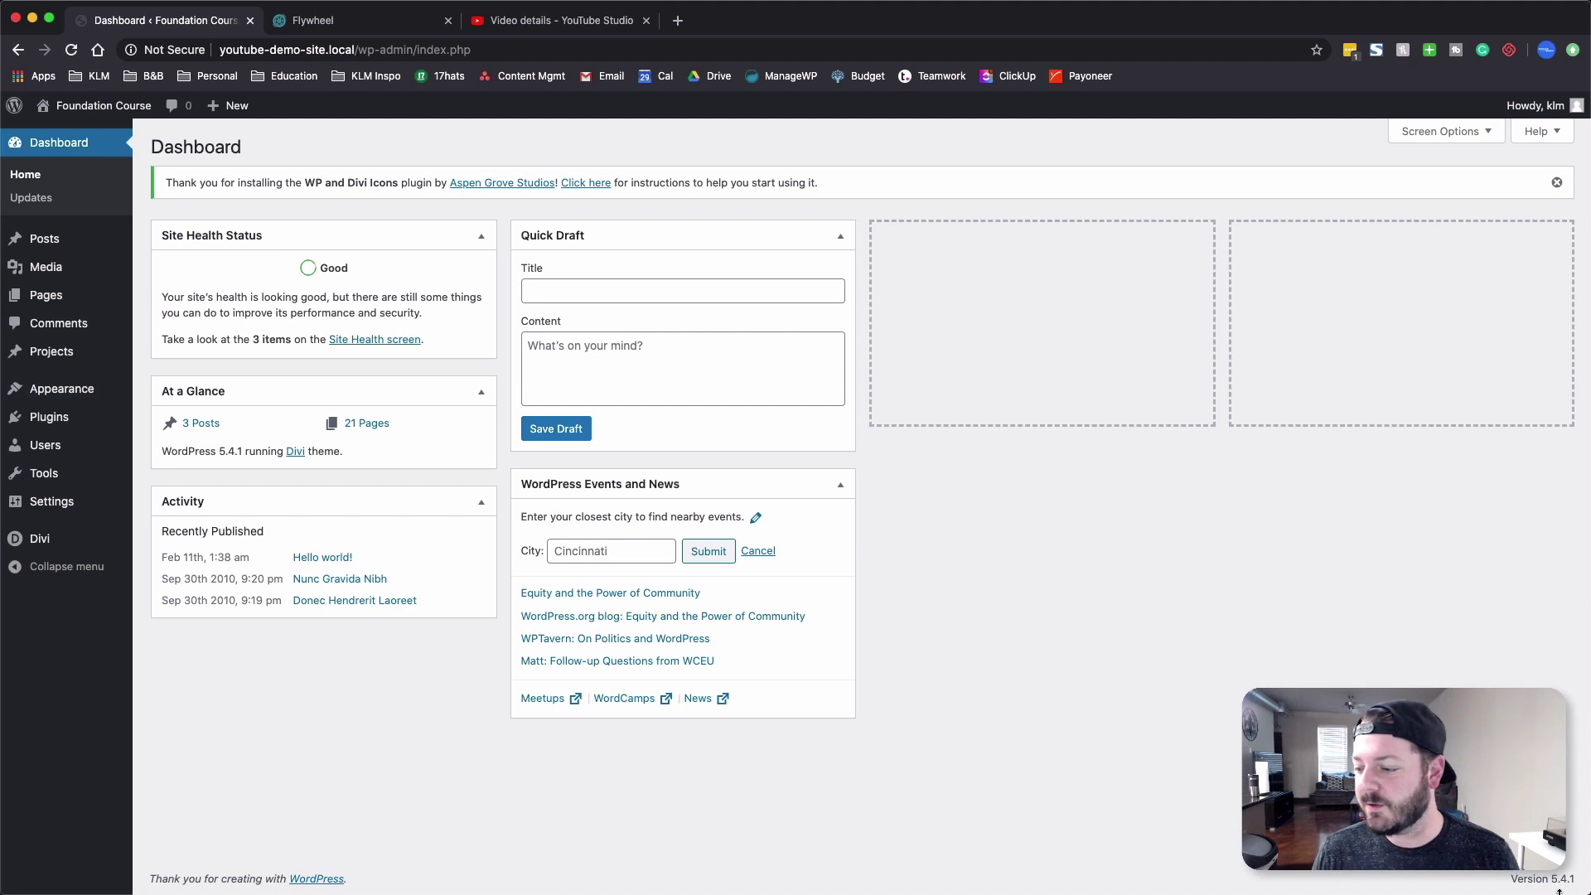
drag(1579, 881, 1529, 877)
click(1006, 658)
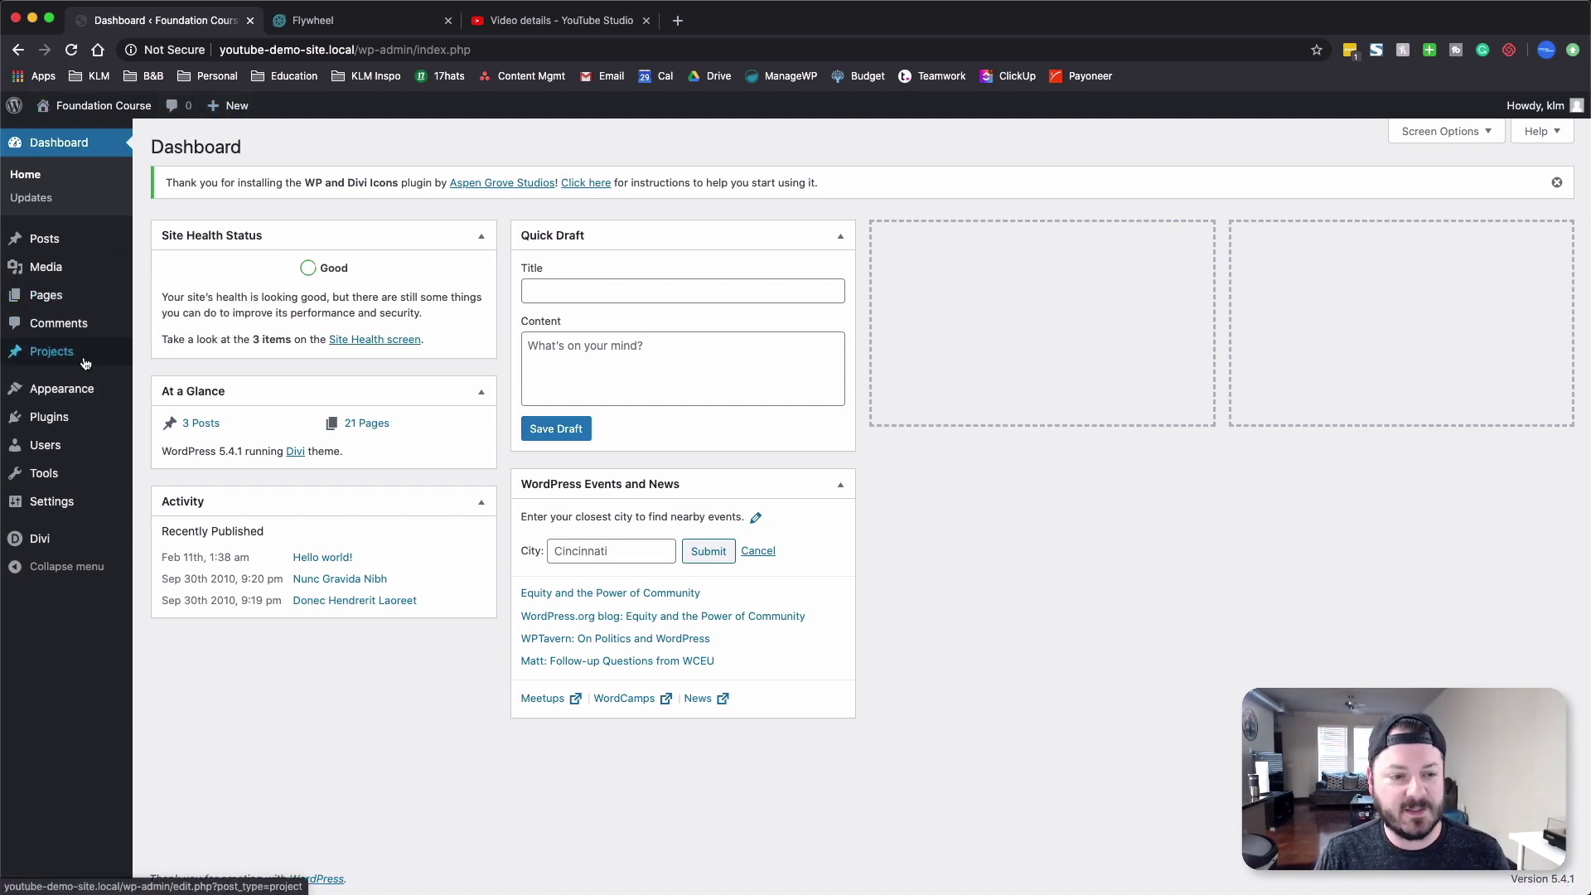
- Review the details of the active Divi theme and the list of installed plugins
click(78, 387)
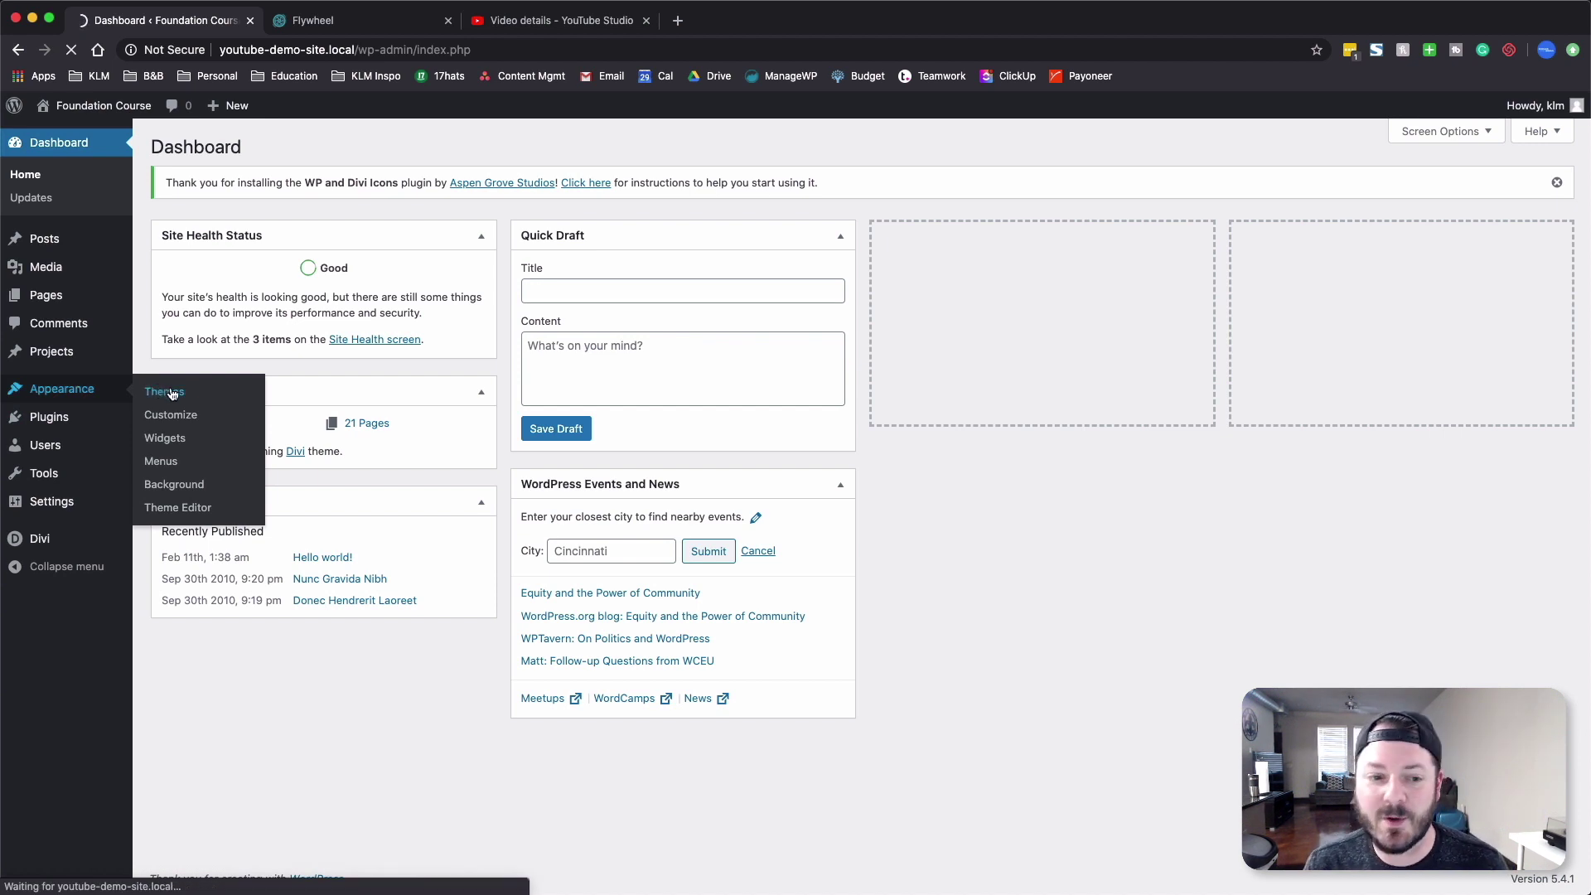
click(384, 373)
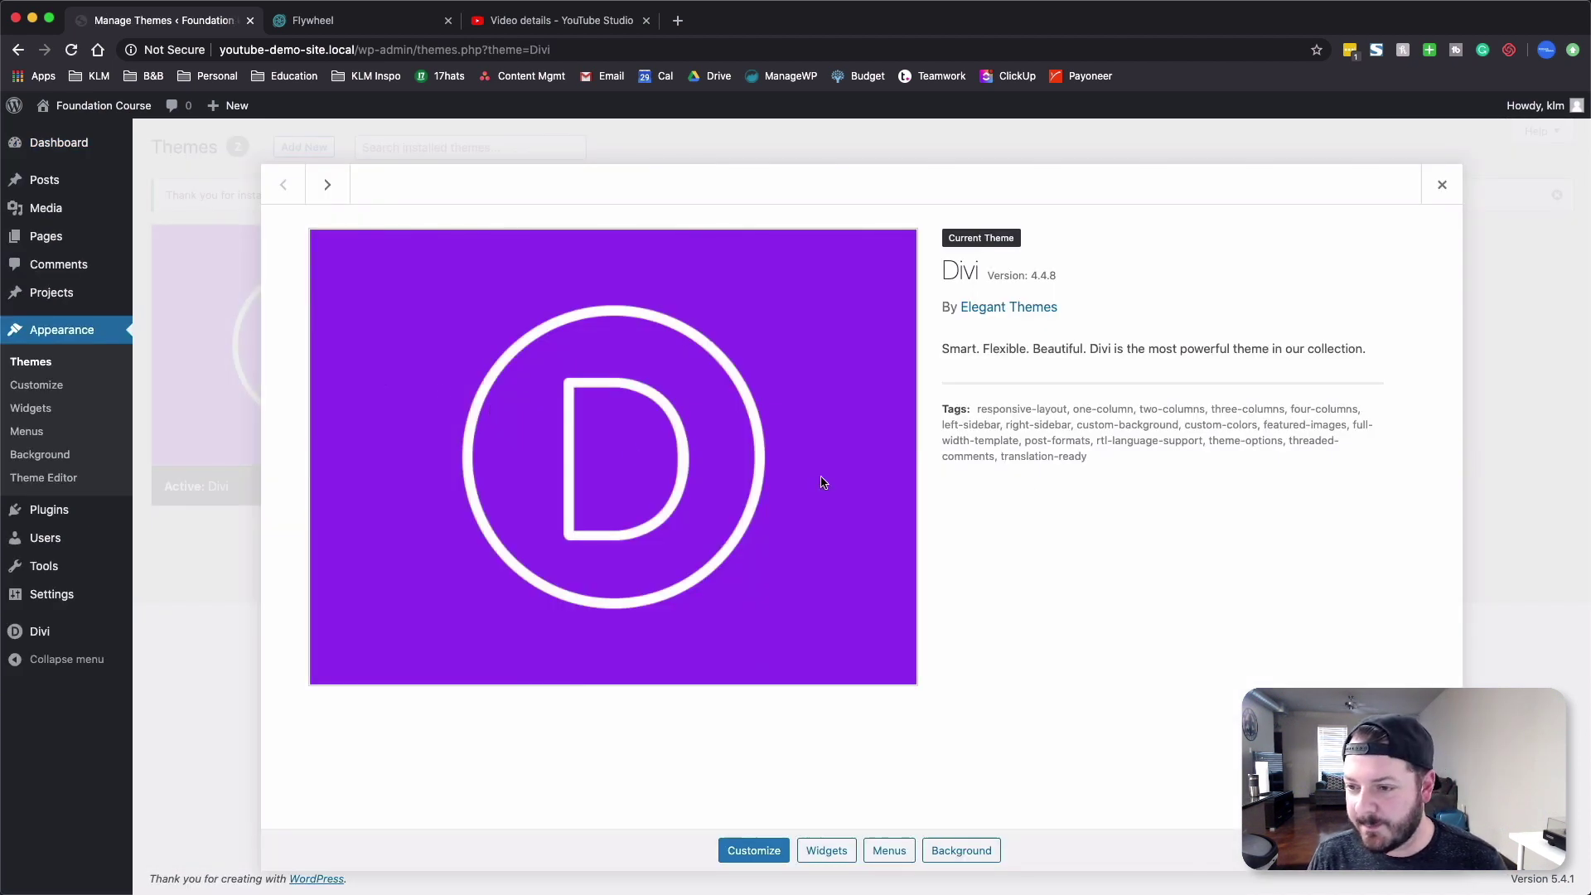
click(1440, 182)
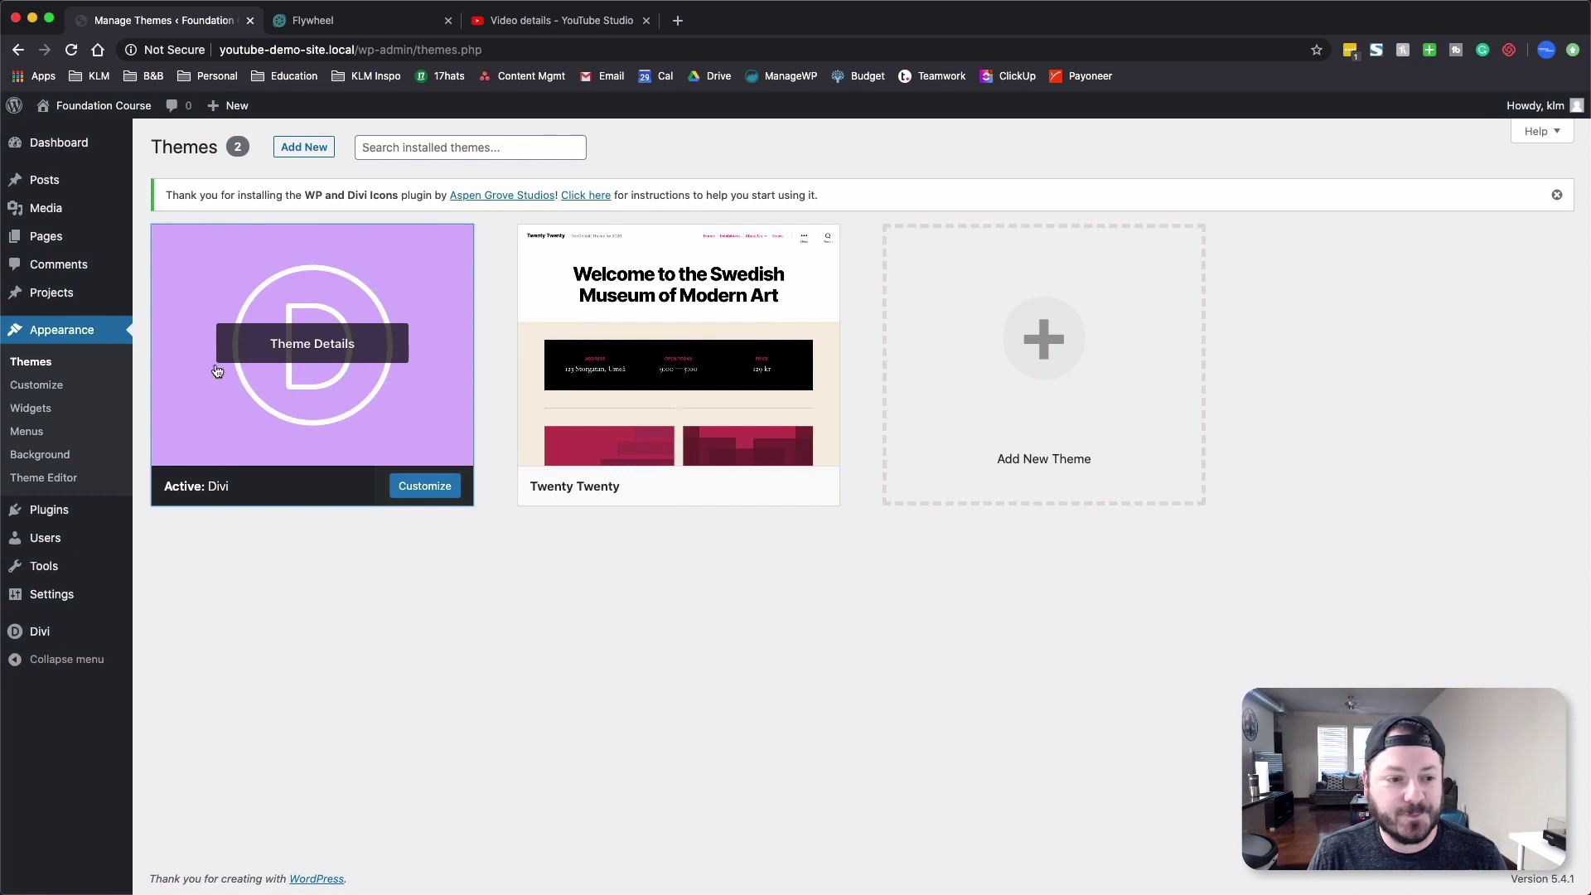
click(61, 524)
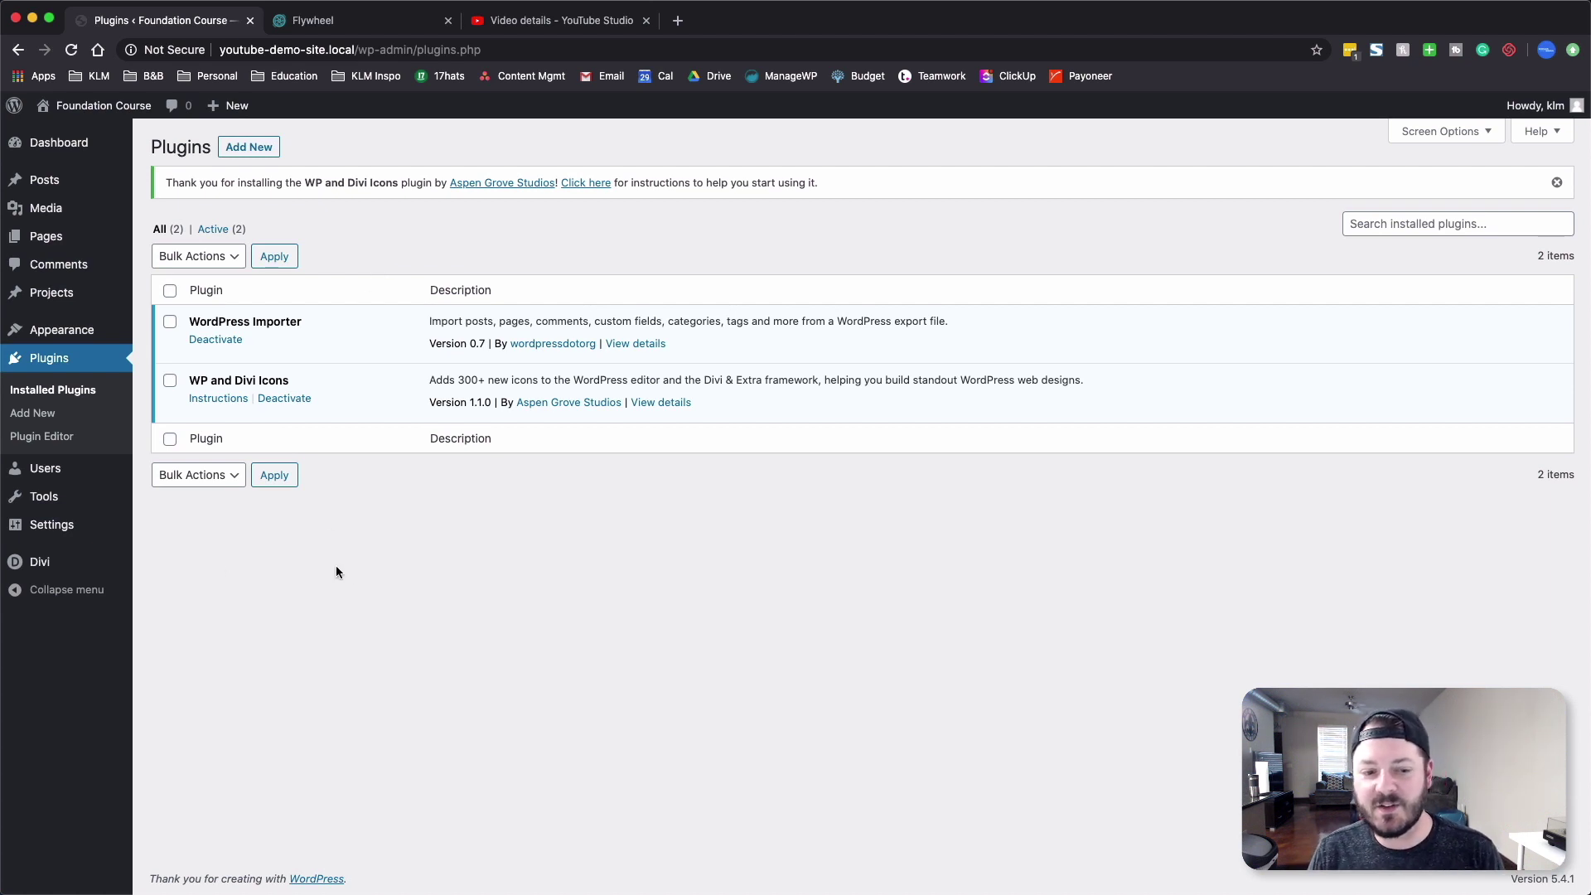
- Open the Divi Theme Builder and start building a global header from scratch in the default website template
mouse_move(46, 563)
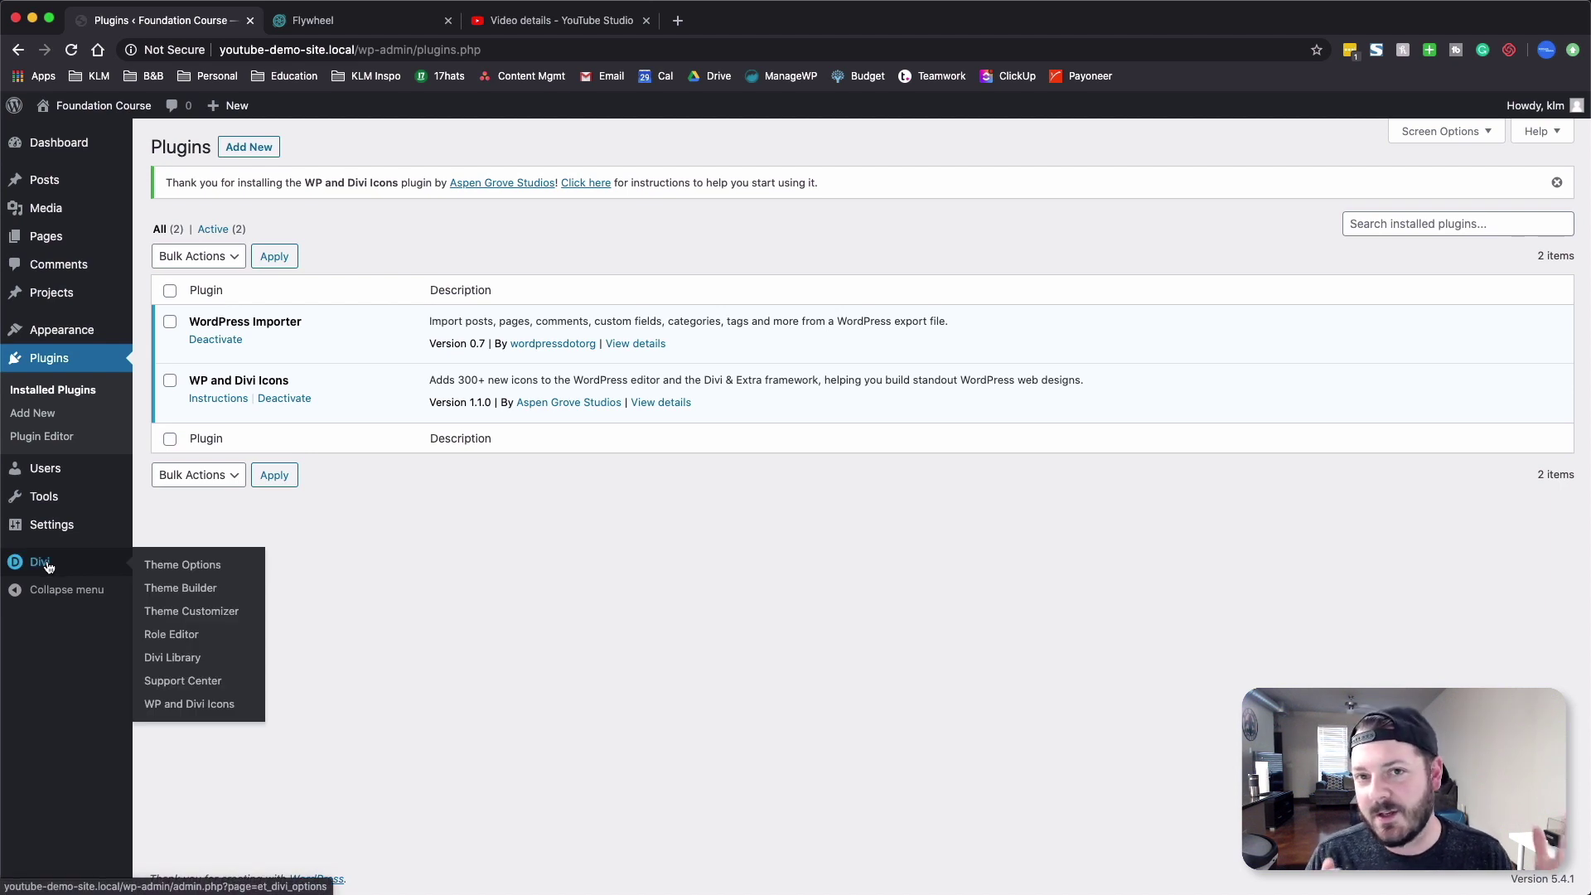
click(198, 591)
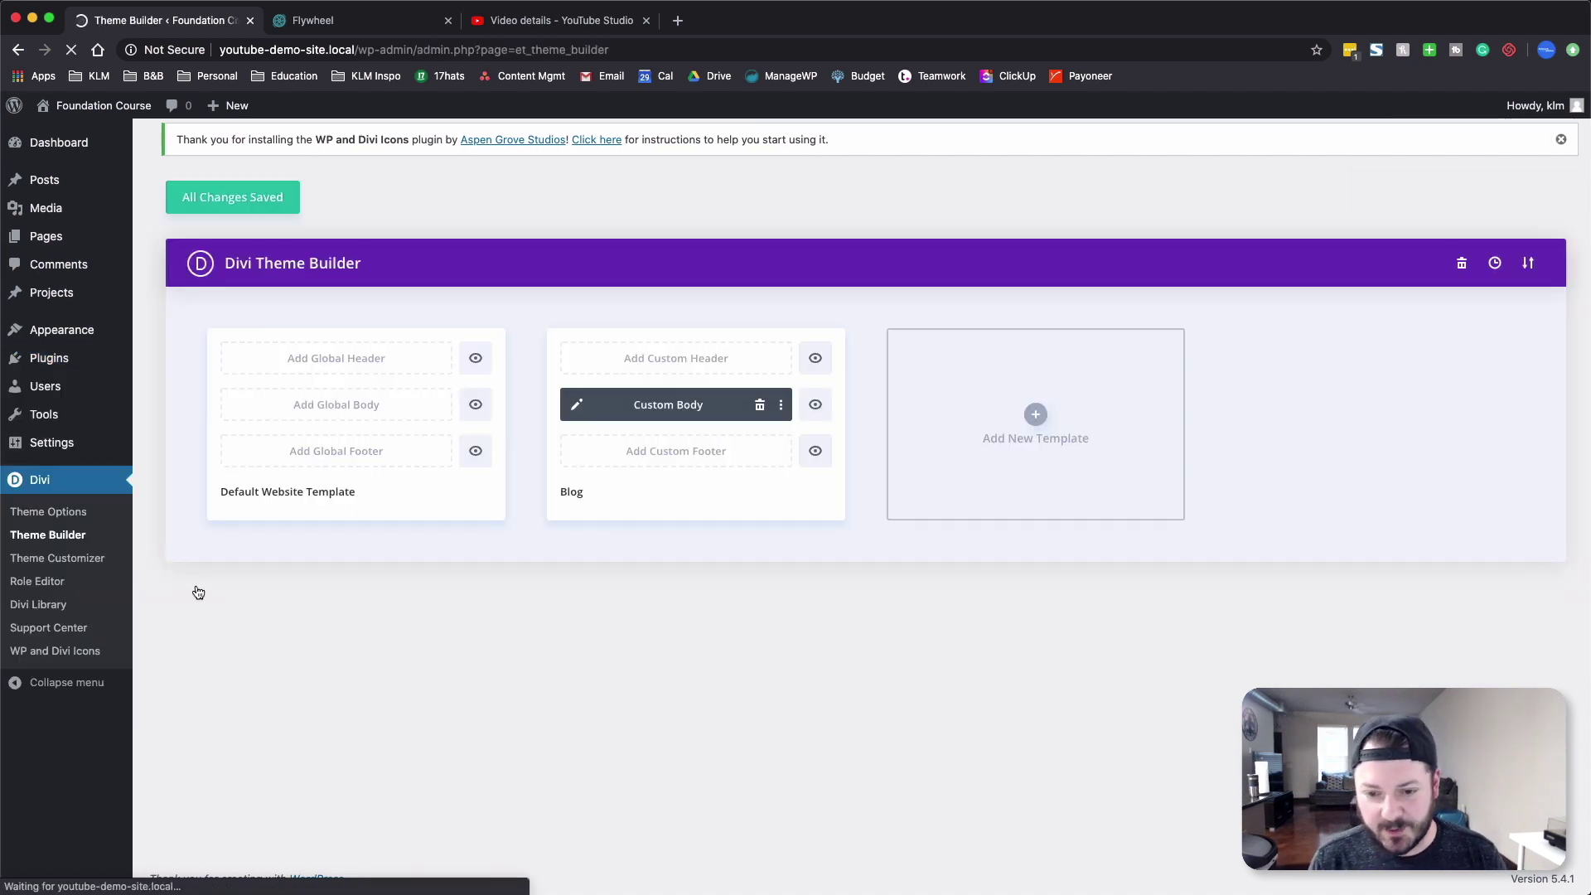
click(319, 361)
click(311, 366)
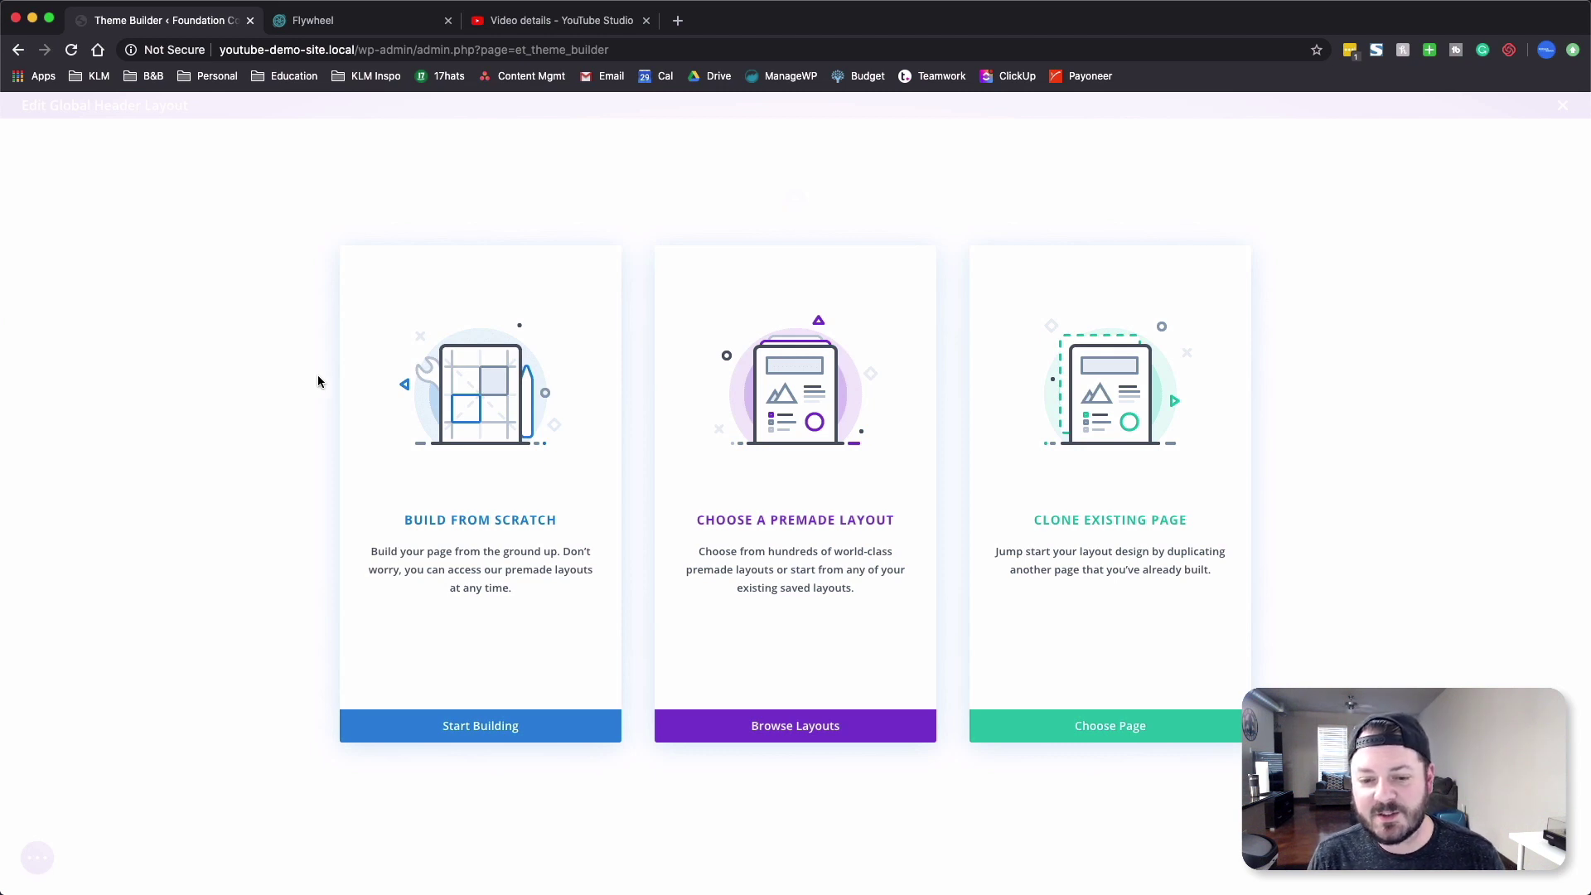
click(480, 365)
- Add a single-column row to the header and insert a Blurb module in it
click(677, 327)
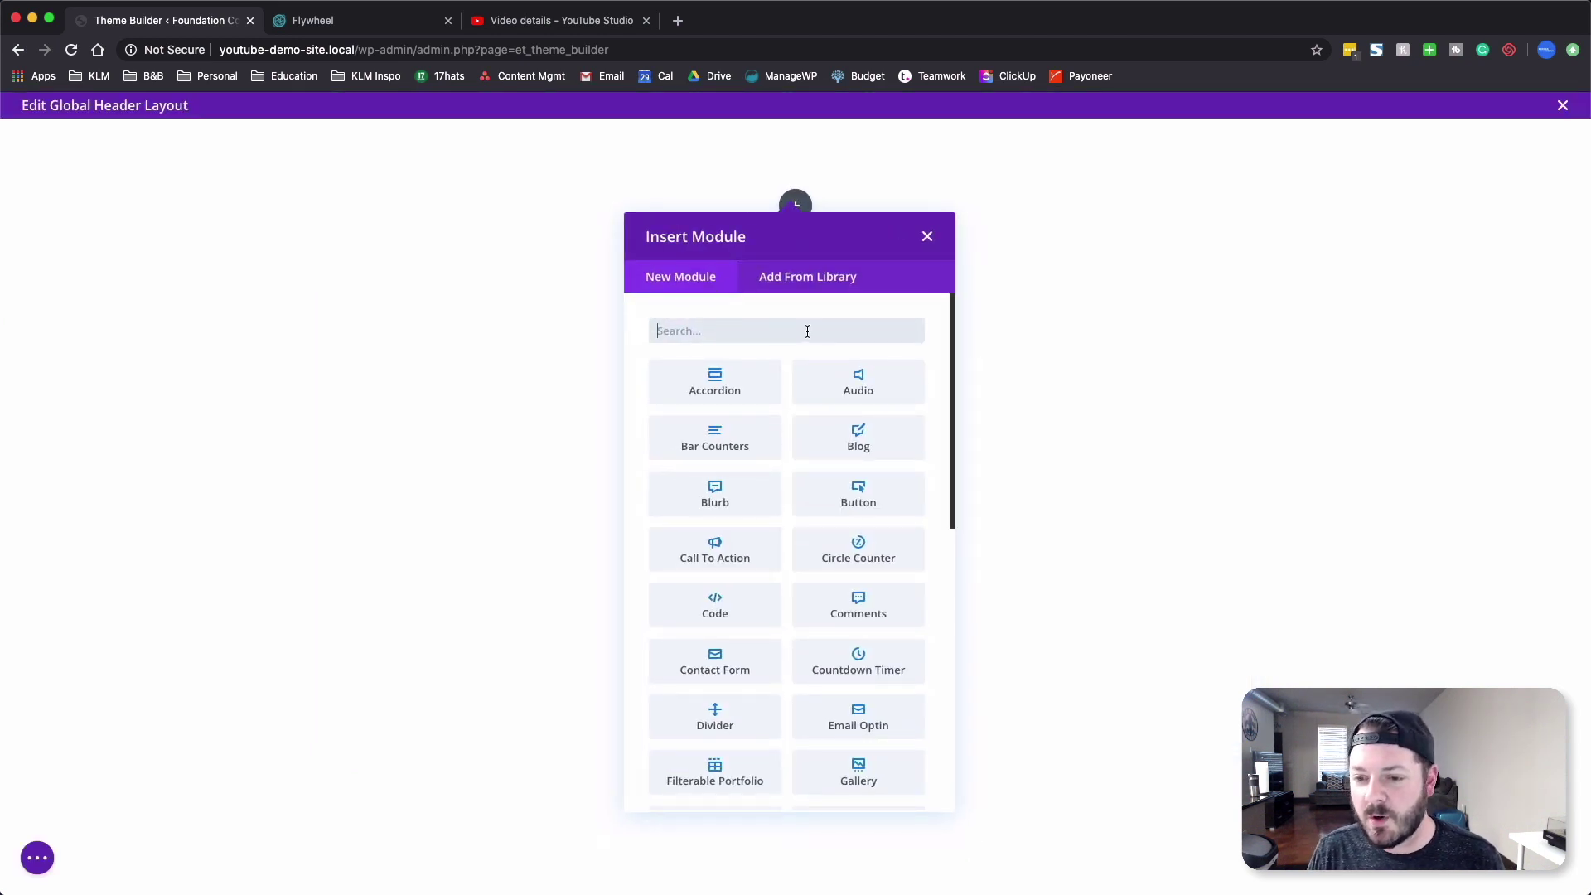
text(blurb)
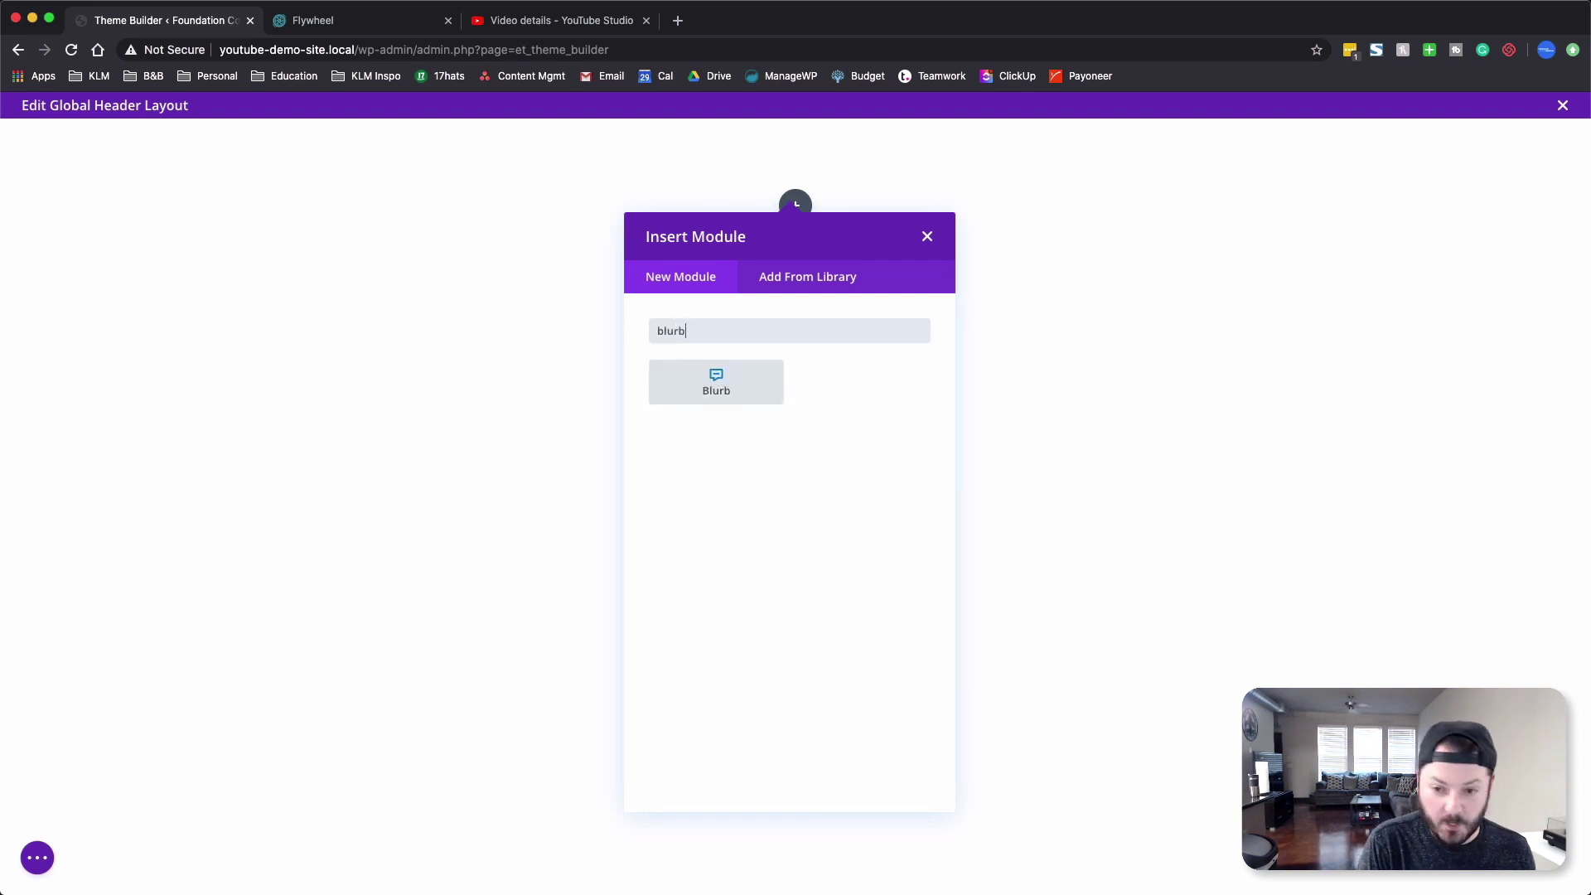
click(728, 377)
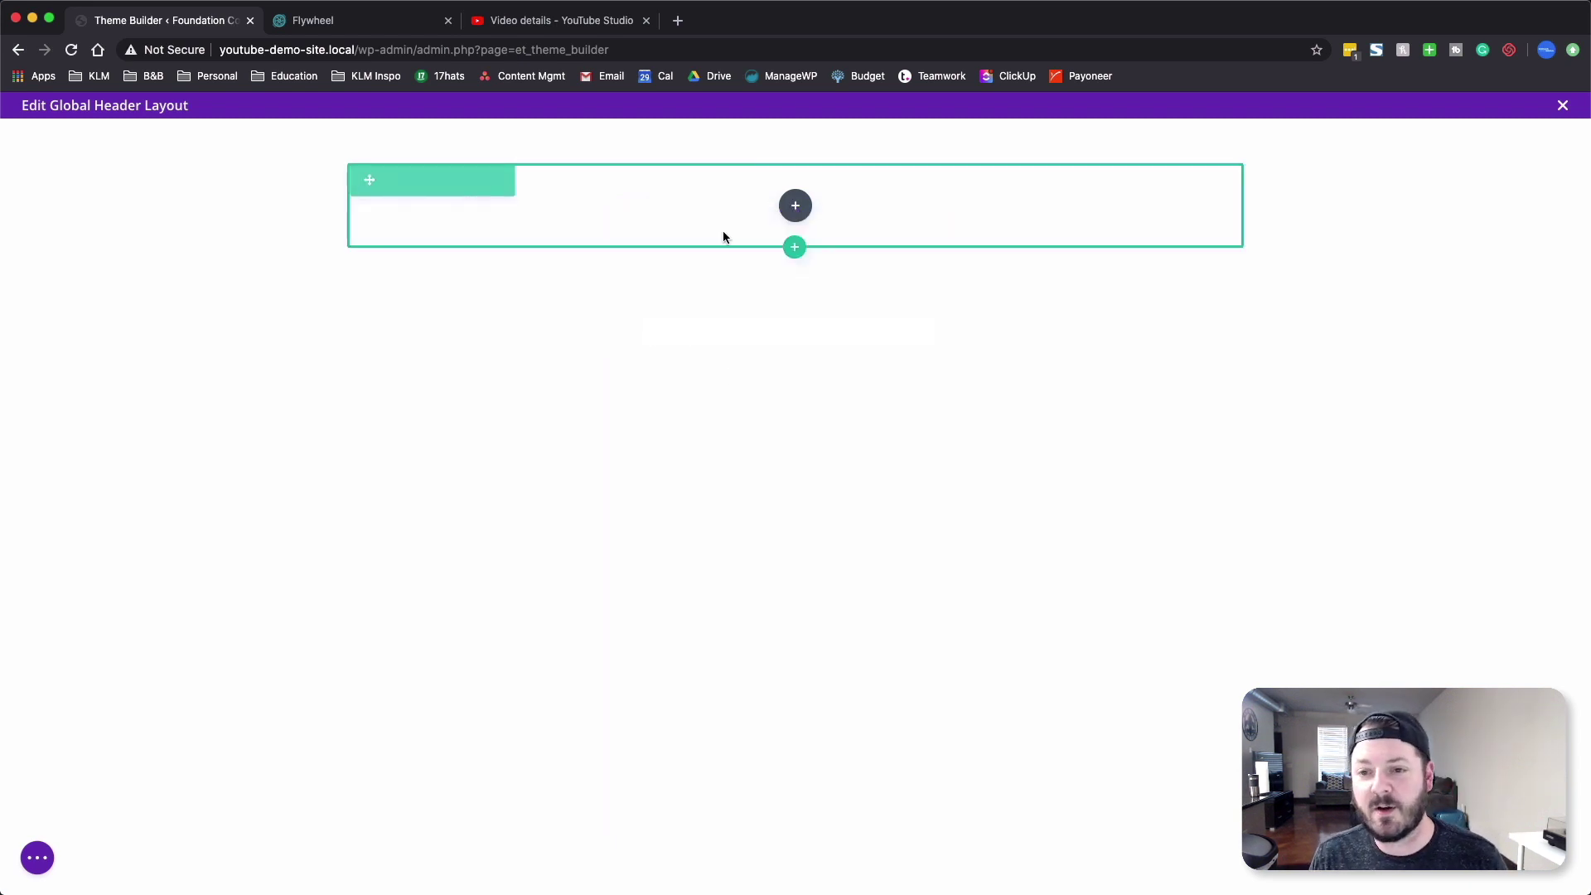
- Remove the blurb's placeholder image, enable Use Icon and choose the house icon
click(1196, 266)
click(1197, 316)
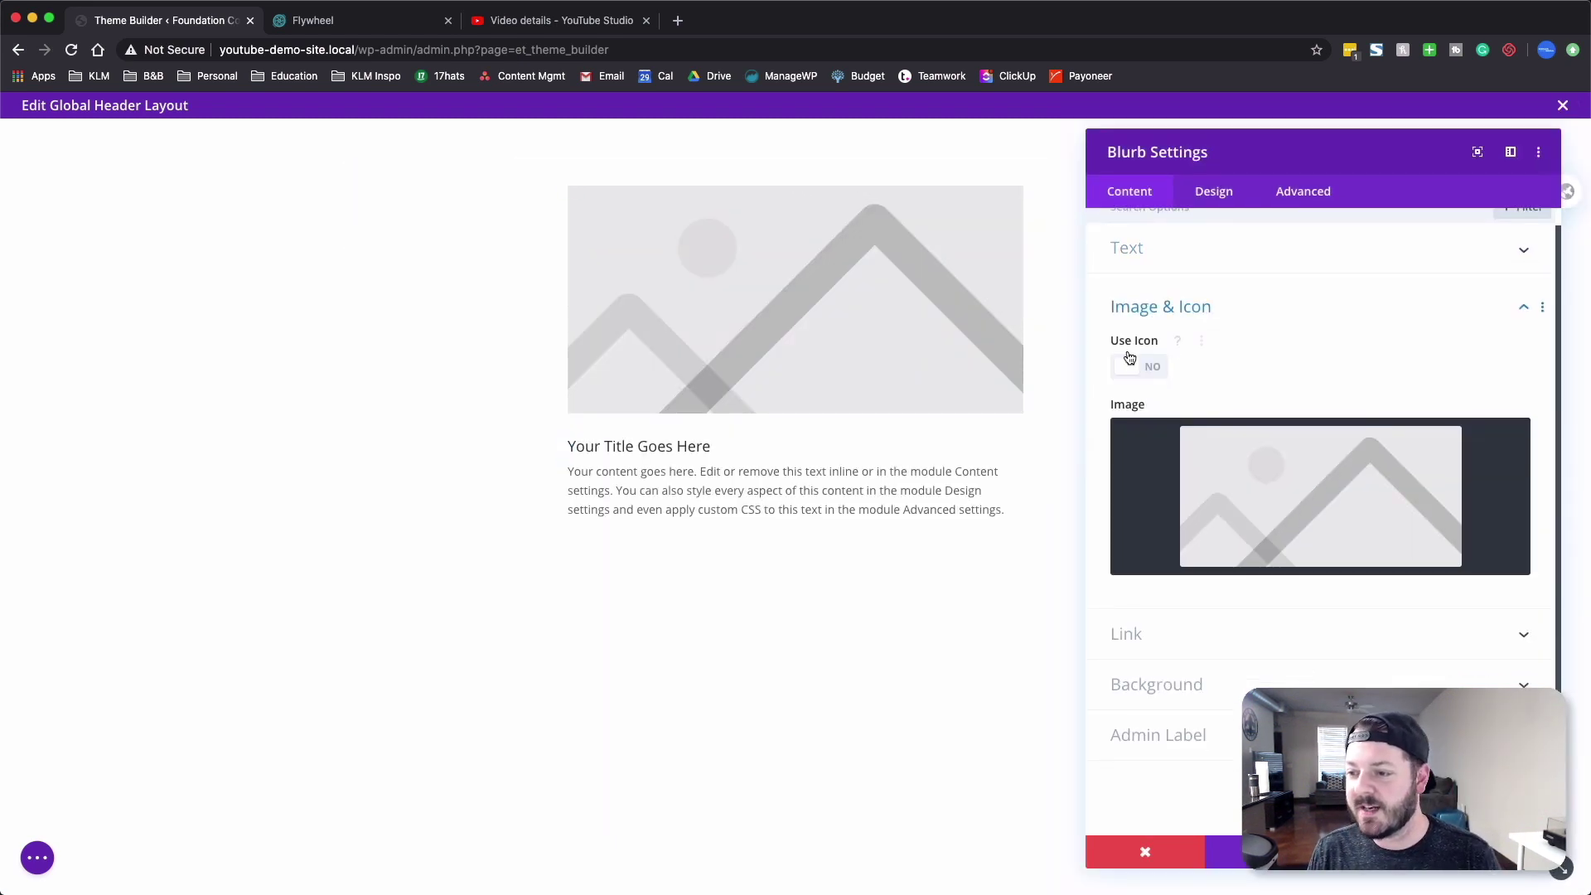
click(1481, 444)
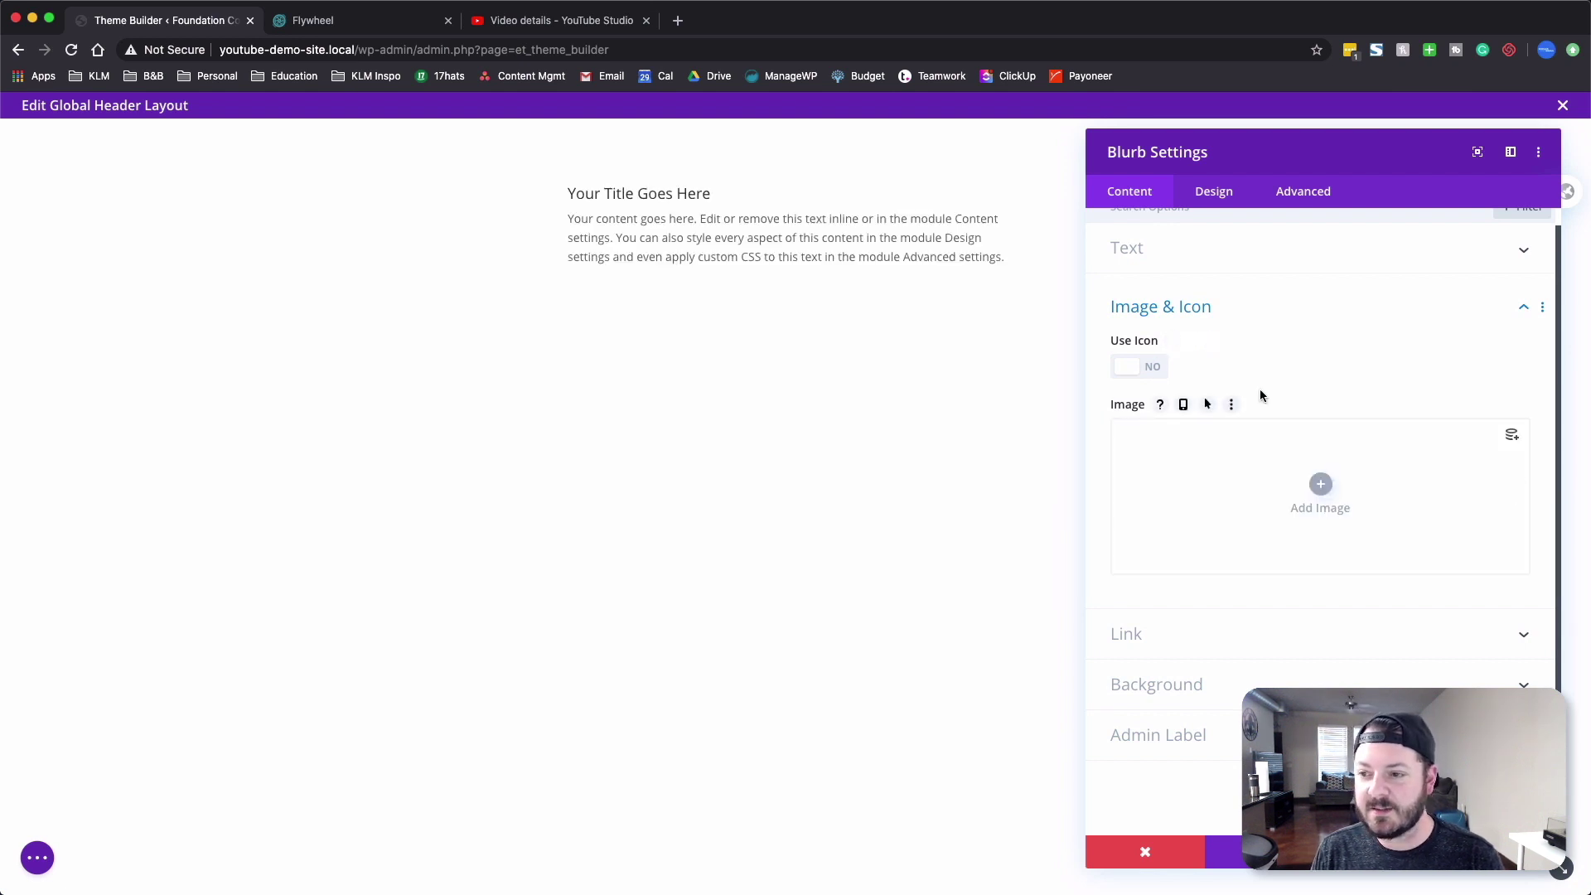
click(1144, 366)
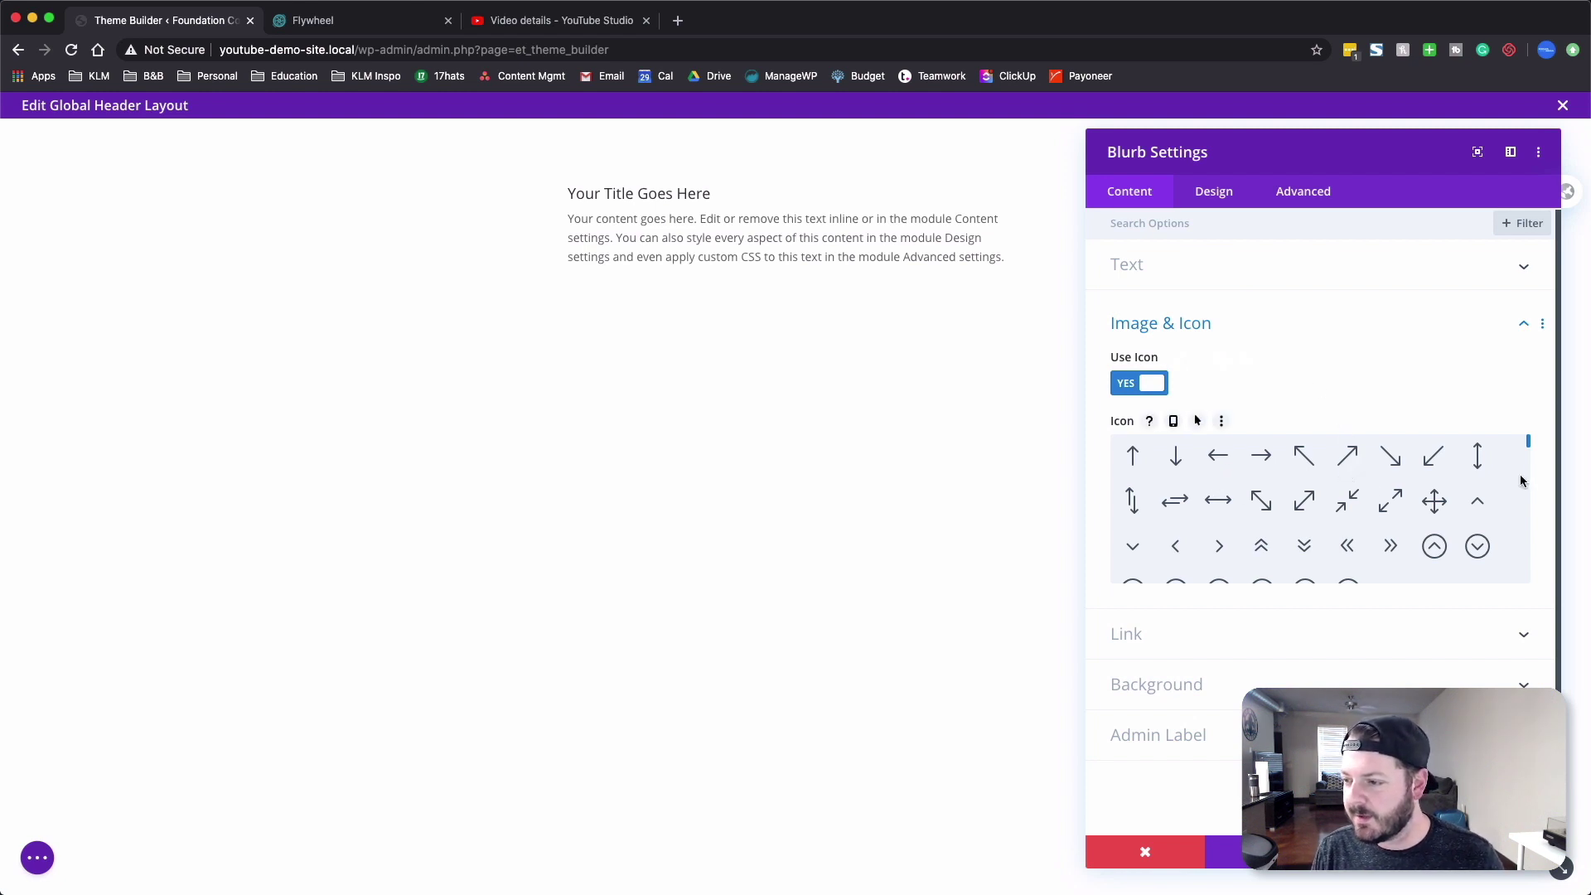
drag(1529, 448, 1529, 464)
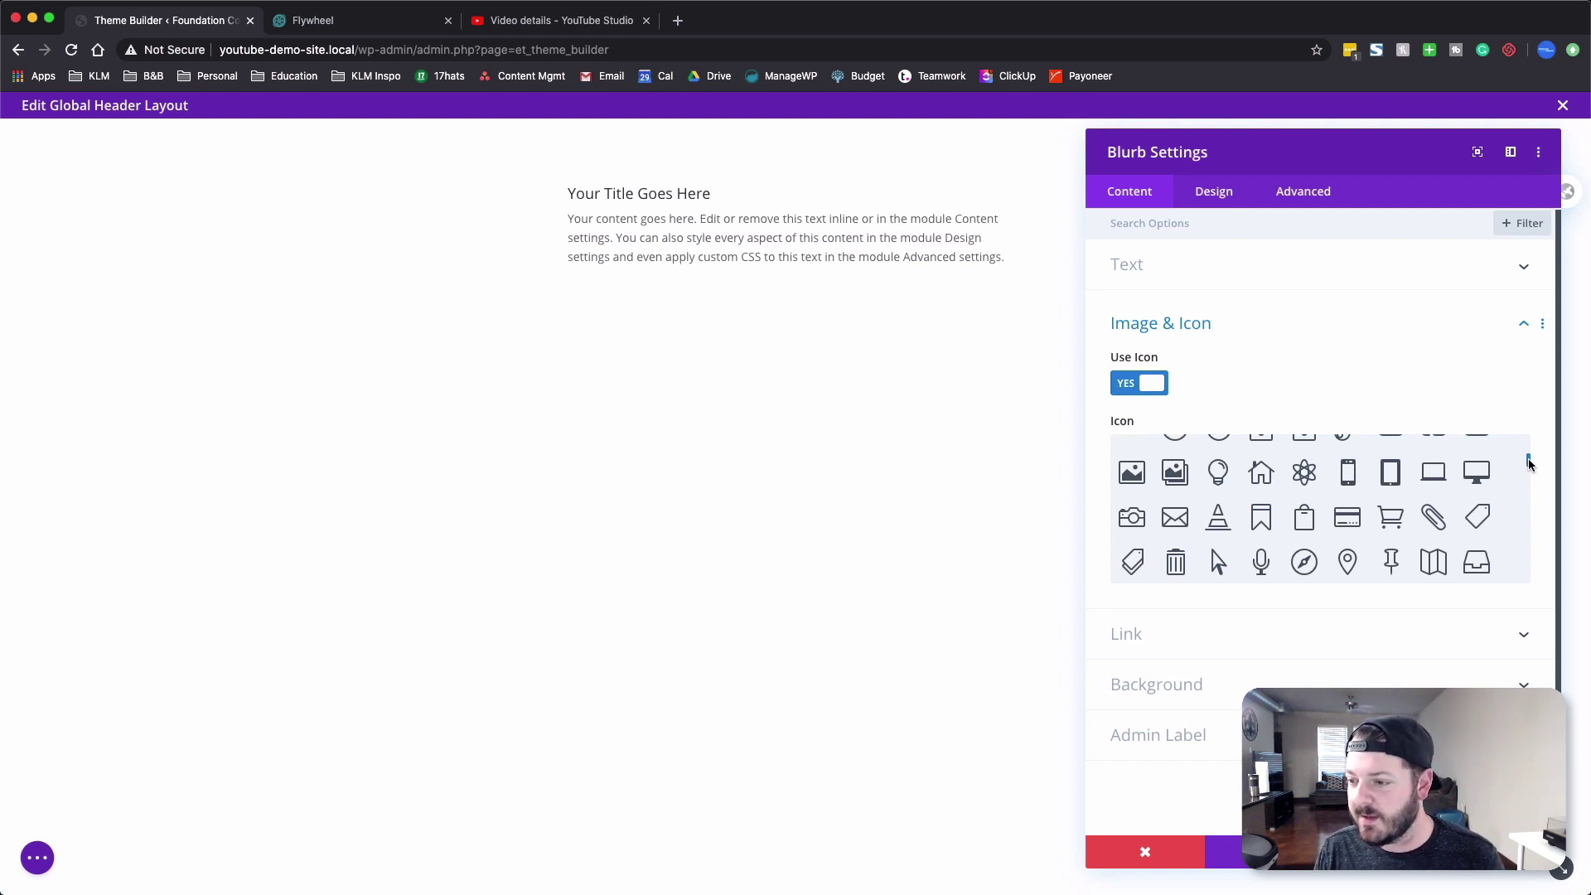
mouse_move(1529, 466)
mouse_down()
mouse_move(1529, 480)
mouse_move(1524, 439)
mouse_move(1524, 456)
mouse_up()
scroll(1525, 456, down, 3)
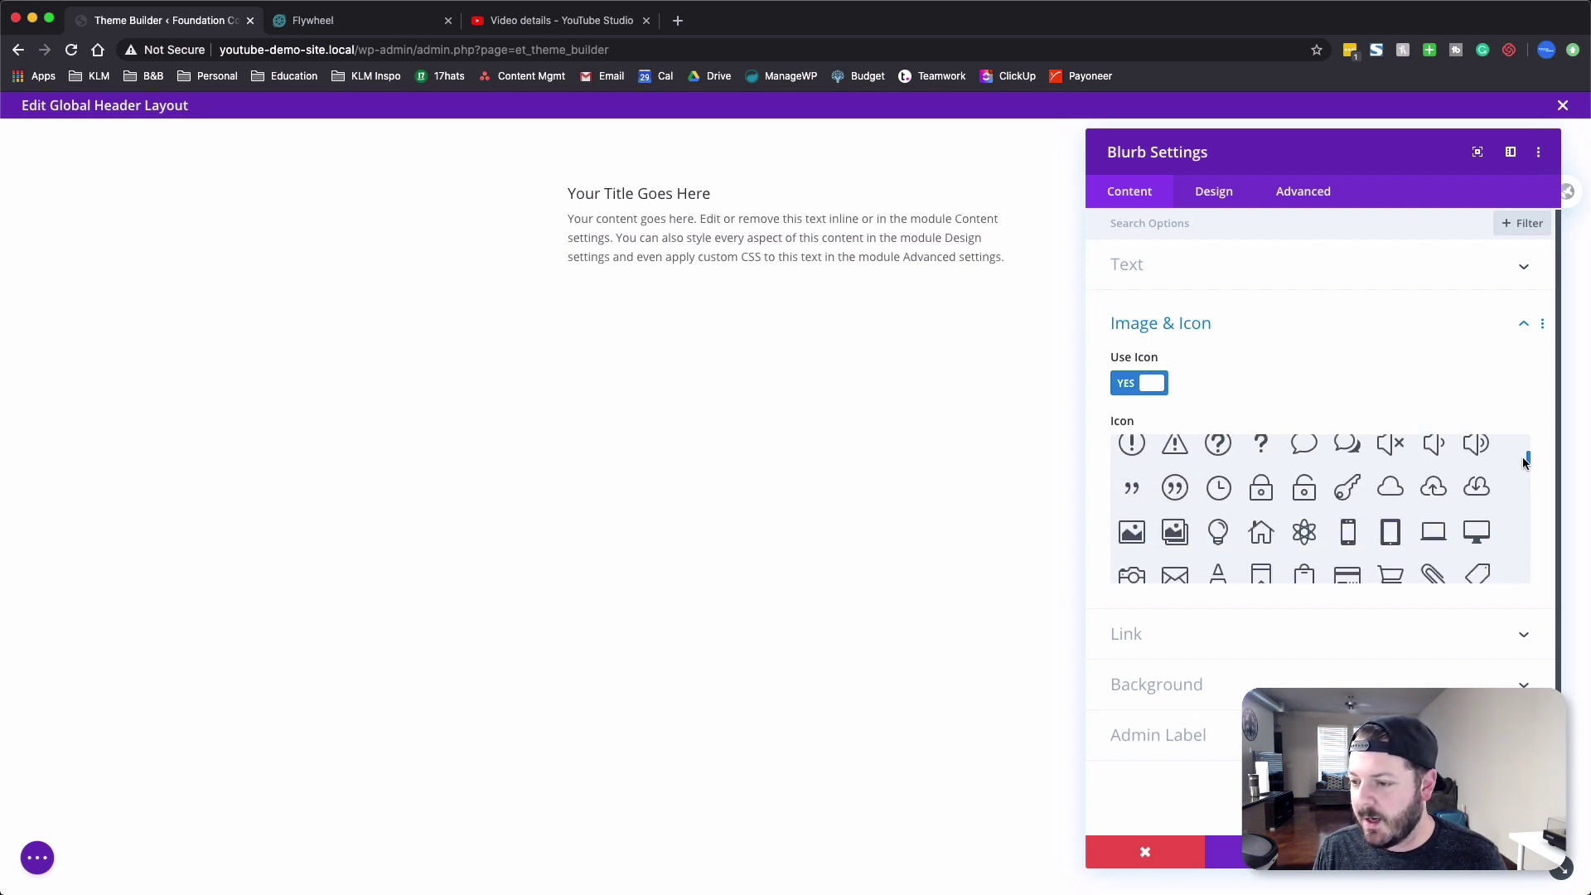
click(1259, 493)
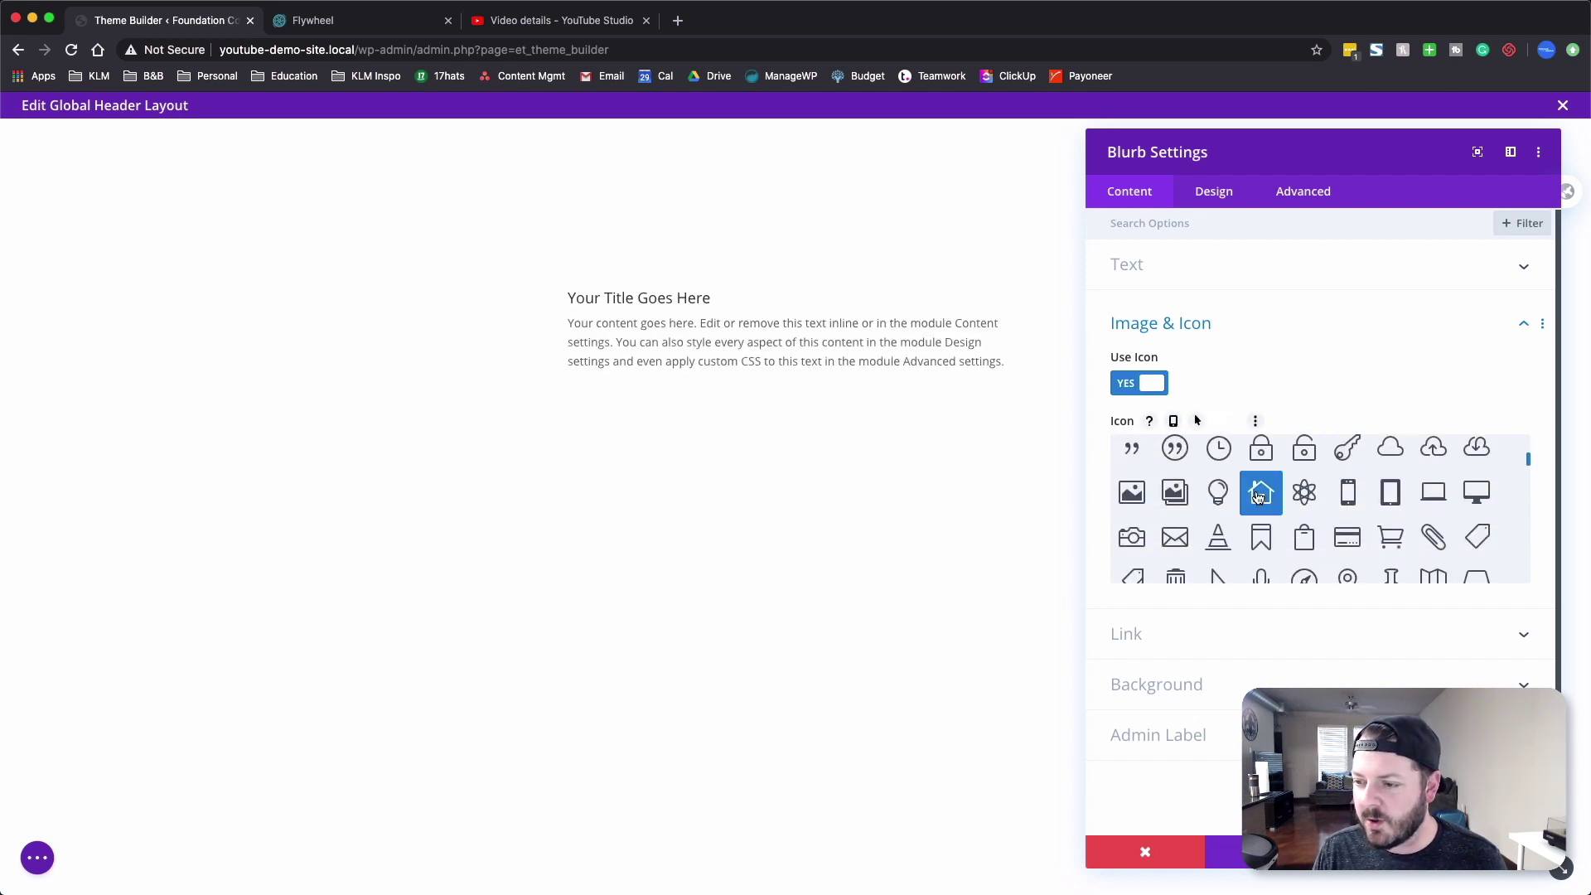
- Set the blurb's icon color to black and its icon font size to 32px
click(1169, 325)
click(1216, 189)
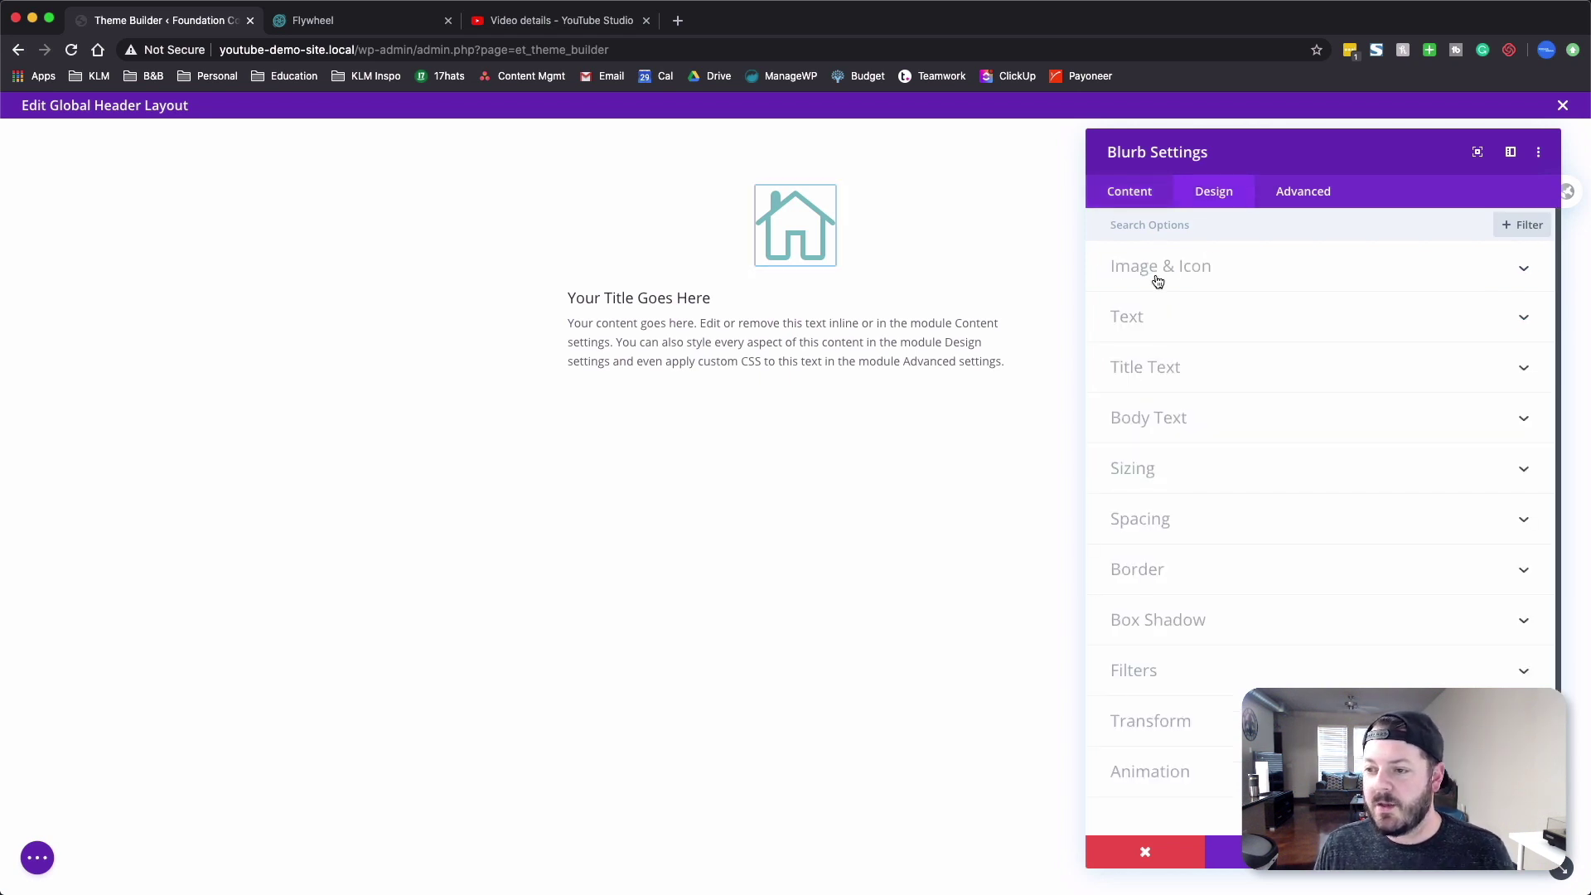
click(1157, 274)
click(1169, 339)
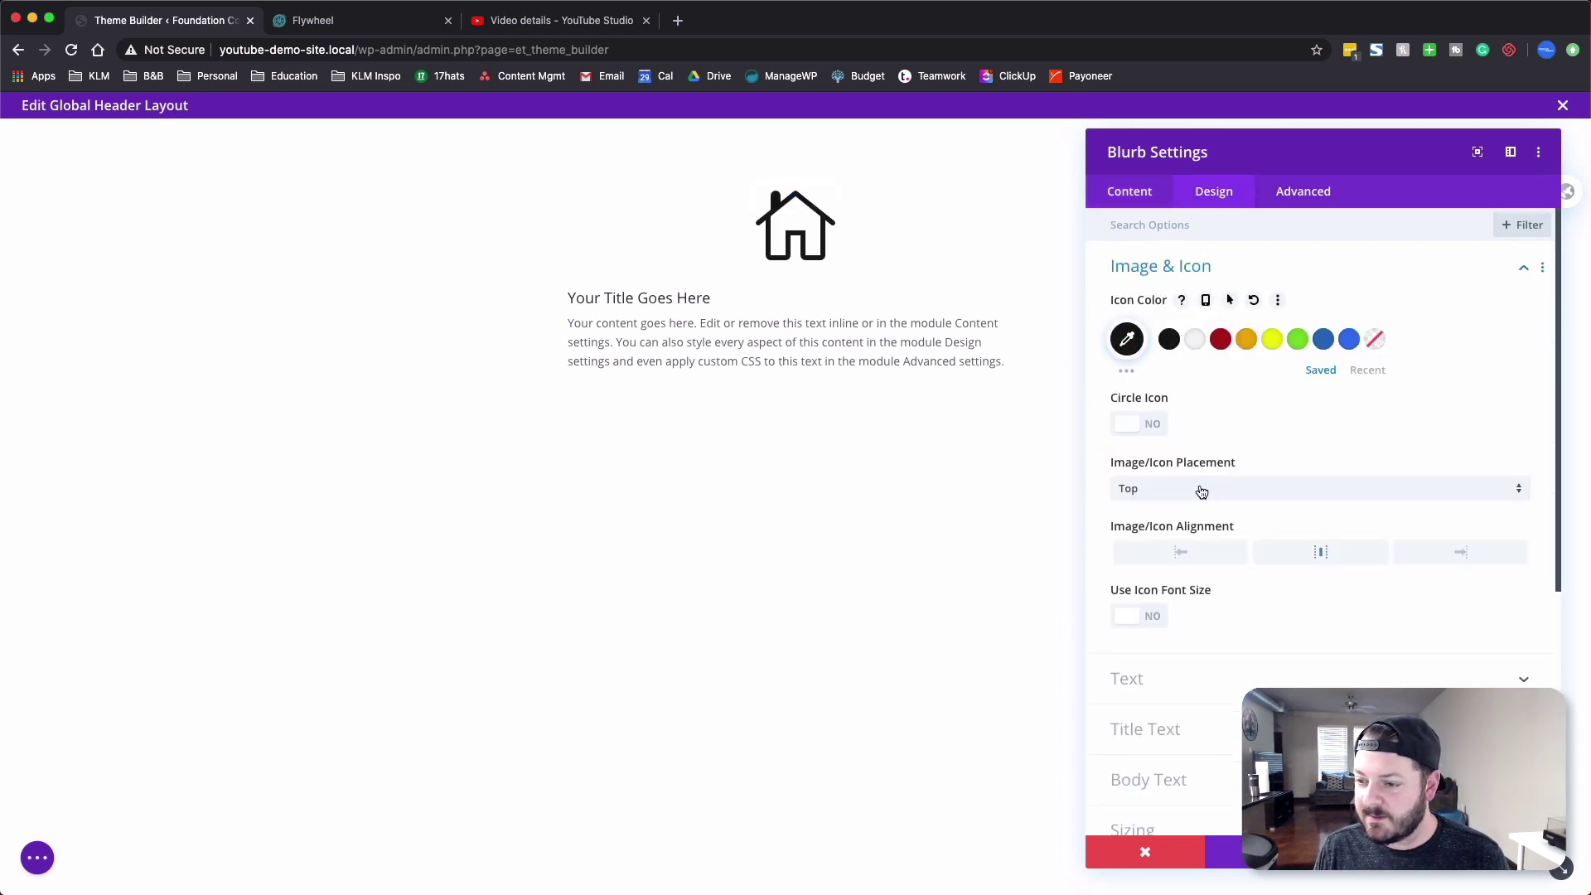
click(1129, 618)
drag(1320, 680, 1184, 683)
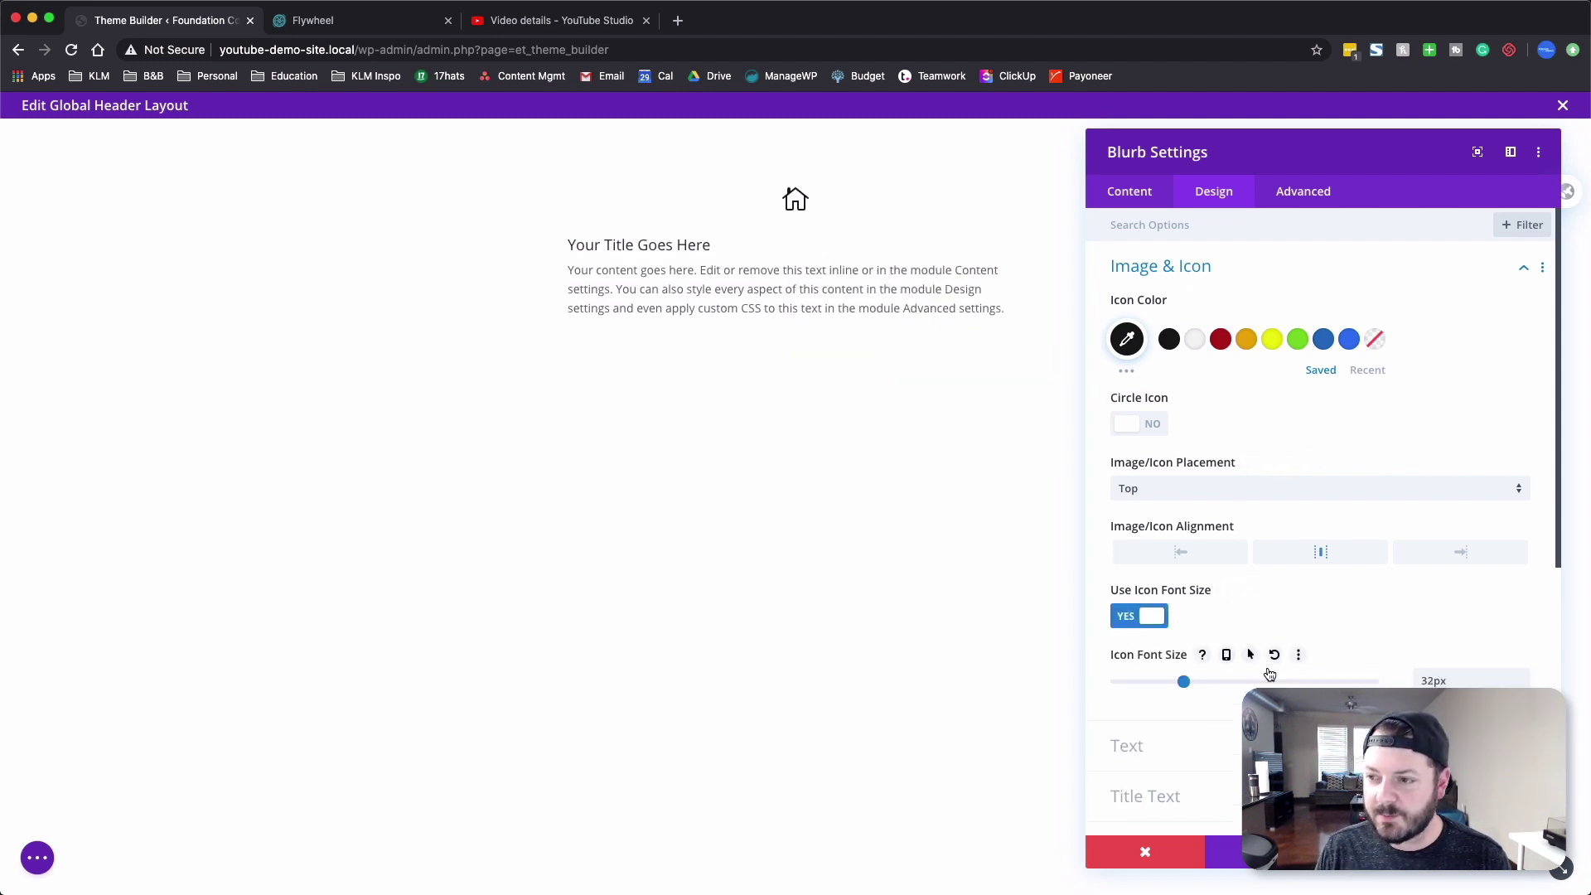
- Delete the blurb's placeholder body text and set its title to "Home"
click(1210, 270)
click(1143, 201)
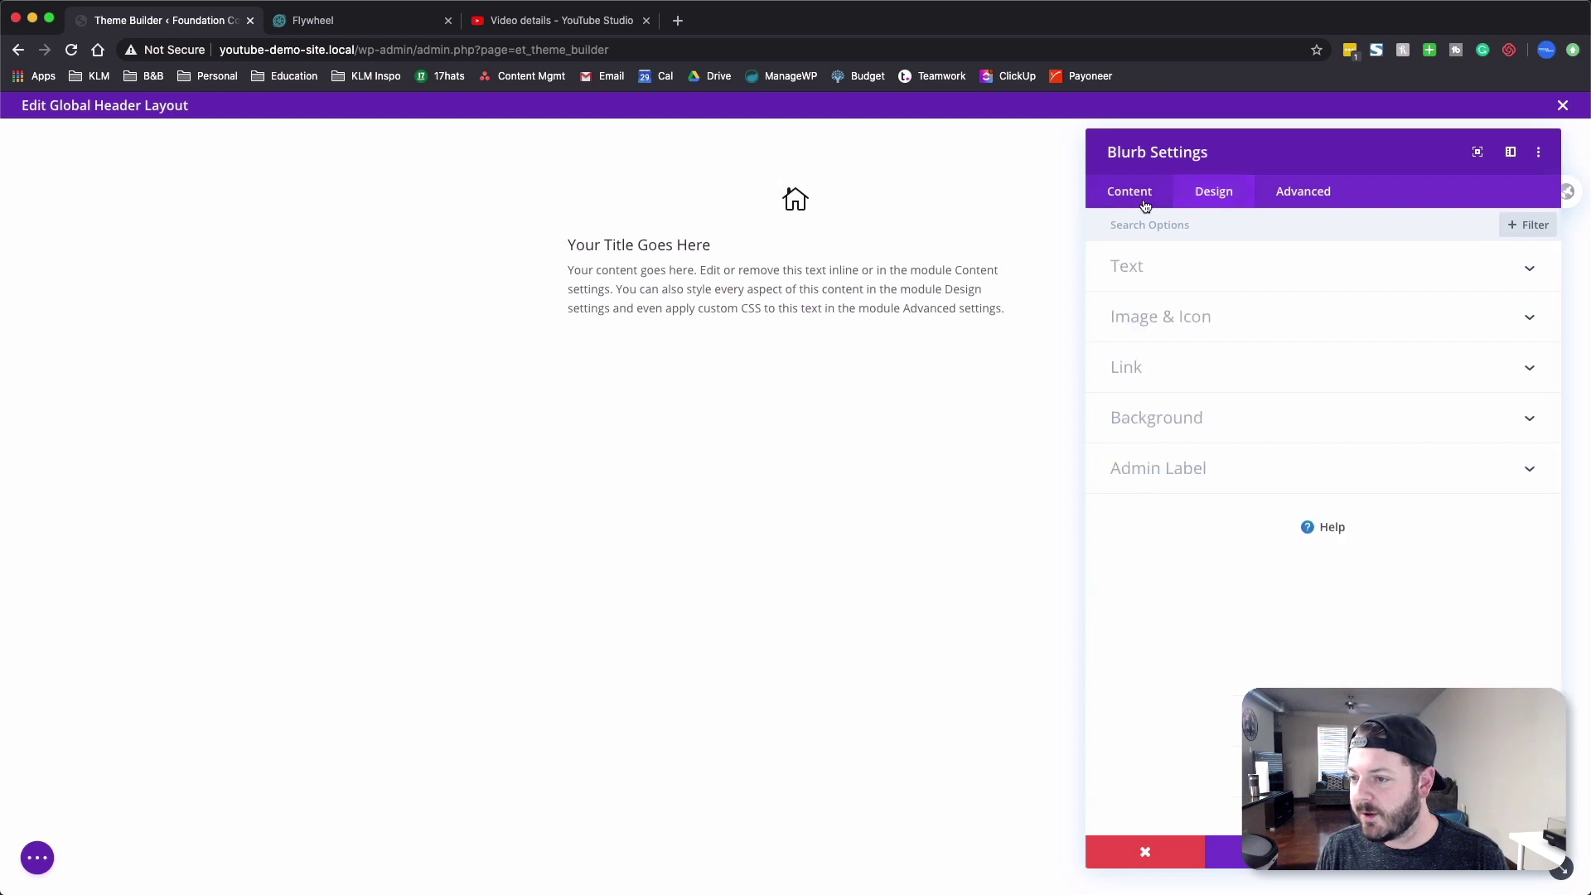
click(1137, 273)
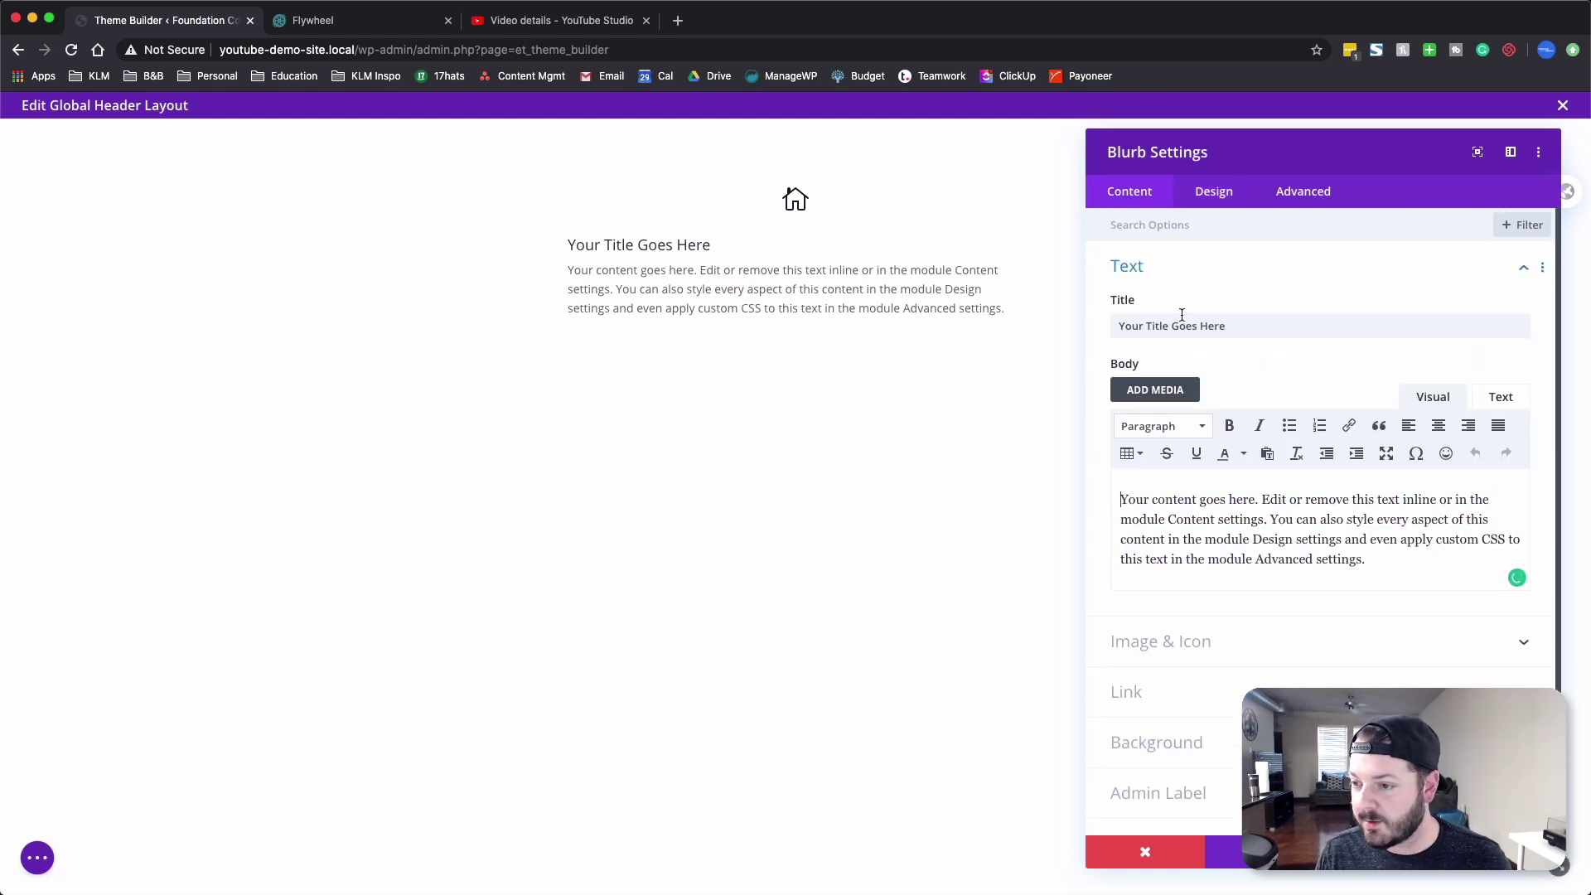
triple_click(1212, 326)
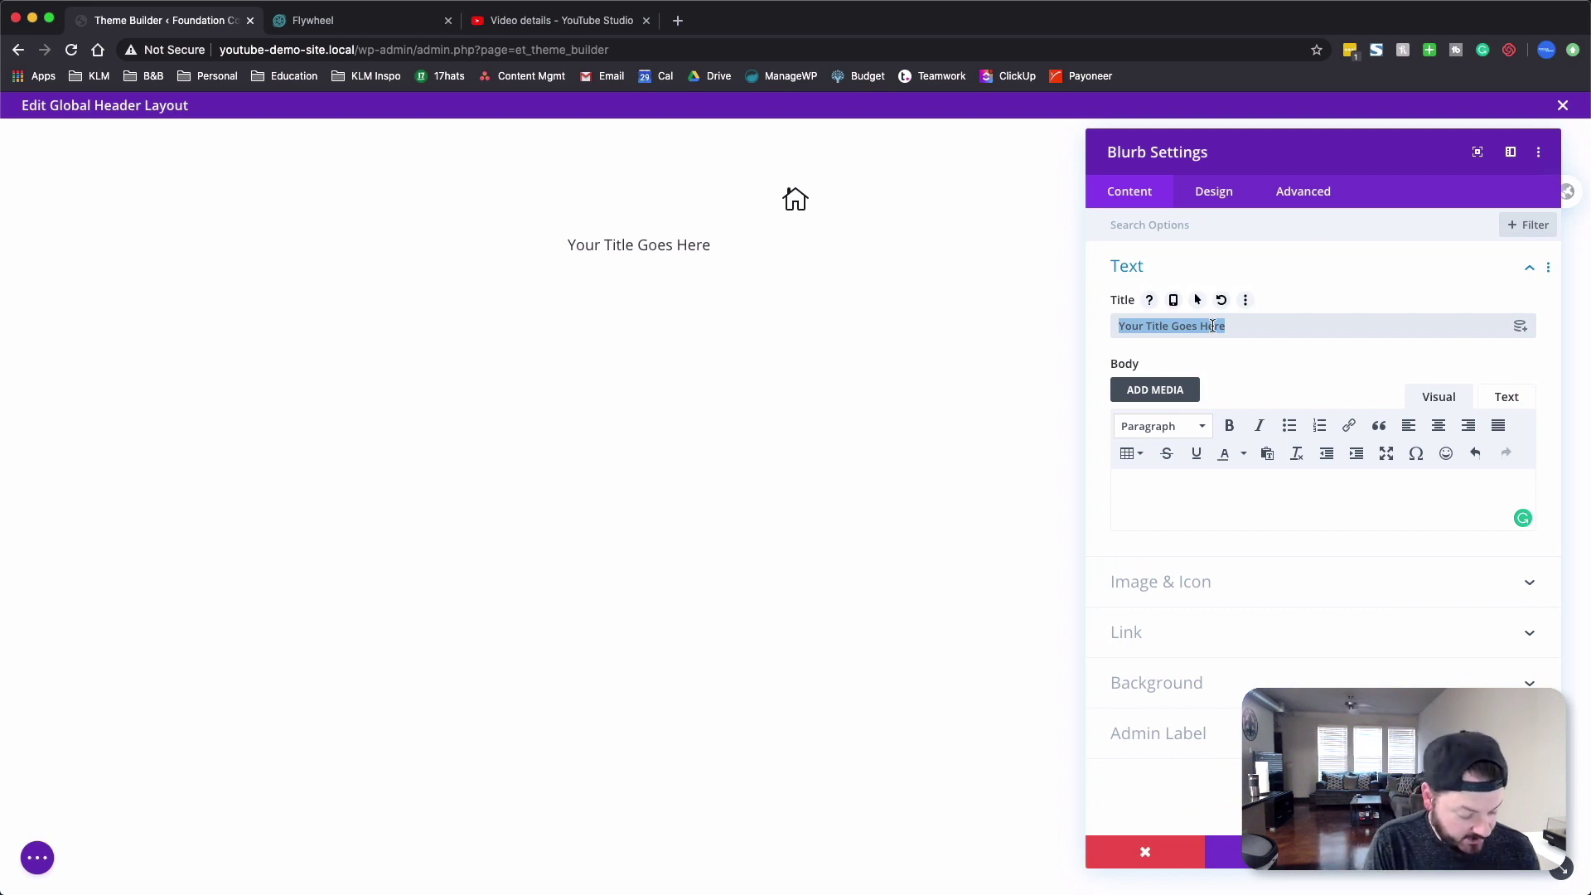
text(home)
key(BackSpace)
key(BackSpace)
key(BackSpace)
key(BackSpace)
text(Home)
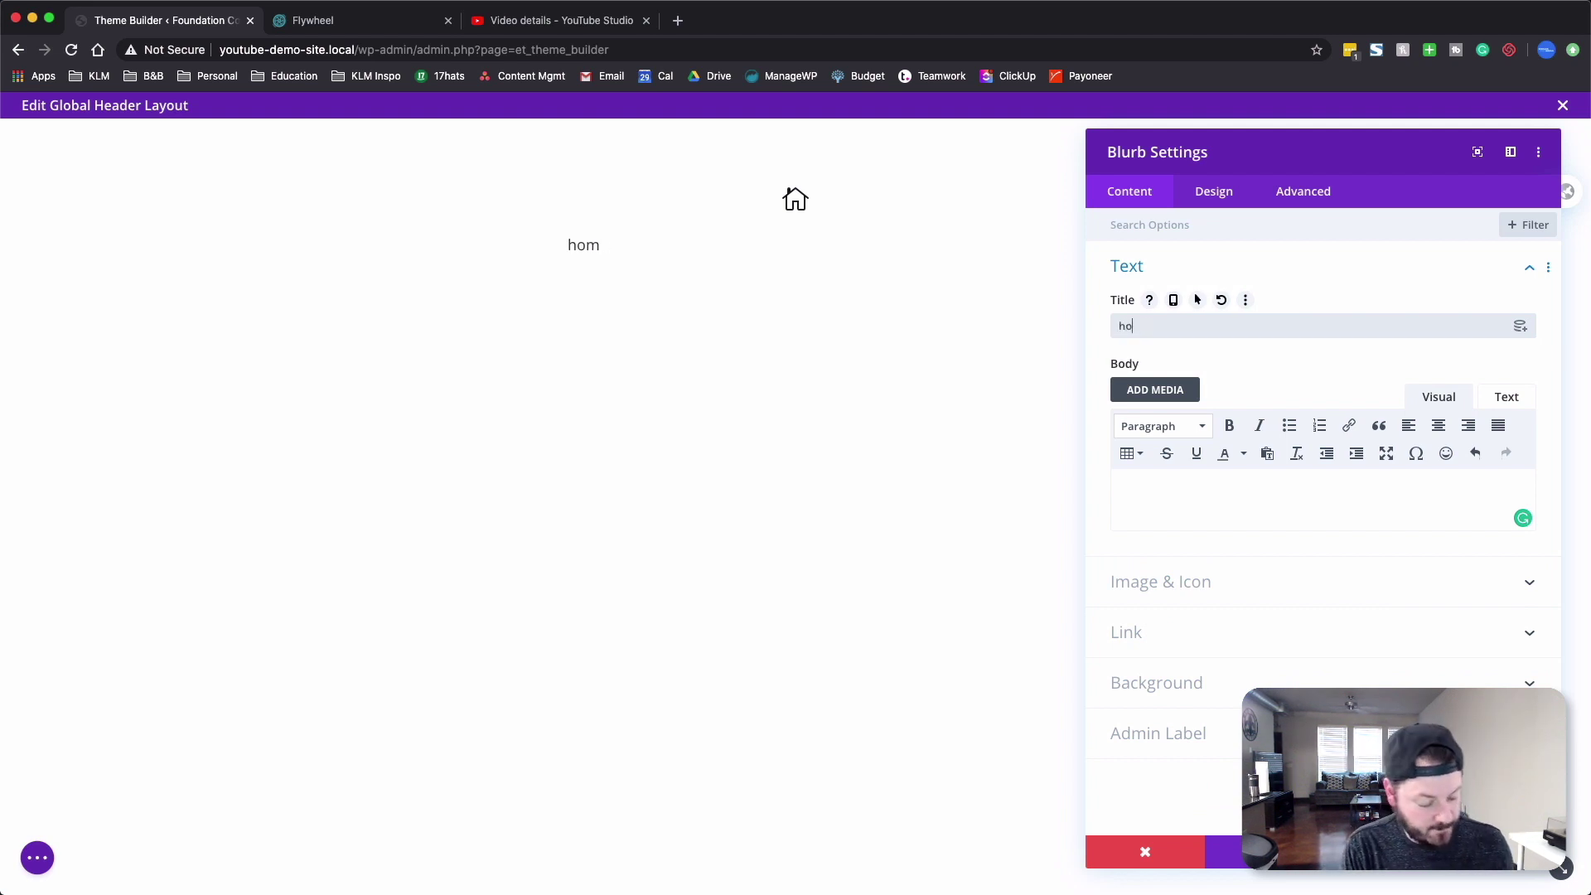
- Center the blurb's title text and set its font to Lato with the Light weight
click(1215, 193)
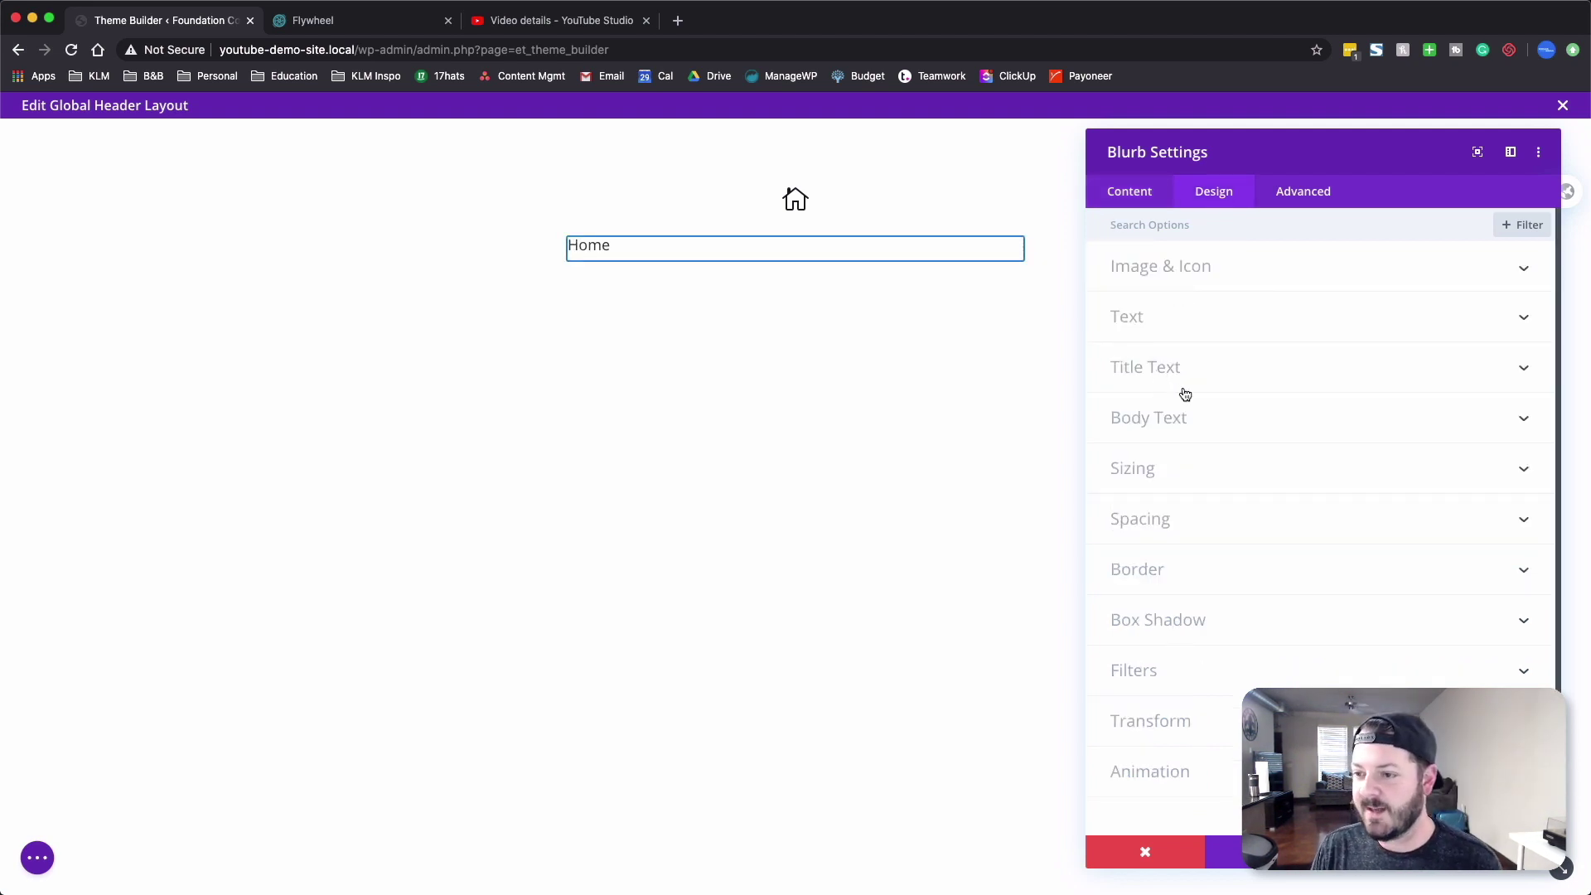
click(1181, 387)
click(1267, 550)
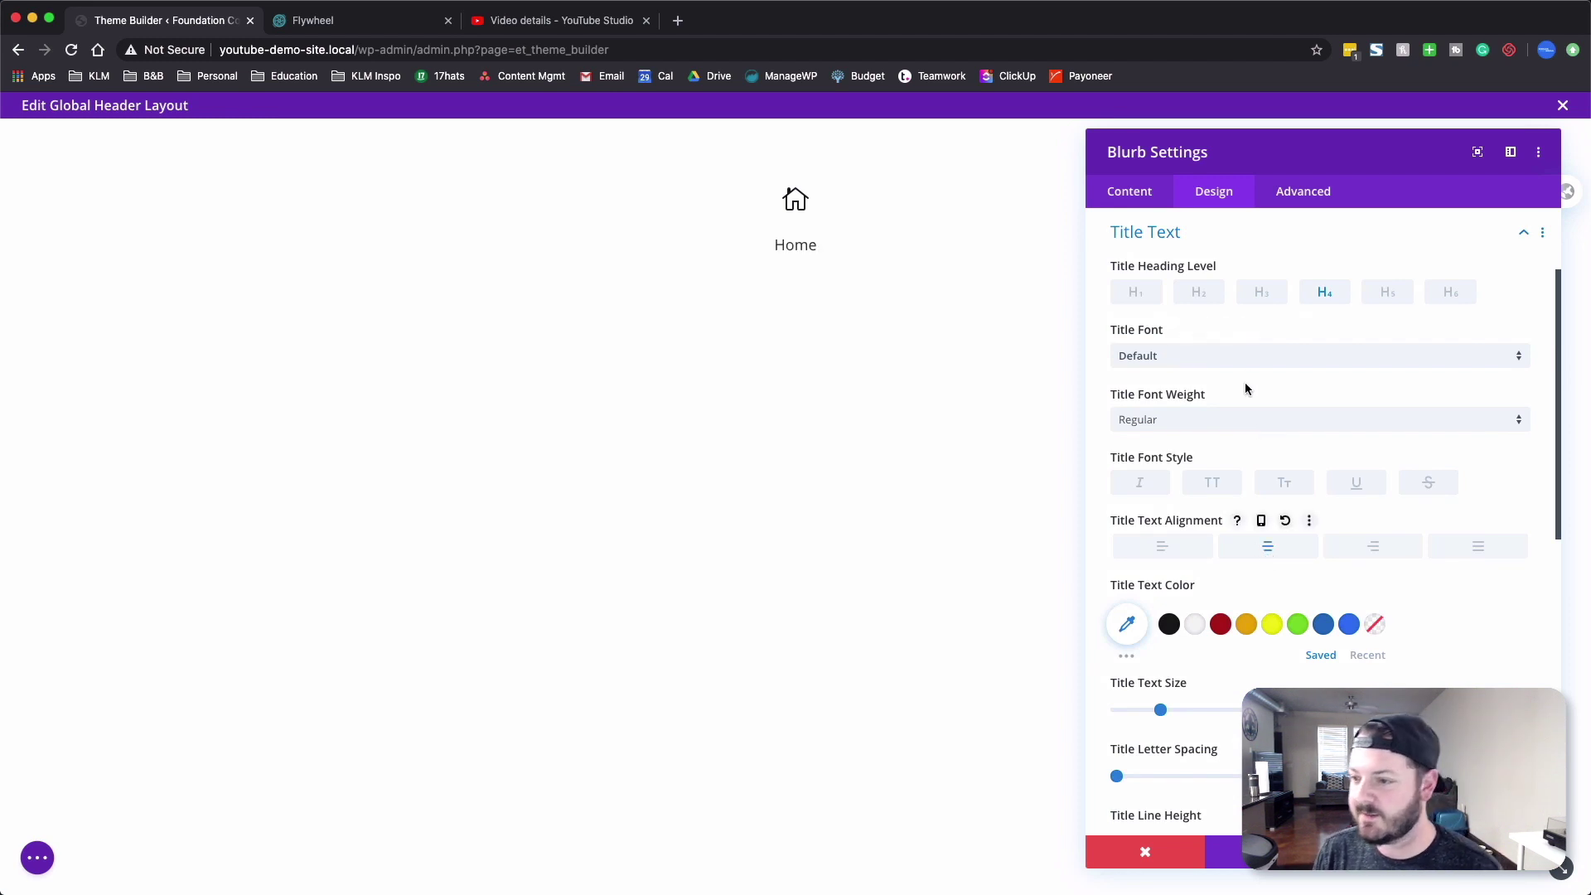
click(1182, 358)
click(1164, 312)
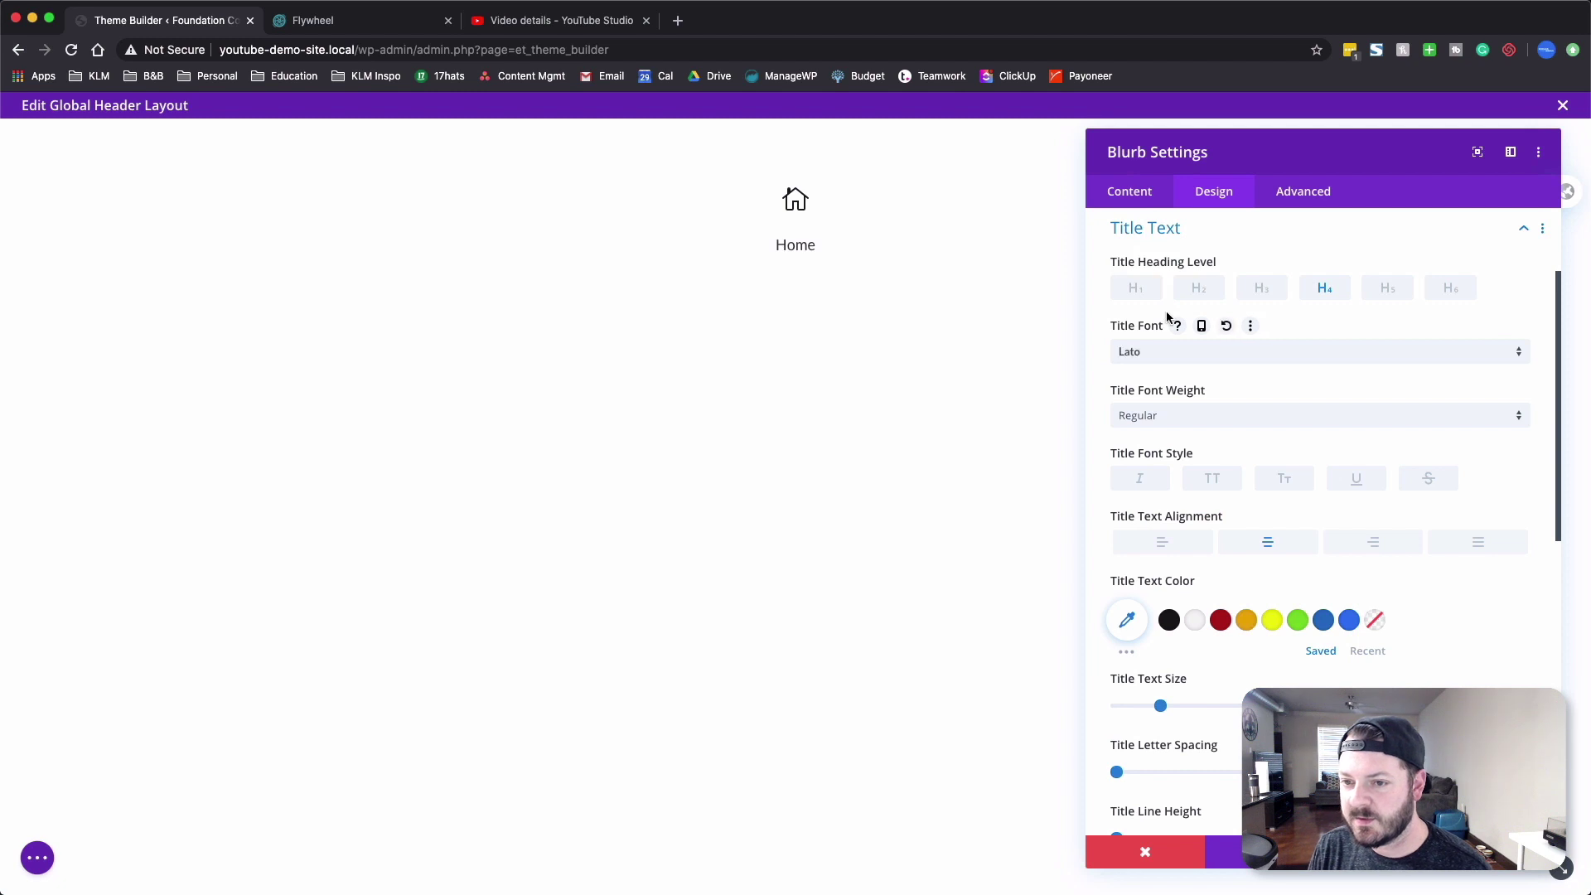
click(1199, 420)
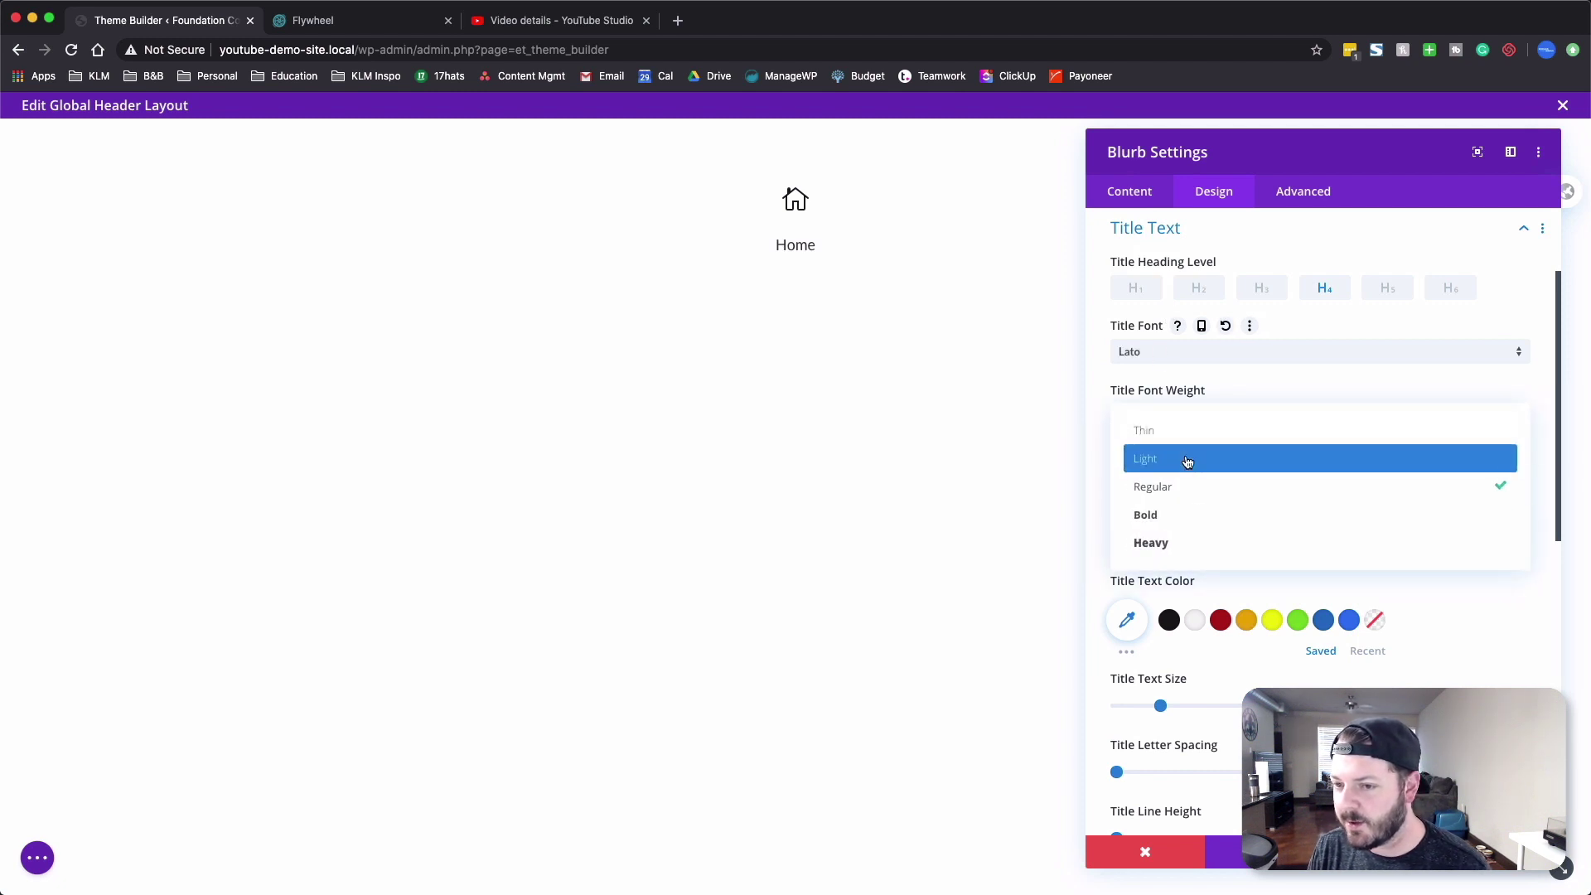
click(1186, 461)
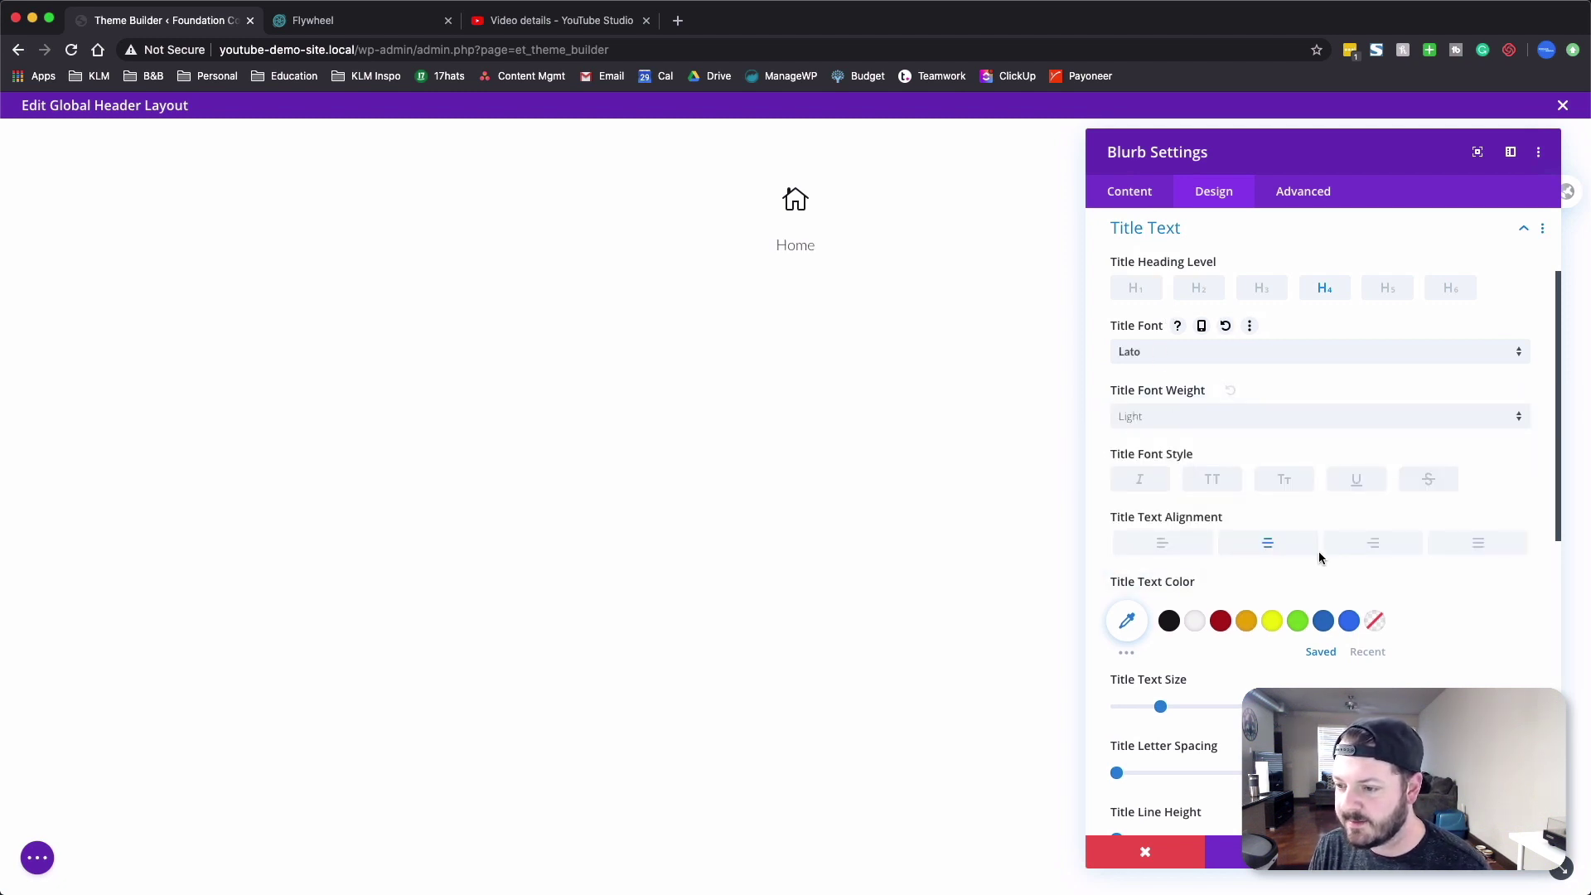
- Set the blurb title's desktop text size to 13px and its font weight to Regular
scroll(1413, 671, down, 3)
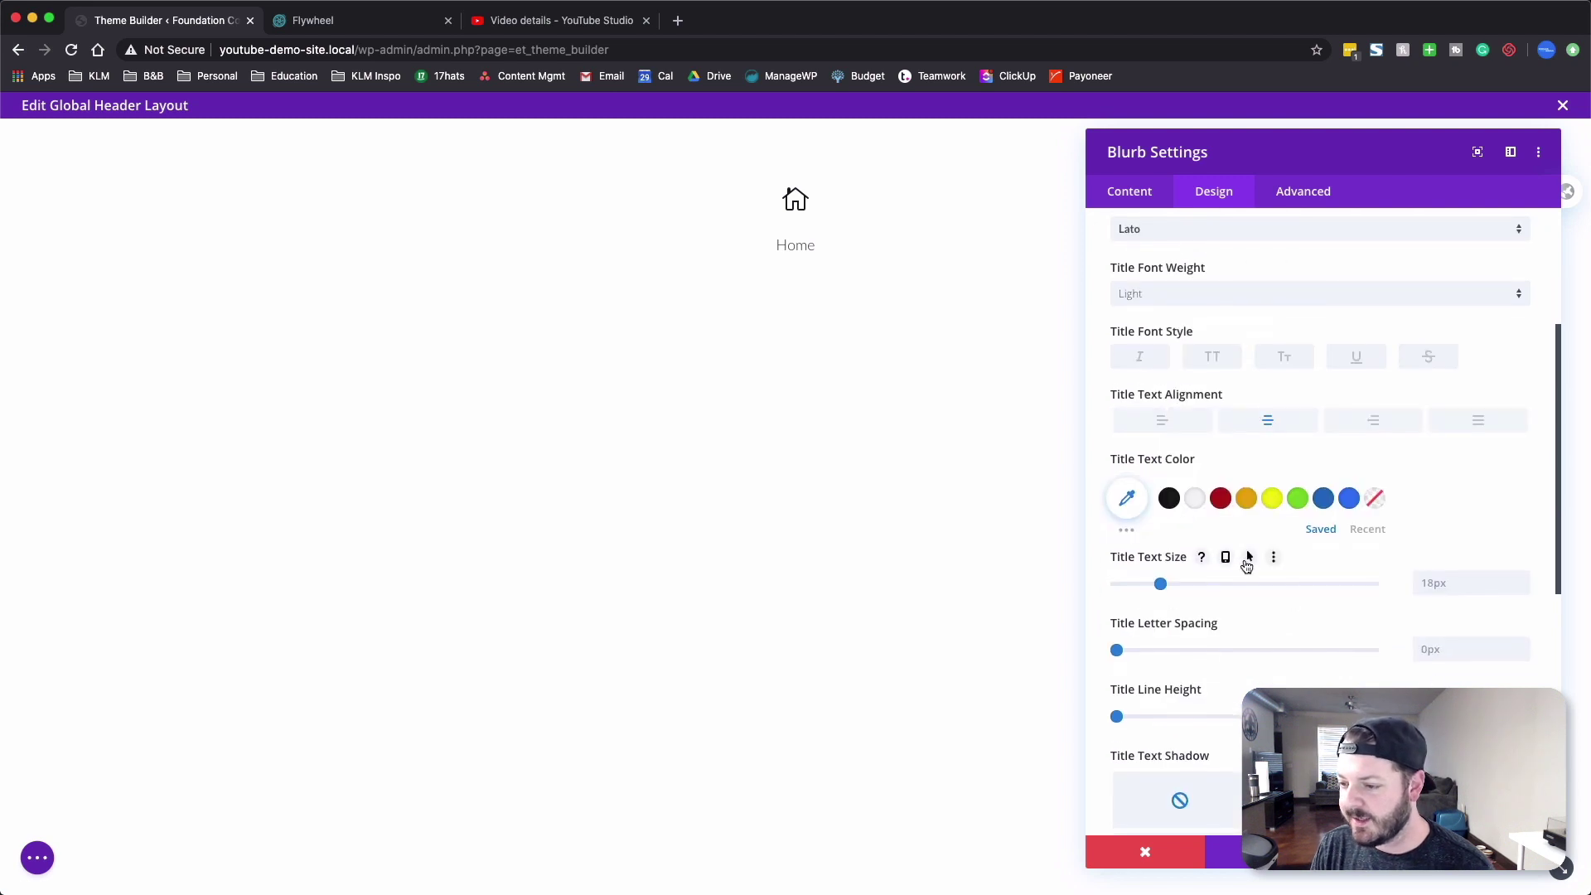
click(1226, 557)
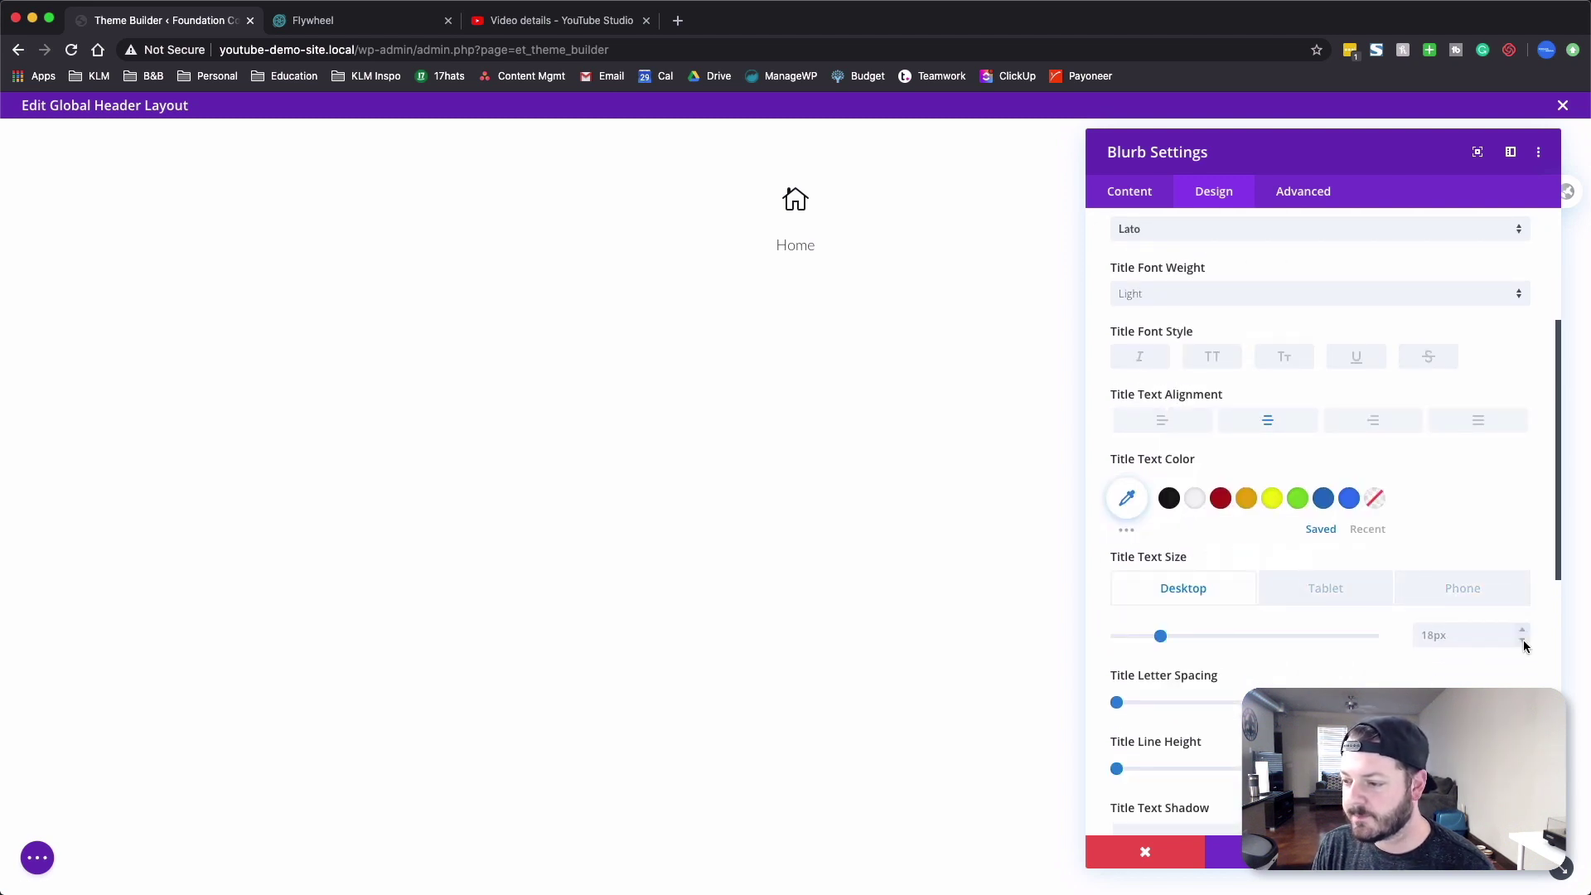
click(1523, 640)
click(1523, 641)
click(1522, 641)
click(1522, 640)
click(1523, 641)
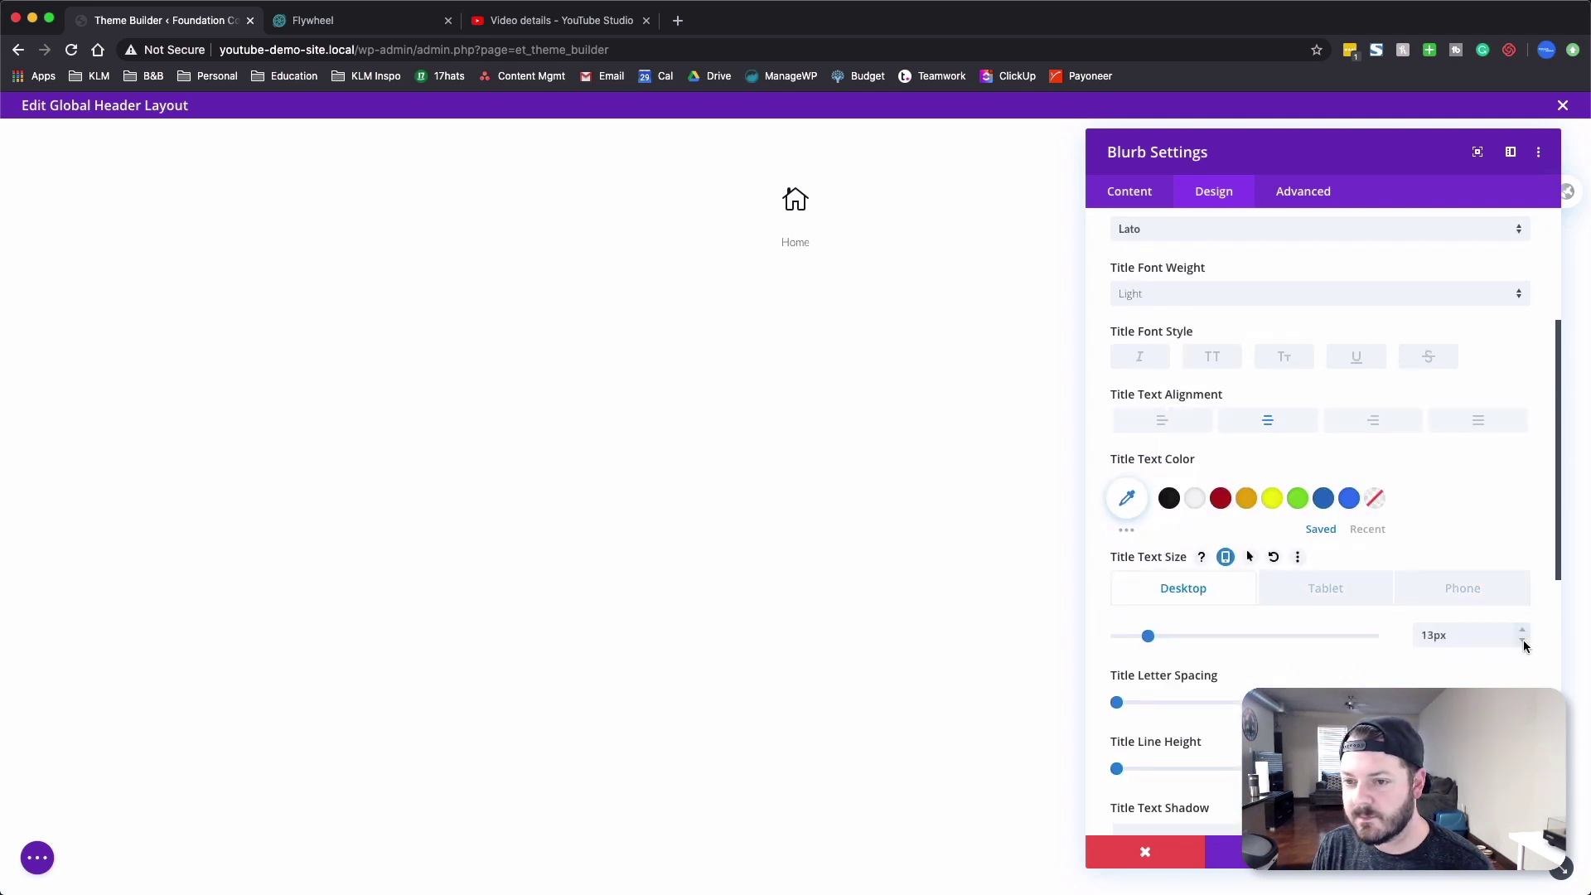
click(1157, 293)
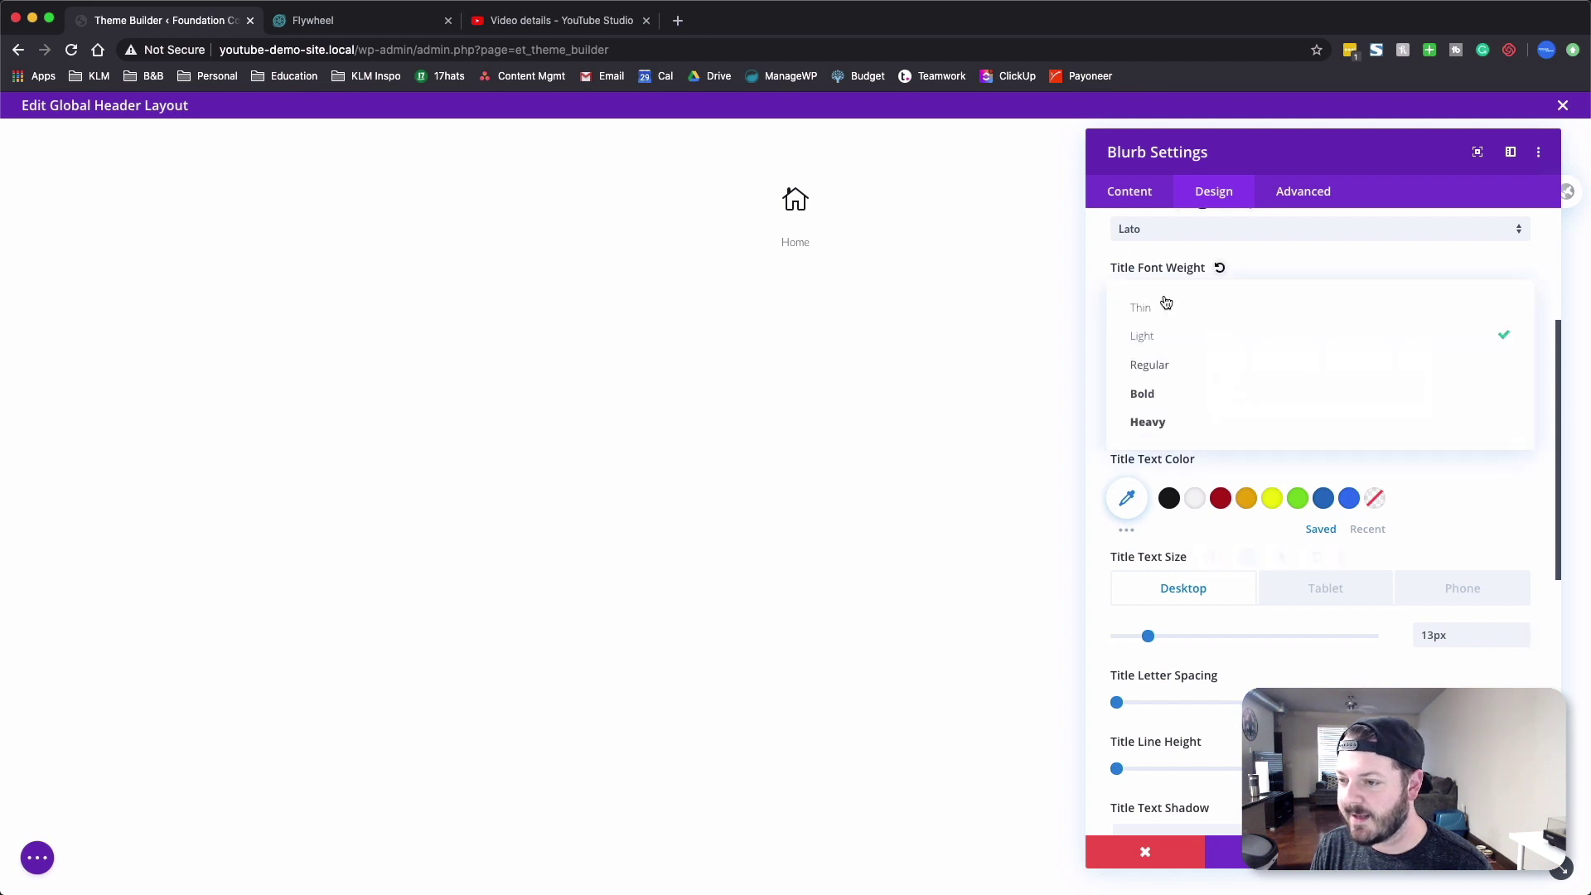
click(1168, 367)
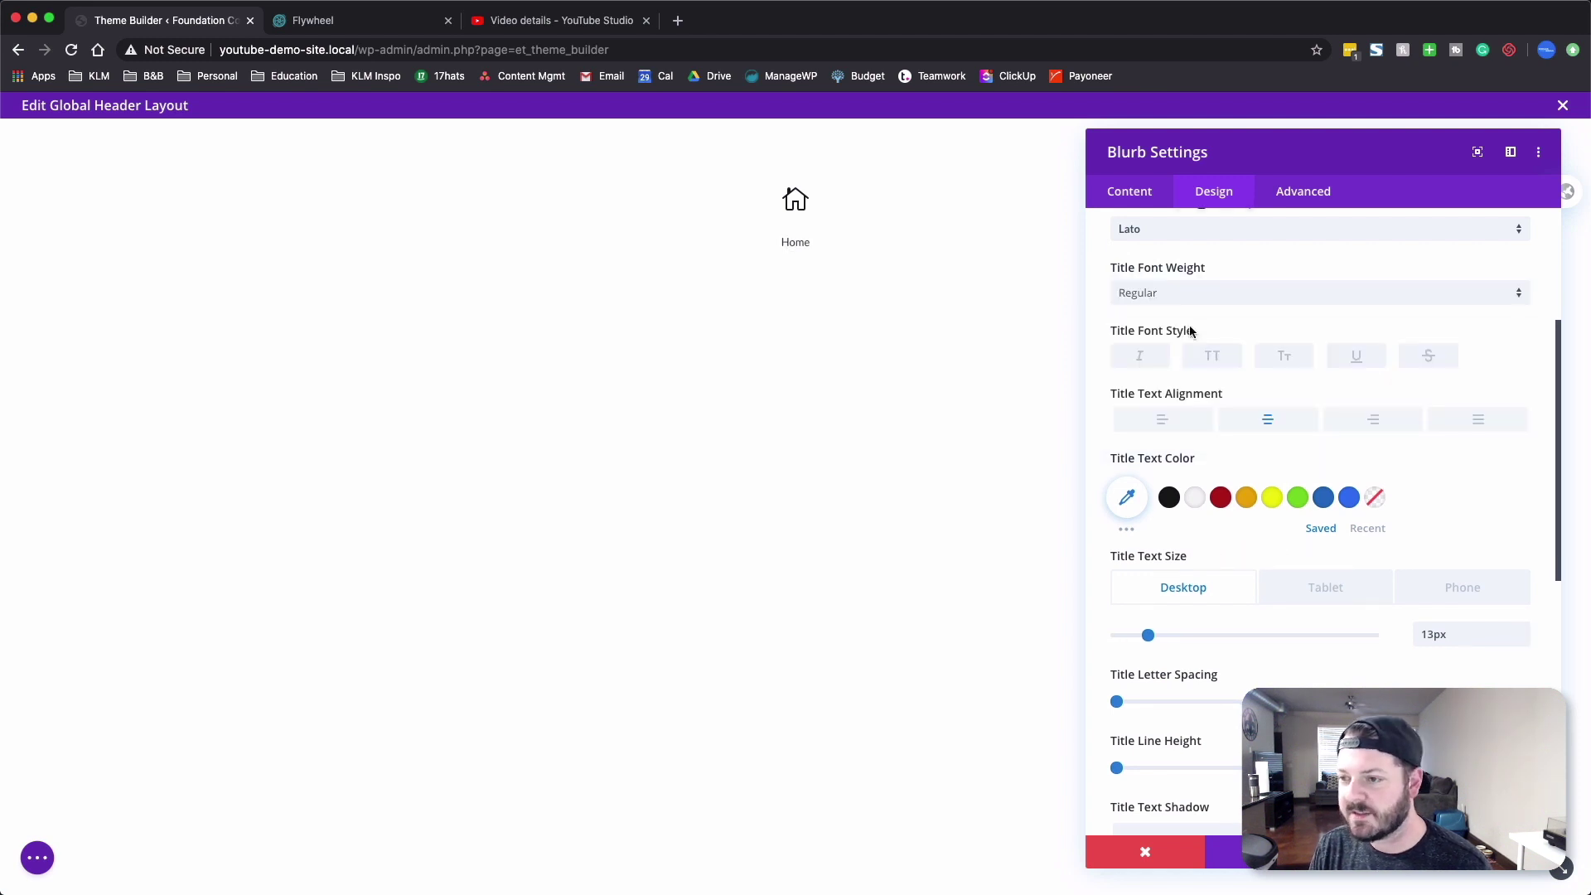
- Add the custom CSS "margin-bottom:-20px;" to the Home blurb's Blurb Image element and close its settings
scroll(1235, 305, up, 2)
click(1312, 188)
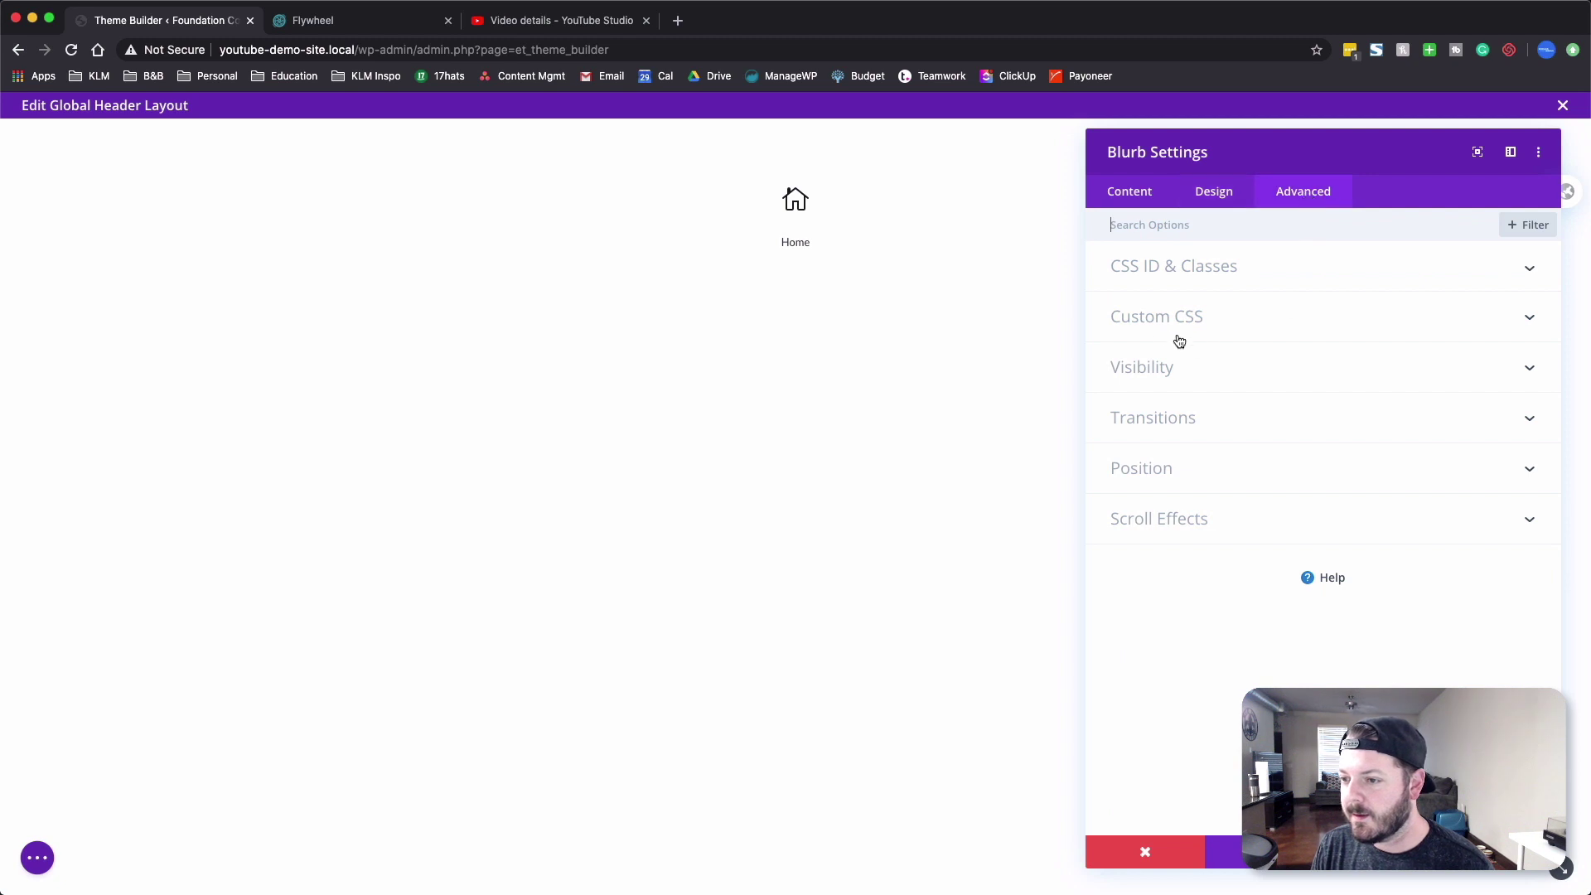
click(1174, 318)
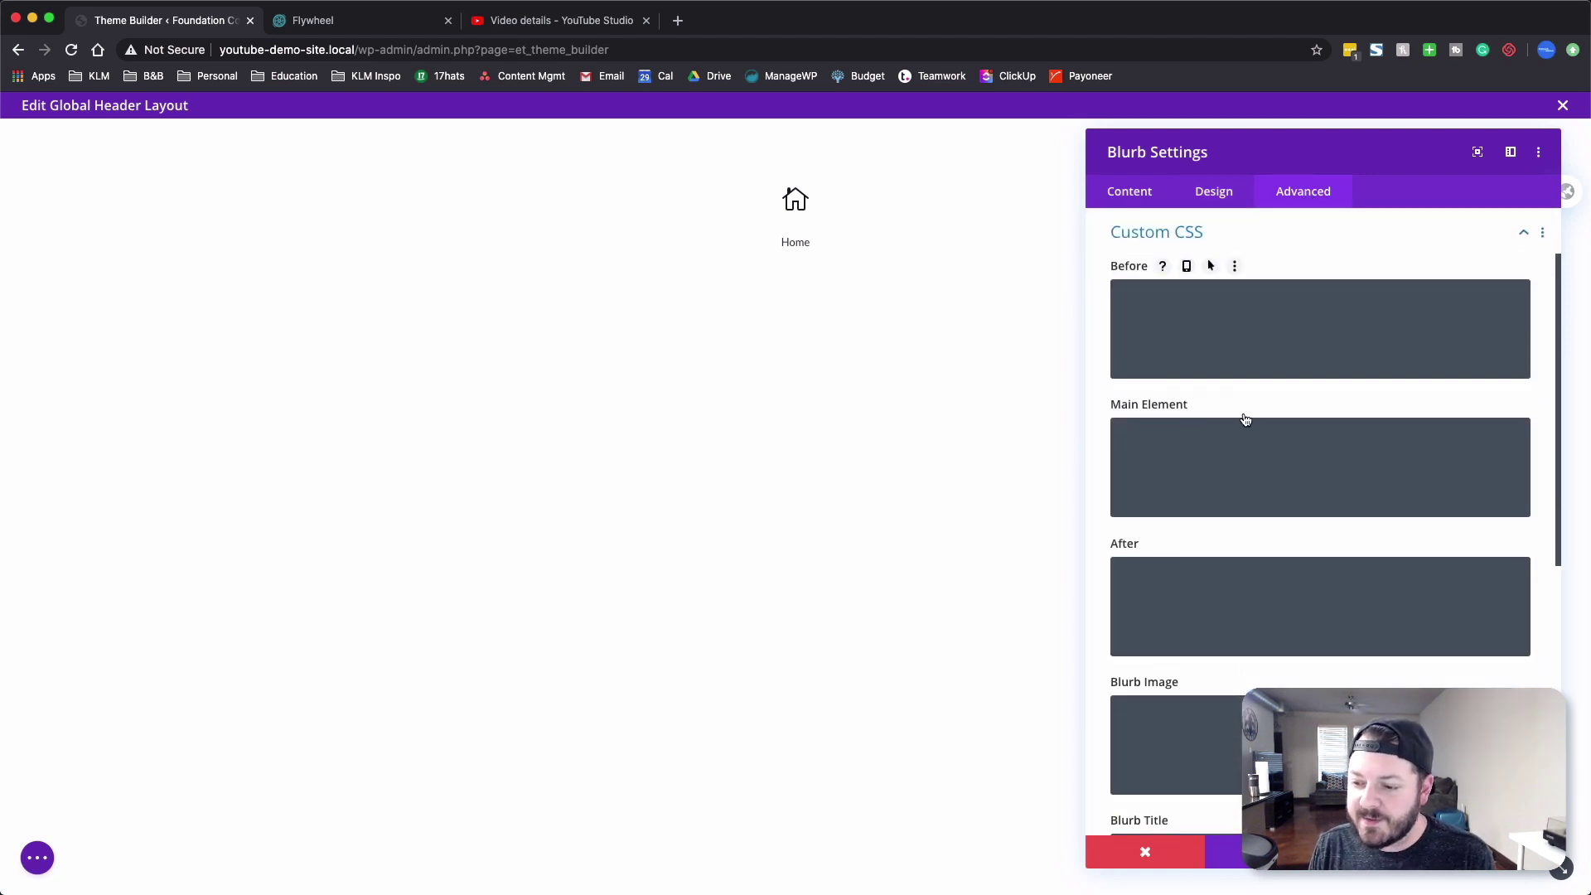
scroll(1243, 415, down, 3)
scroll(1202, 474, down, 1)
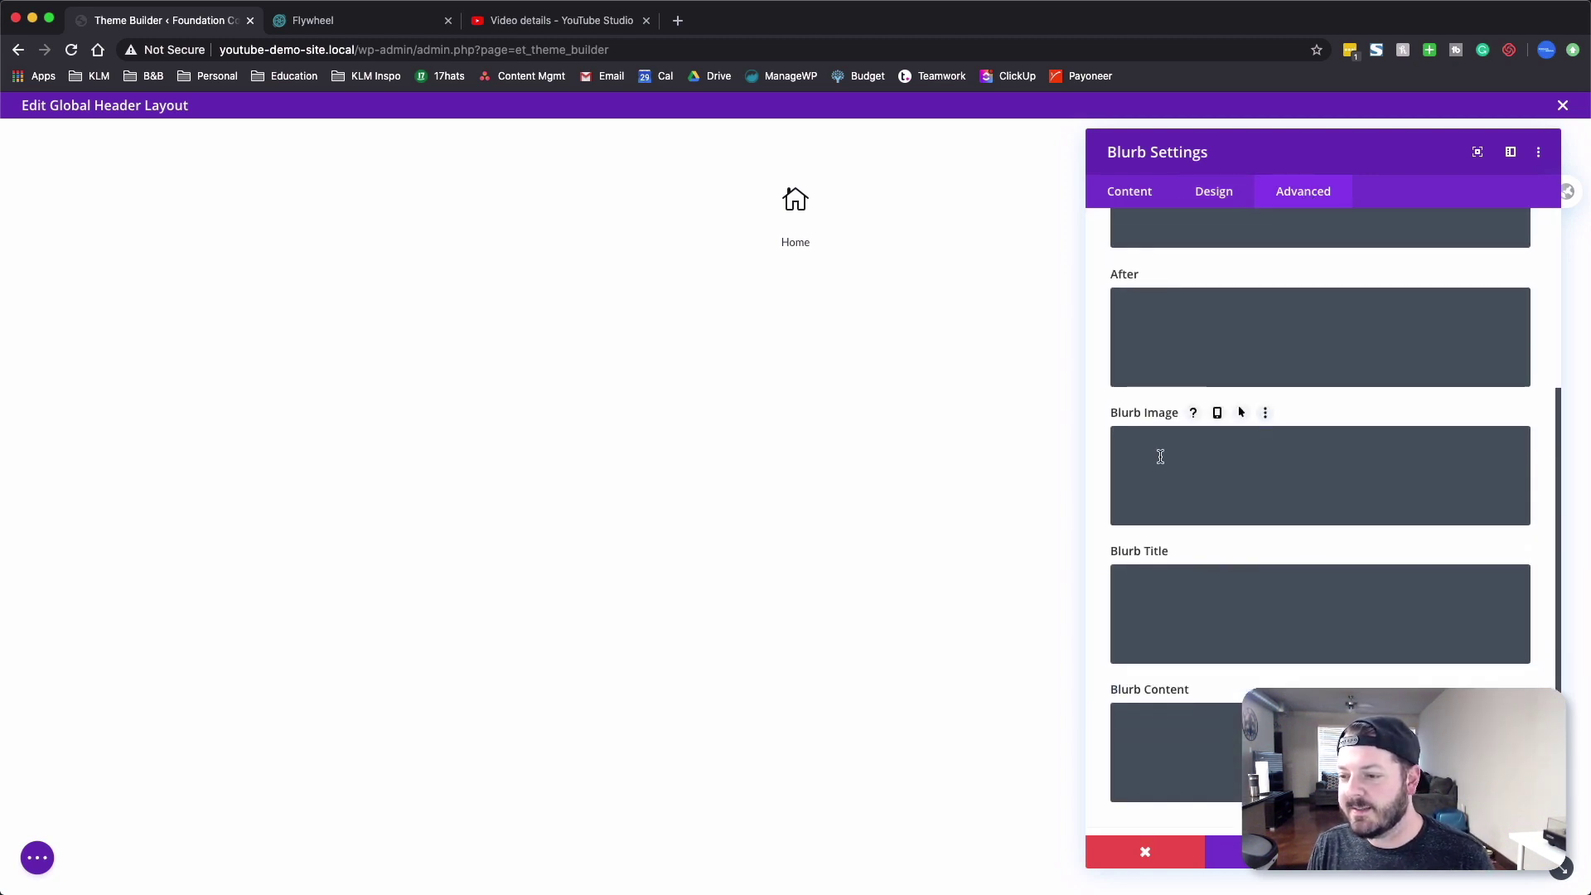
click(1161, 456)
text(mar)
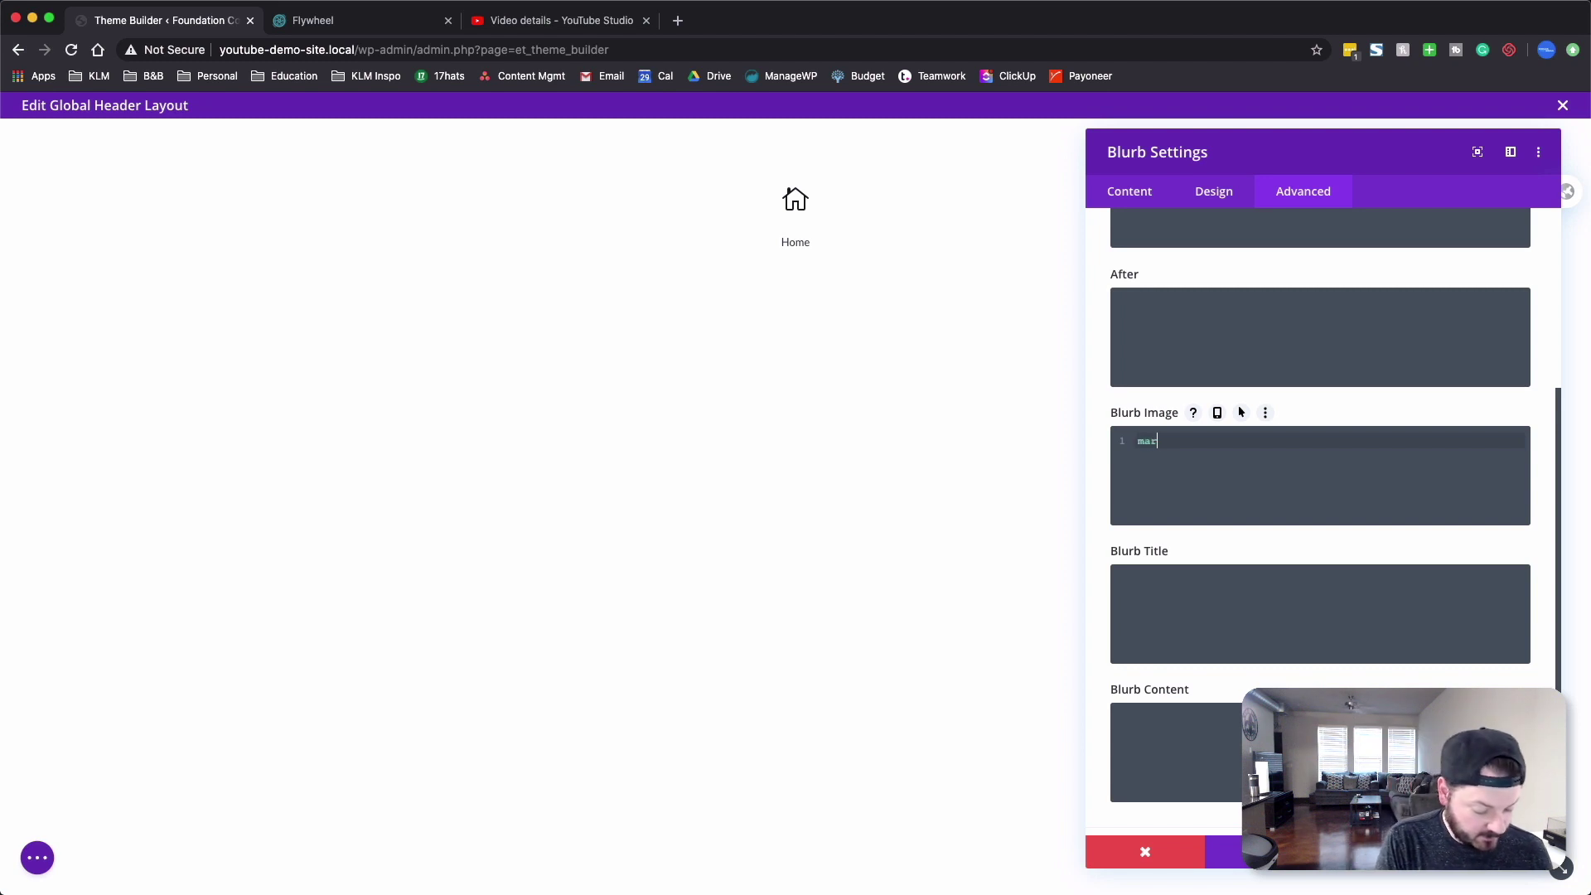
text(gin-bottom:-20)
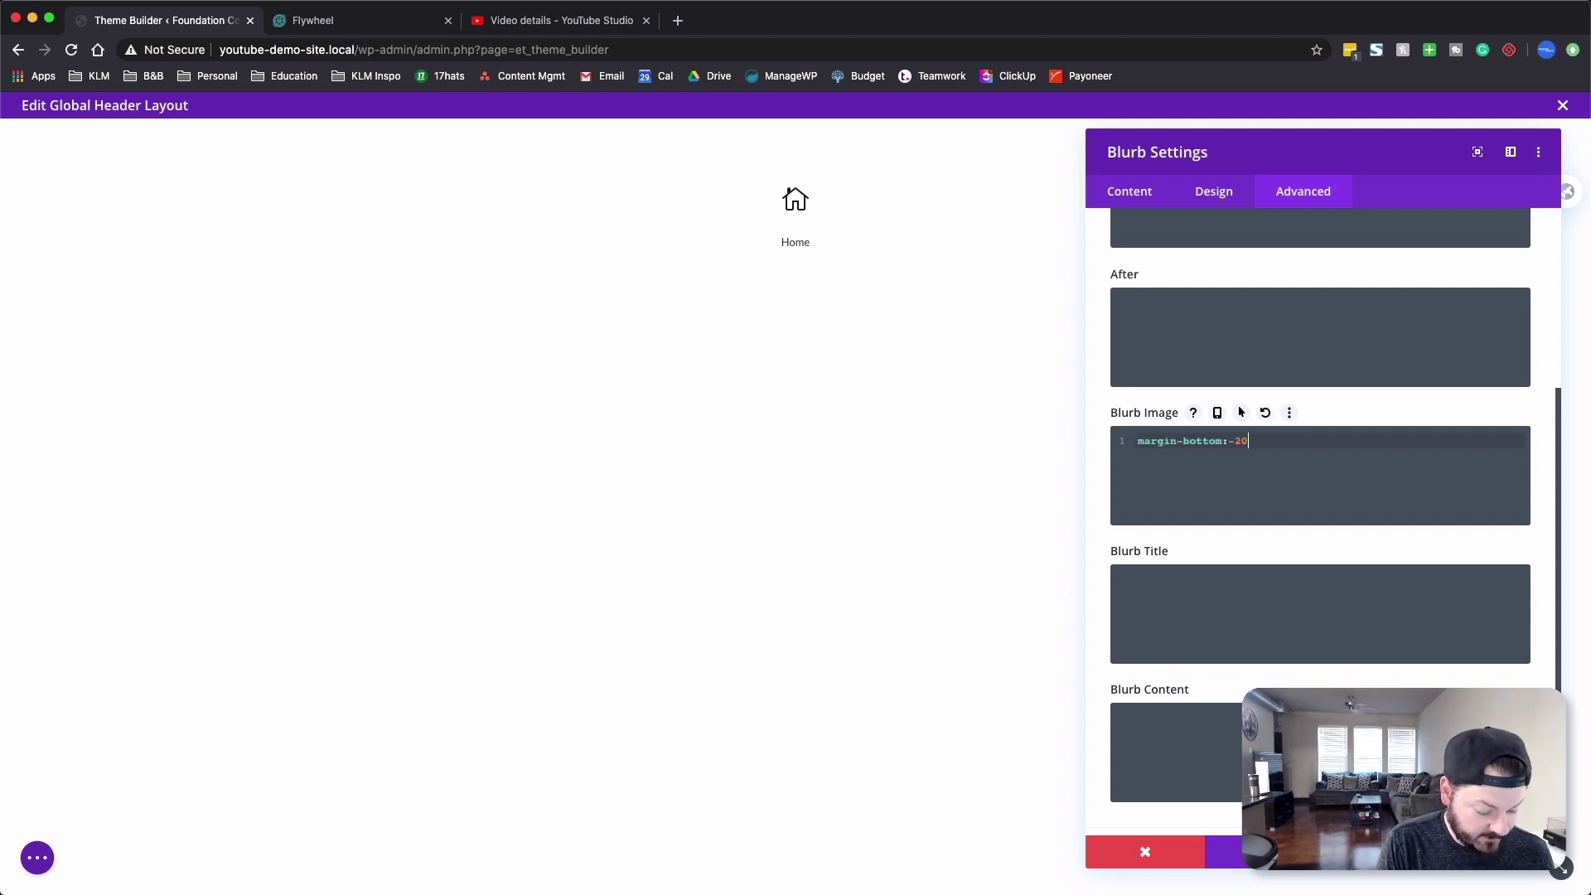
text(px;)
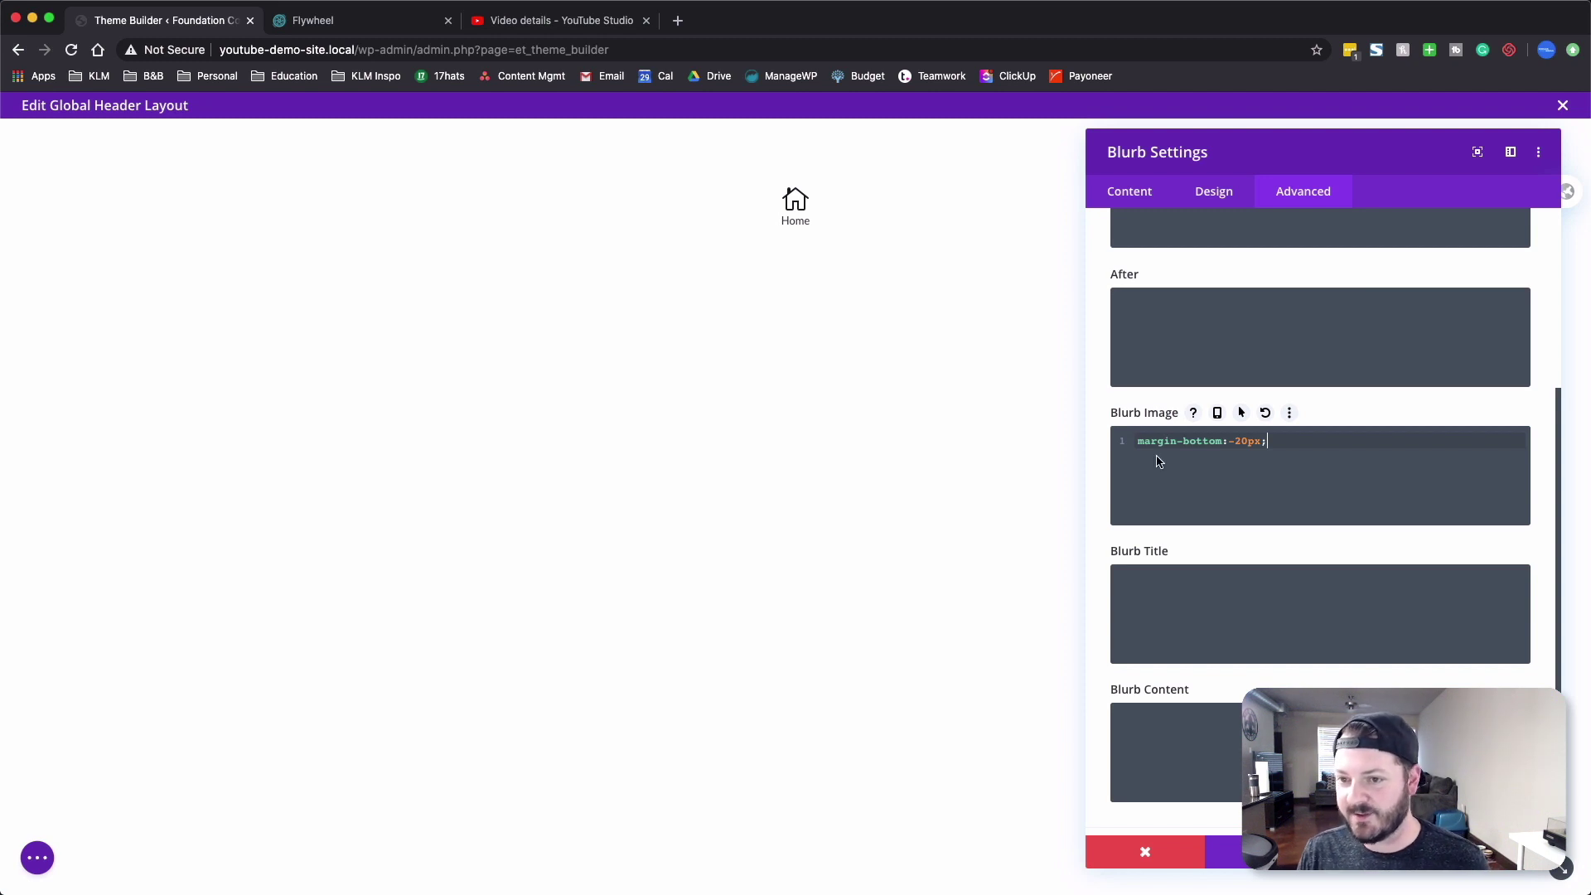
drag(1250, 440, 1235, 442)
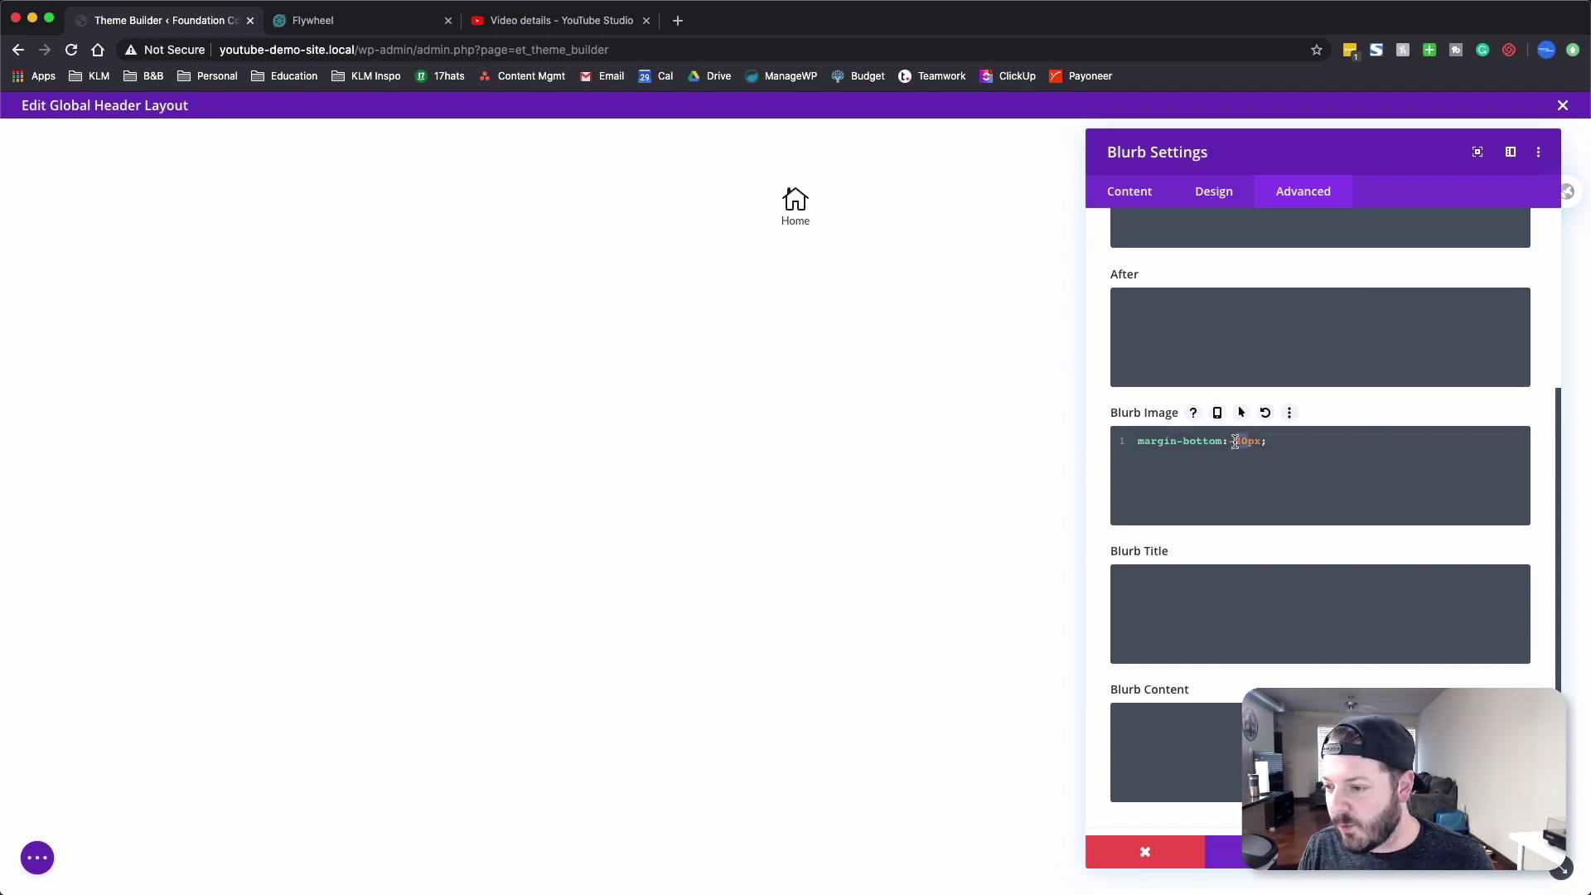
click(1249, 441)
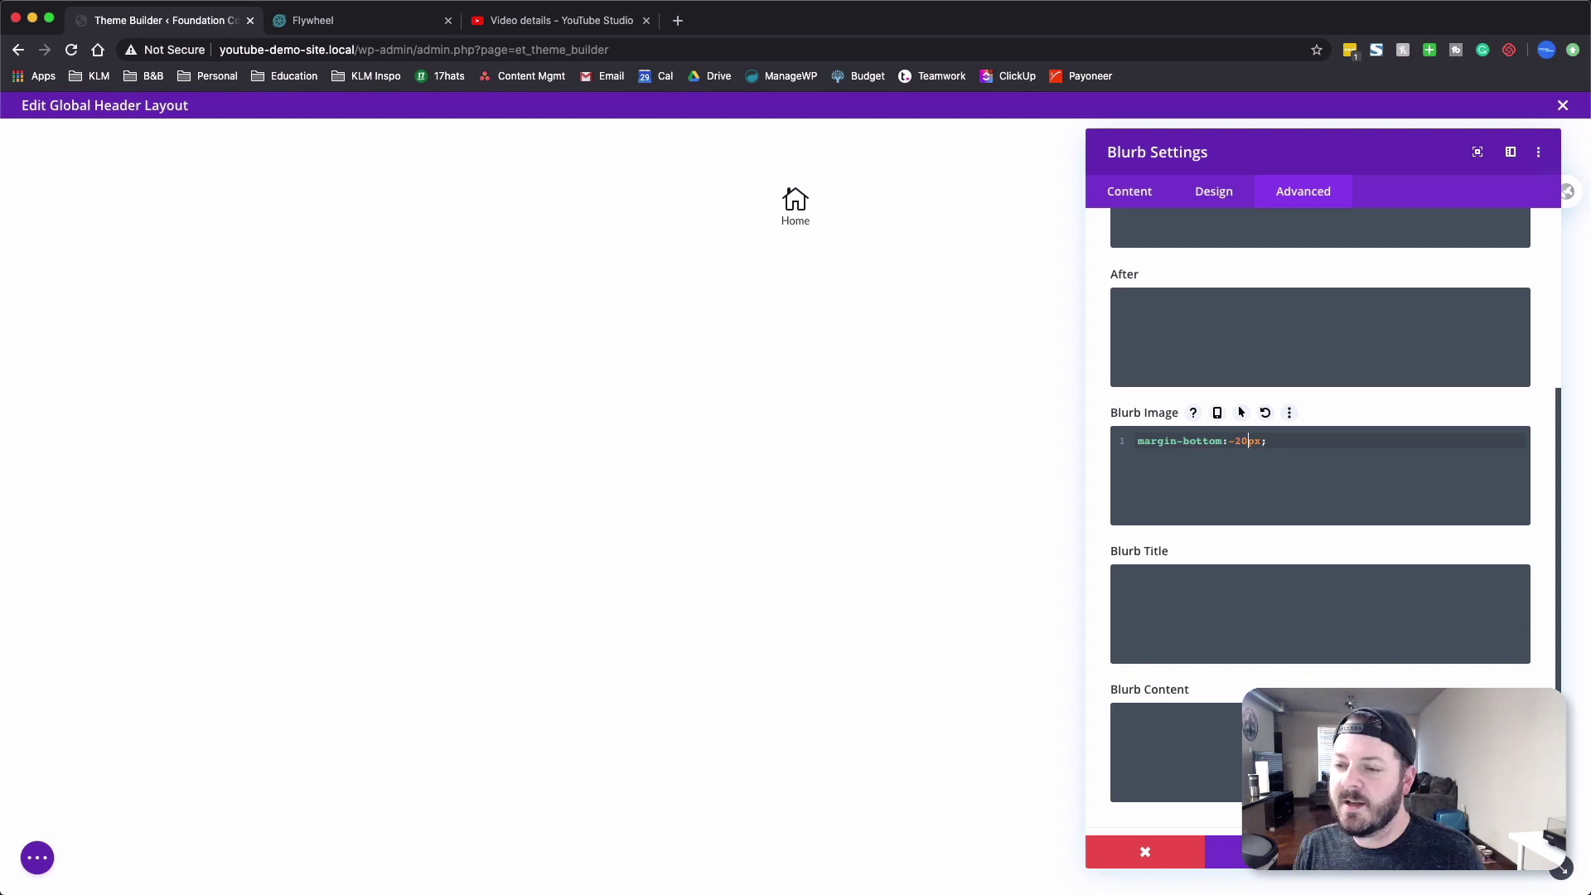
click(902, 181)
- Add the custom CSS "display:flex;" and "justify-content:space-between;" to the main element of the row's column and save the row settings
mouse_move(790, 205)
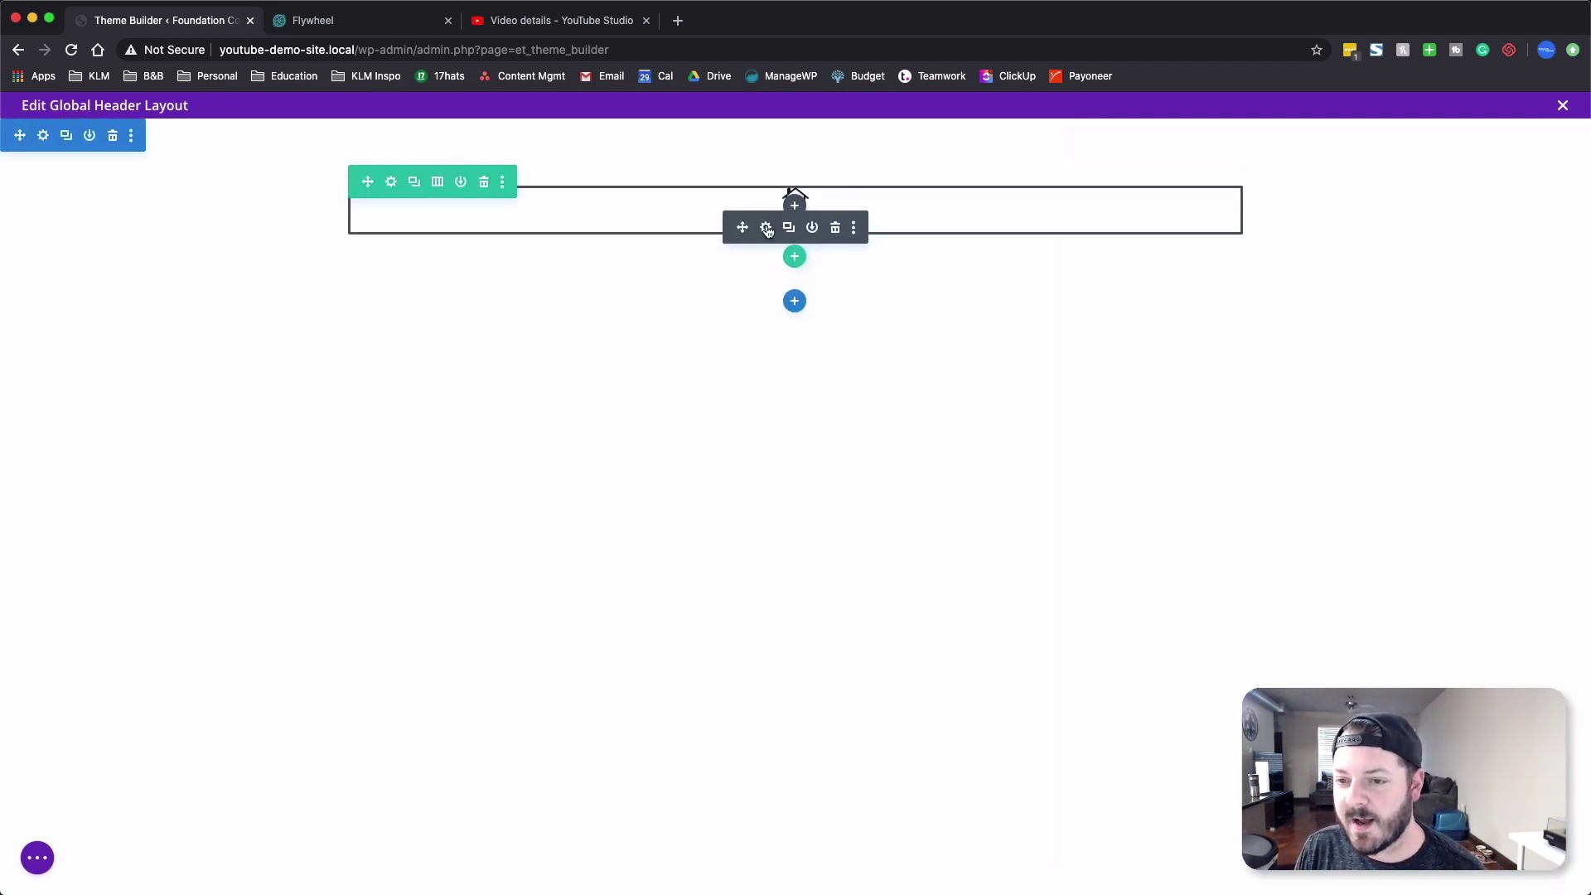
click(392, 183)
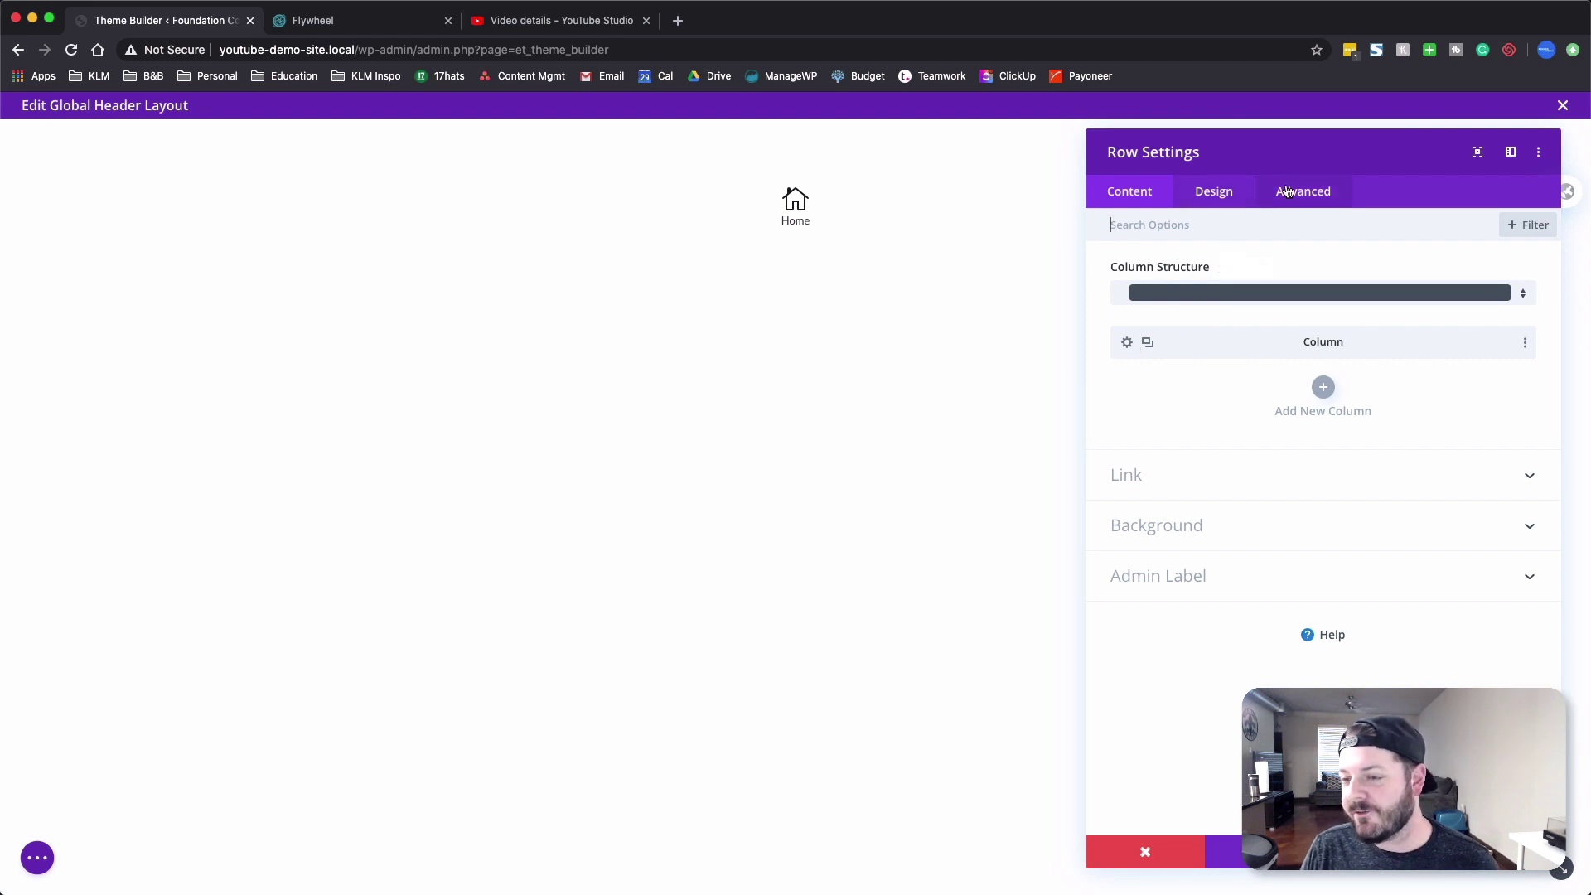
click(1127, 342)
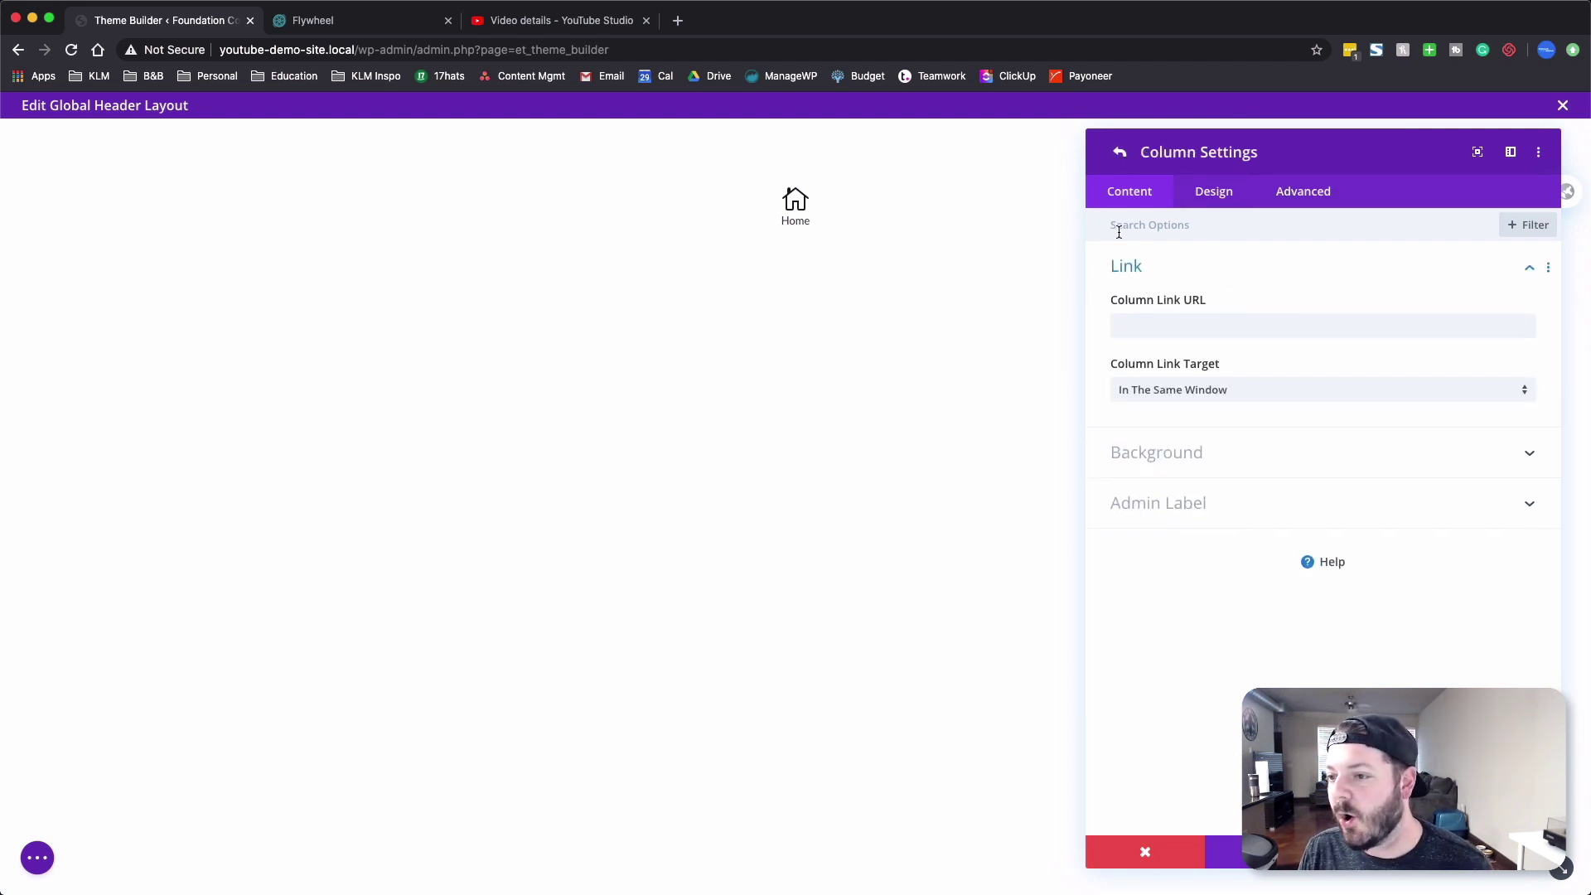
click(1301, 193)
click(1141, 354)
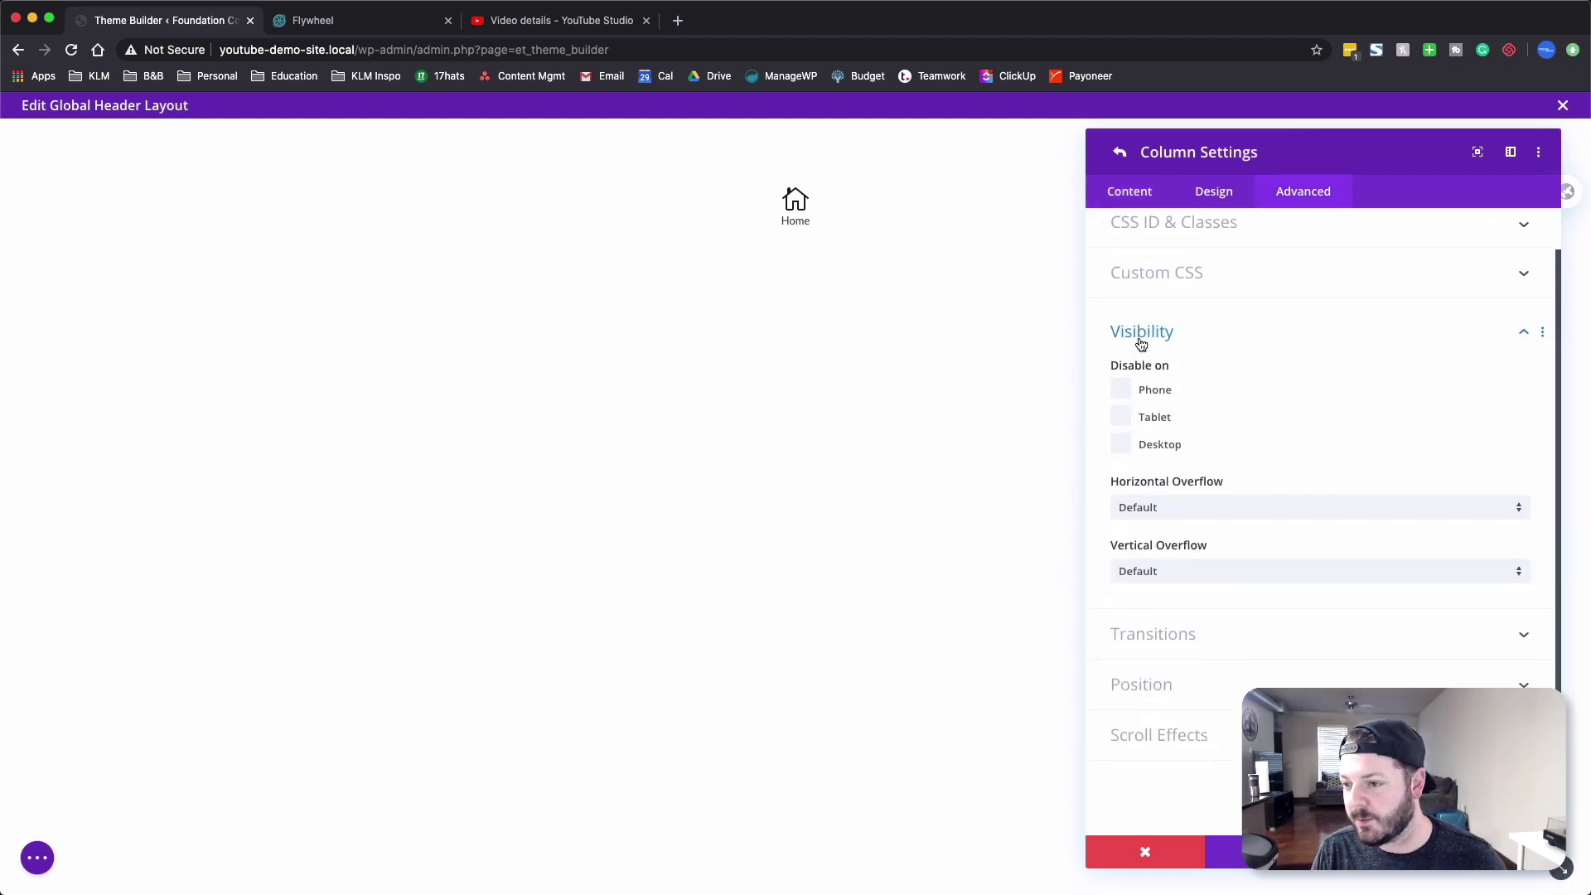
click(1158, 275)
click(1132, 485)
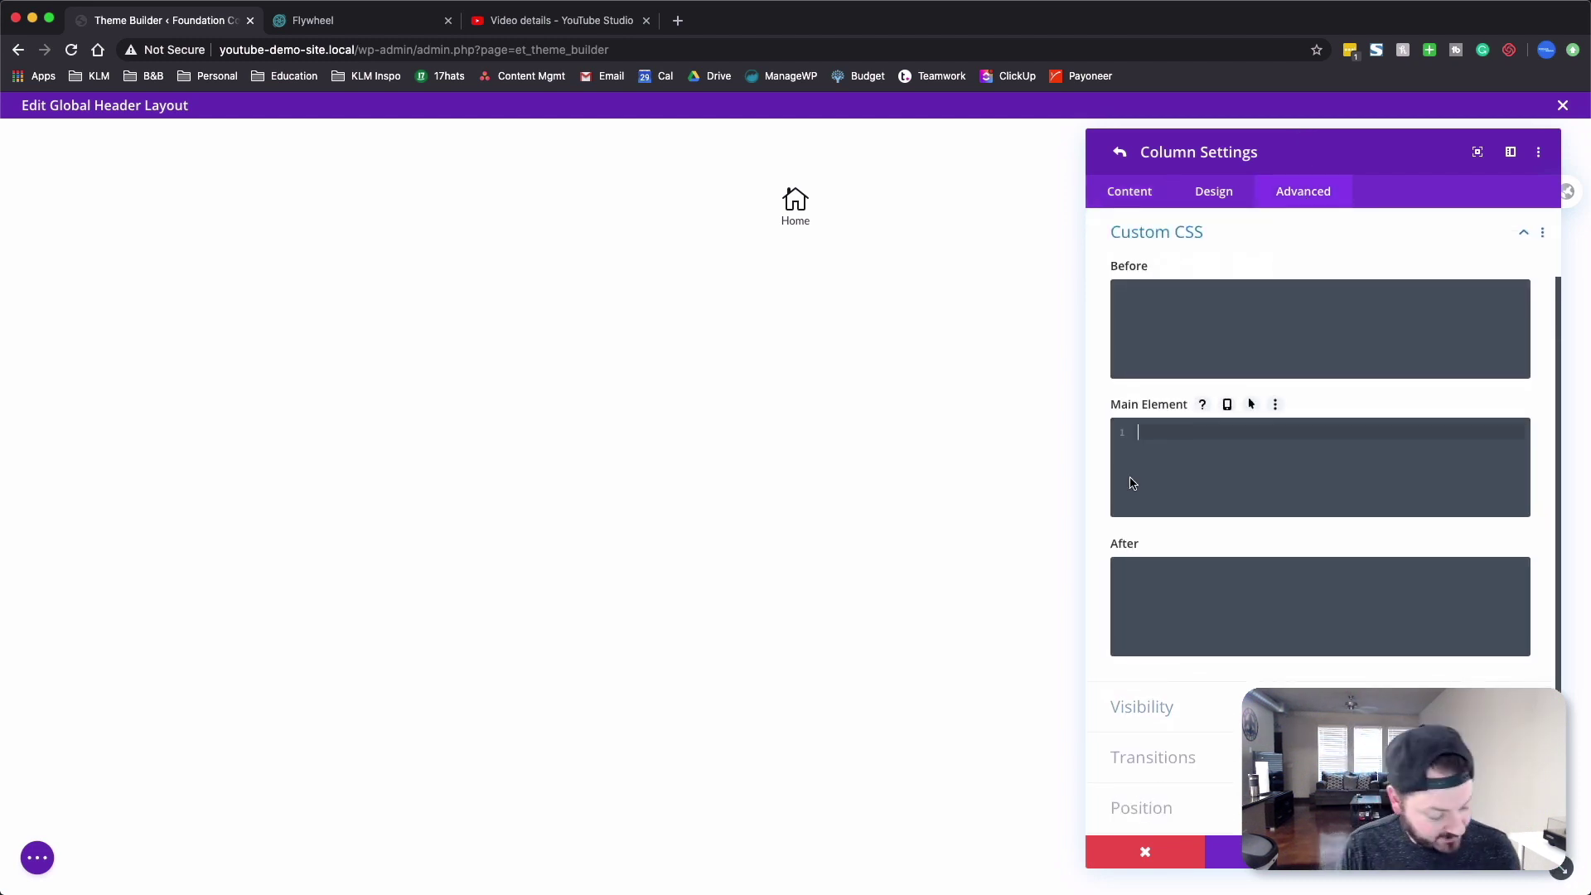
text(display:flex;)
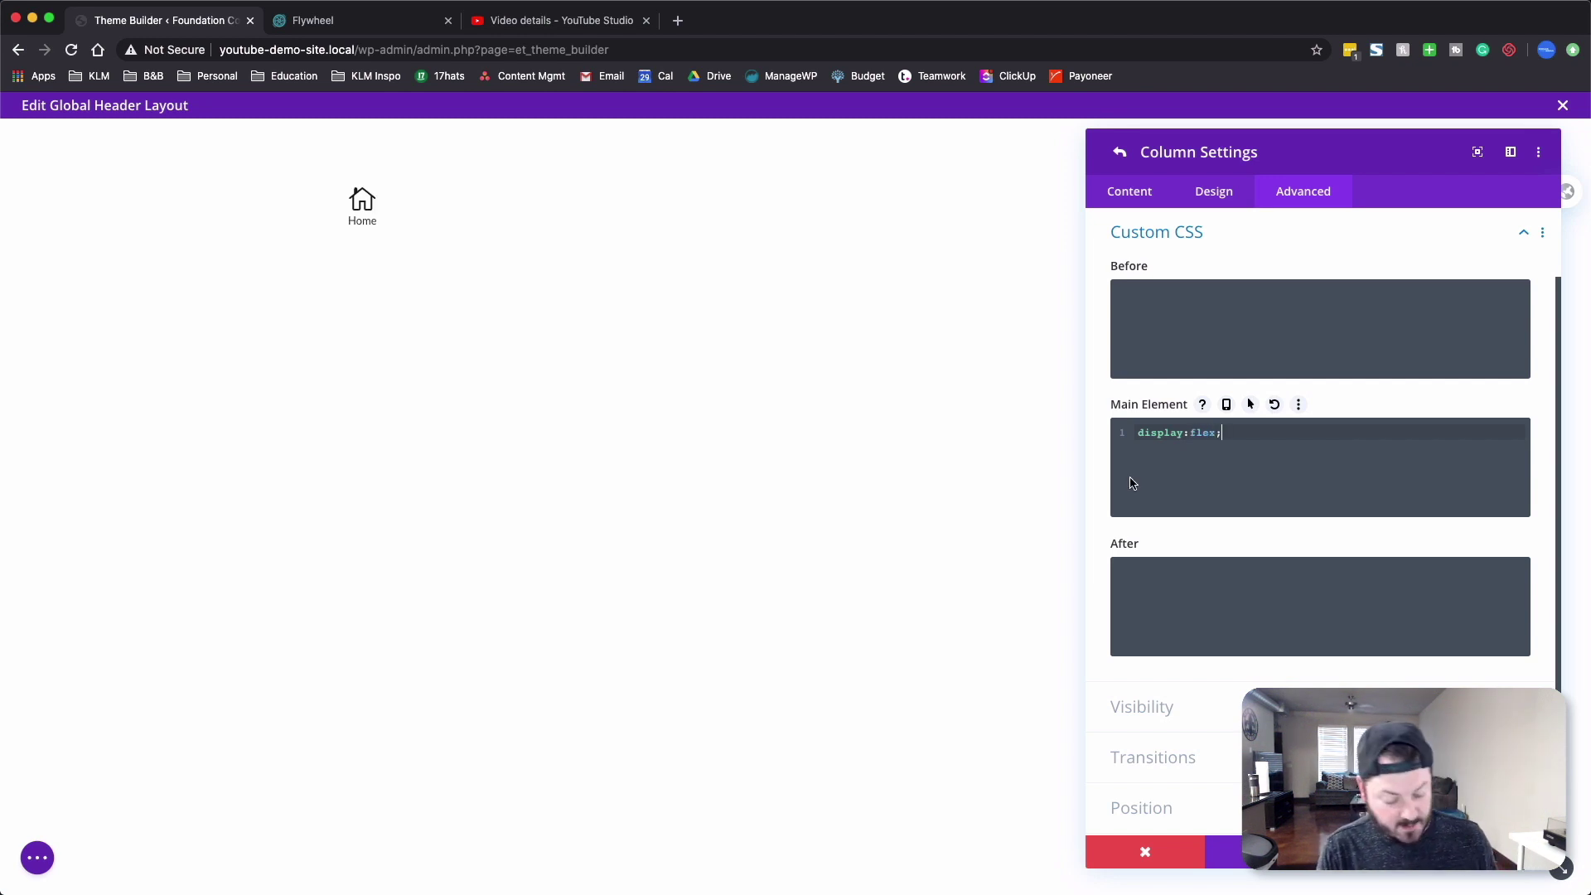
key(Return)
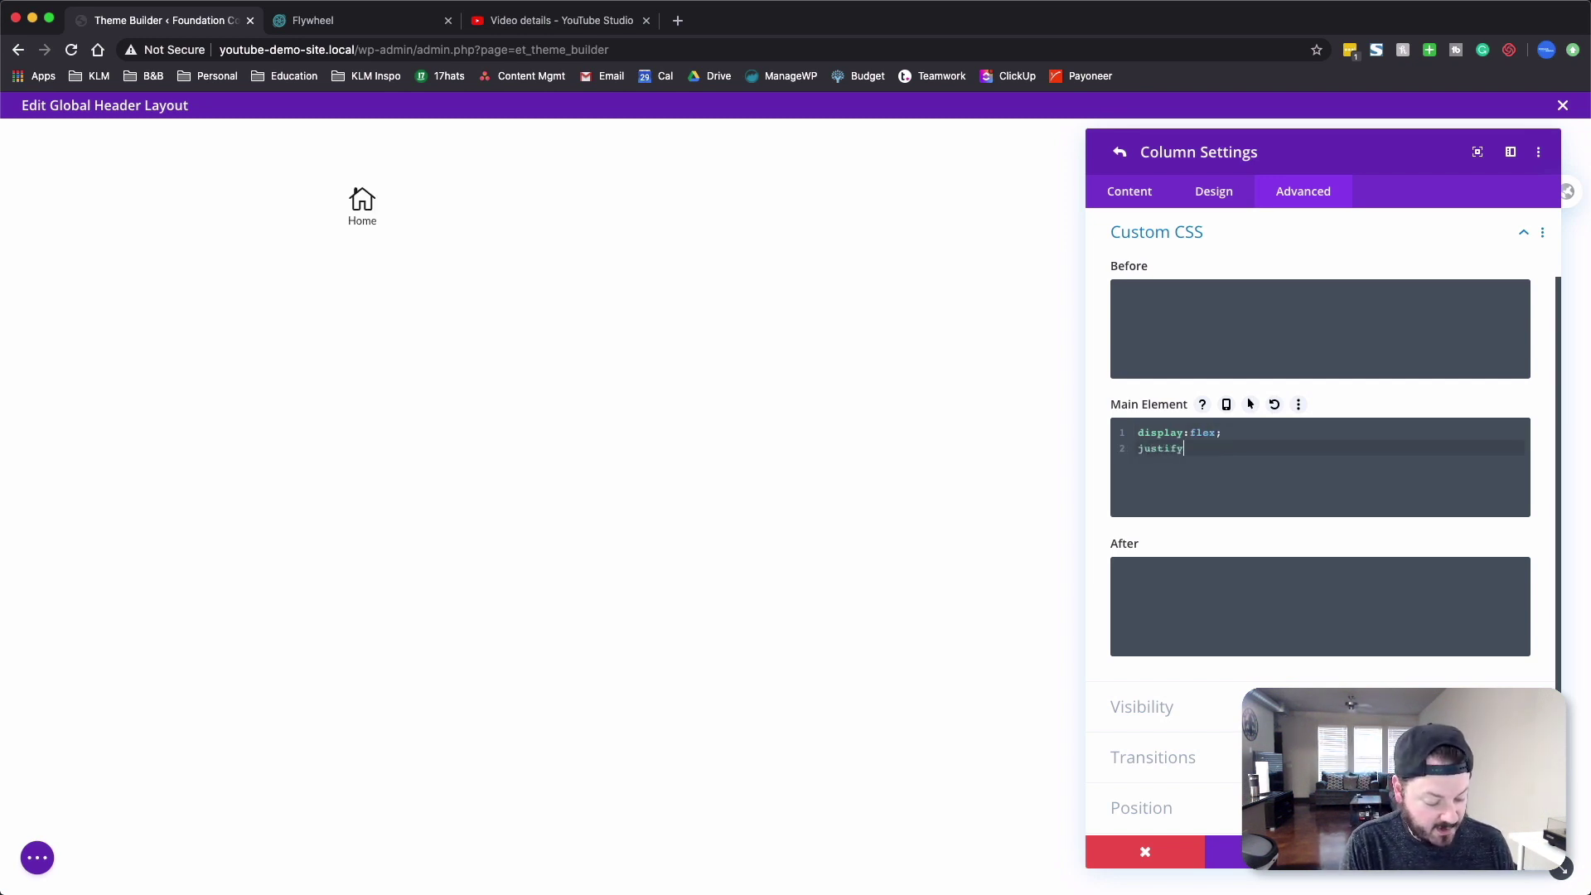
text(justify-content:space-between;)
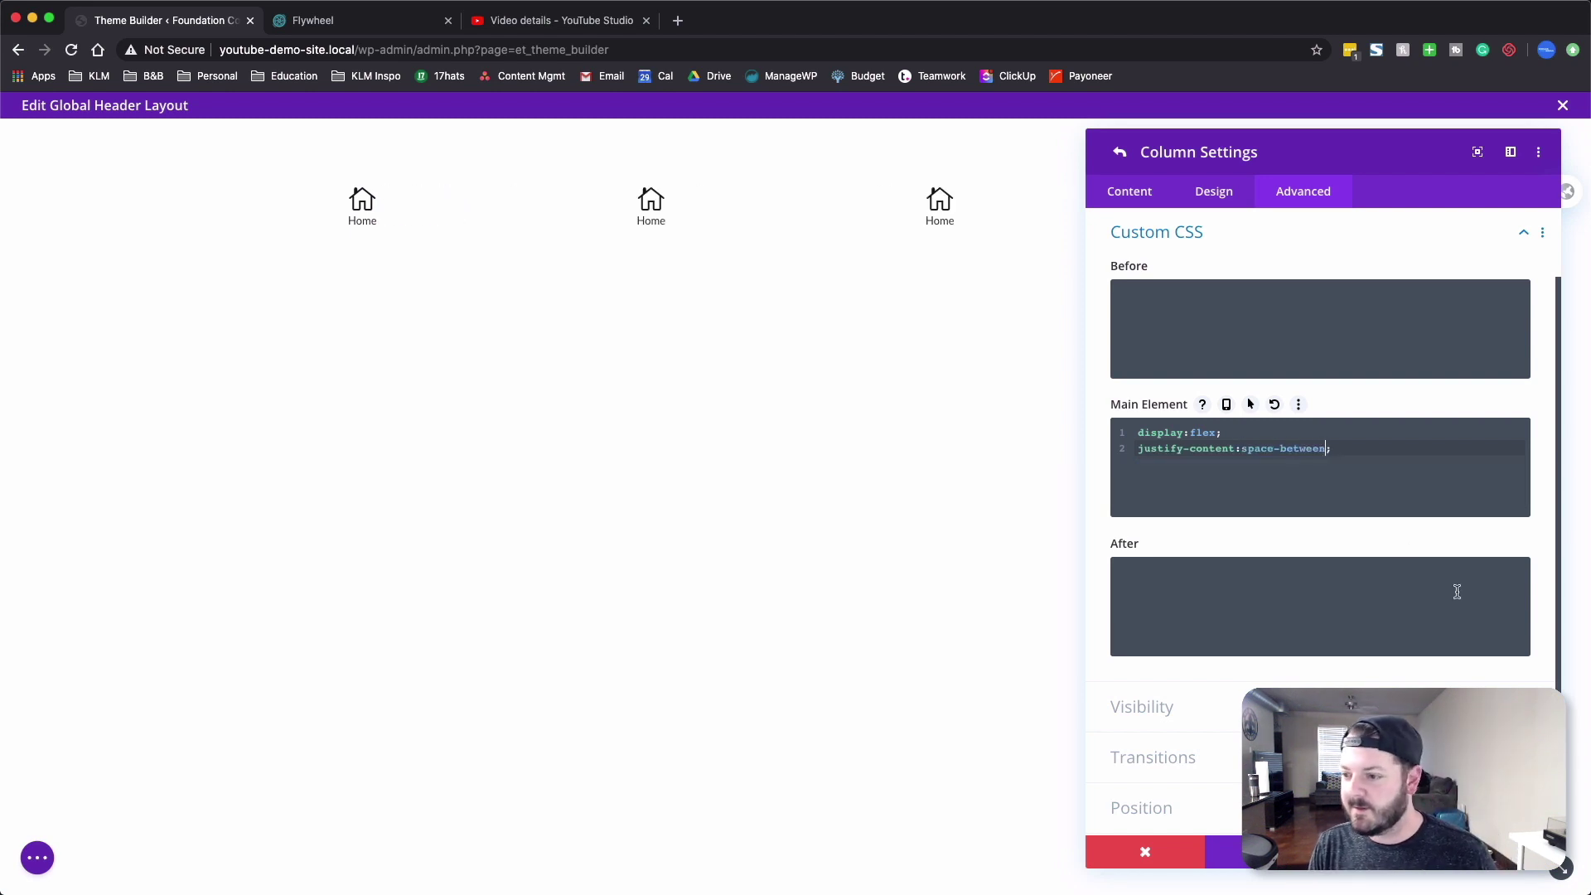
click(1502, 852)
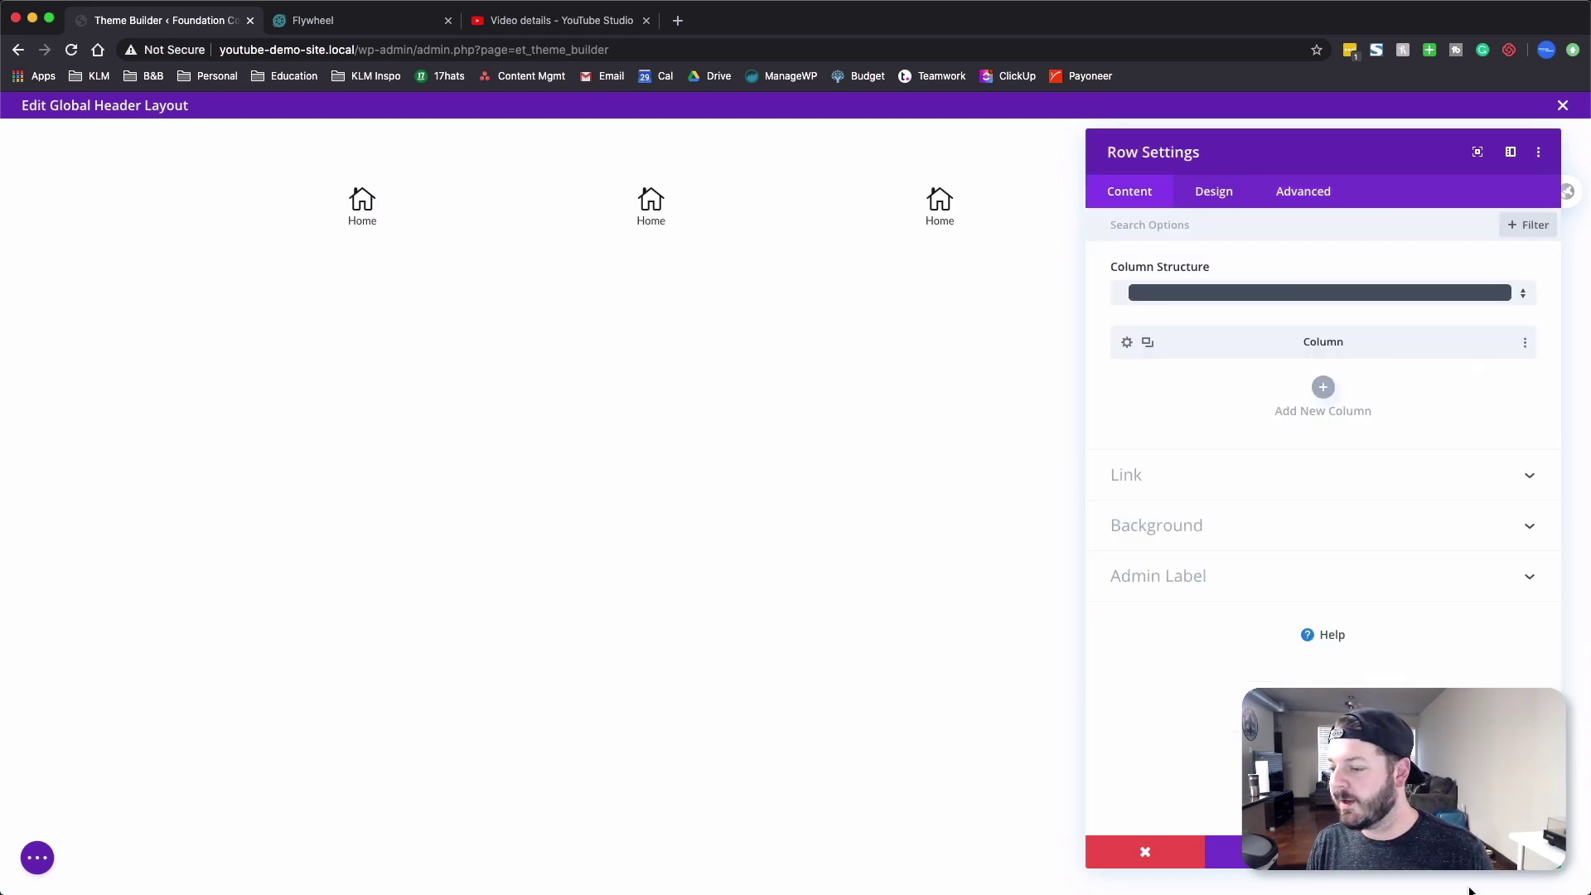
click(1558, 863)
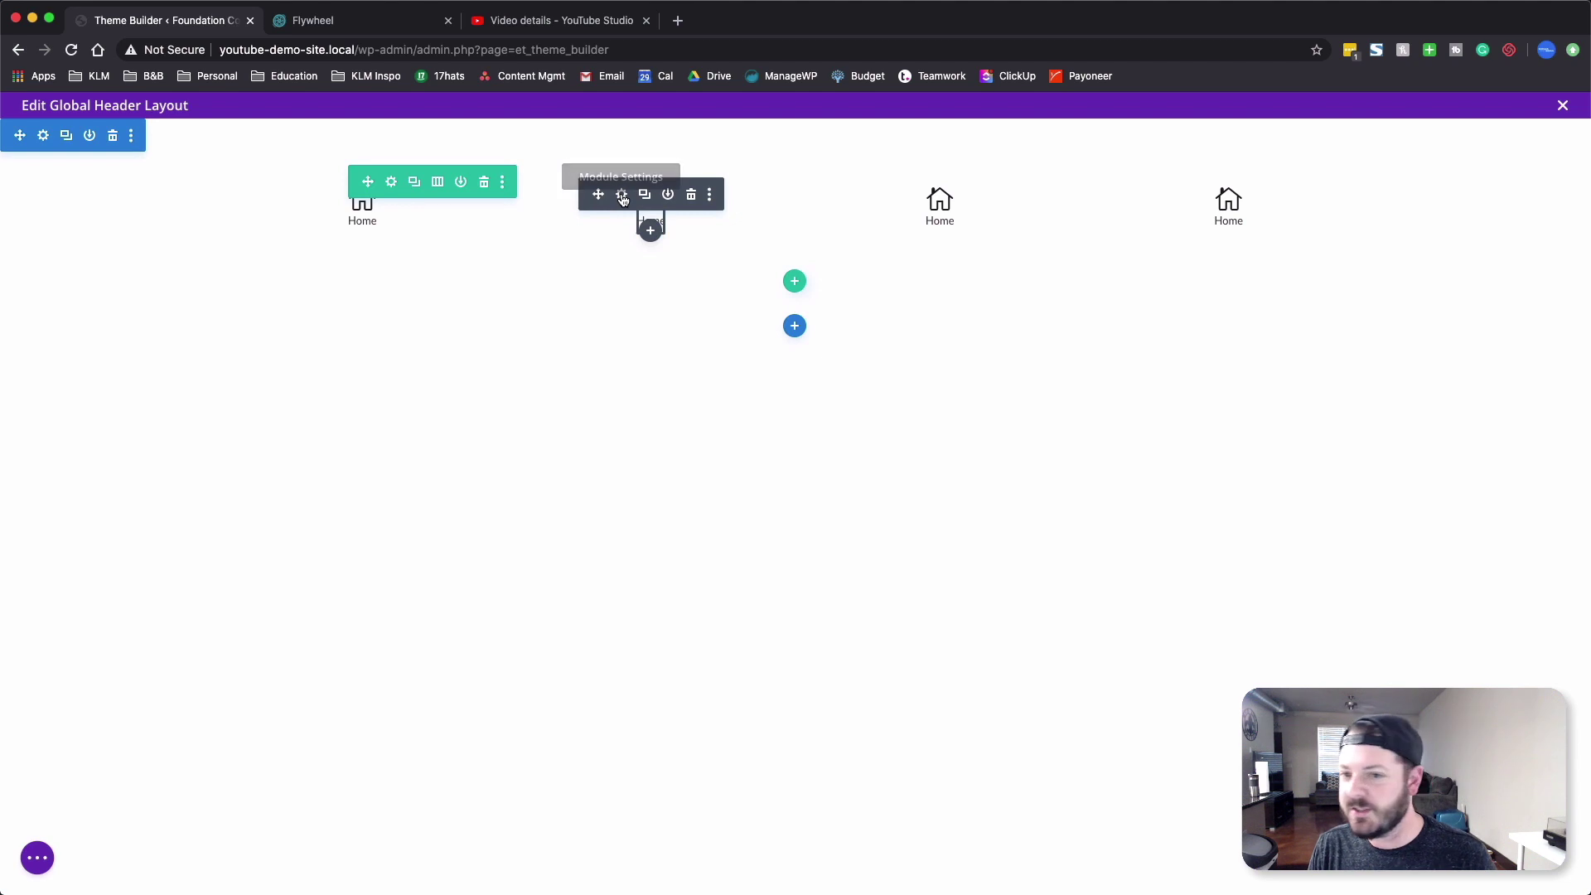
- Change the second blurb's title to "Services"
click(622, 197)
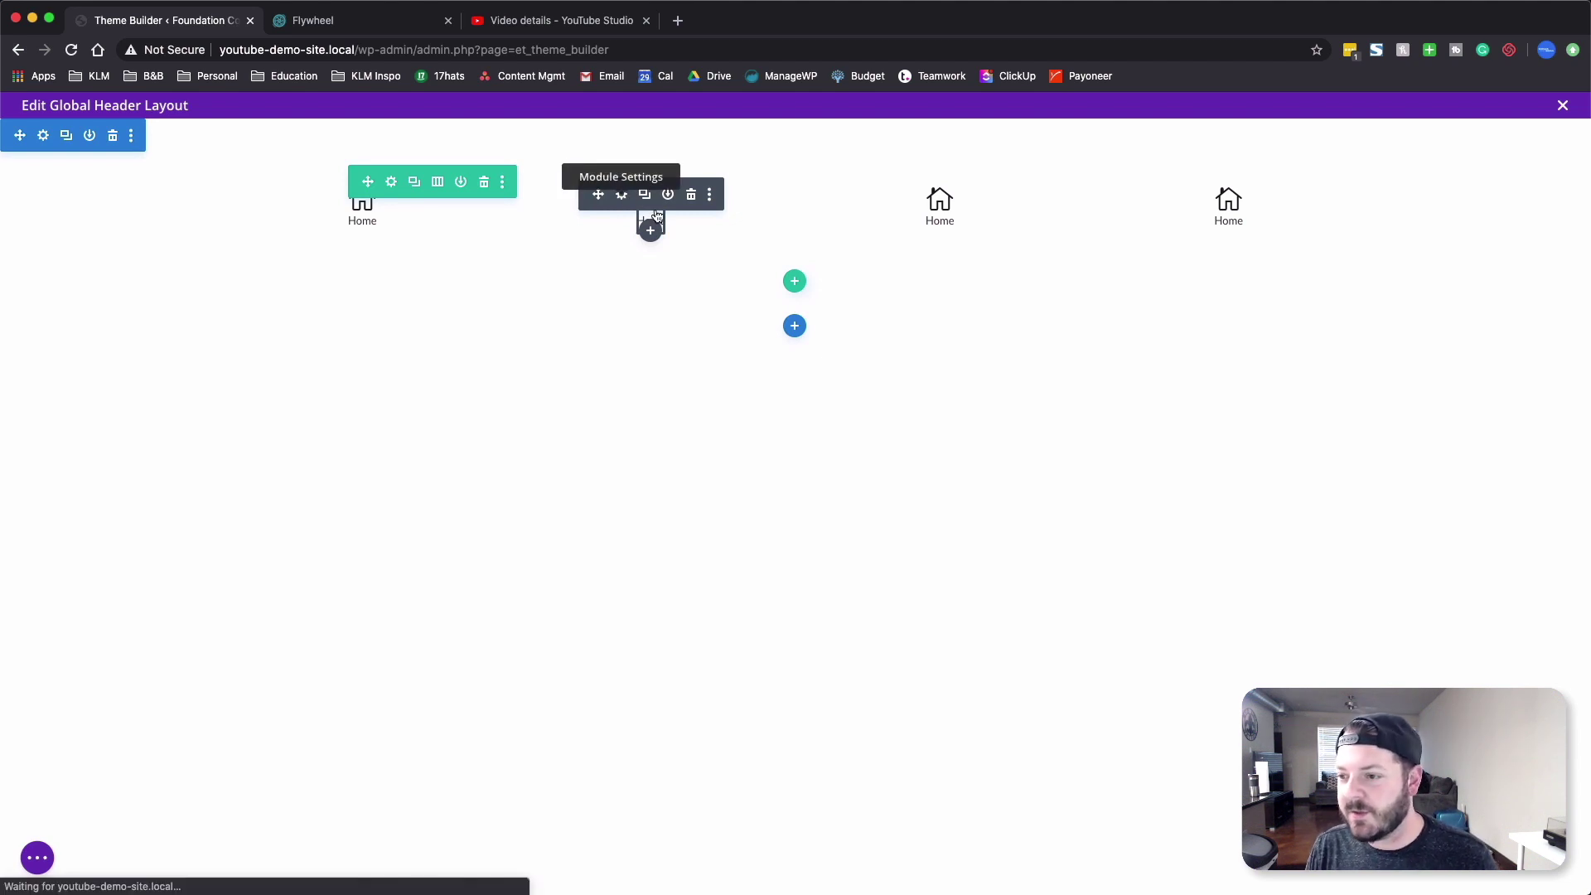
double_click(1160, 327)
text(Services)
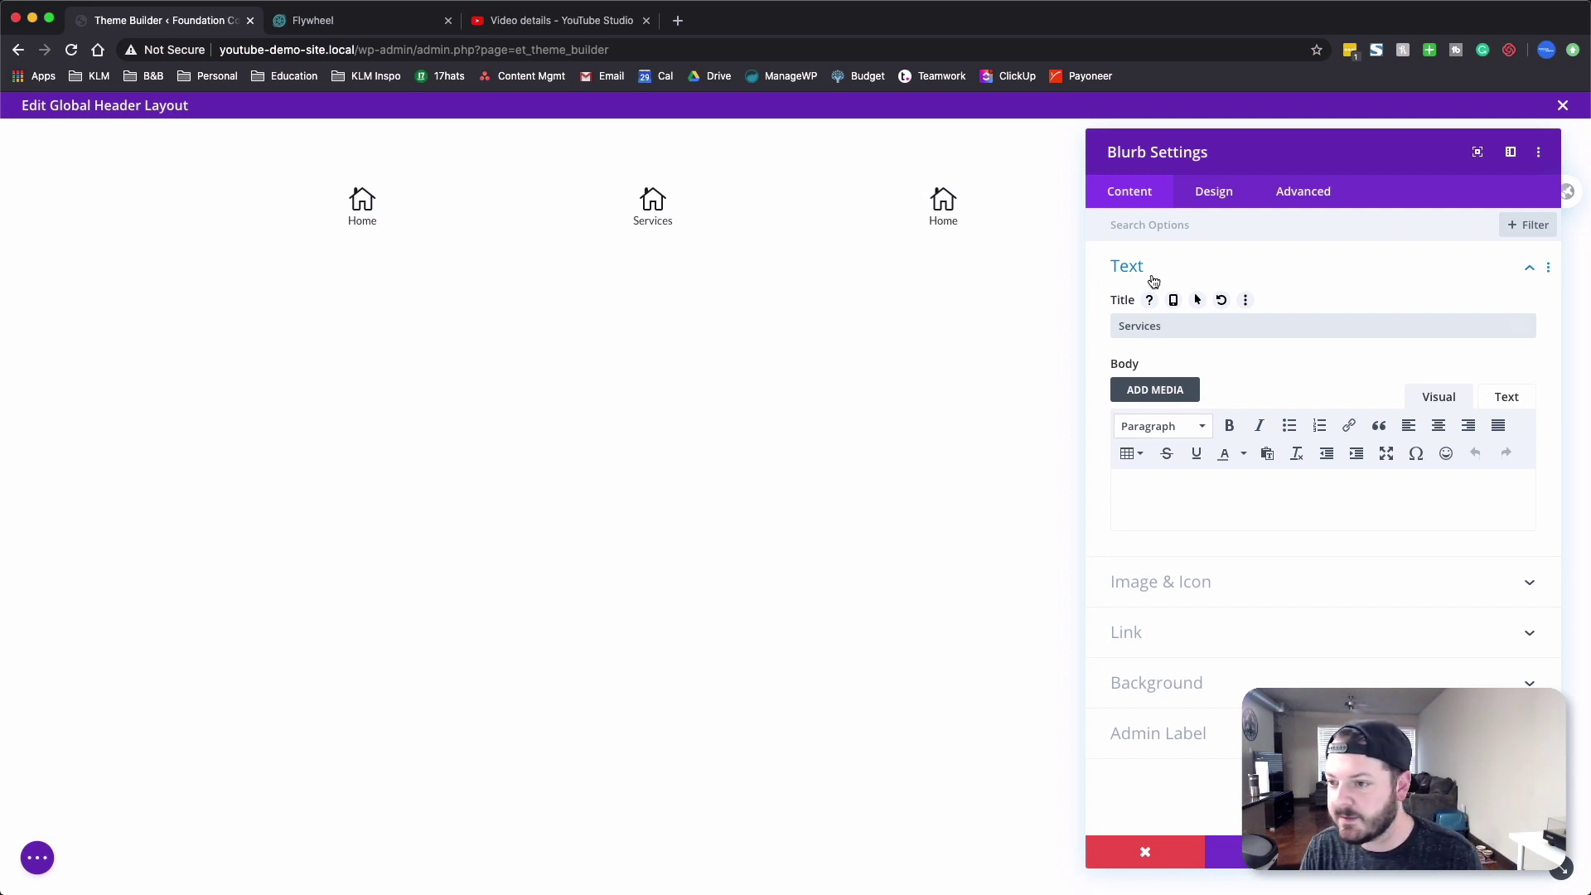
- Change the Services blurb's icon to the single wrench and save the blurb
click(1216, 197)
click(1160, 270)
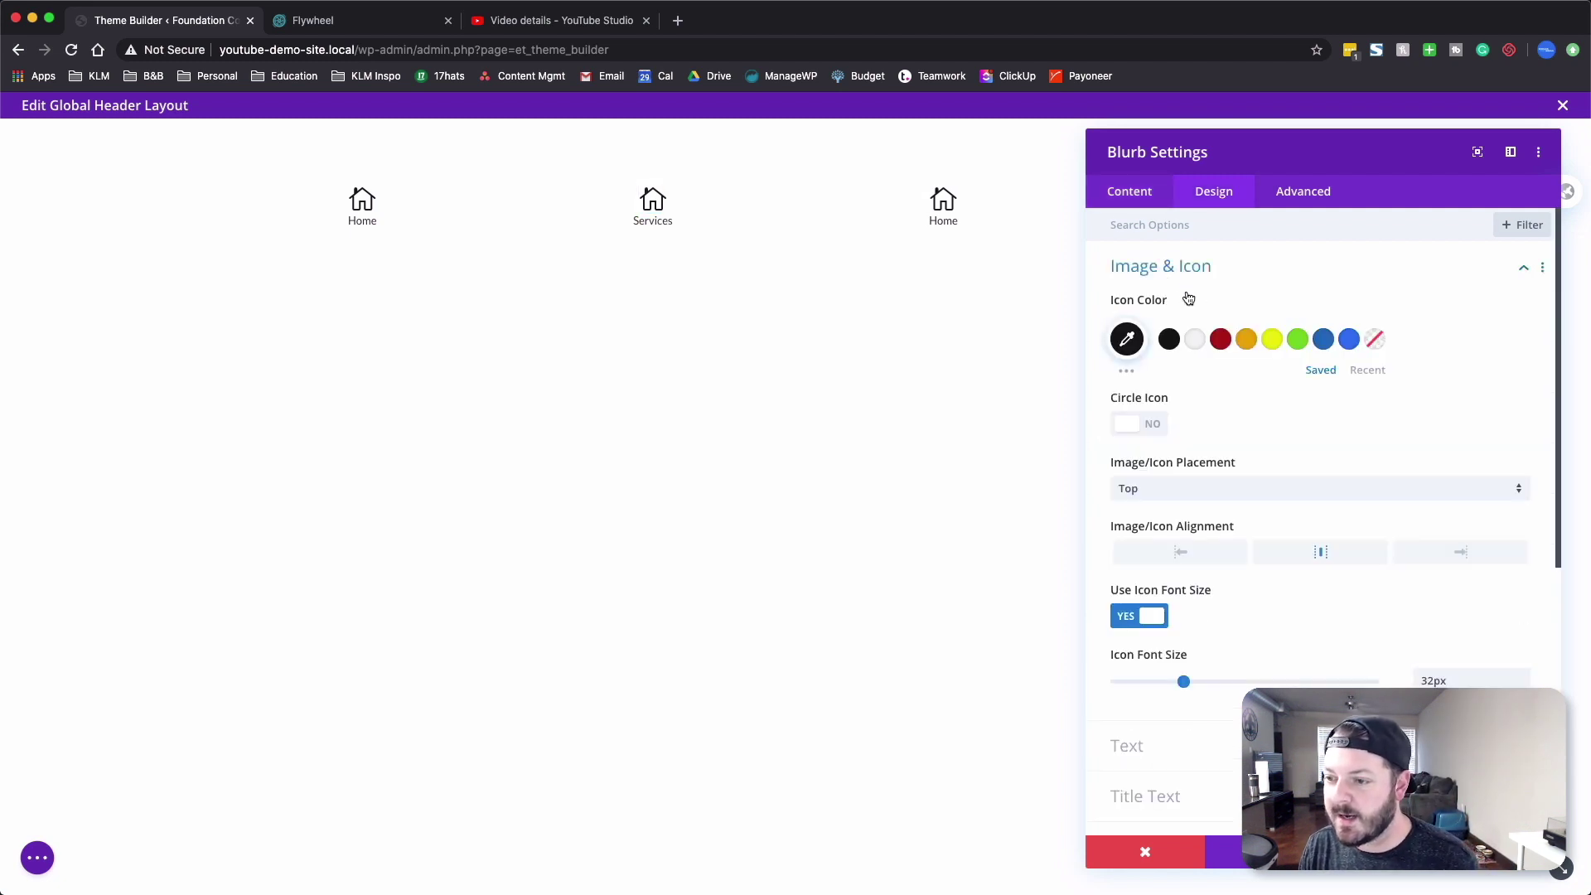
click(1135, 194)
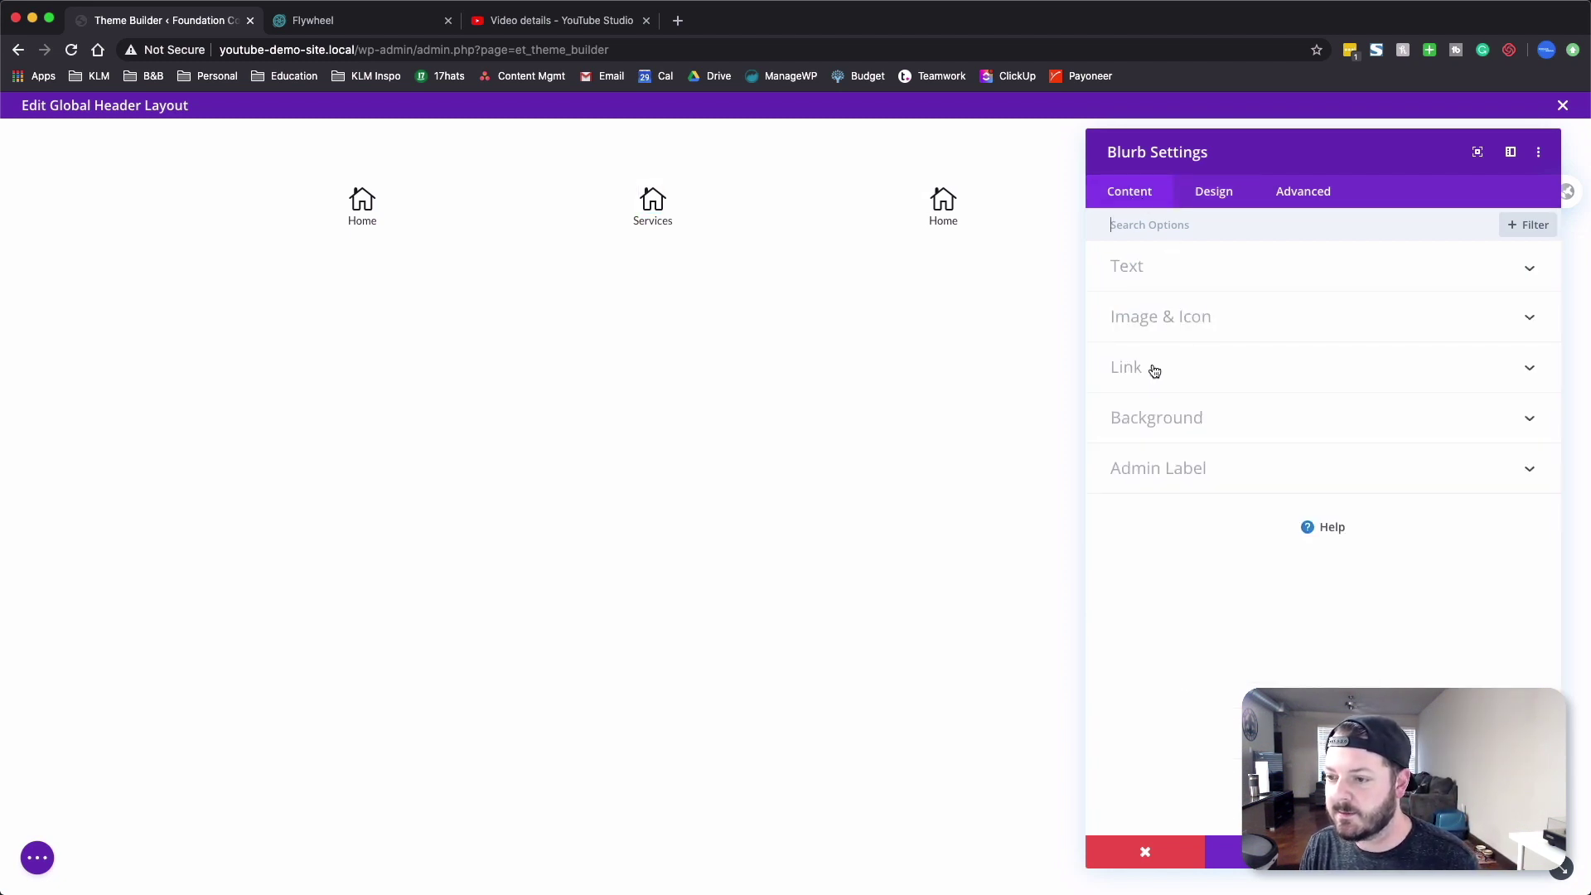
click(1224, 320)
scroll(1483, 464, down, 2)
drag(1529, 450, 1529, 476)
click(1260, 534)
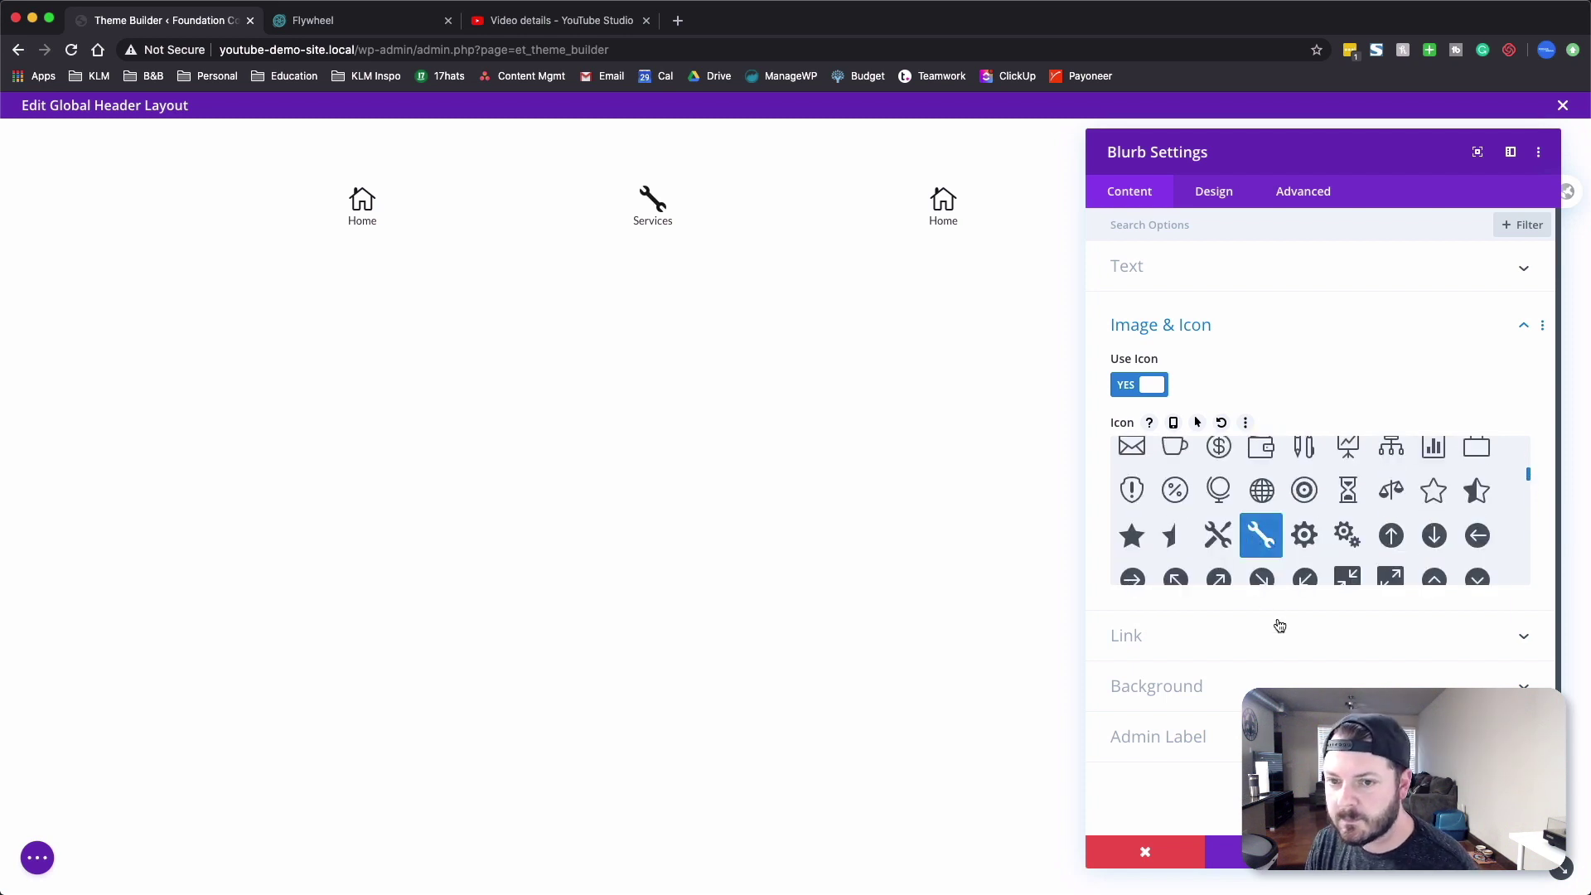
click(1502, 852)
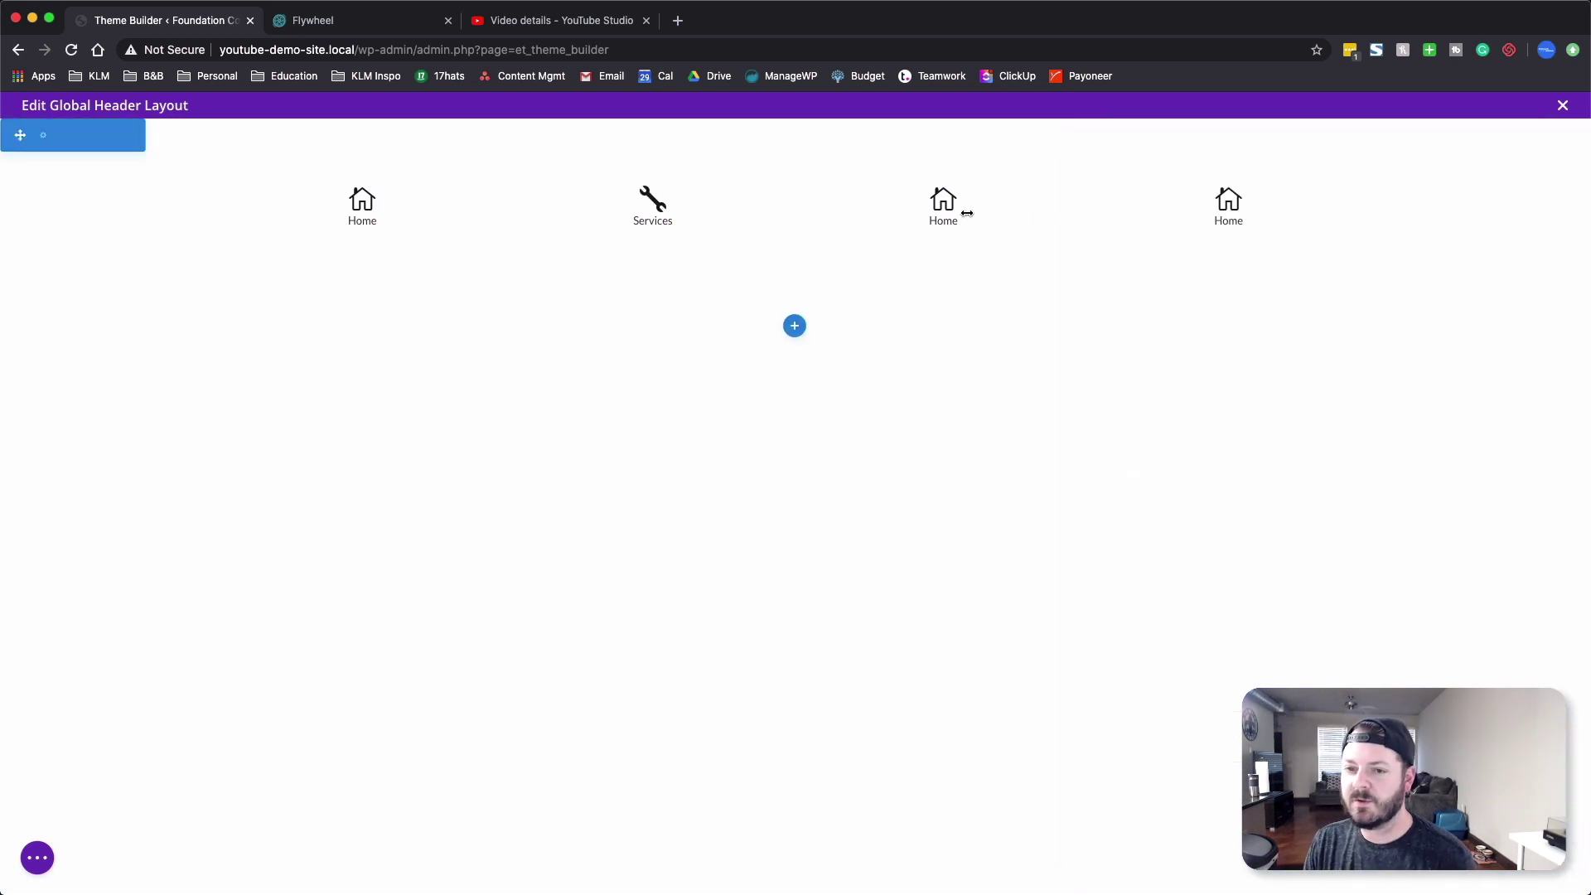
- Change the third blurb's title to "Contact" and its icon to the single outlined speech bubble, and save it
click(915, 197)
double_click(1152, 327)
text(Contact)
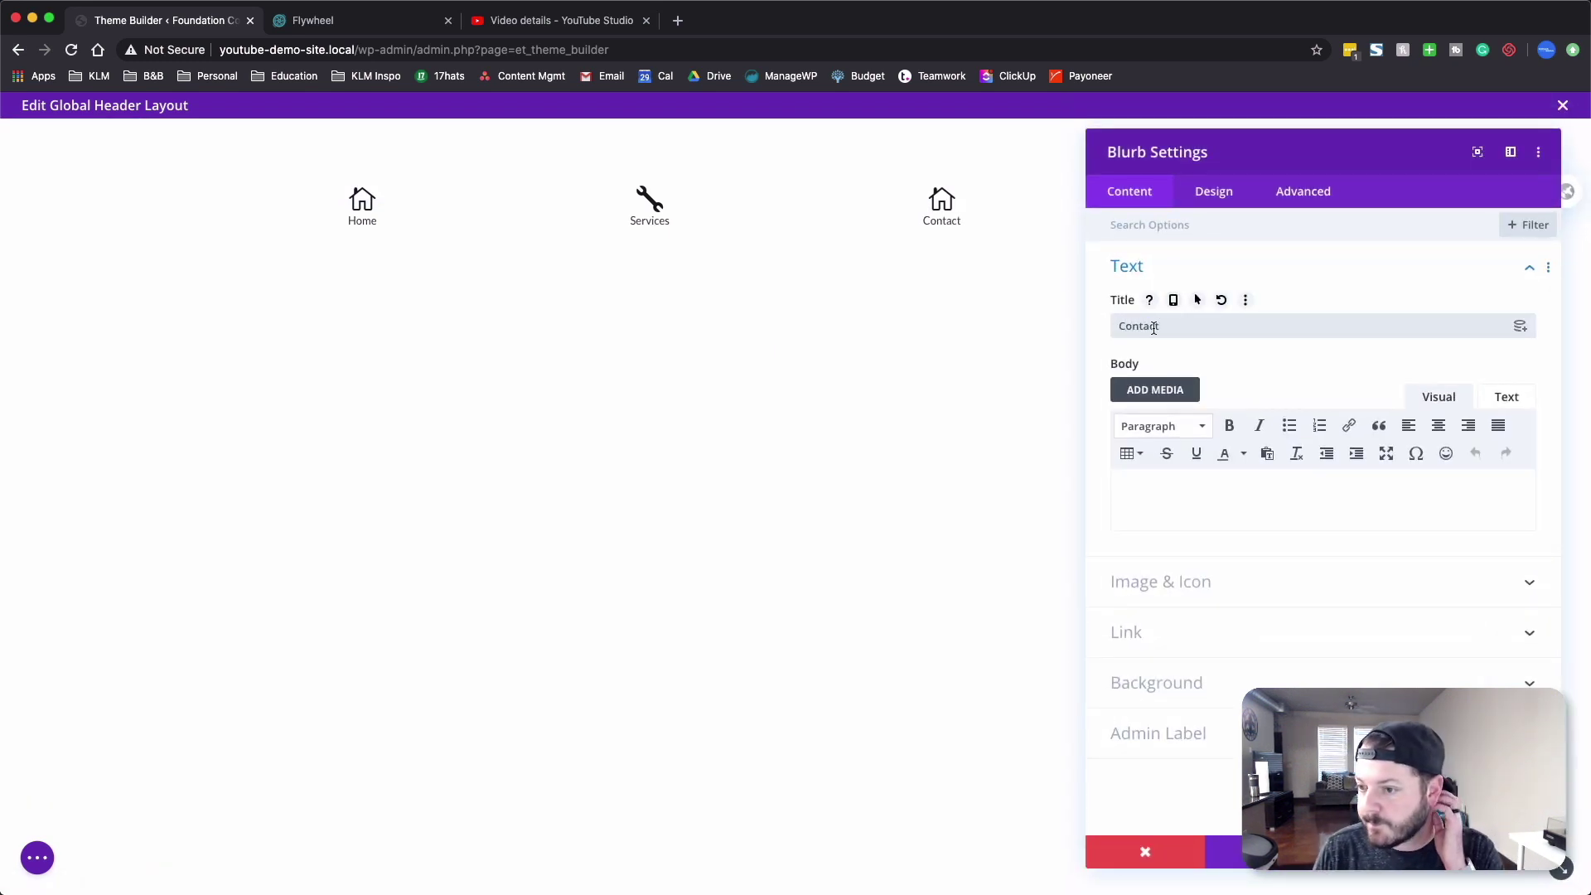
click(1157, 581)
drag(1529, 444, 1530, 462)
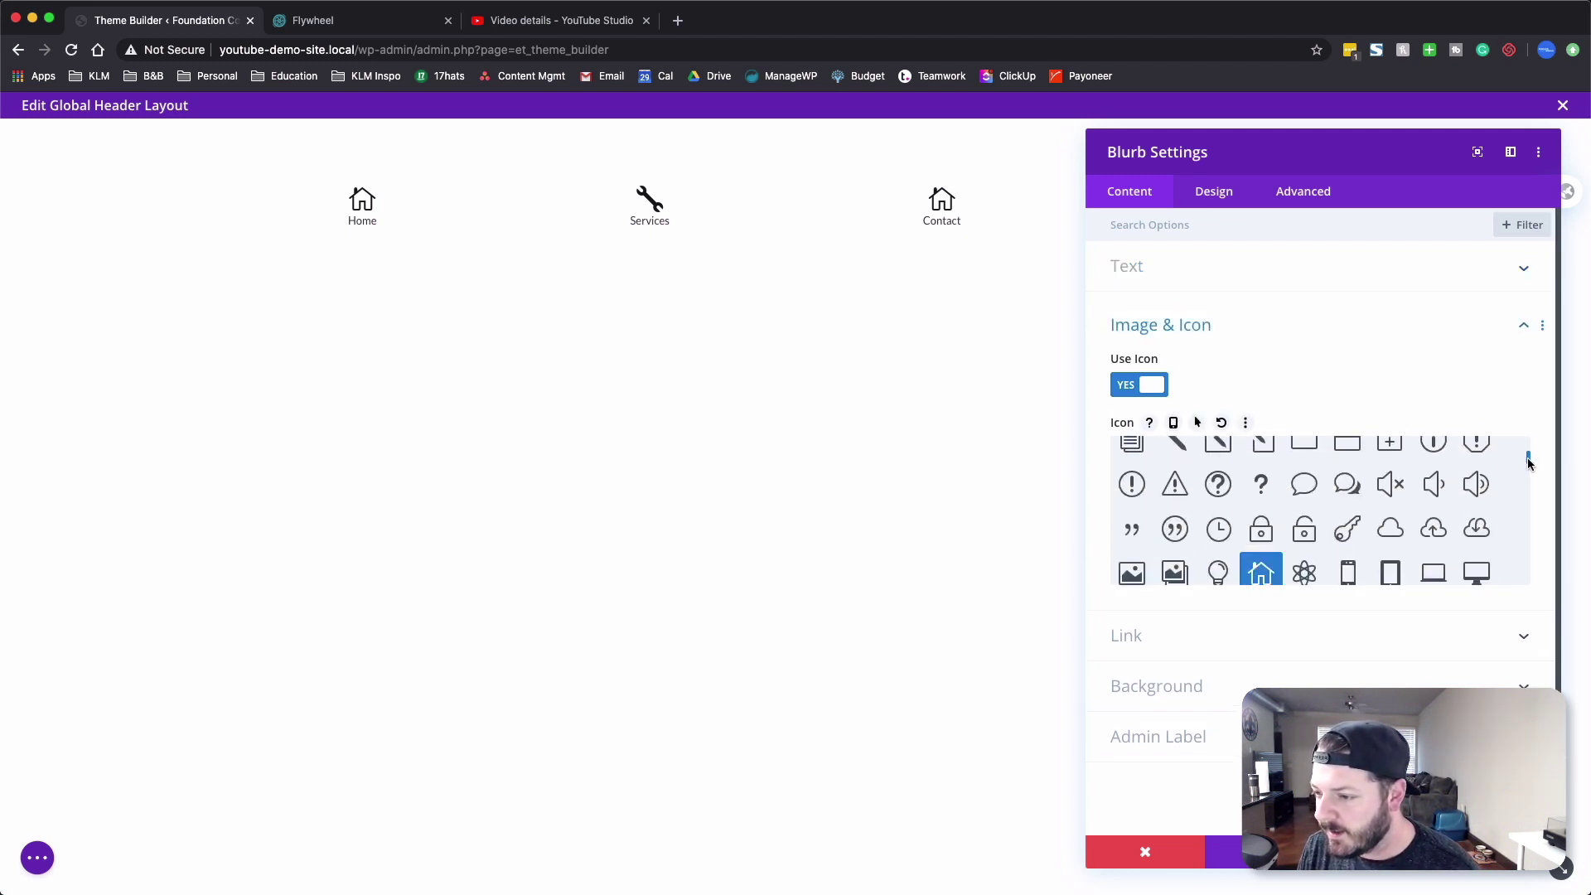
click(1304, 487)
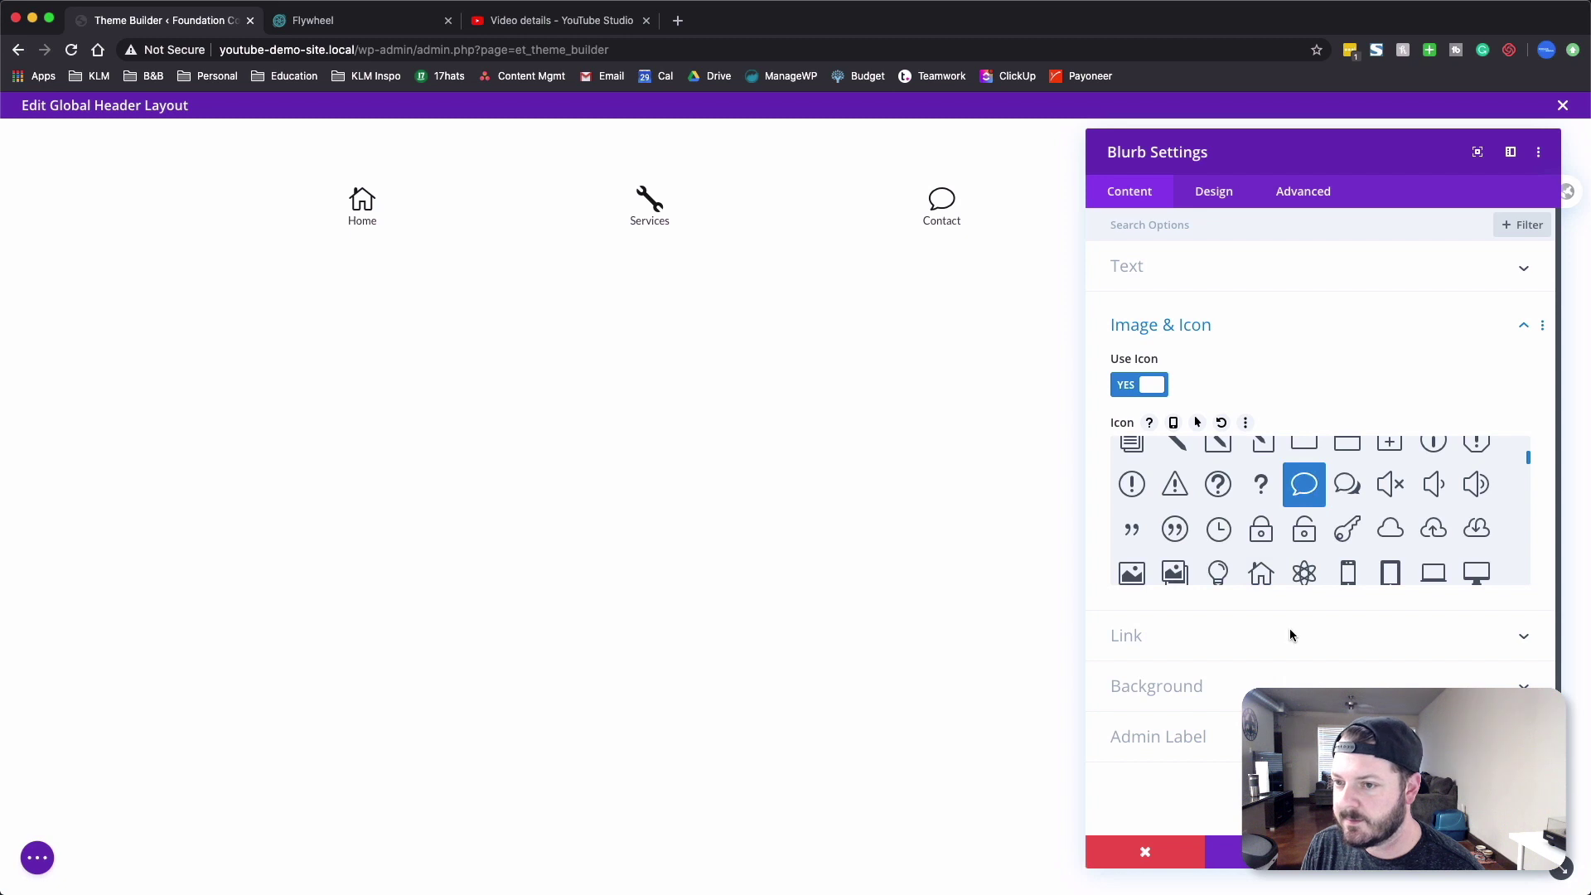
click(1501, 852)
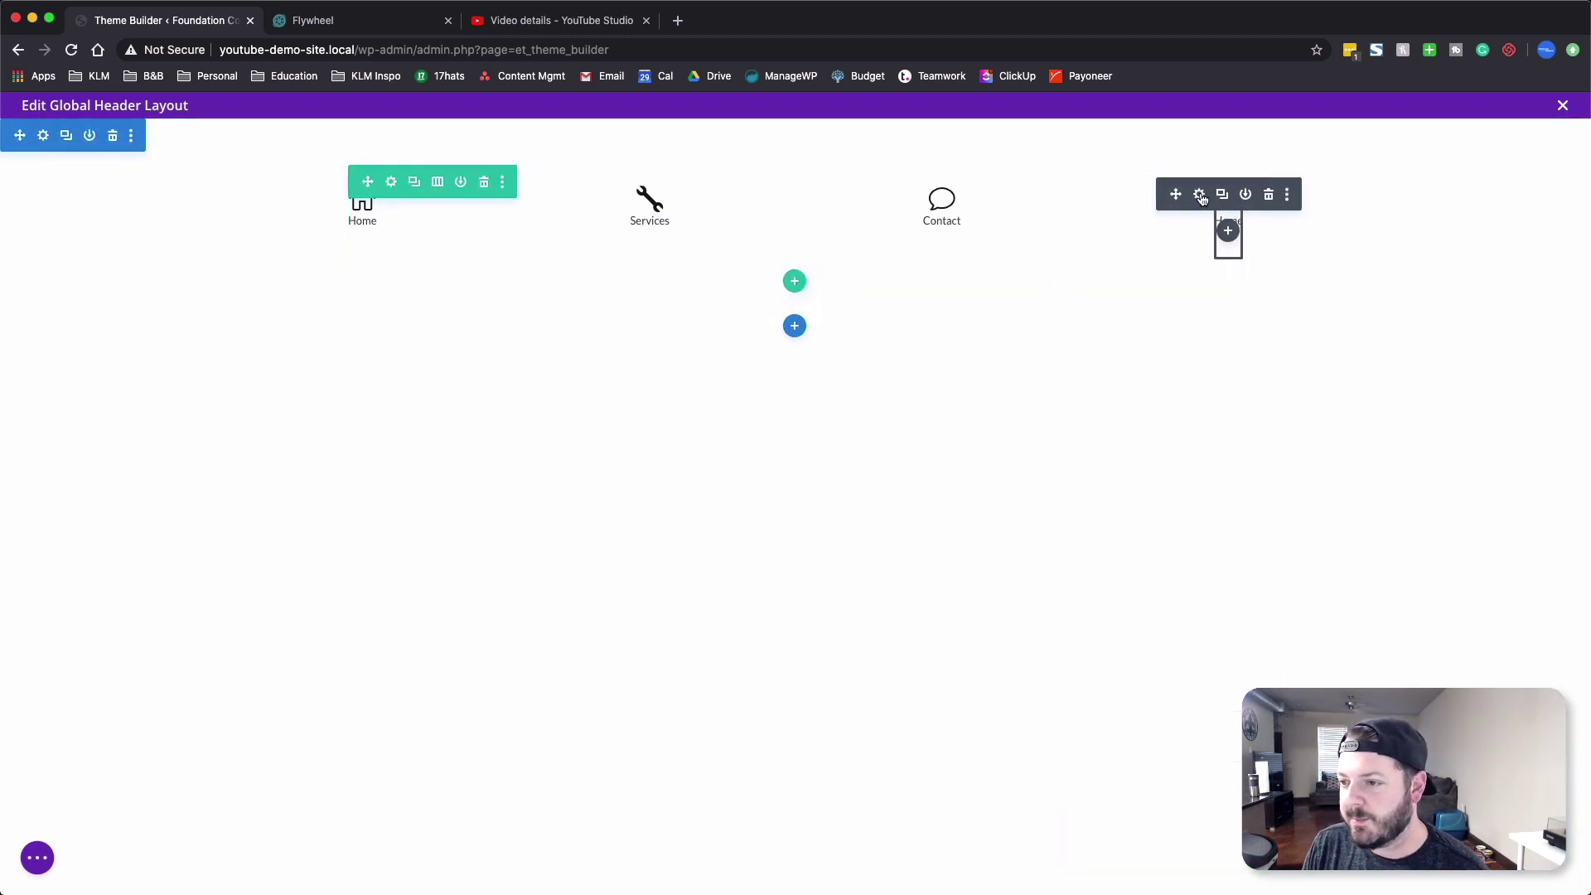
- Delete the fourth blurb, the extra Home item at the end of the row
click(1200, 196)
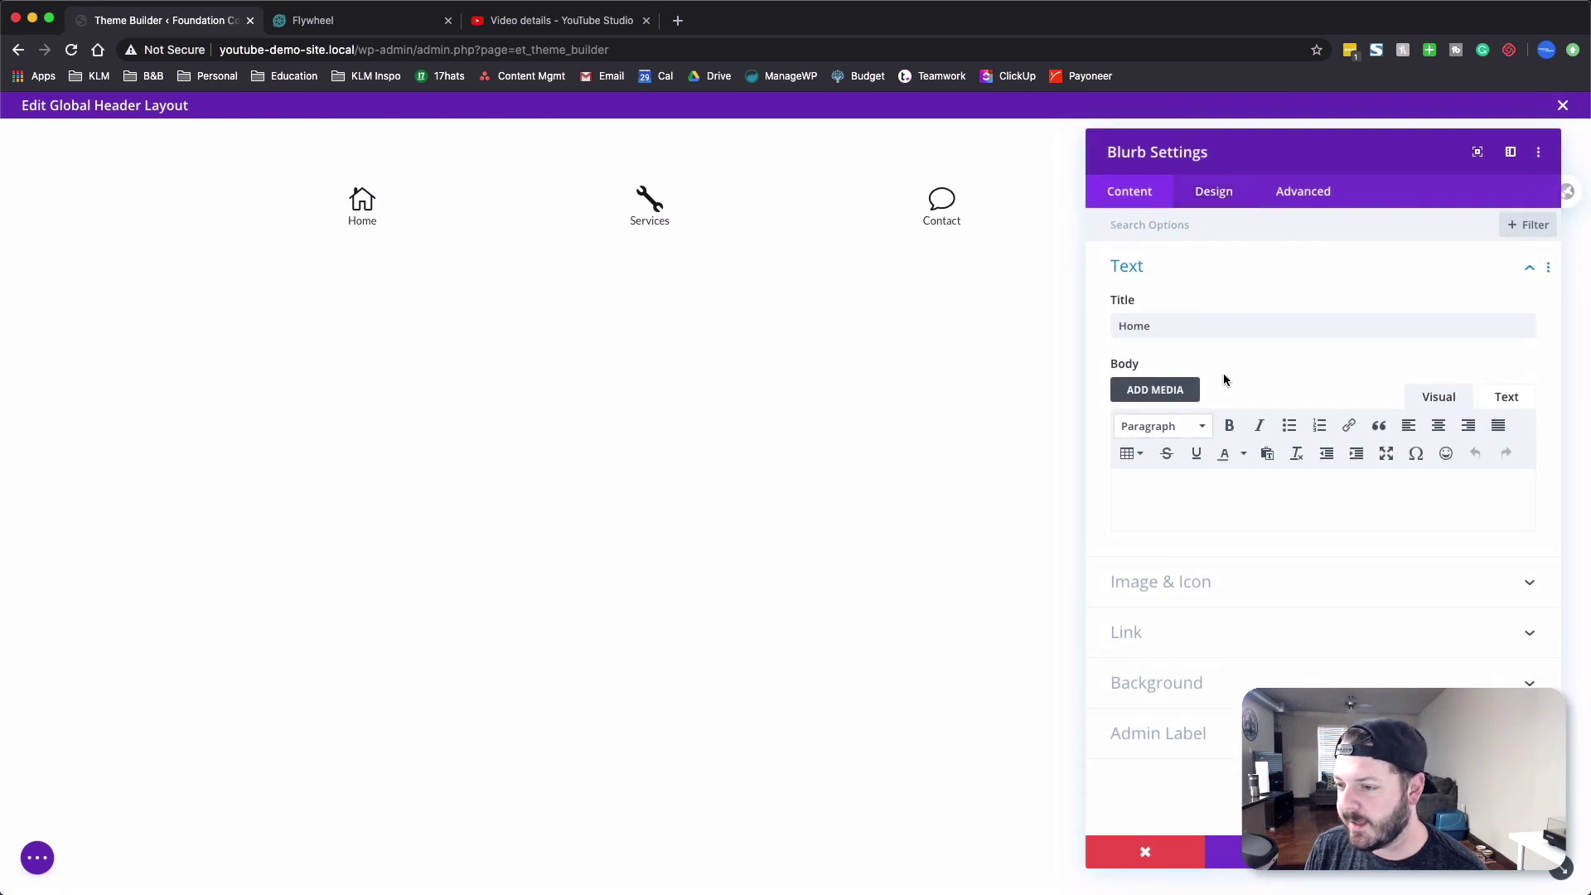
click(1179, 864)
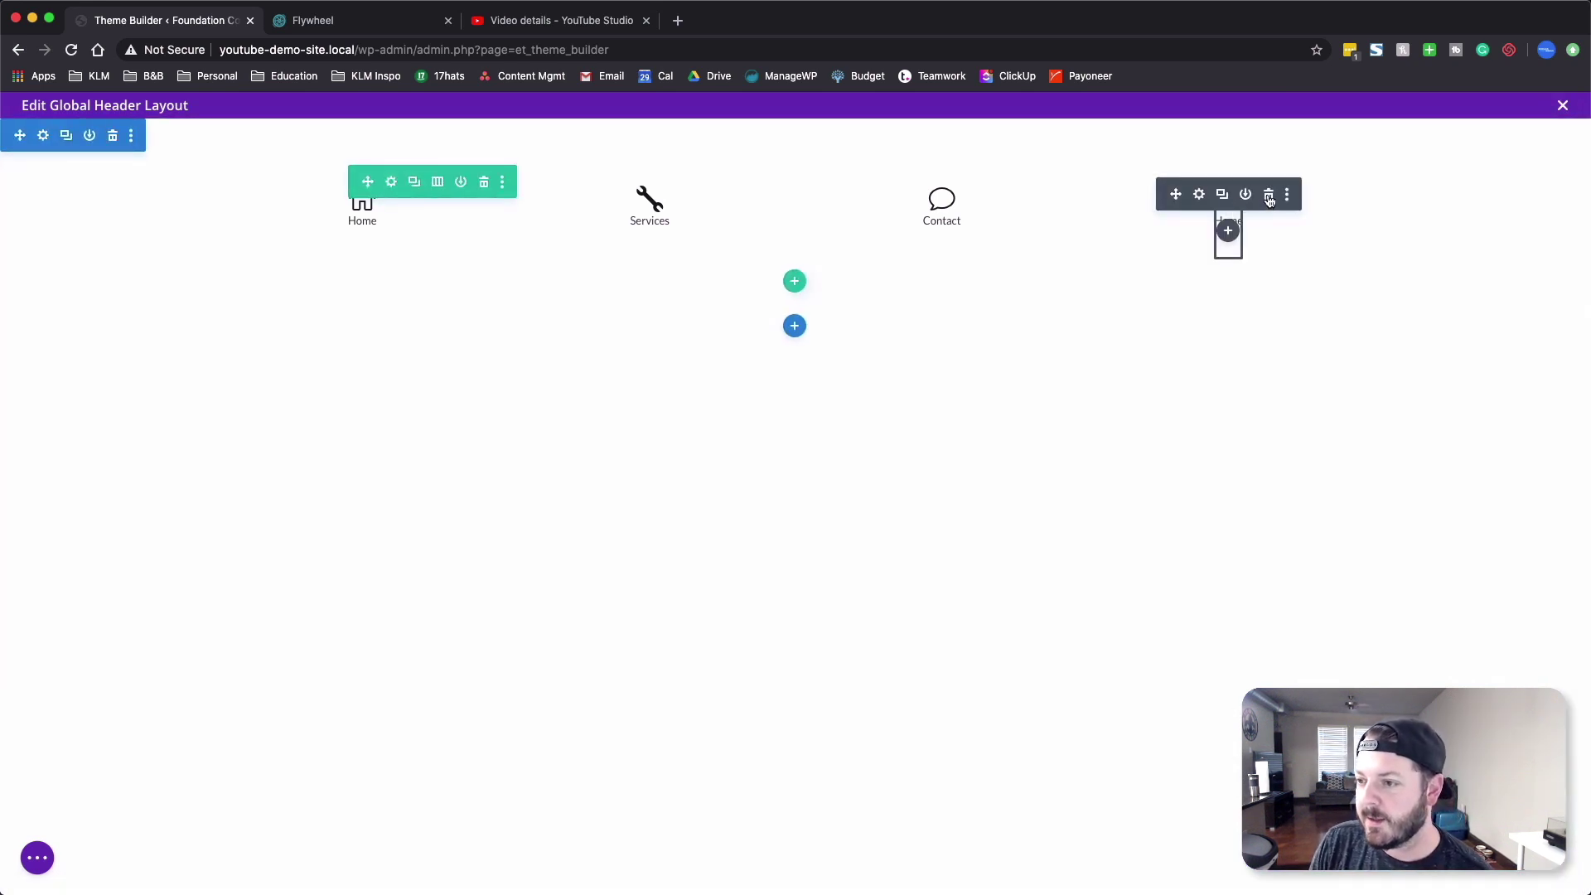
click(1269, 194)
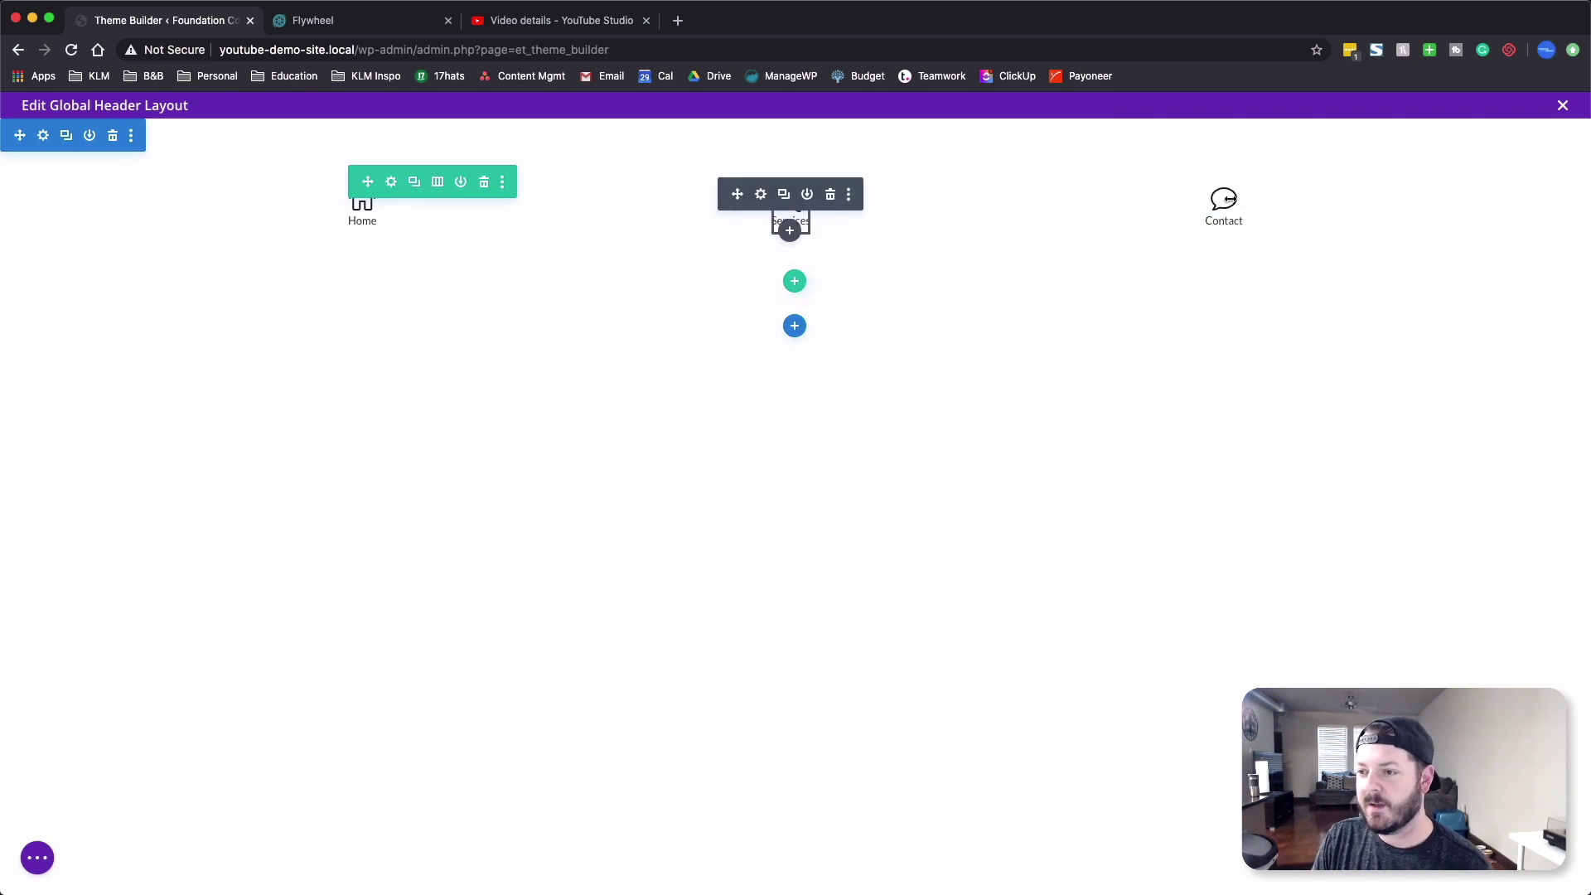
- Insert a Menu module after the Contact blurb and check its Elements options
click(1221, 232)
text(menu)
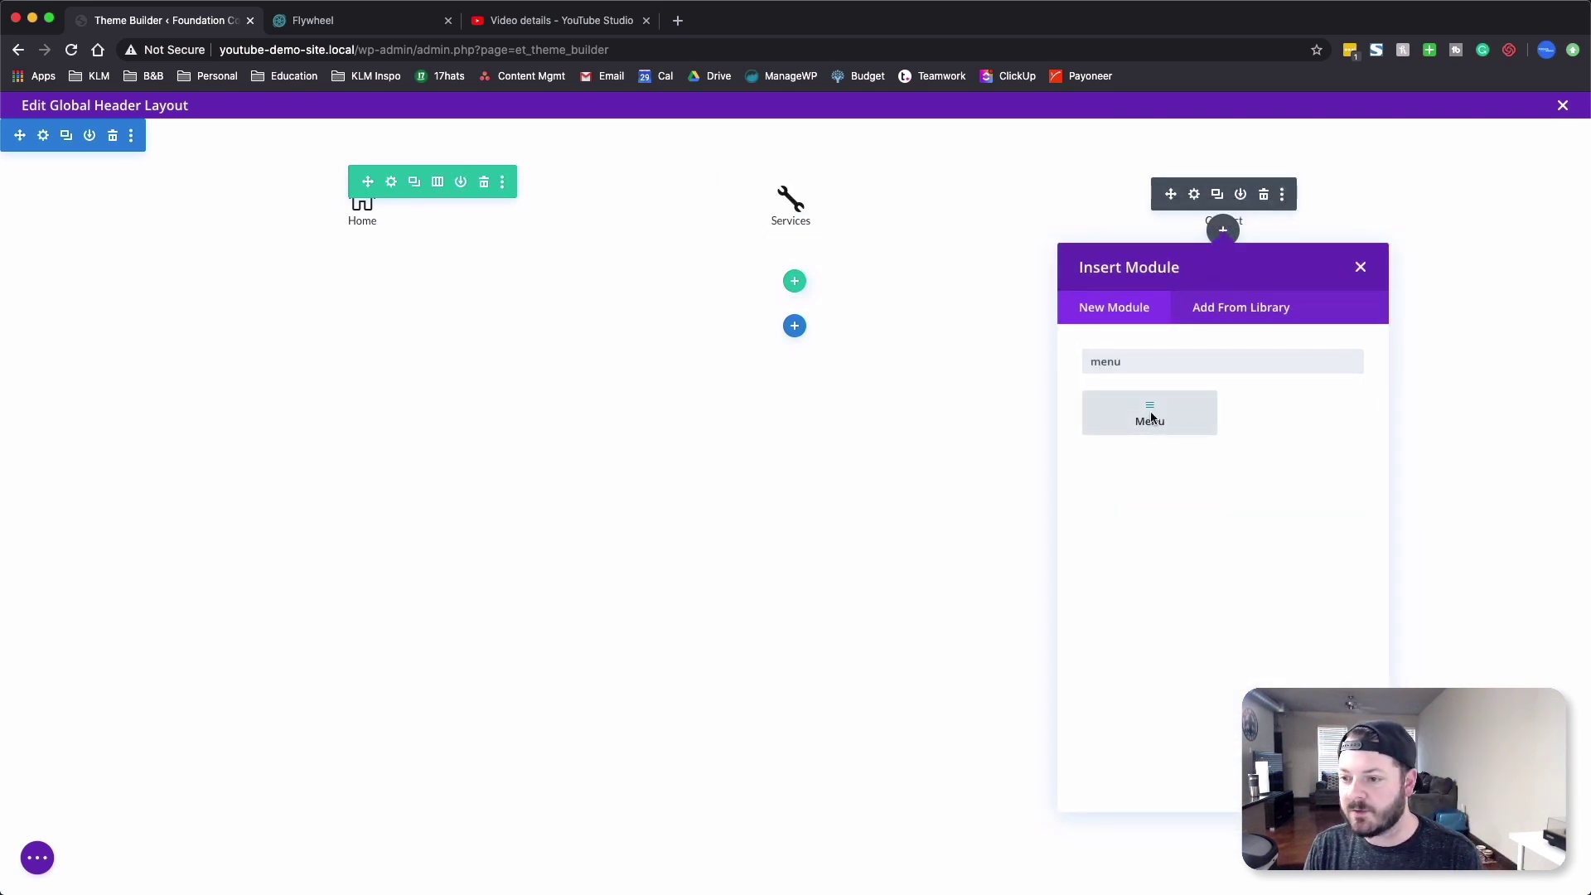
click(1151, 416)
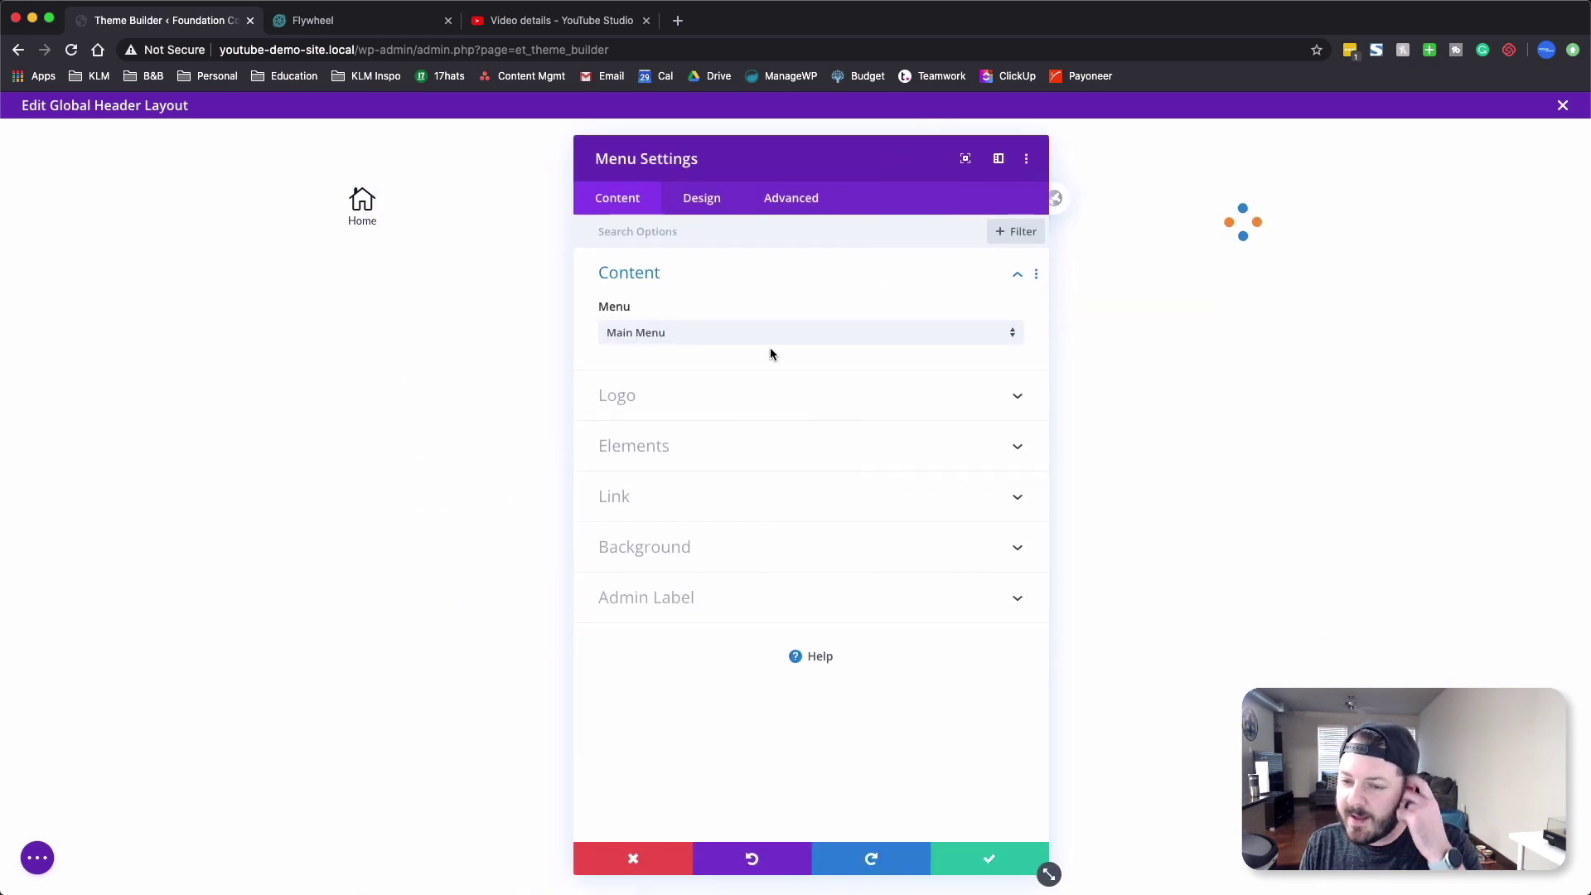
click(745, 452)
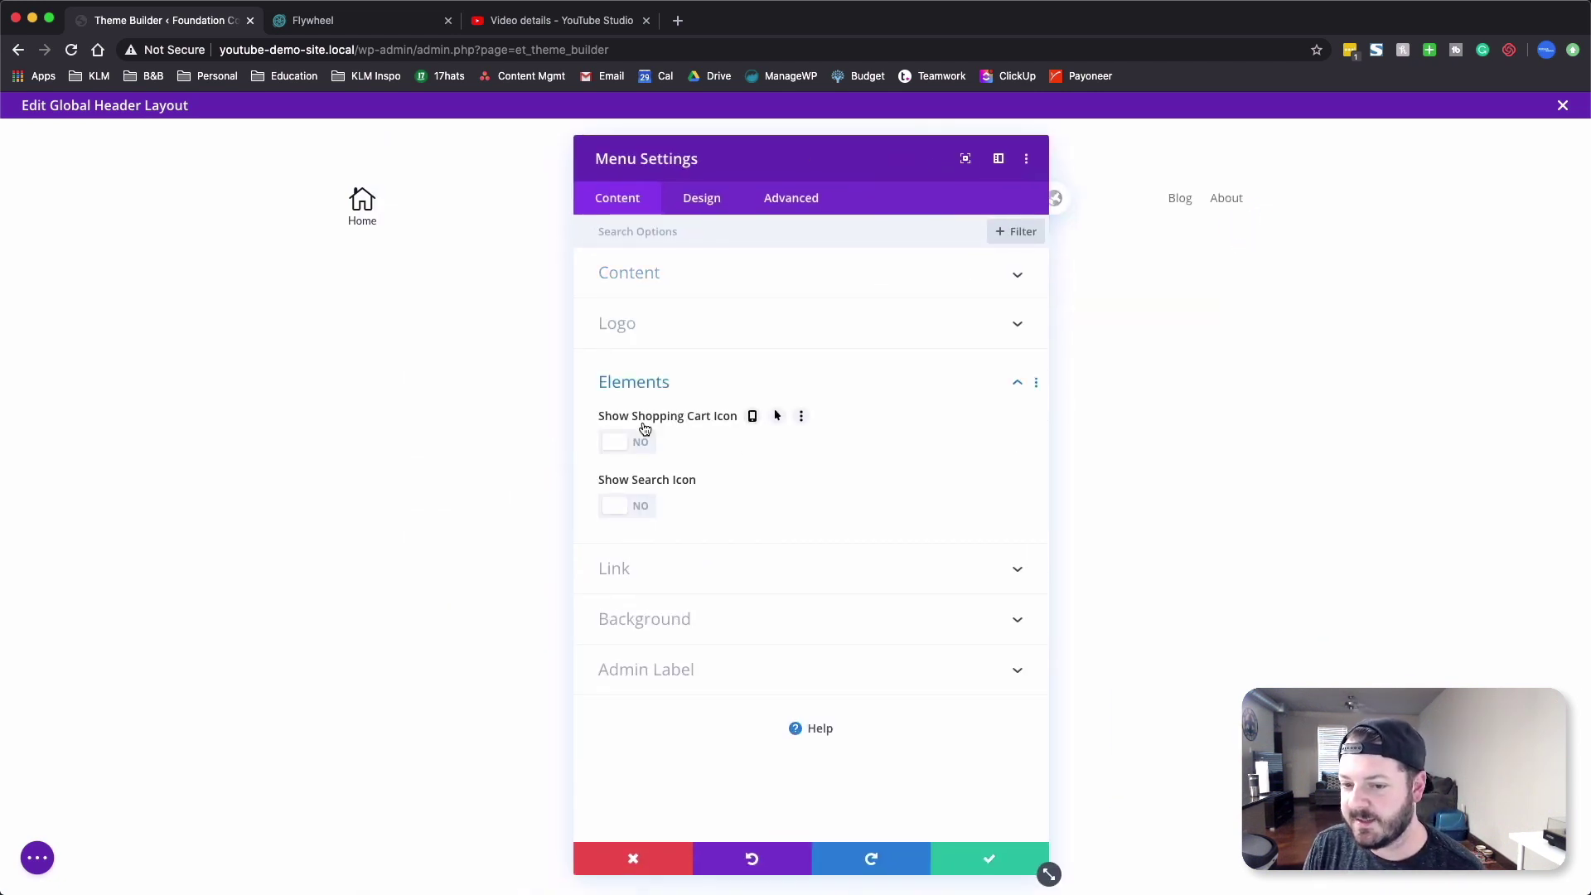
click(748, 382)
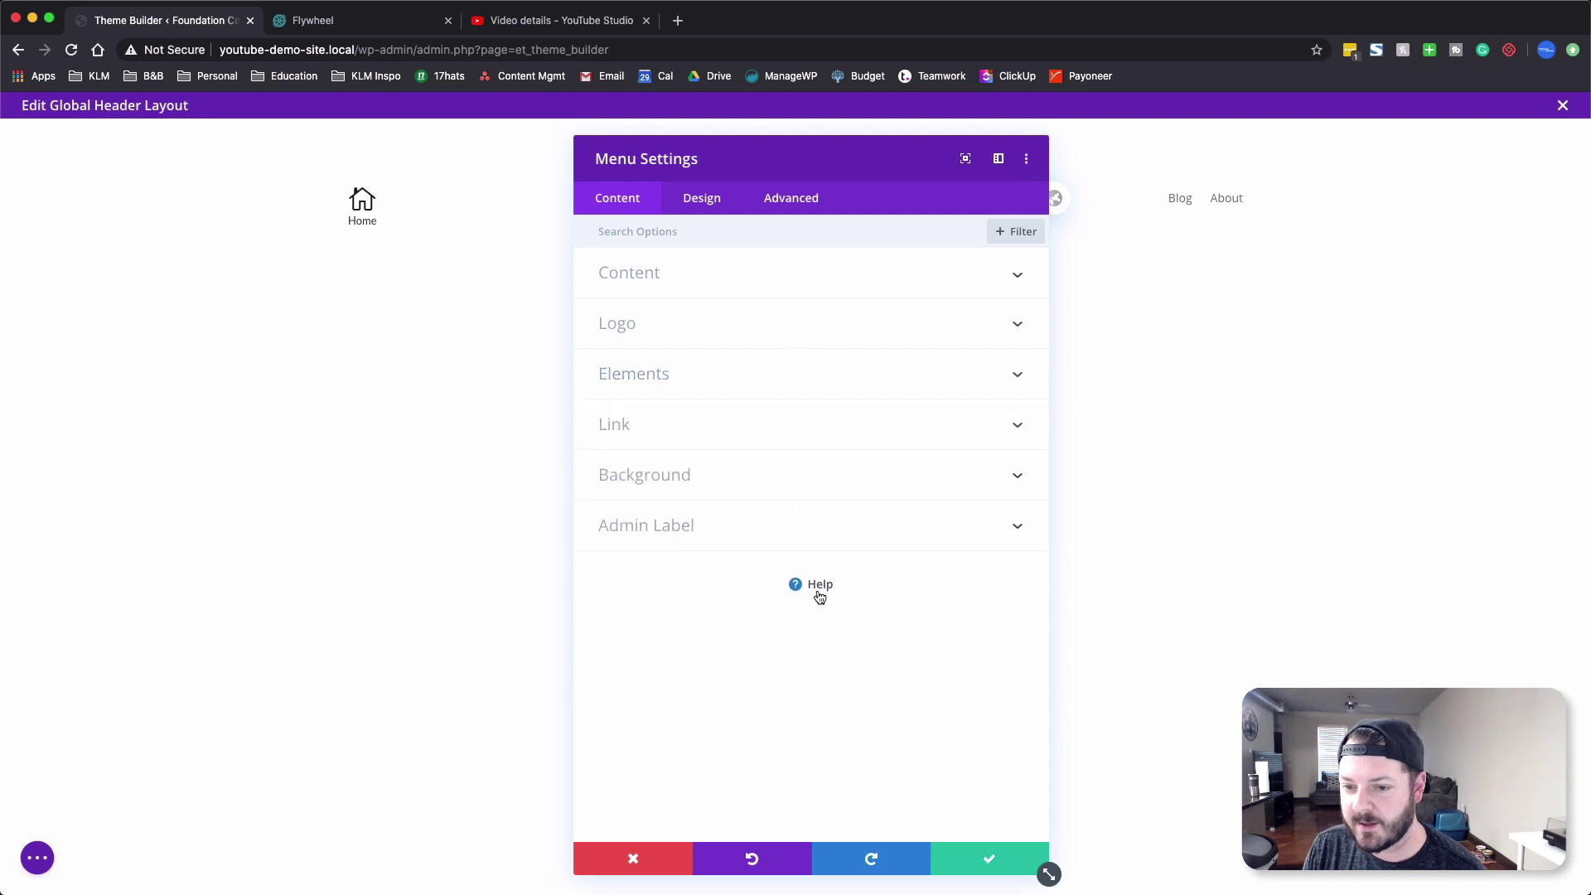
- Look over the Menu module's advanced options, save the module, and switch the header layout to phone preview
click(829, 197)
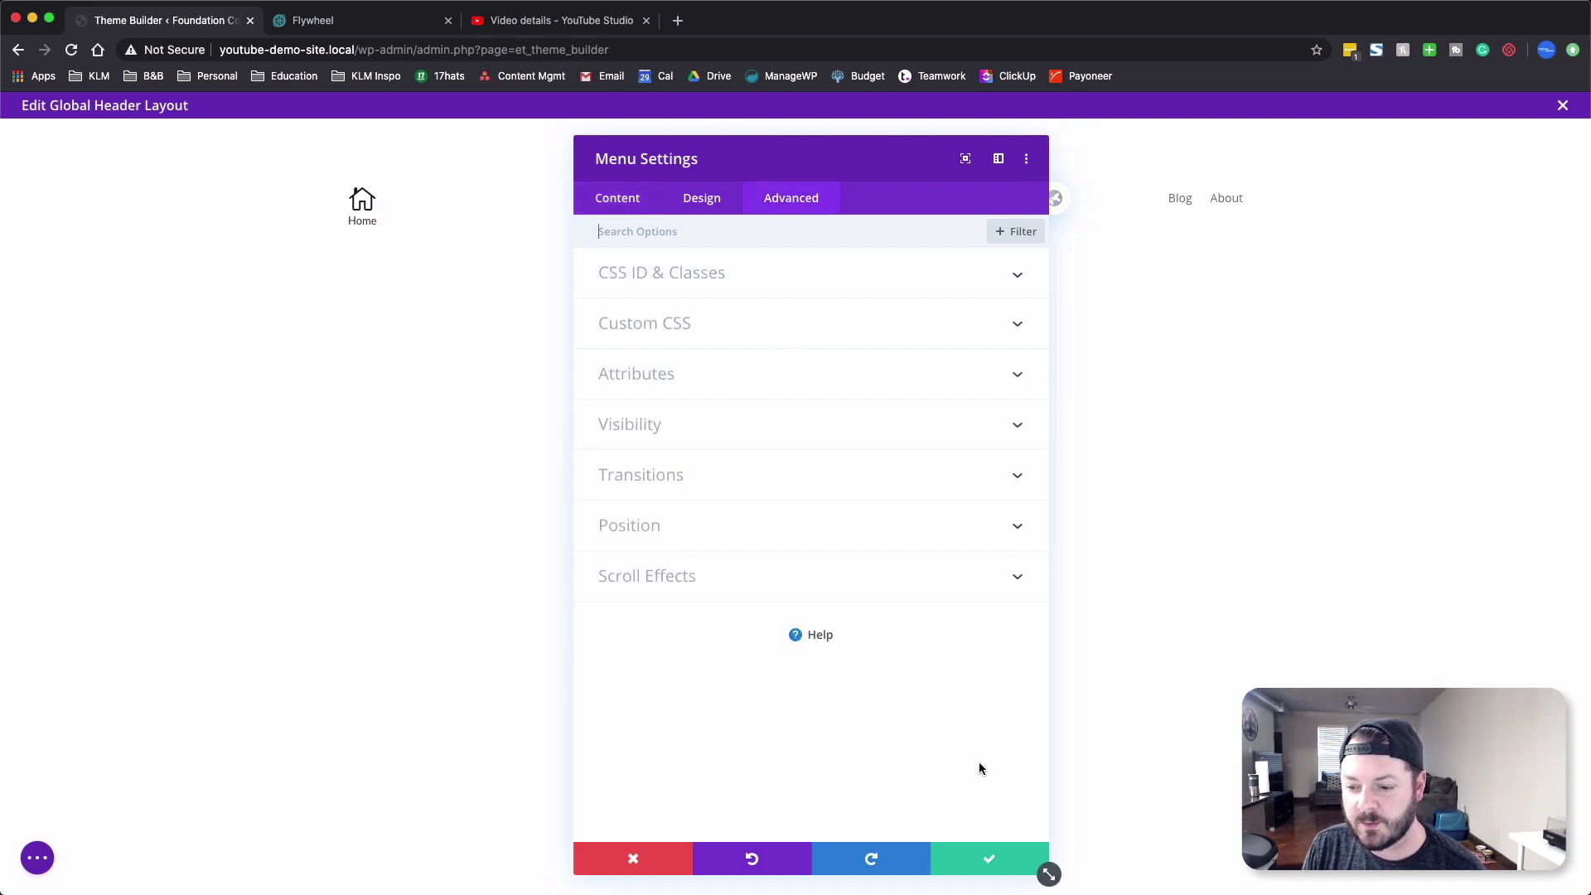
click(989, 859)
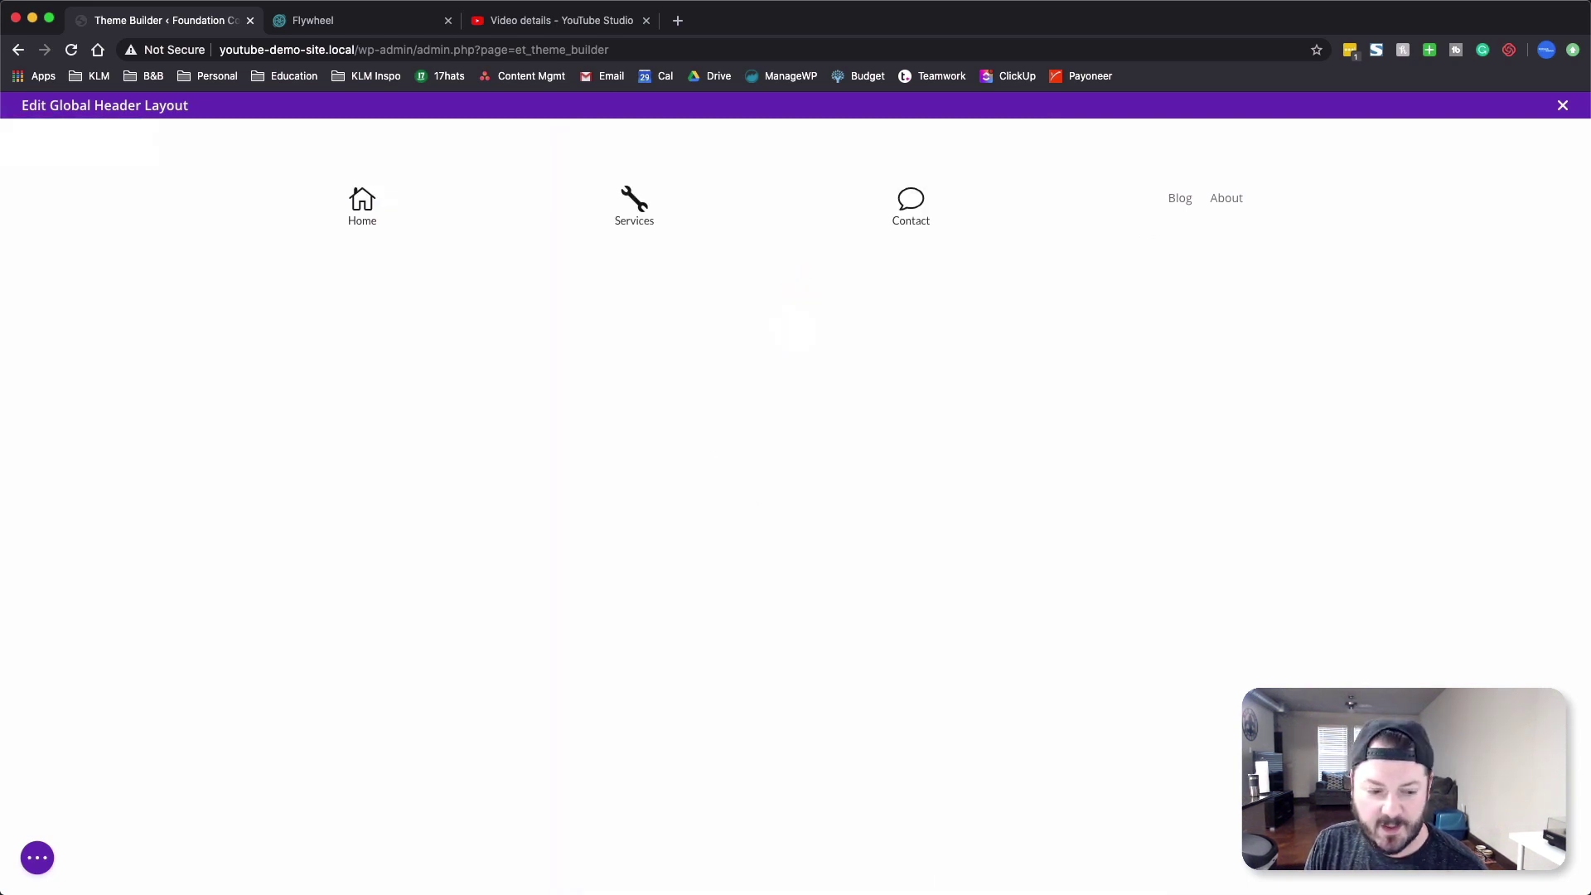
click(31, 866)
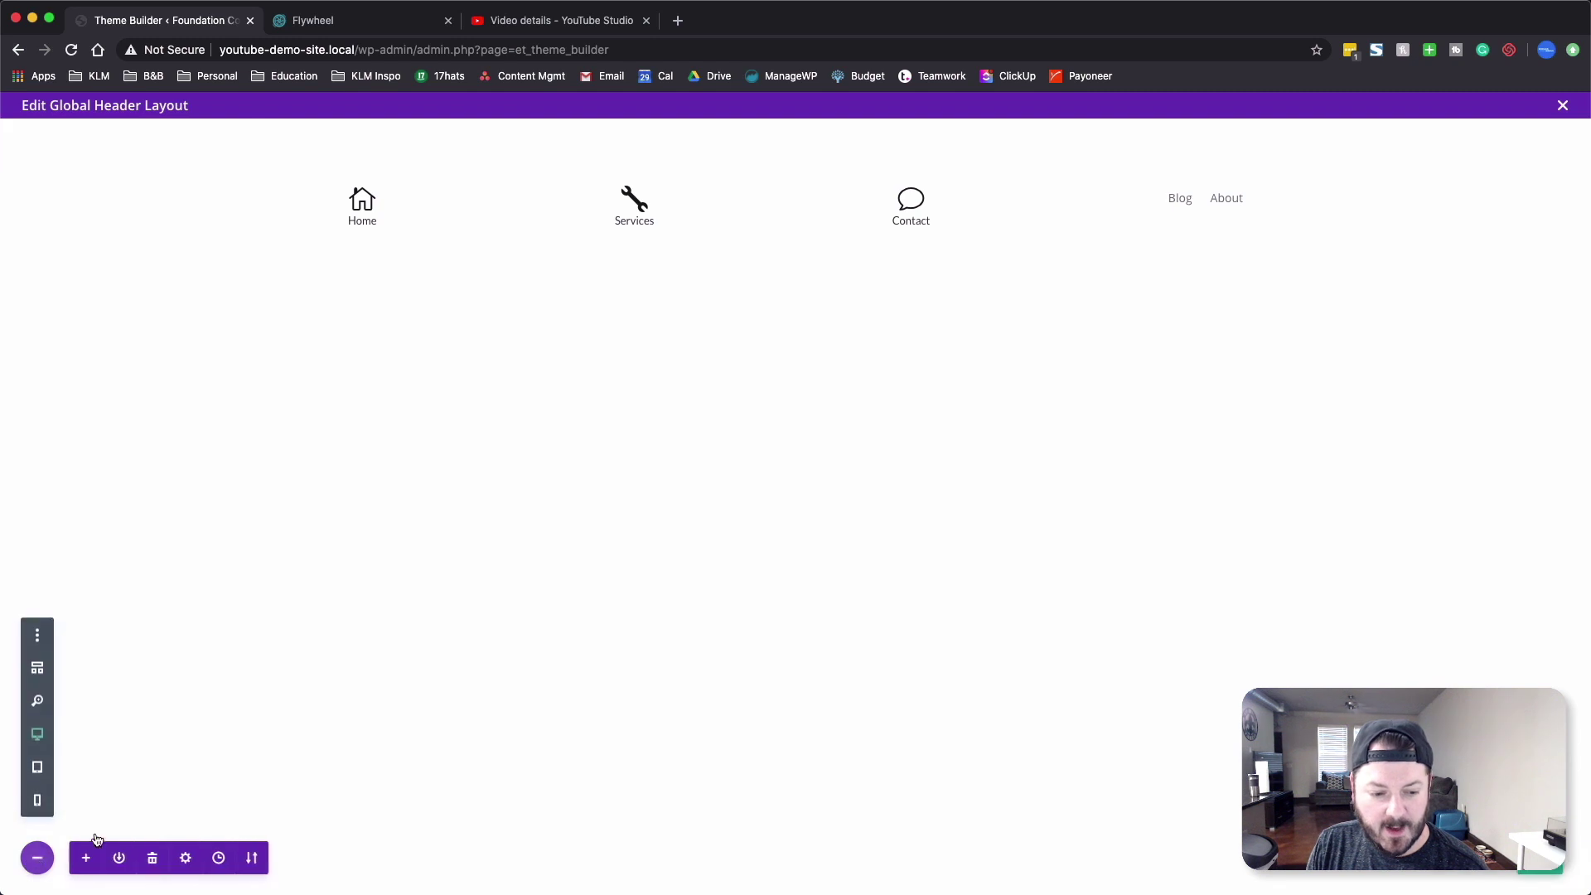
click(38, 803)
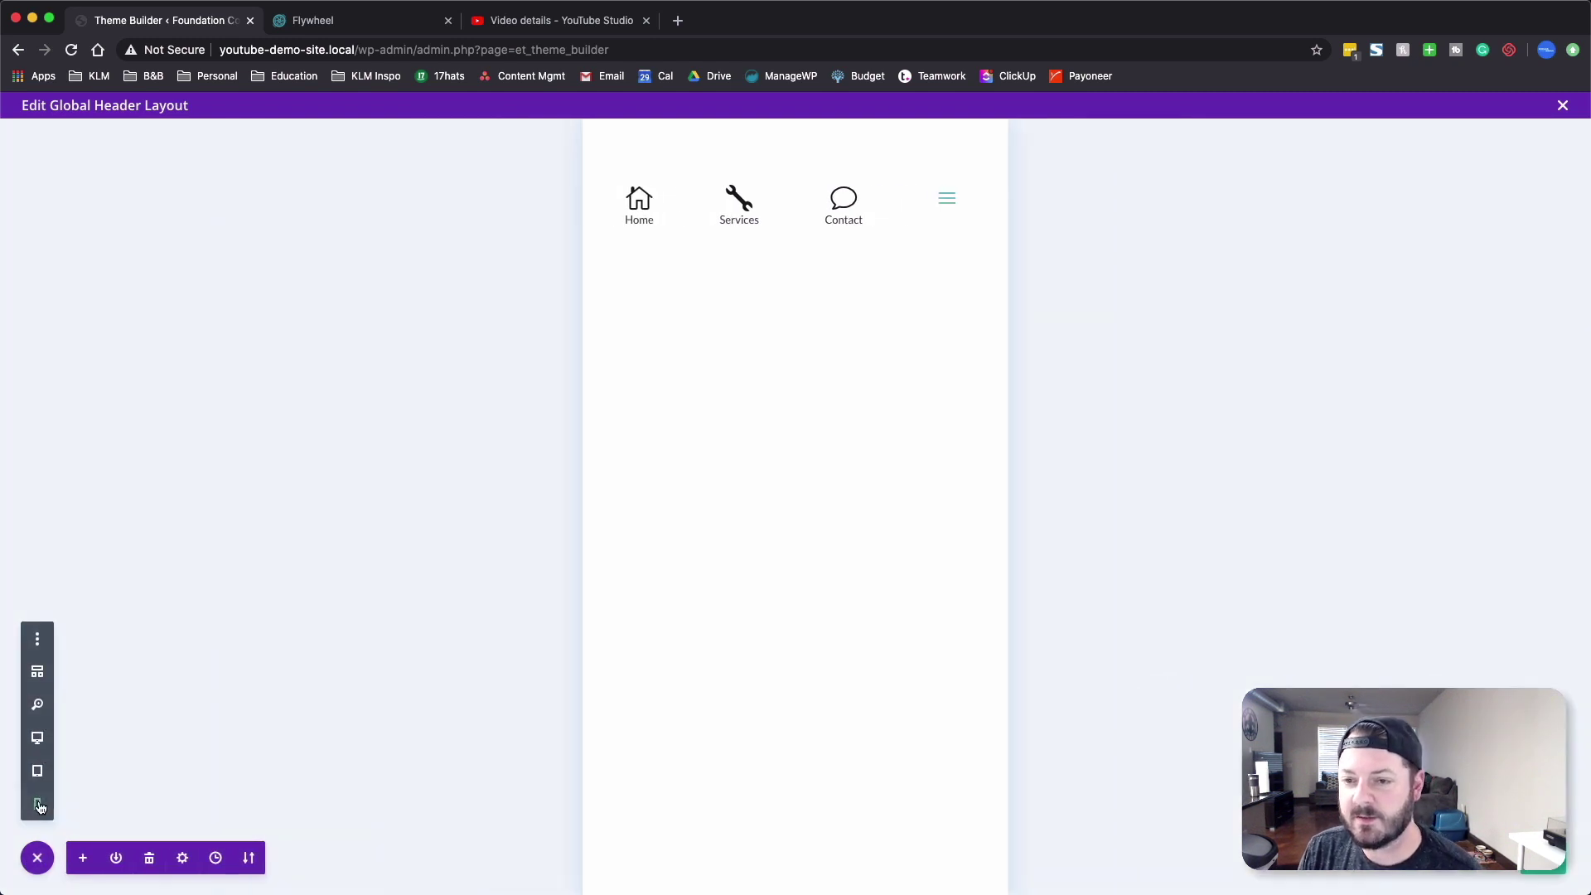
- In the Menu module's design settings, set the shopping cart, search and hamburger menu icon colors to black #161616
click(908, 192)
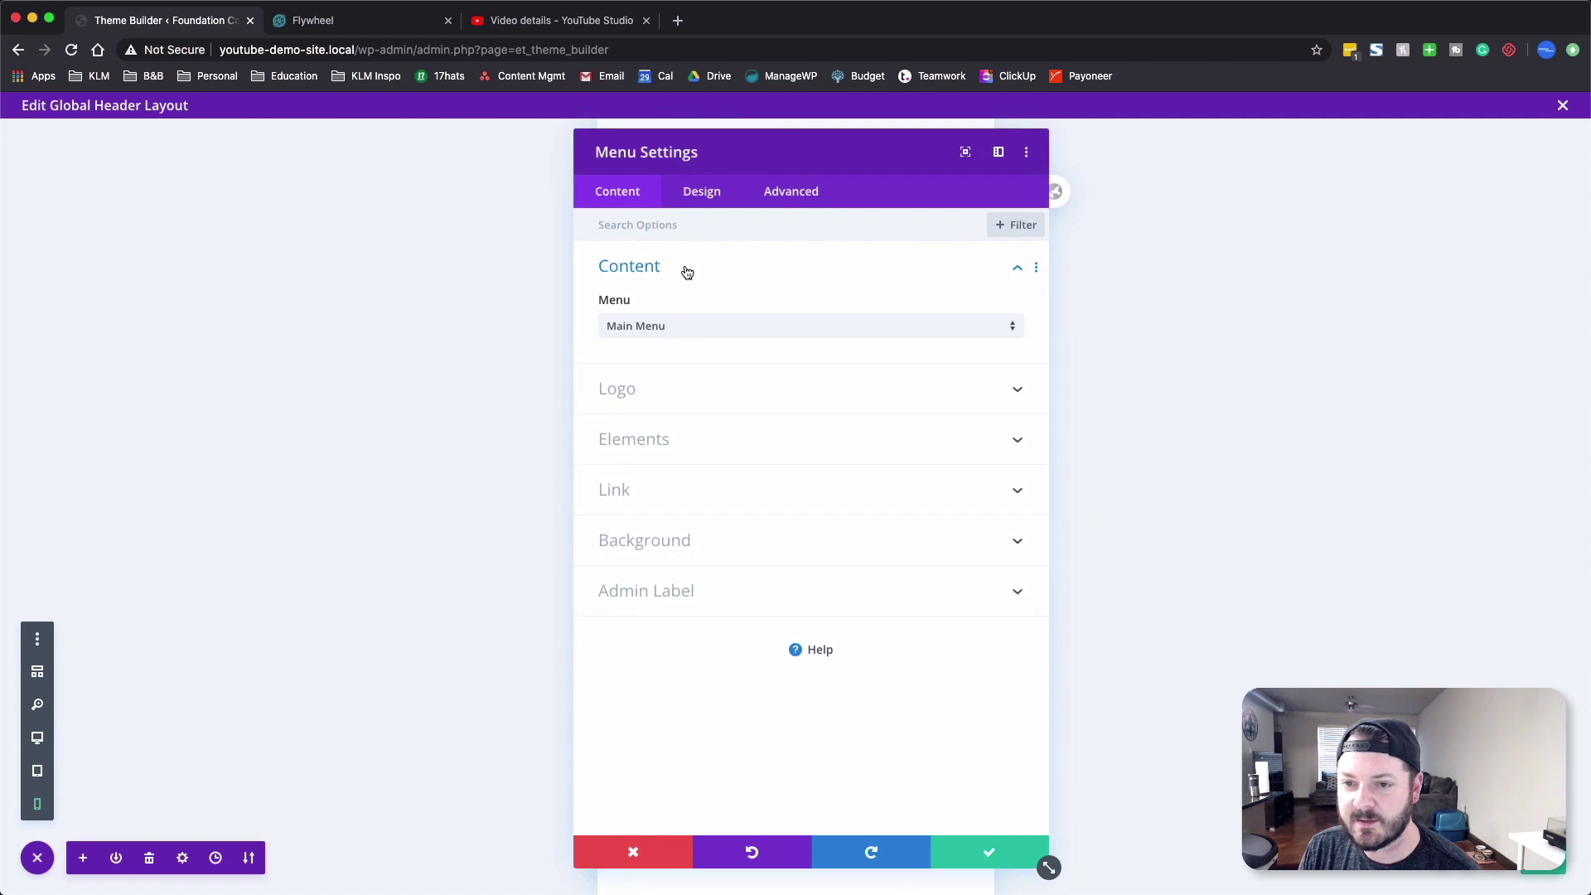
drag(777, 157, 1326, 158)
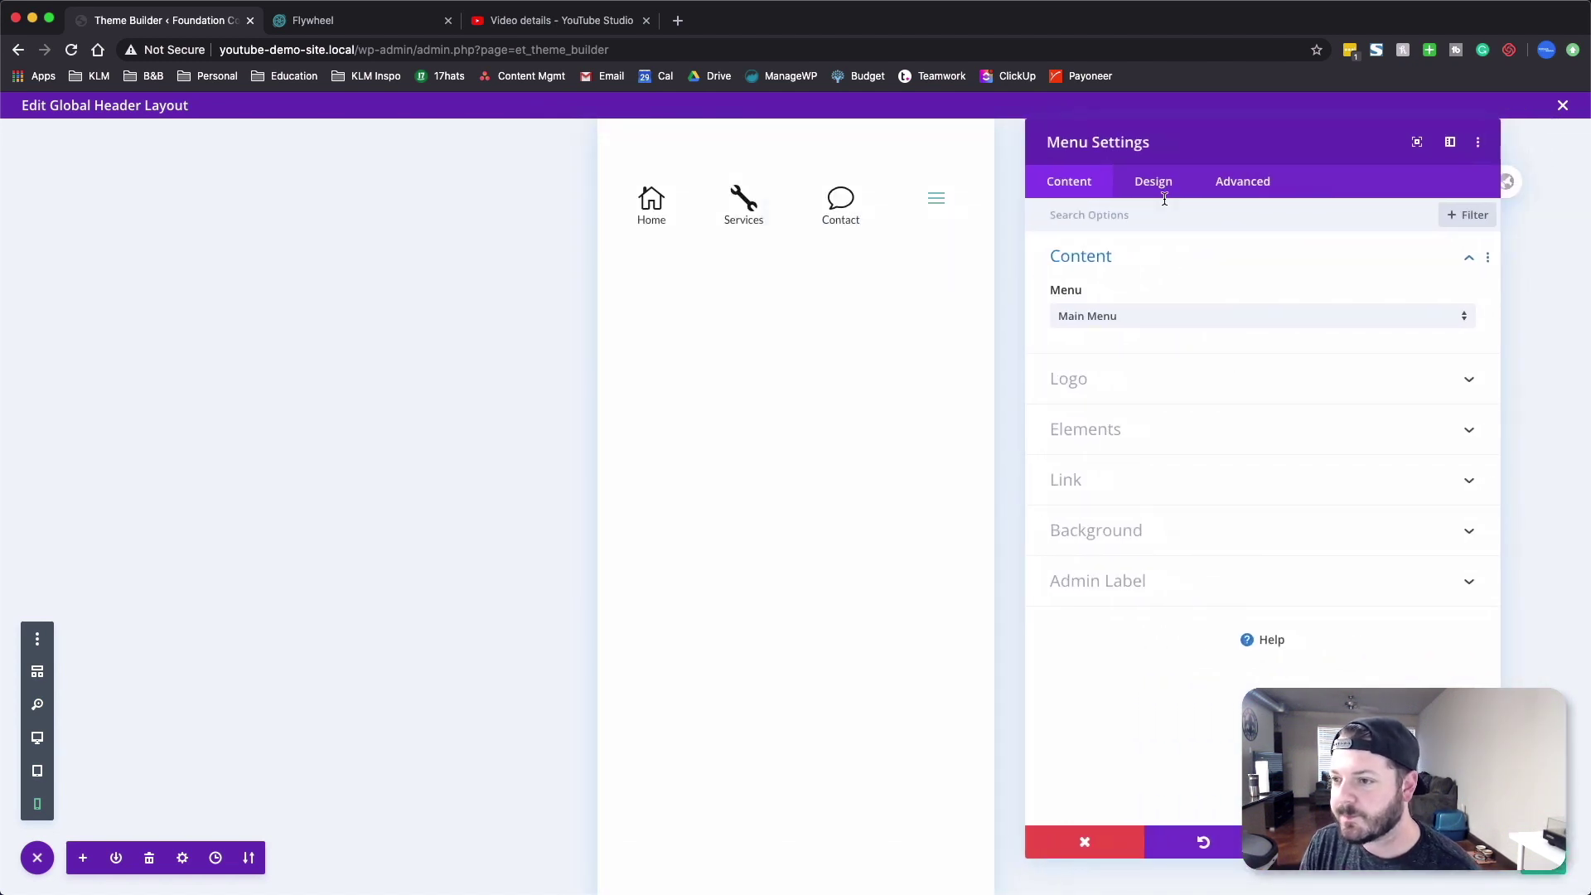
click(1163, 185)
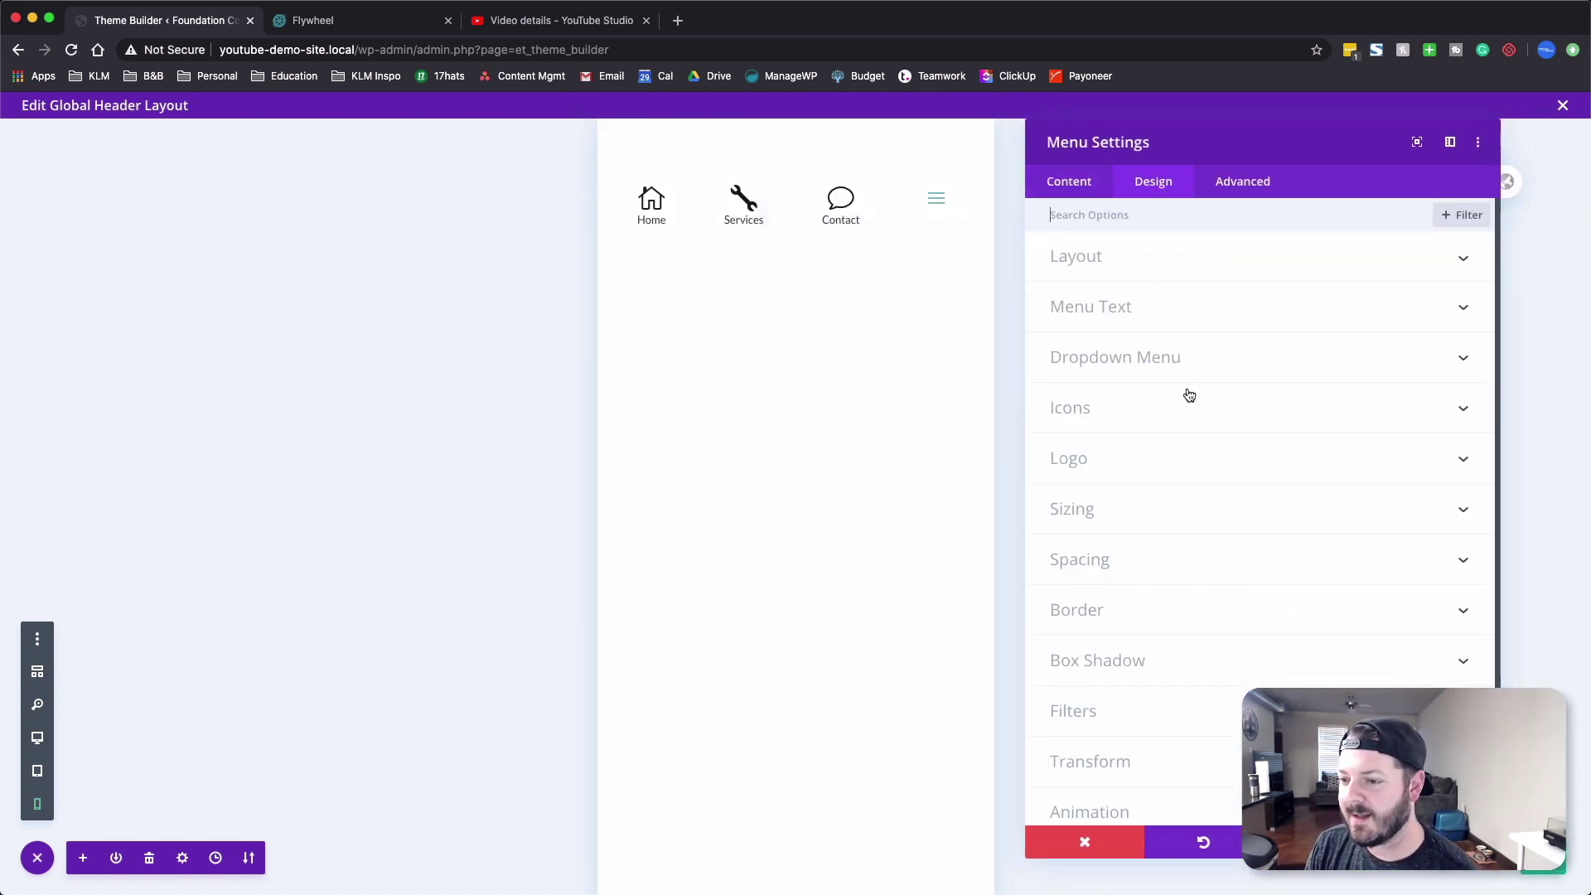
click(1099, 417)
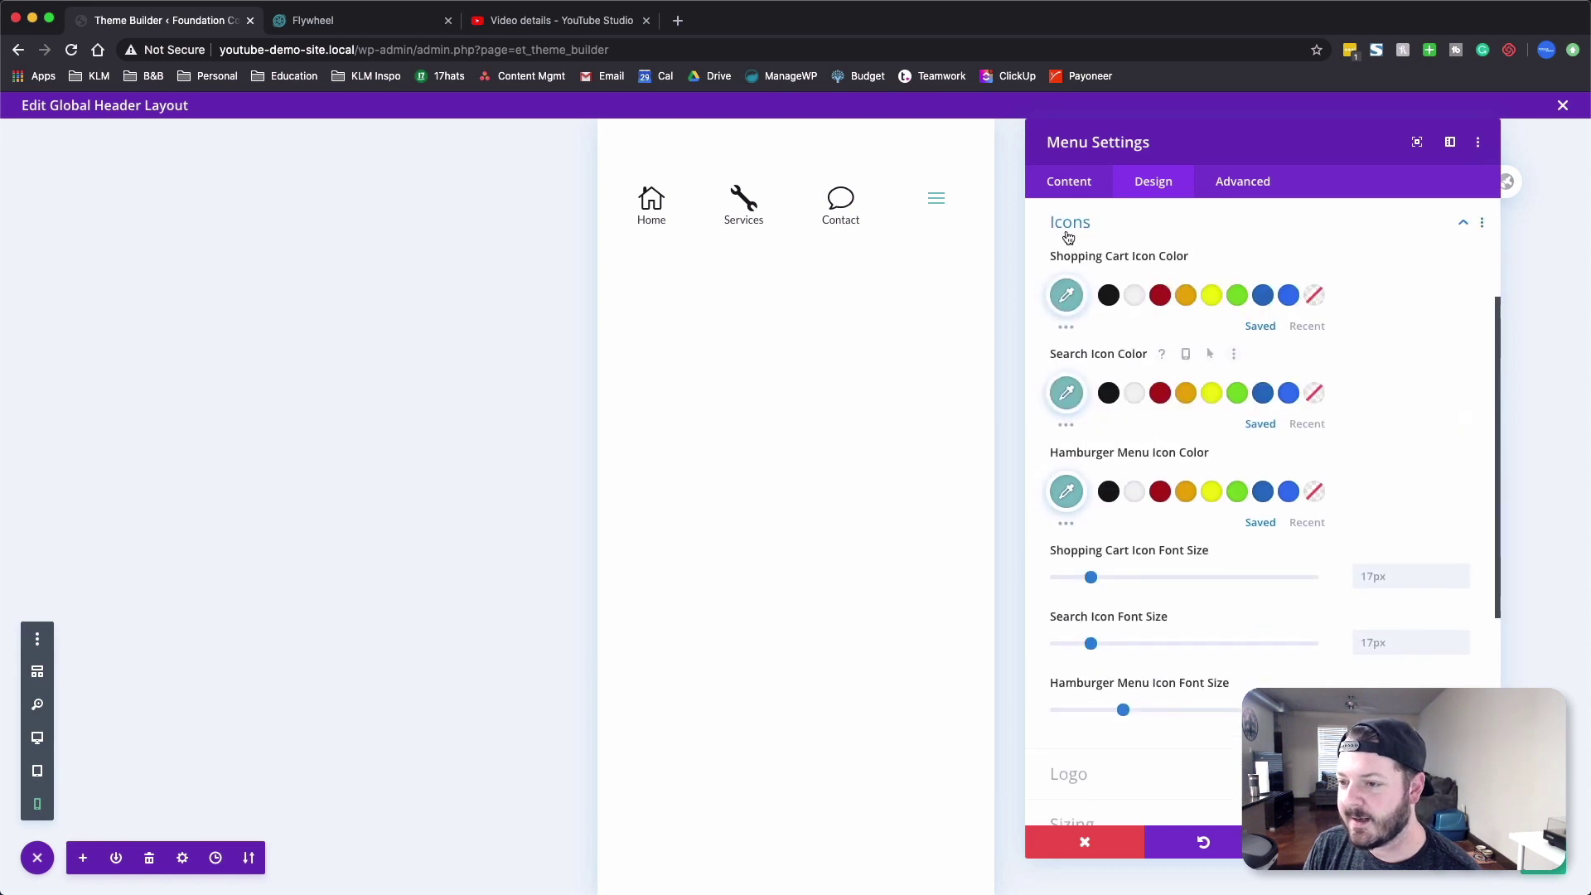
click(1109, 296)
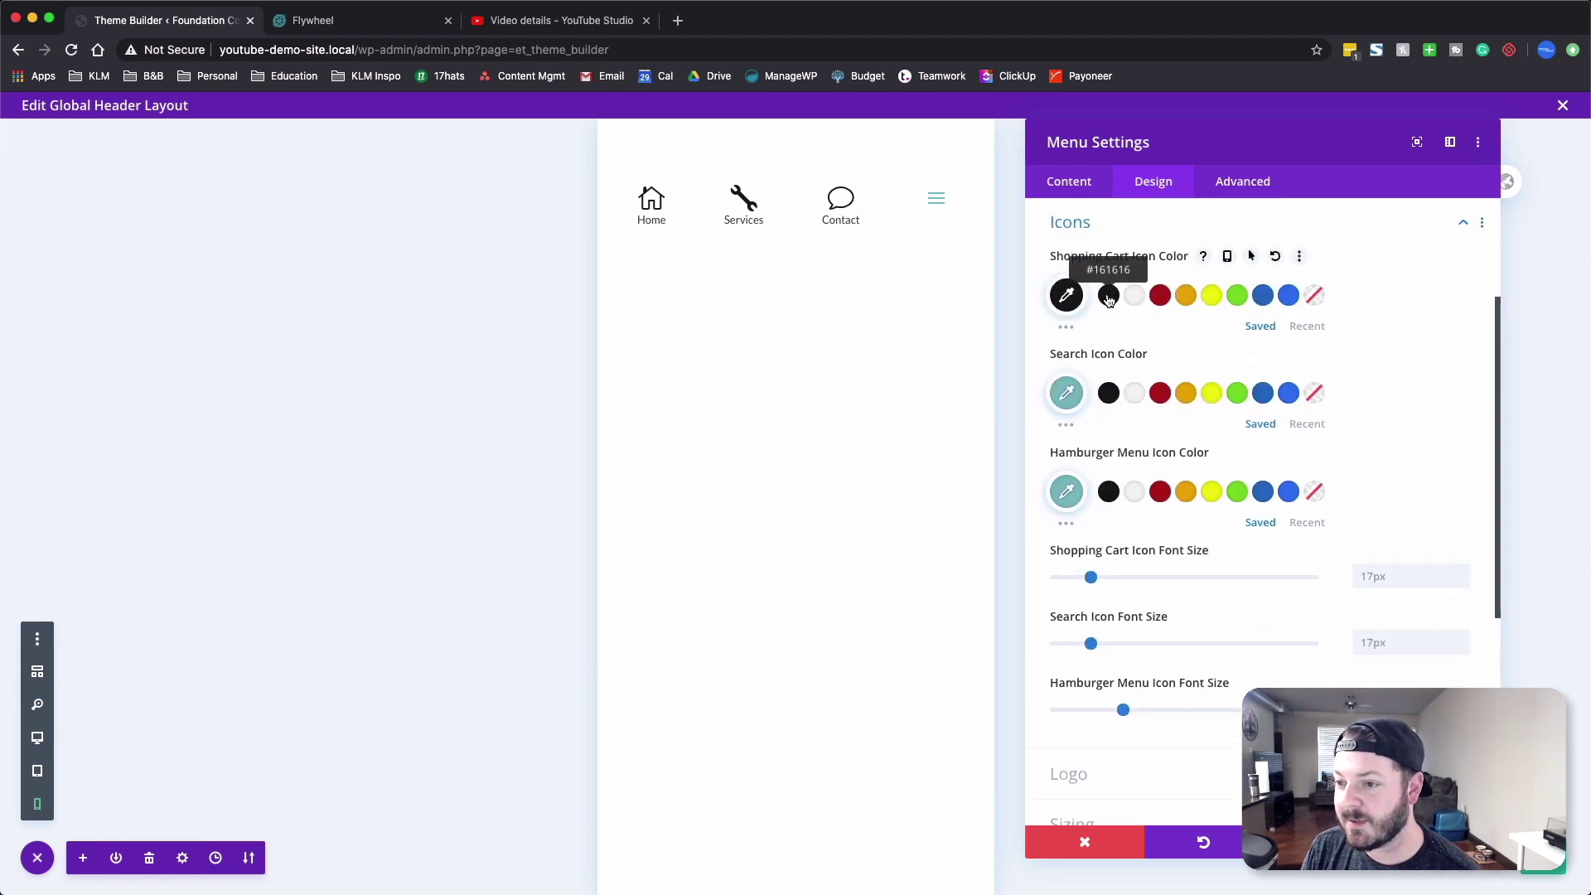
click(1110, 394)
click(1109, 493)
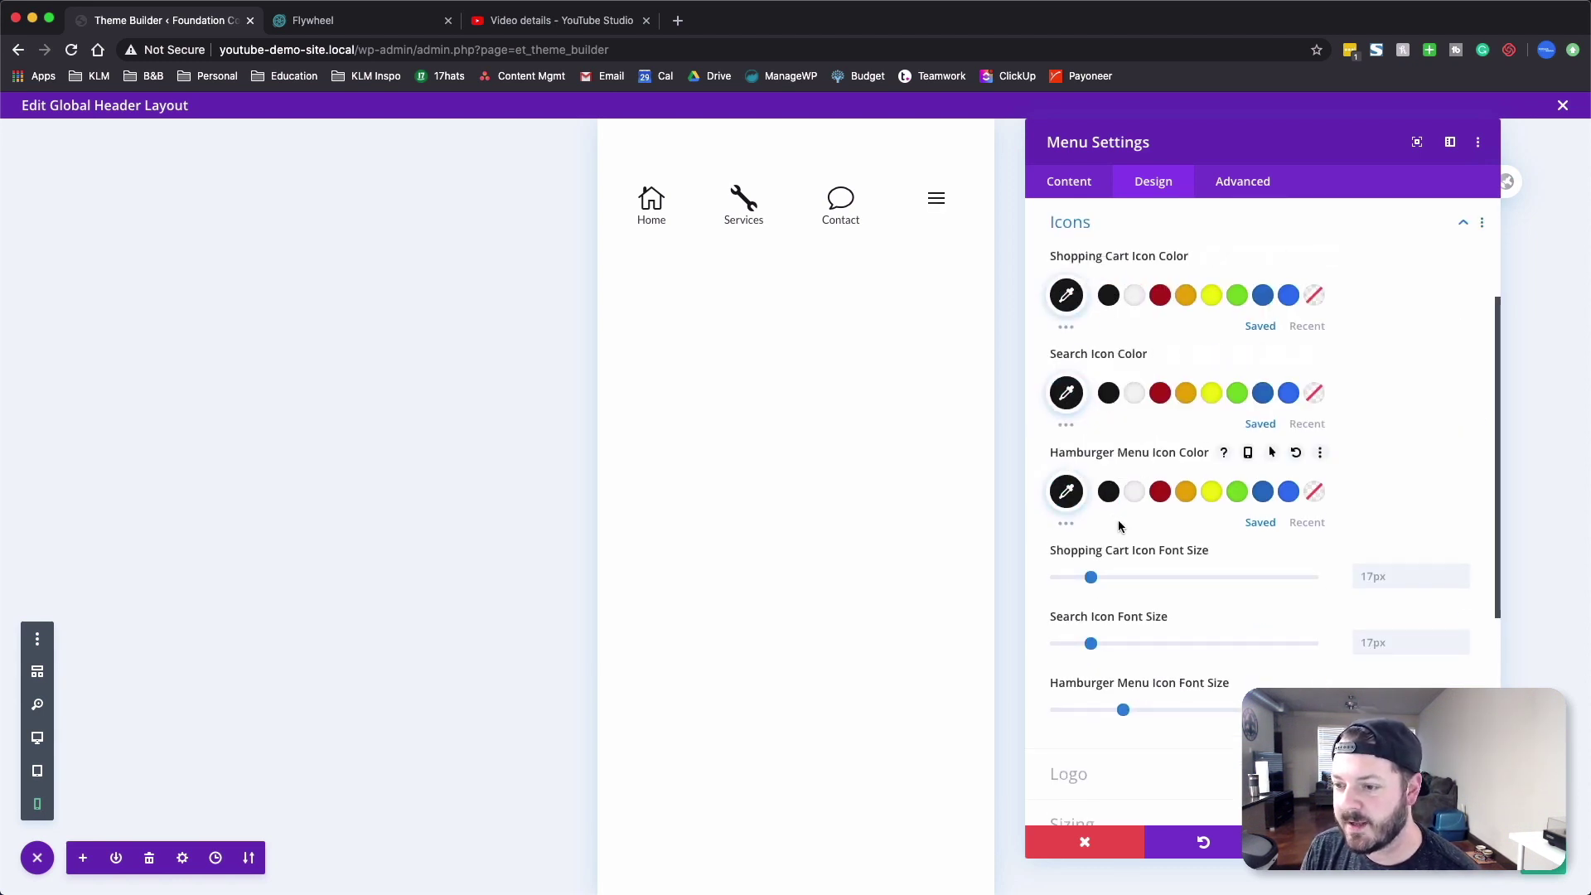
- Enable responsive values for the hamburger menu icon font size and set the phone size to 46px
scroll(1202, 630, down, 2)
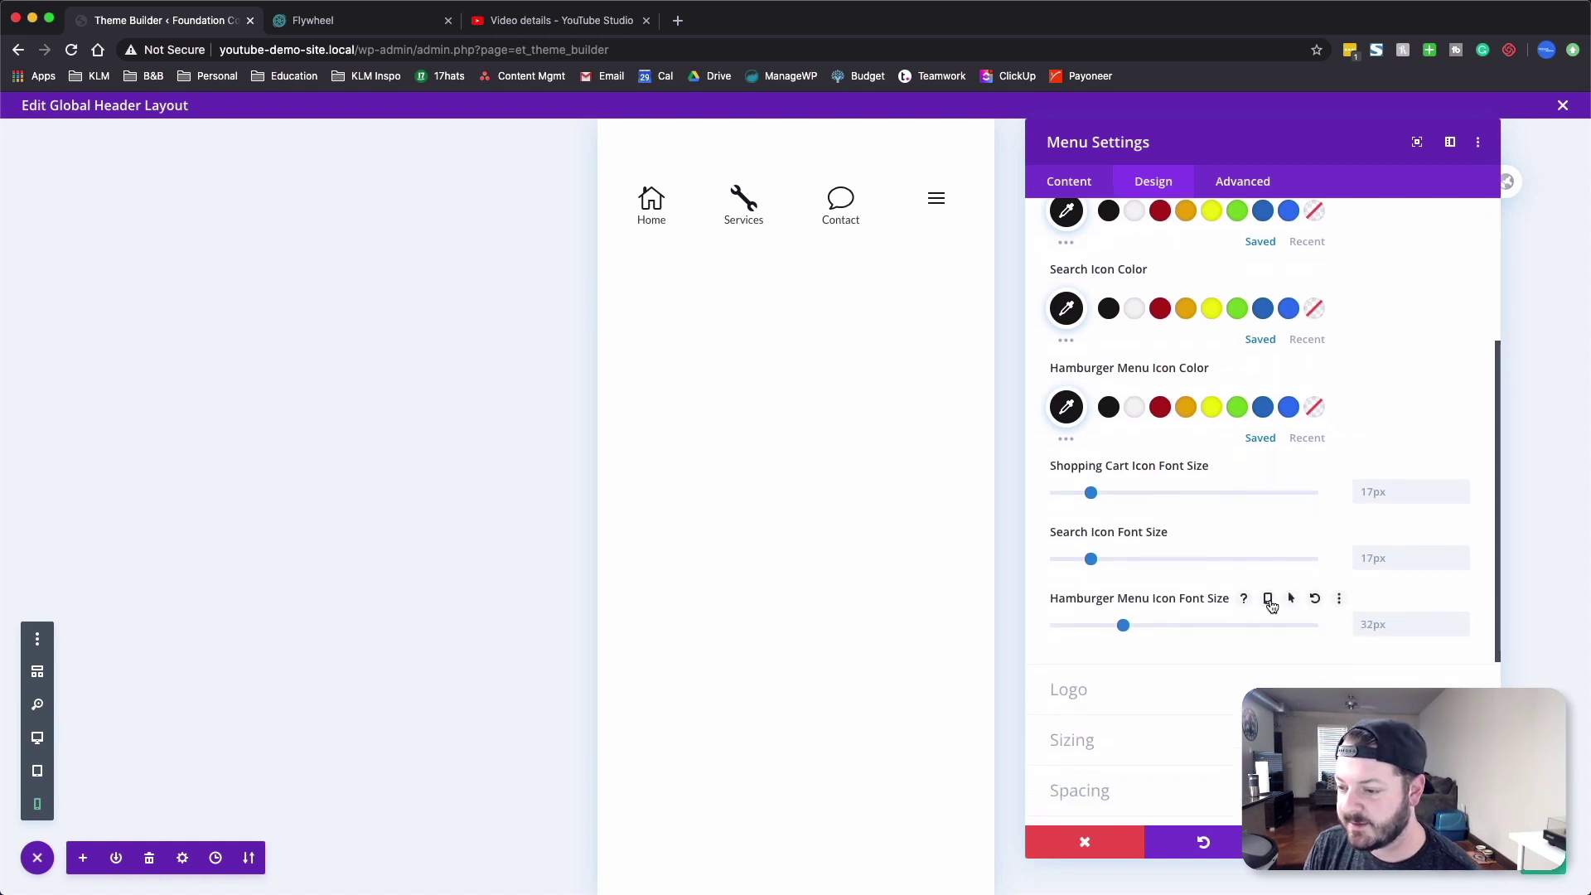
click(1267, 598)
drag(1124, 677, 1153, 683)
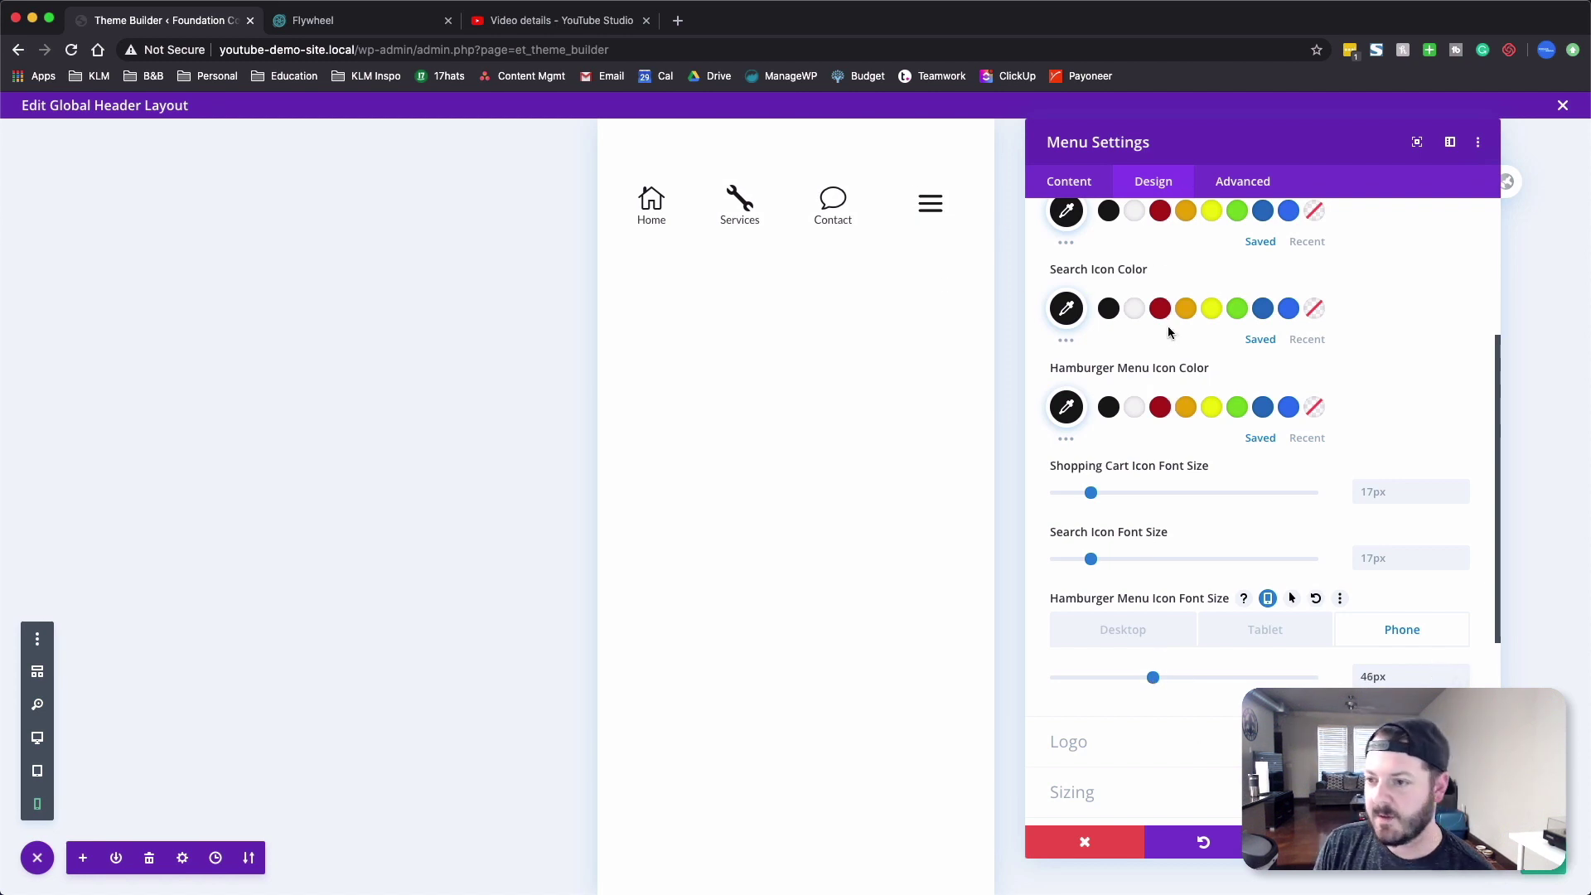
scroll(1136, 290, up, 4)
click(1086, 422)
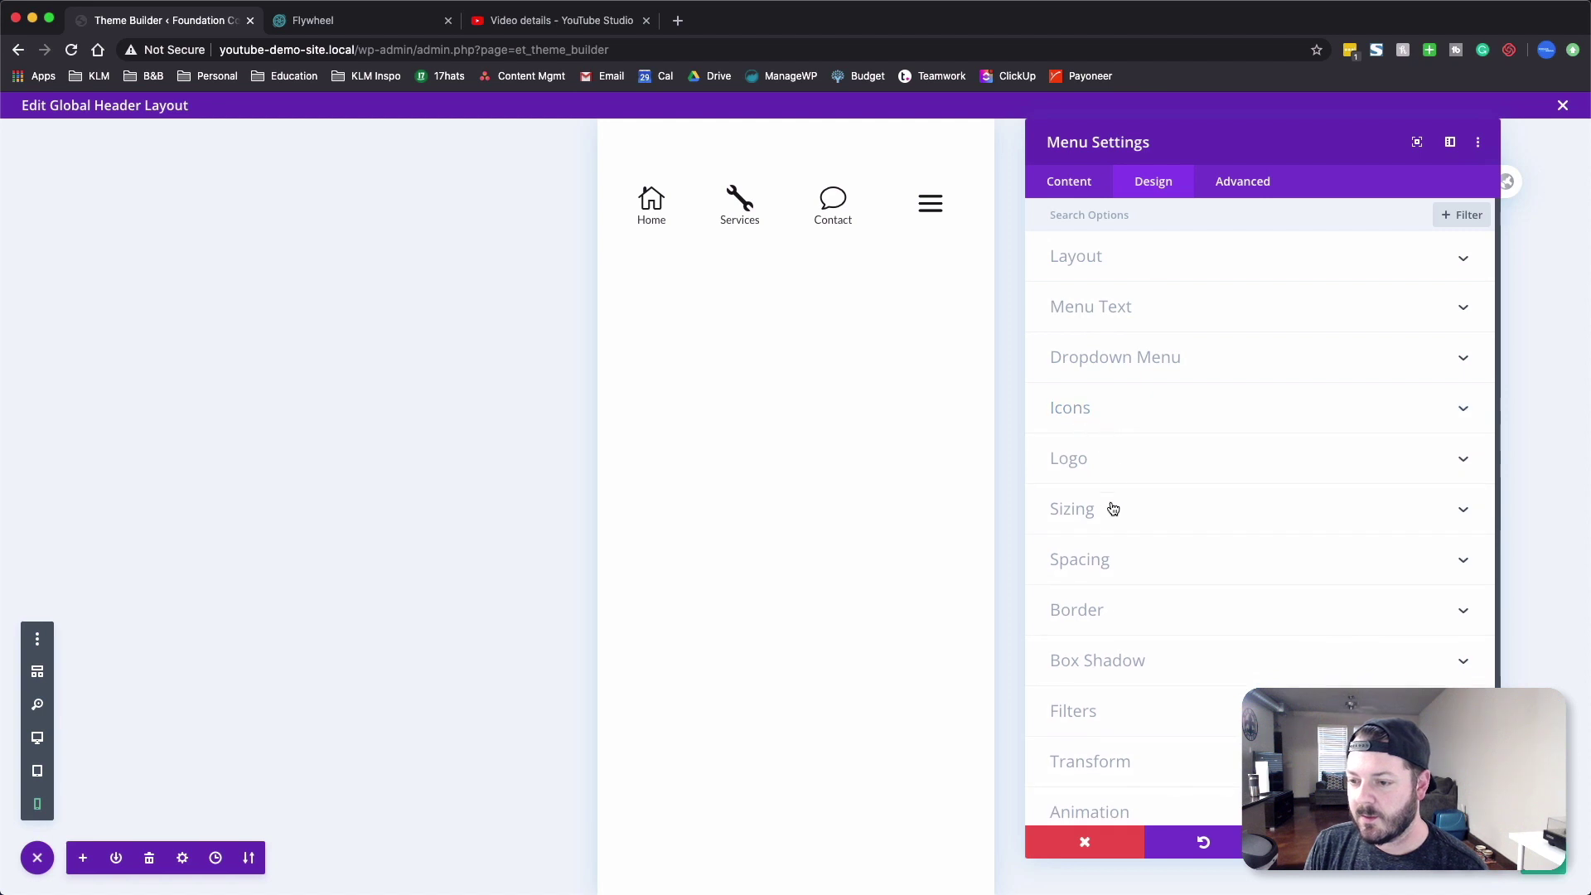
- Set the Menu module's left and right margin and padding to 0px, and save the module
click(1112, 555)
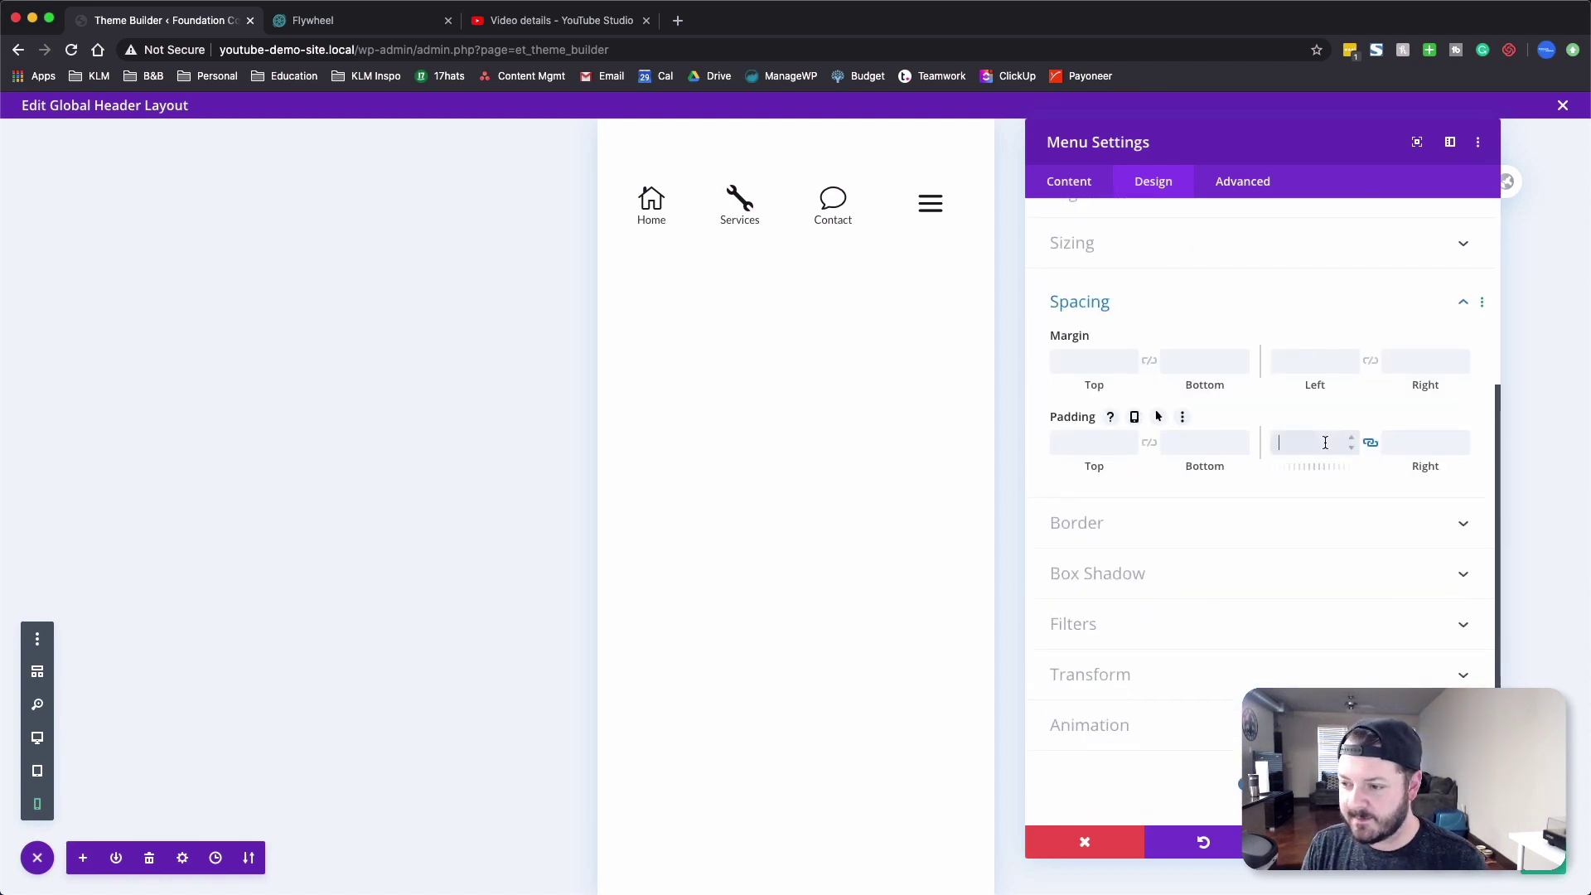
click(1370, 362)
click(1322, 365)
text(0)
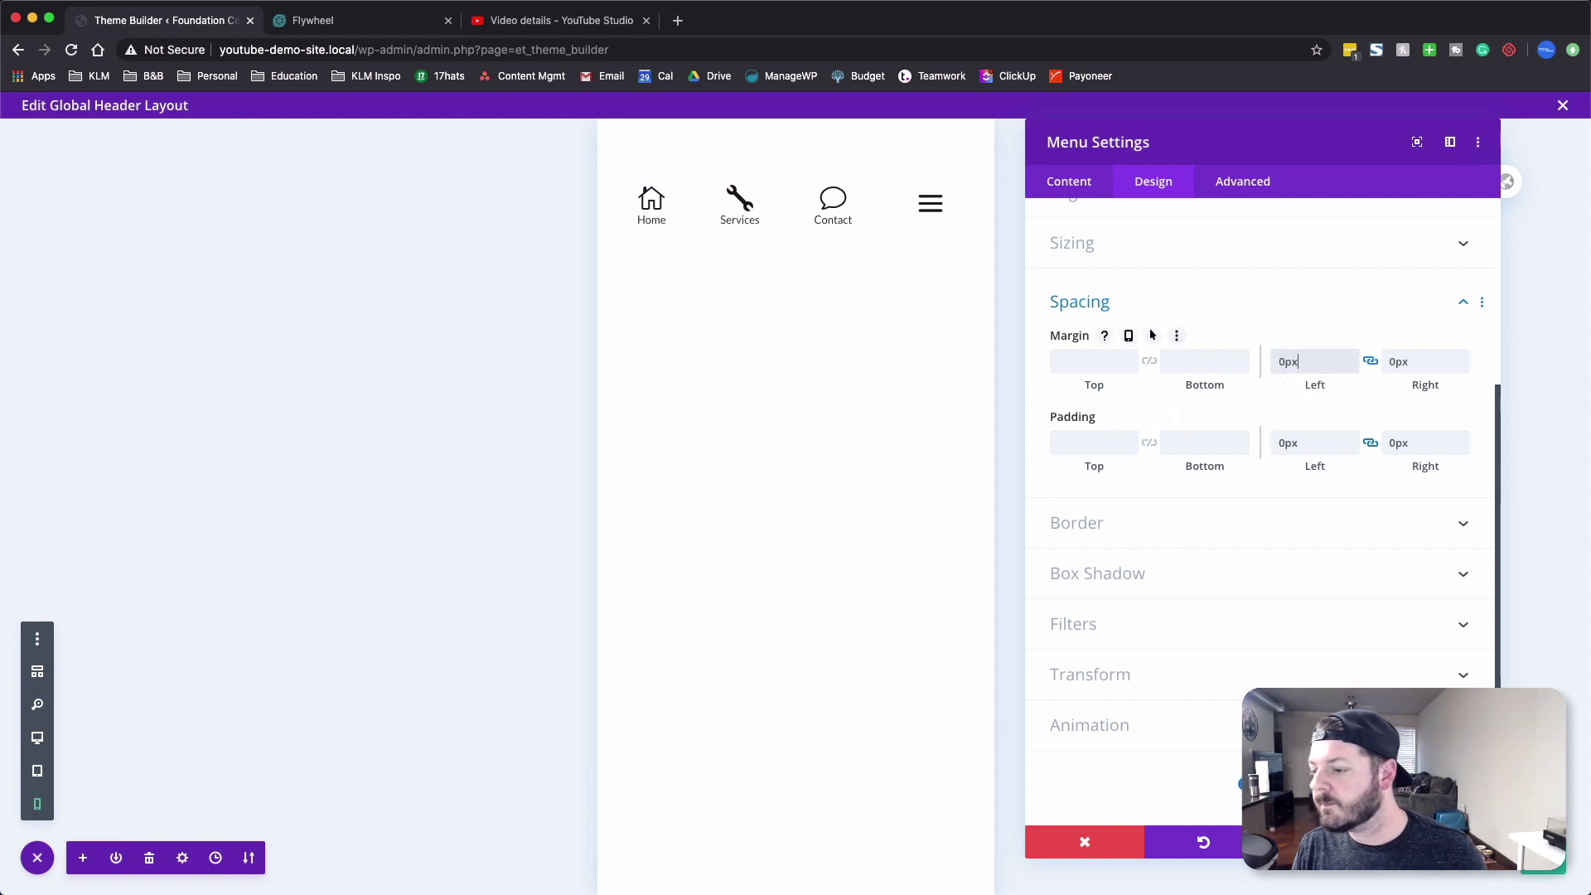
key(Return)
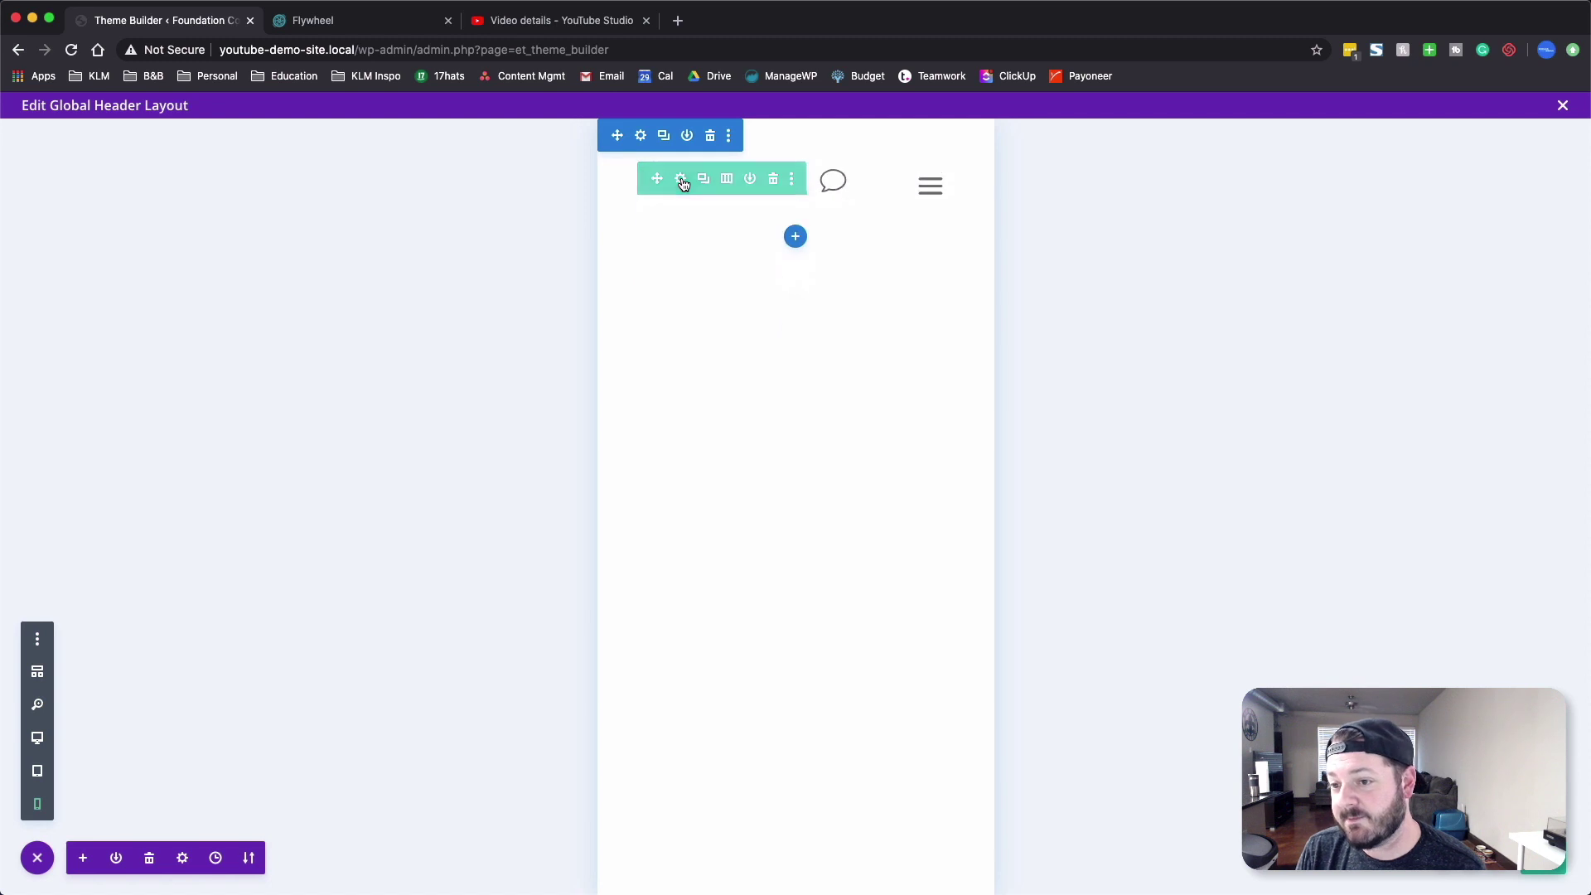
- Set the header row's top padding and top margin to 0 and save the row settings
click(680, 180)
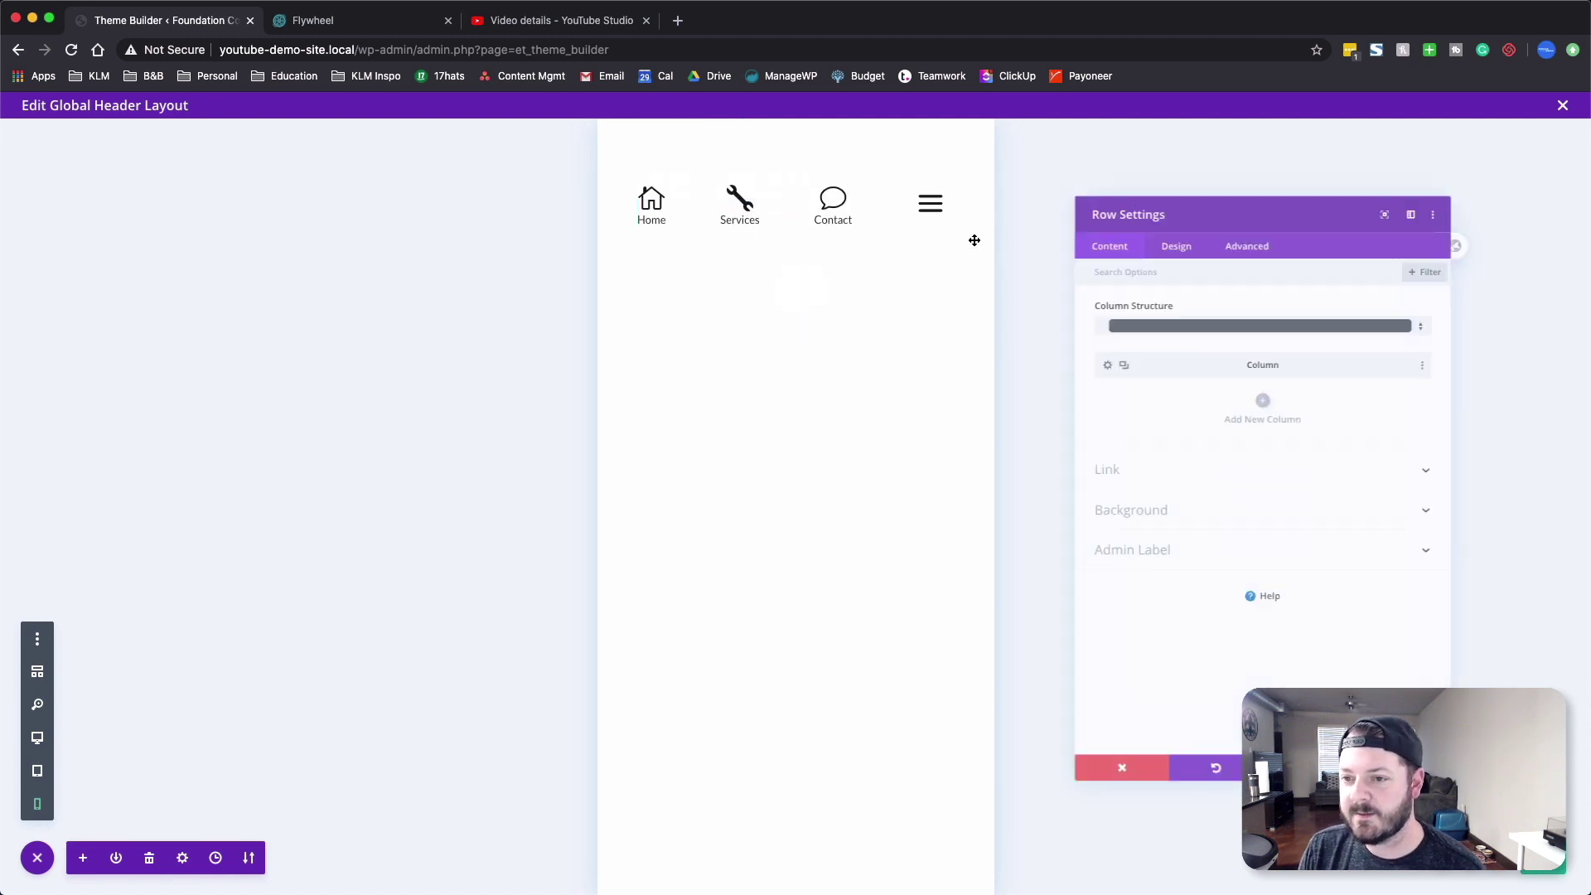
click(1172, 190)
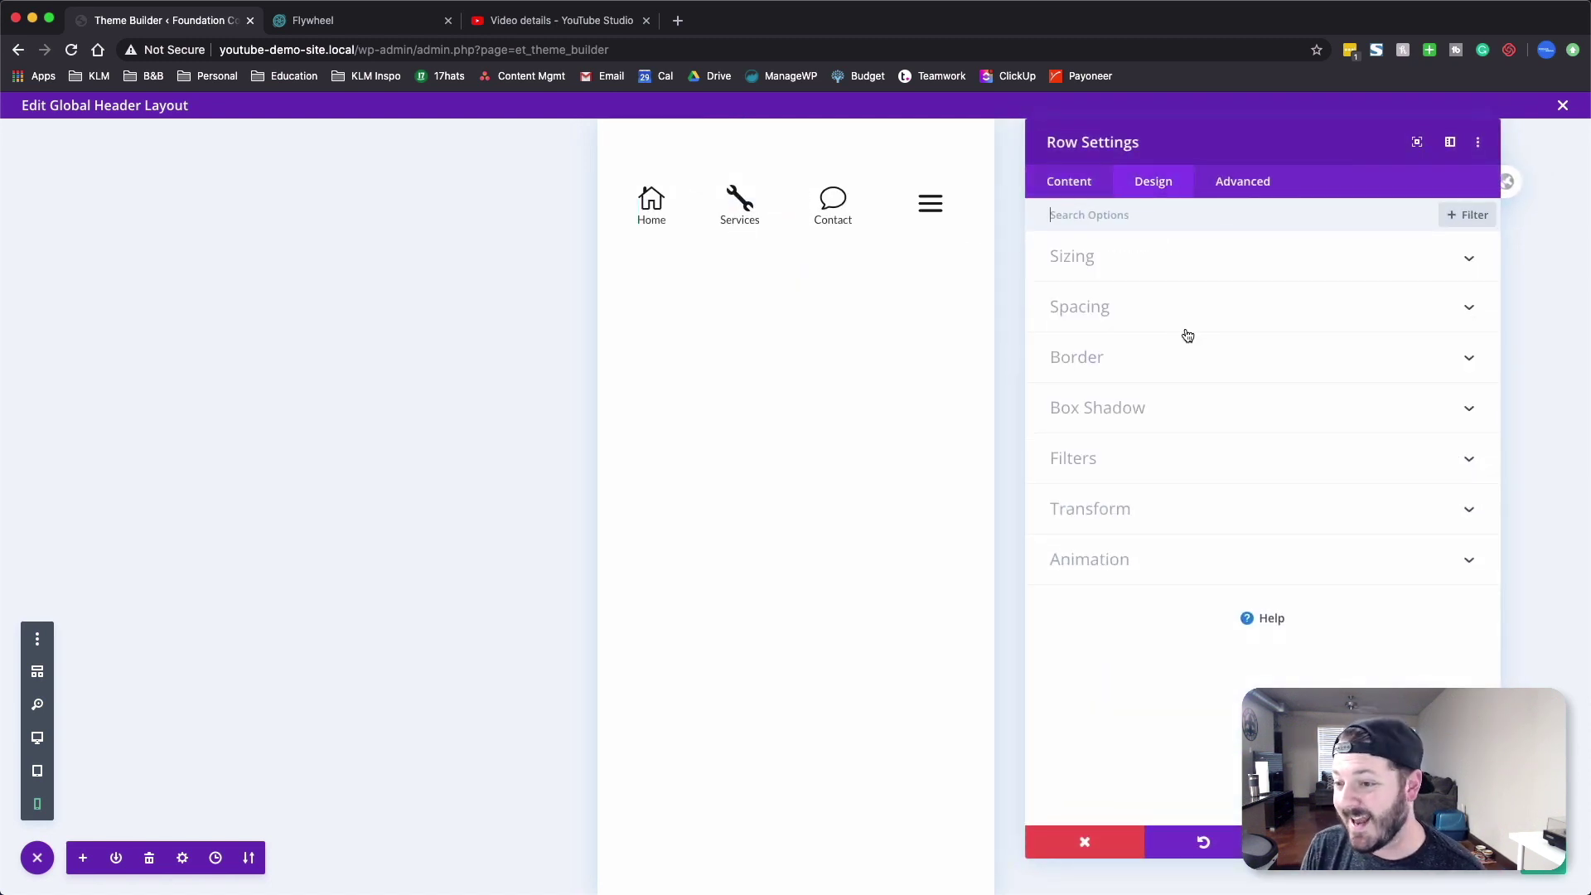
click(1119, 318)
click(1094, 442)
text(0)
click(1103, 361)
text(0)
key(Return)
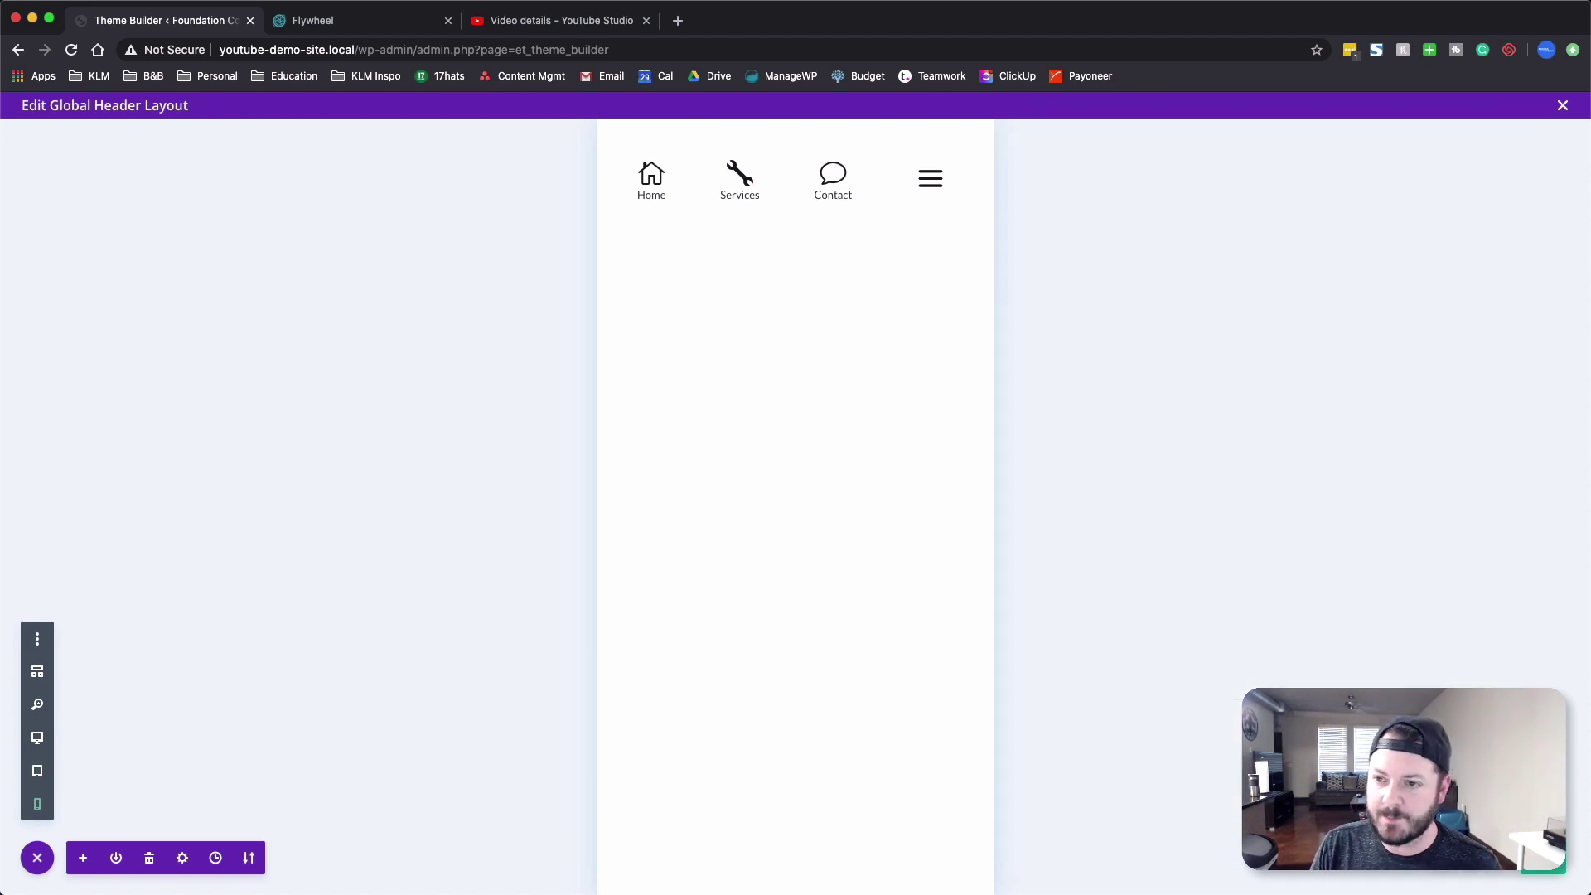
- Set the Home blurb's bottom margin and bottom padding to 0px
mouse_move(788, 182)
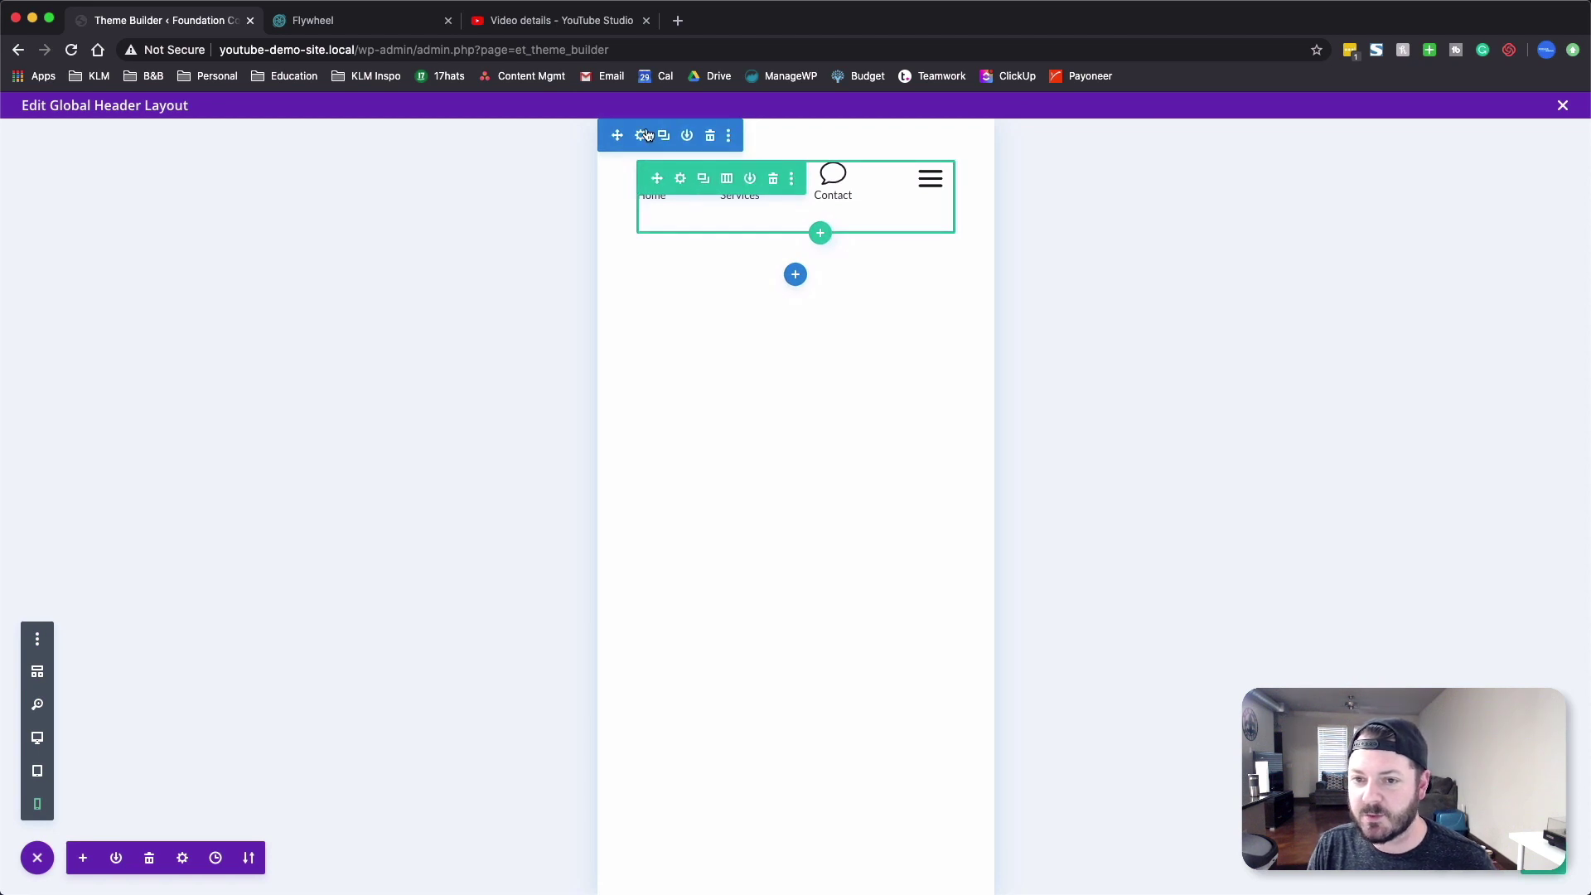
mouse_move(657, 217)
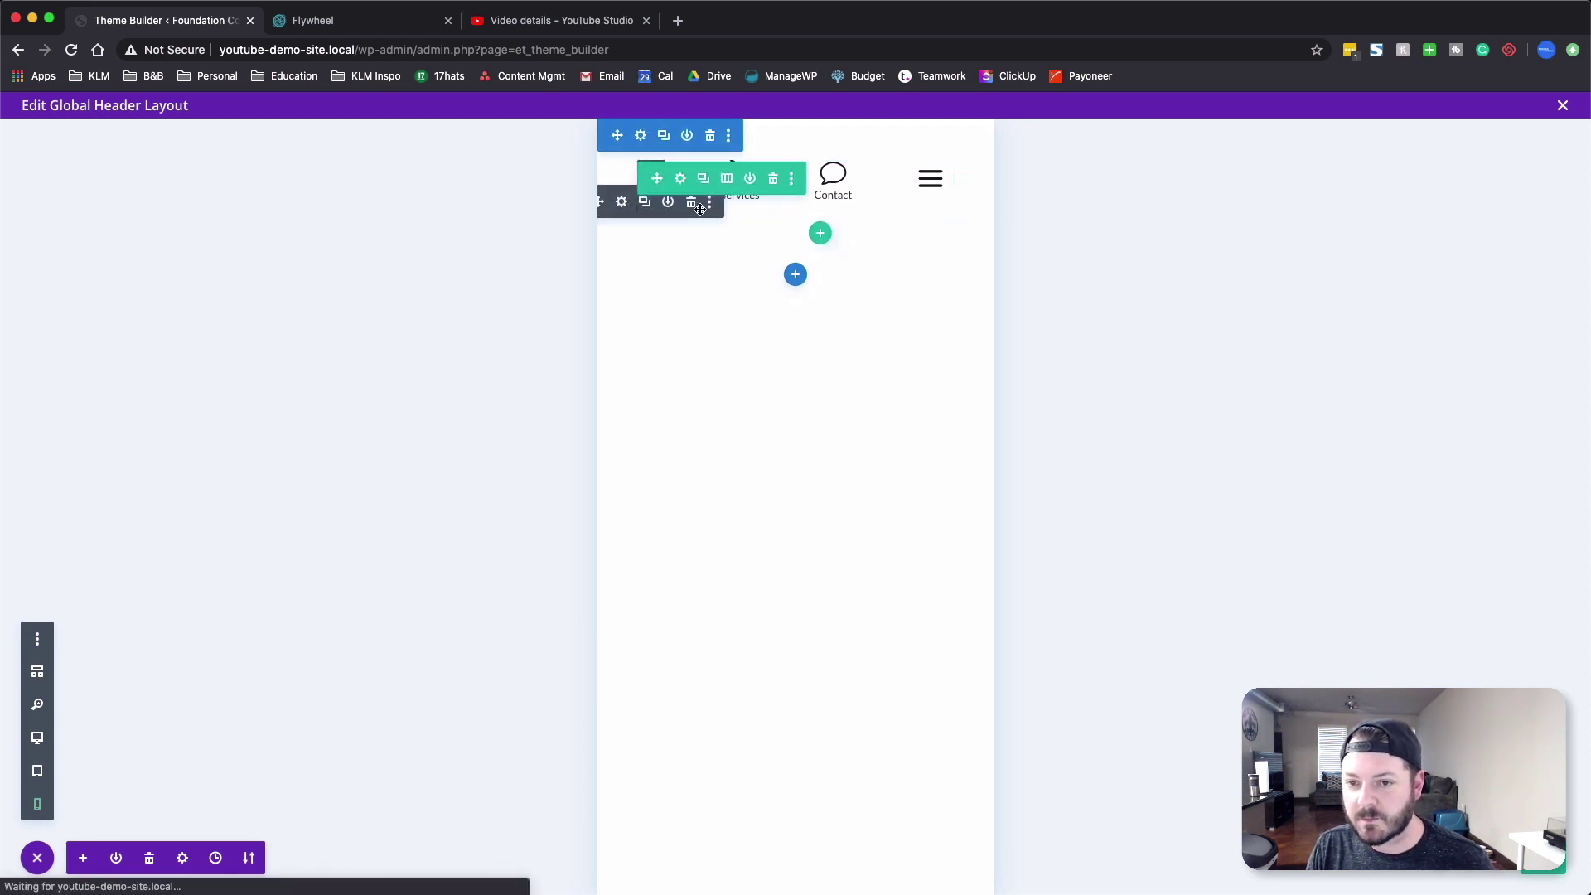
click(621, 201)
click(1156, 186)
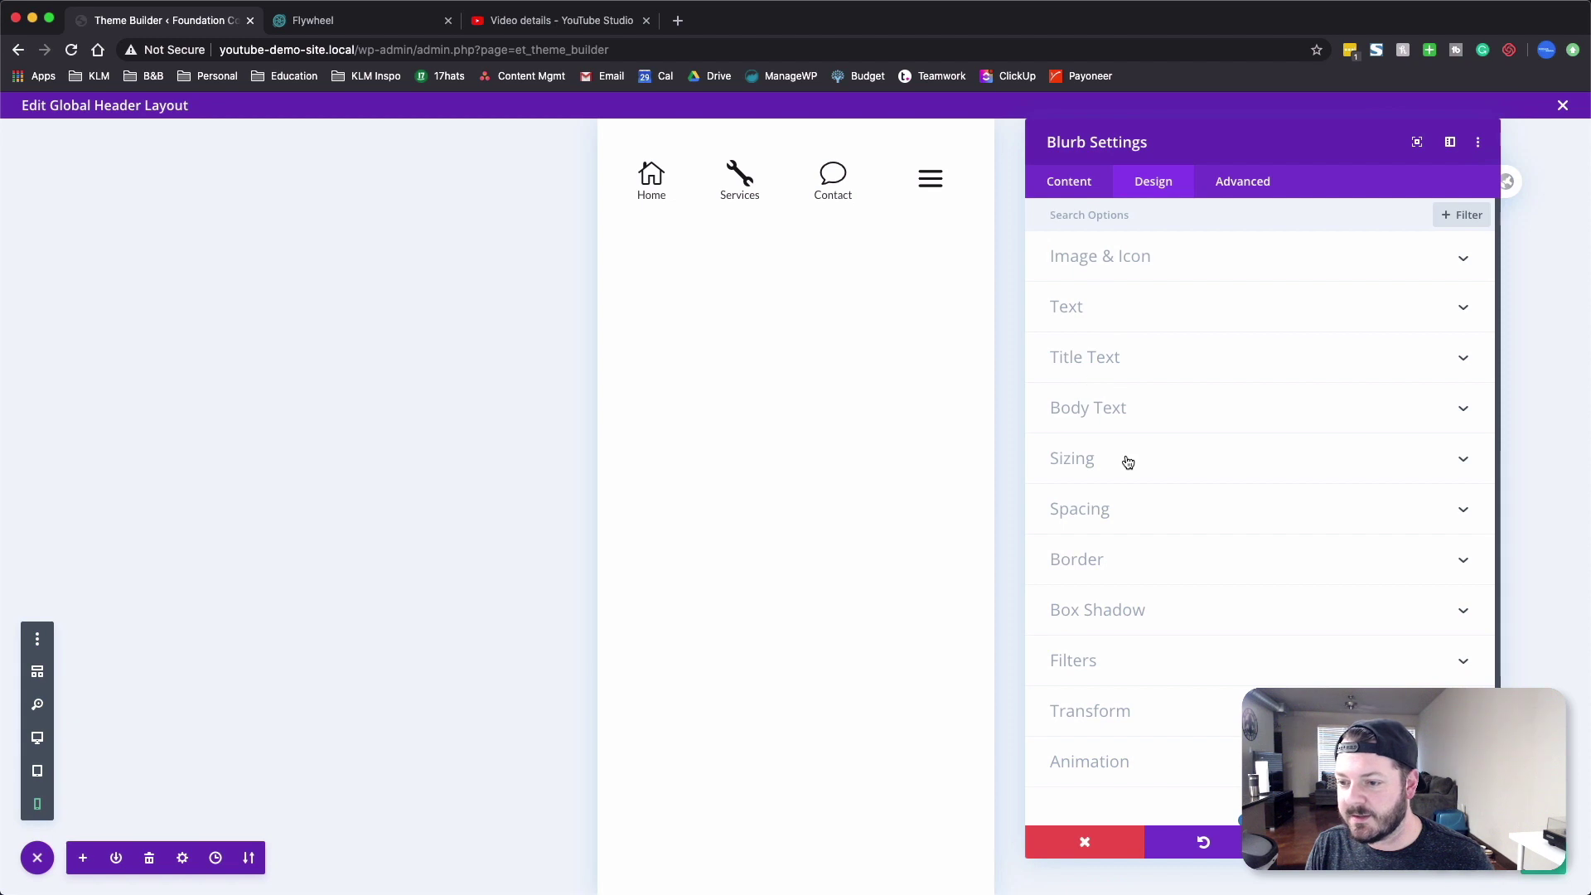
click(1097, 508)
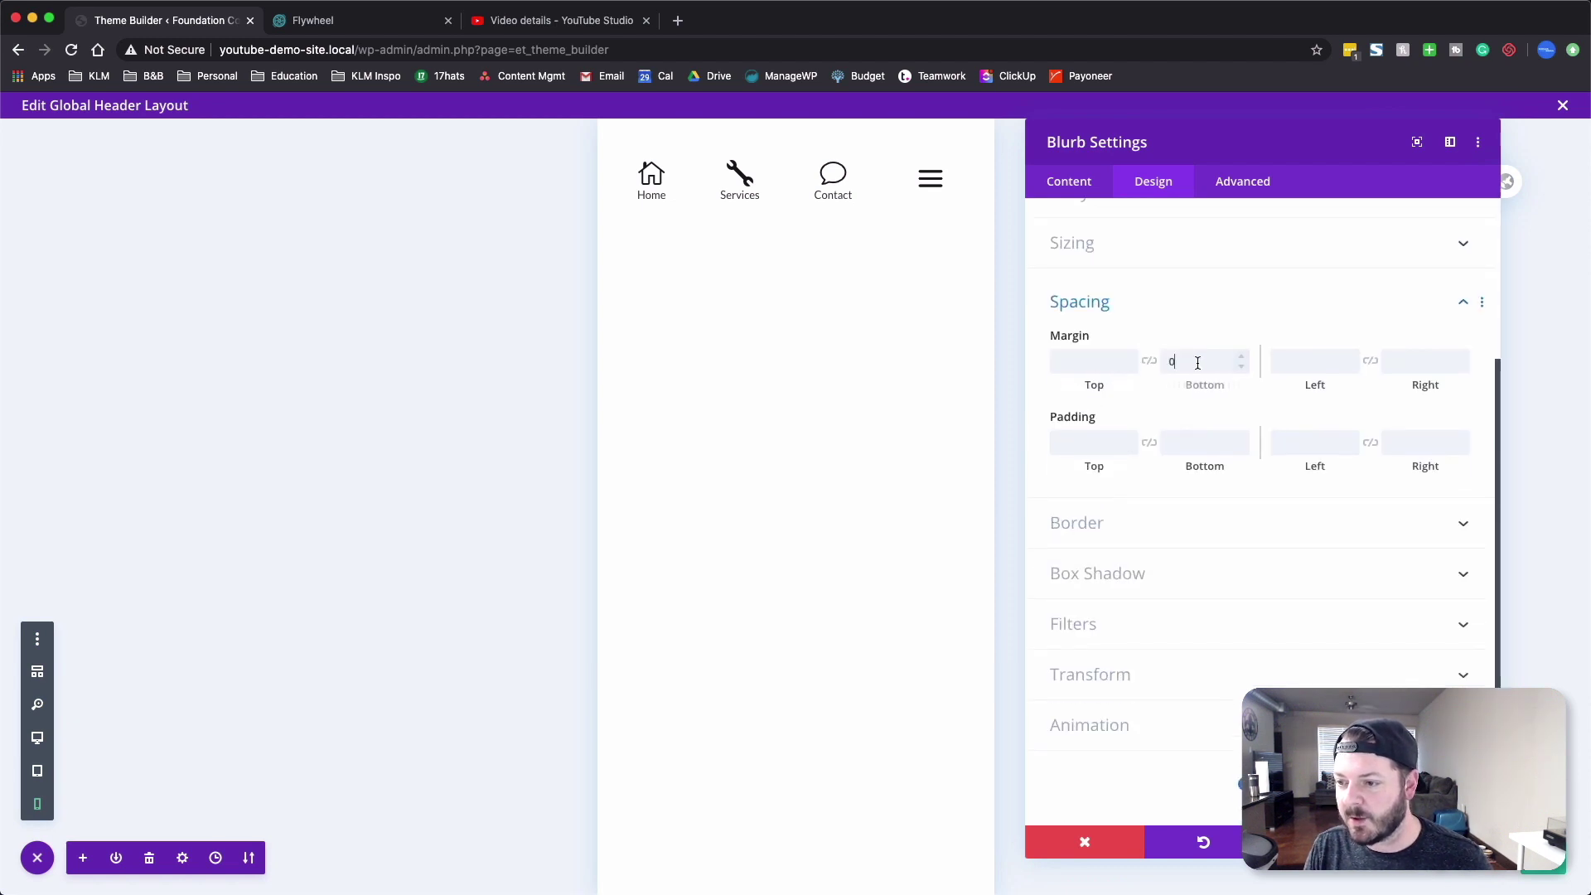
click(1195, 443)
text(0)
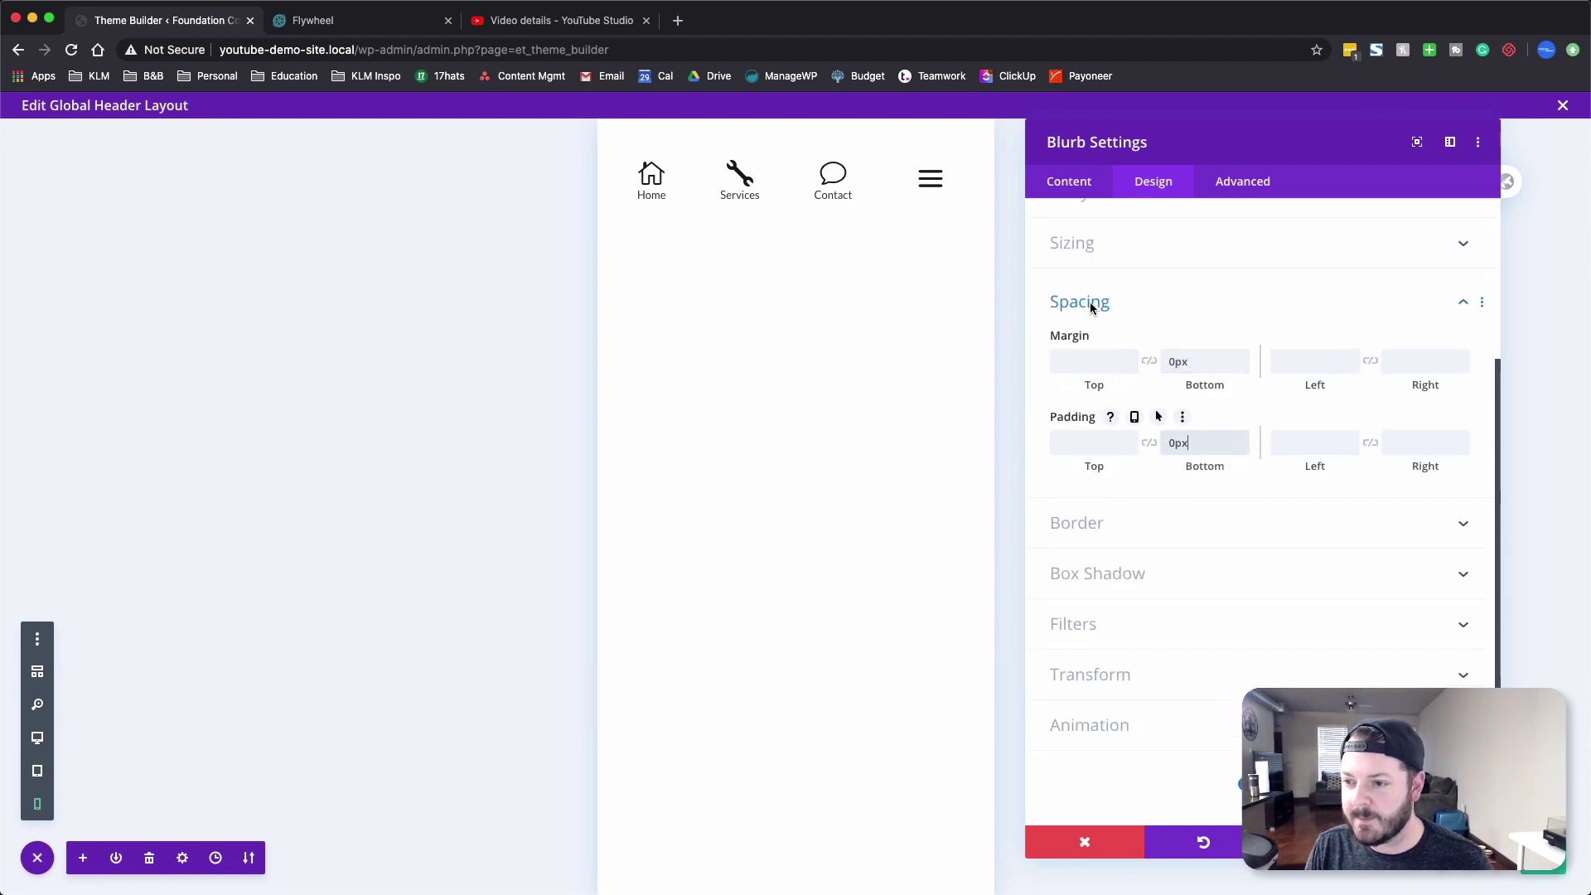
- Extend the Home blurb's spacing styles to all blurbs throughout this page and save the blurb
click(1090, 306)
right_click(1069, 473)
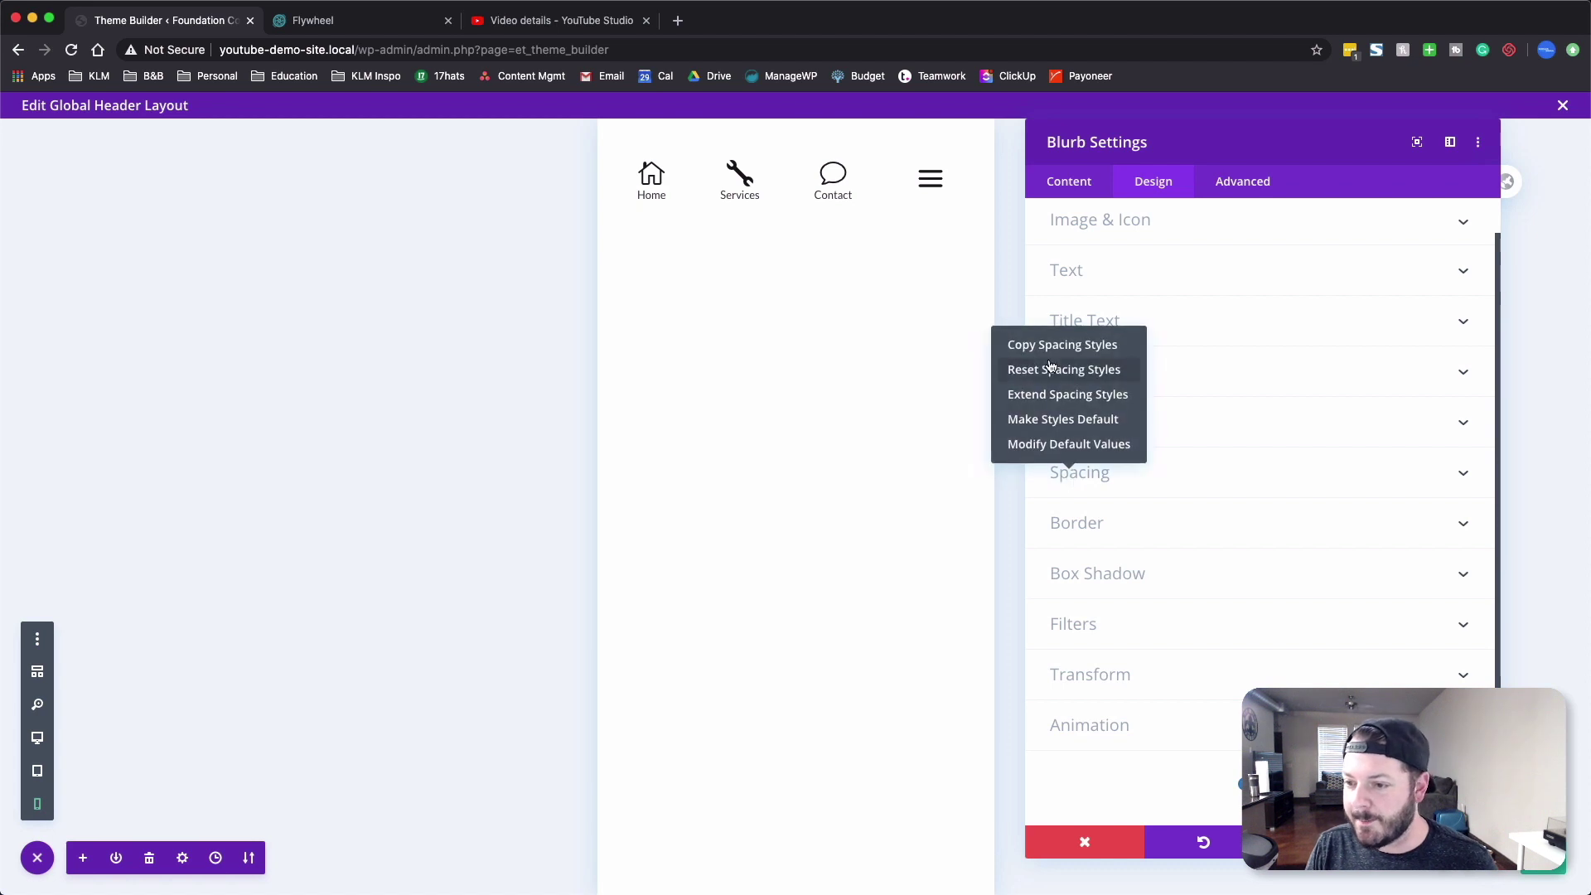
click(1008, 344)
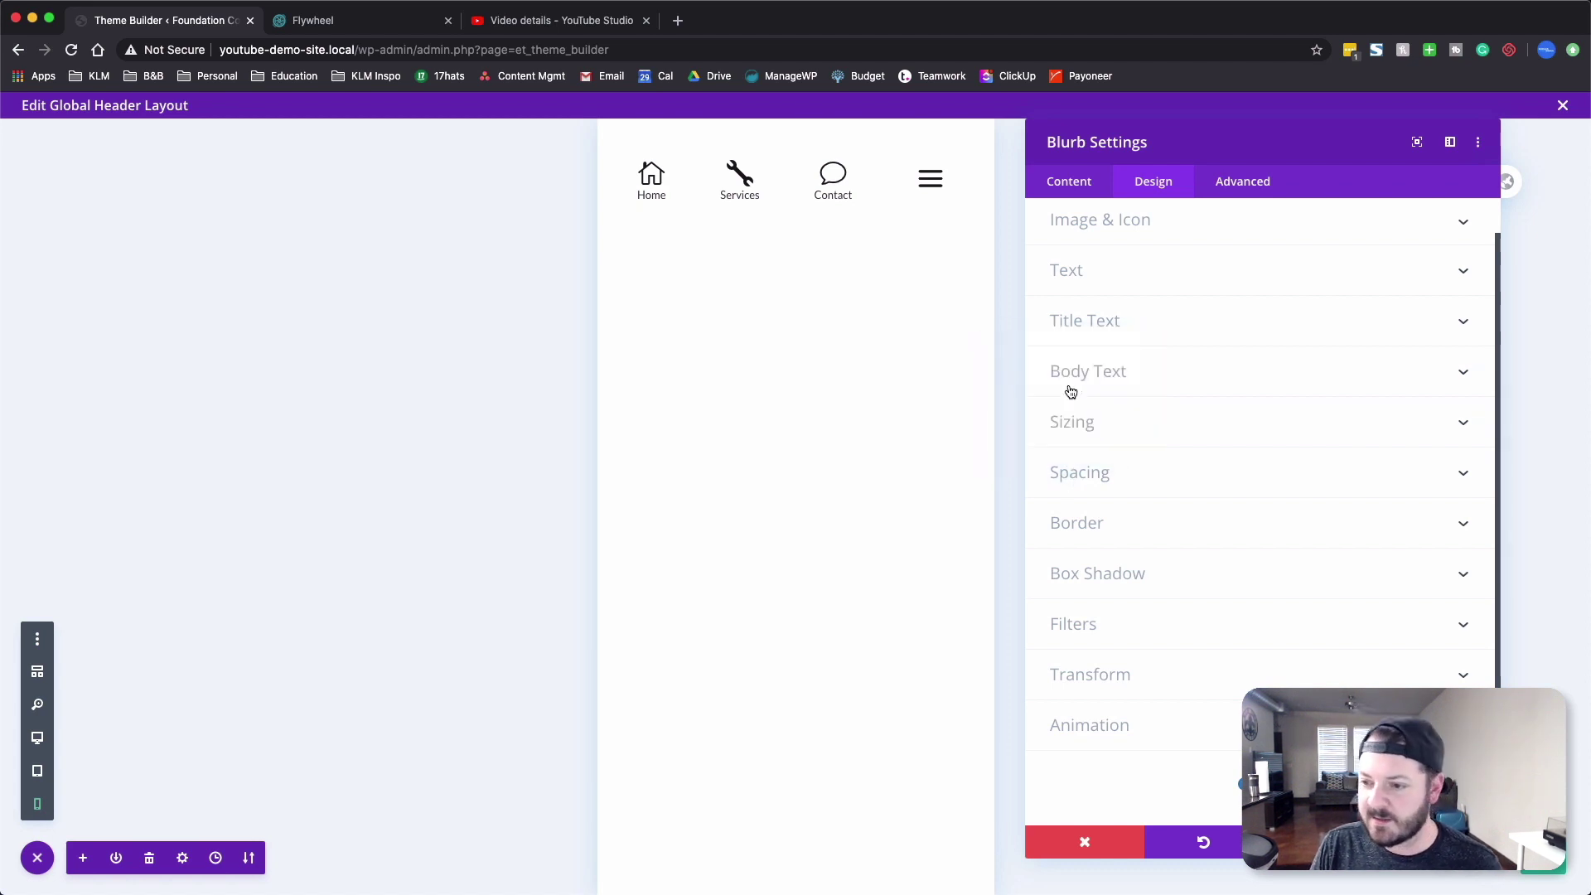
right_click(1080, 475)
click(1073, 401)
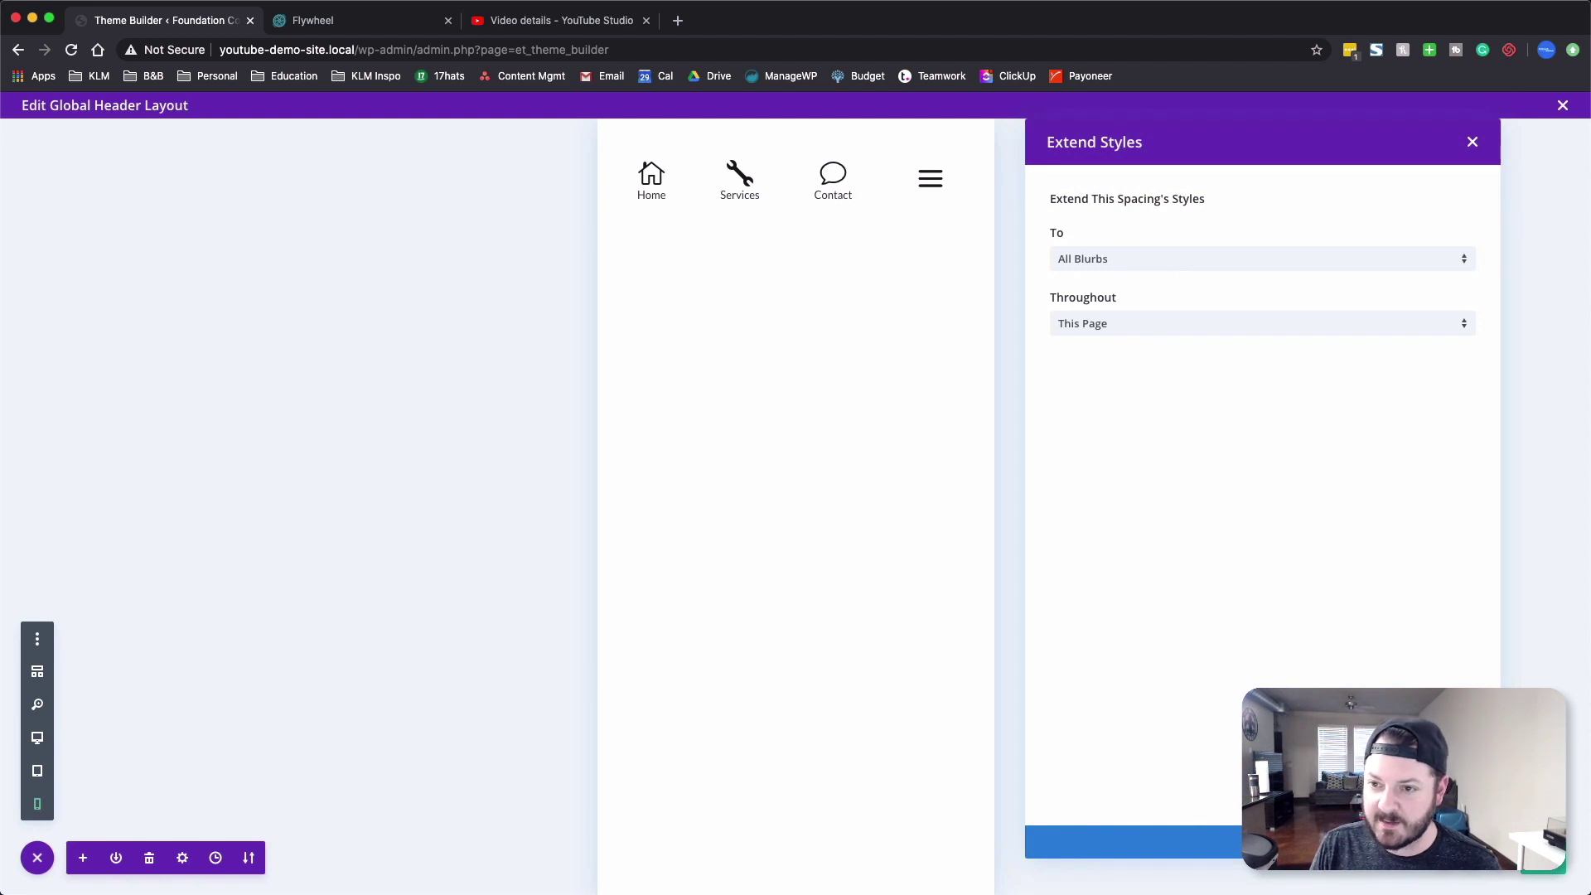
click(1262, 842)
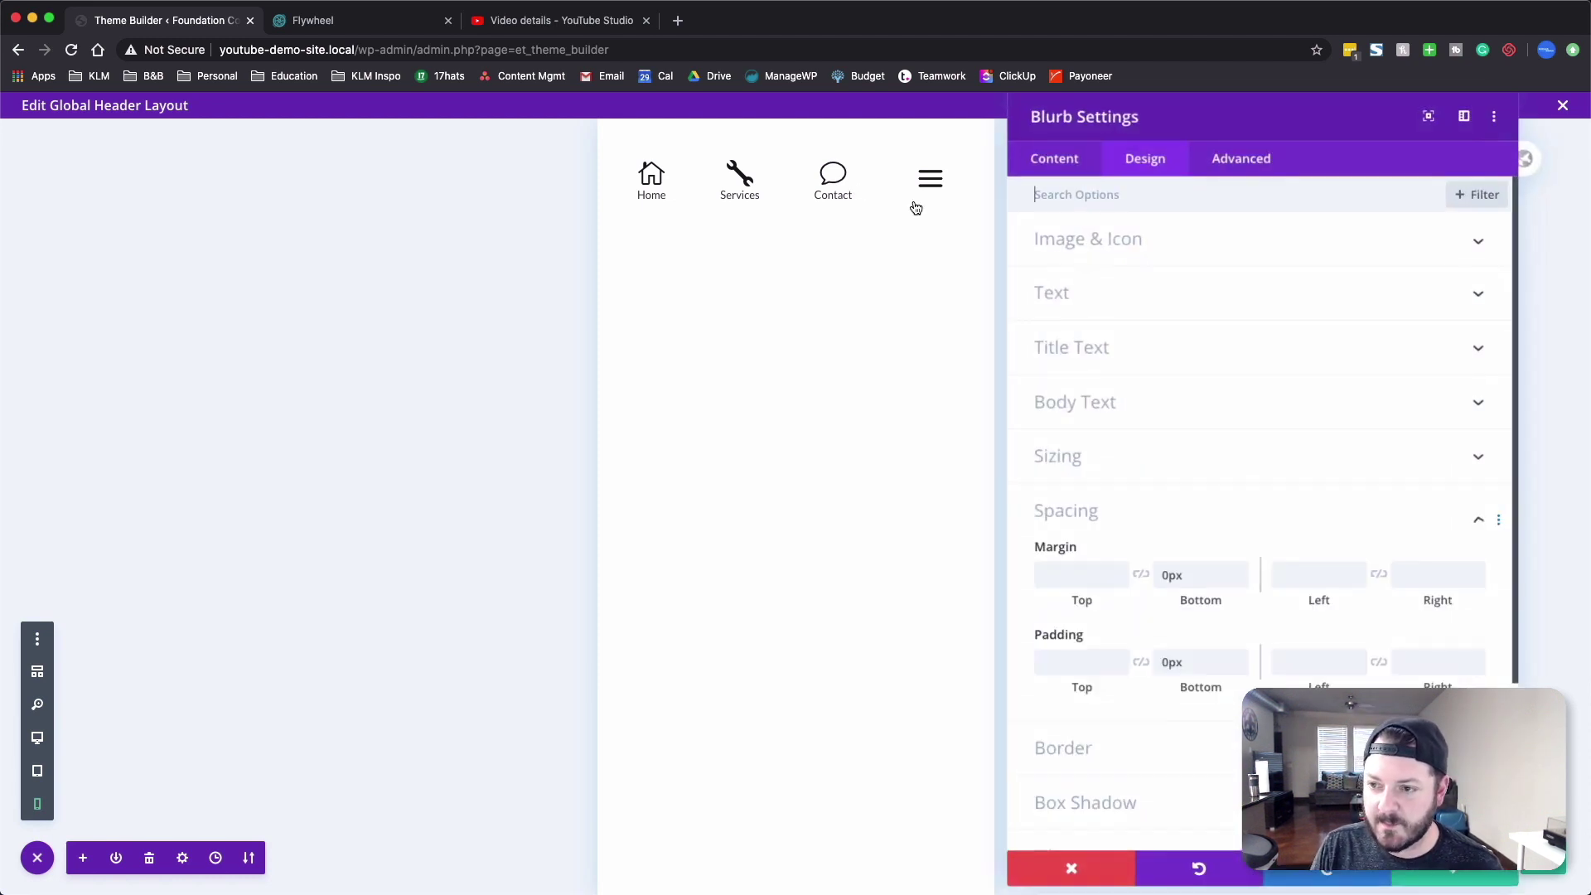
click(1441, 842)
- Set the Menu module's bottom margin and bottom padding to 0px and save the module
mouse_move(928, 174)
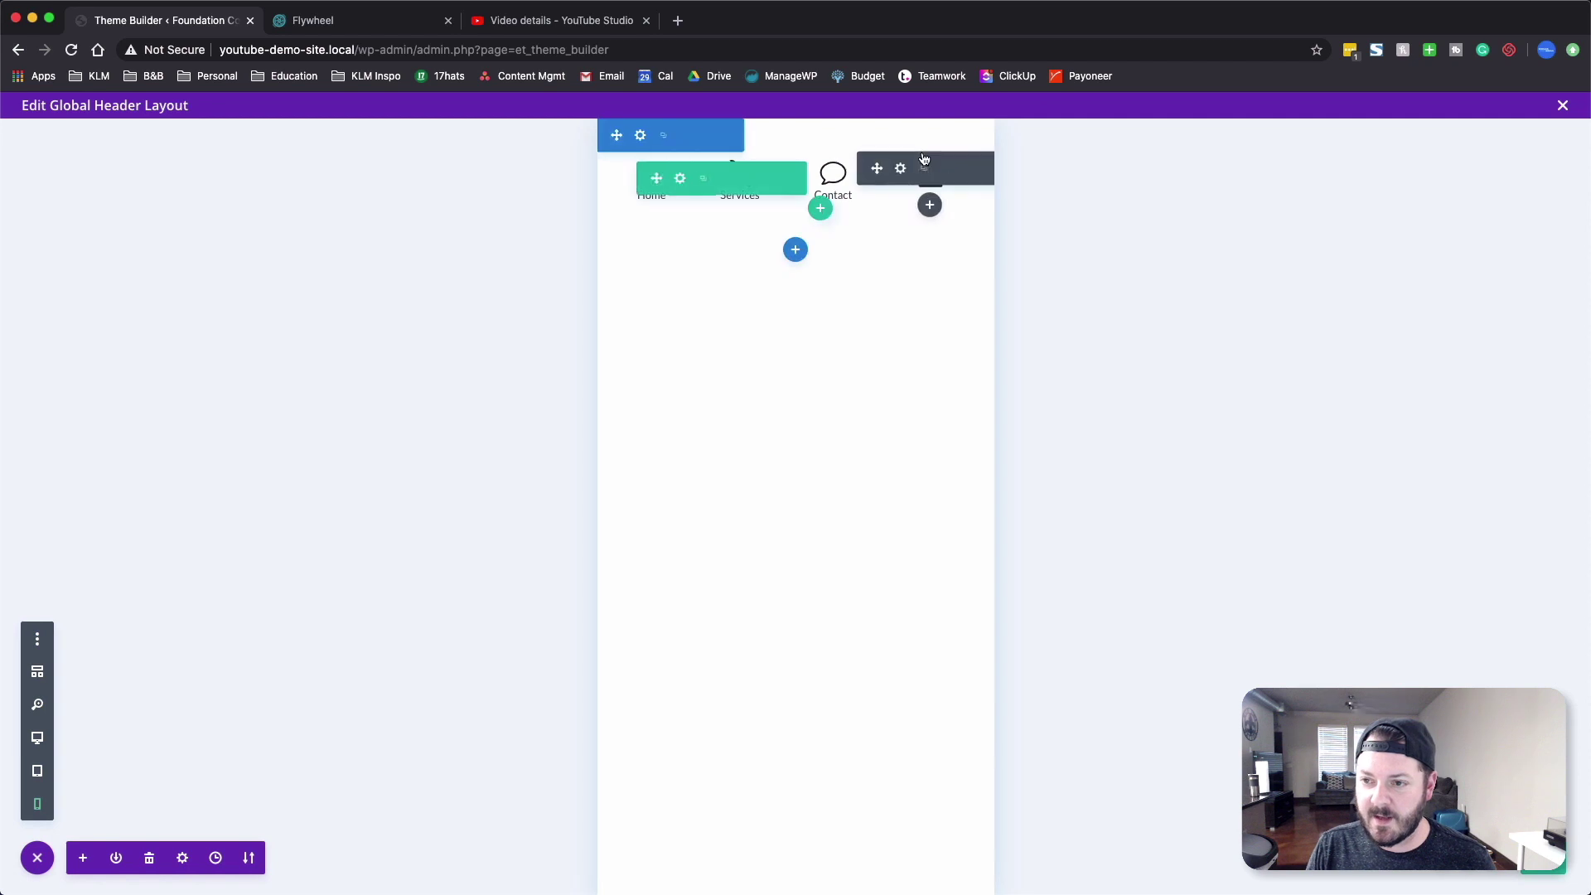
click(901, 170)
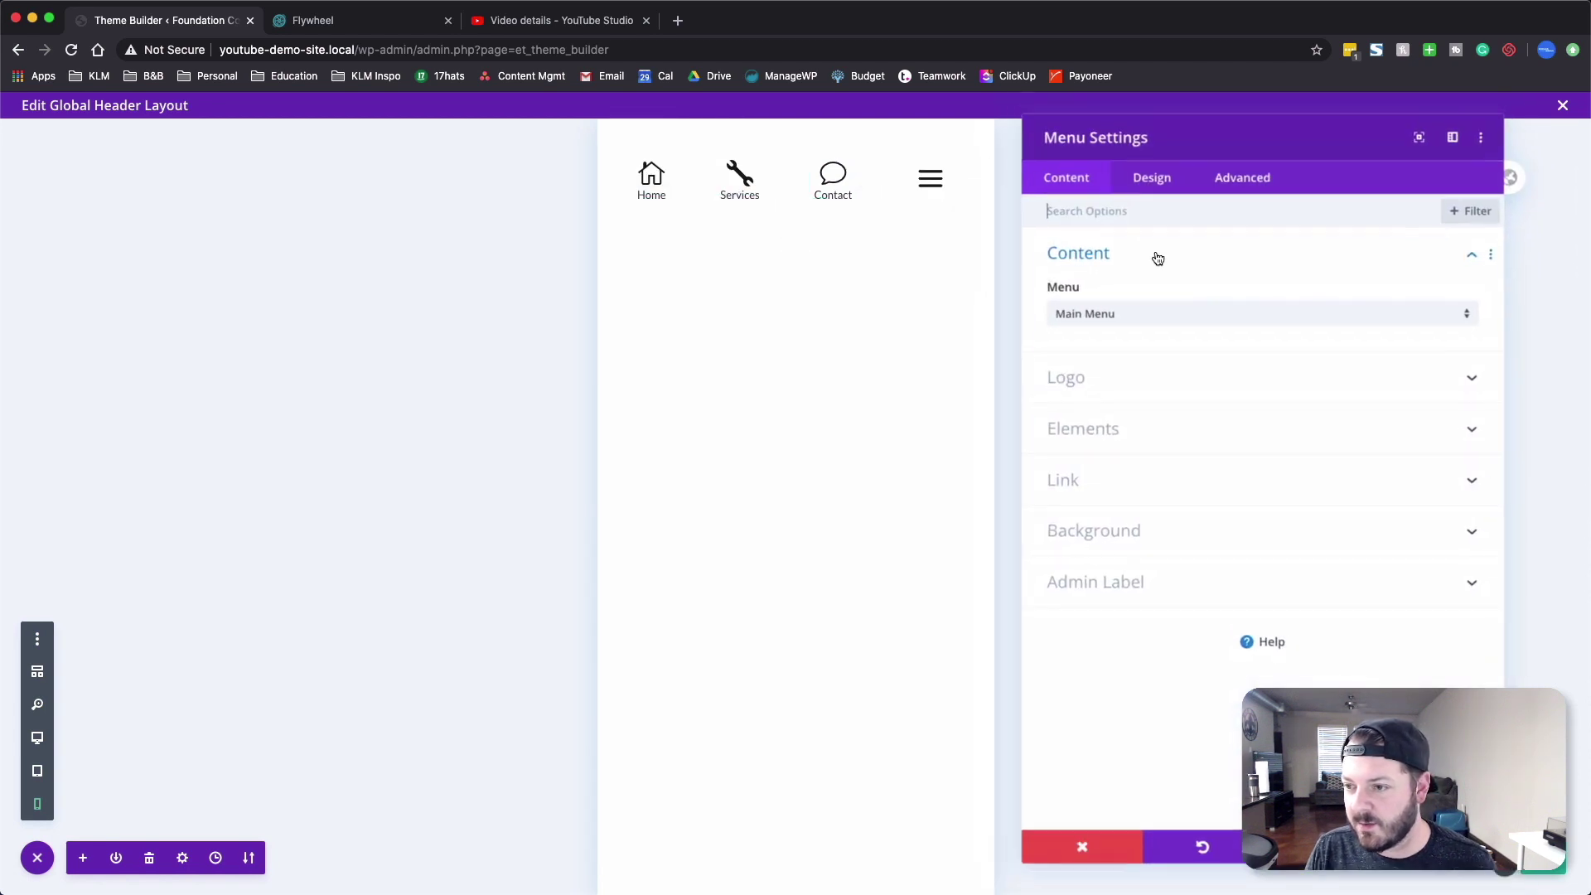
click(1146, 195)
click(1112, 560)
scroll(1161, 497, down, 3)
click(1200, 361)
text(0)
click(1208, 437)
text(0)
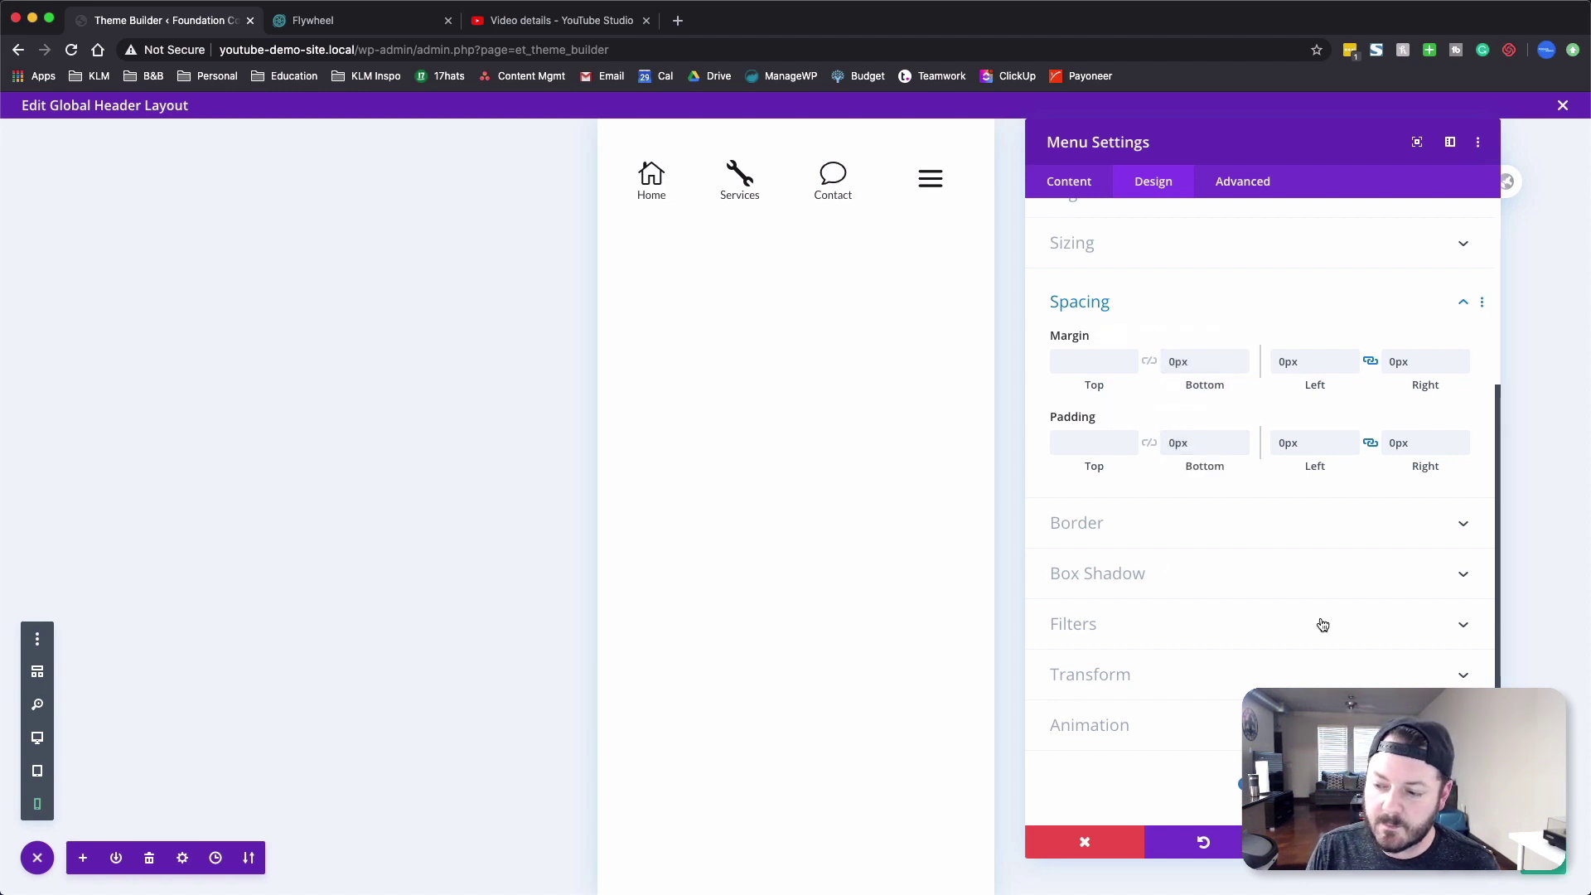
click(1442, 842)
- Set the header section's linked top and bottom padding to 15px
mouse_move(837, 189)
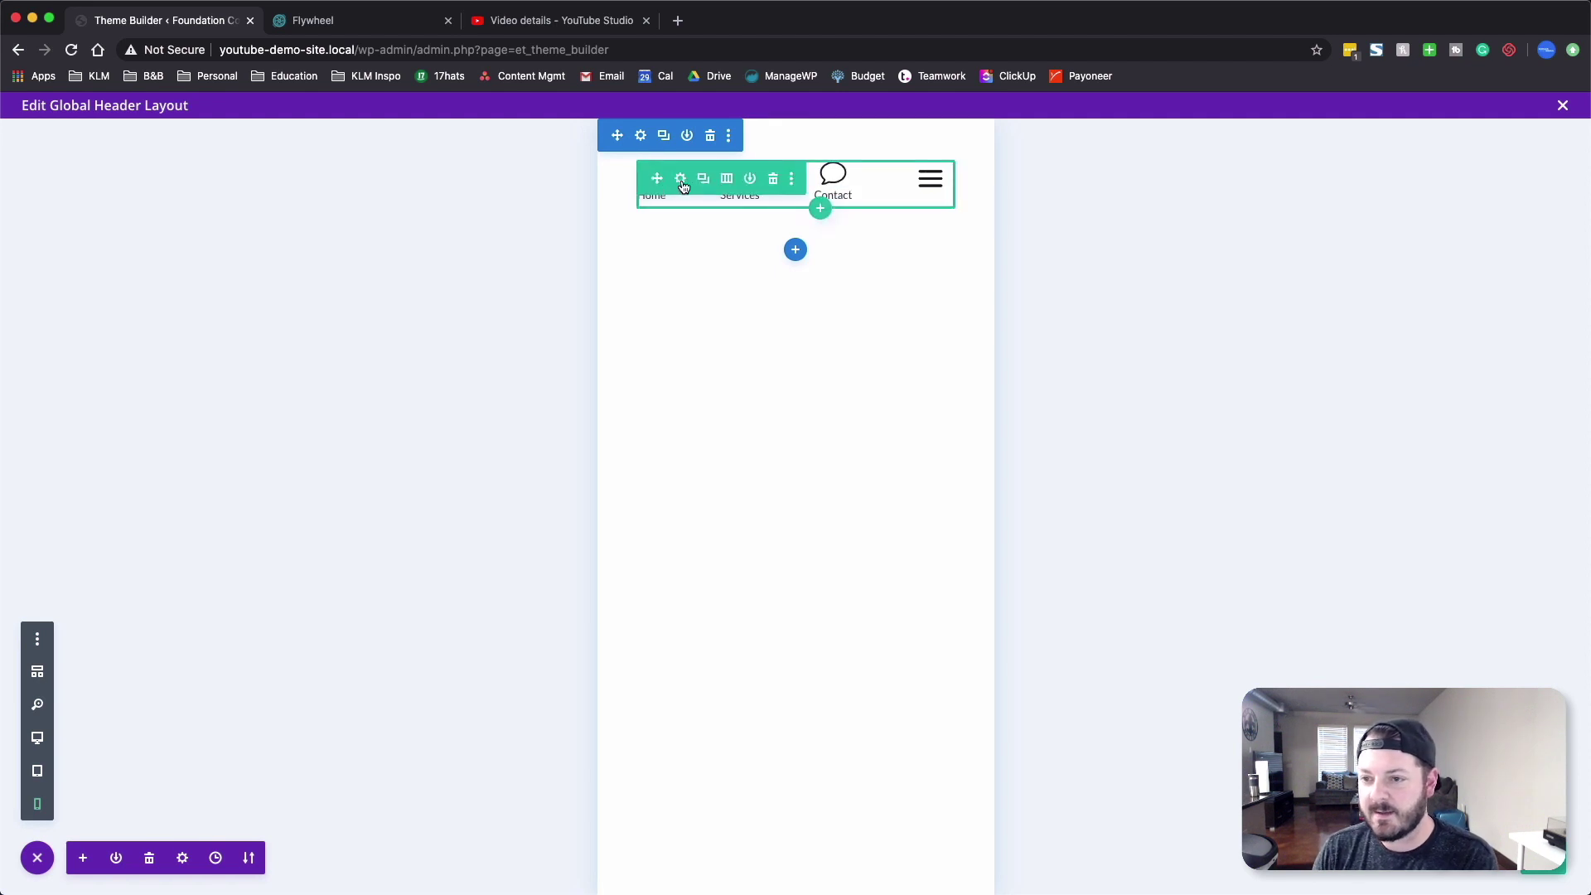
click(640, 138)
click(1154, 182)
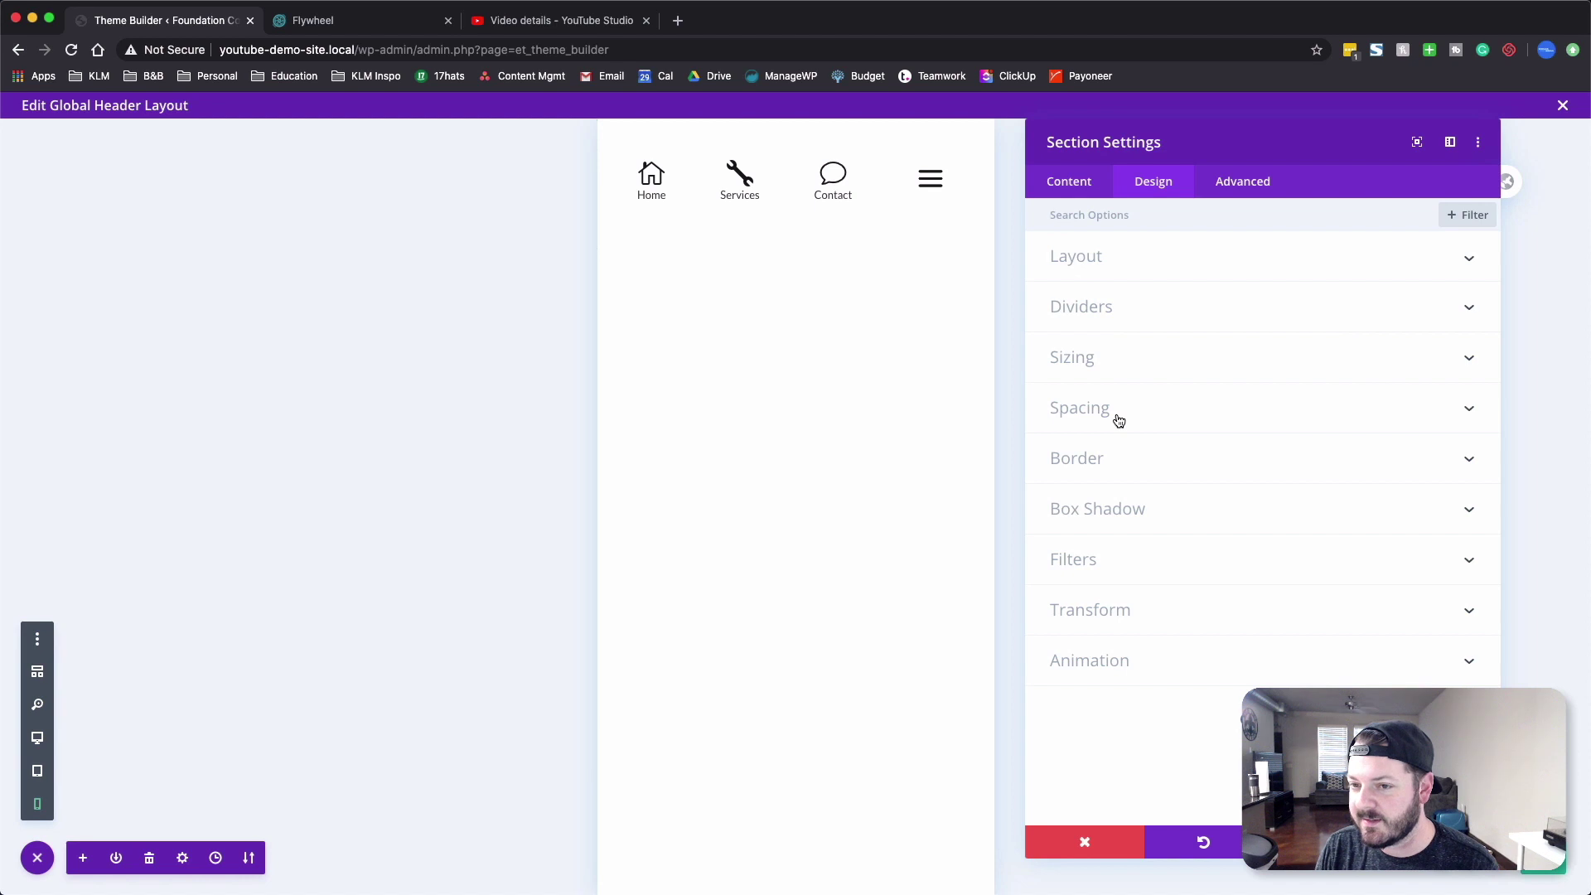
click(1119, 421)
click(1080, 452)
text(10px)
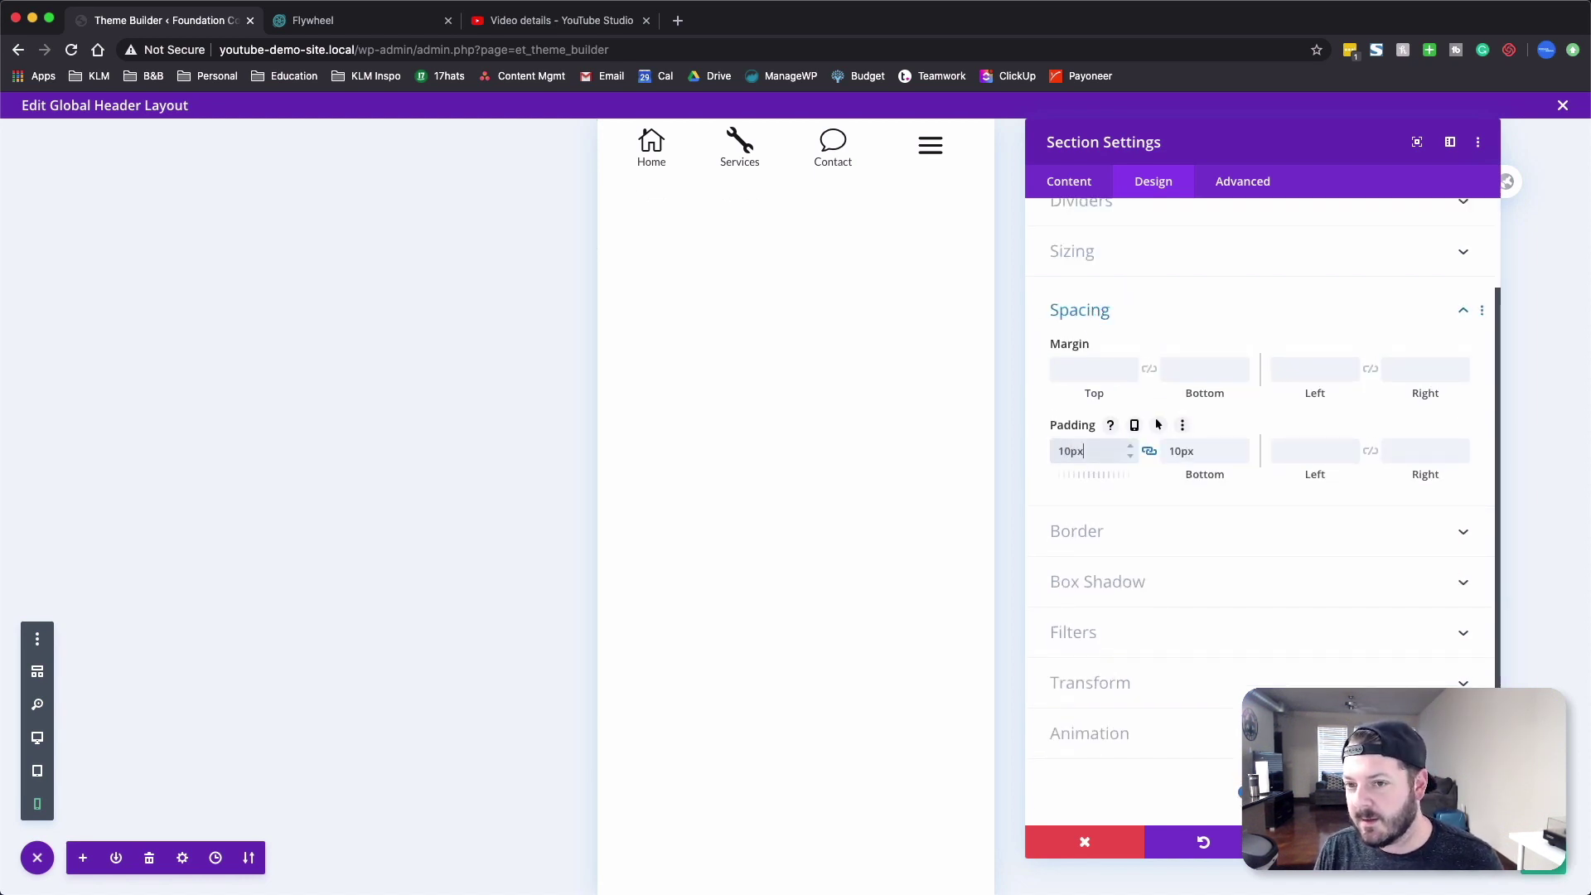
click(1130, 445)
click(1131, 445)
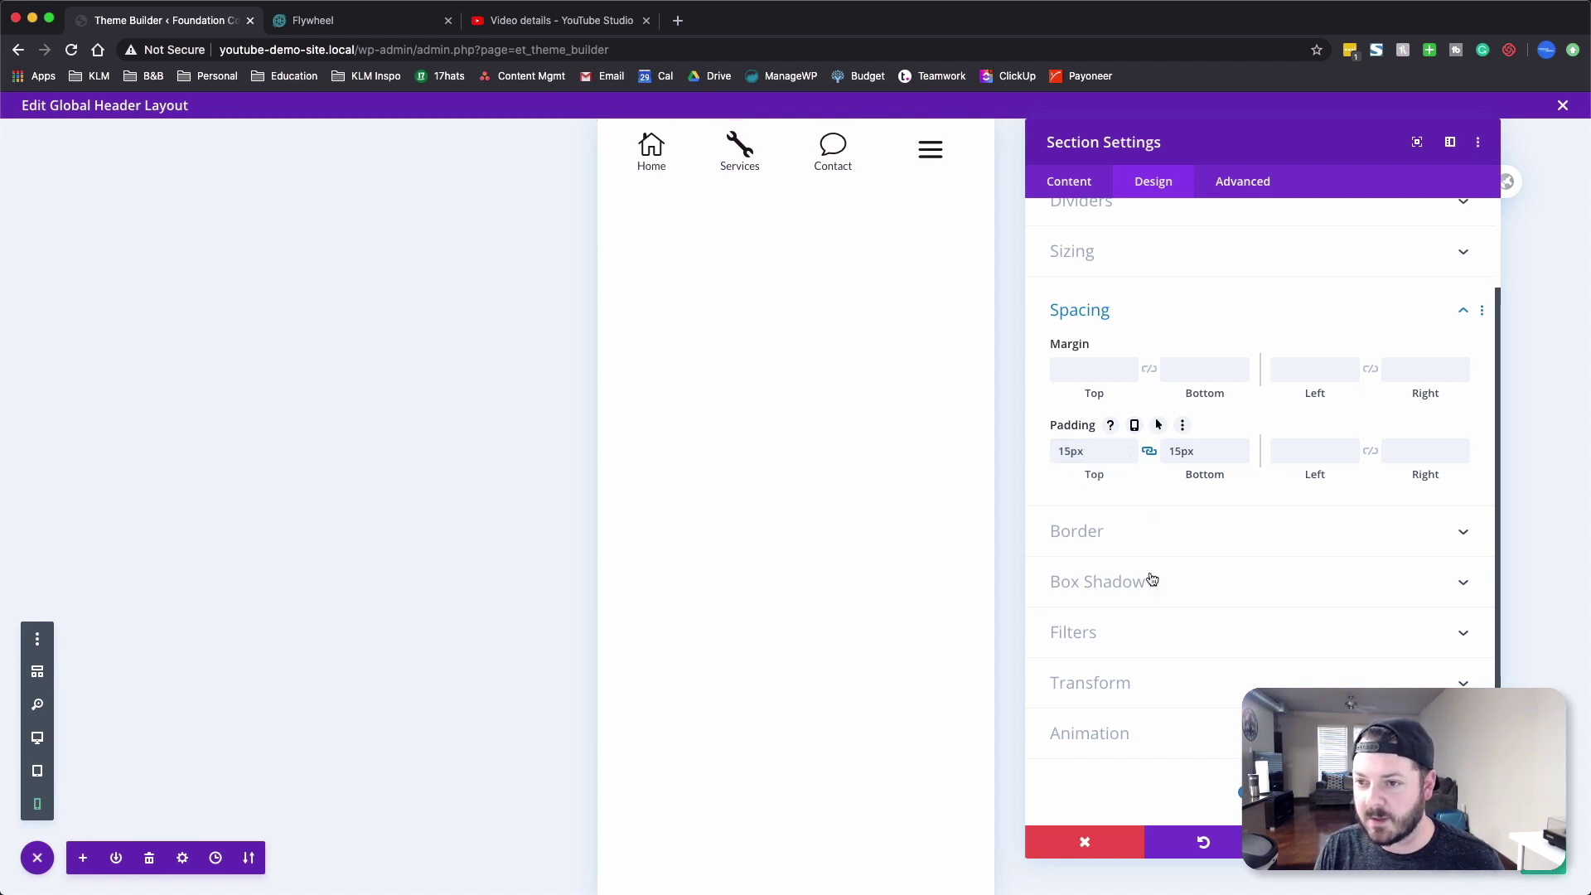
- Save the header section's padding, give the section the saved light grey background color, and save it again
click(1442, 842)
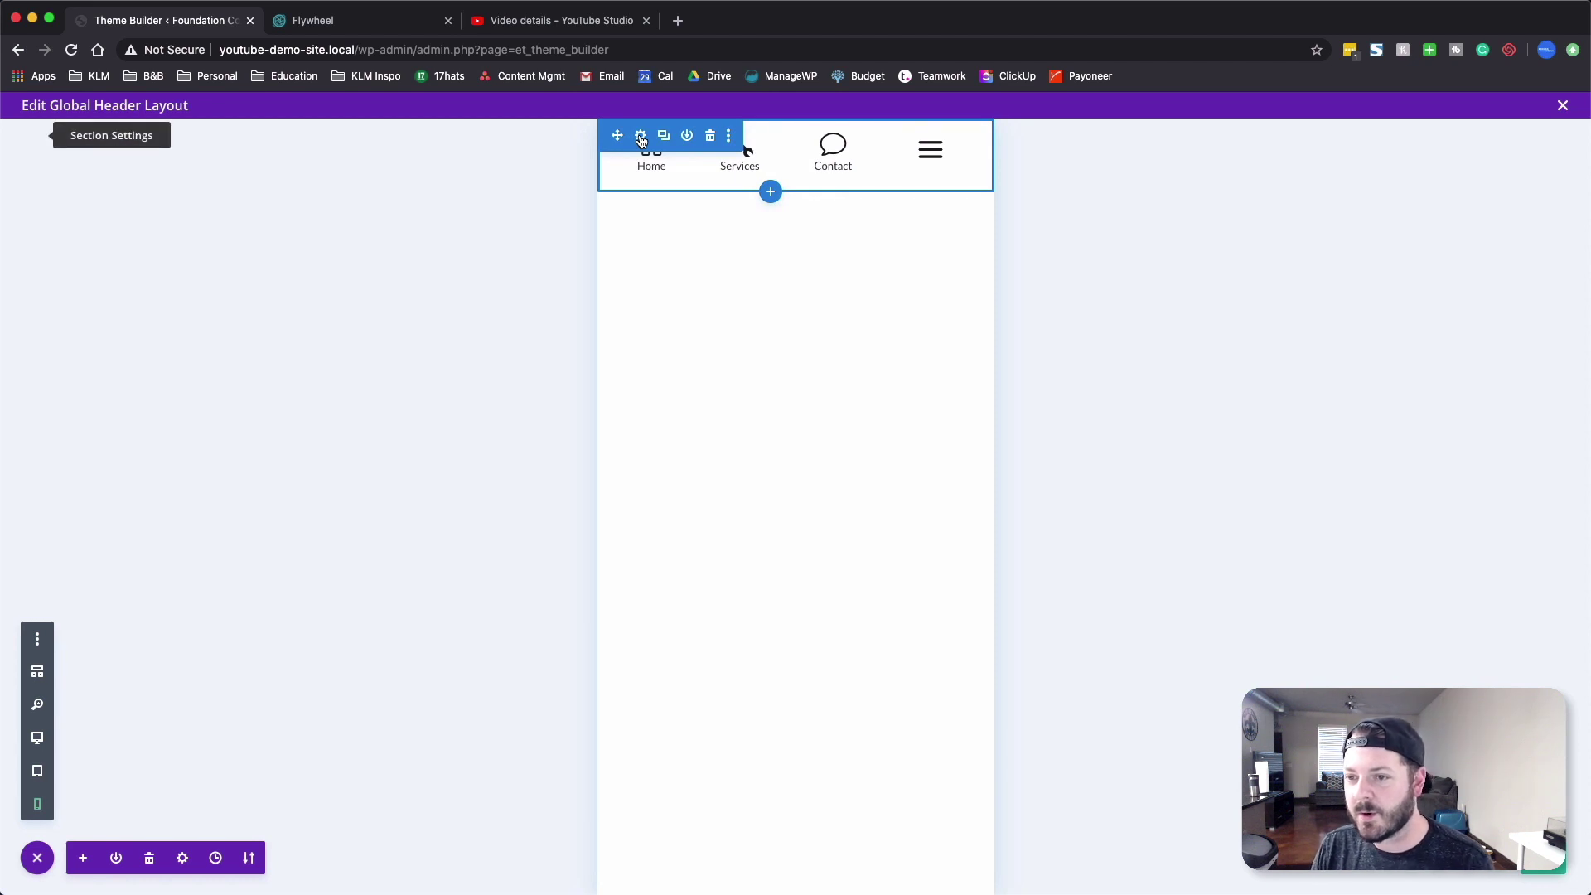
click(647, 145)
click(1098, 314)
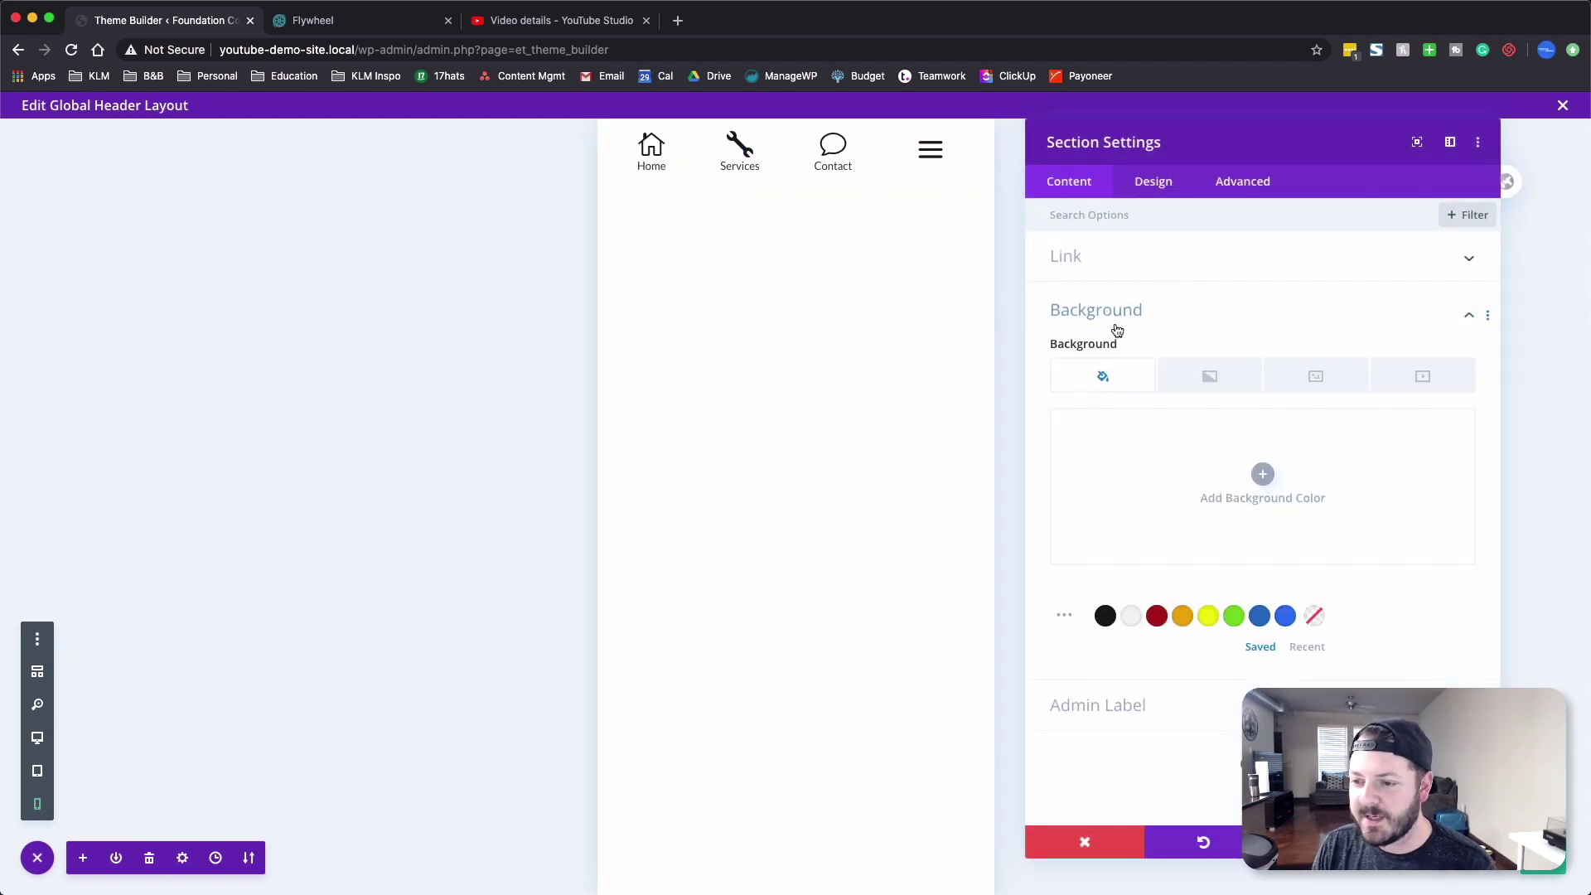
click(1131, 597)
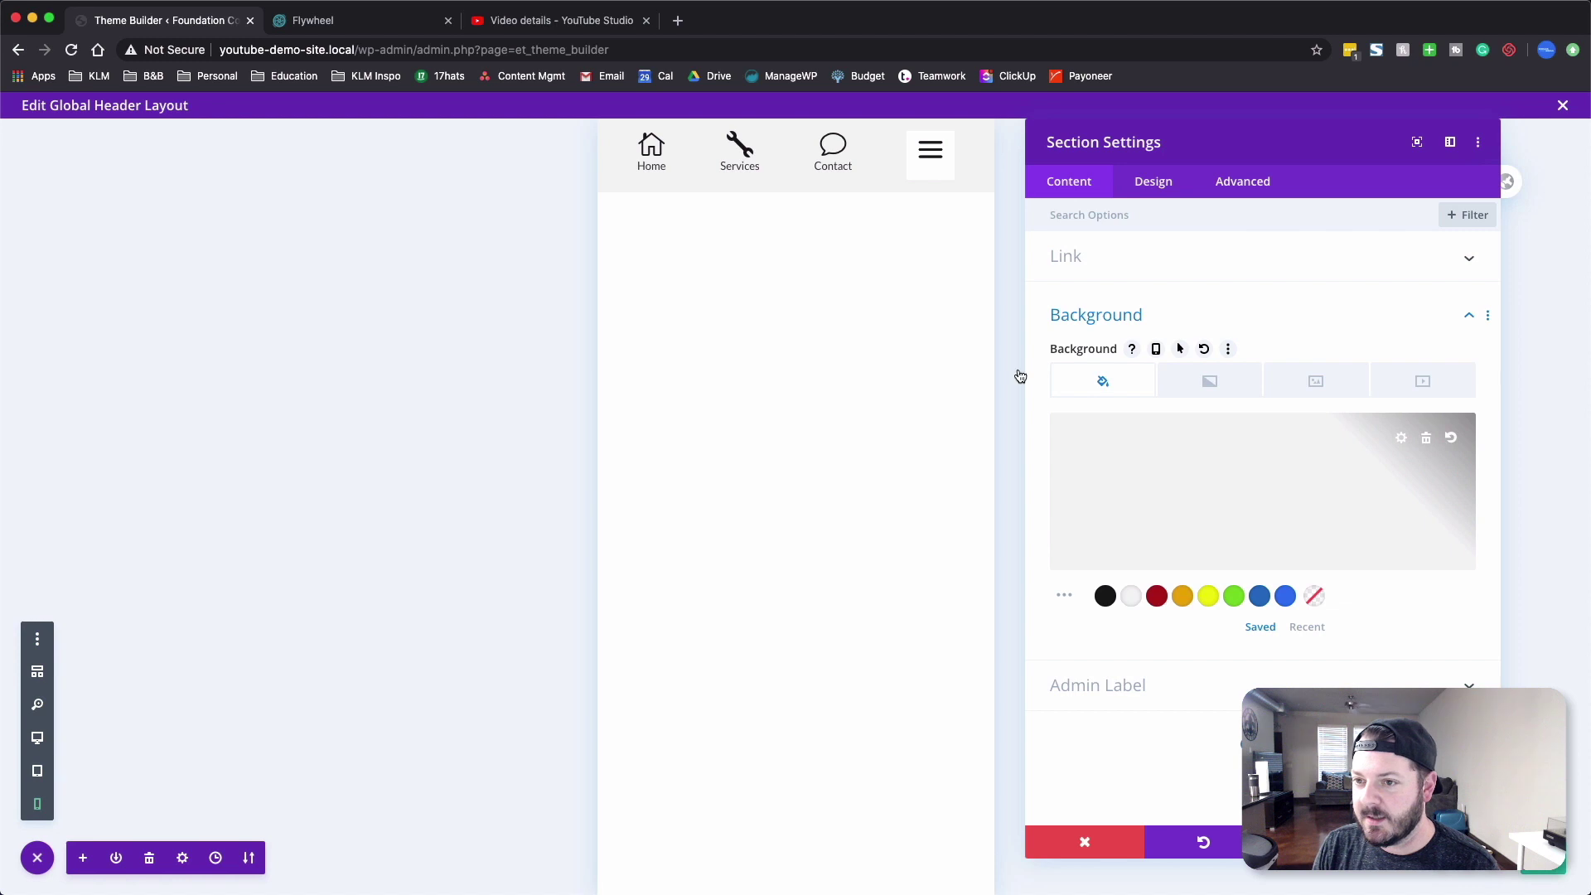
click(1441, 842)
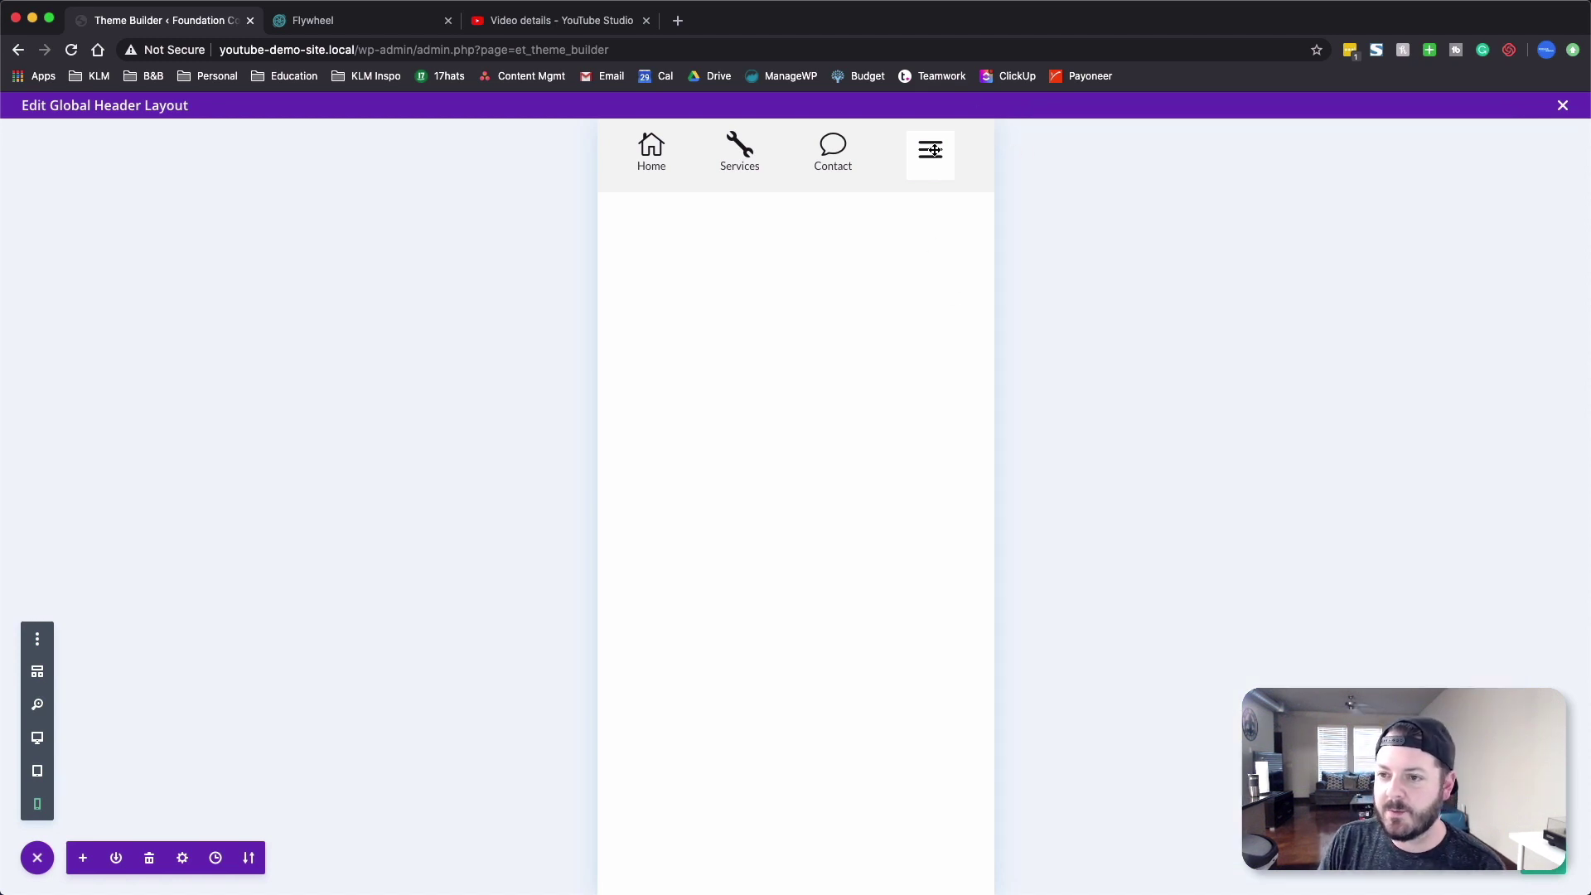
- Make the Menu module's background transparent, save the module, and return to the phone preview
mouse_move(933, 148)
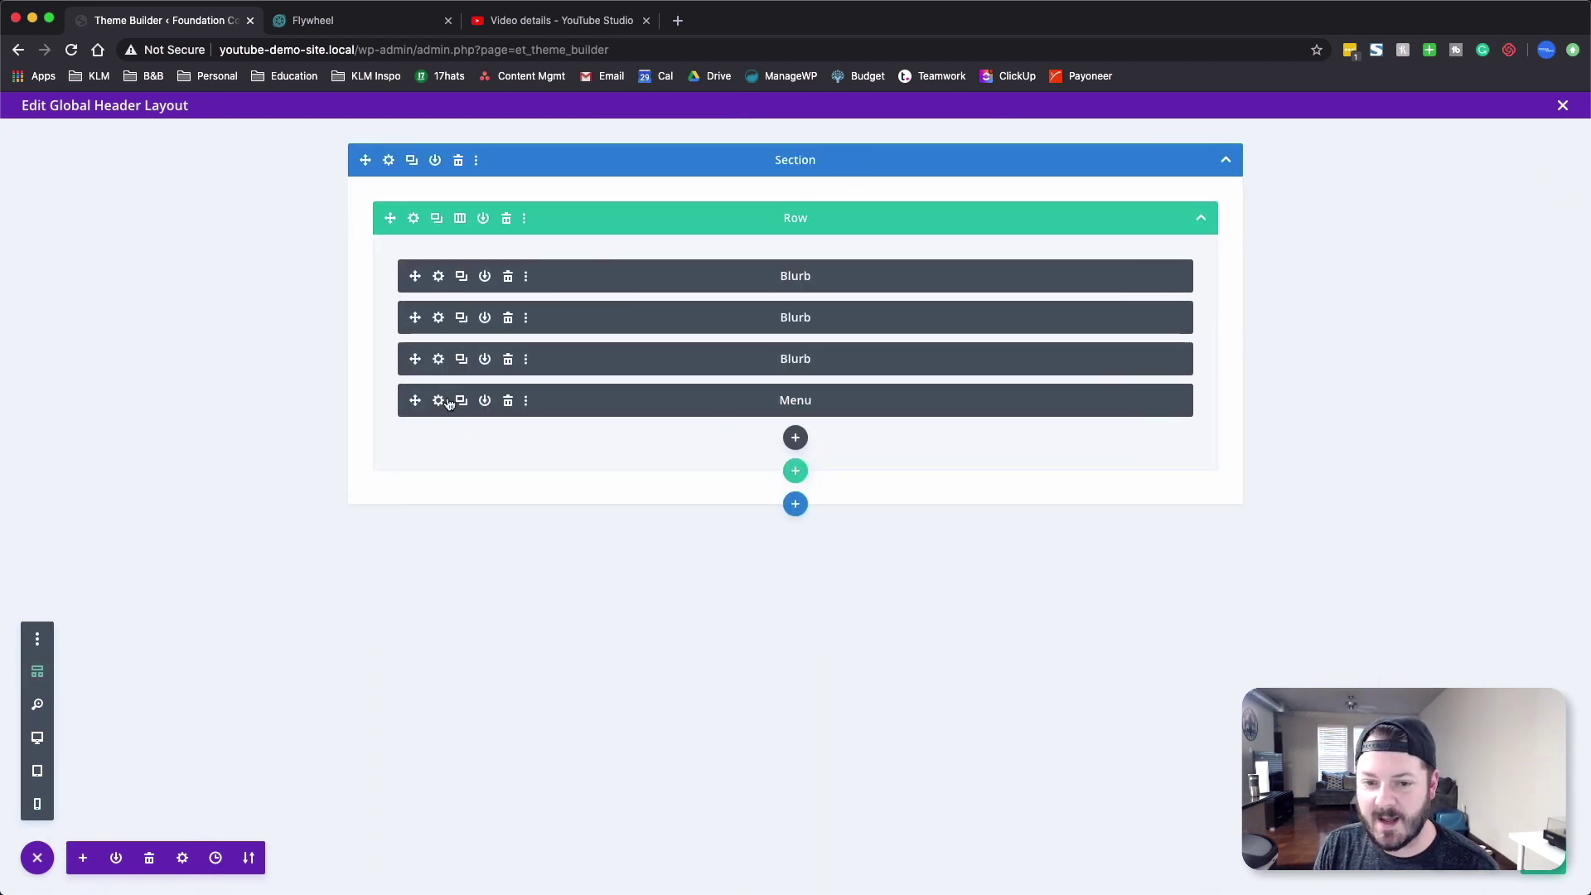
click(439, 401)
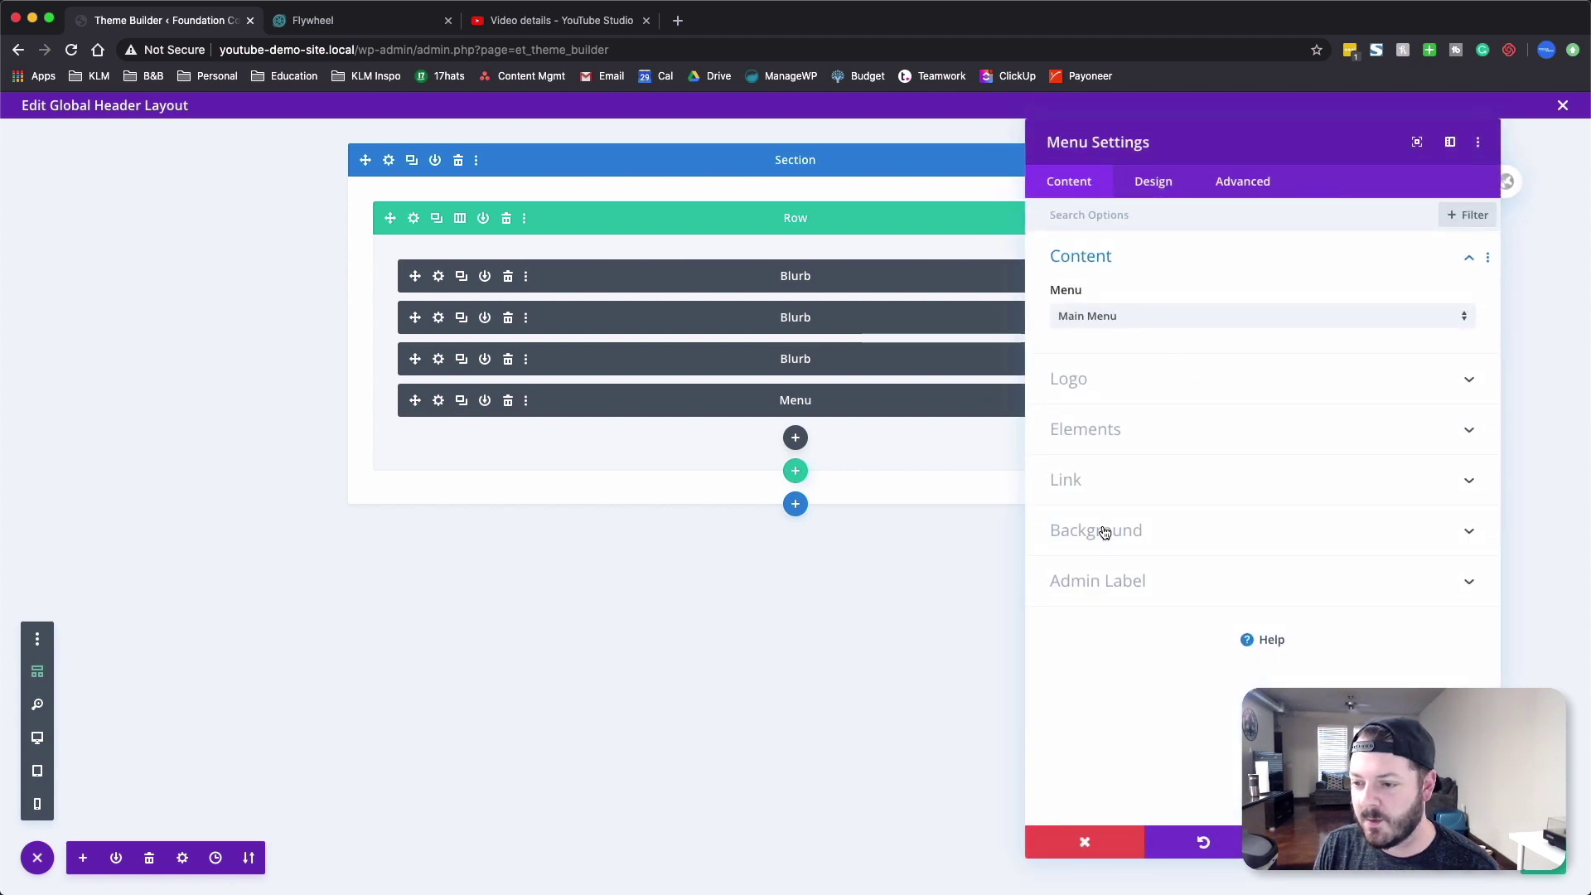
click(1105, 531)
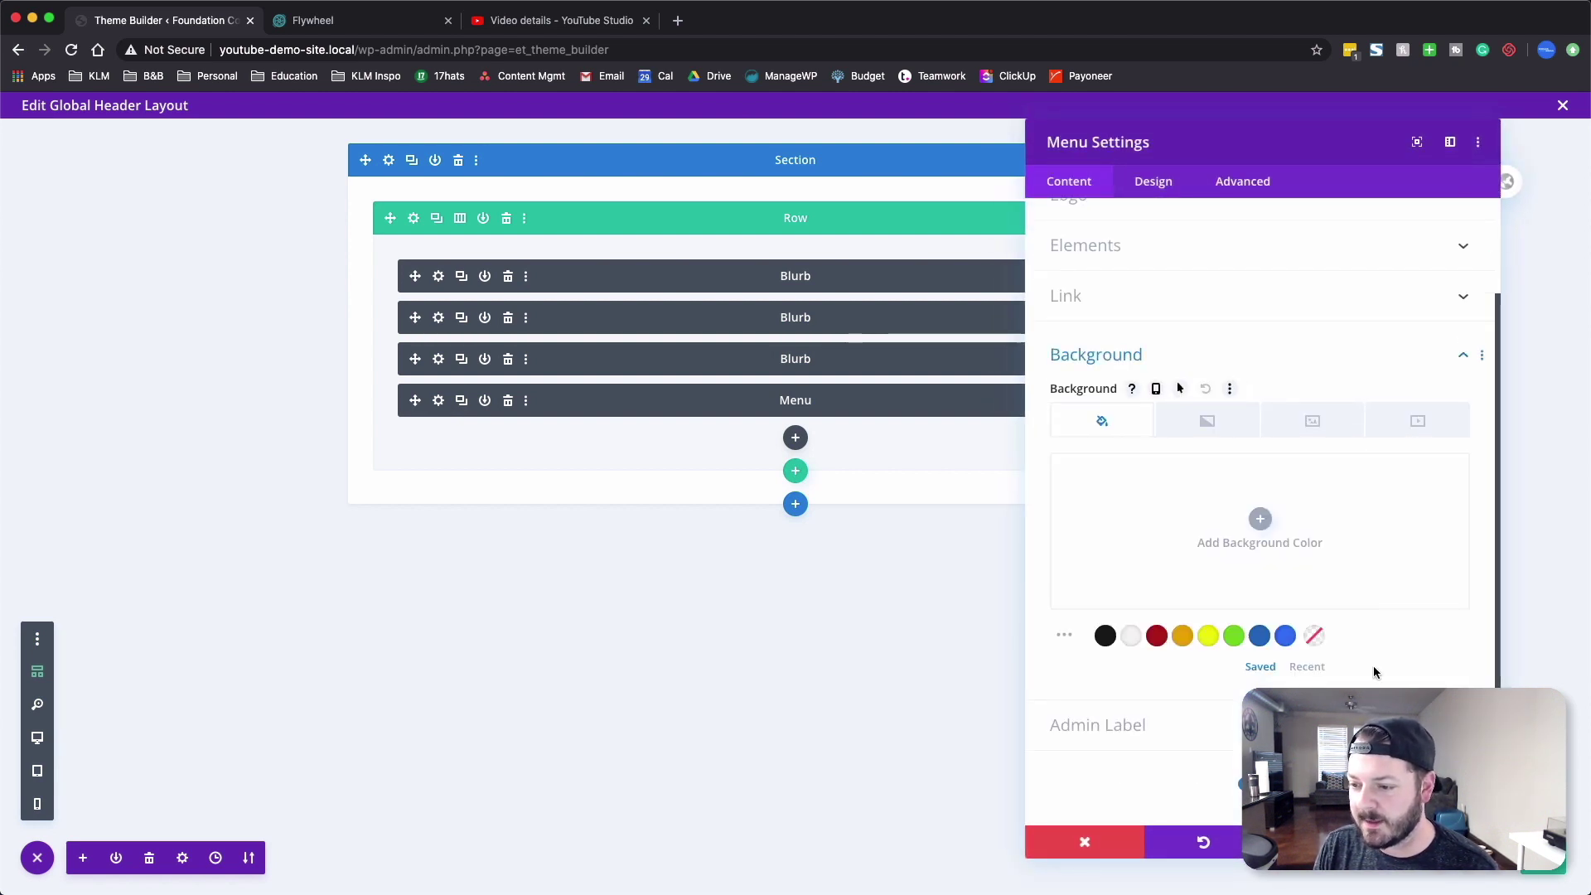
click(1441, 842)
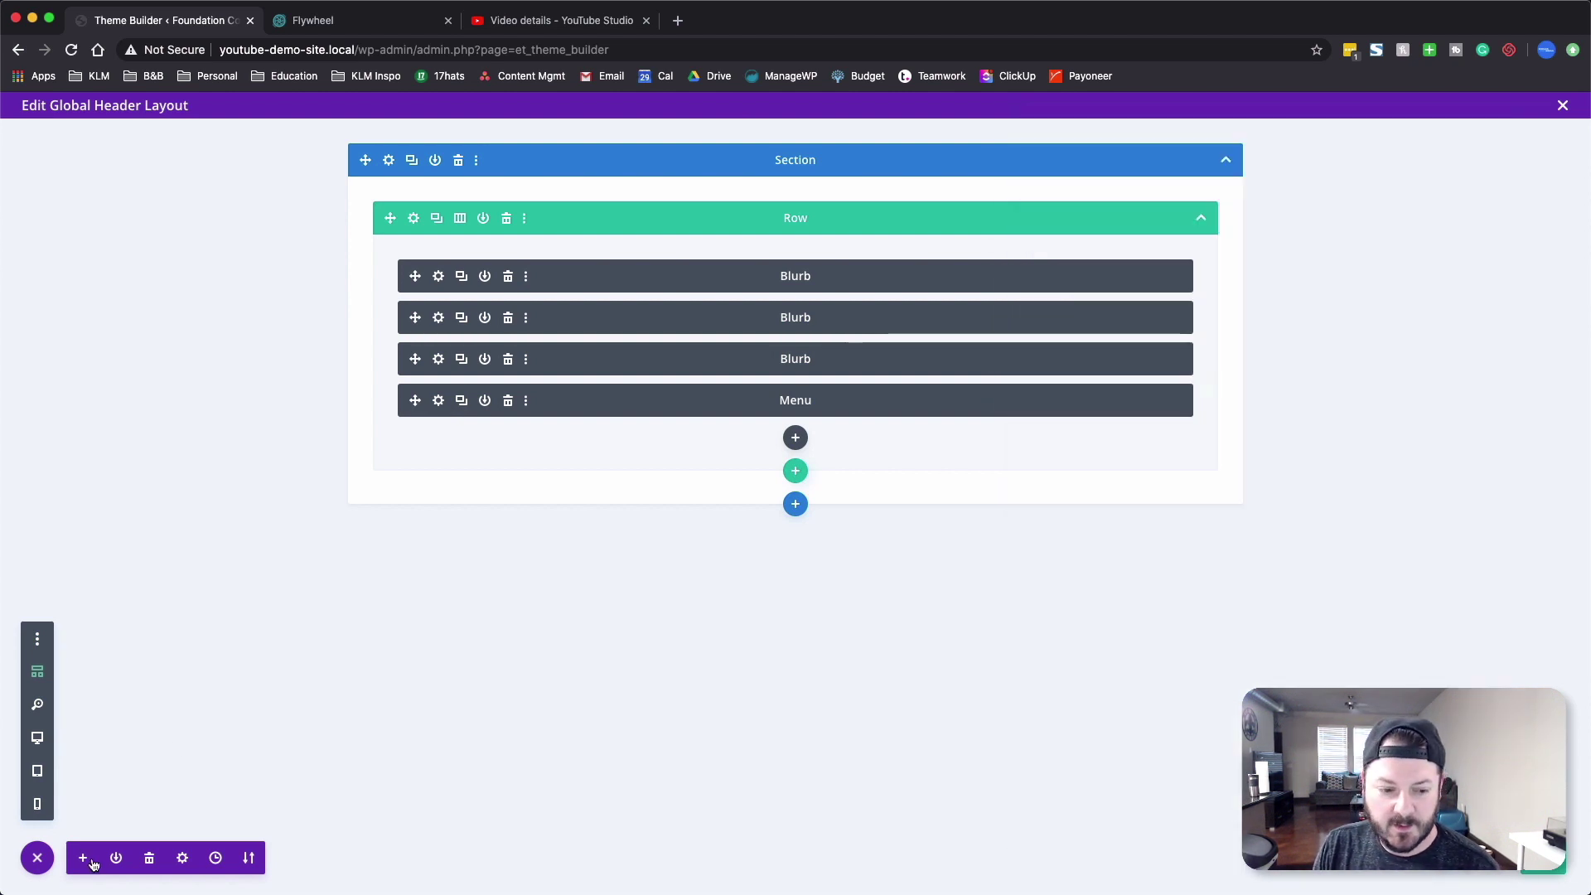
click(37, 803)
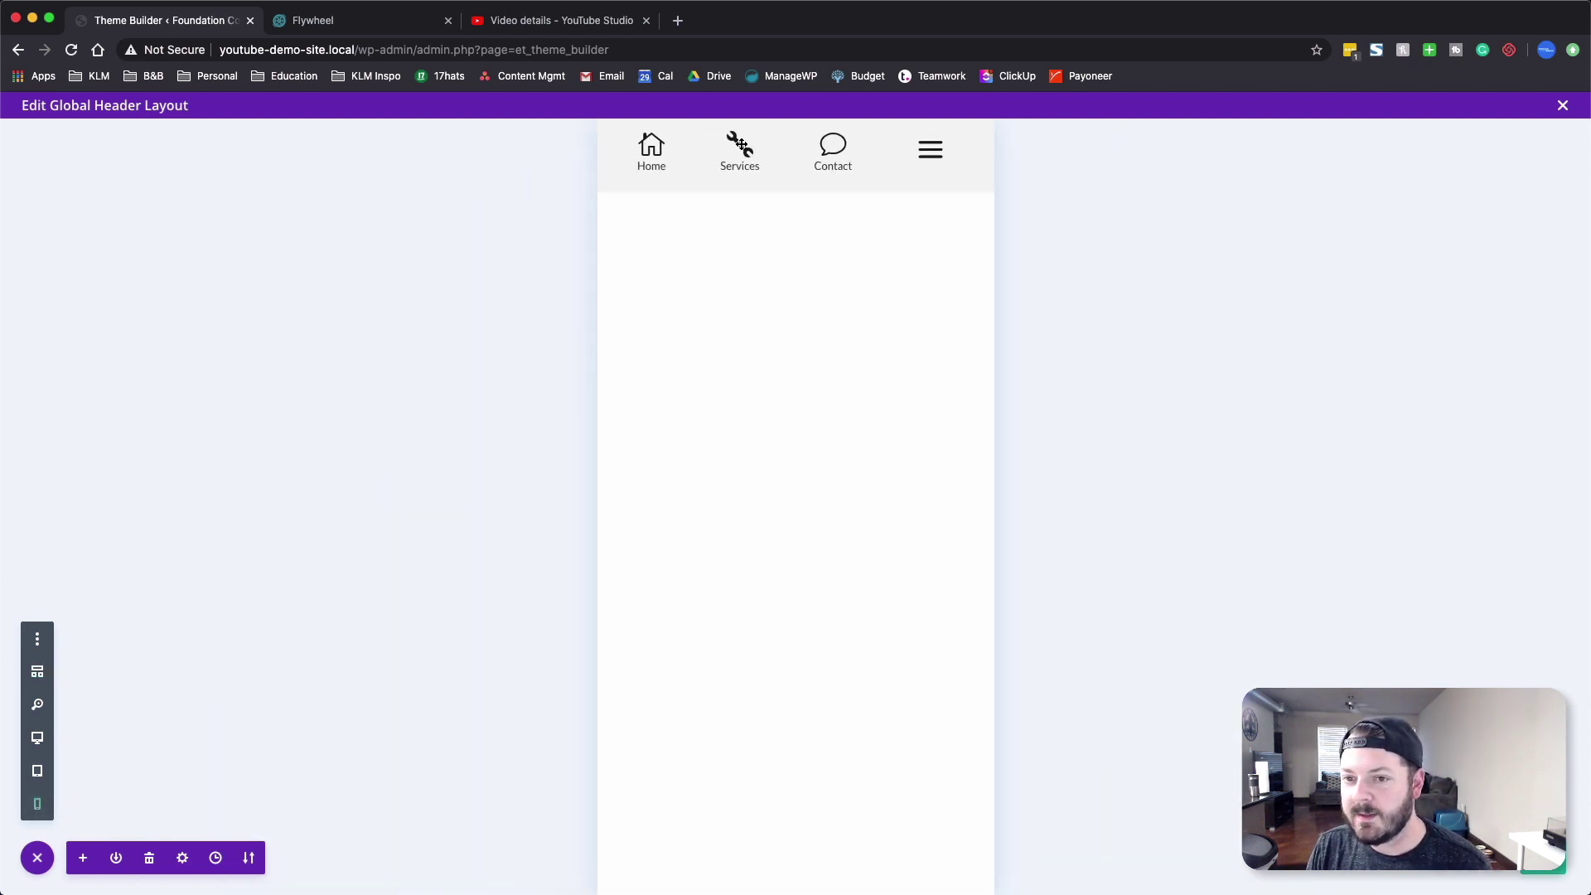
- Unlink the header section's top and bottom padding, reduce the bottom padding slightly, and save the section
mouse_move(677, 153)
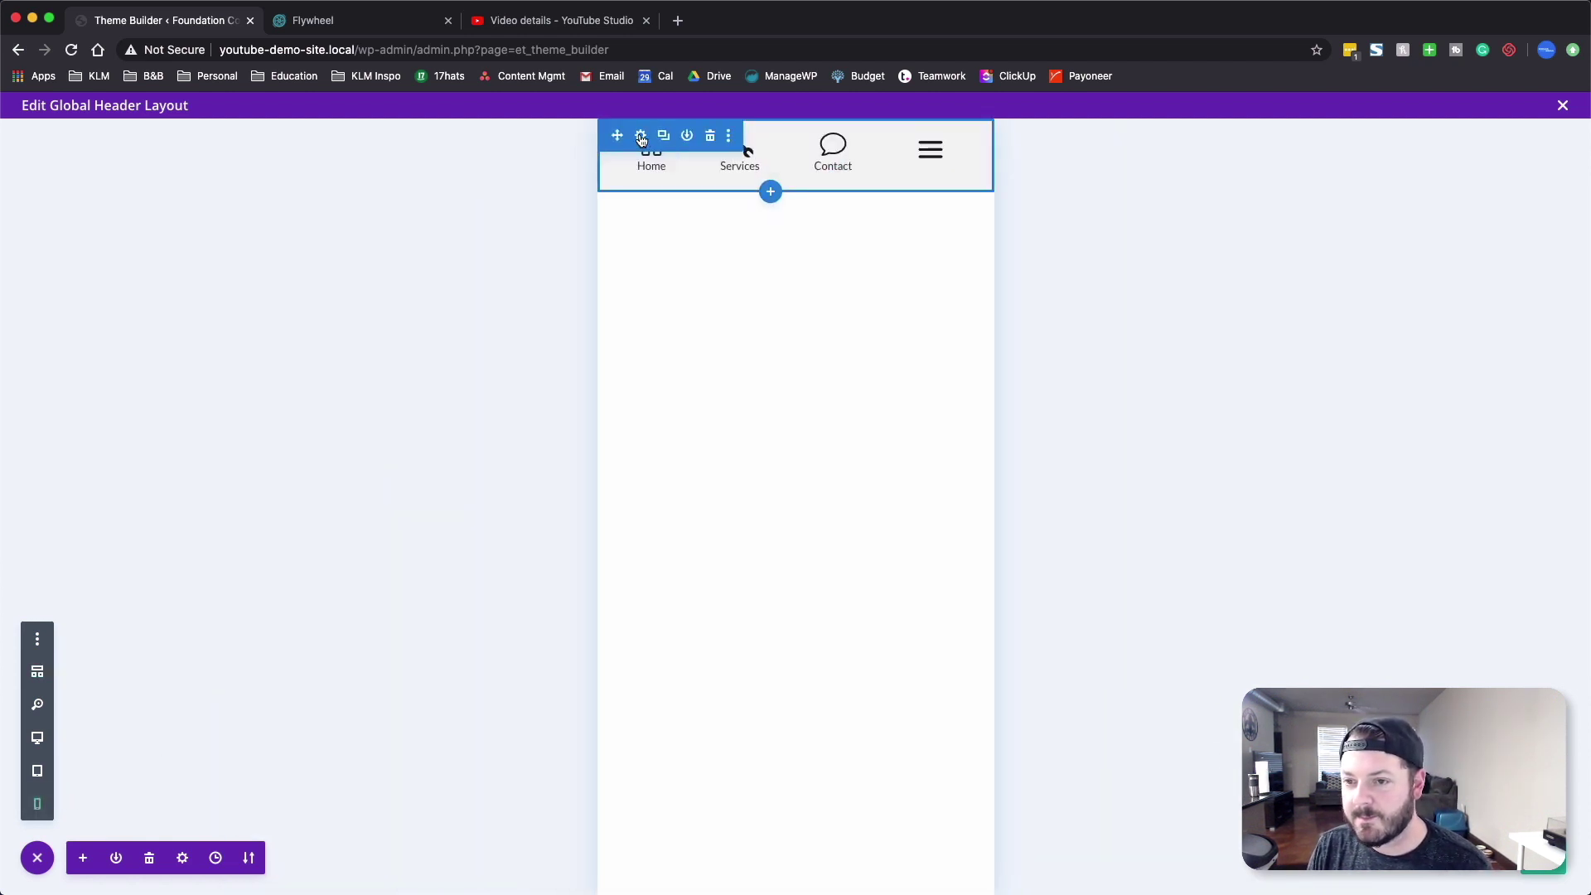
click(640, 137)
click(1153, 180)
click(1111, 406)
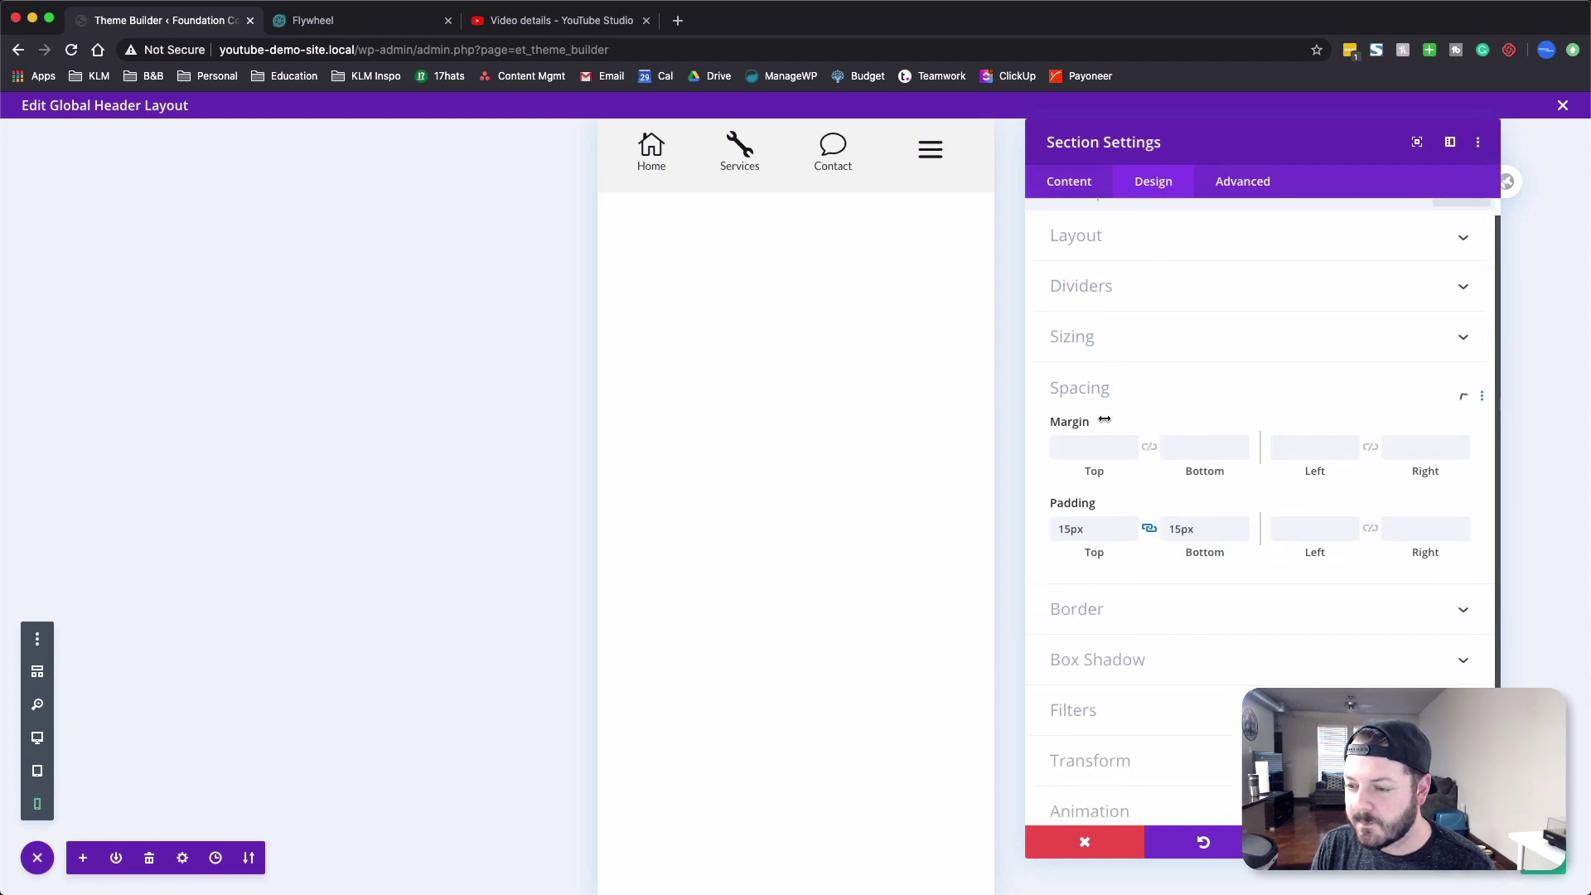
scroll(1106, 423, down, 2)
click(1148, 443)
click(1243, 449)
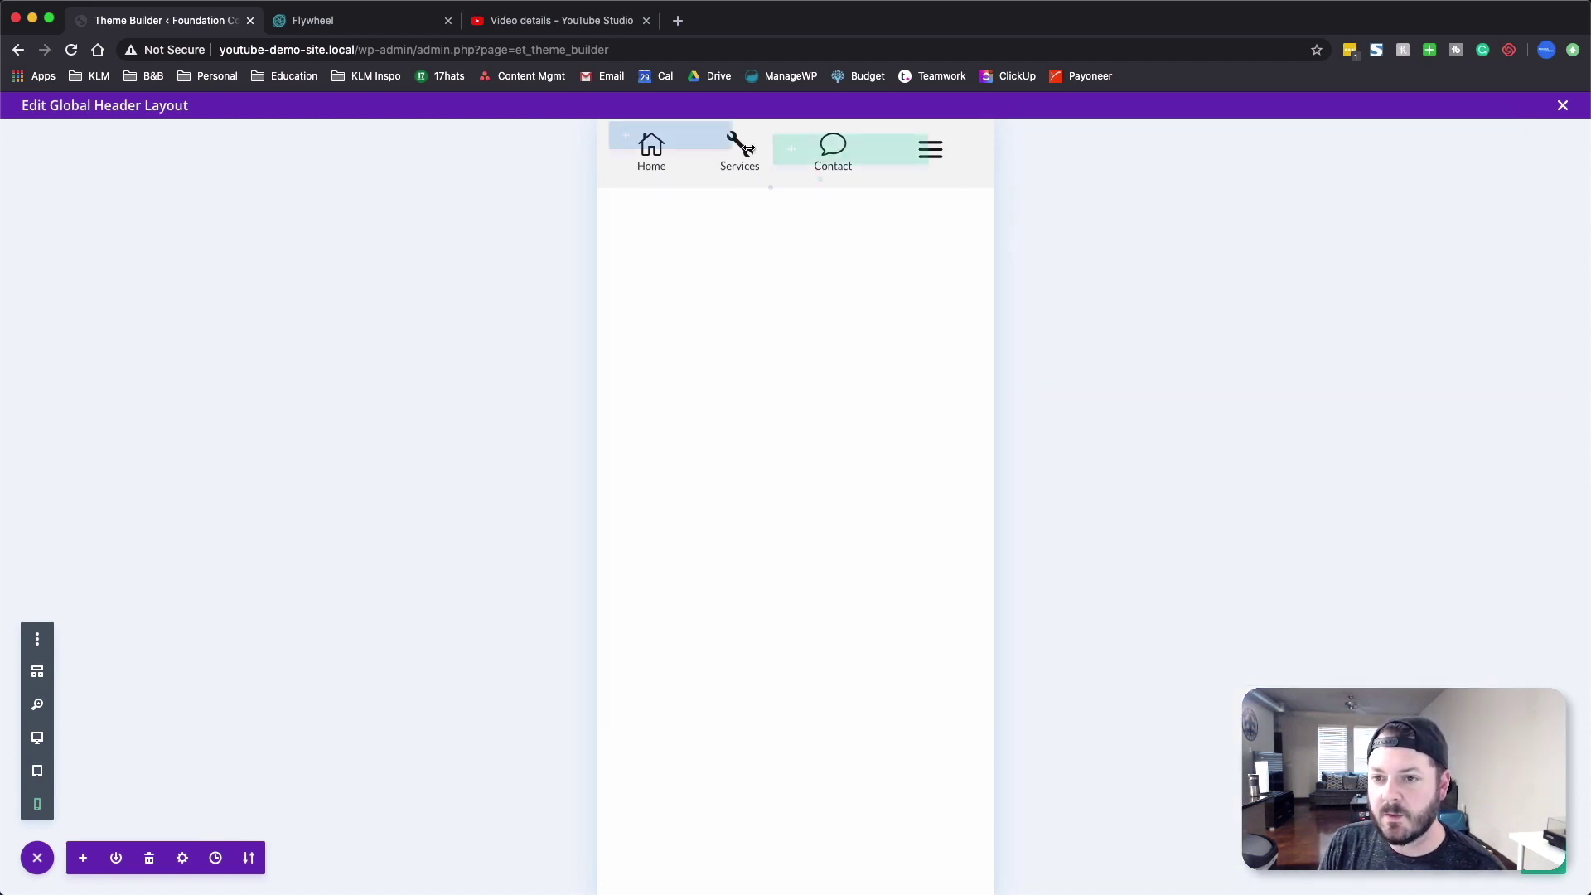
- Add align-items:center; to the Main Element custom CSS of the header row's column and save the row
click(810, 149)
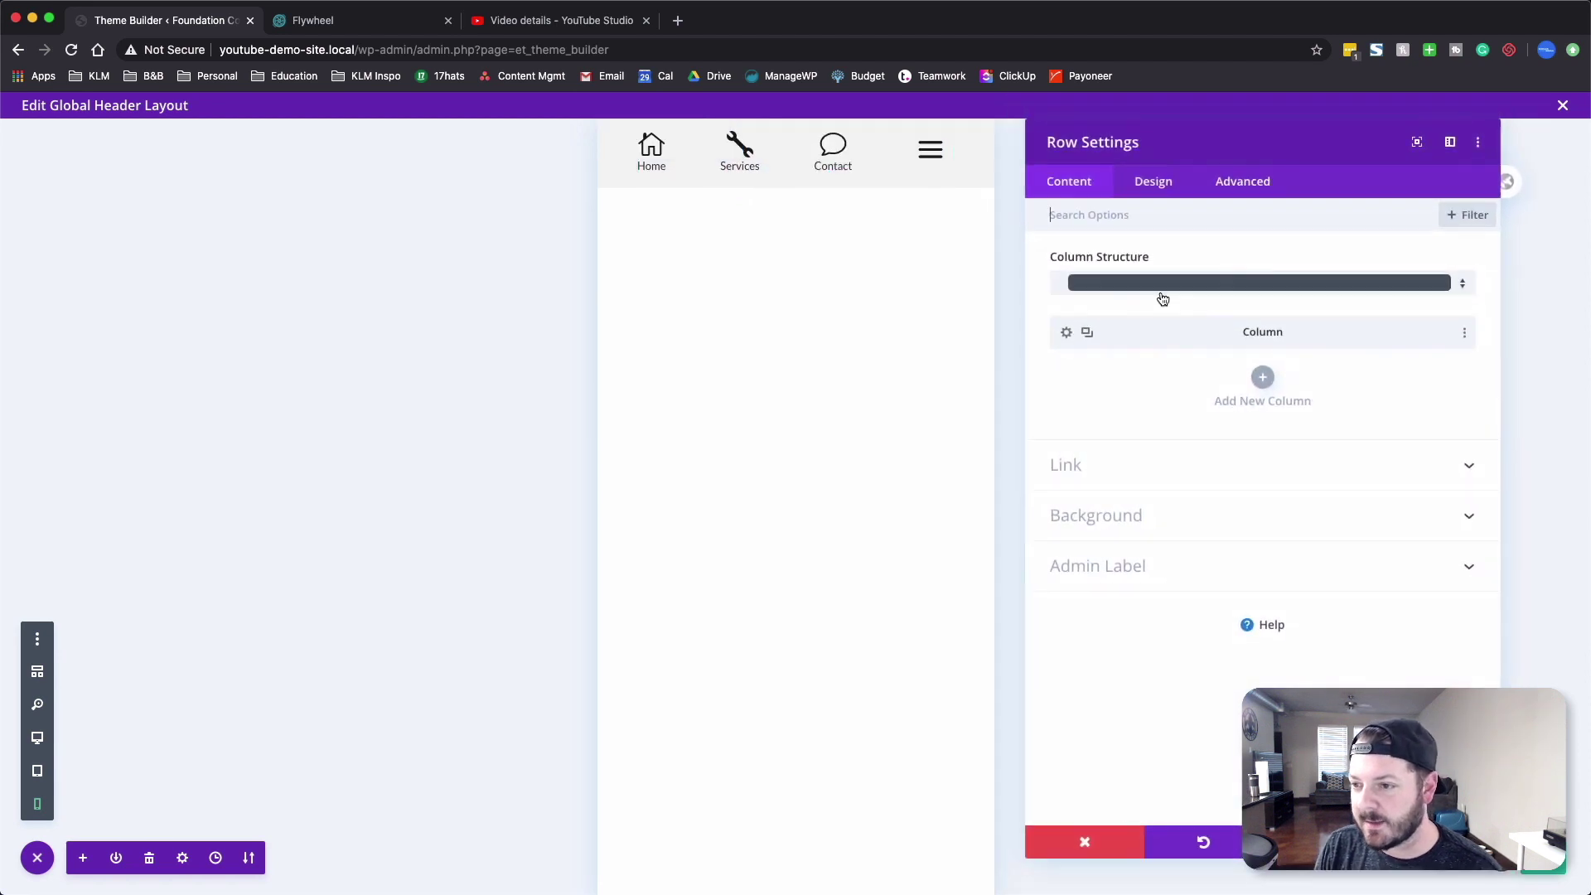
click(1069, 333)
click(1243, 181)
click(1094, 308)
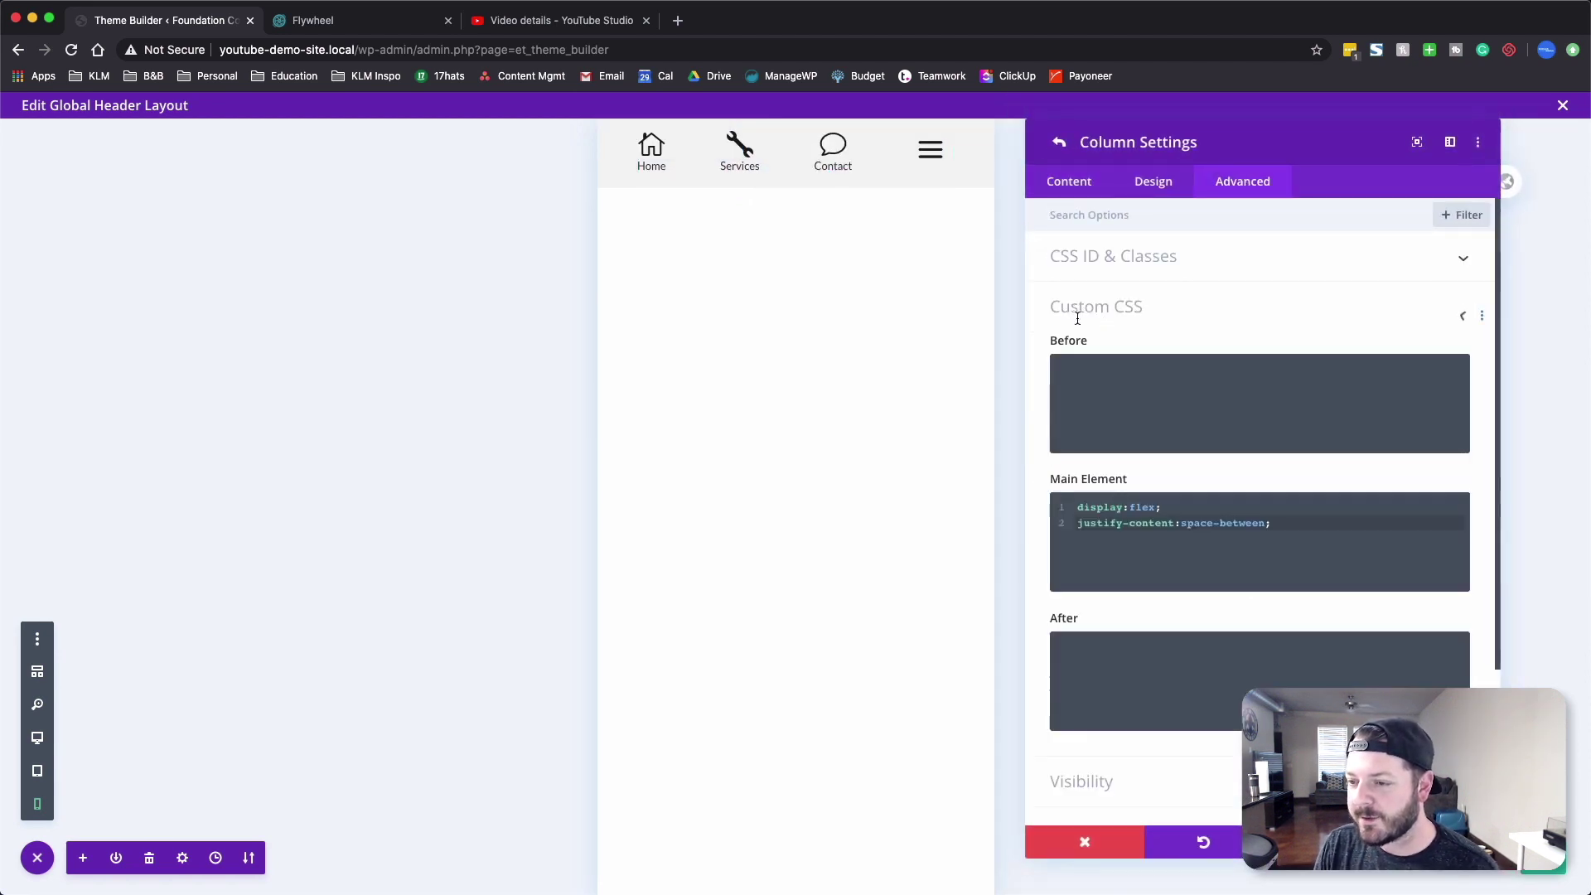
scroll(1246, 479, down, 1)
key(Return)
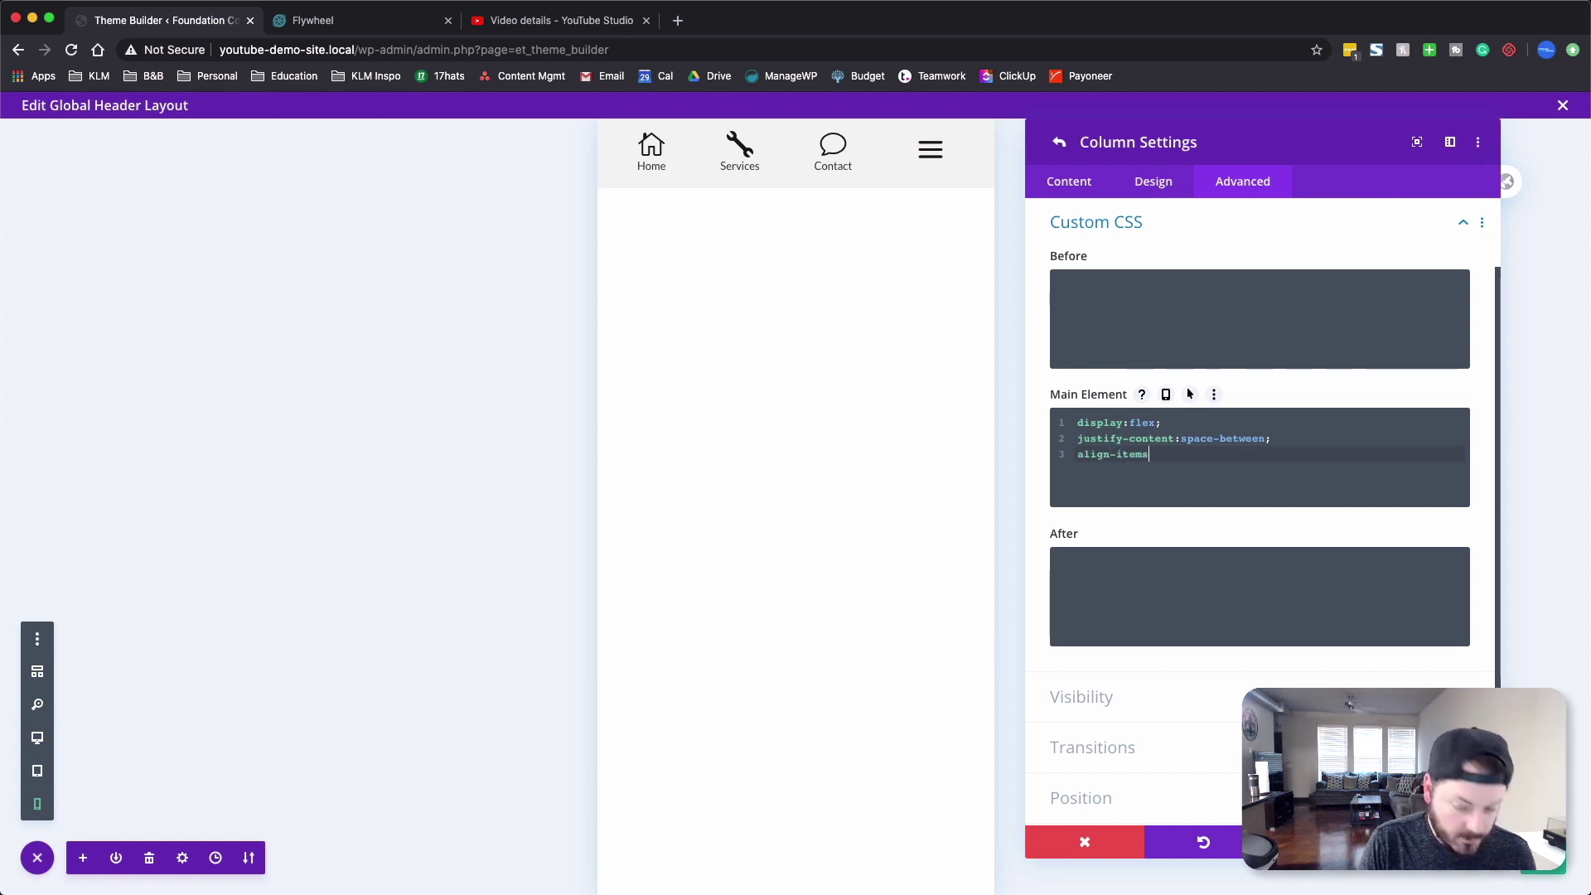
text(align-items:center;)
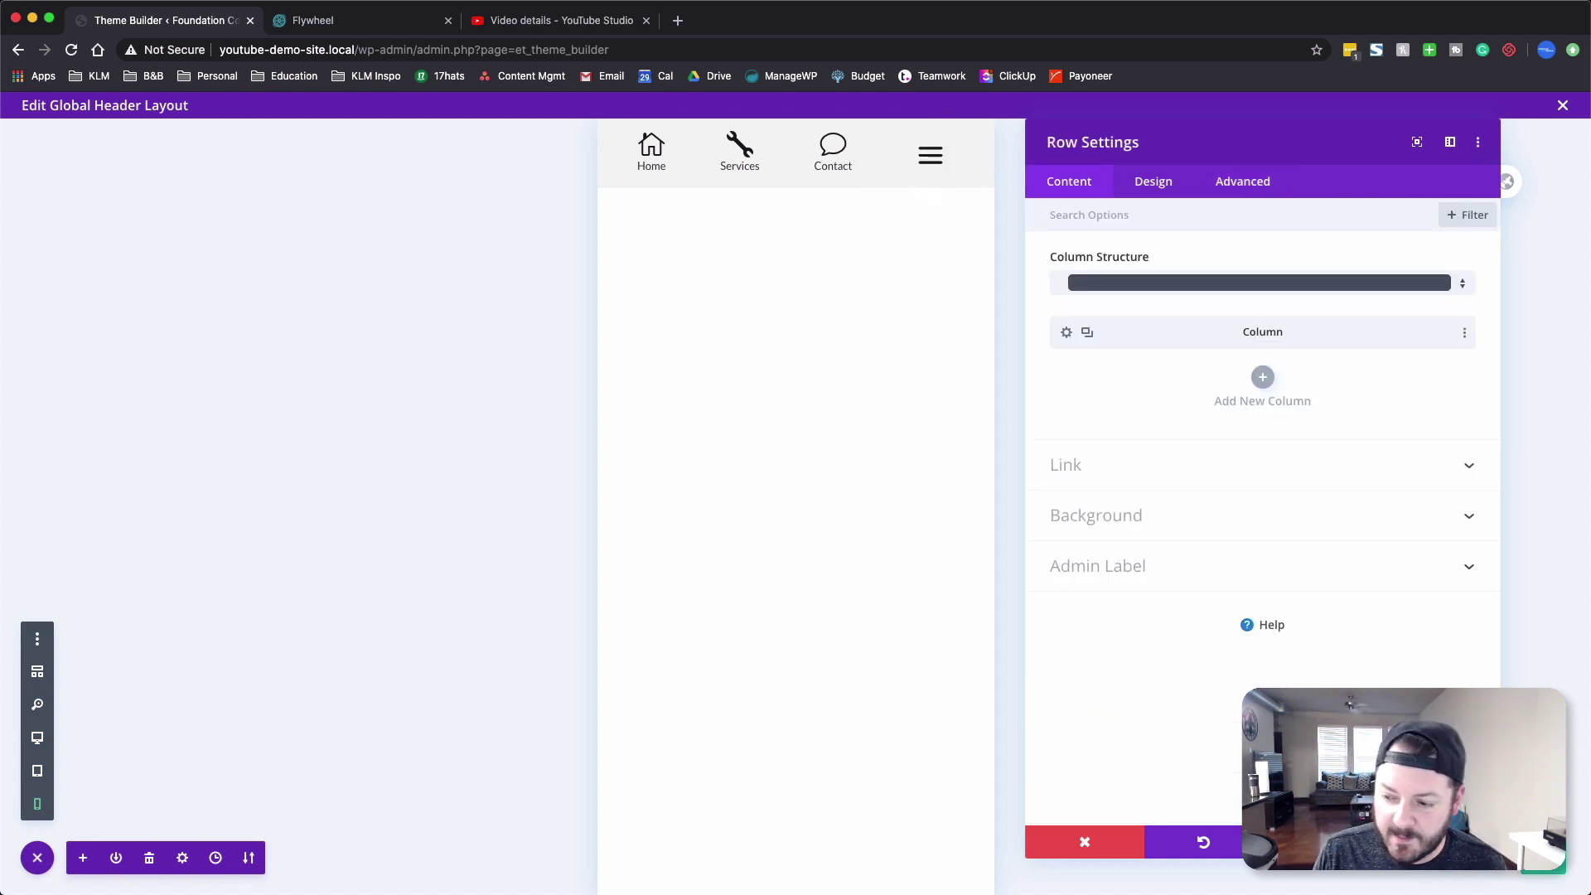
click(1440, 842)
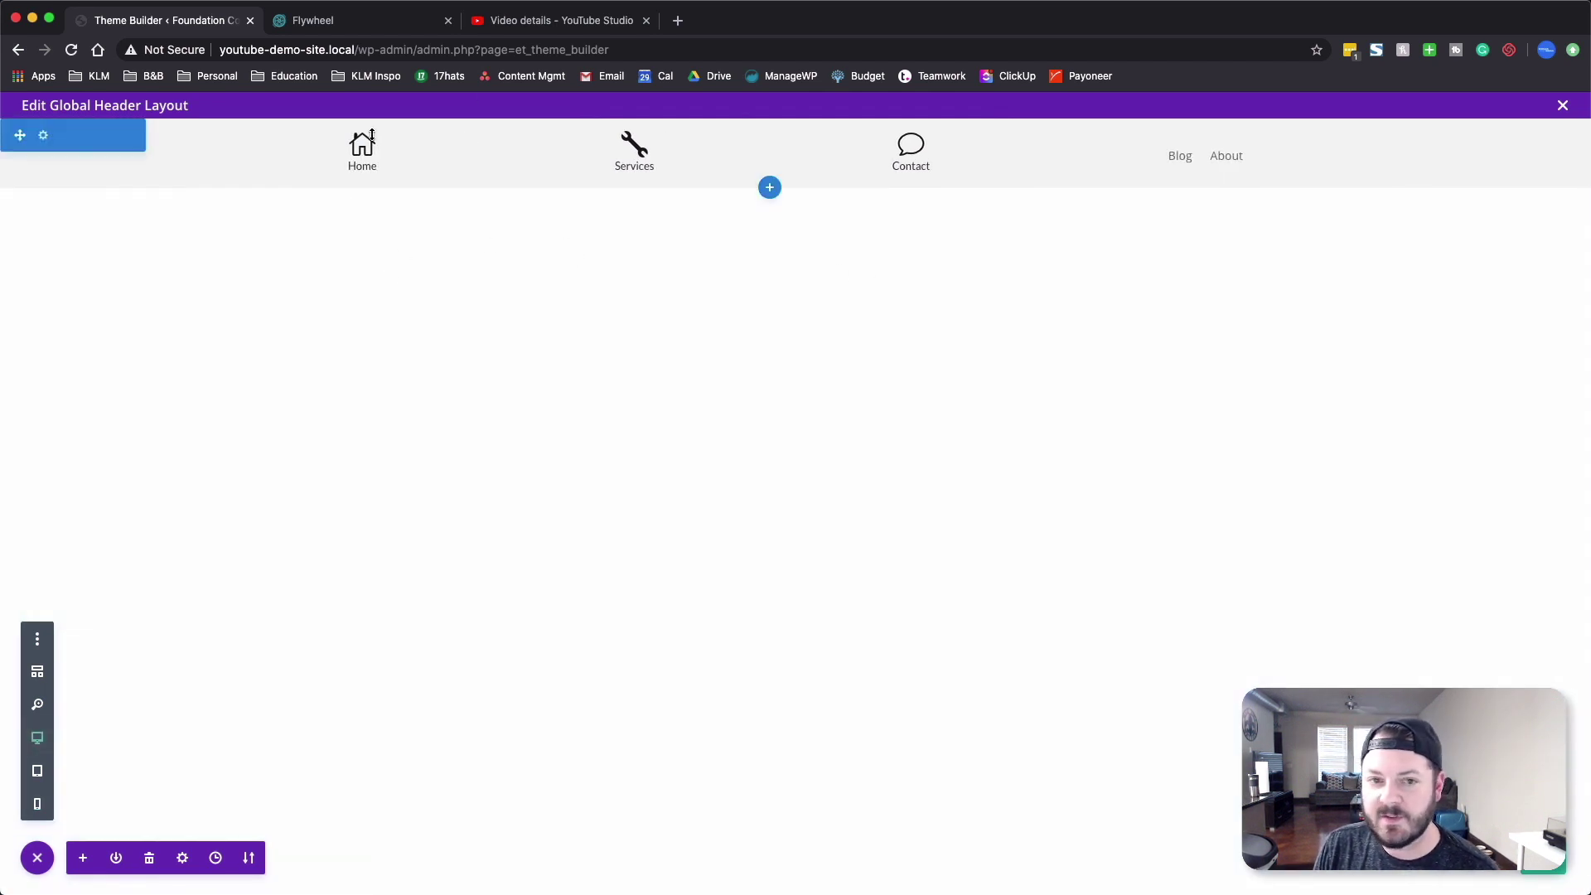
- Review the Home blurb's margin and padding settings in the desktop view
click(365, 149)
click(1152, 180)
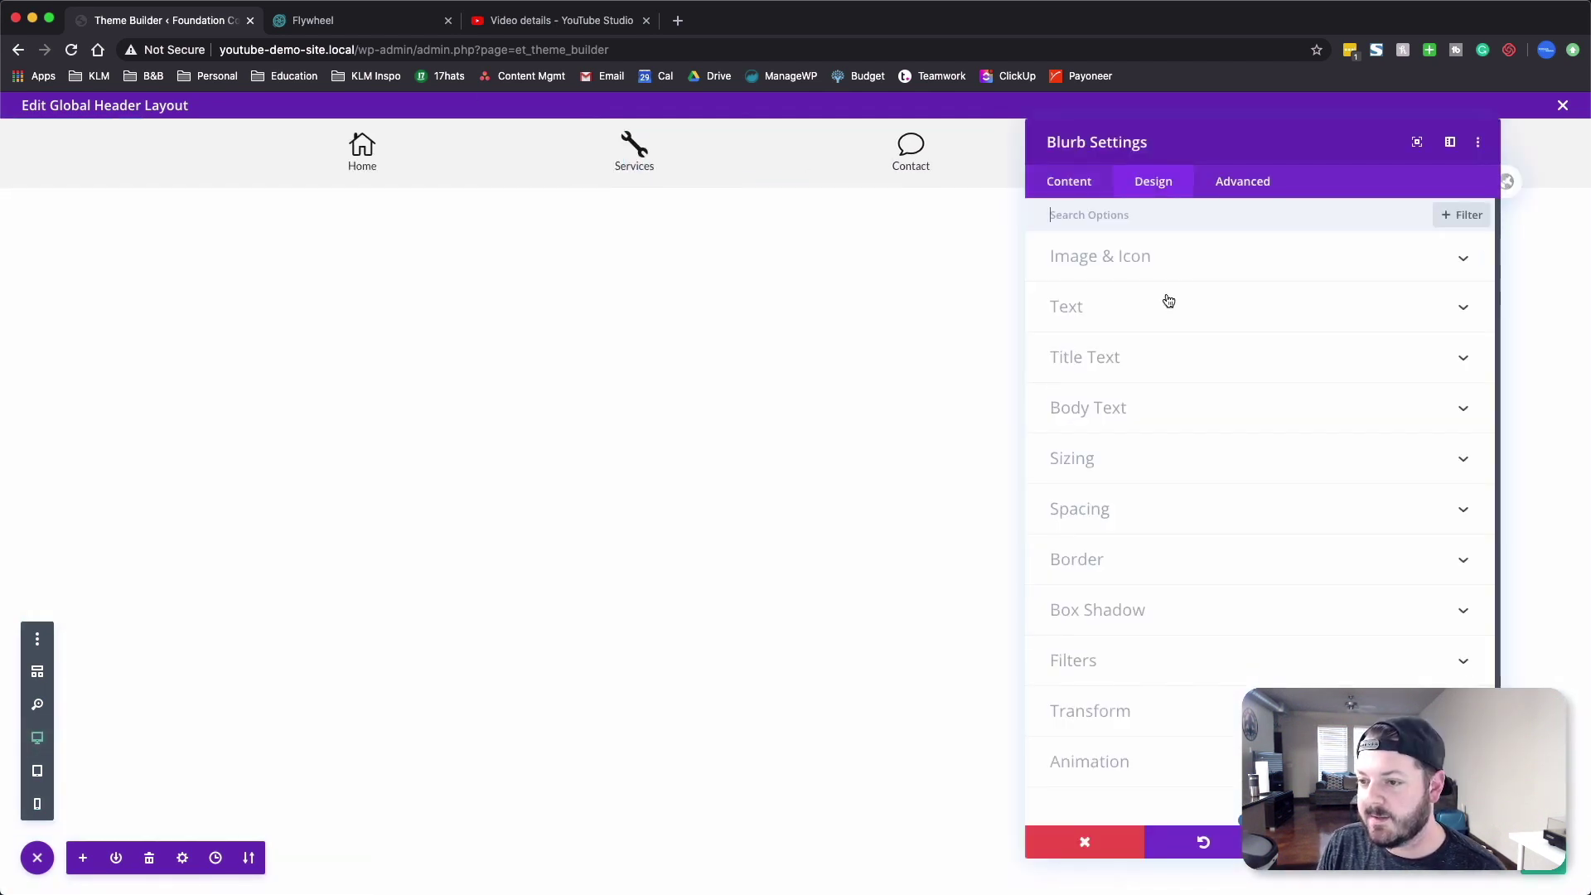
click(1089, 520)
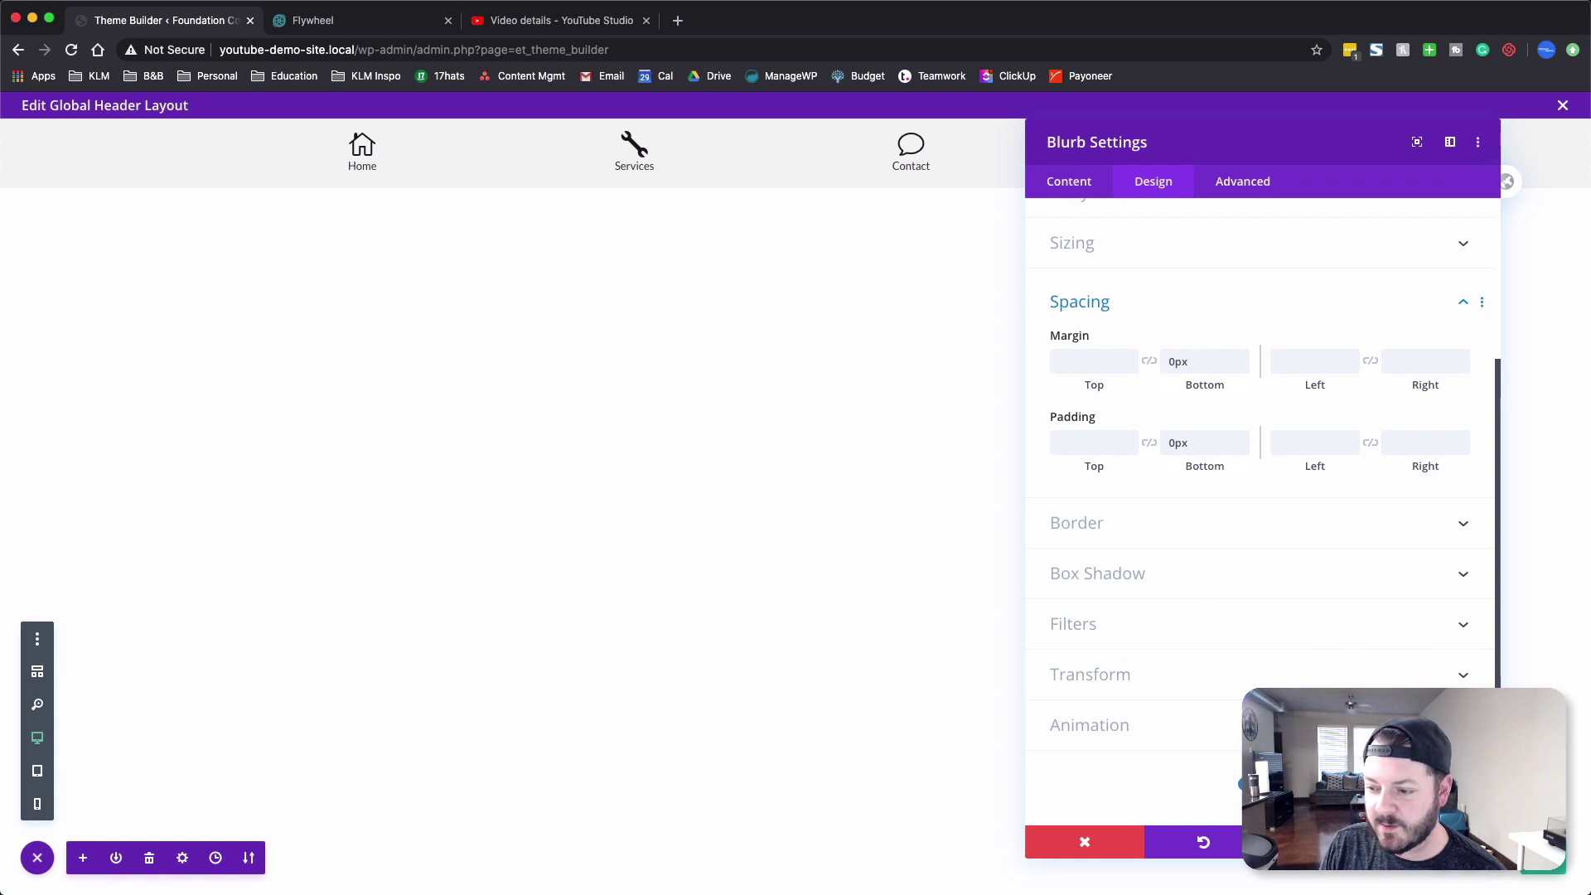
click(1441, 842)
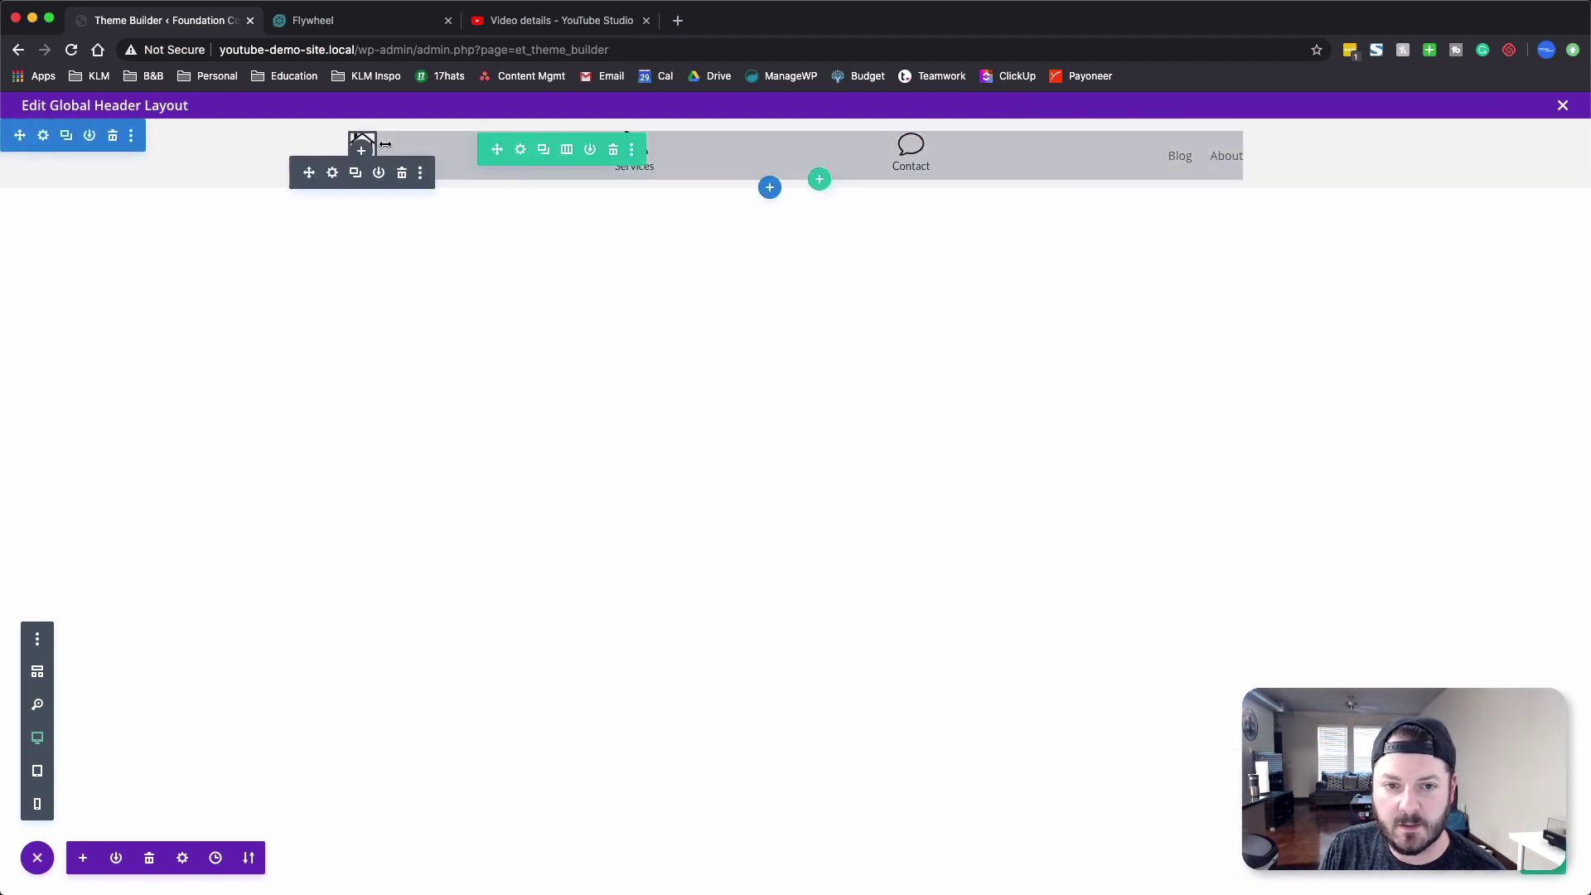
- Set the header section's position to Fixed with its location at the bottom center
click(43, 137)
click(1233, 184)
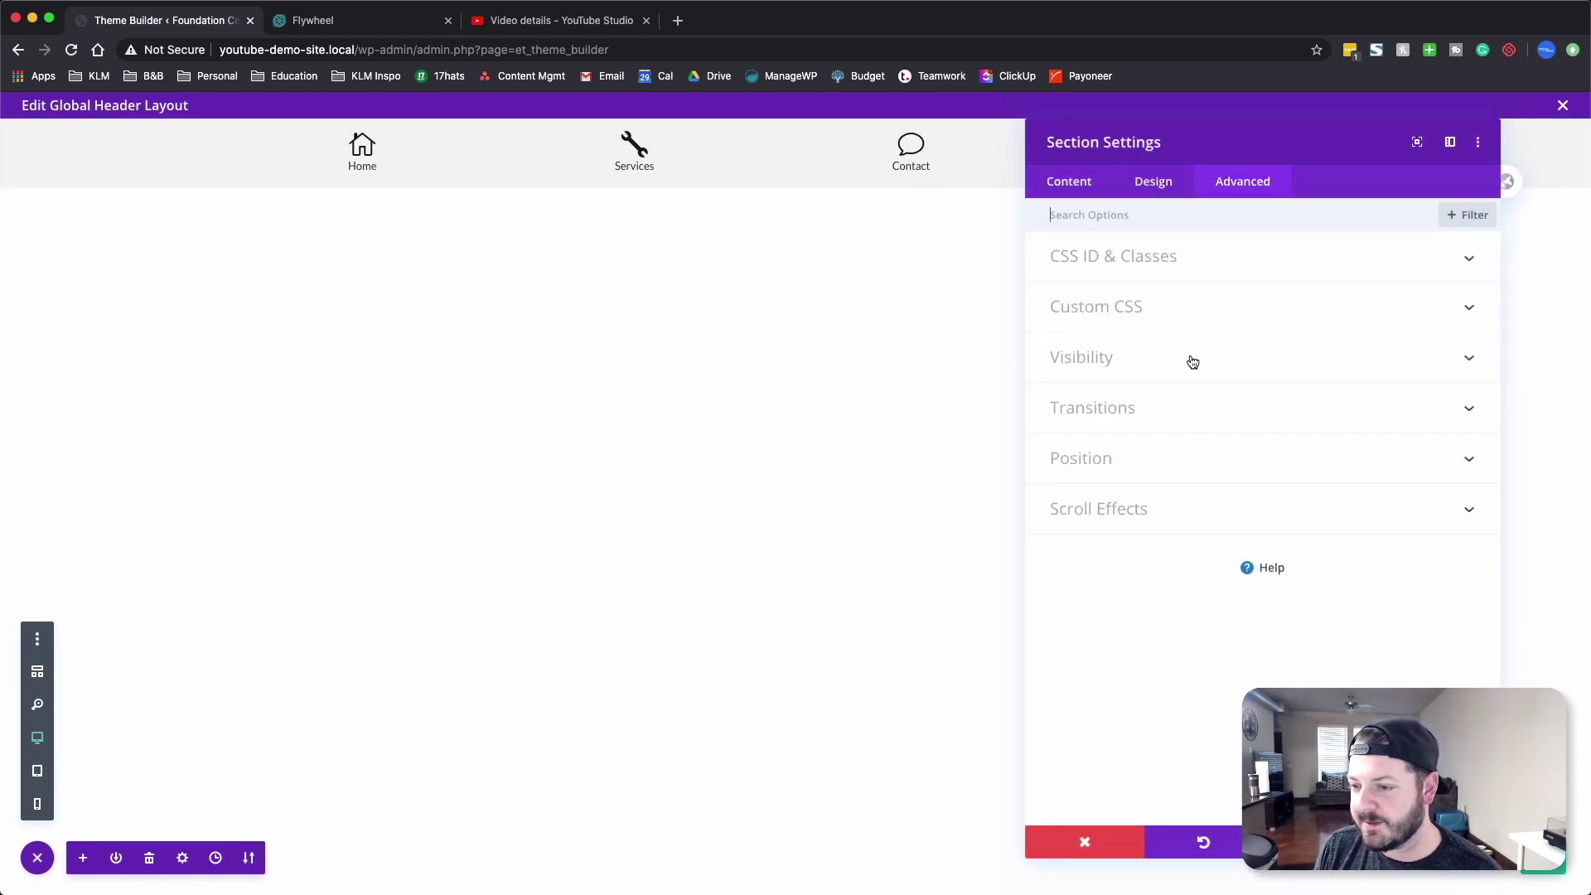
click(1091, 458)
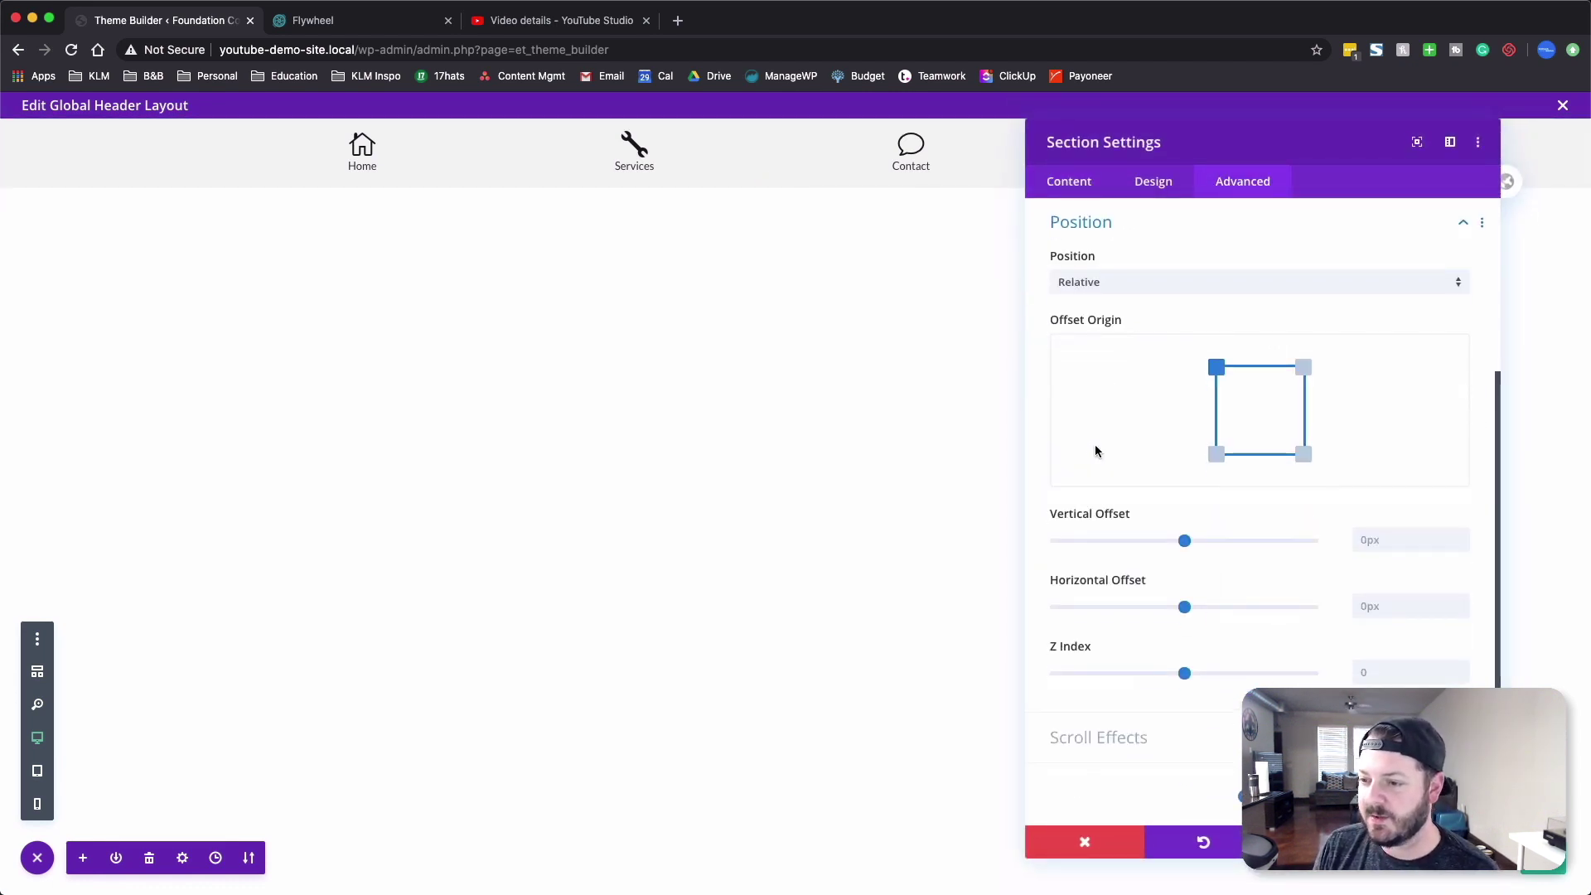
click(1130, 283)
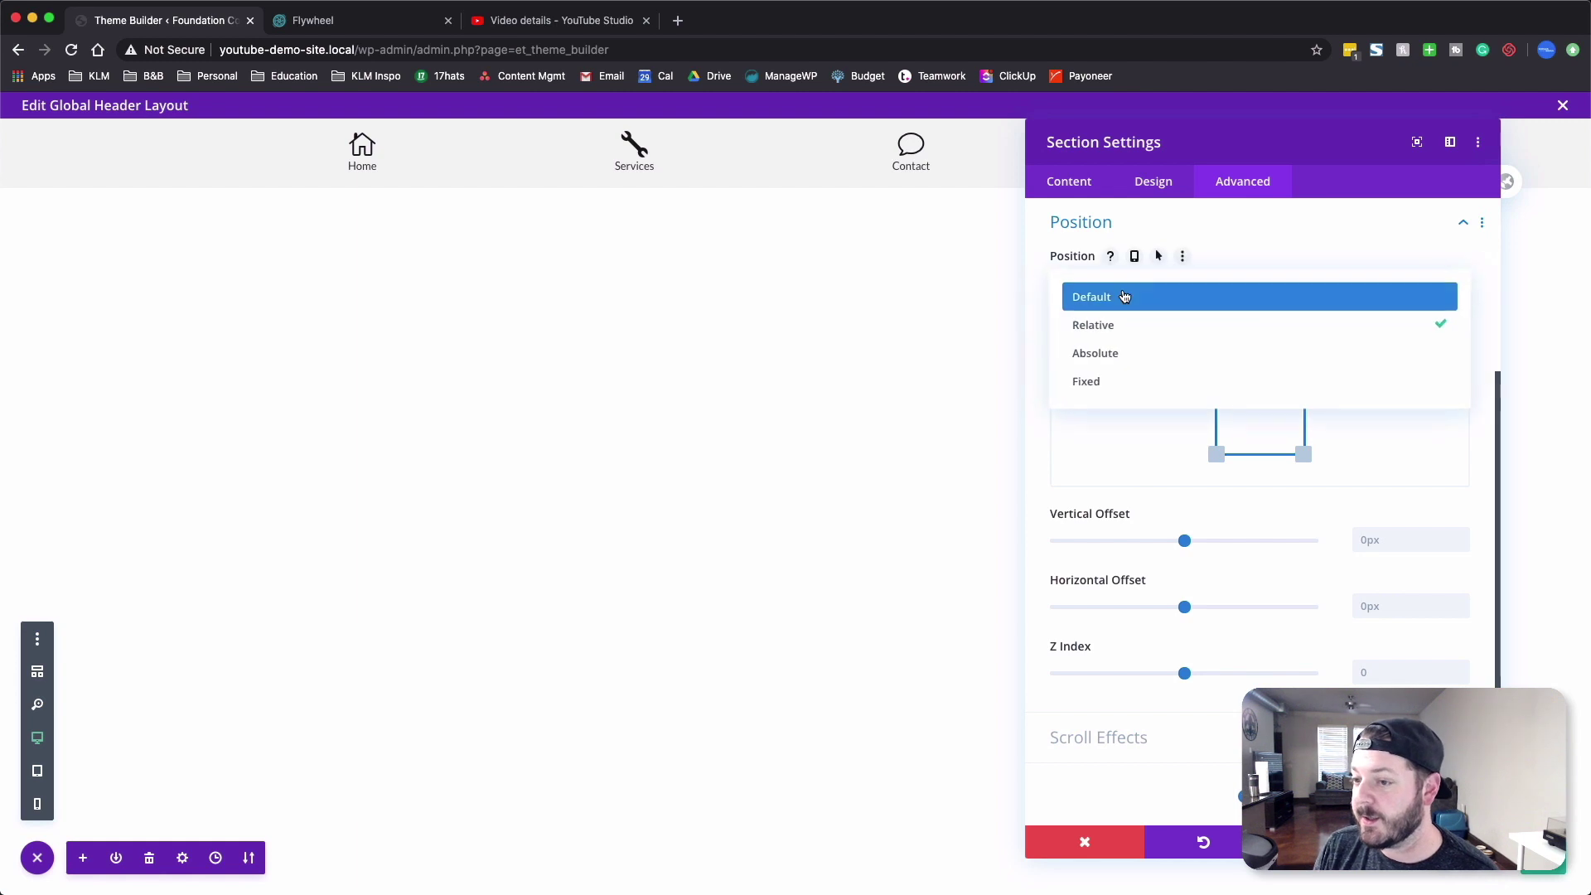
click(1104, 381)
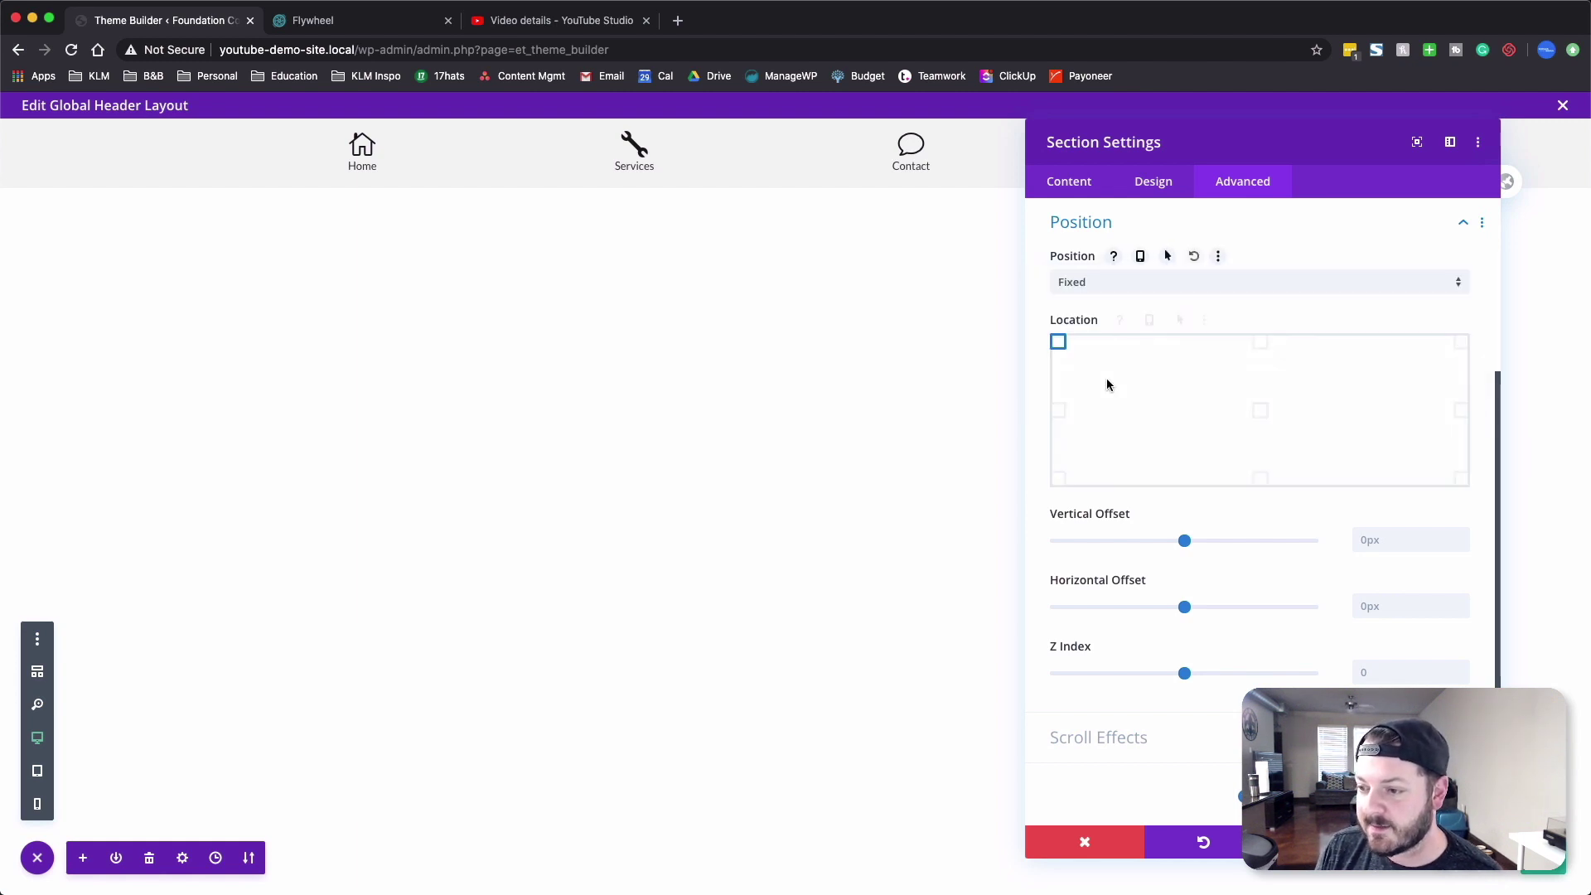
click(1262, 481)
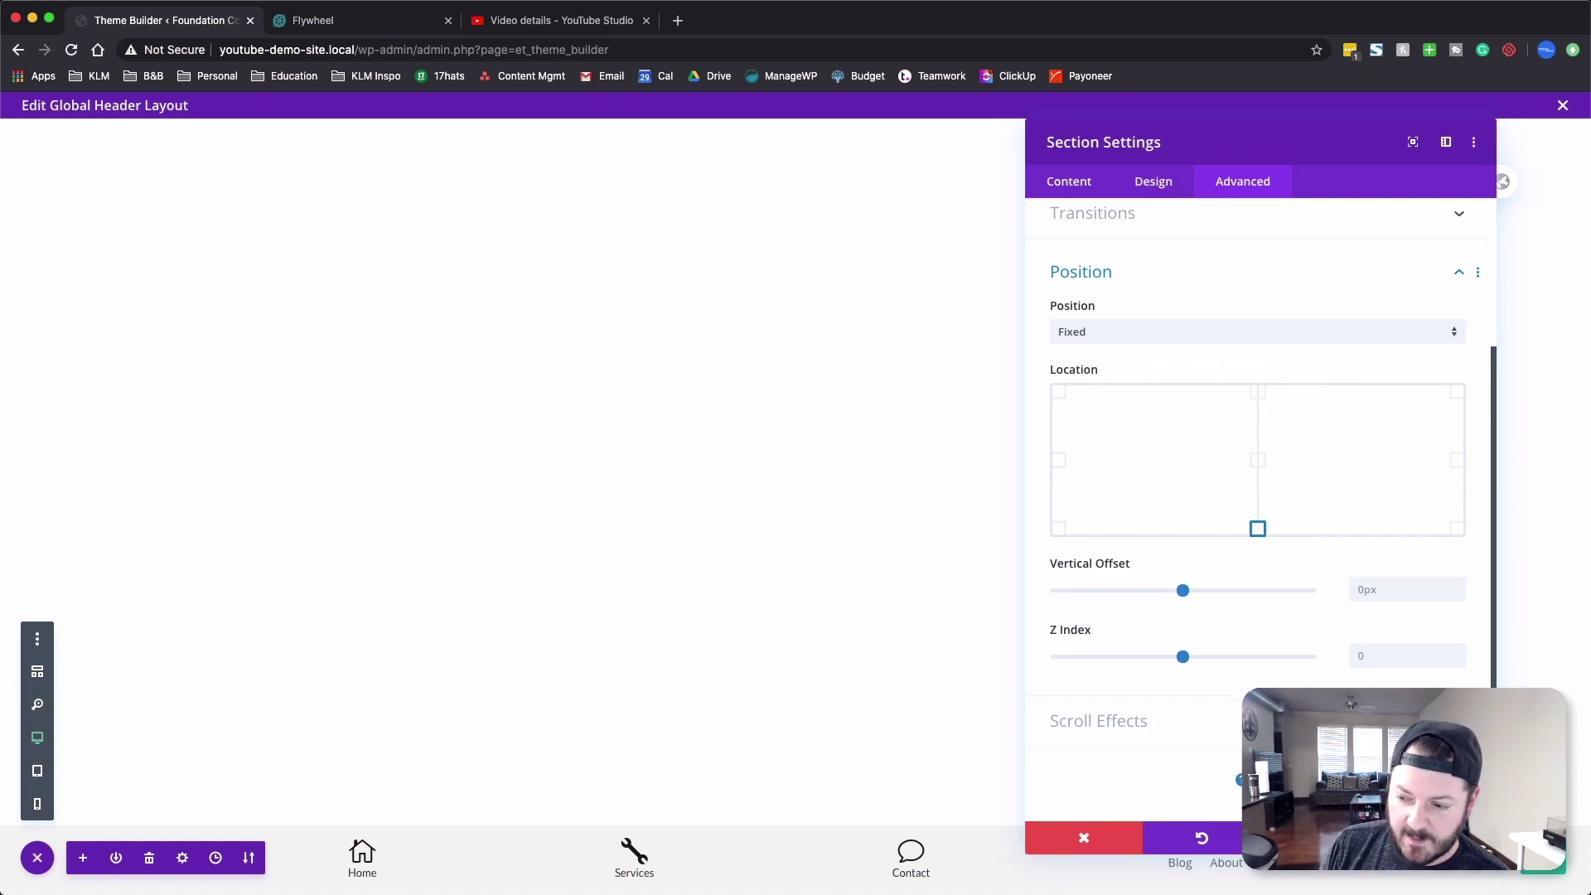
- Shrink and move the settings window, disable the header section on Desktop, check it in tablet view, and save the section
drag(1489, 858, 1342, 678)
drag(1197, 149, 1328, 161)
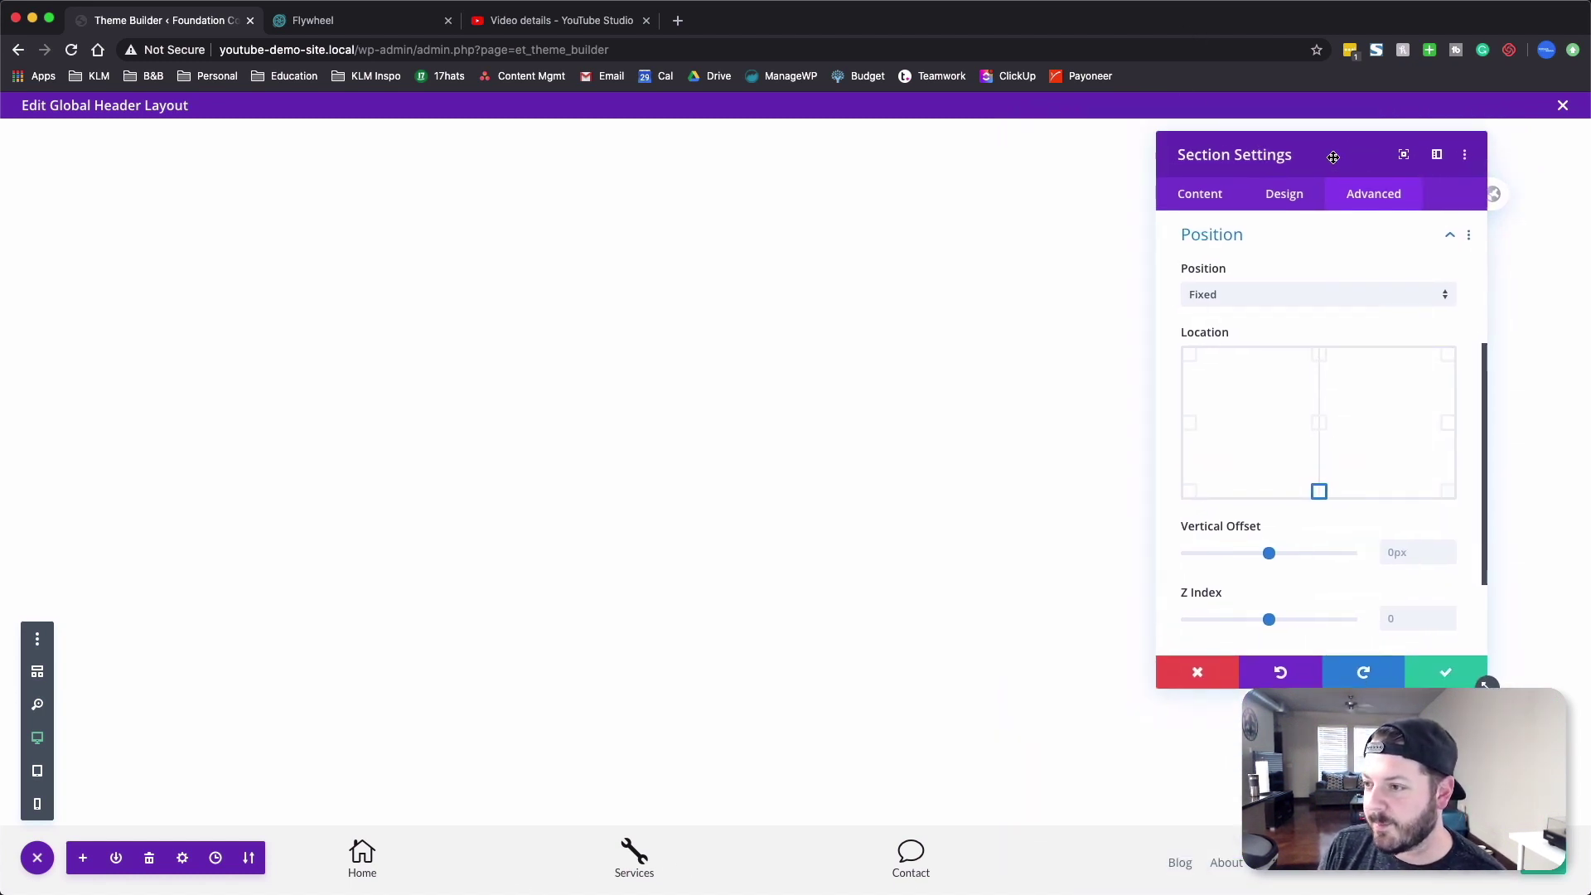
click(1307, 234)
click(1254, 367)
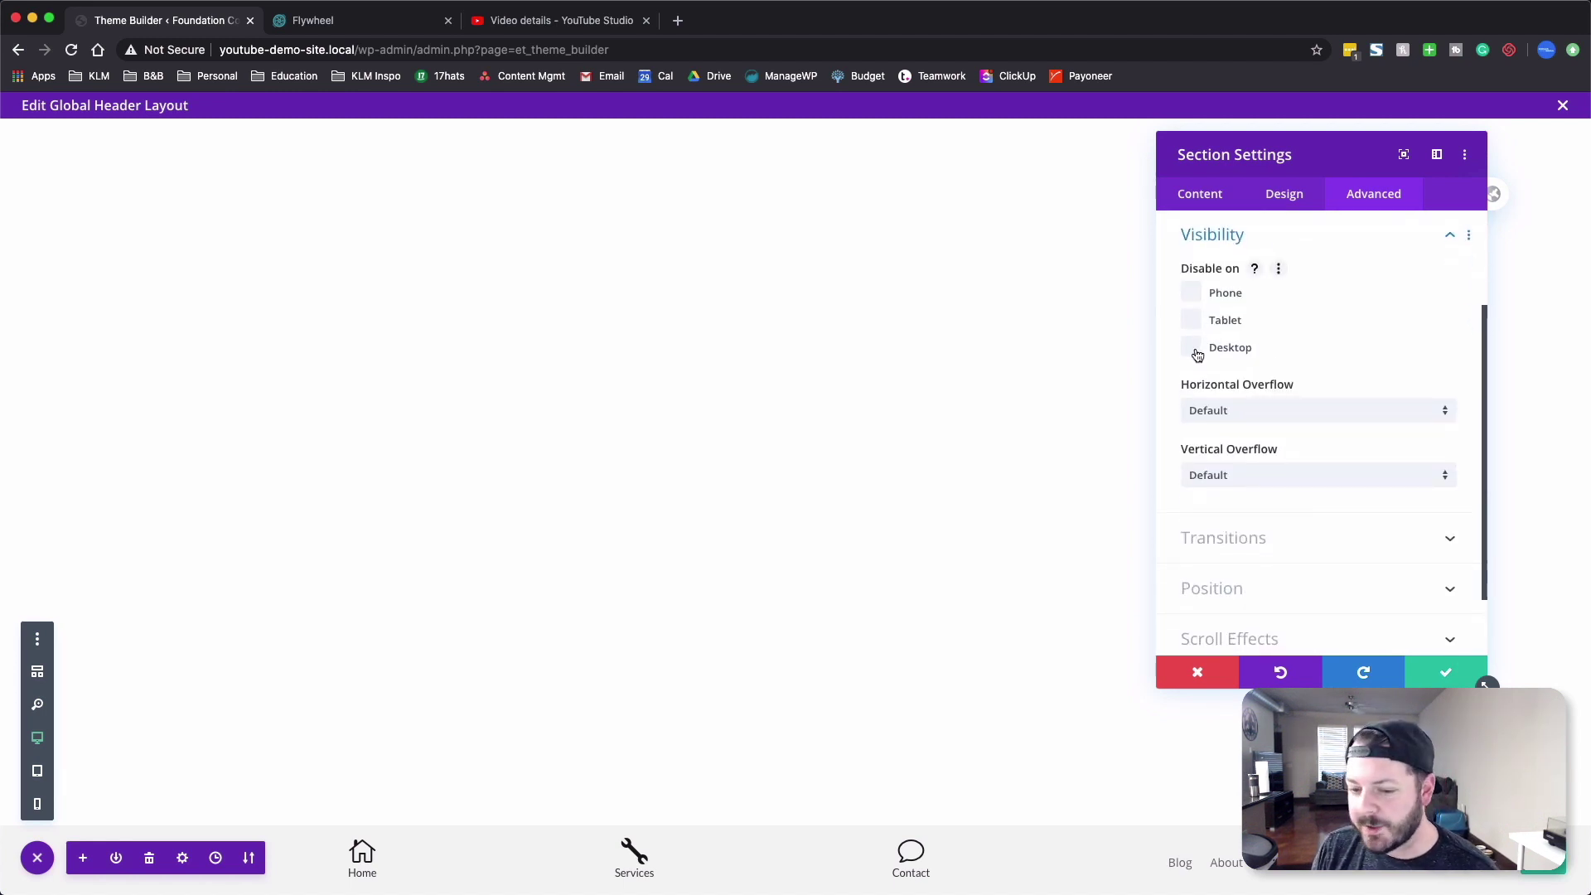
click(1195, 353)
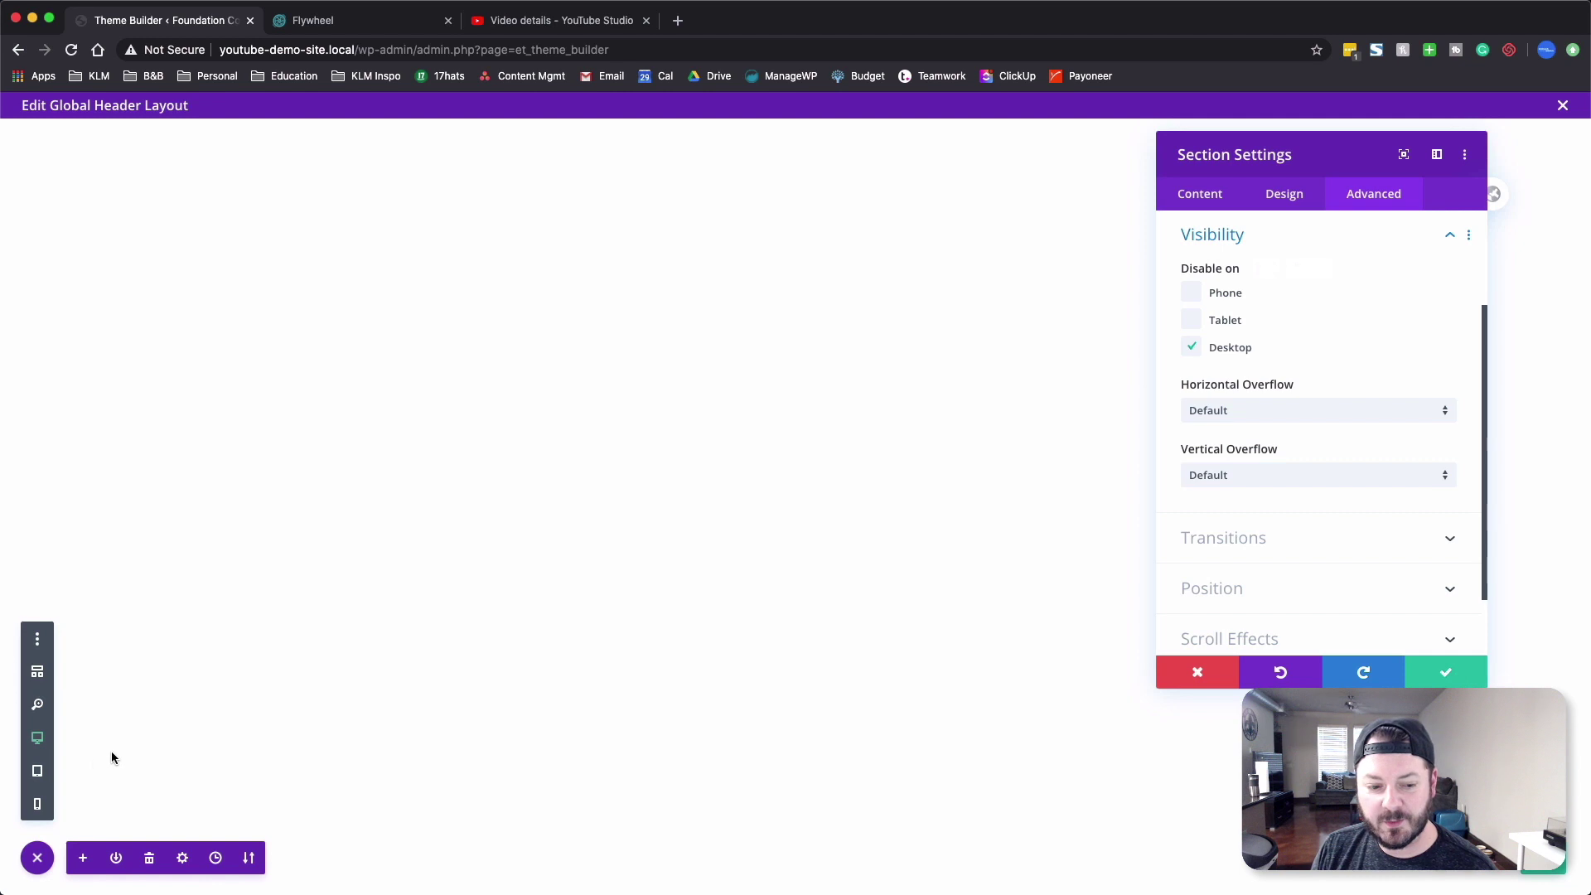
click(37, 771)
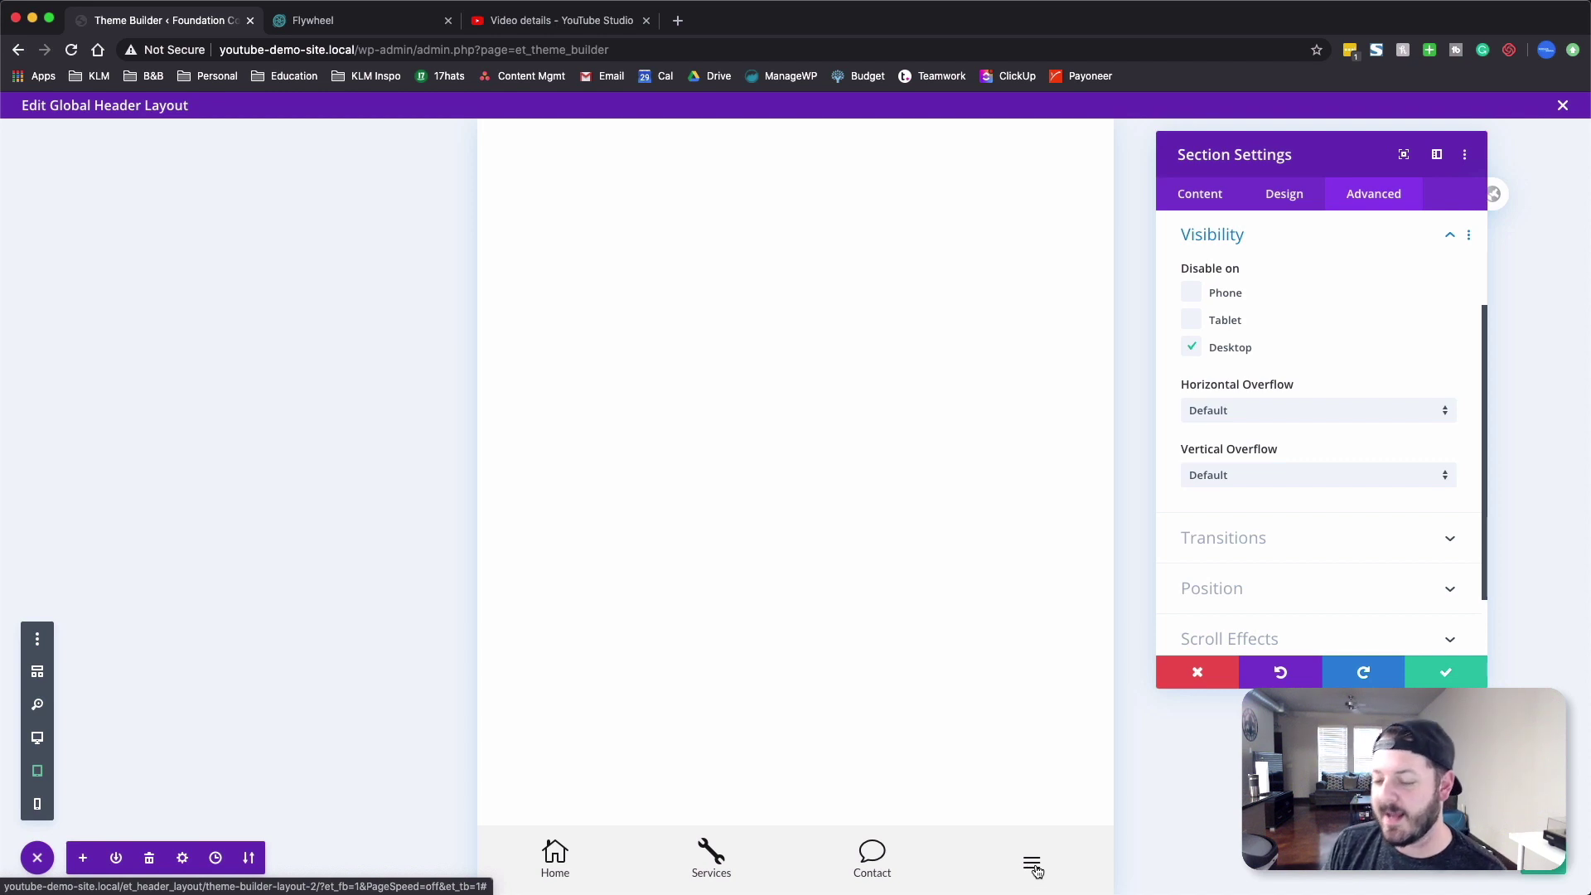
click(1449, 675)
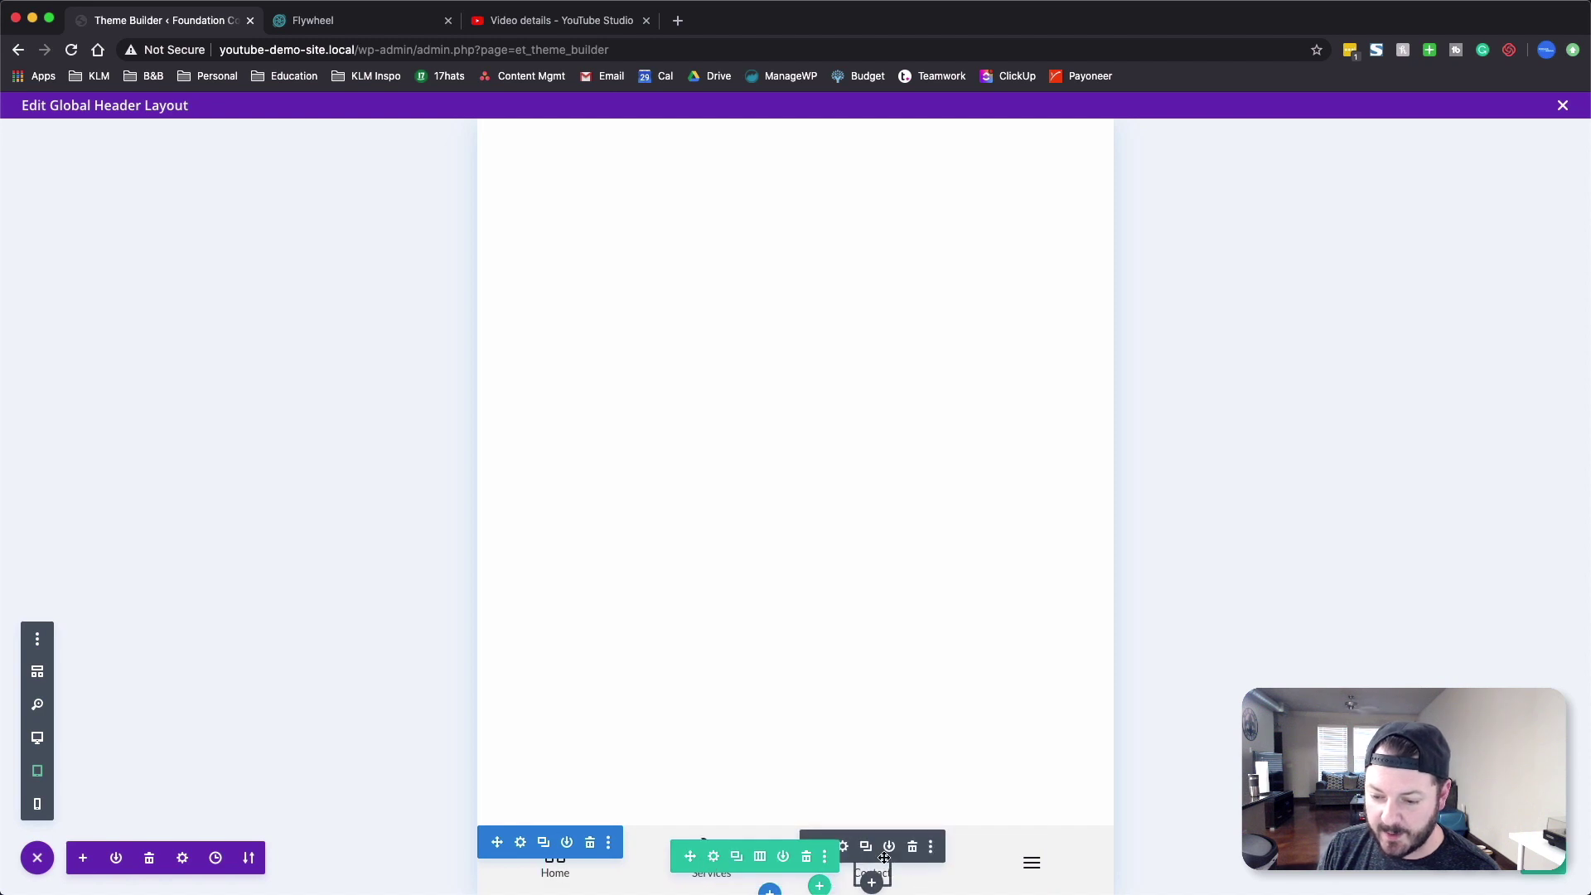
- Duplicate the Contact blurb in the bottom bar and change the copy's icon to the gear
click(867, 849)
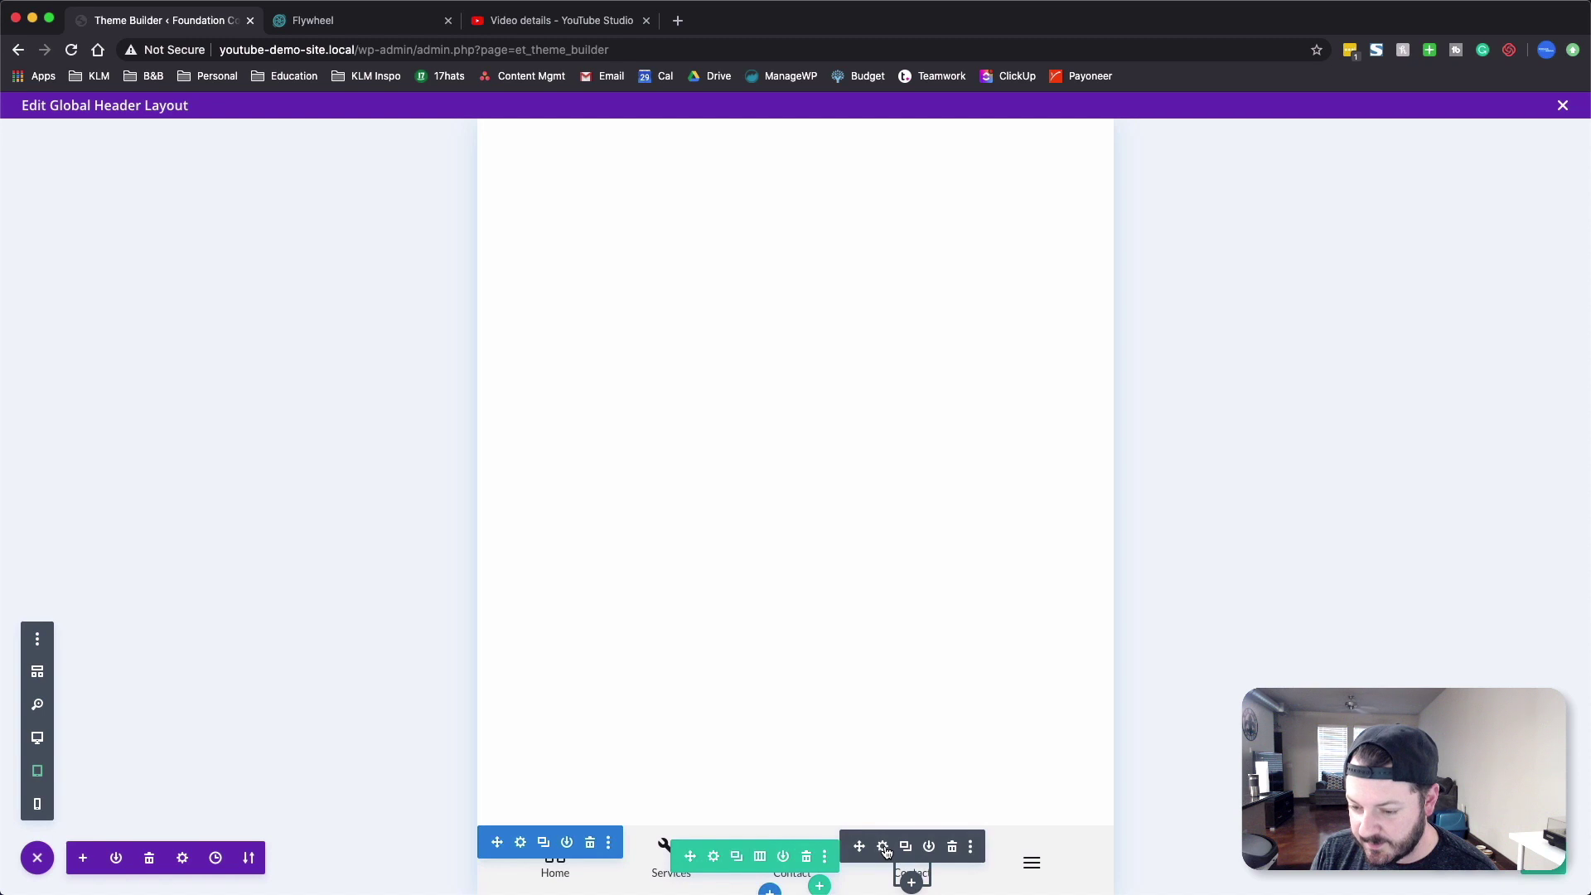
click(895, 851)
double_click(1260, 330)
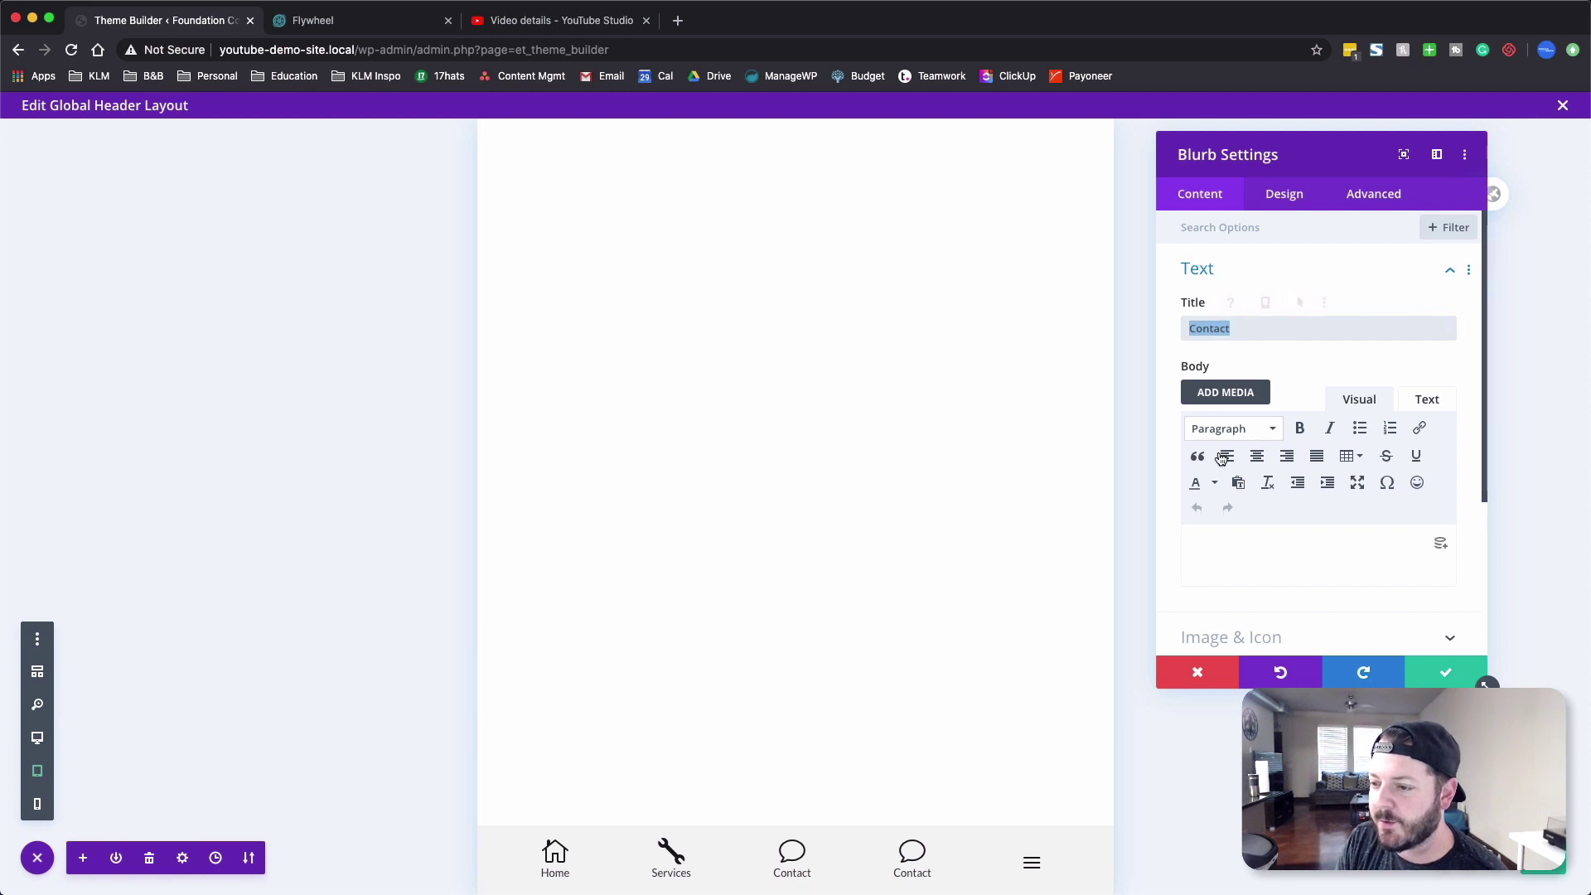
scroll(1221, 493, down, 2)
click(1225, 547)
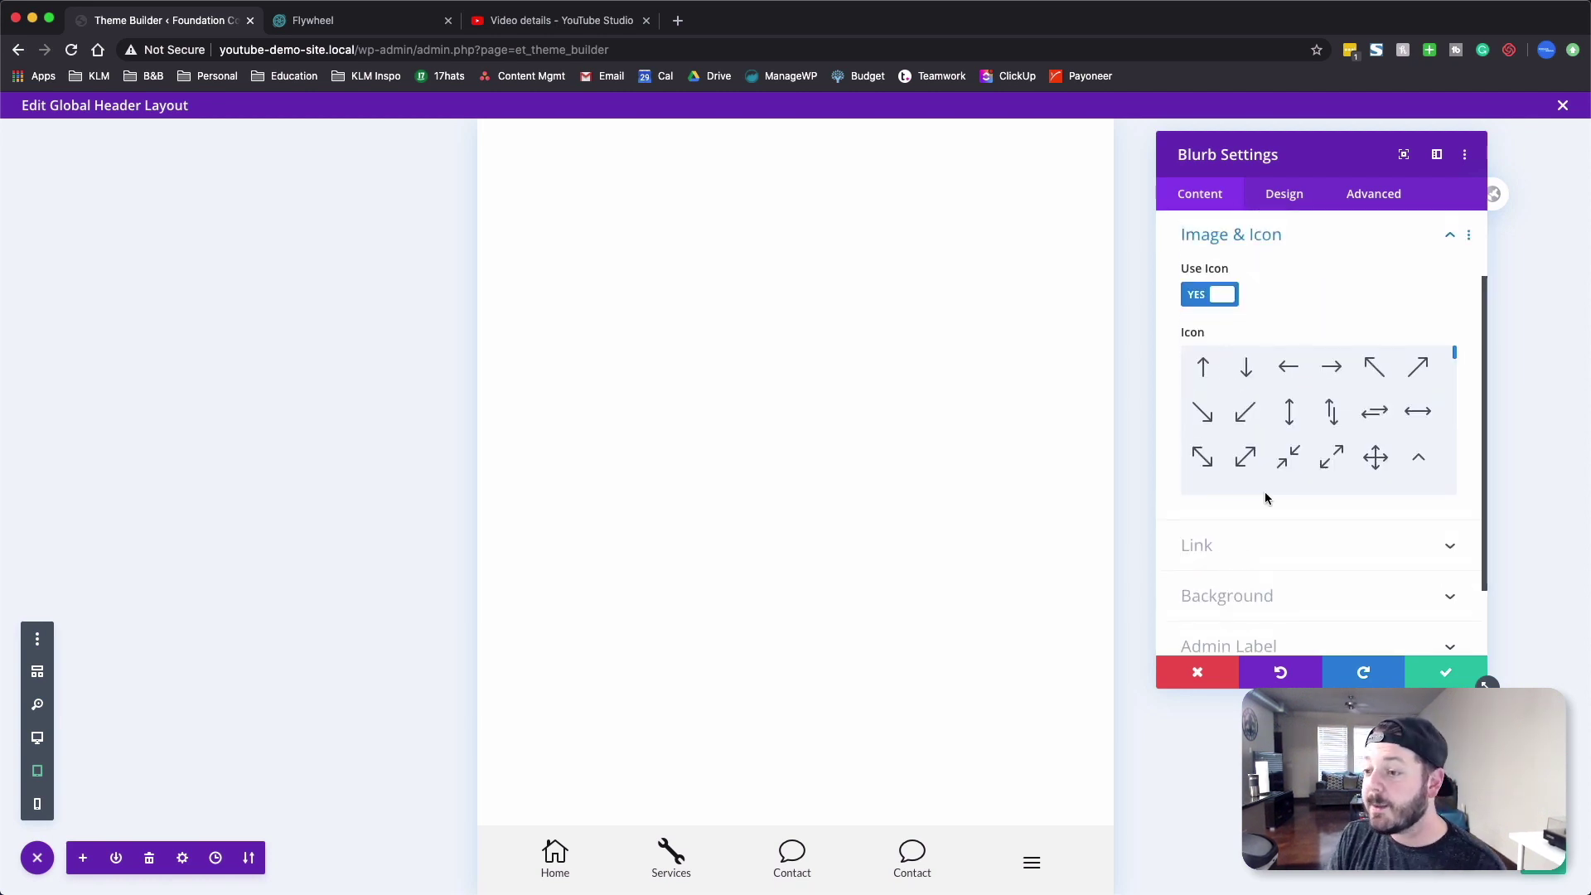
drag(1455, 352, 1458, 367)
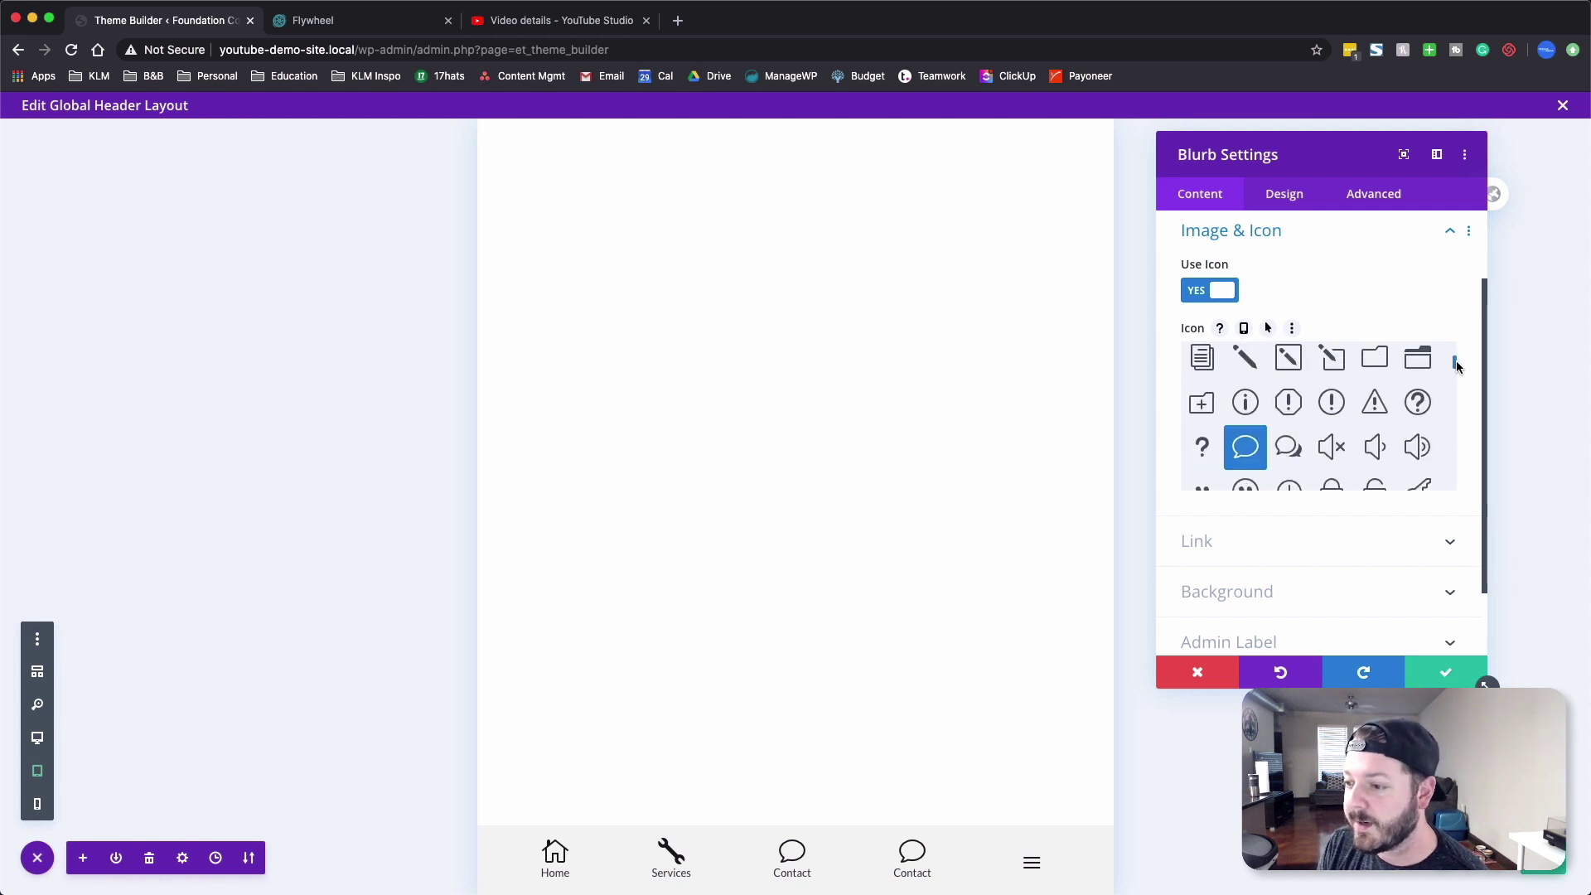
drag(1458, 368, 1456, 369)
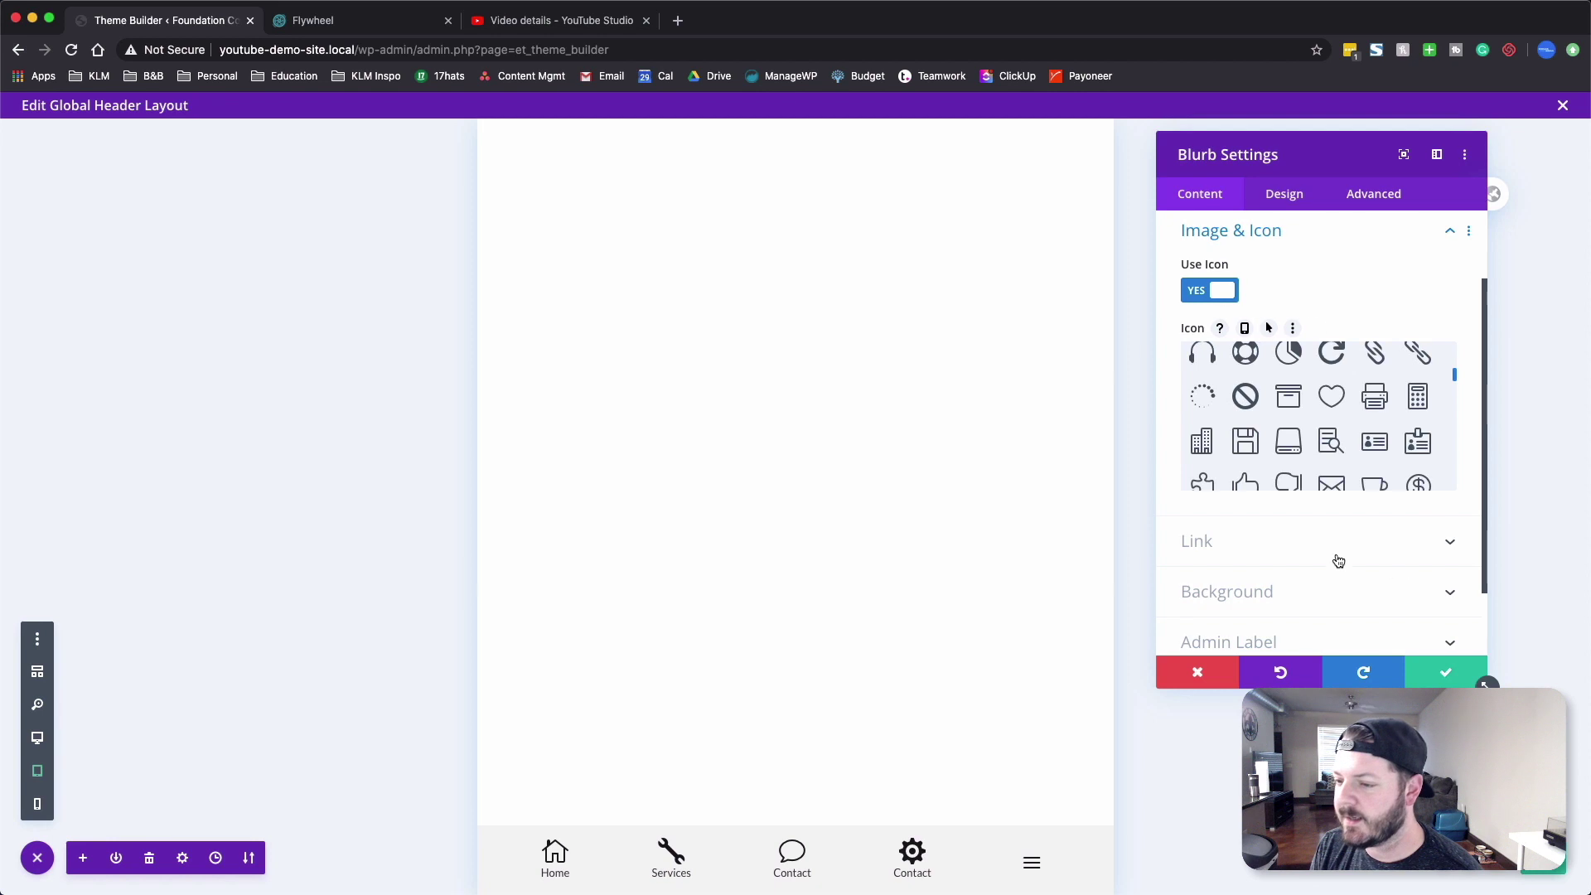
- Set the title of the duplicated blurb with the gear icon to Account and save the blurb
scroll(1246, 253, up, 3)
click(1243, 266)
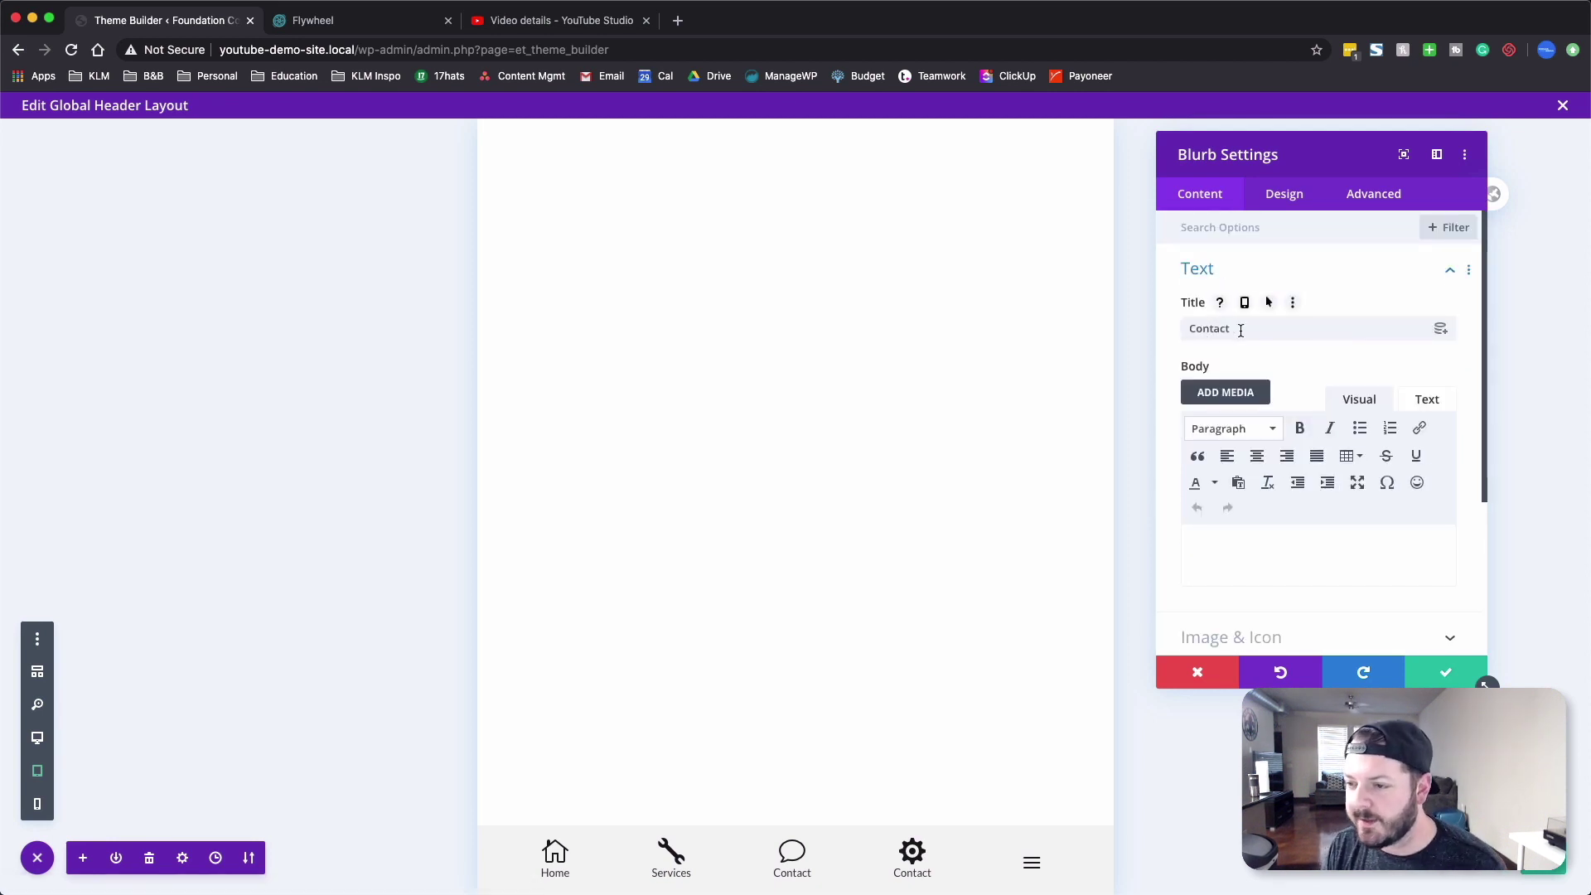
drag(1239, 329, 1176, 332)
text(Account)
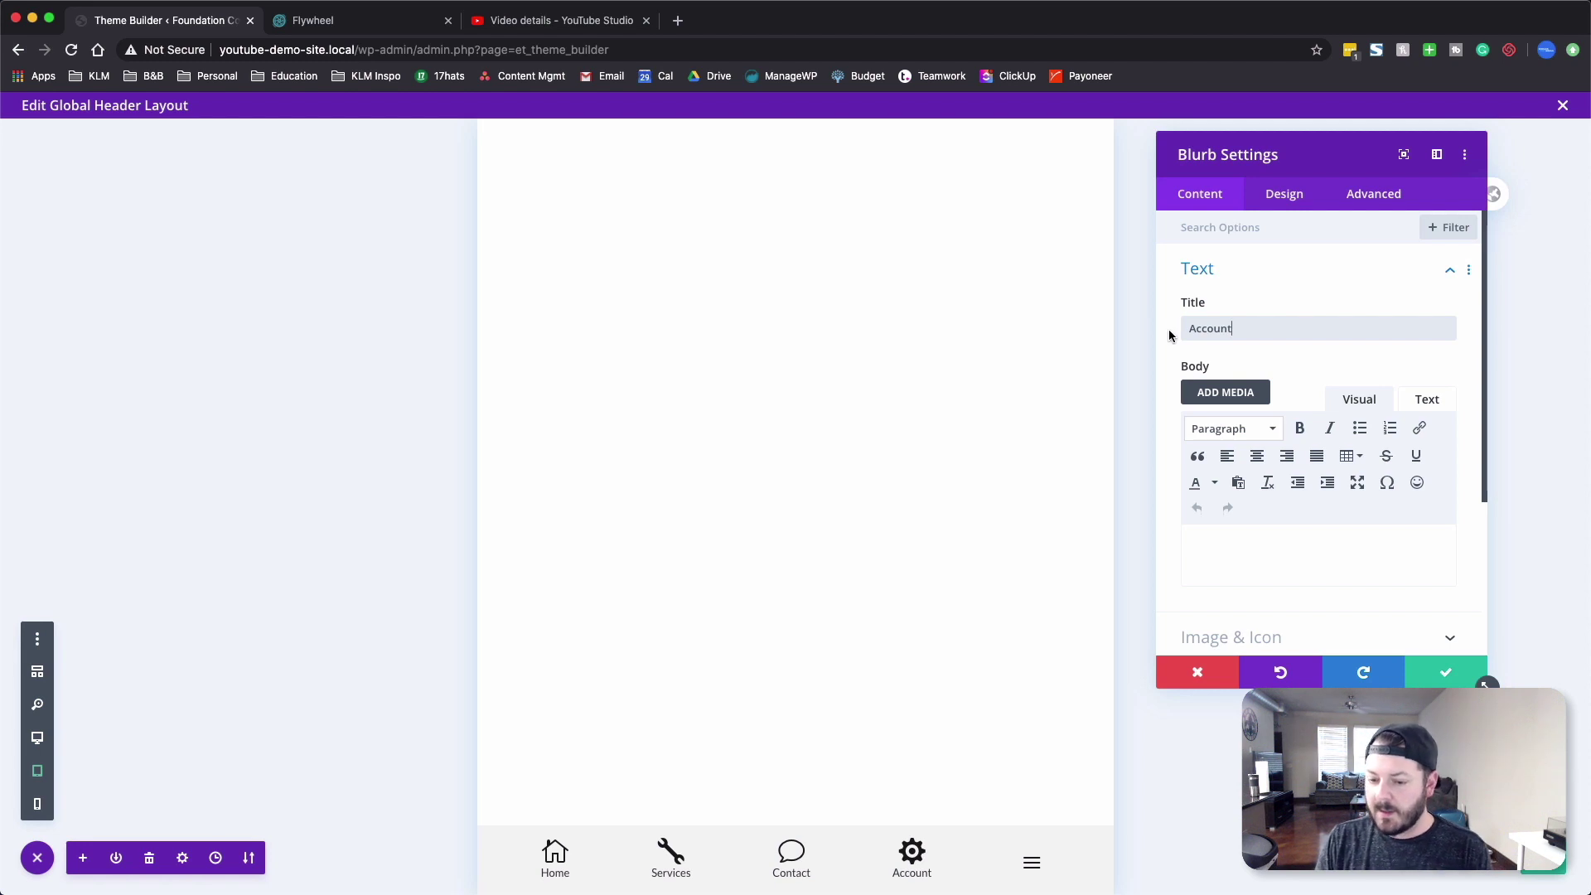
click(1457, 681)
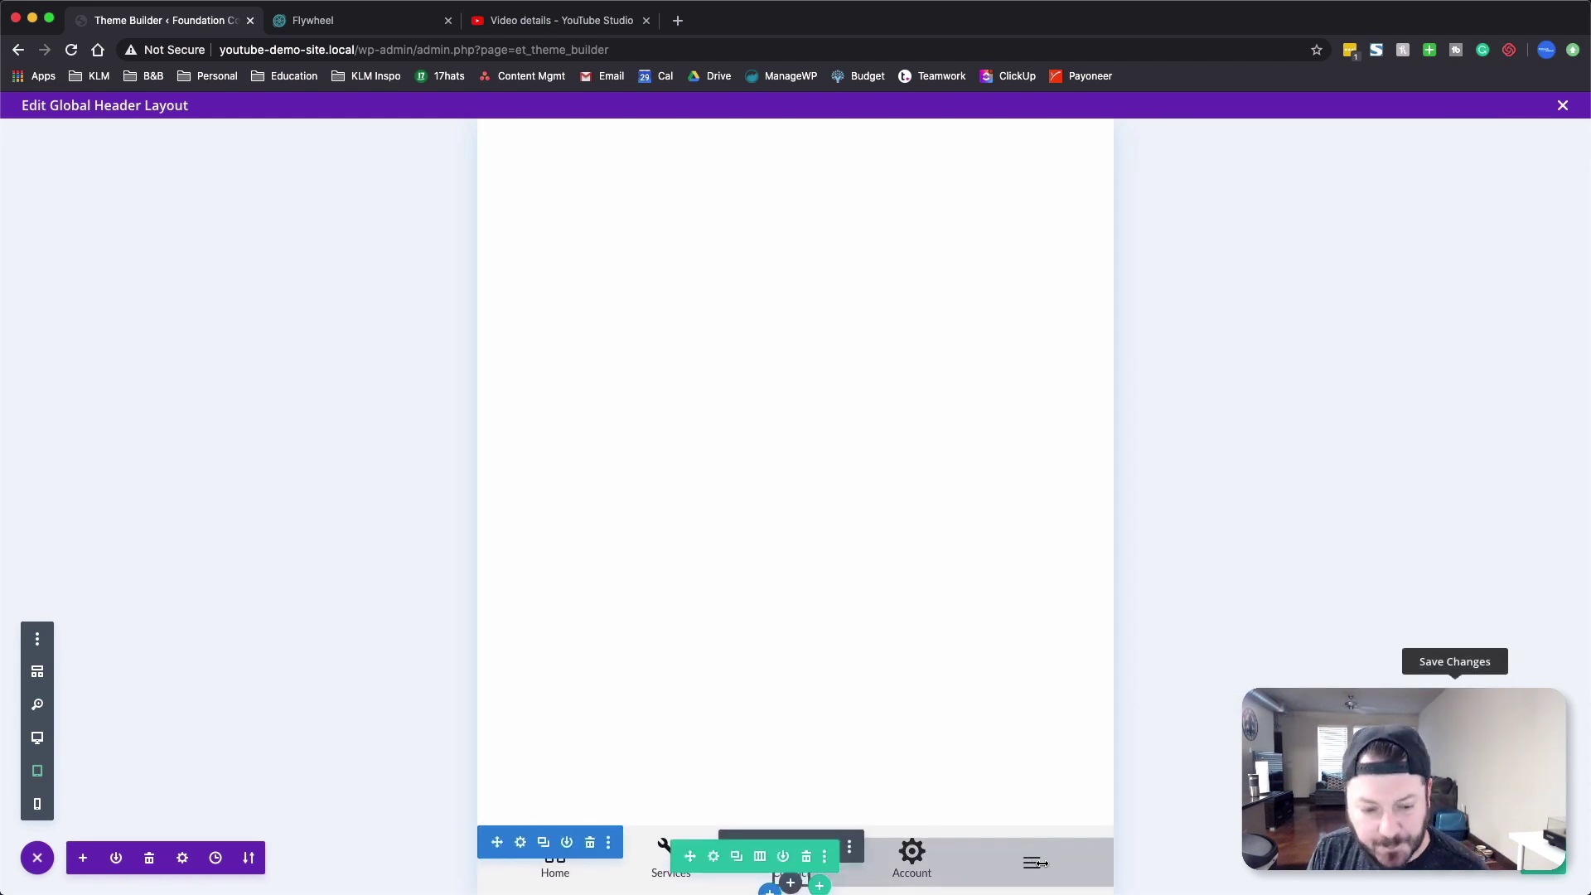
- Set the Menu module's hamburger menu icon font size to 35px for Phone, checking it in the phone view
click(37, 806)
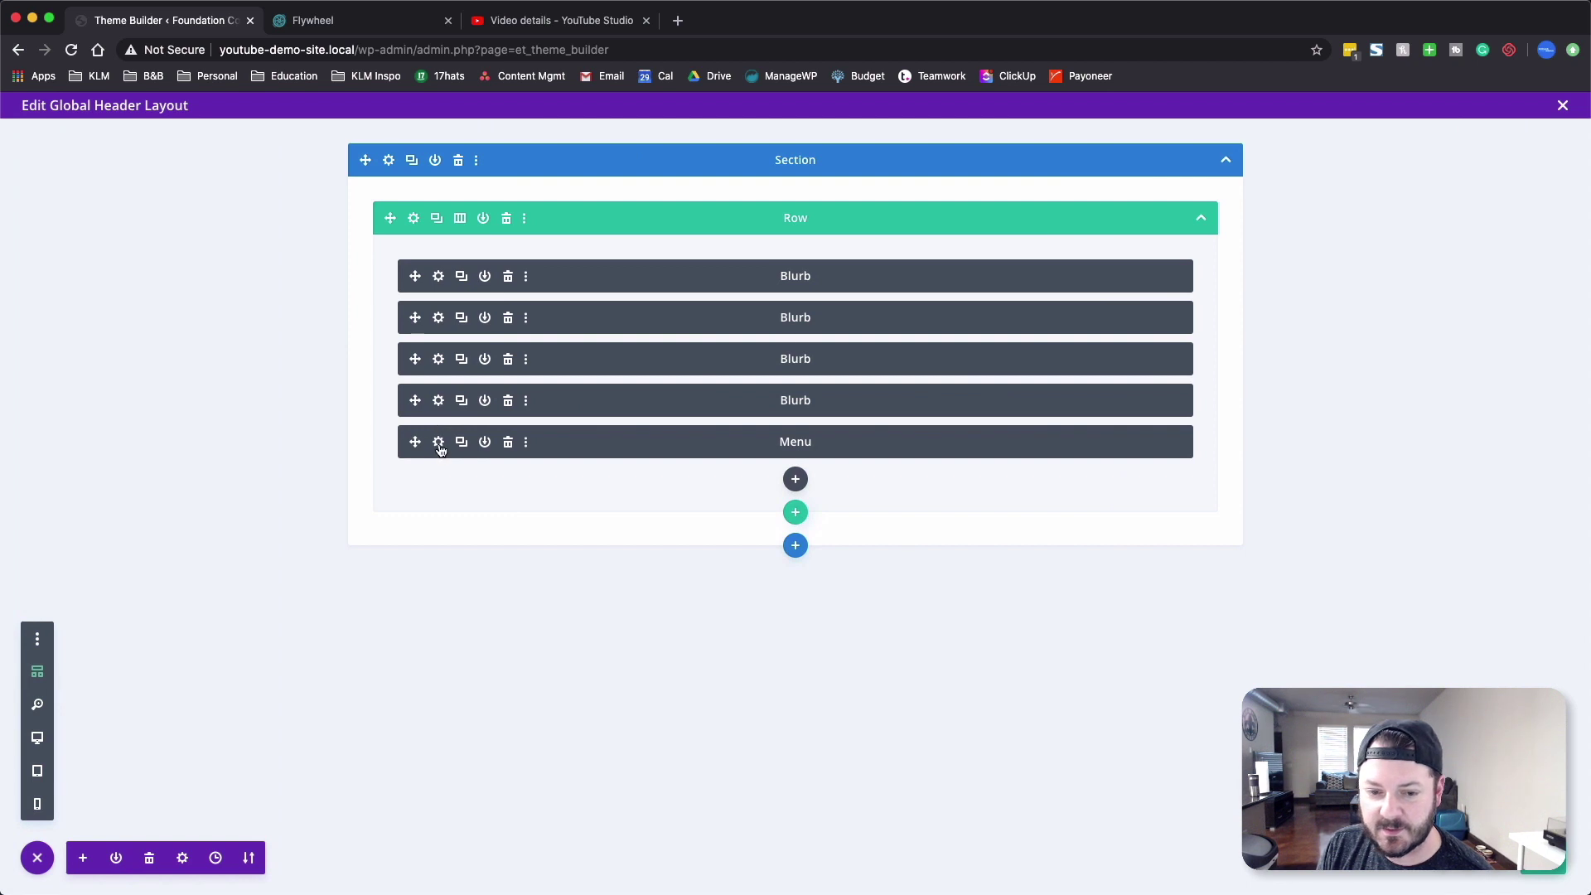
click(438, 442)
click(38, 804)
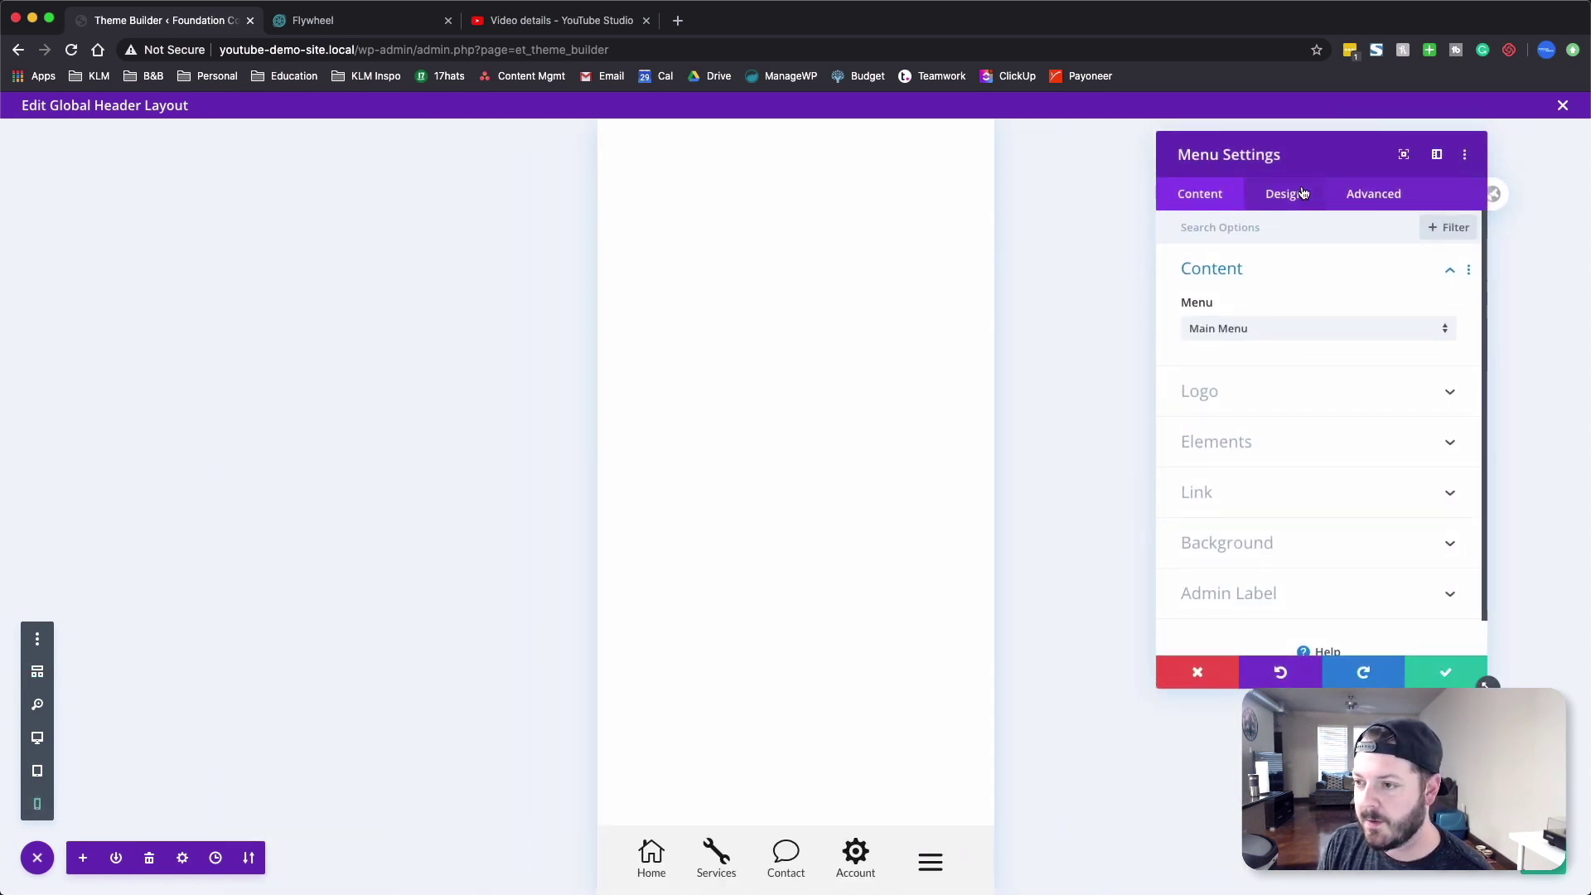
click(1303, 193)
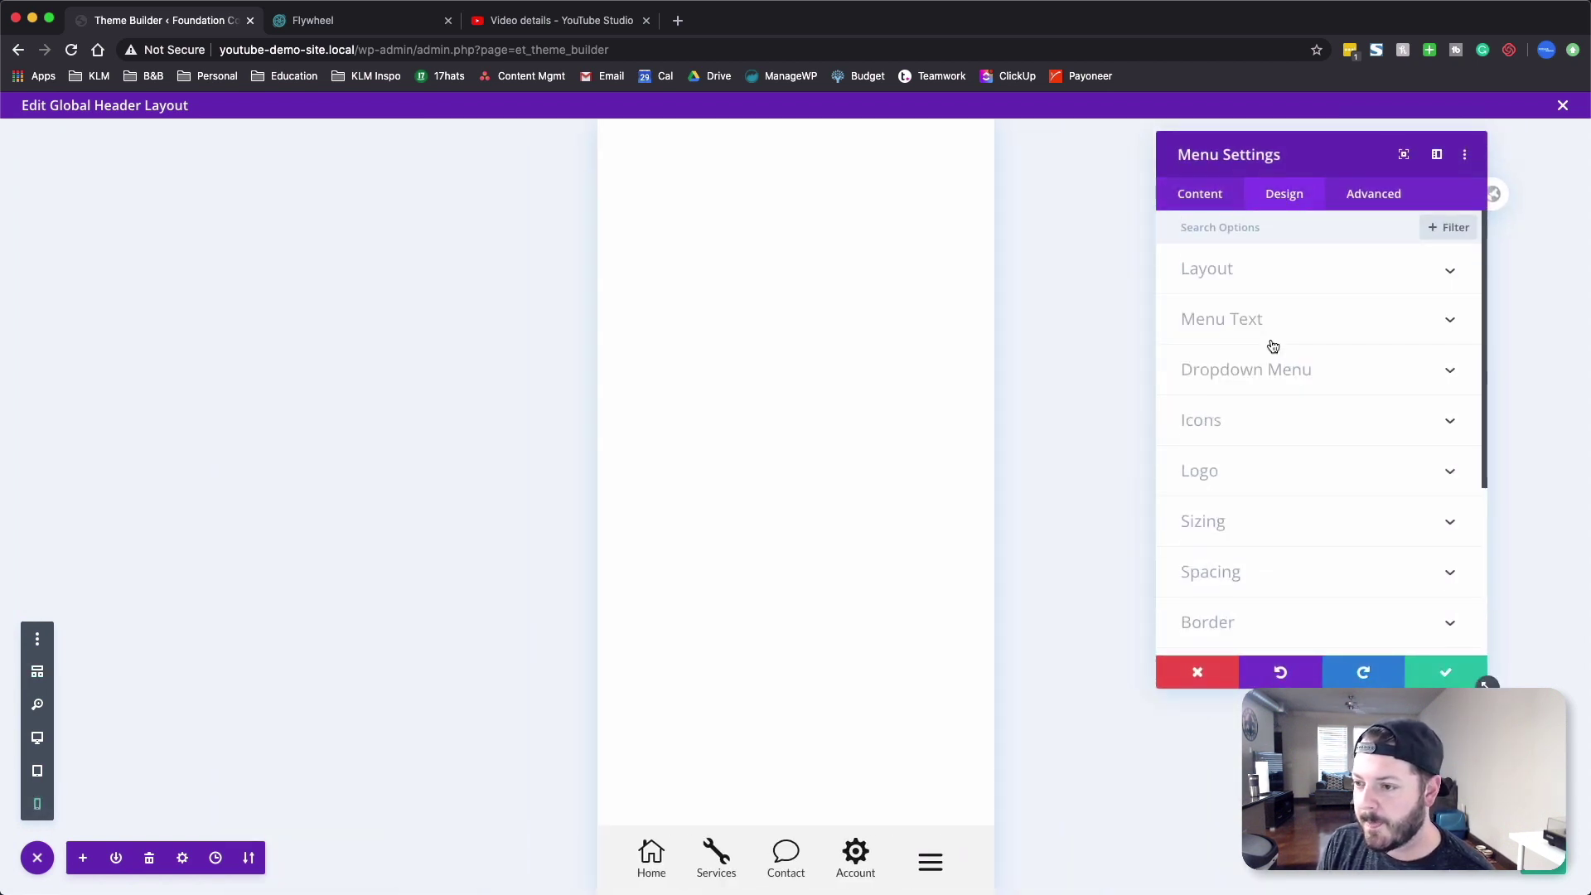
click(1230, 426)
scroll(1285, 434, down, 5)
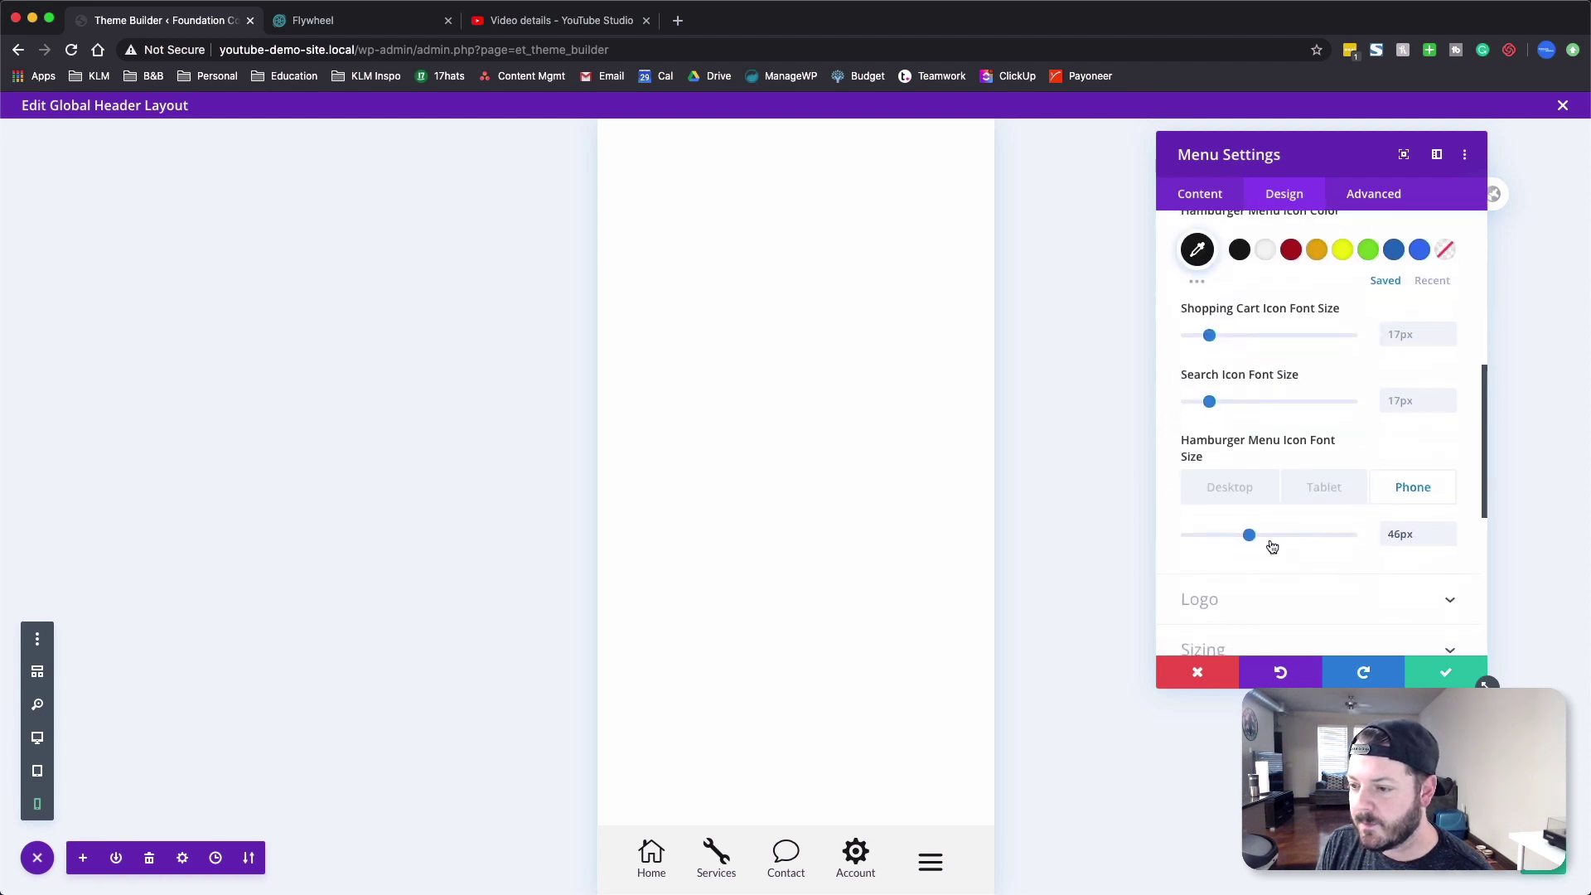
scroll(1271, 543, up, 3)
scroll(1298, 545, down, 3)
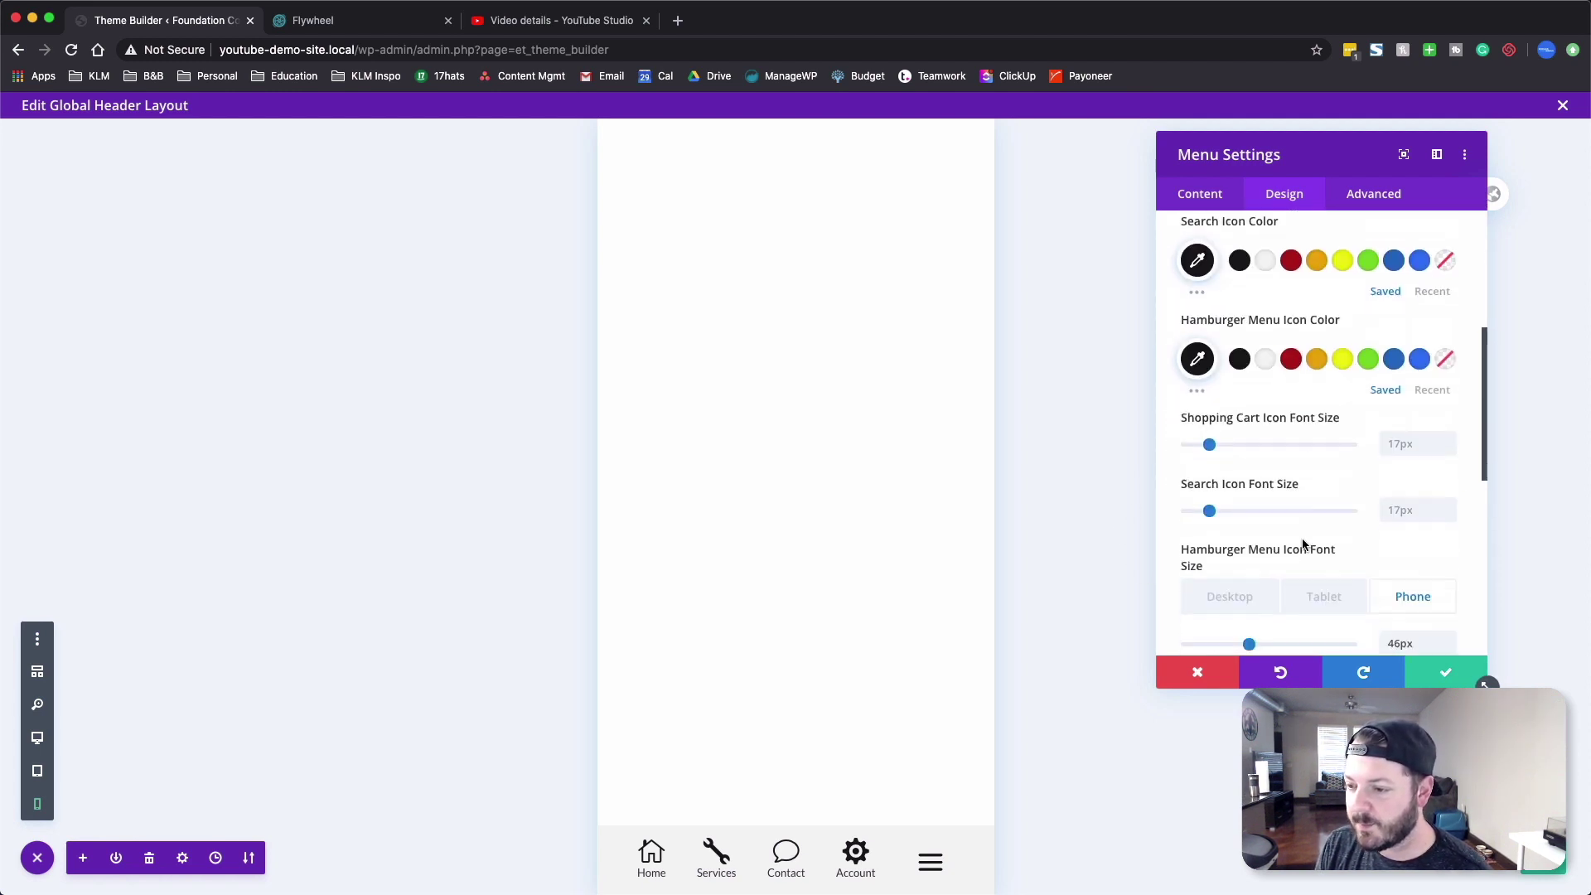
click(1450, 572)
click(1449, 572)
click(1450, 572)
click(1449, 572)
click(1450, 571)
click(1450, 572)
click(1450, 572)
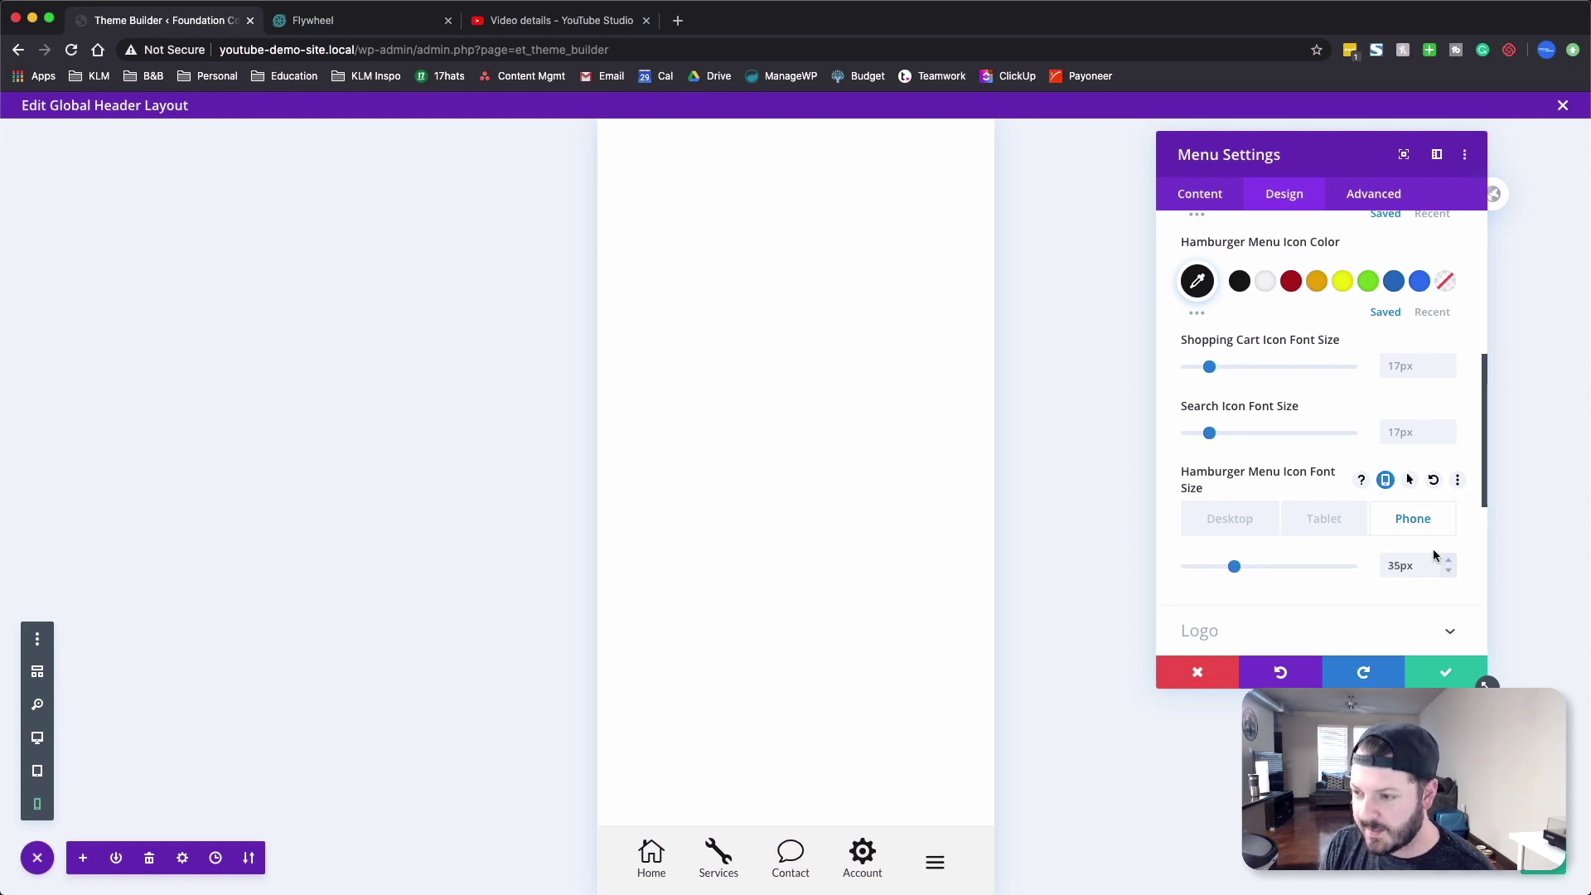
- Review the Menu module's margin and padding settings and save the module
scroll(1239, 439, up, 5)
click(1239, 435)
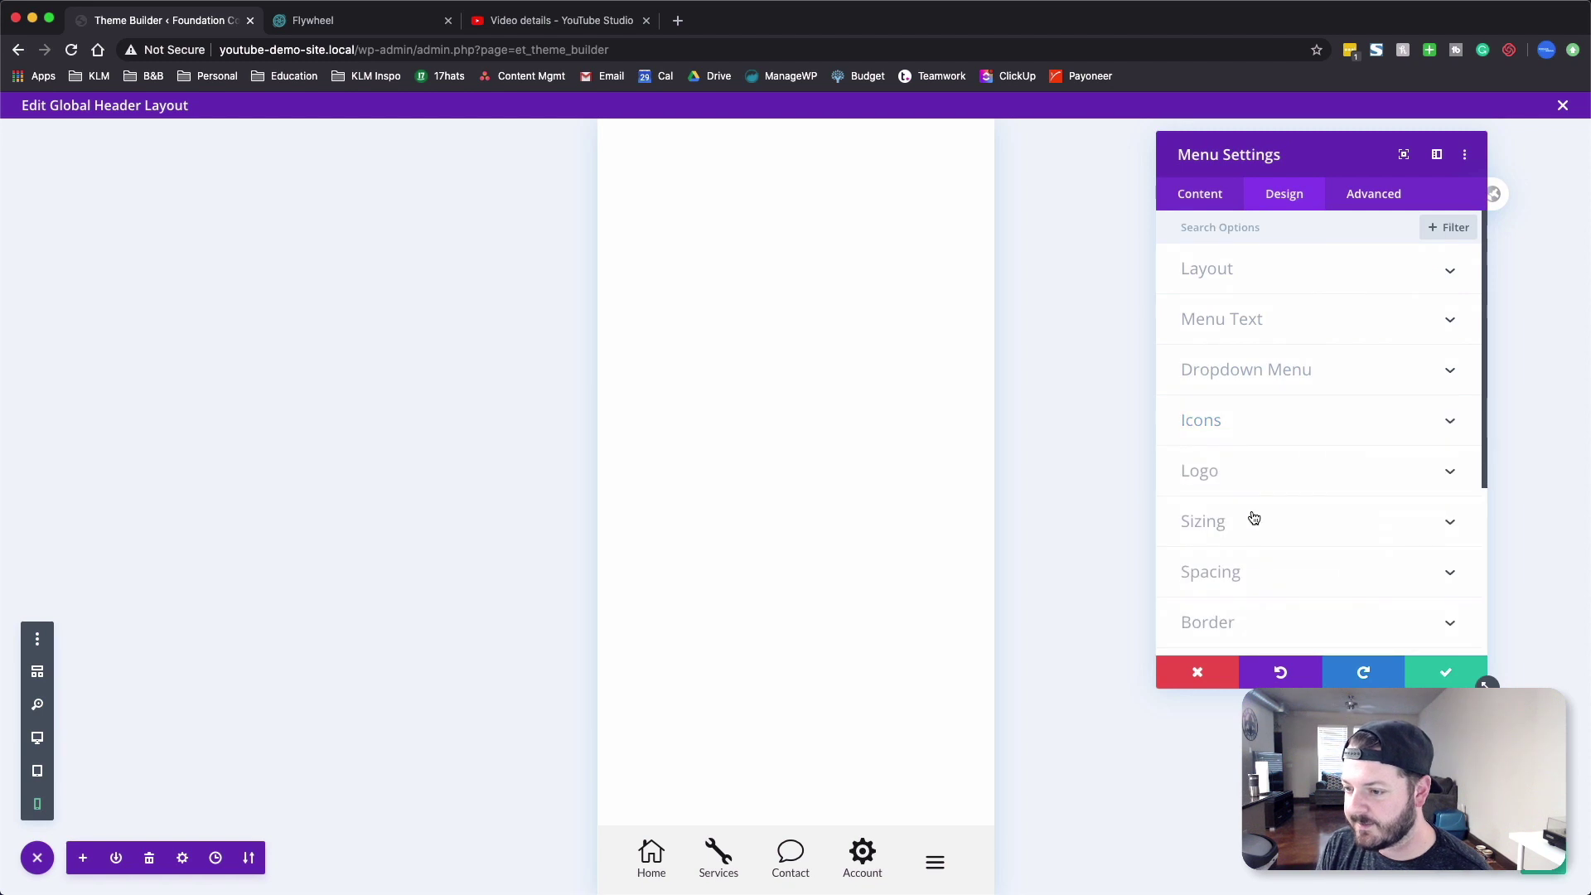
click(1254, 514)
click(1262, 244)
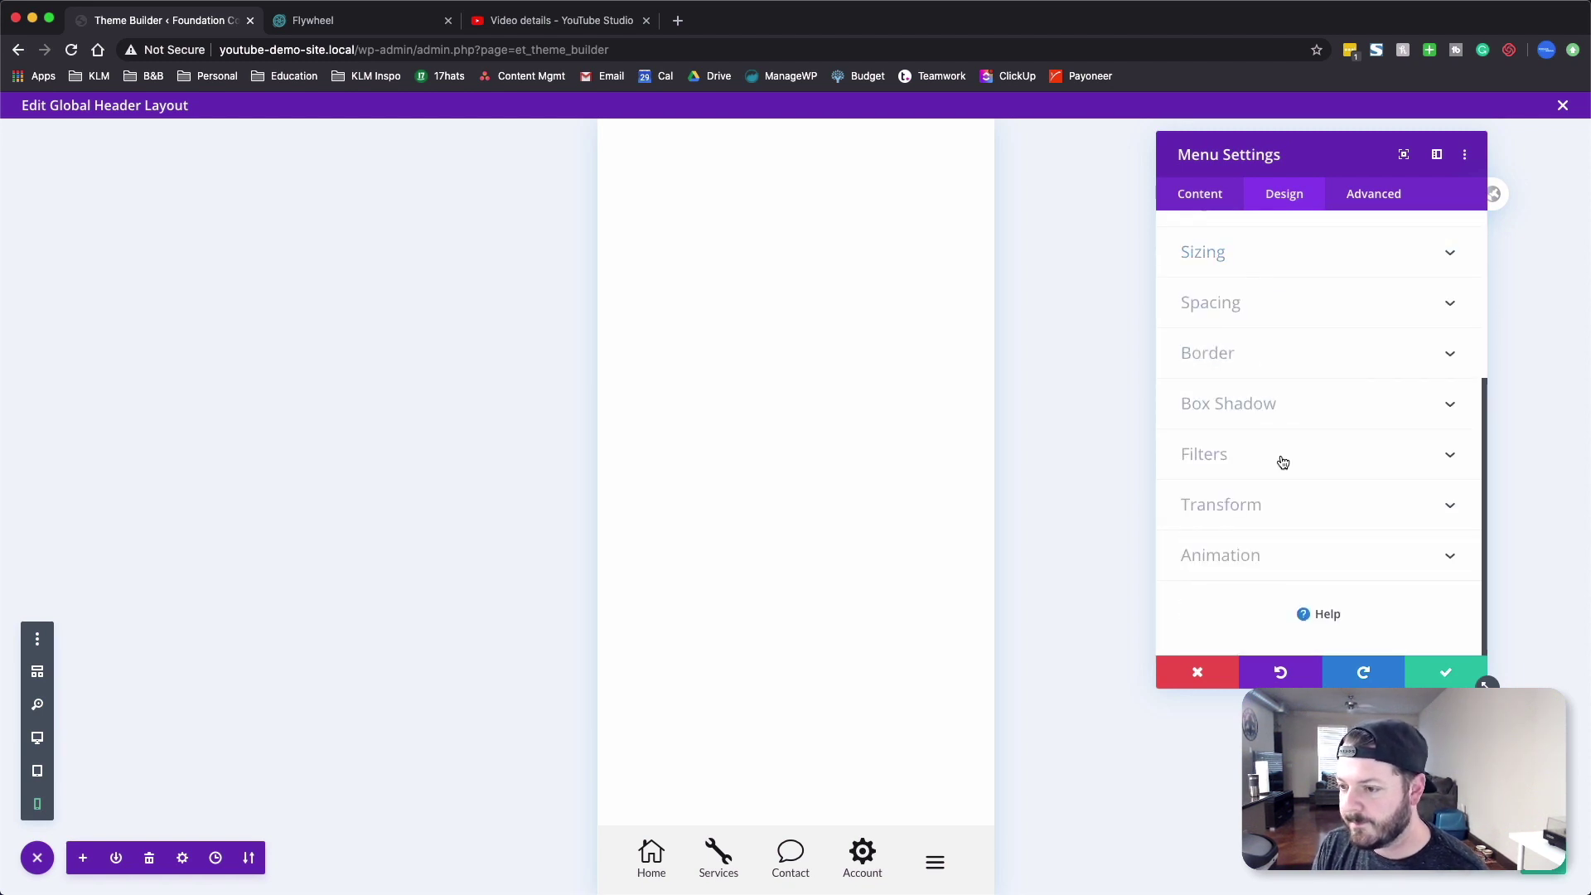
click(1241, 304)
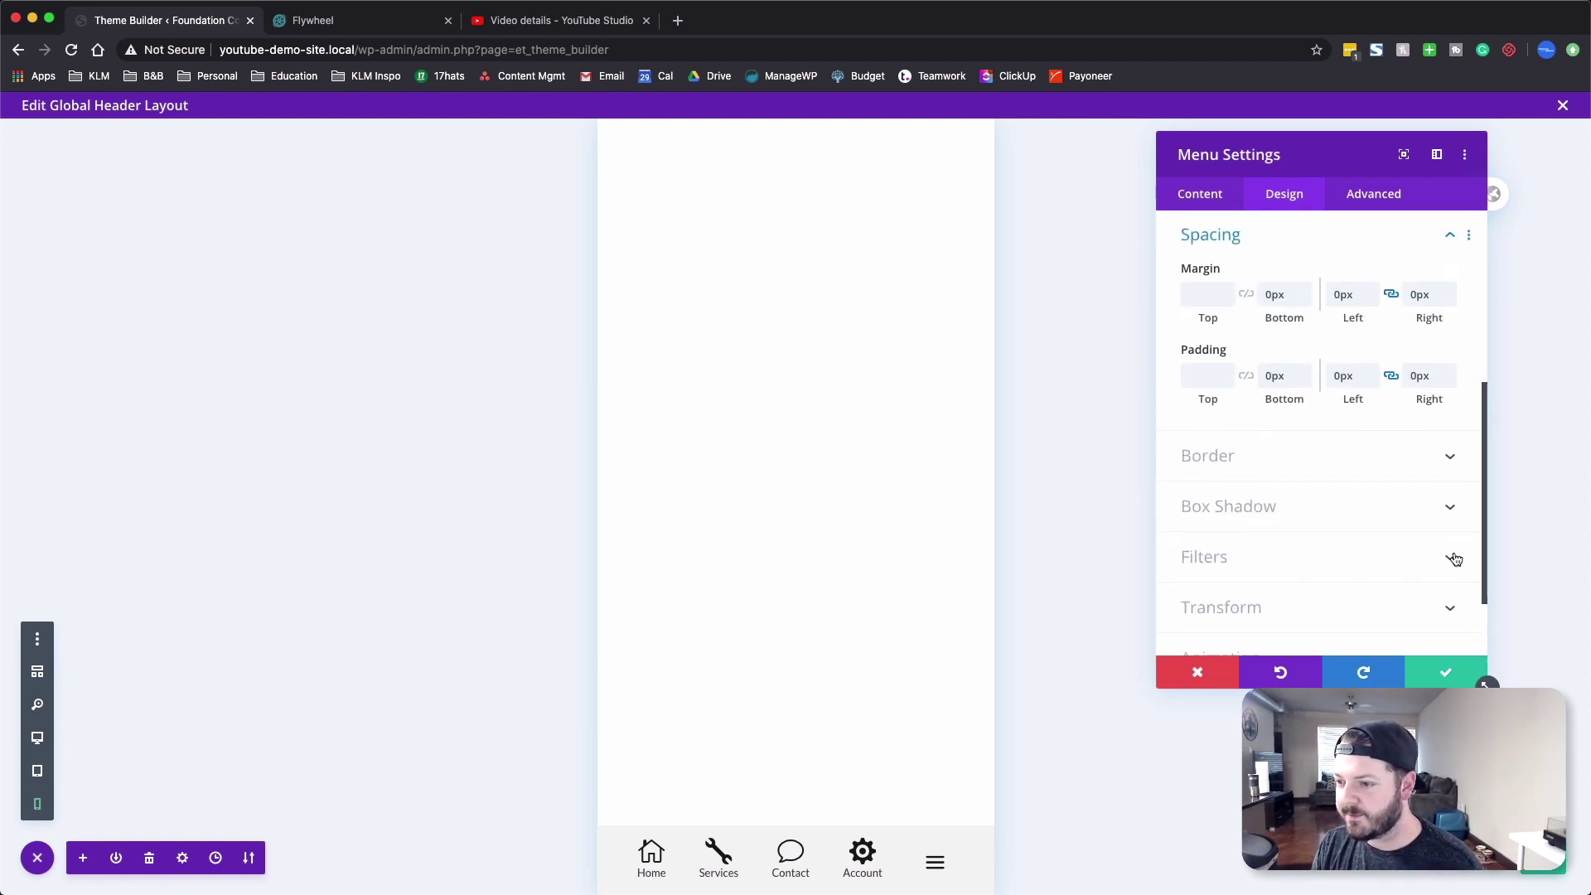
click(1444, 669)
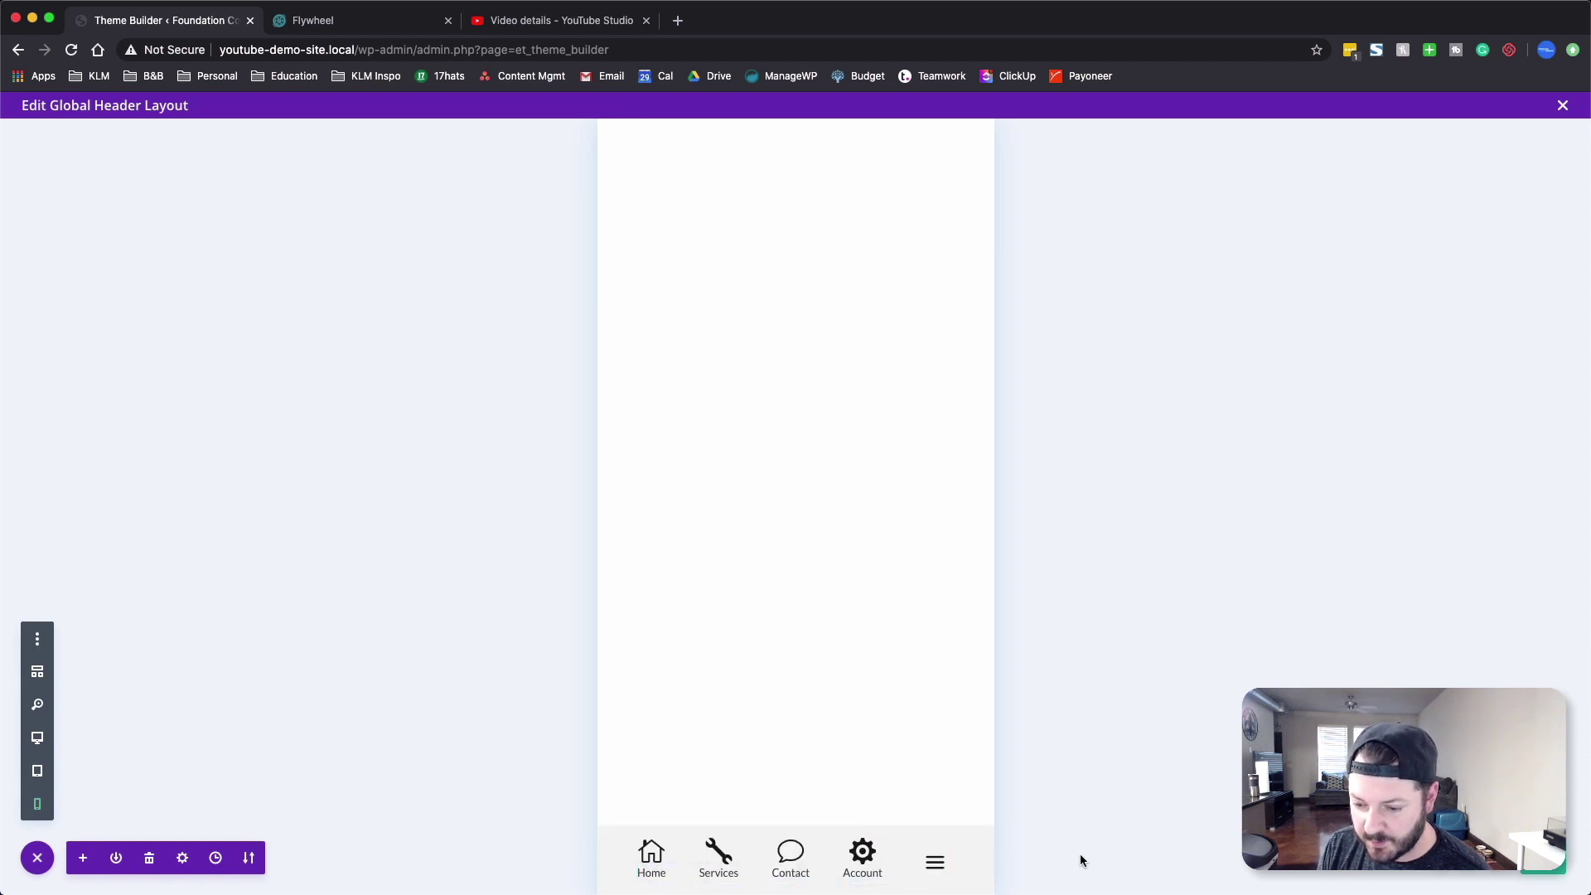
mouse_move(911, 871)
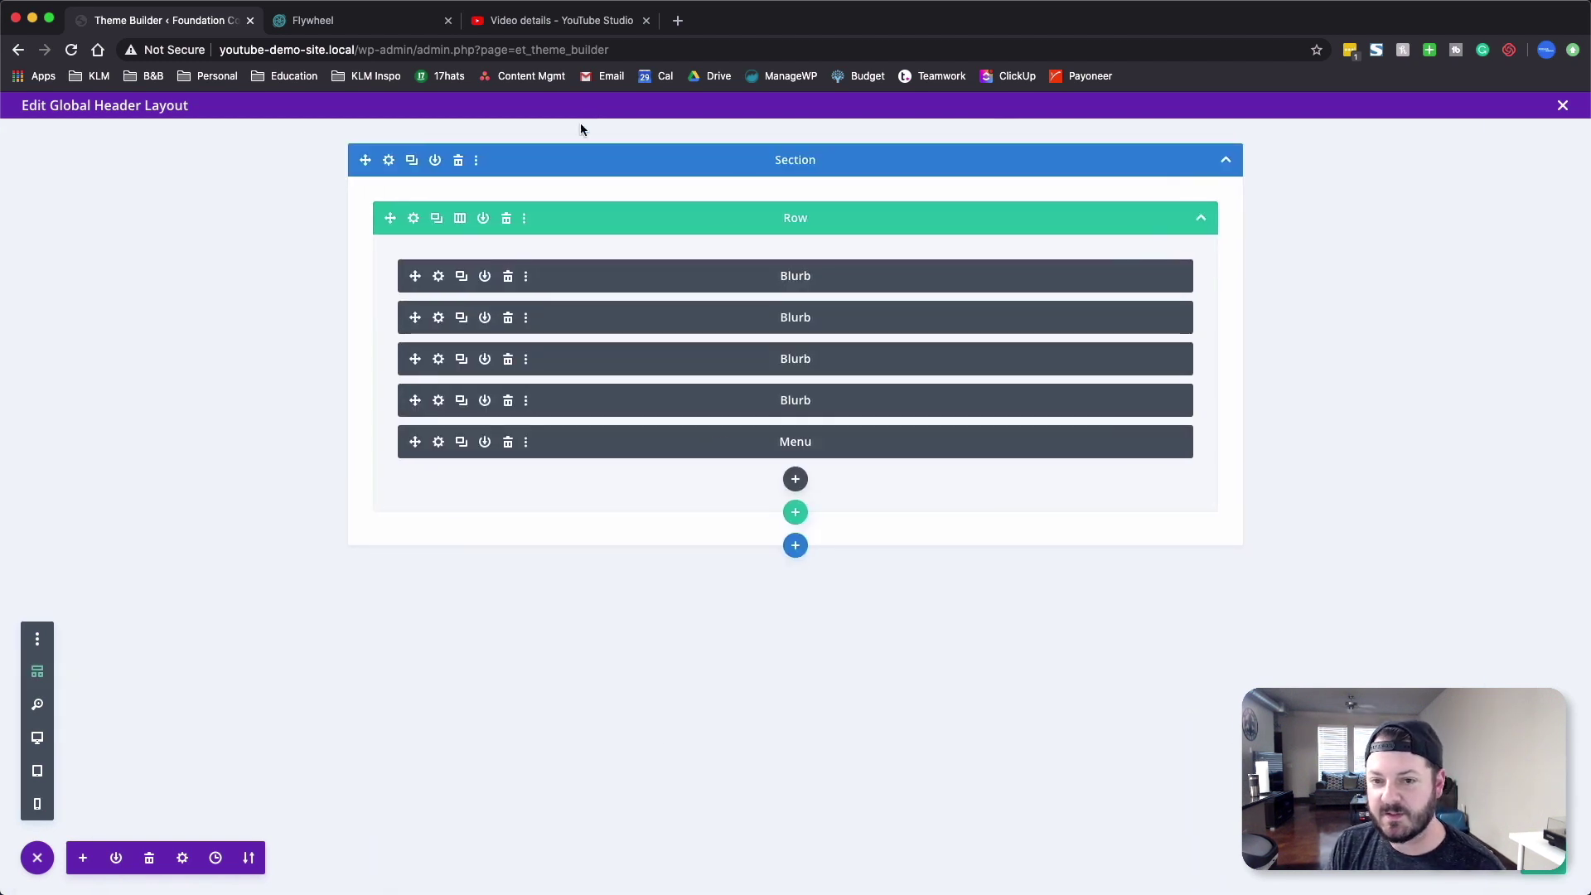
- Add a regular section with a one-column row below the header section and place a duplicate of the Menu module in it
click(796, 545)
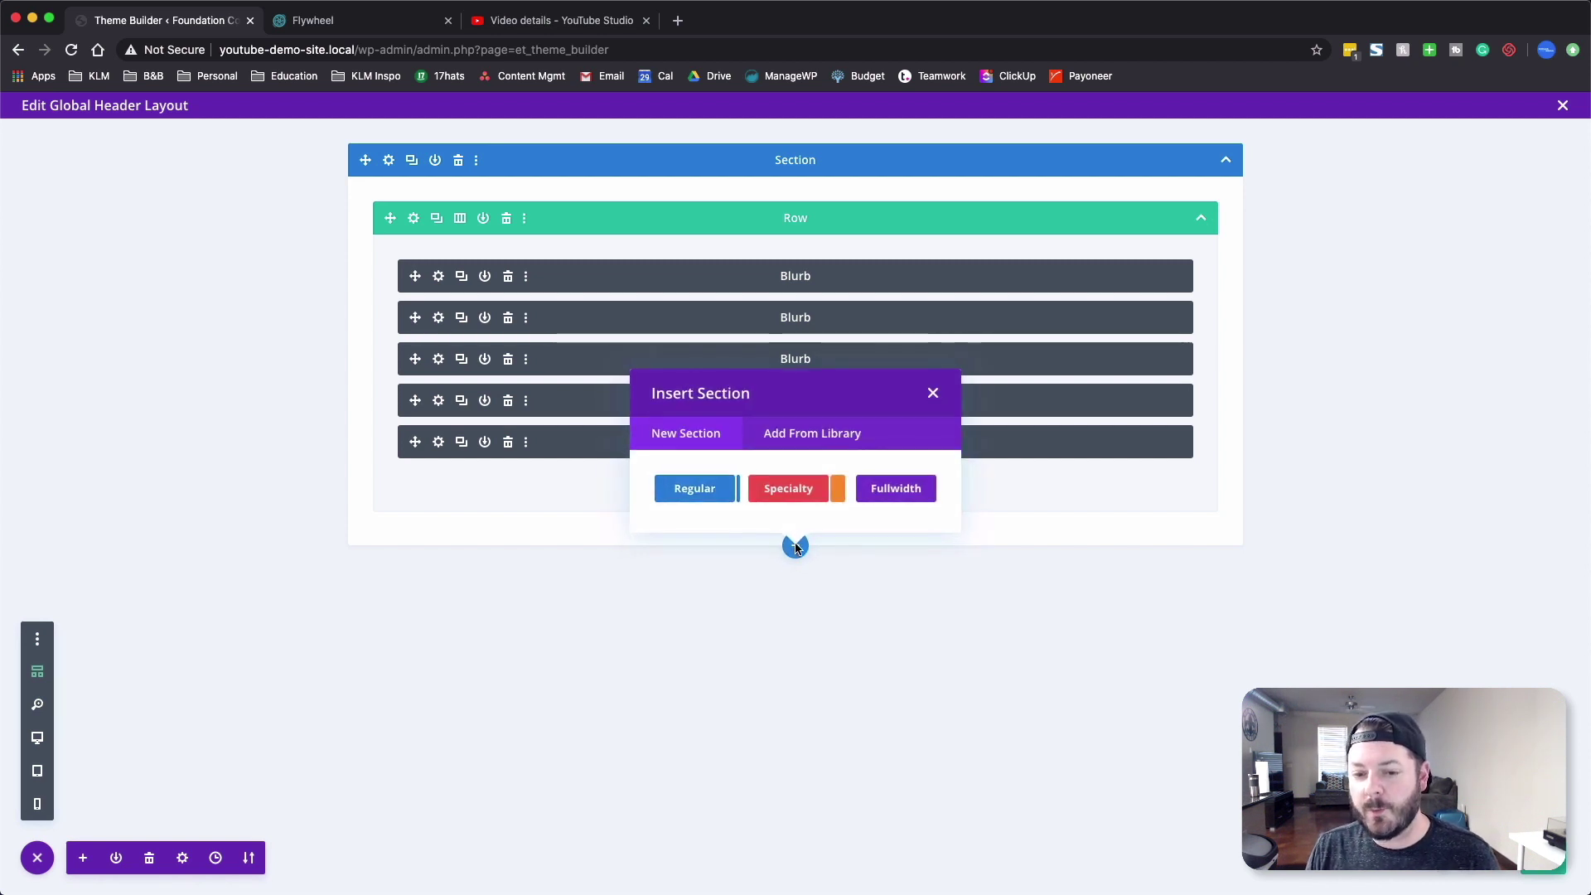
click(712, 497)
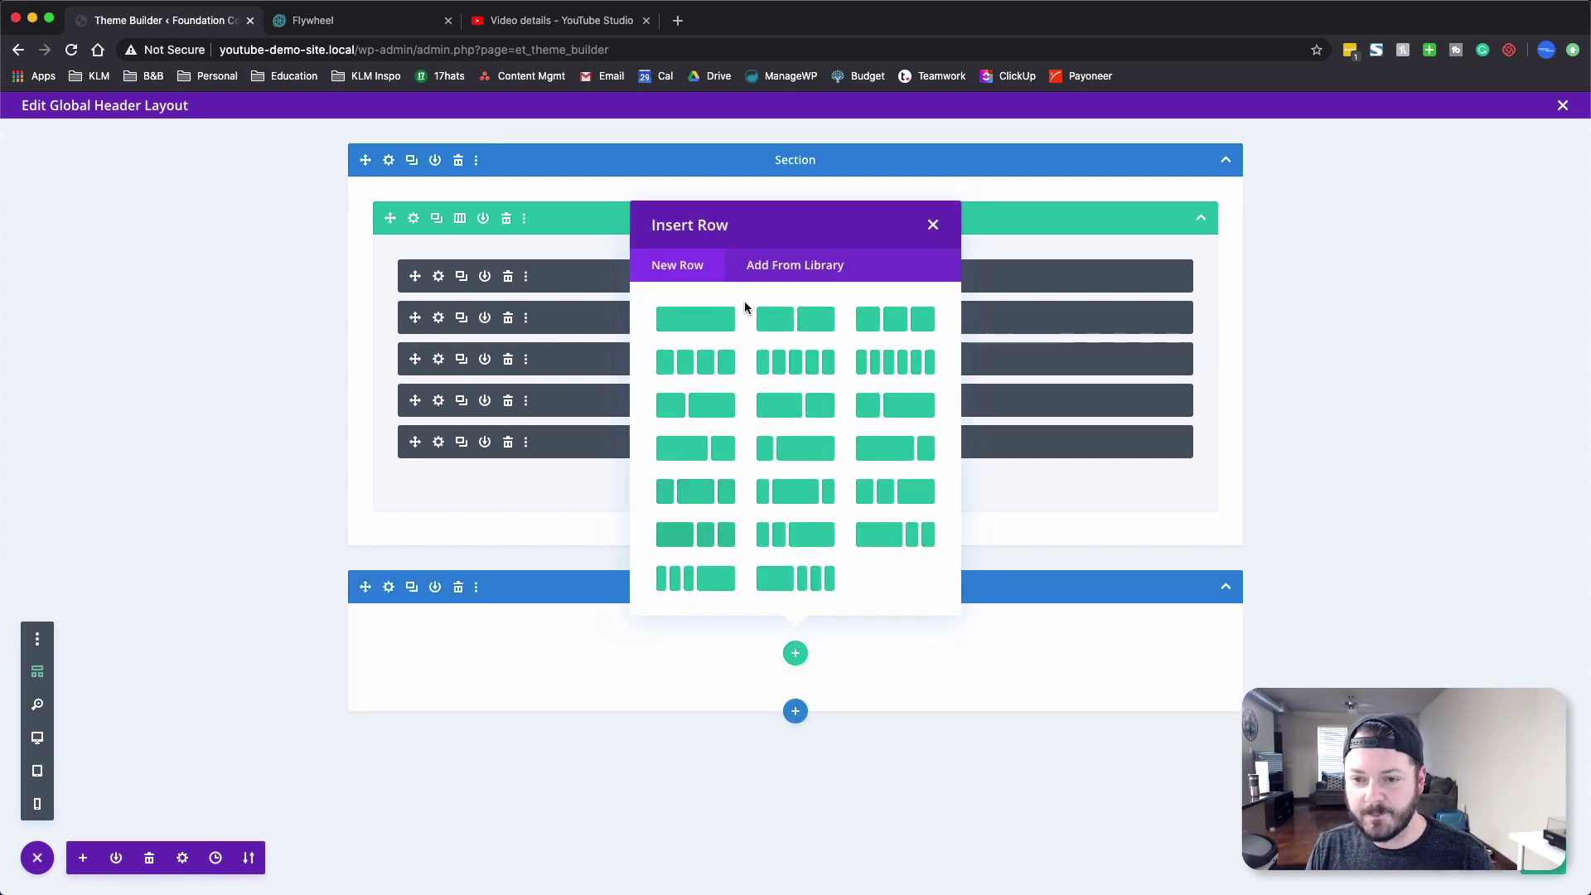
click(732, 318)
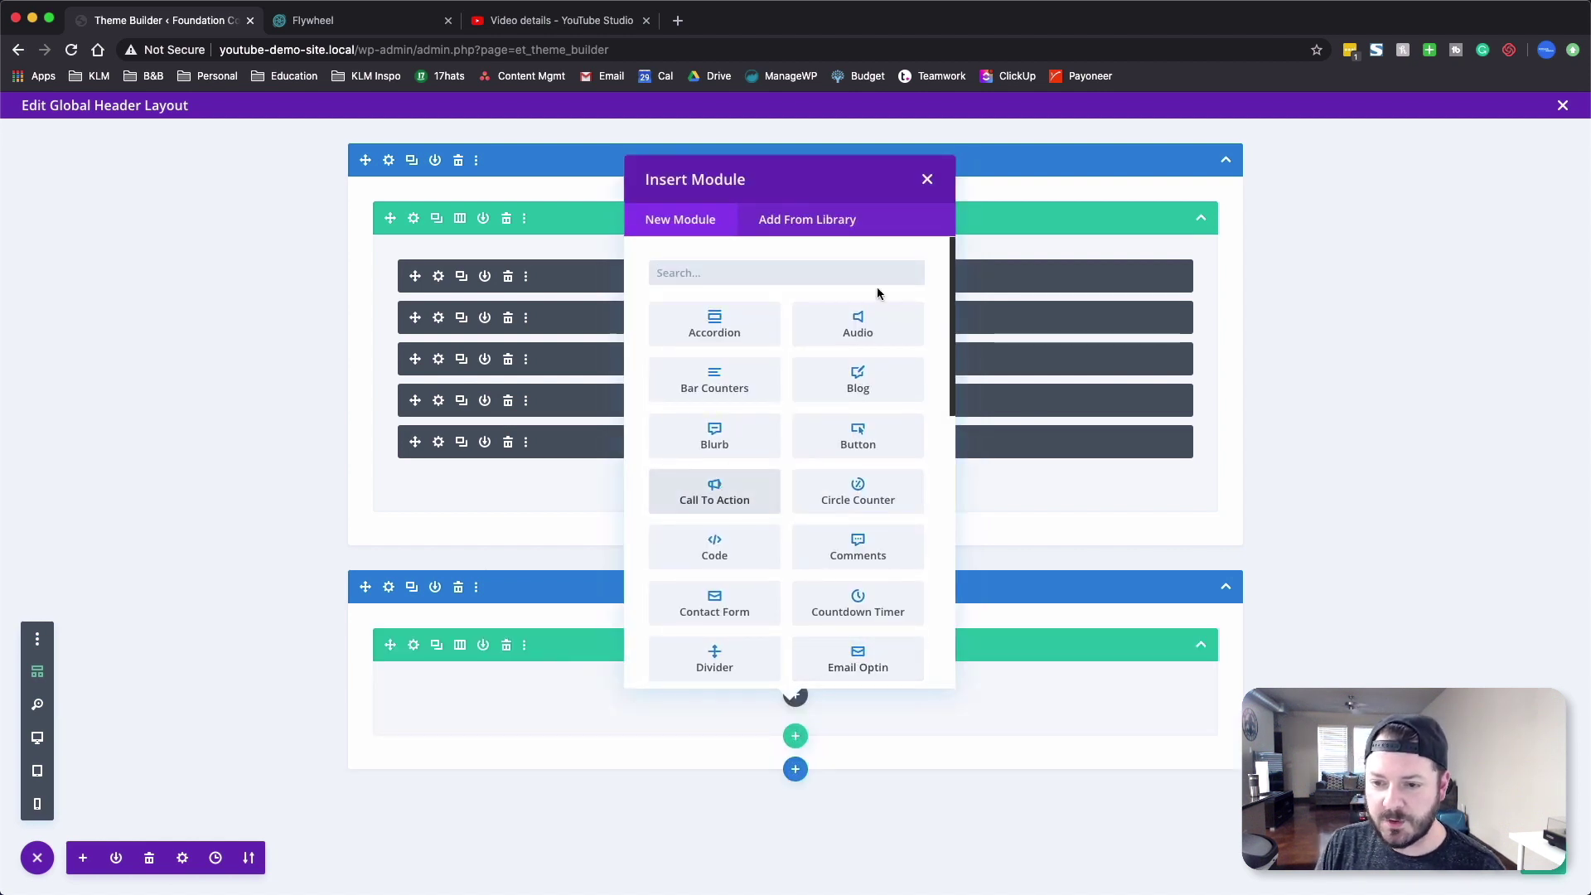
click(934, 179)
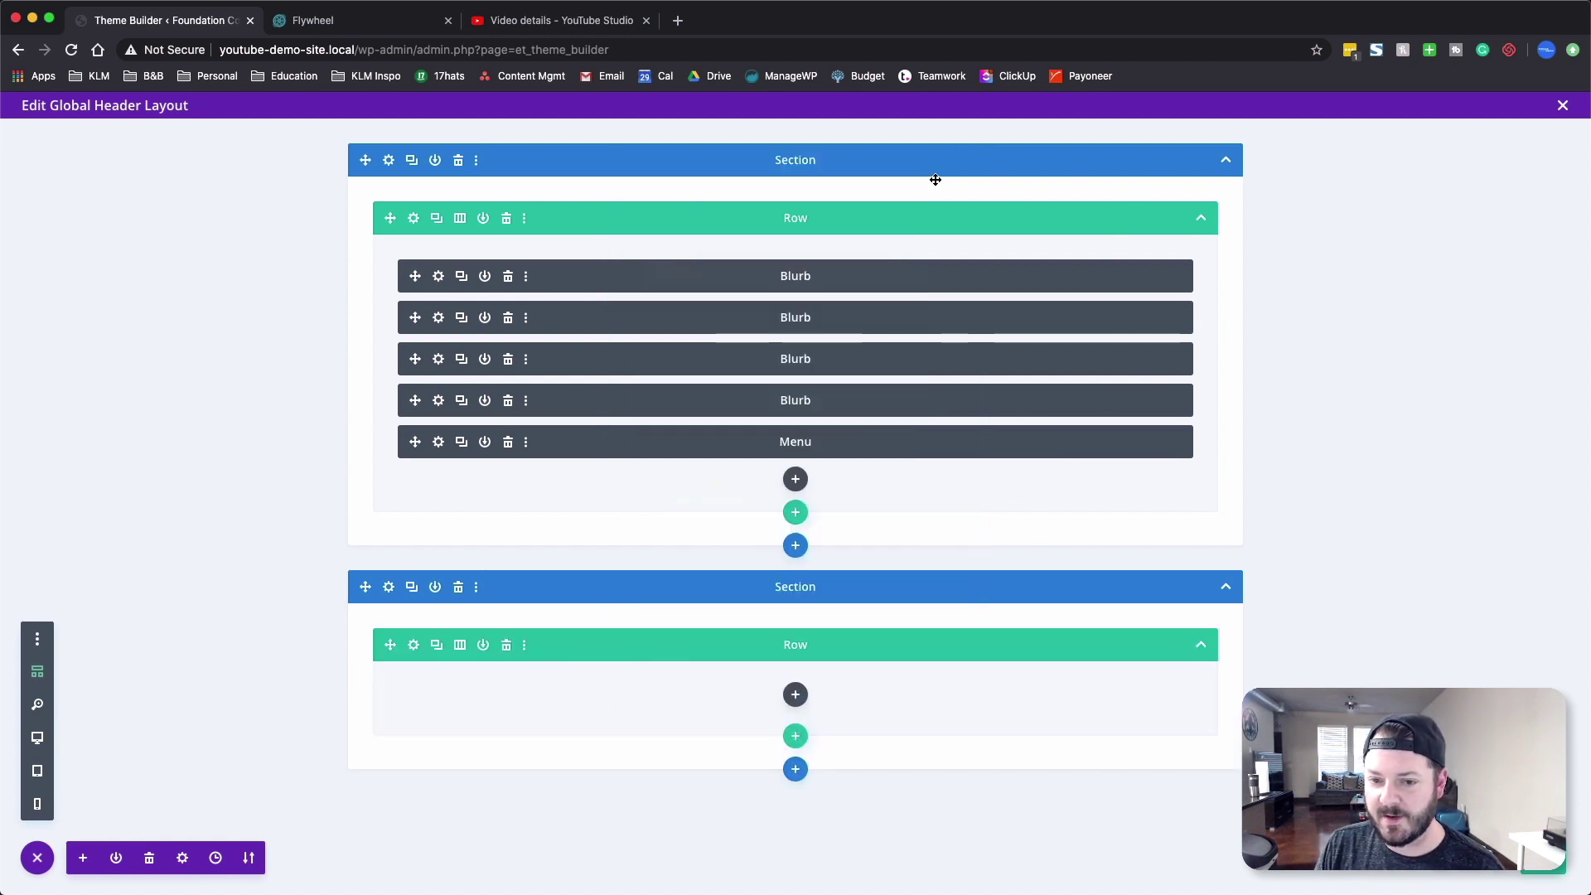
click(462, 445)
drag(630, 483, 630, 704)
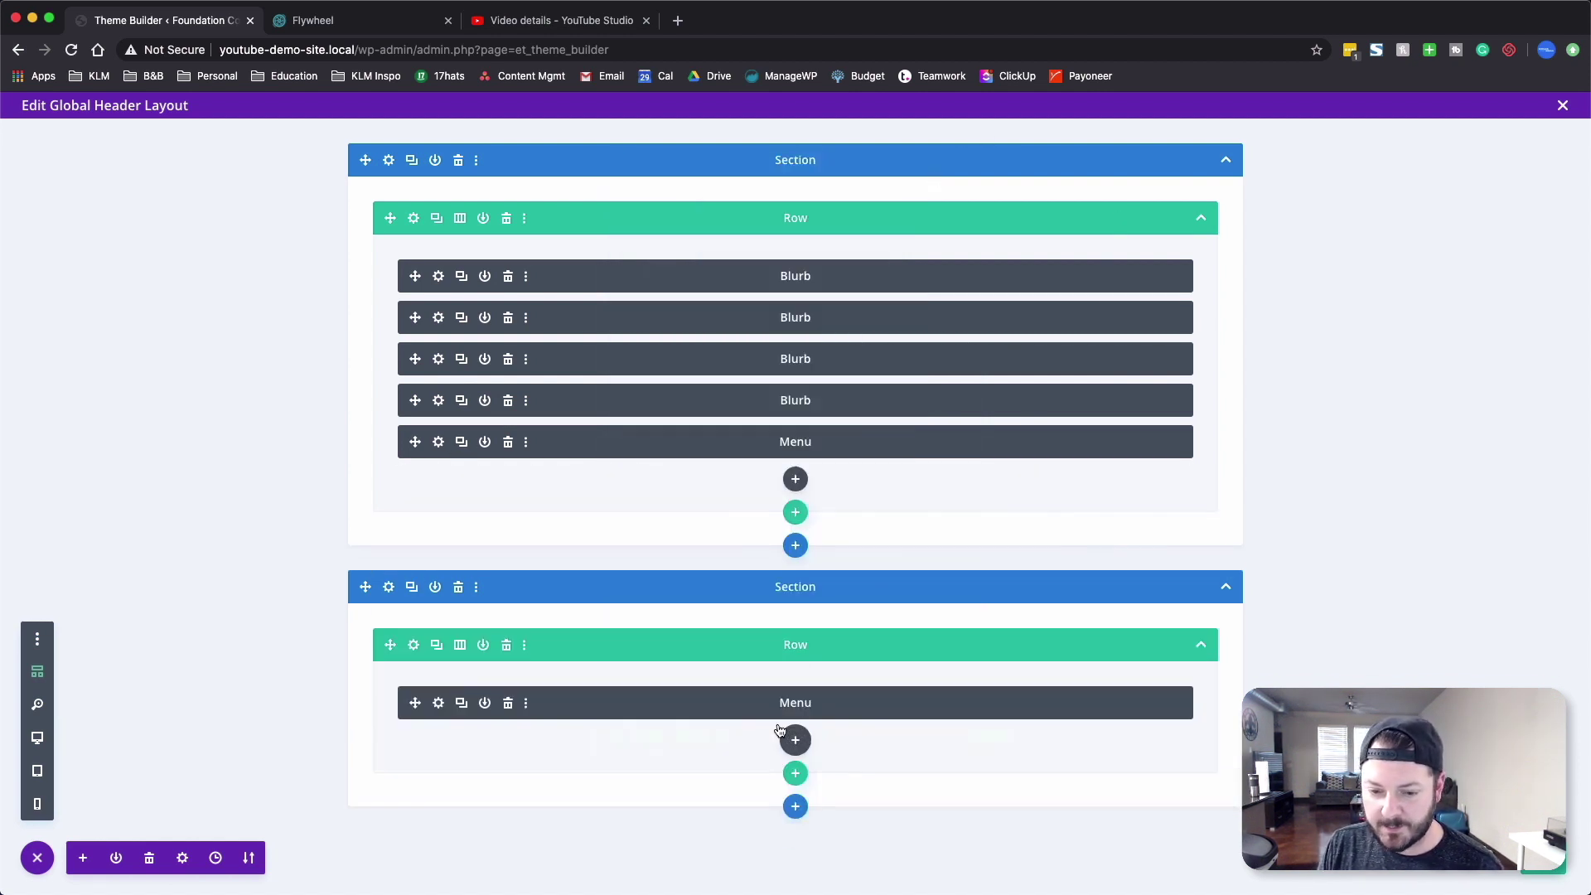
- Use the dynamic Site Logo as the logo of the Menu module in the second section and save the module
click(439, 704)
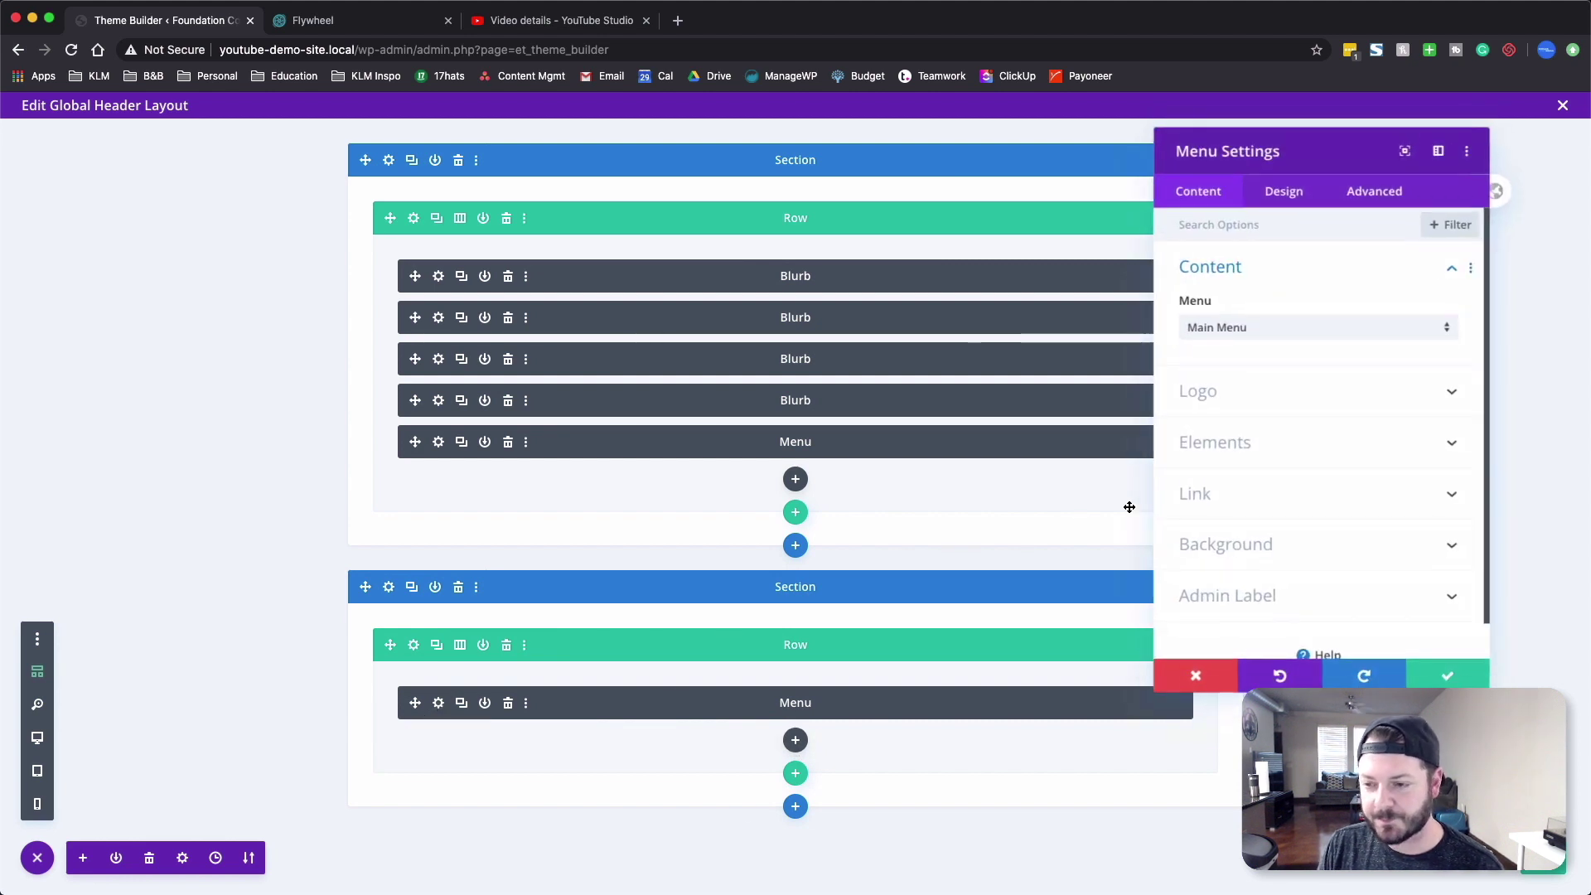
click(1233, 390)
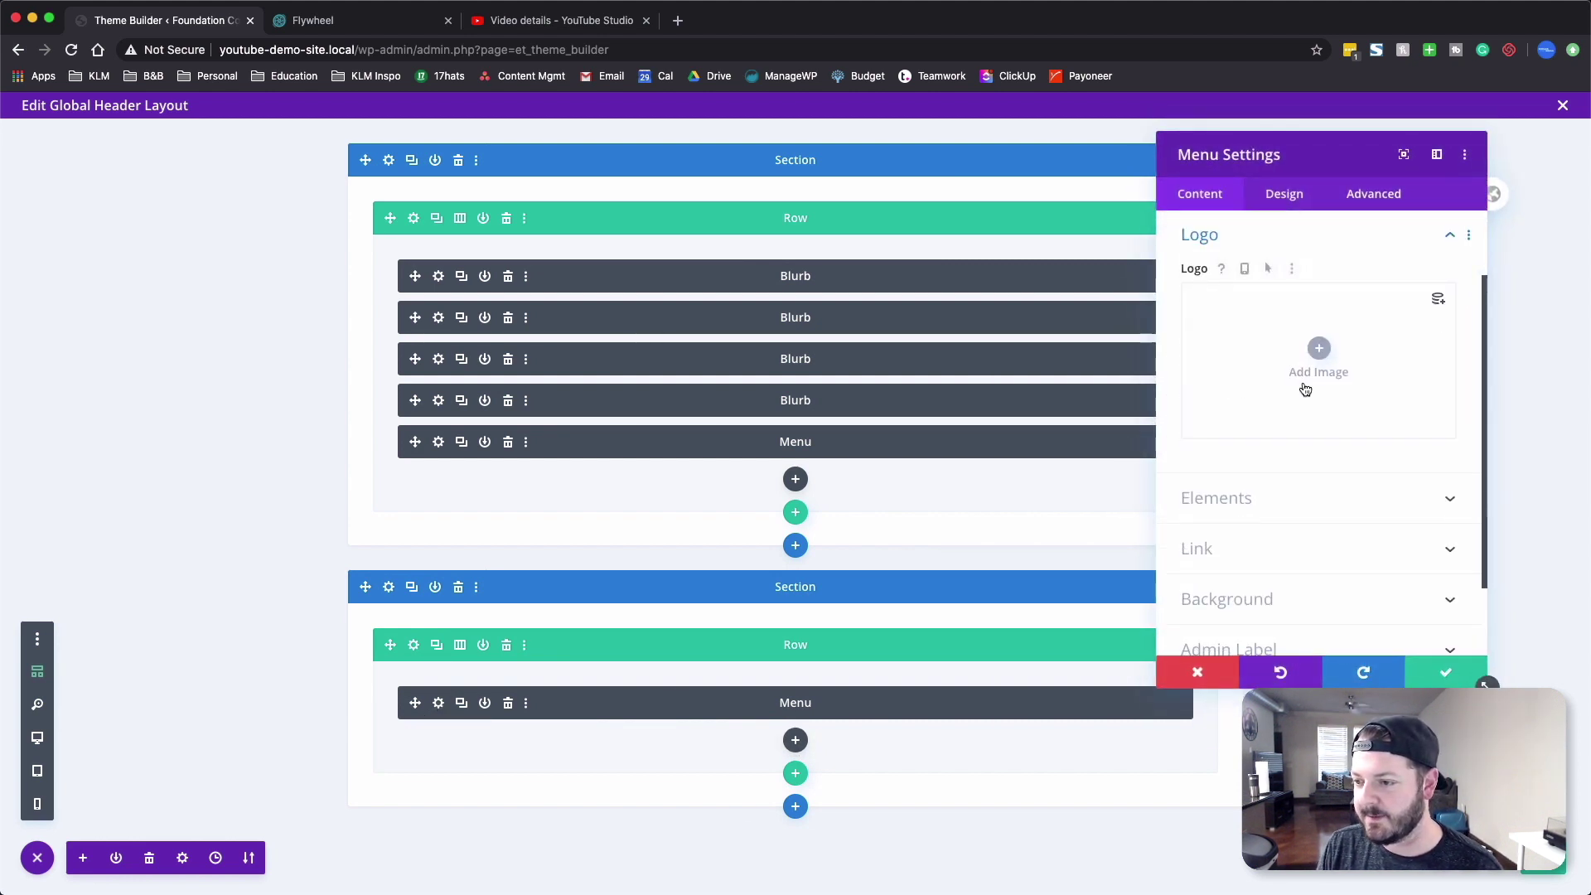
click(1448, 299)
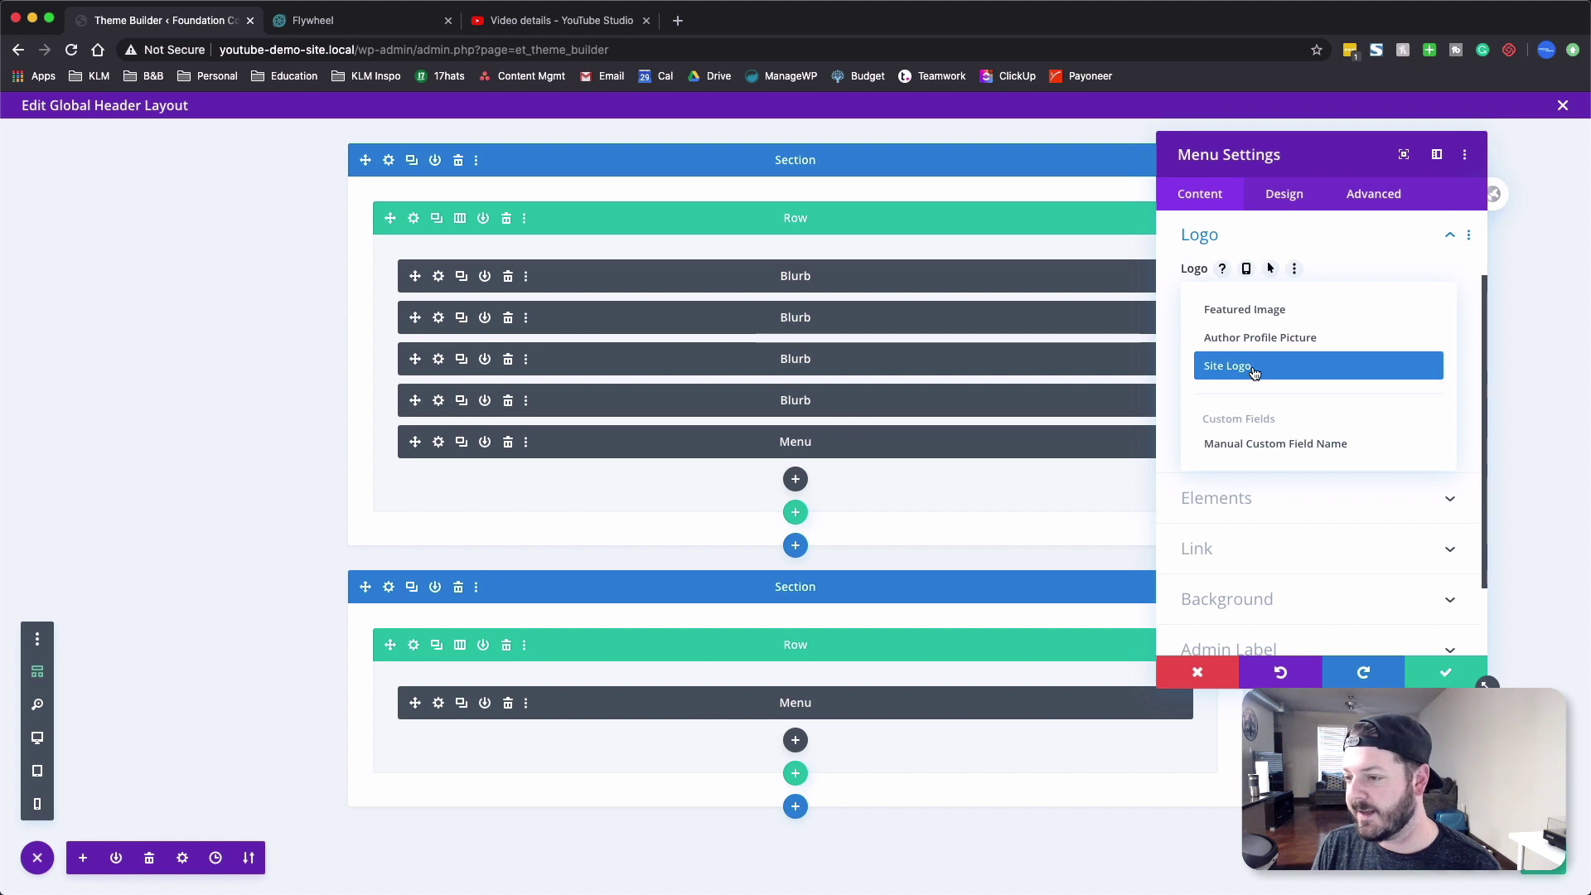
click(1255, 374)
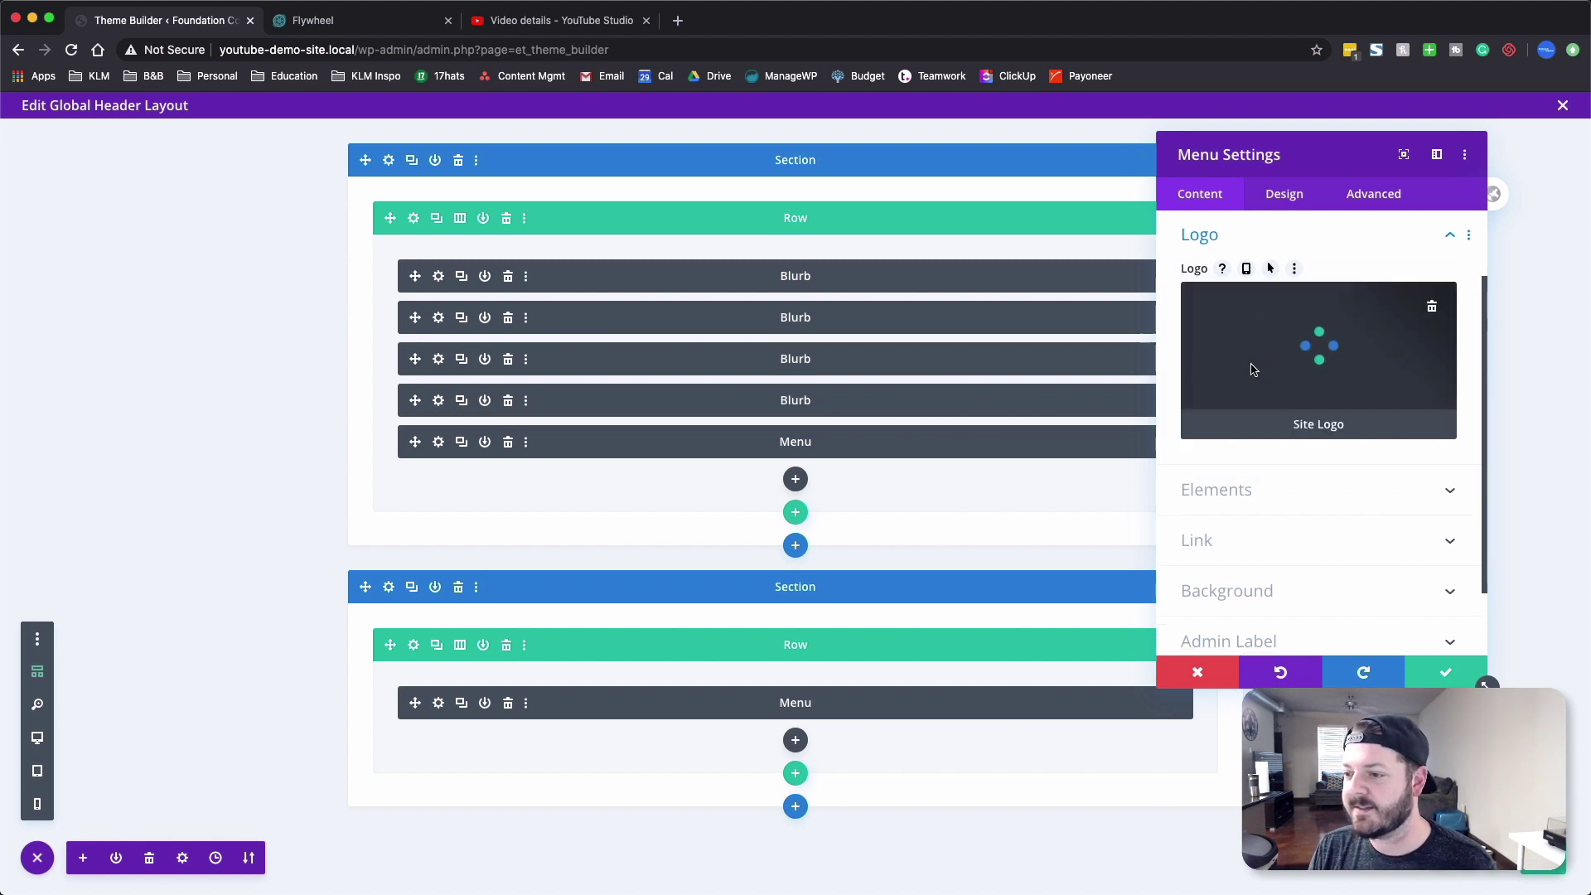
click(1443, 676)
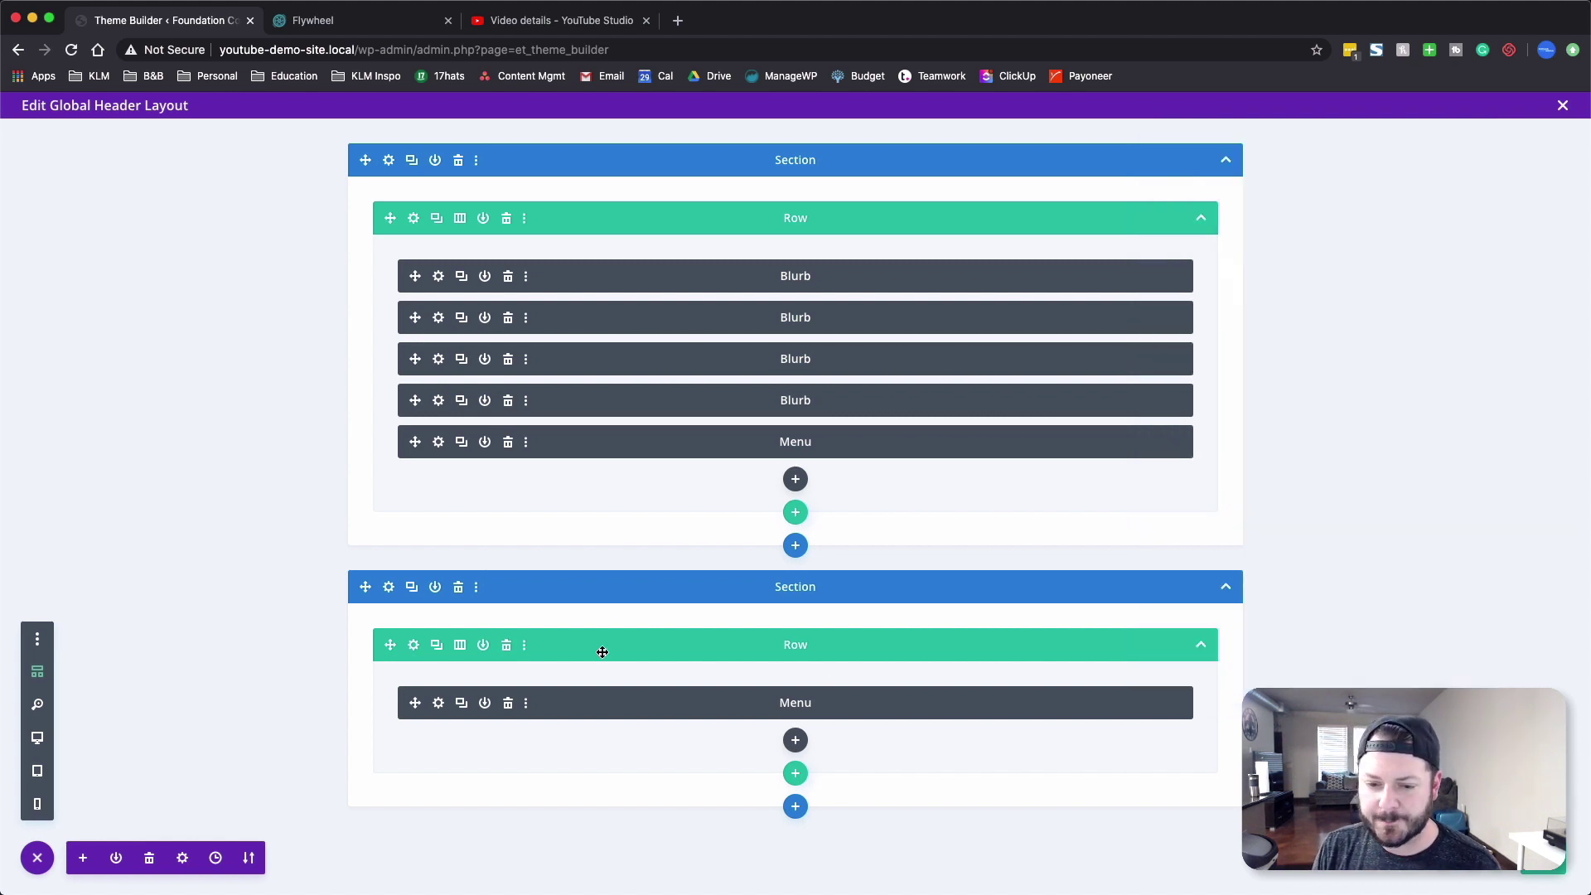
- Disable the second section on Phone and Tablet but not on Desktop, then save and exit the Global Header layout
click(389, 587)
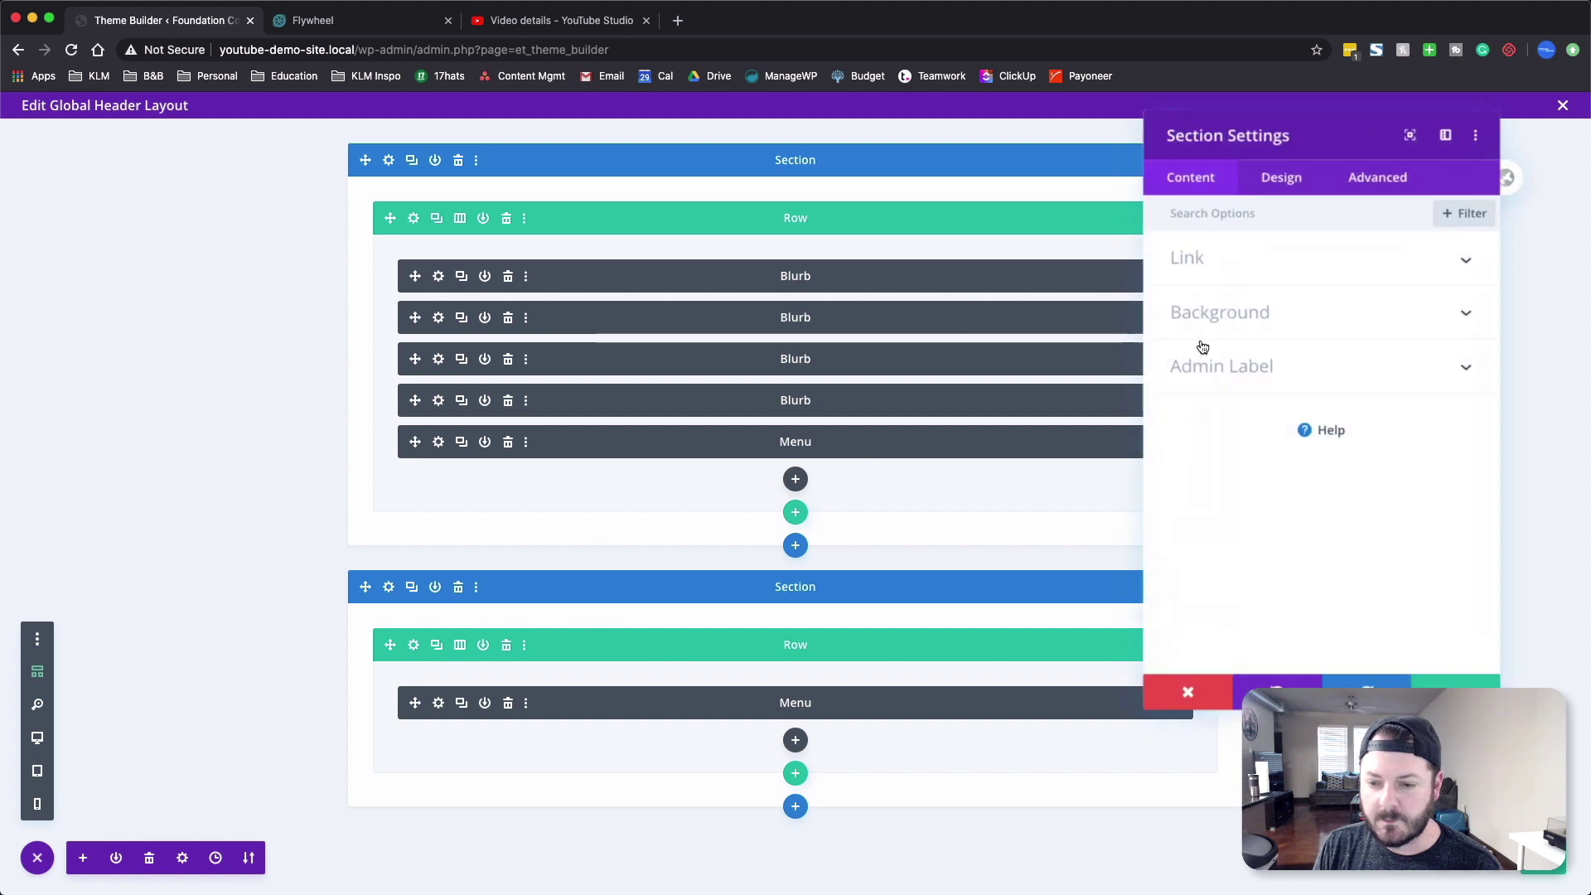
click(1368, 195)
click(1263, 369)
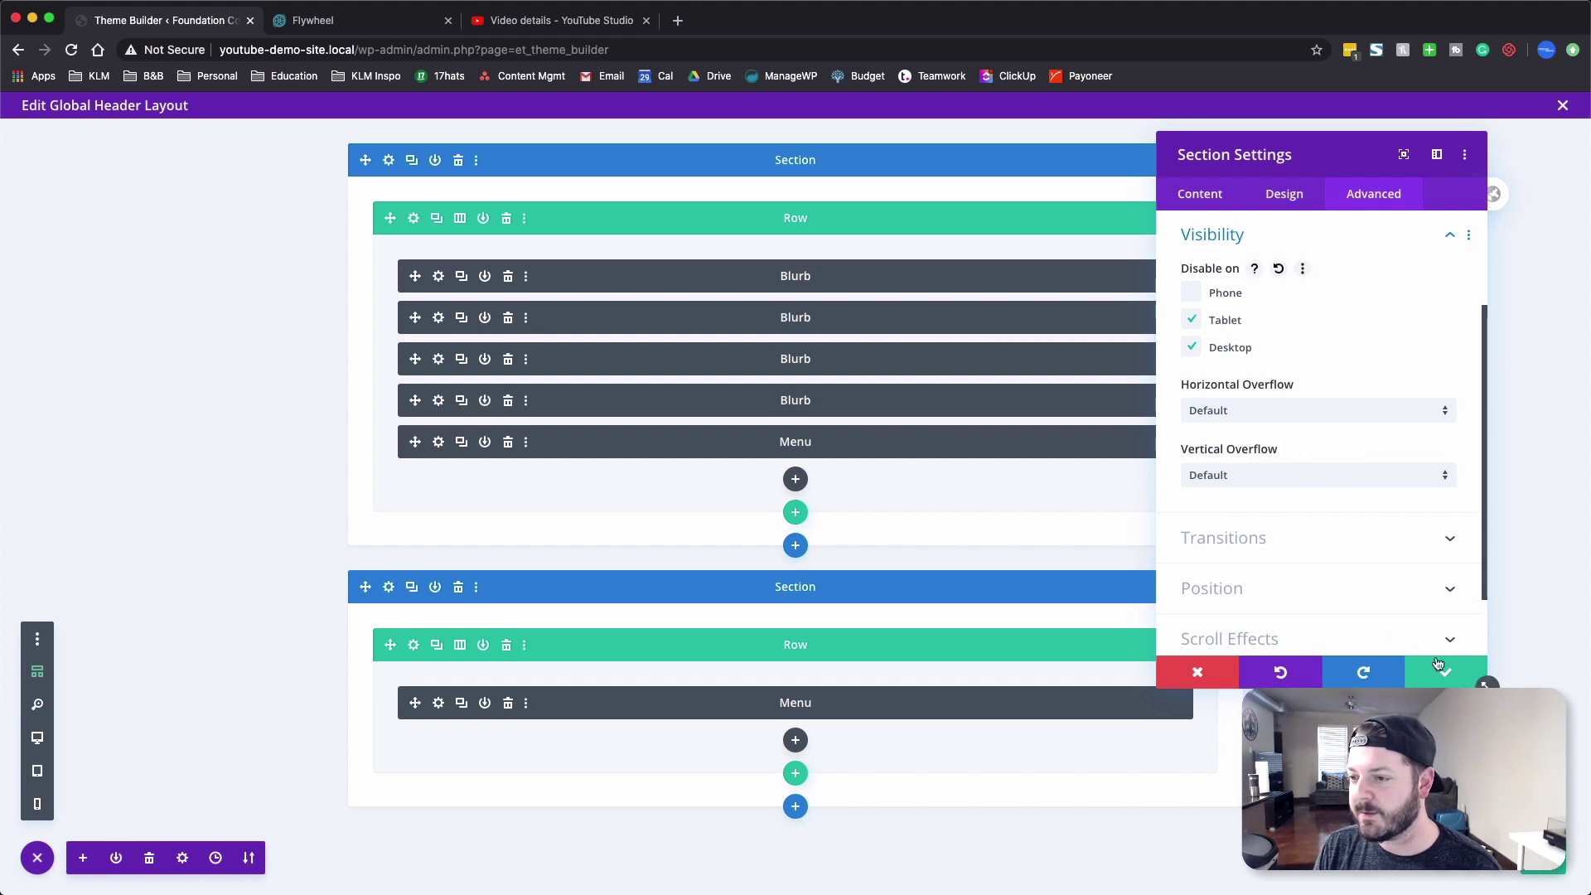
click(1193, 296)
click(1192, 347)
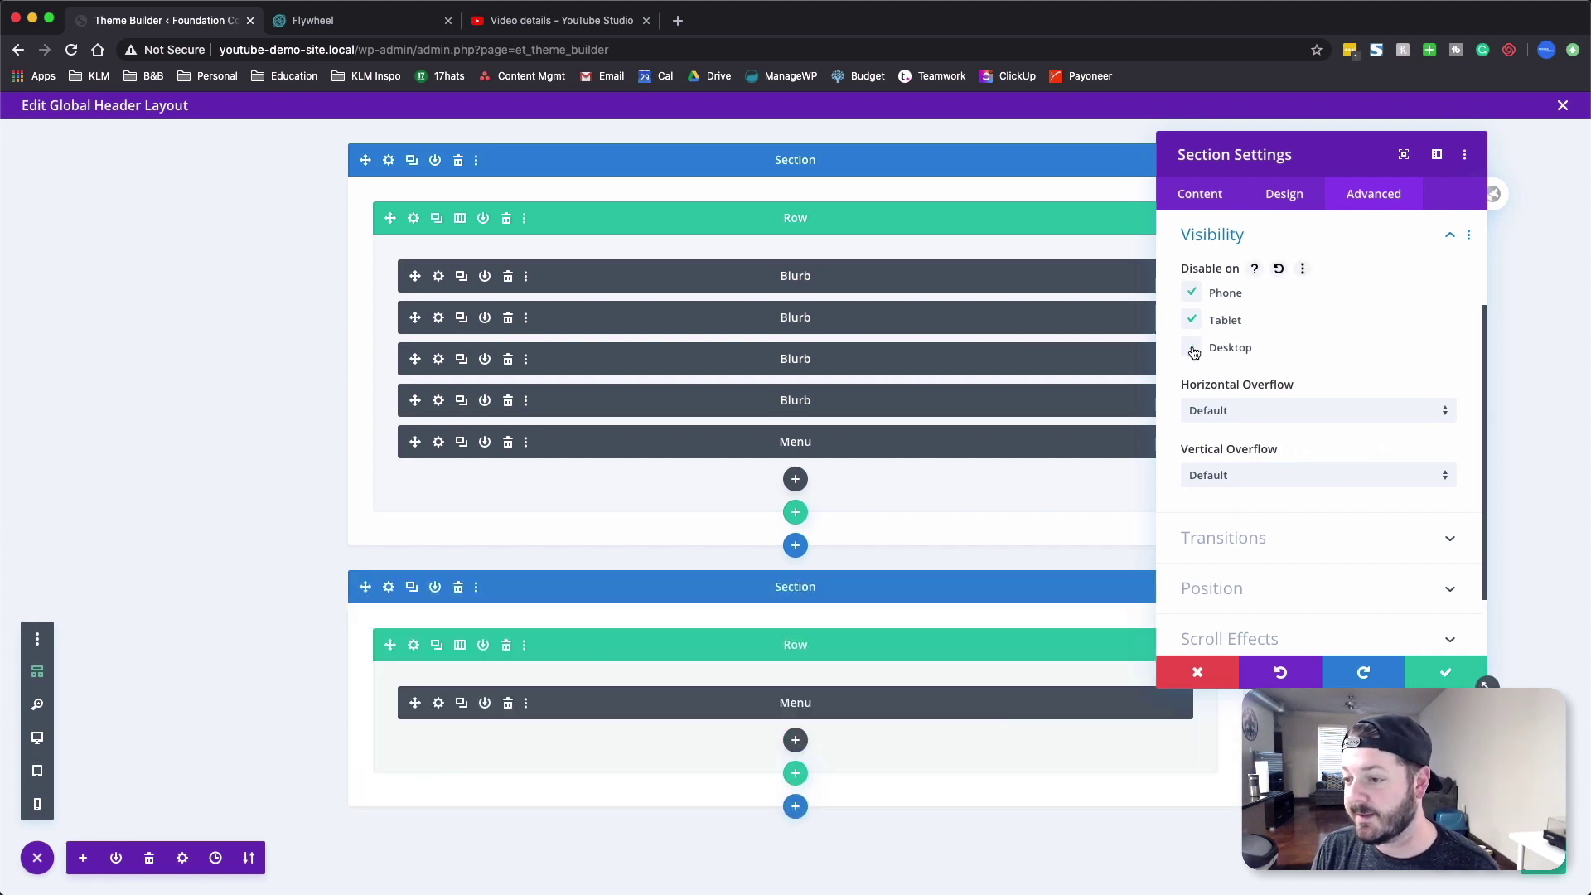
click(1447, 674)
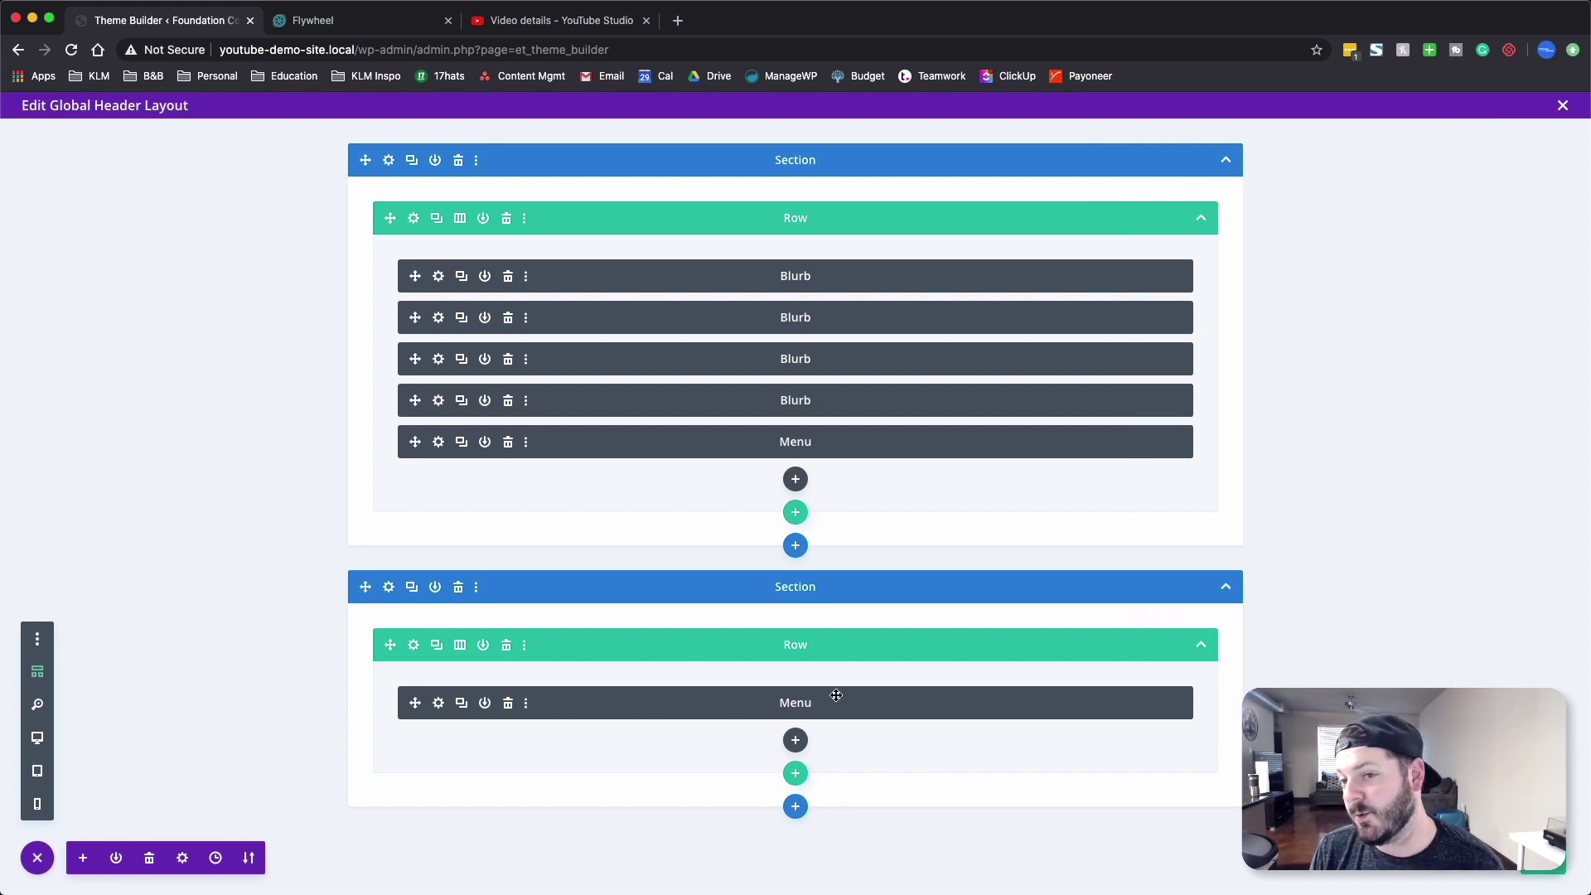
click(1563, 106)
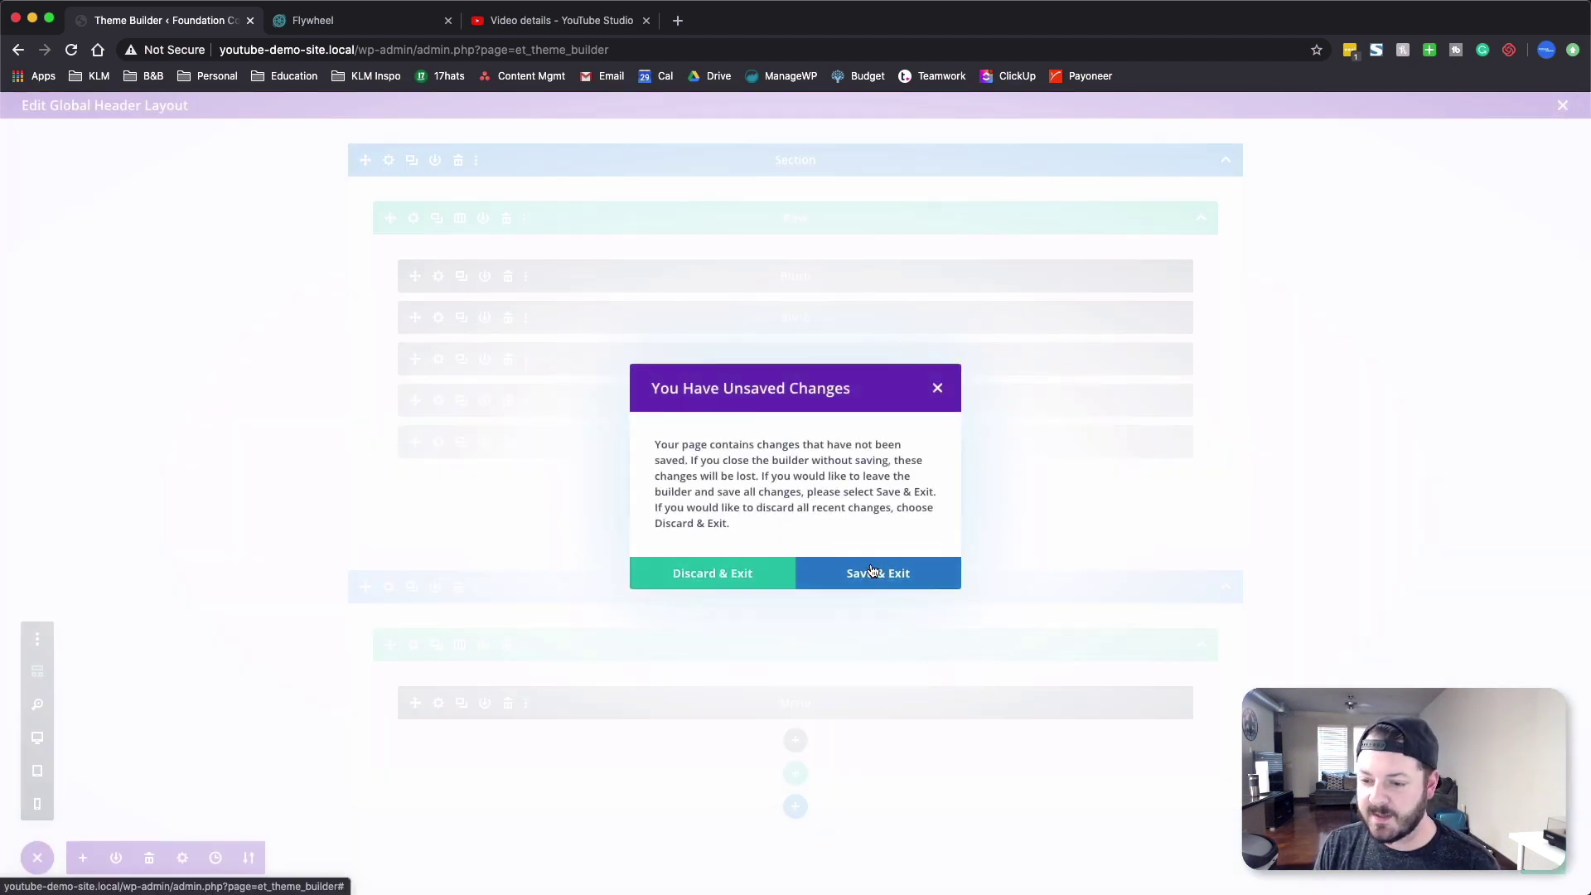
click(871, 571)
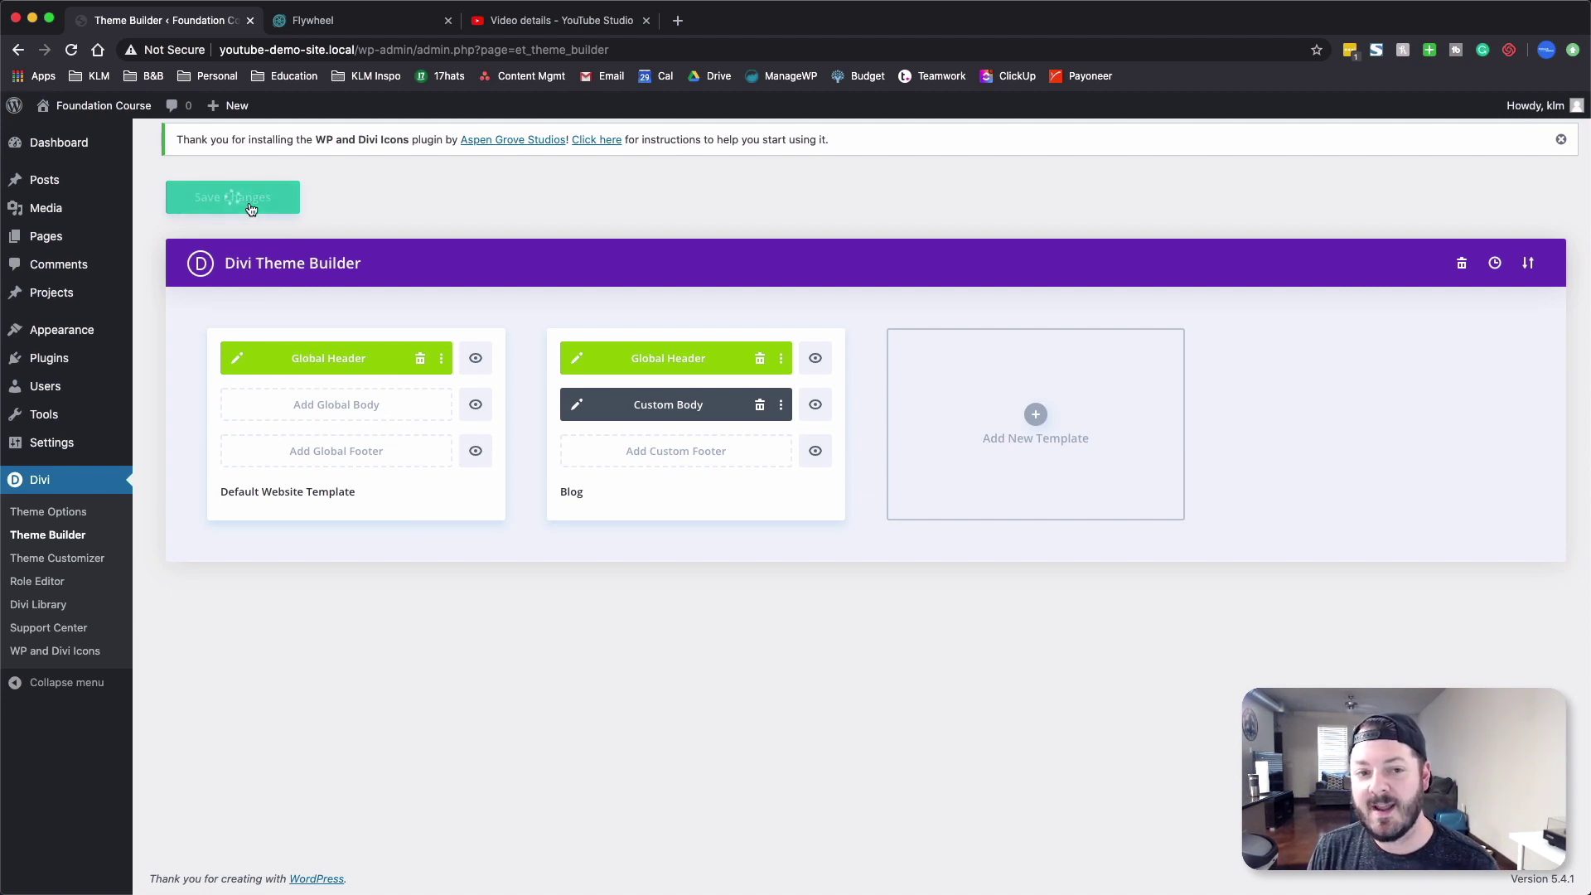
- View the live homepage at desktop width and in a narrowed browser window to check the header and mobile bottom bar, restoring the full width
click(104, 105)
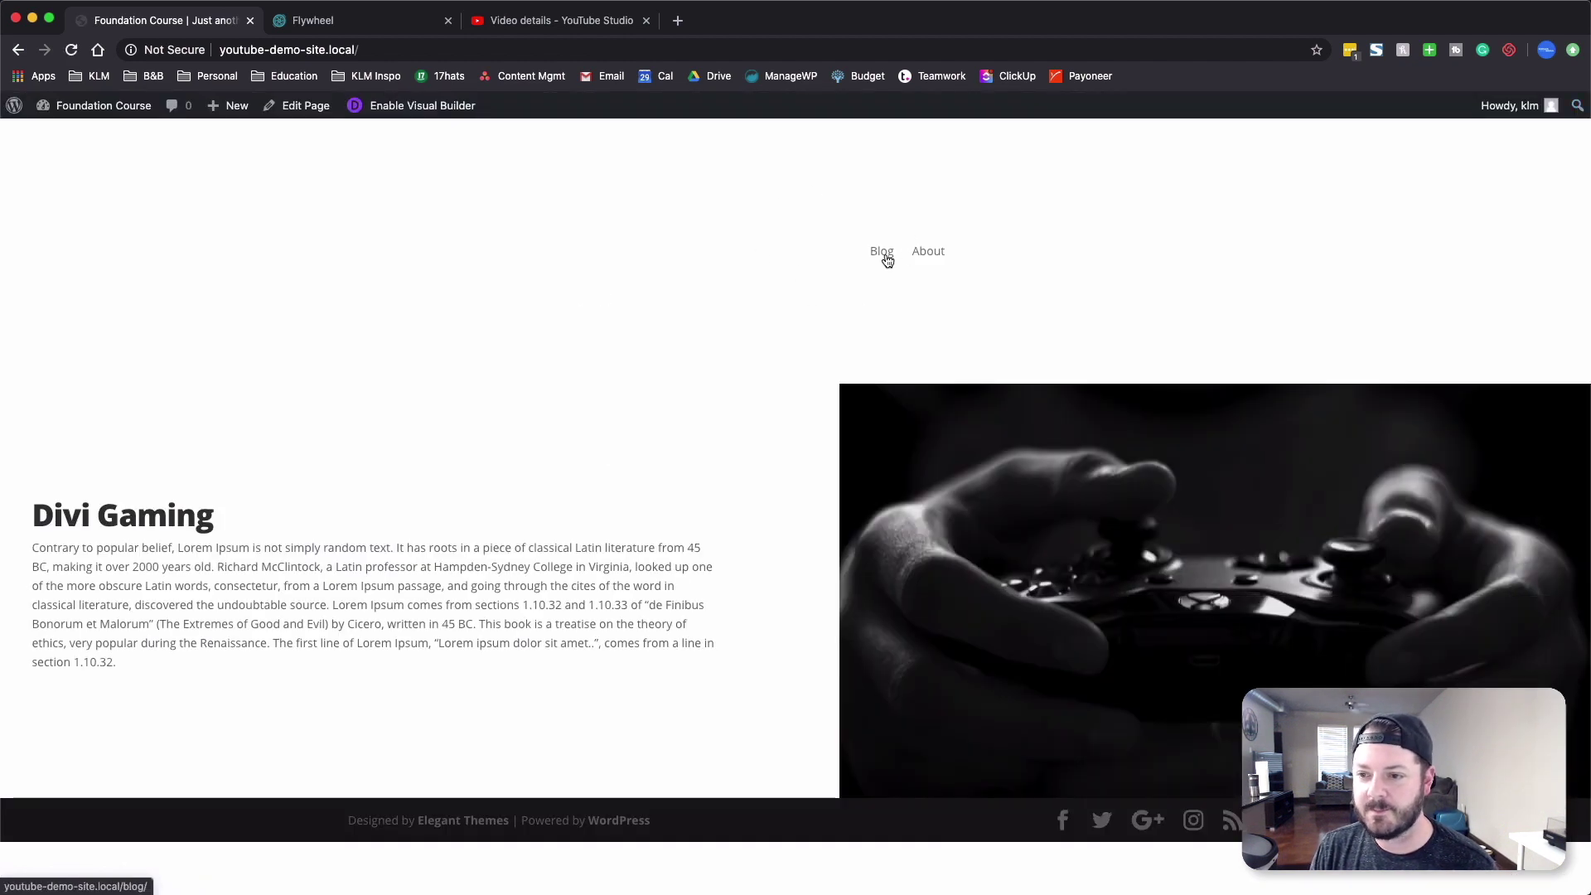
drag(870, 338, 638, 168)
click(1137, 285)
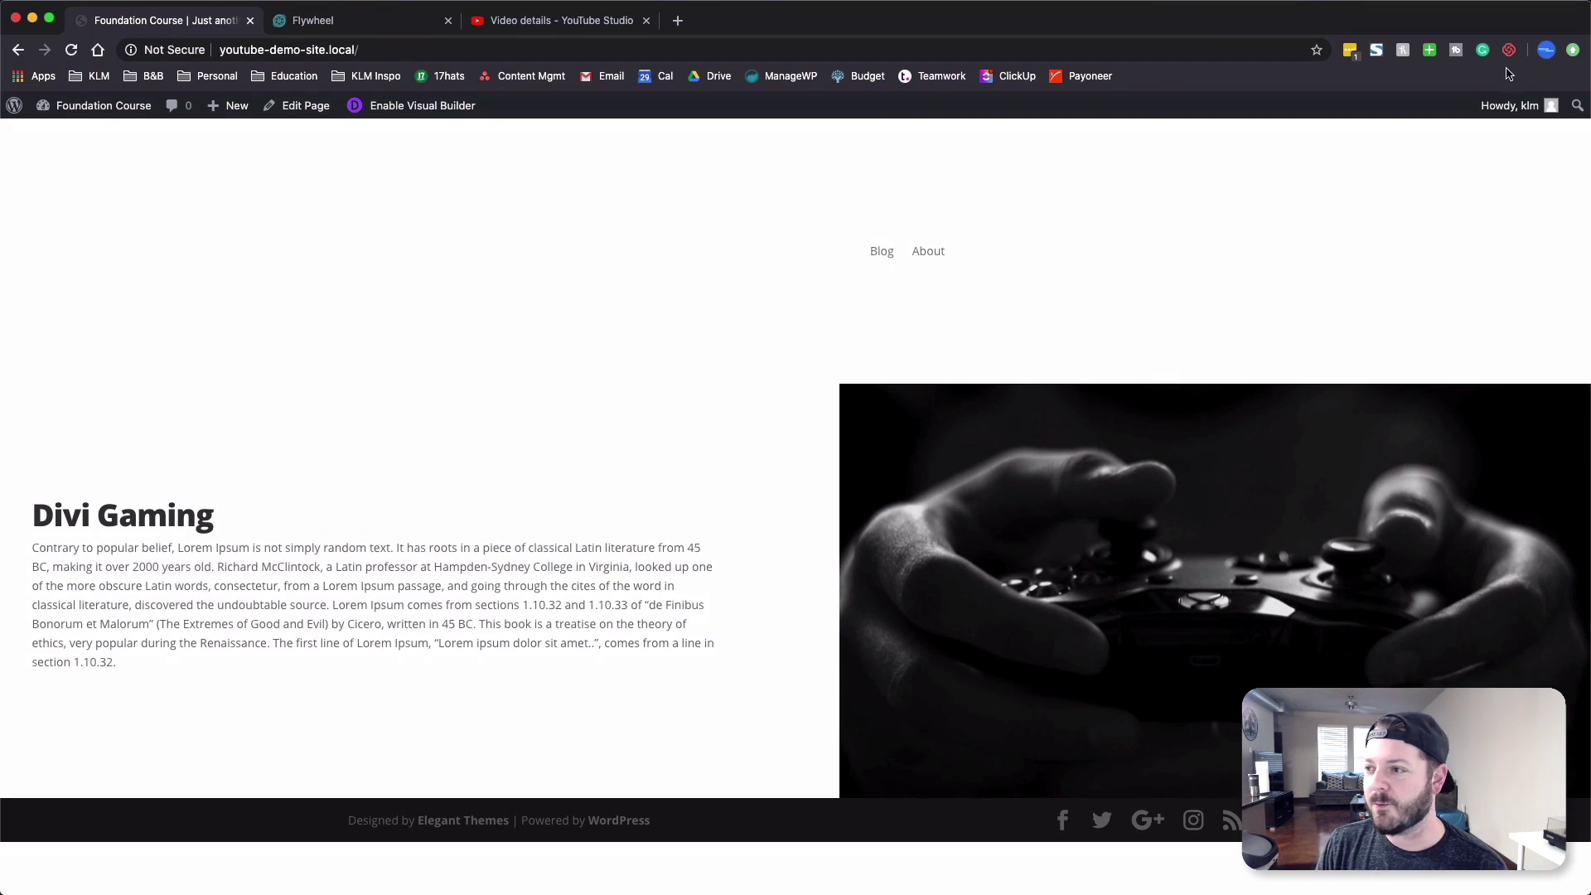
drag(1587, 165, 762, 239)
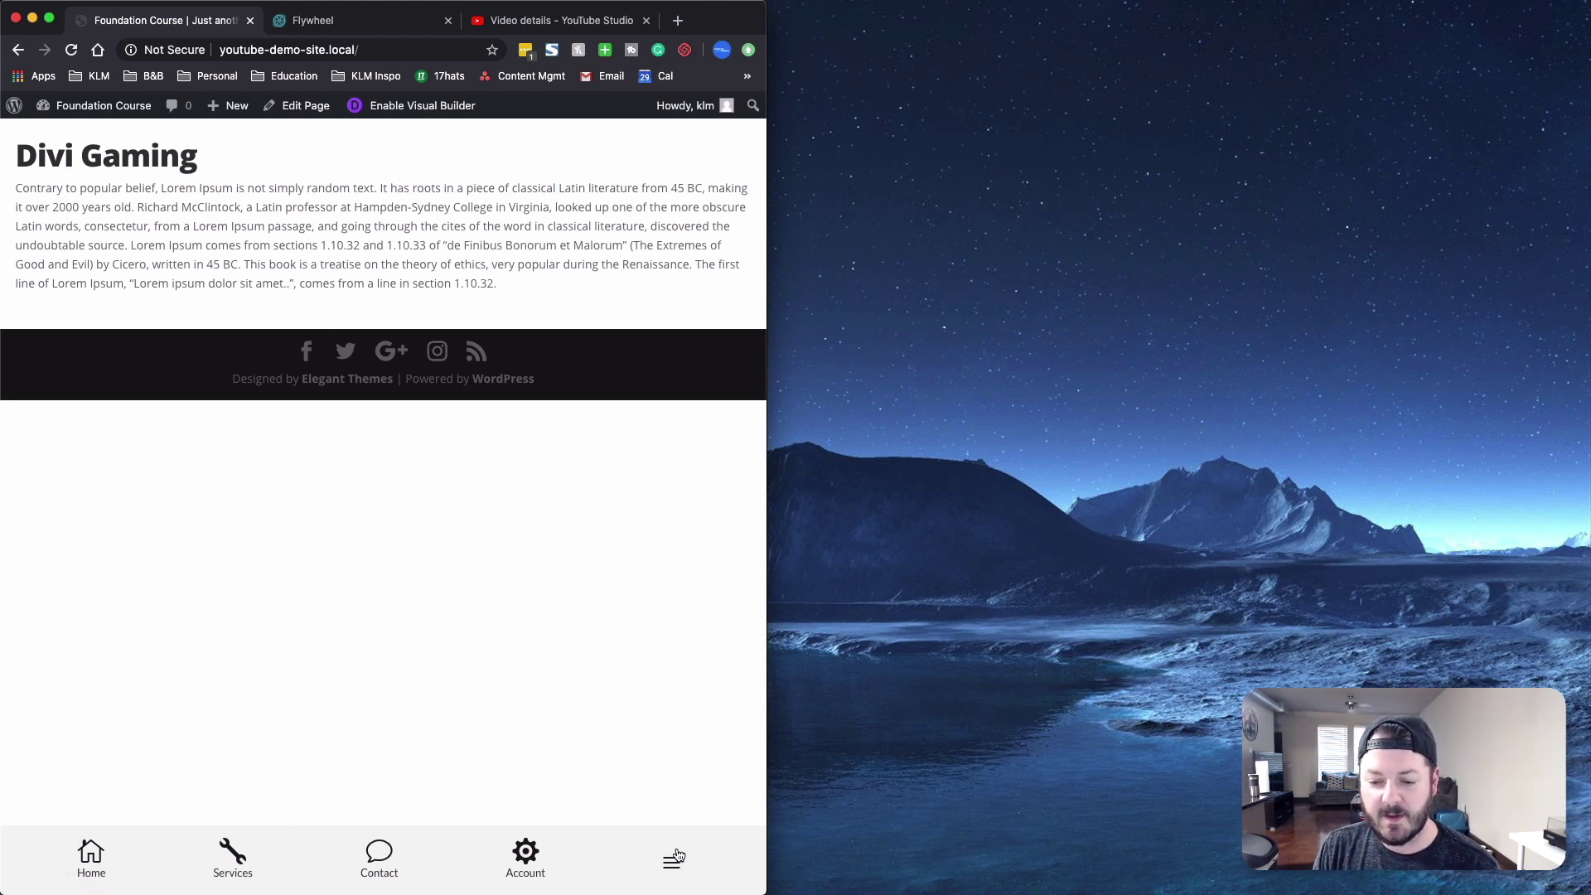
double_click(732, 15)
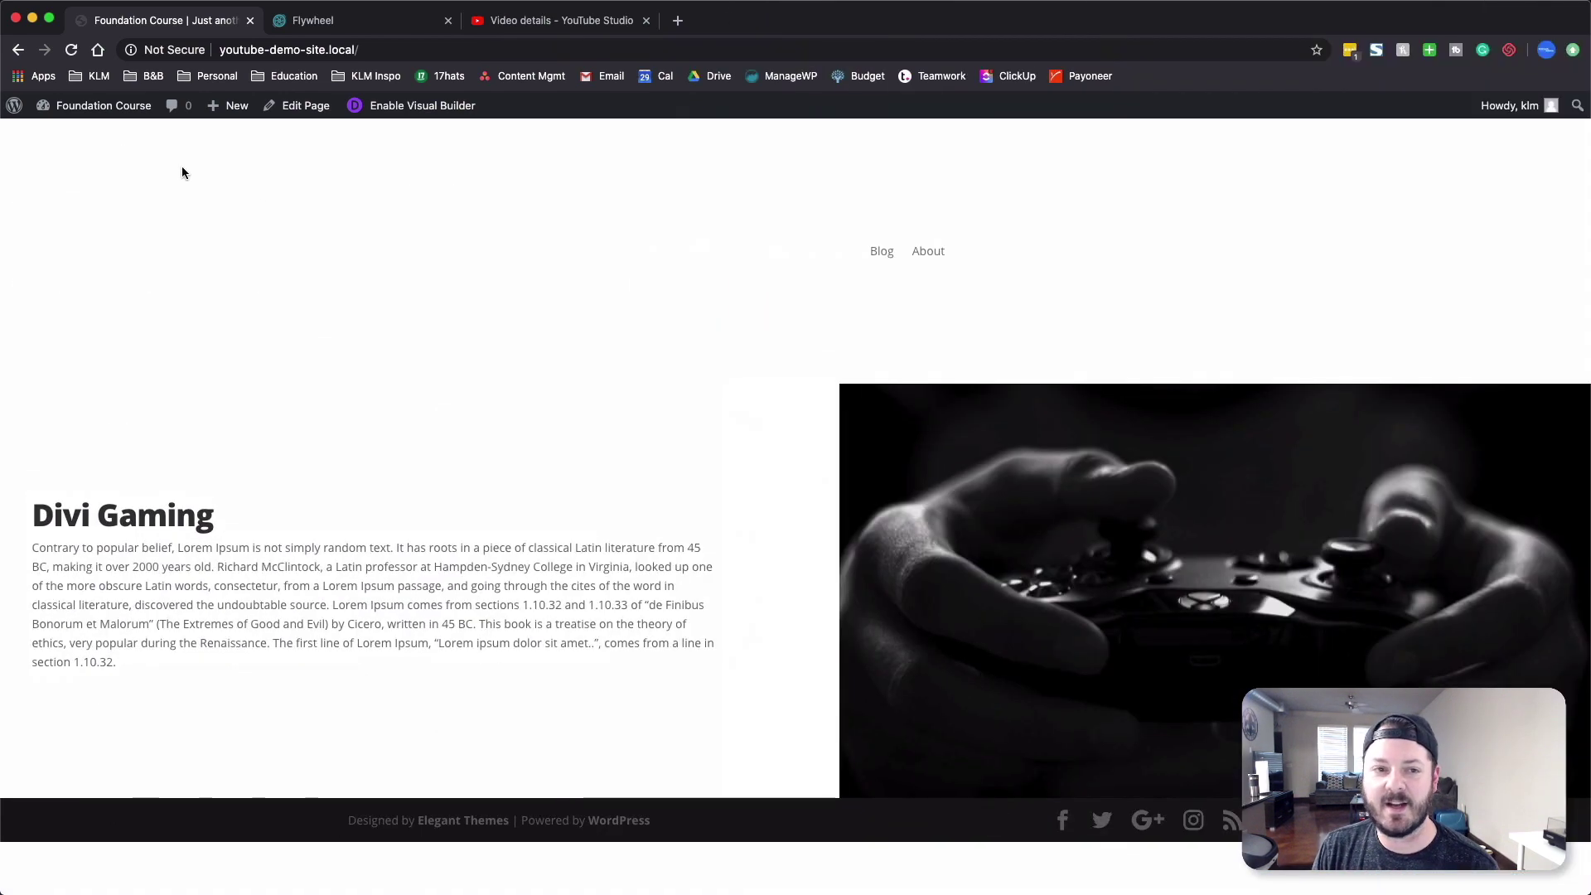
- Return to the Divi Theme Builder and open the Default Website Template's Global Header layout for editing
click(155, 125)
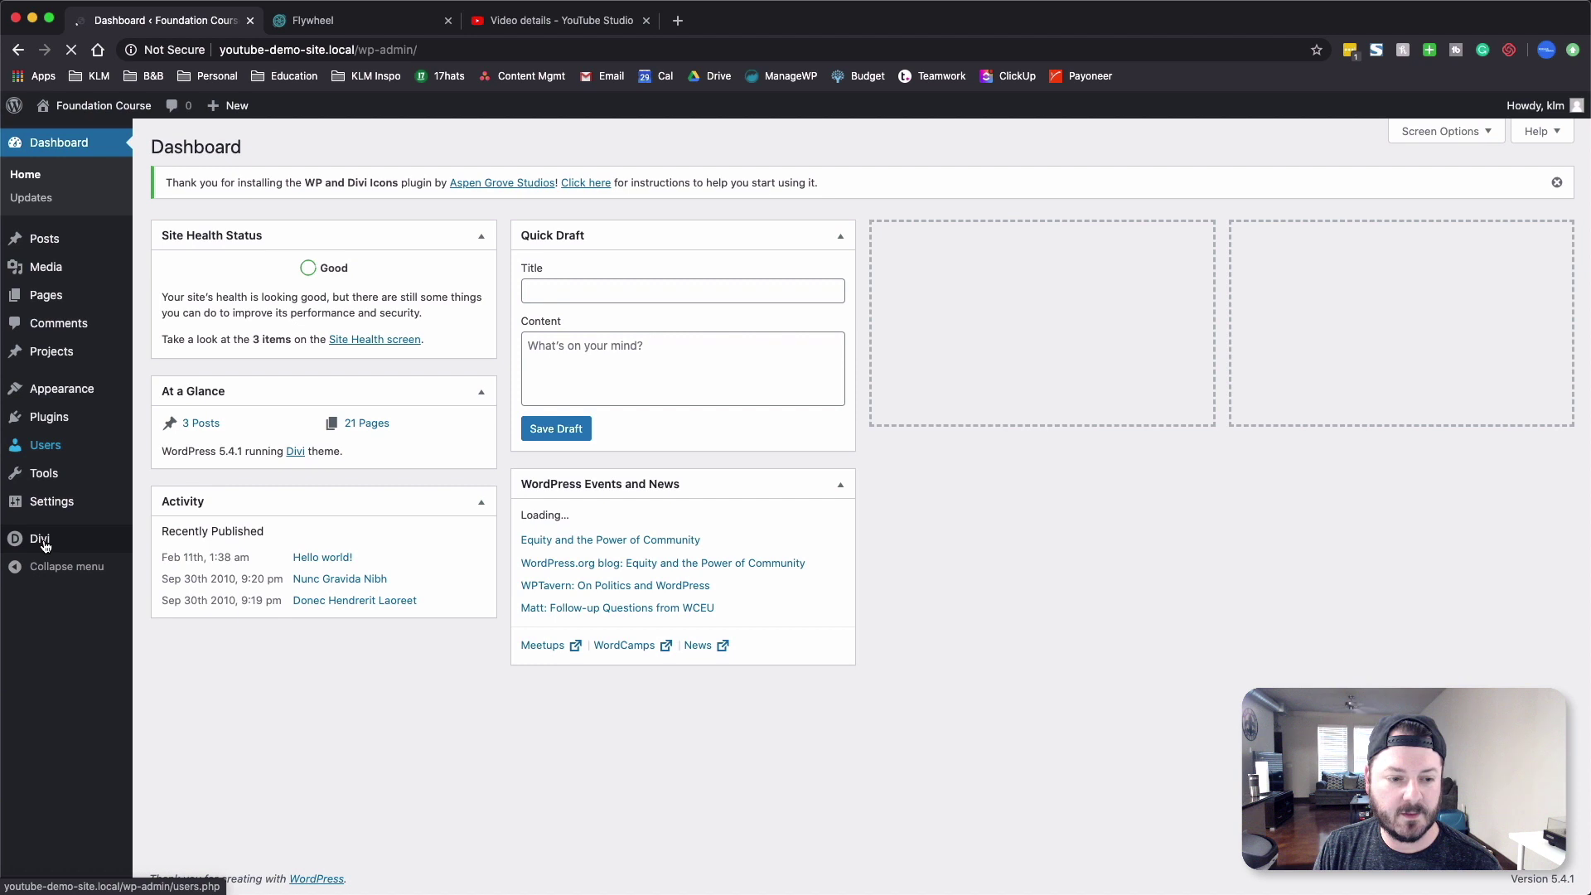
mouse_move(46, 545)
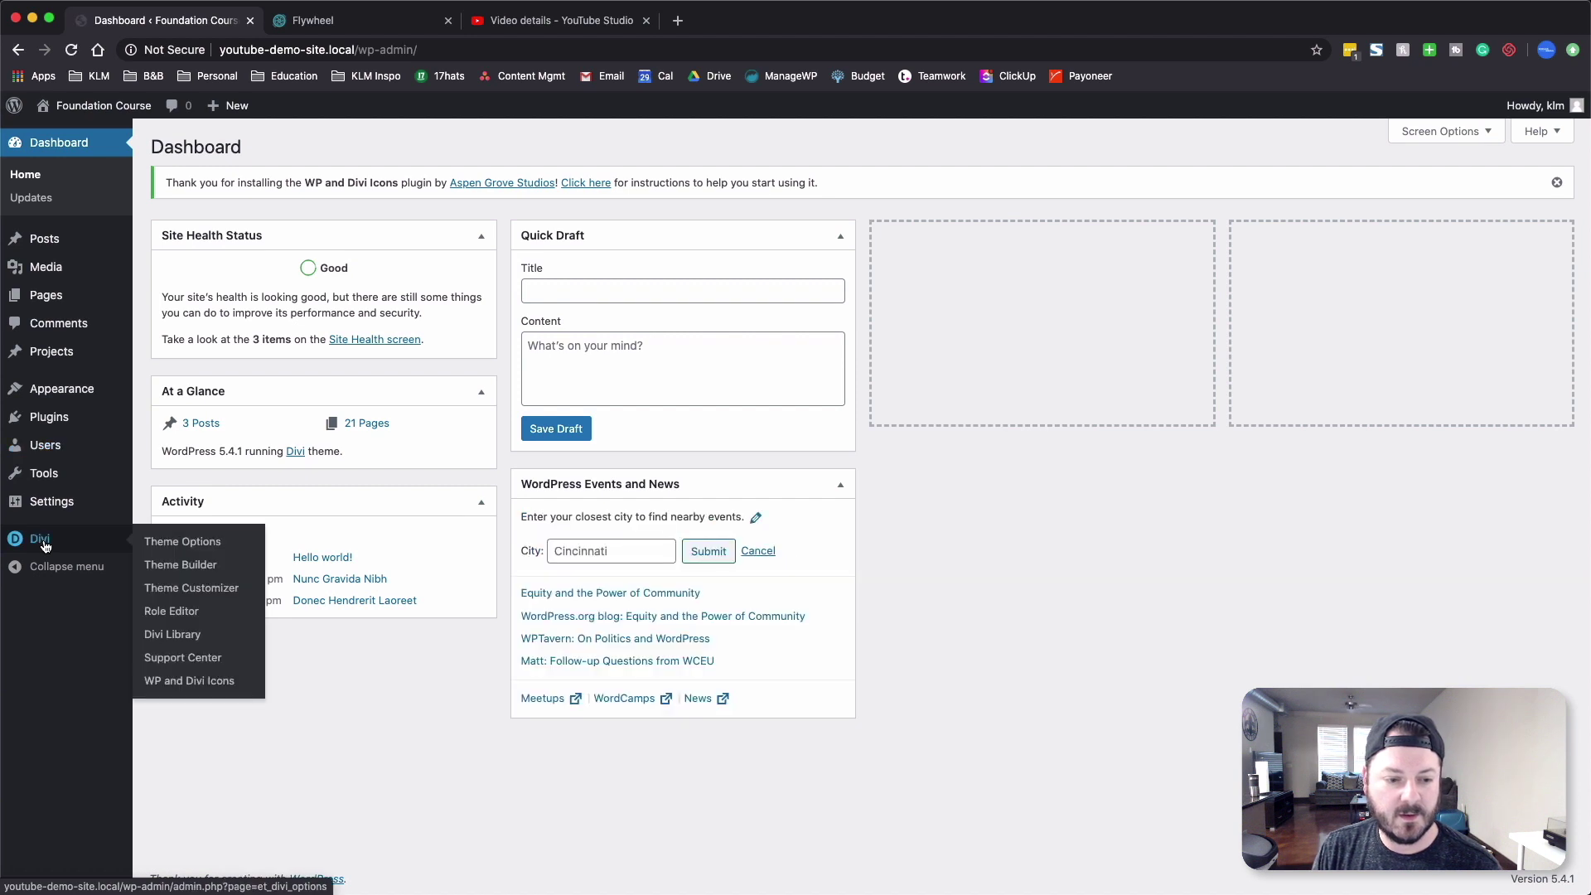
click(181, 578)
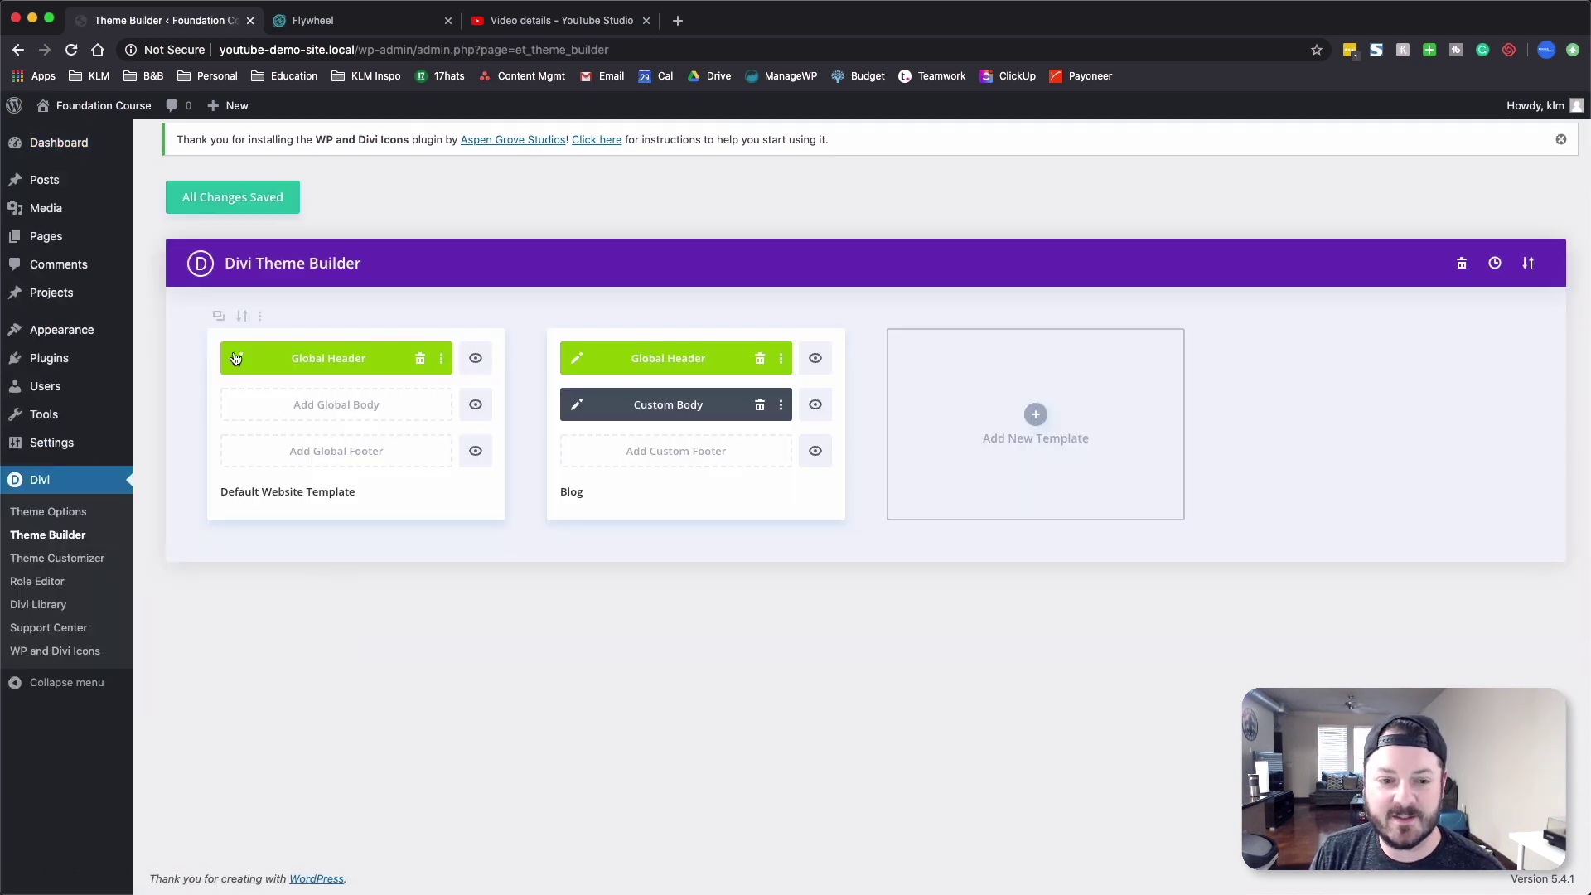
click(235, 358)
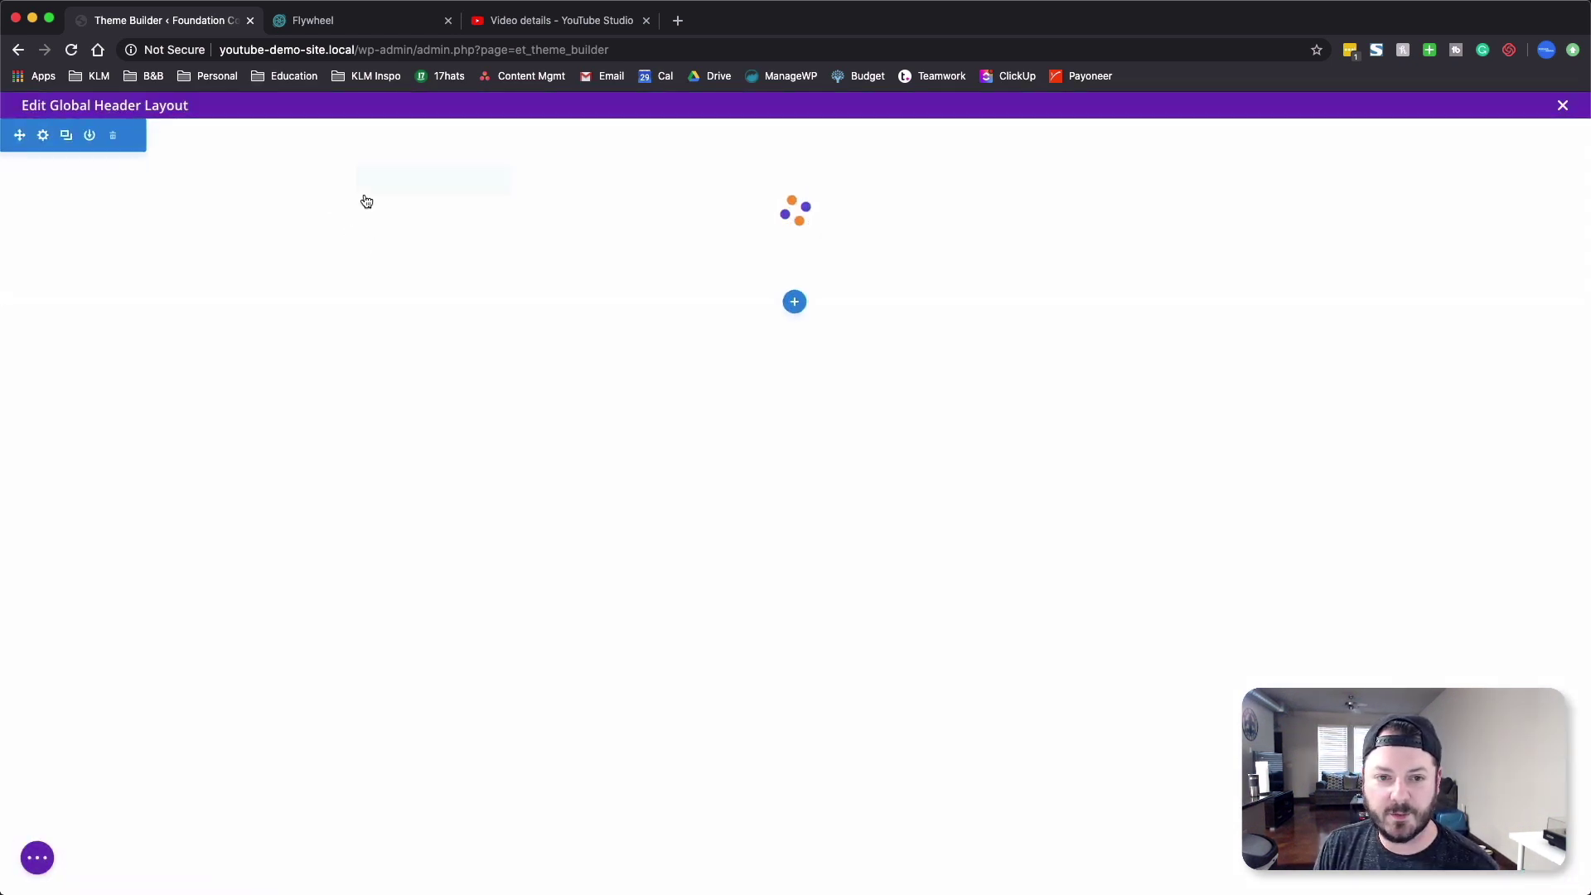
- Adjust the desktop header section's top and bottom padding as linked values and save the section
click(43, 136)
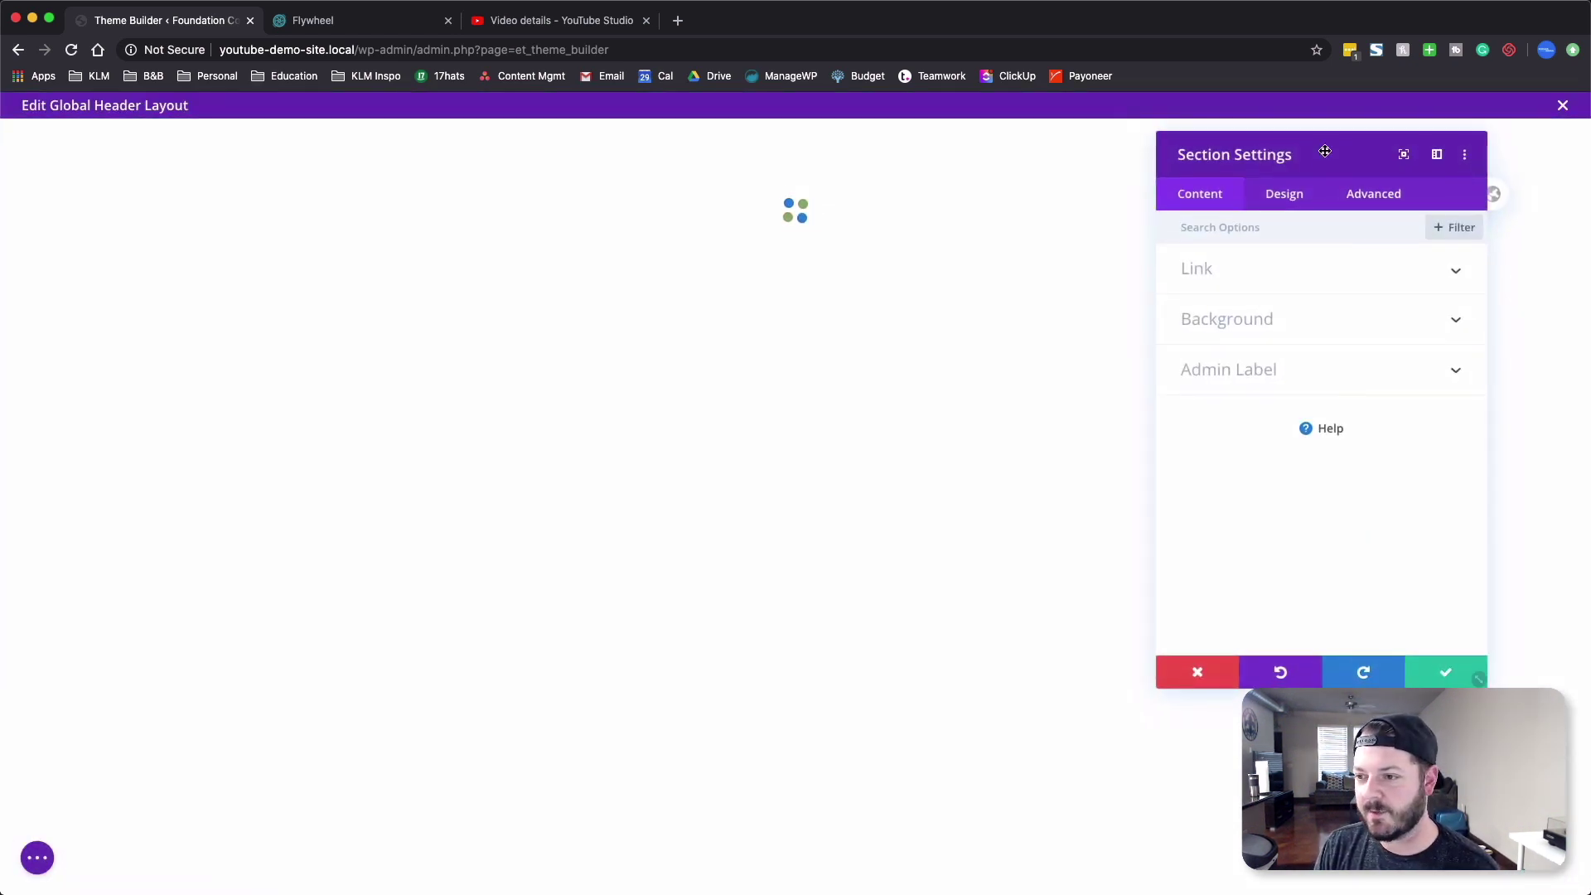
click(1284, 193)
click(1258, 423)
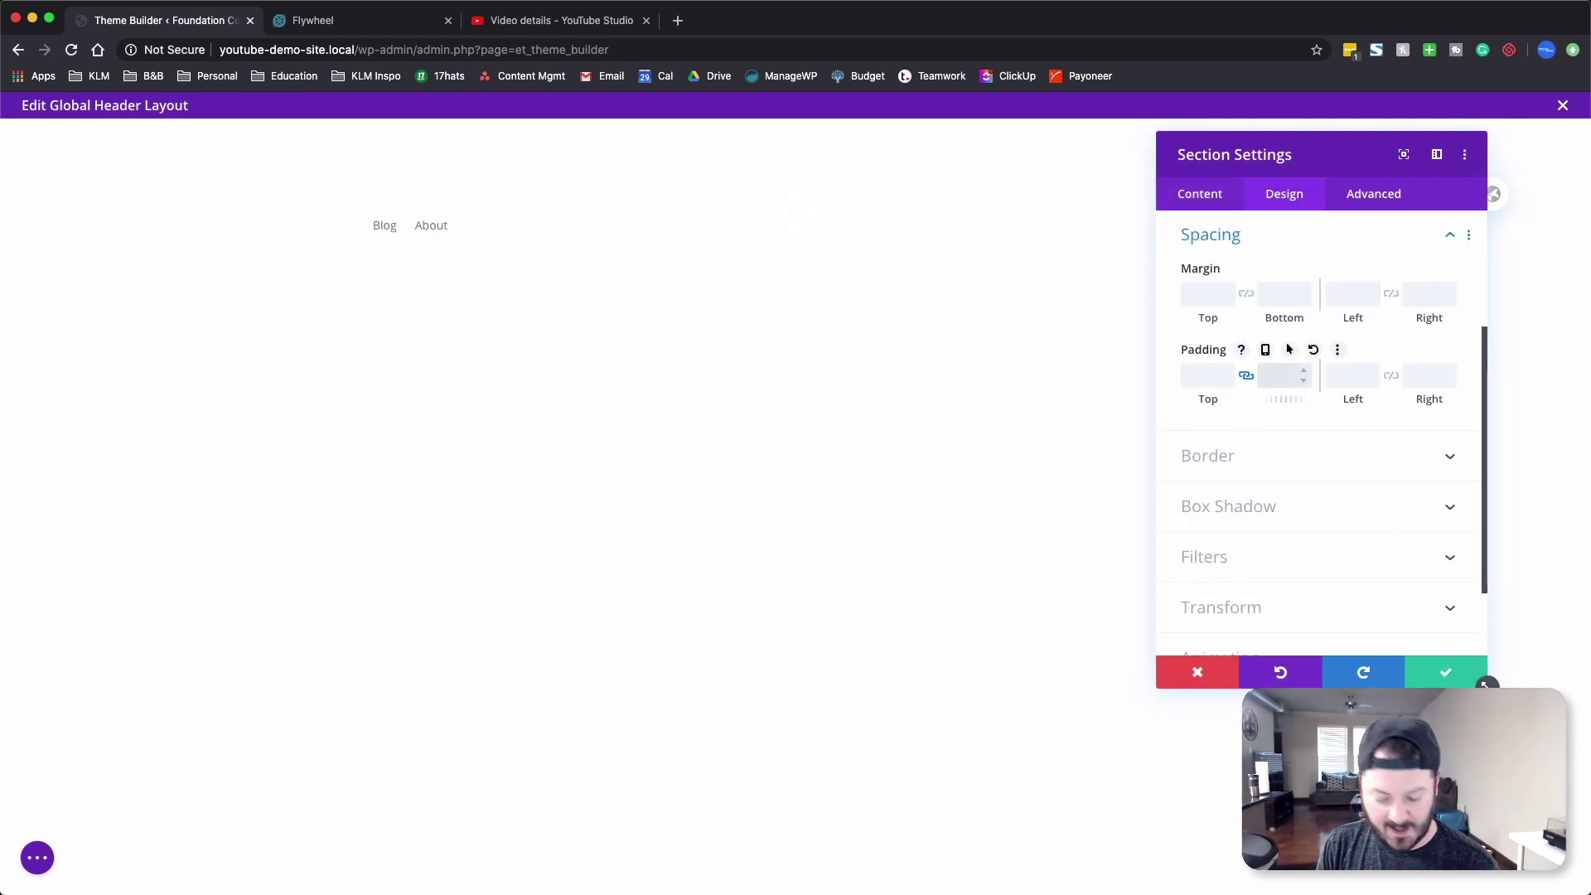
click(1450, 676)
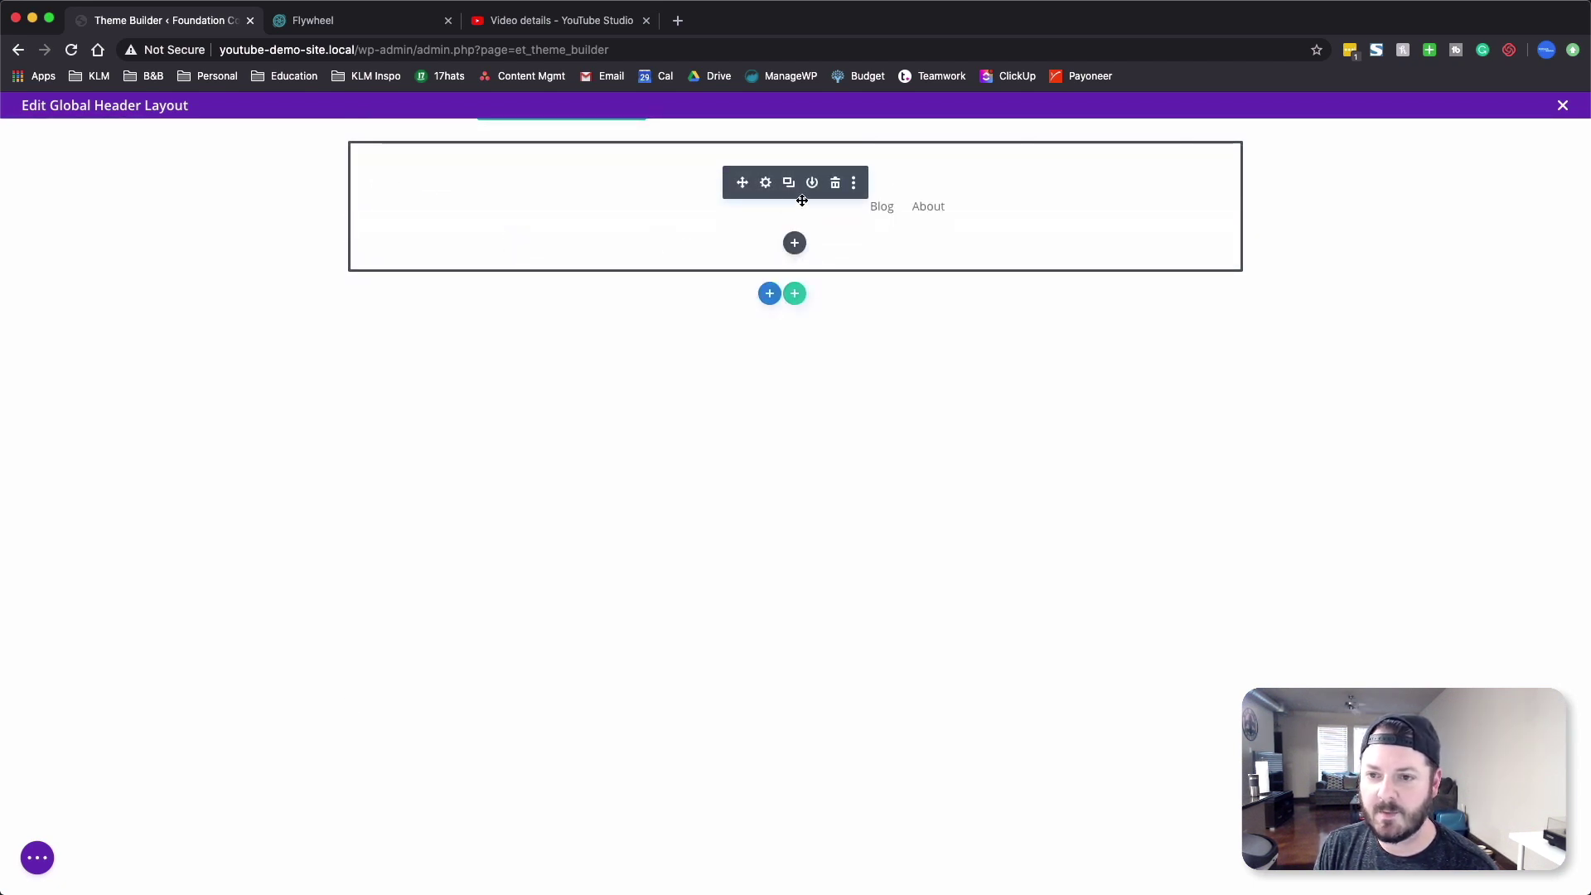
- Check the margin and padding of the desktop header's Menu module and close its settings with a save
click(764, 184)
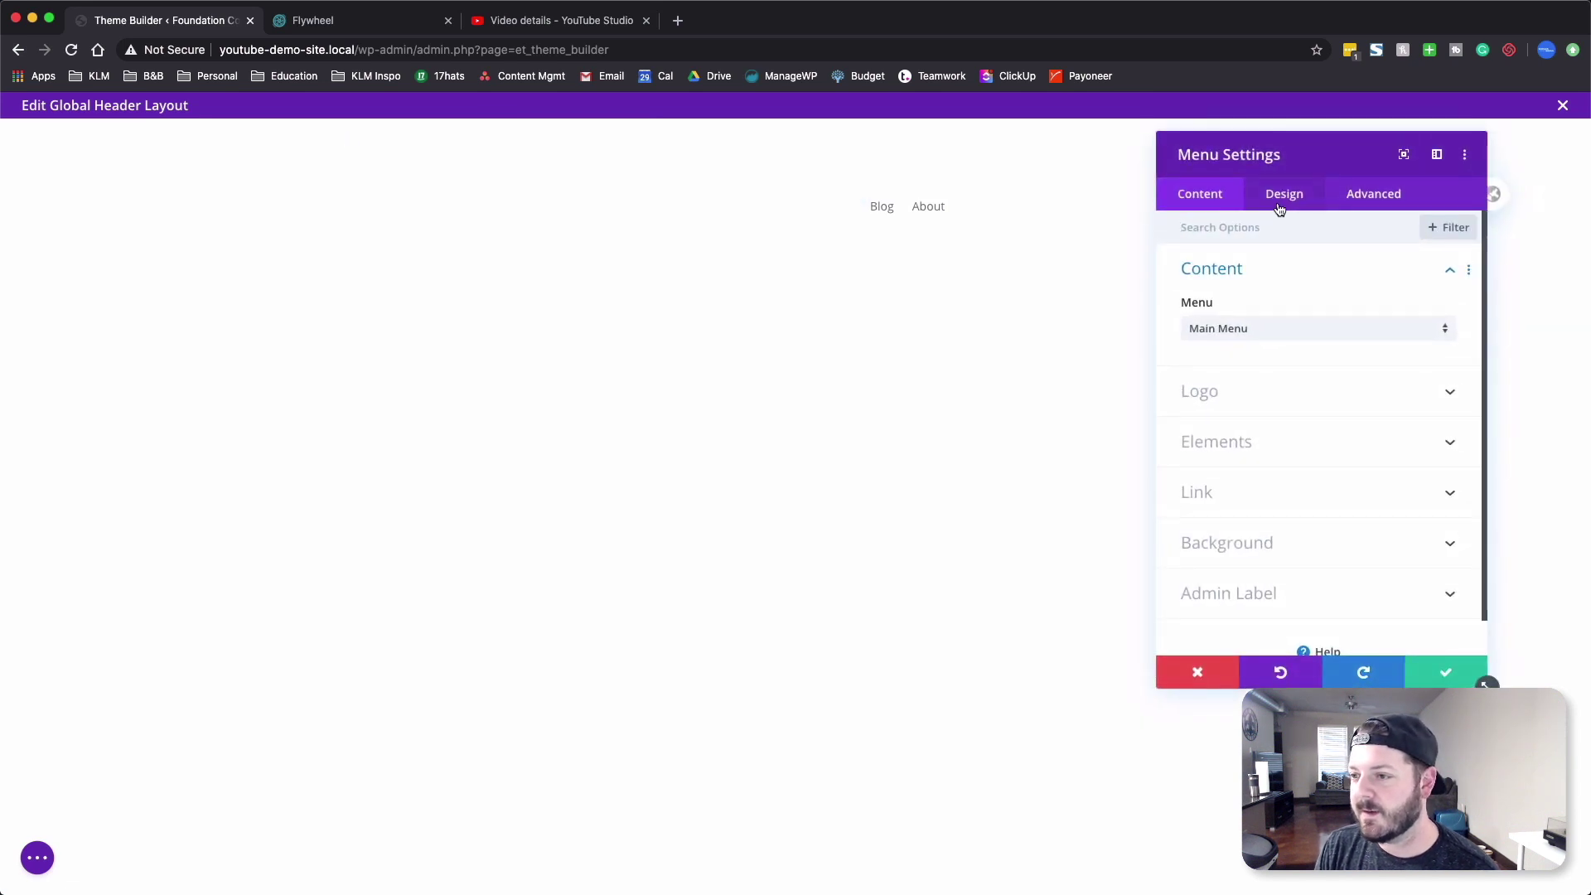
click(1284, 194)
click(1257, 576)
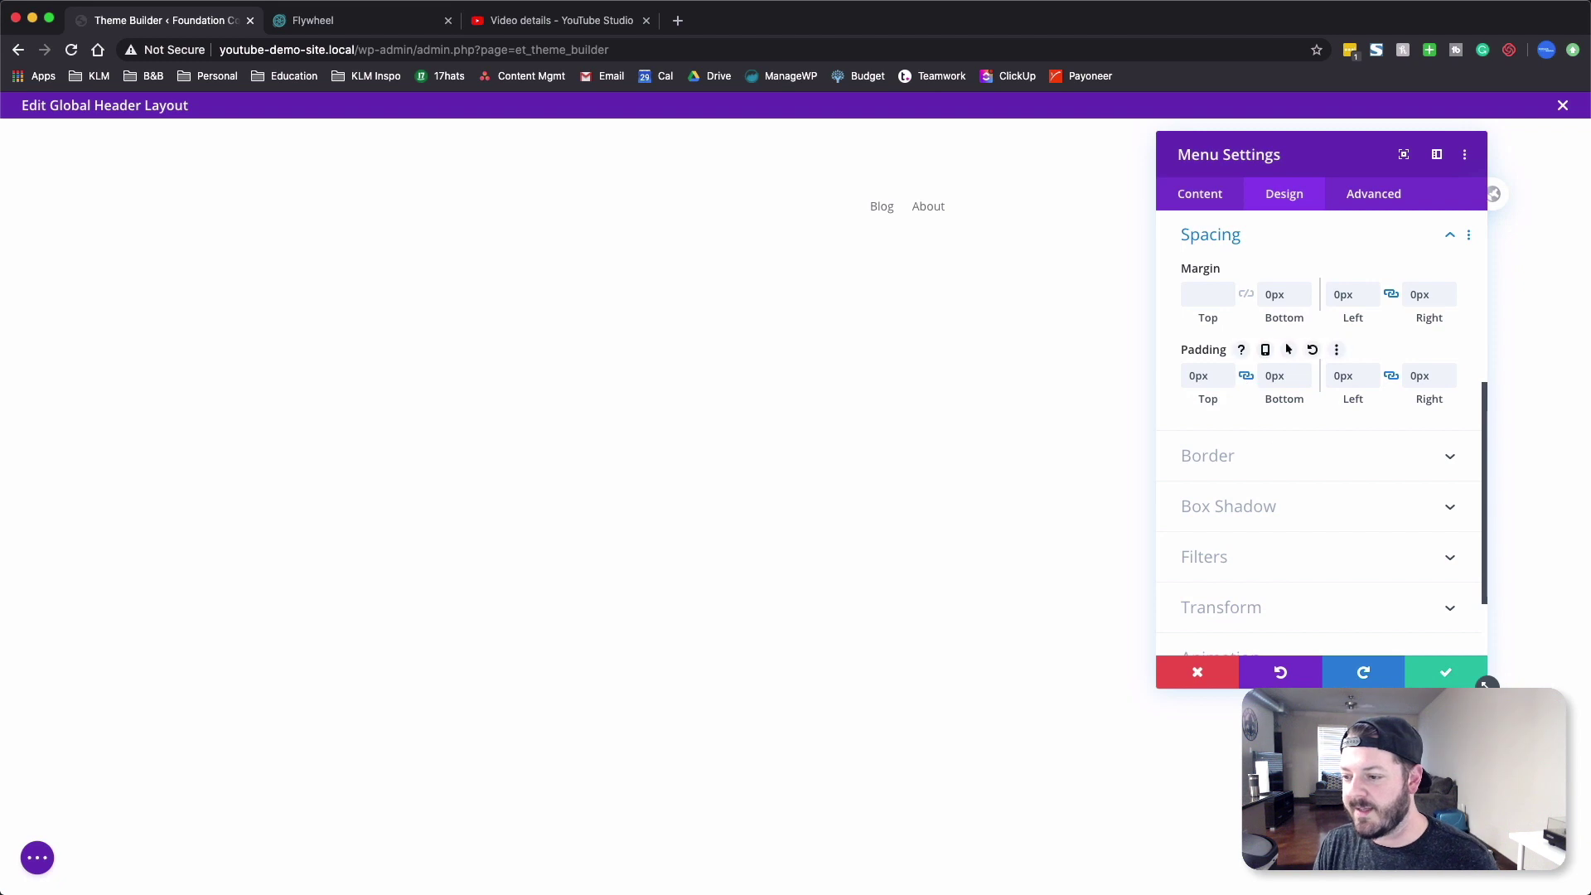
click(1432, 671)
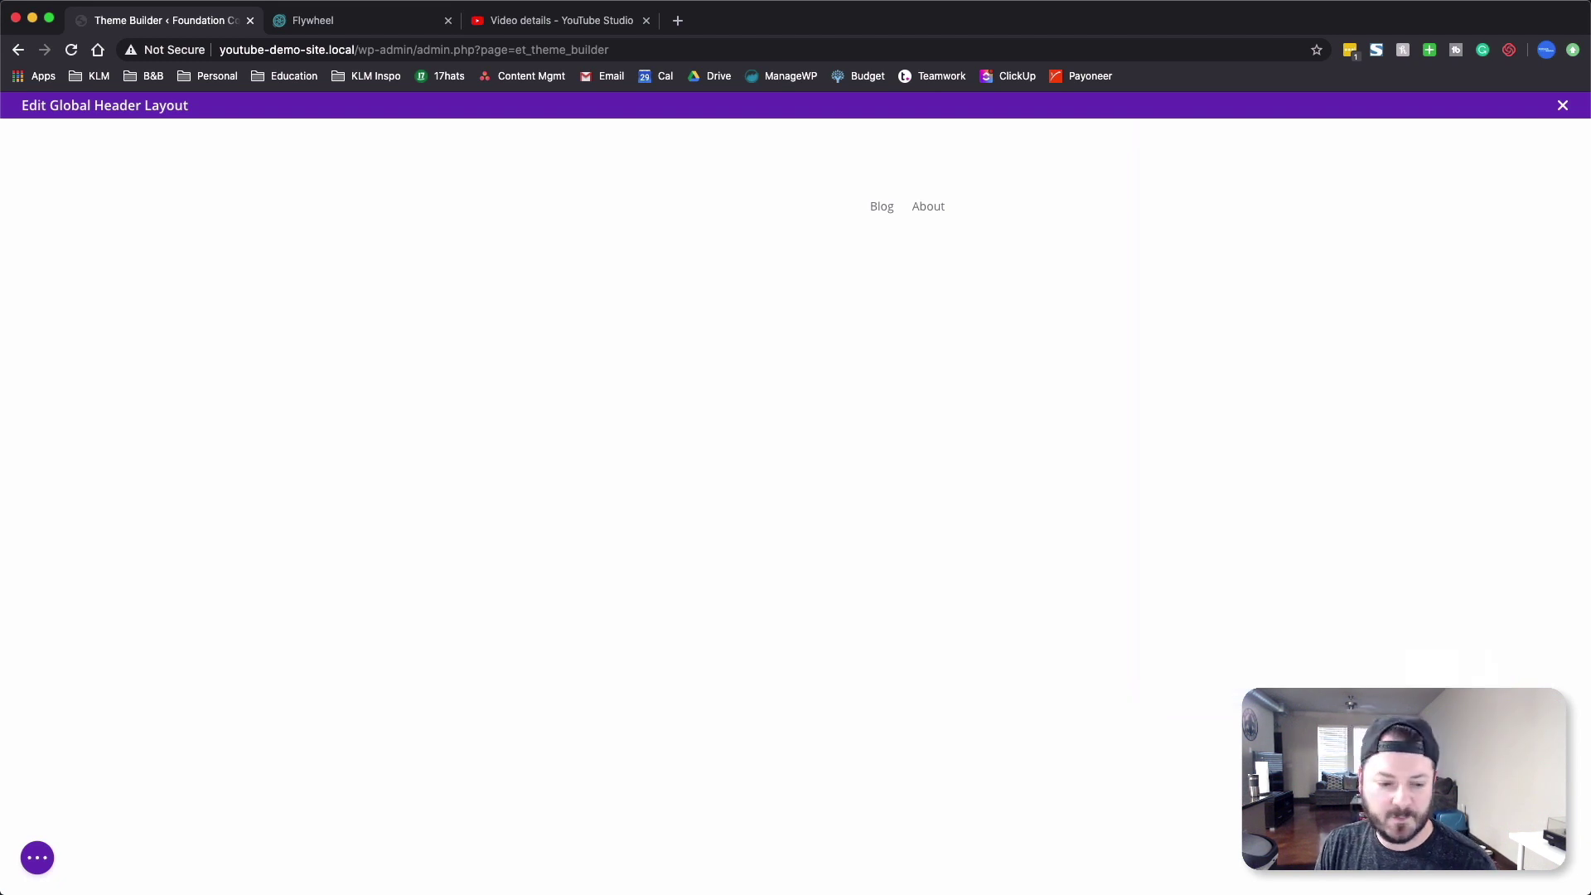
- Set the top and bottom padding of the second section's row to 10px in Wireframe View and save the row
click(38, 858)
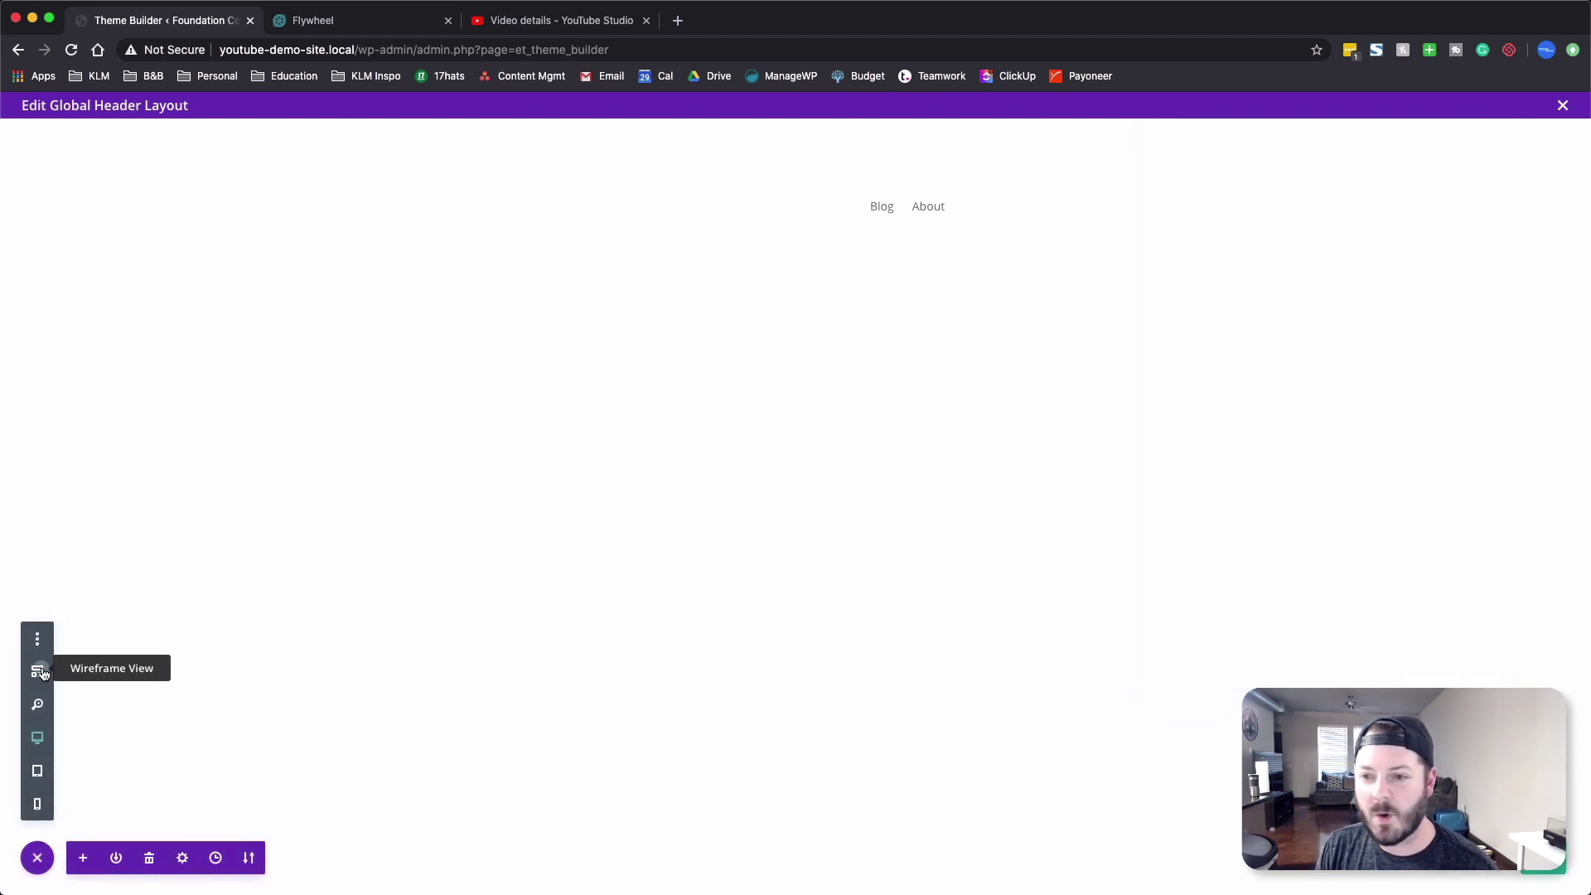
click(39, 672)
click(413, 646)
click(1285, 194)
click(1244, 323)
click(1200, 377)
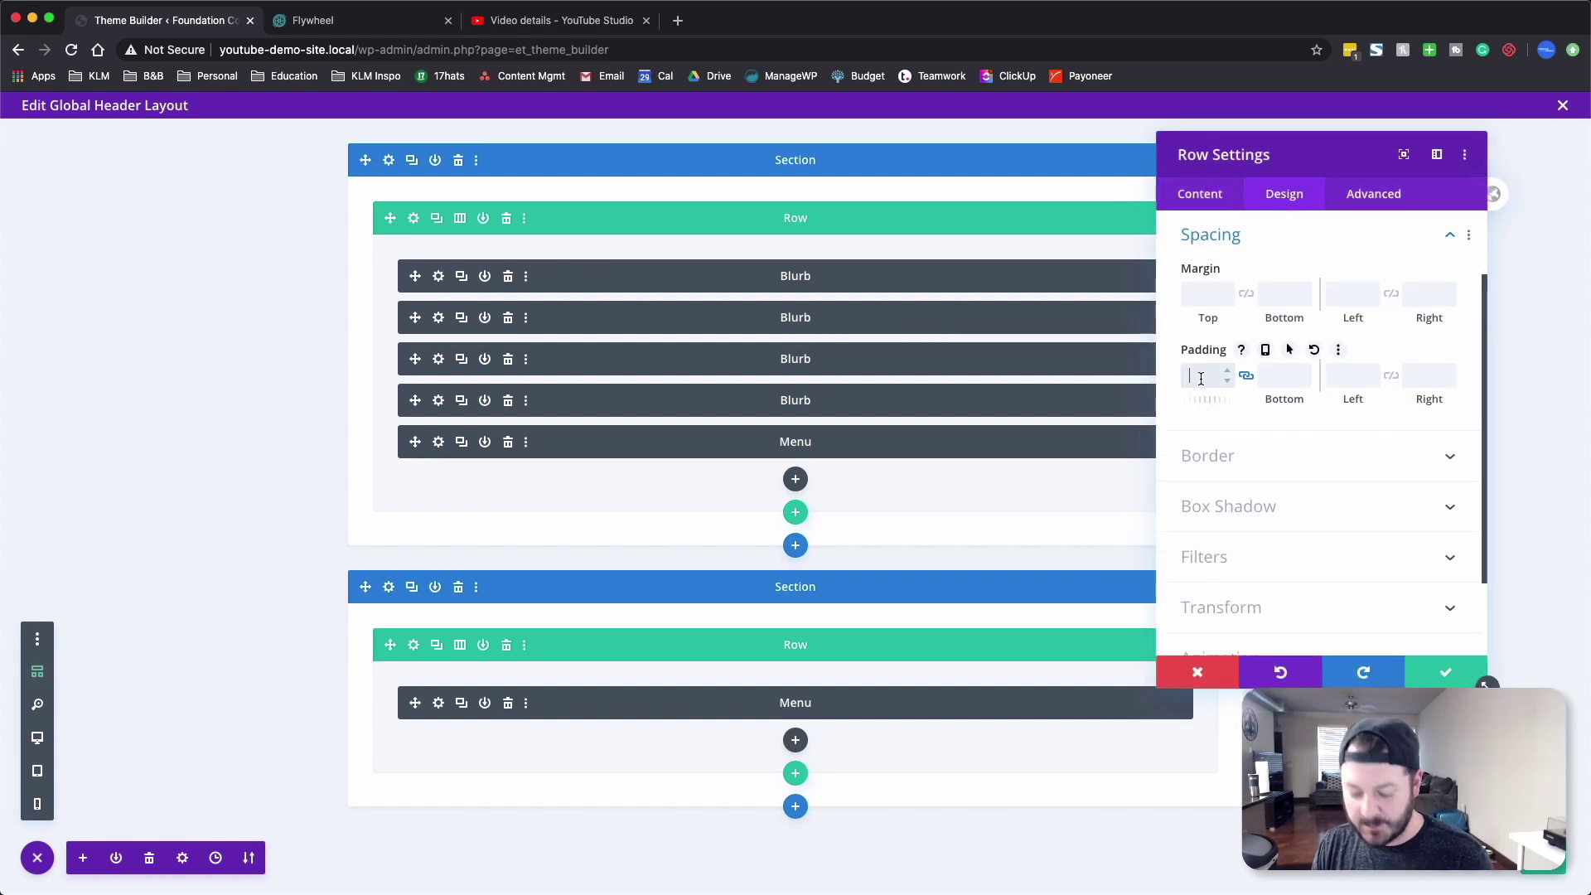
text(10)
click(1442, 675)
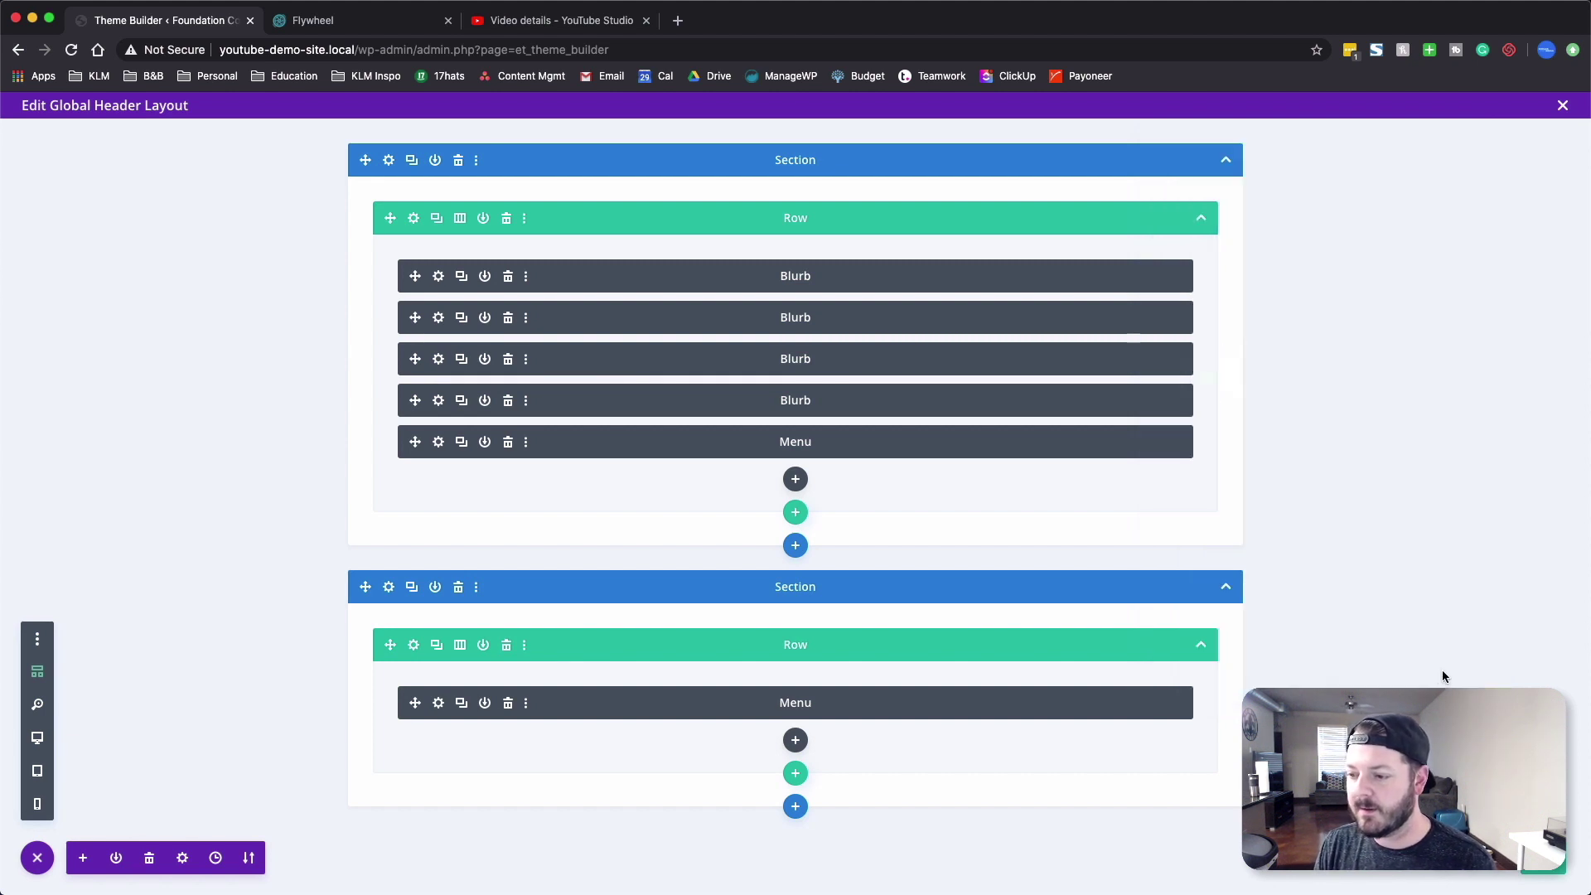
- Check the desktop header row's spacing in Desktop View, link its top and bottom margins and save the row
click(37, 738)
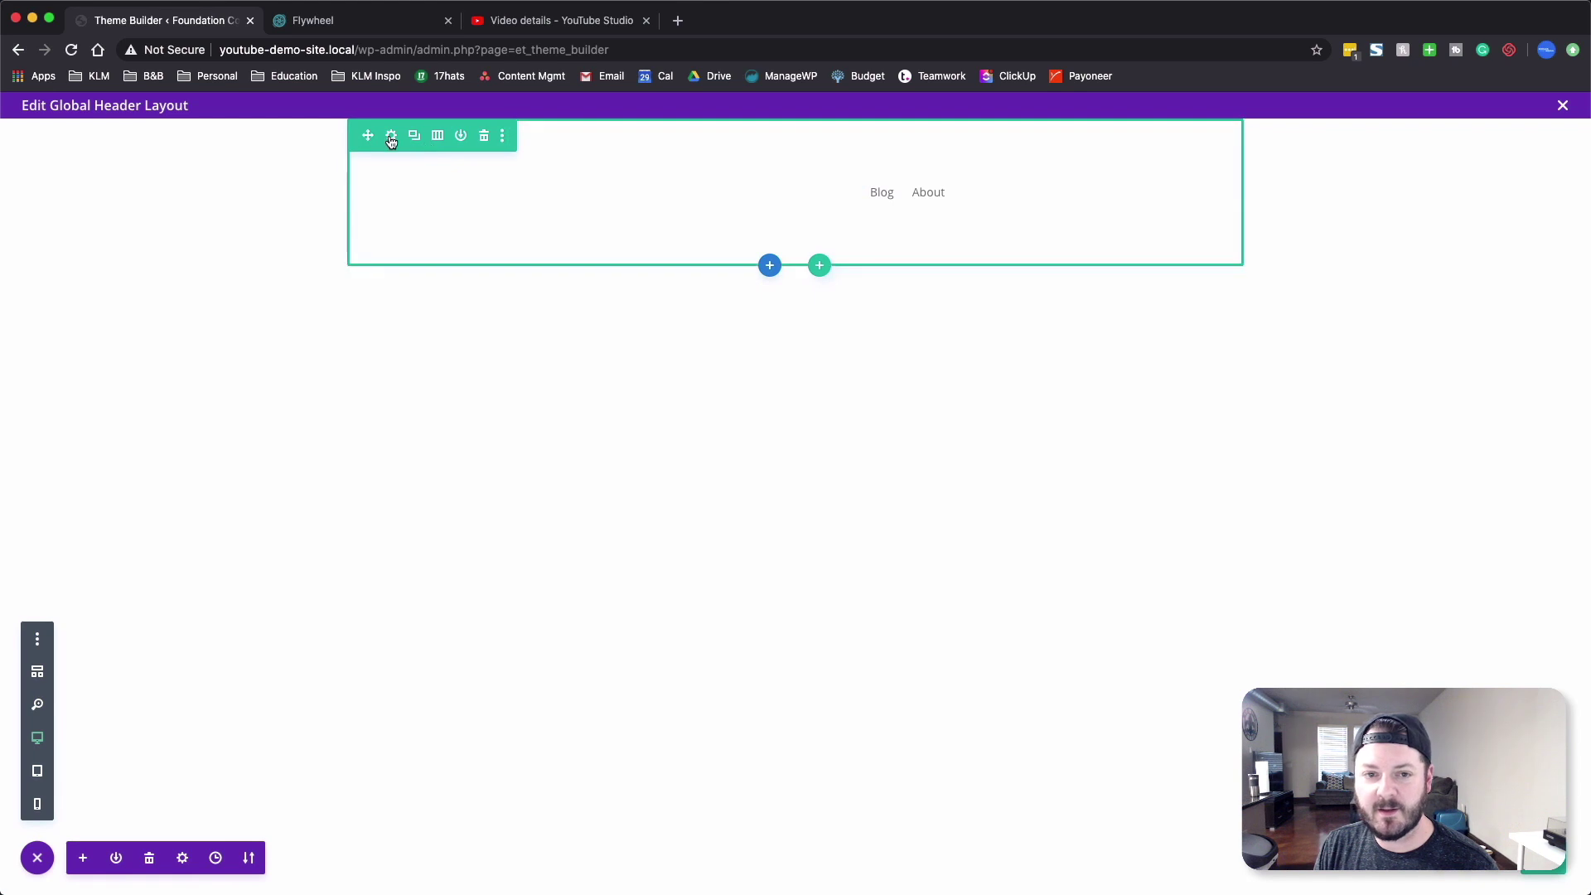
click(391, 135)
click(1284, 194)
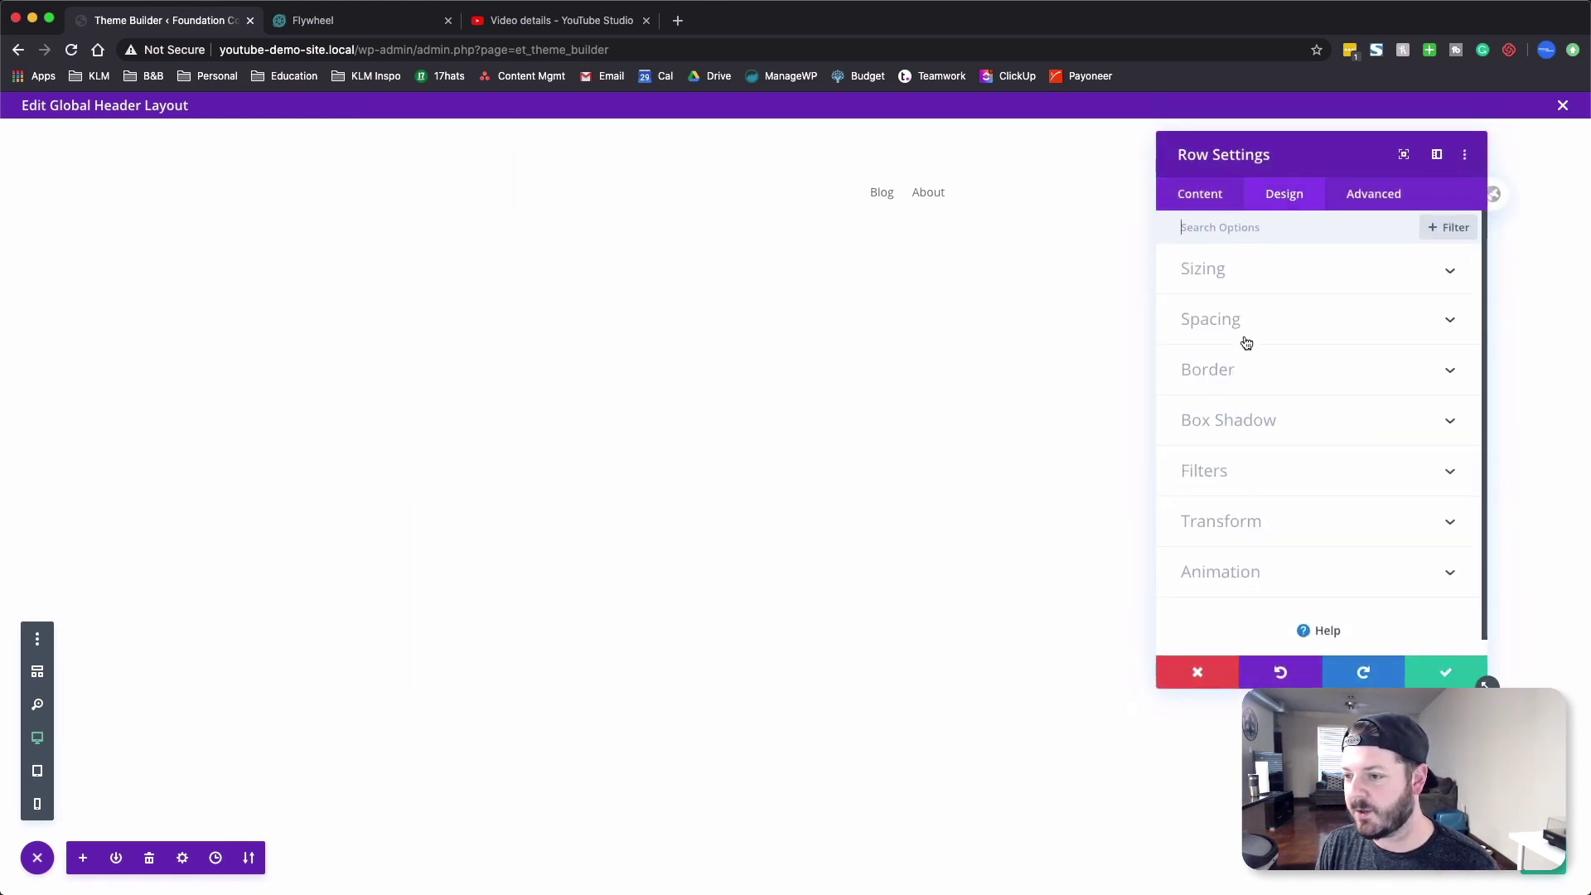
click(1251, 323)
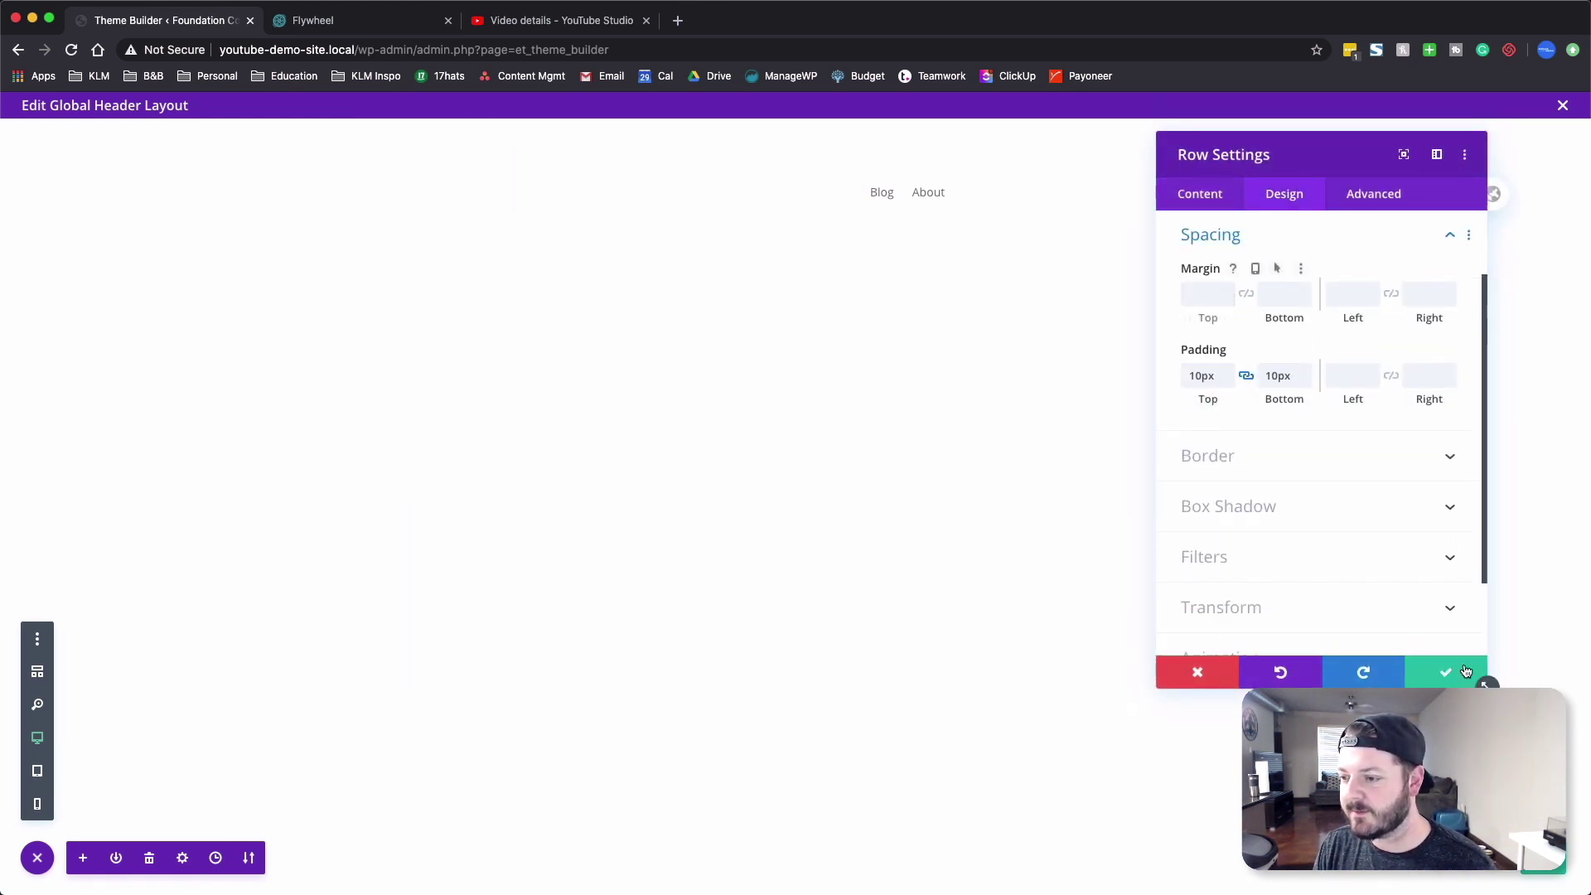
click(1249, 297)
click(1210, 294)
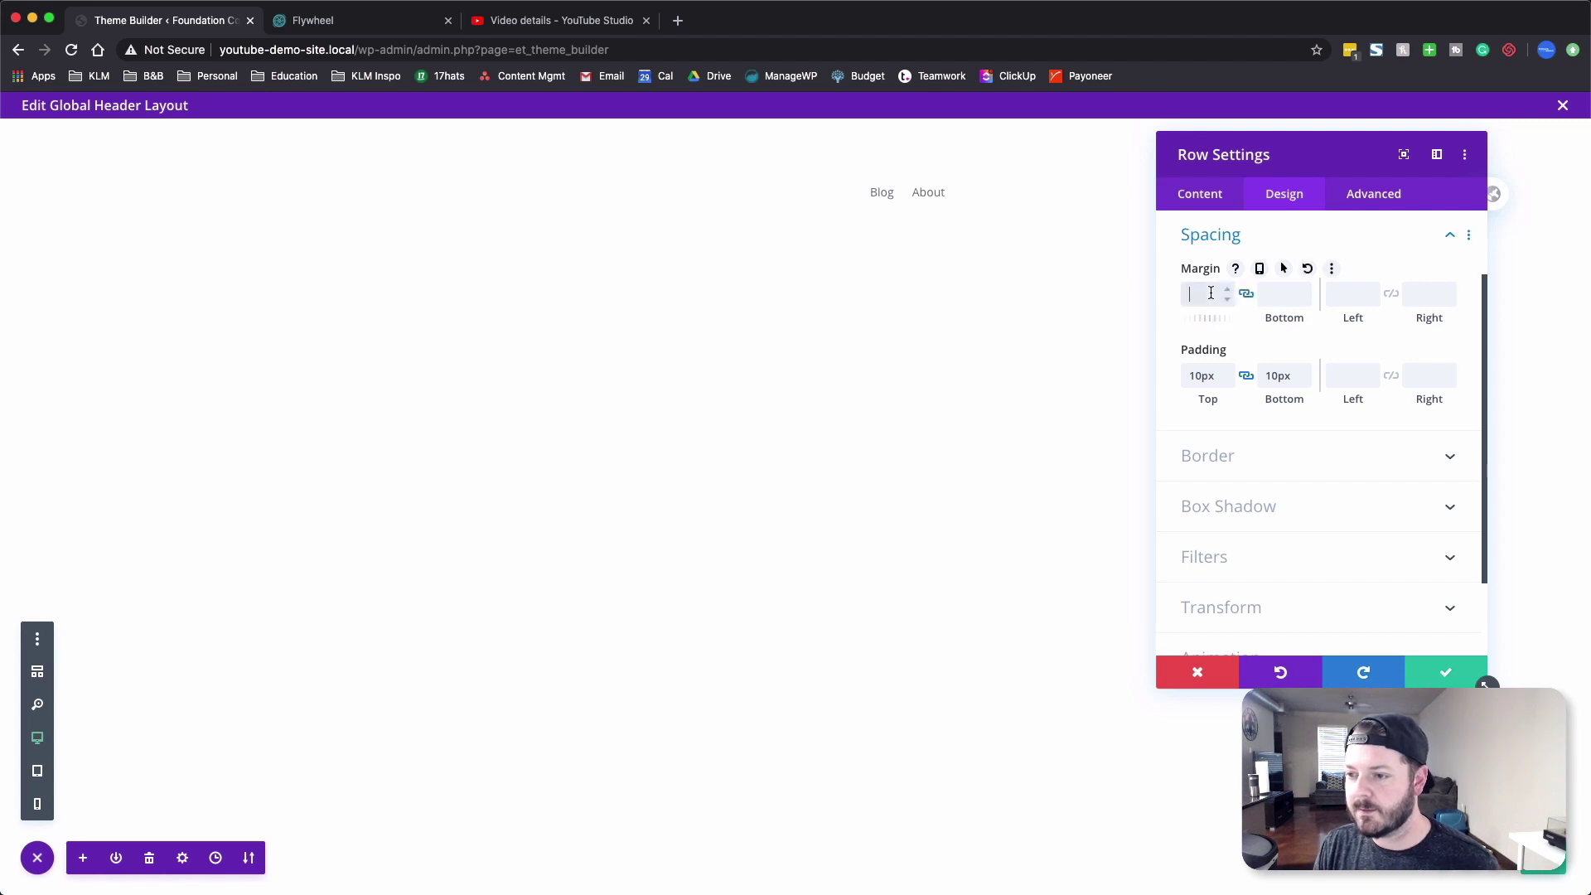
key(Return)
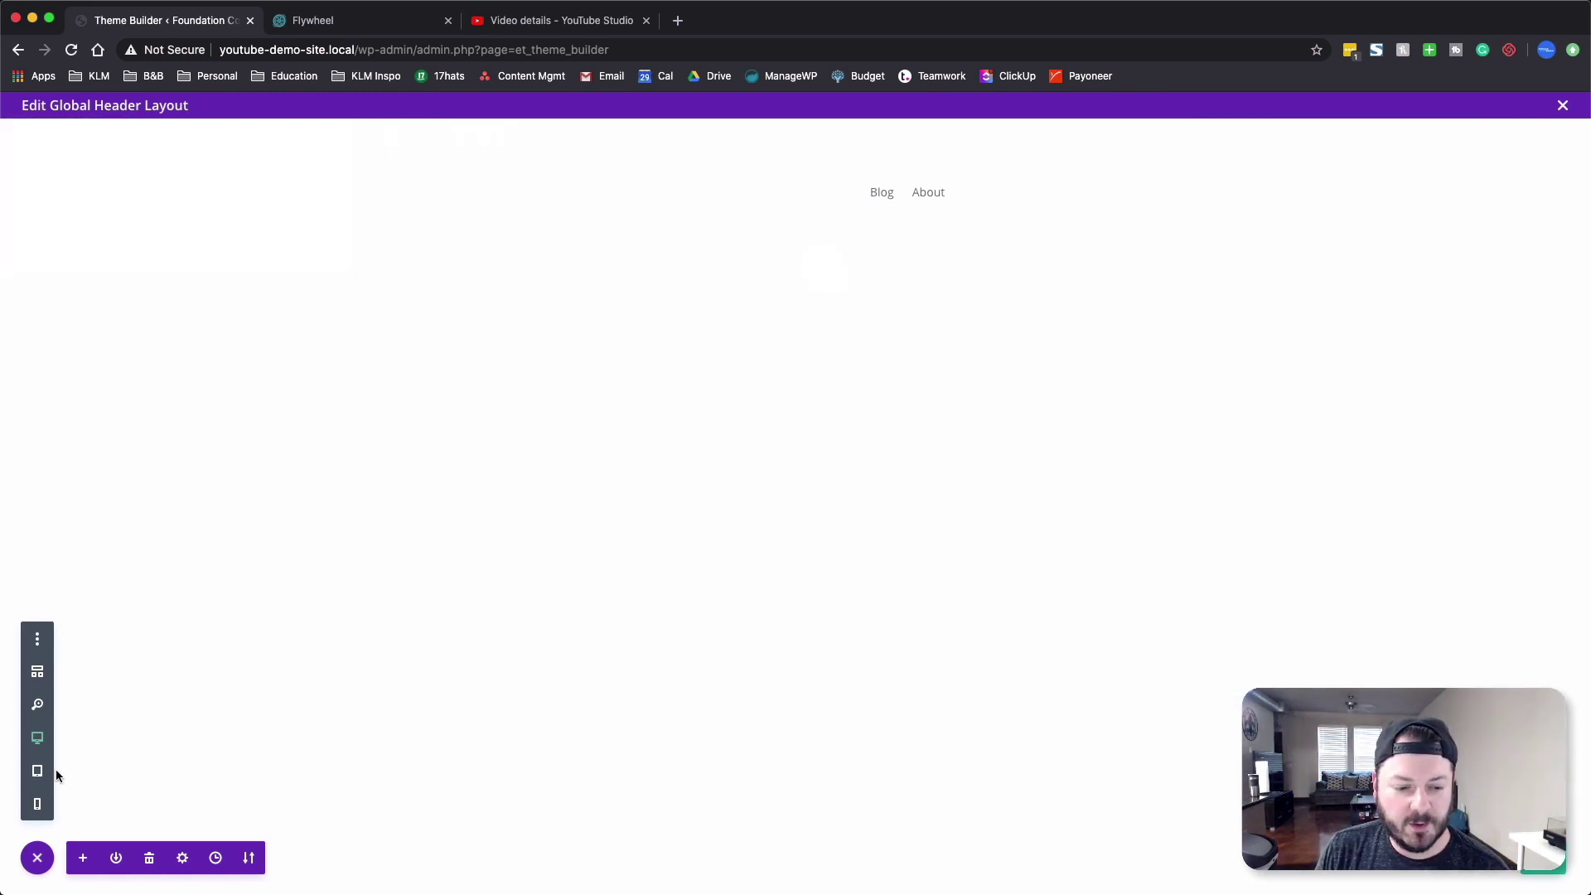
click(37, 671)
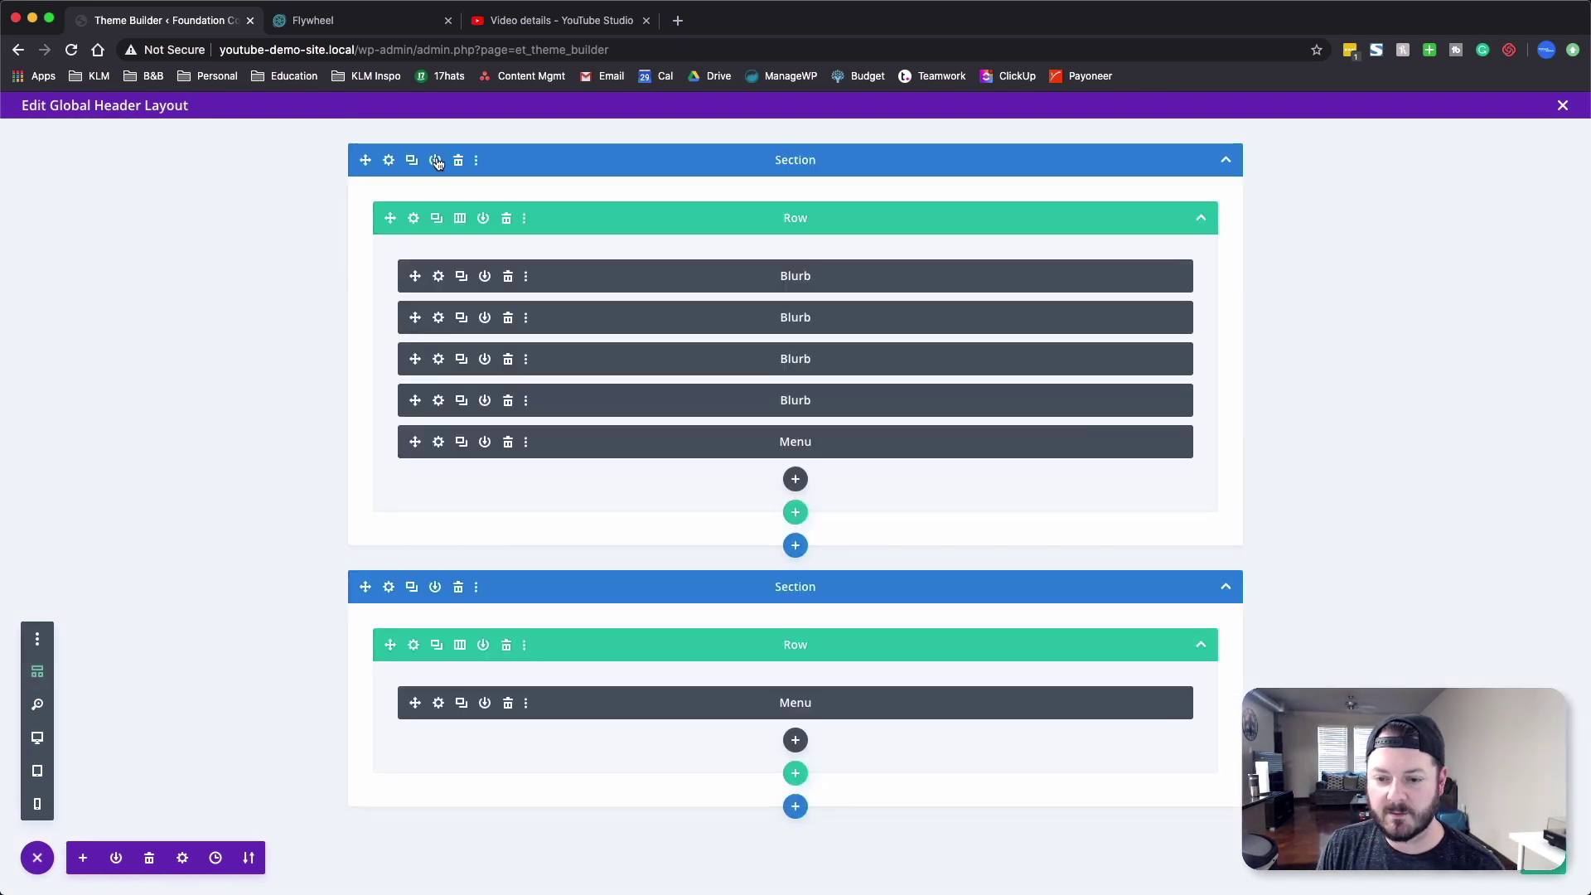
drag(511, 141, 529, 145)
click(389, 160)
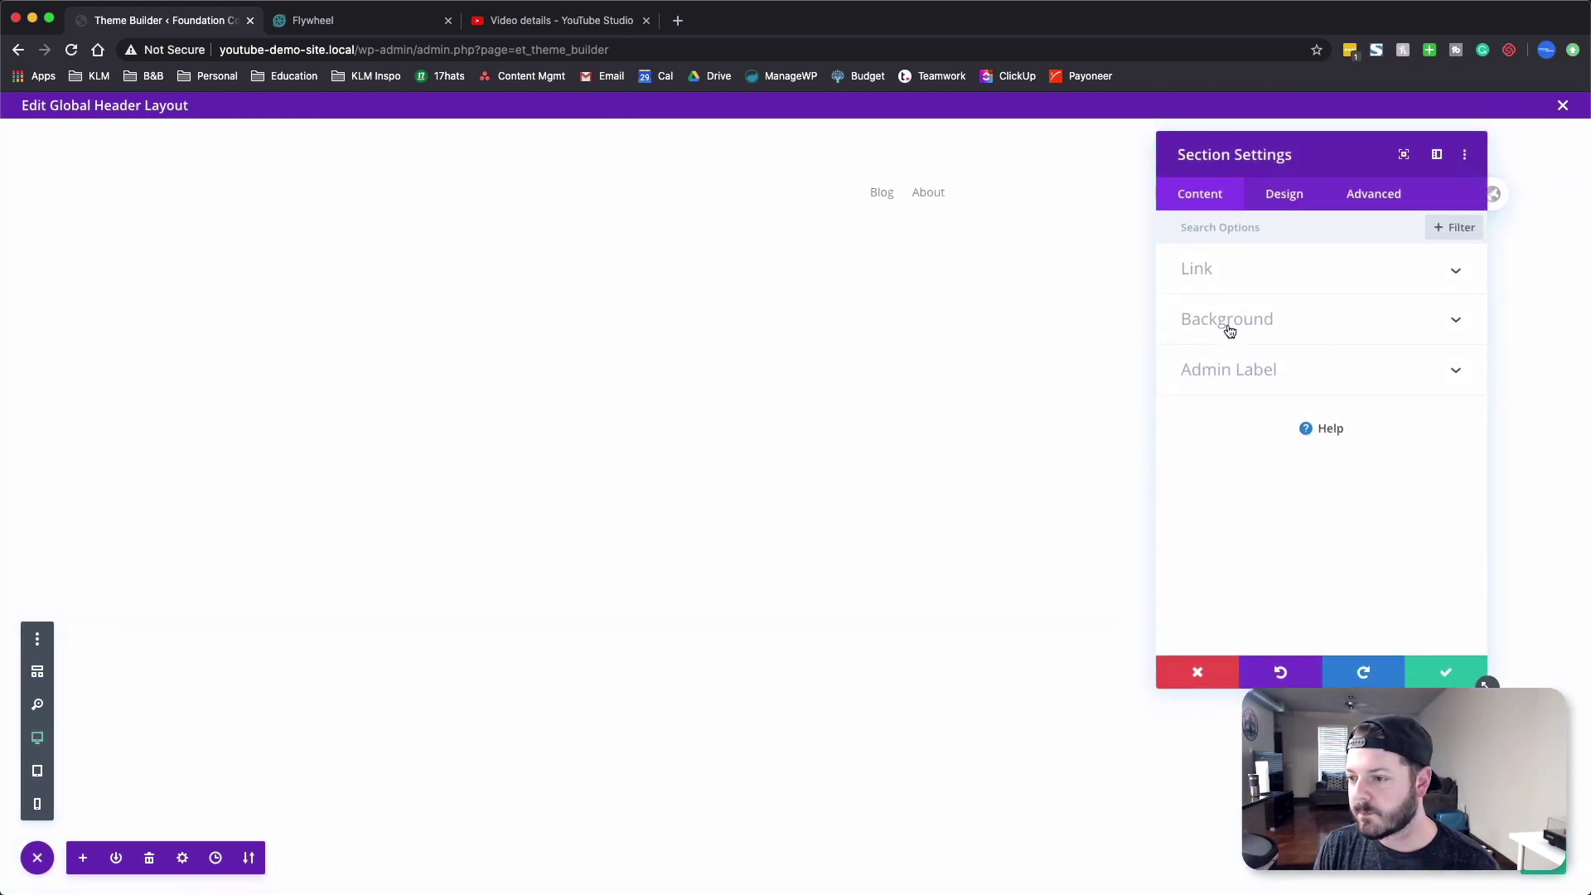
click(1229, 330)
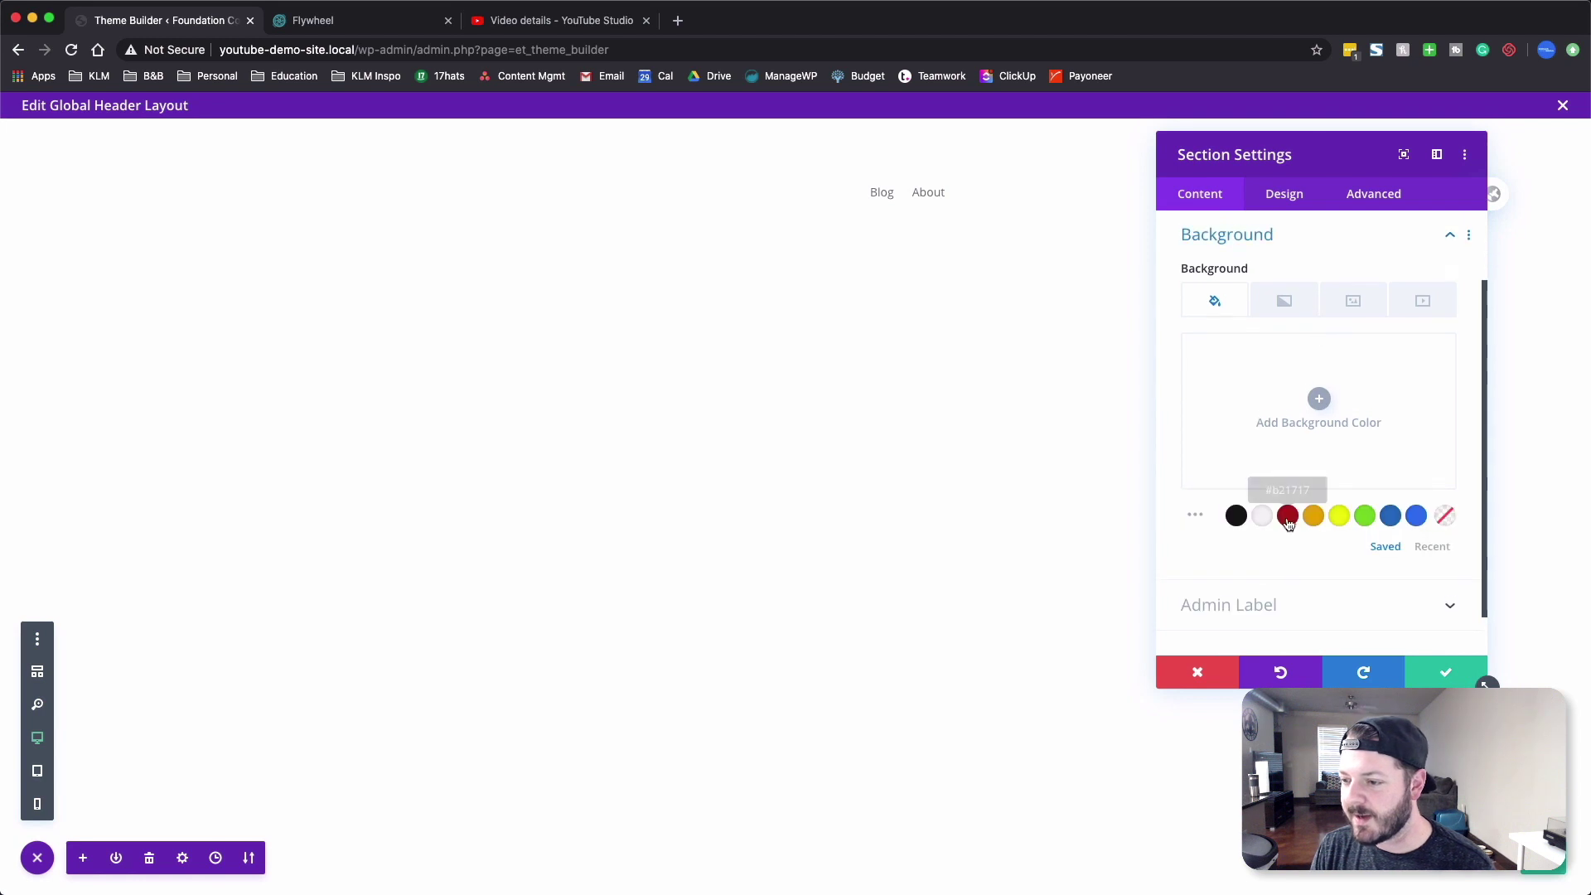
click(1259, 517)
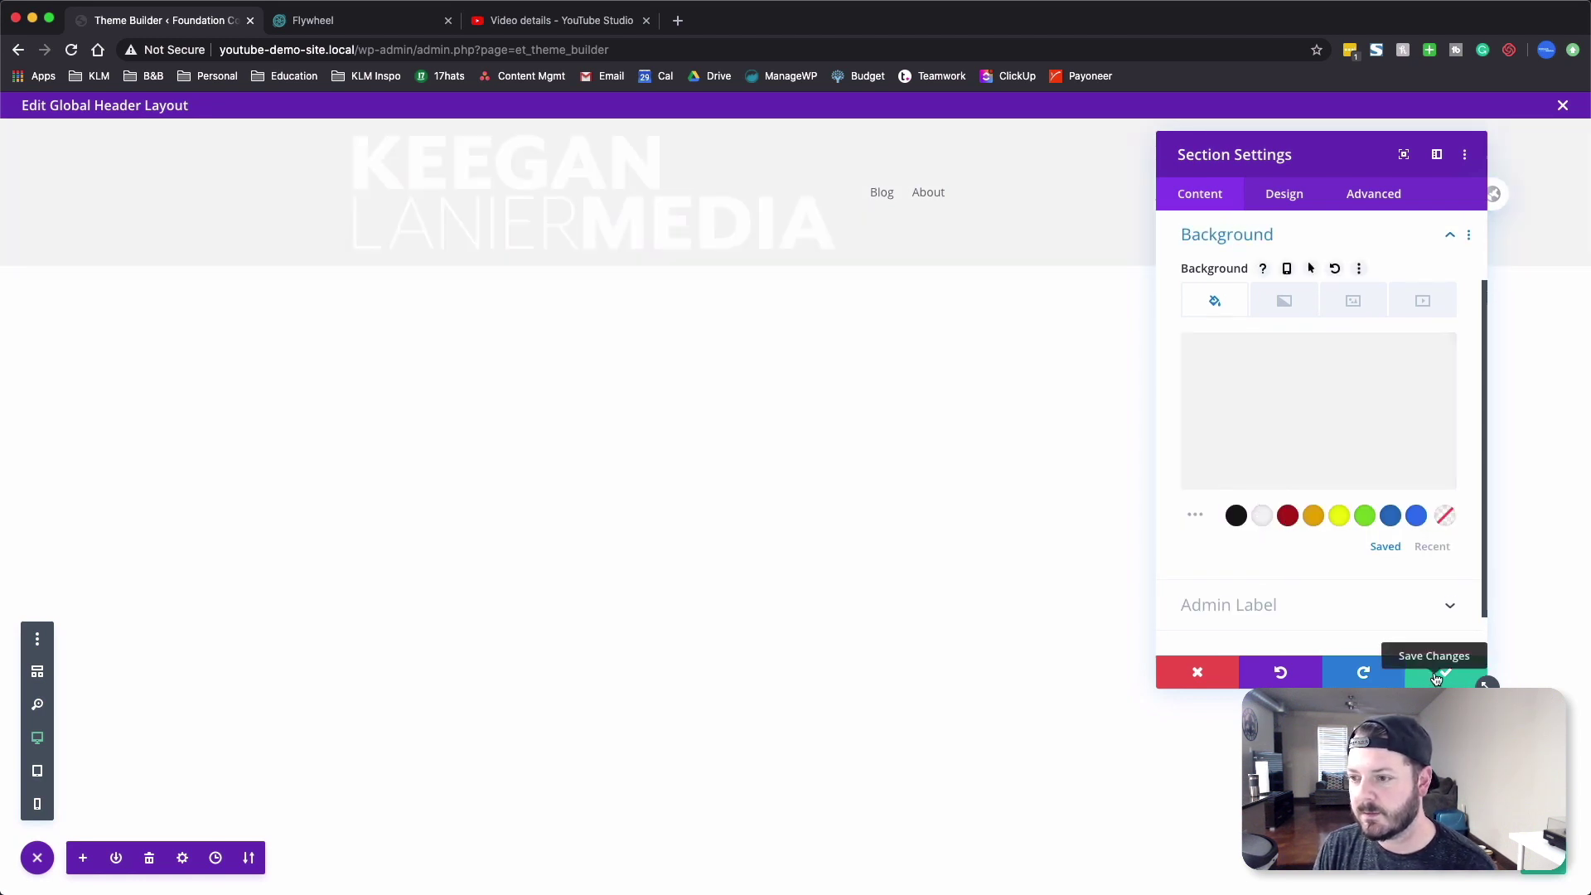
click(1280, 196)
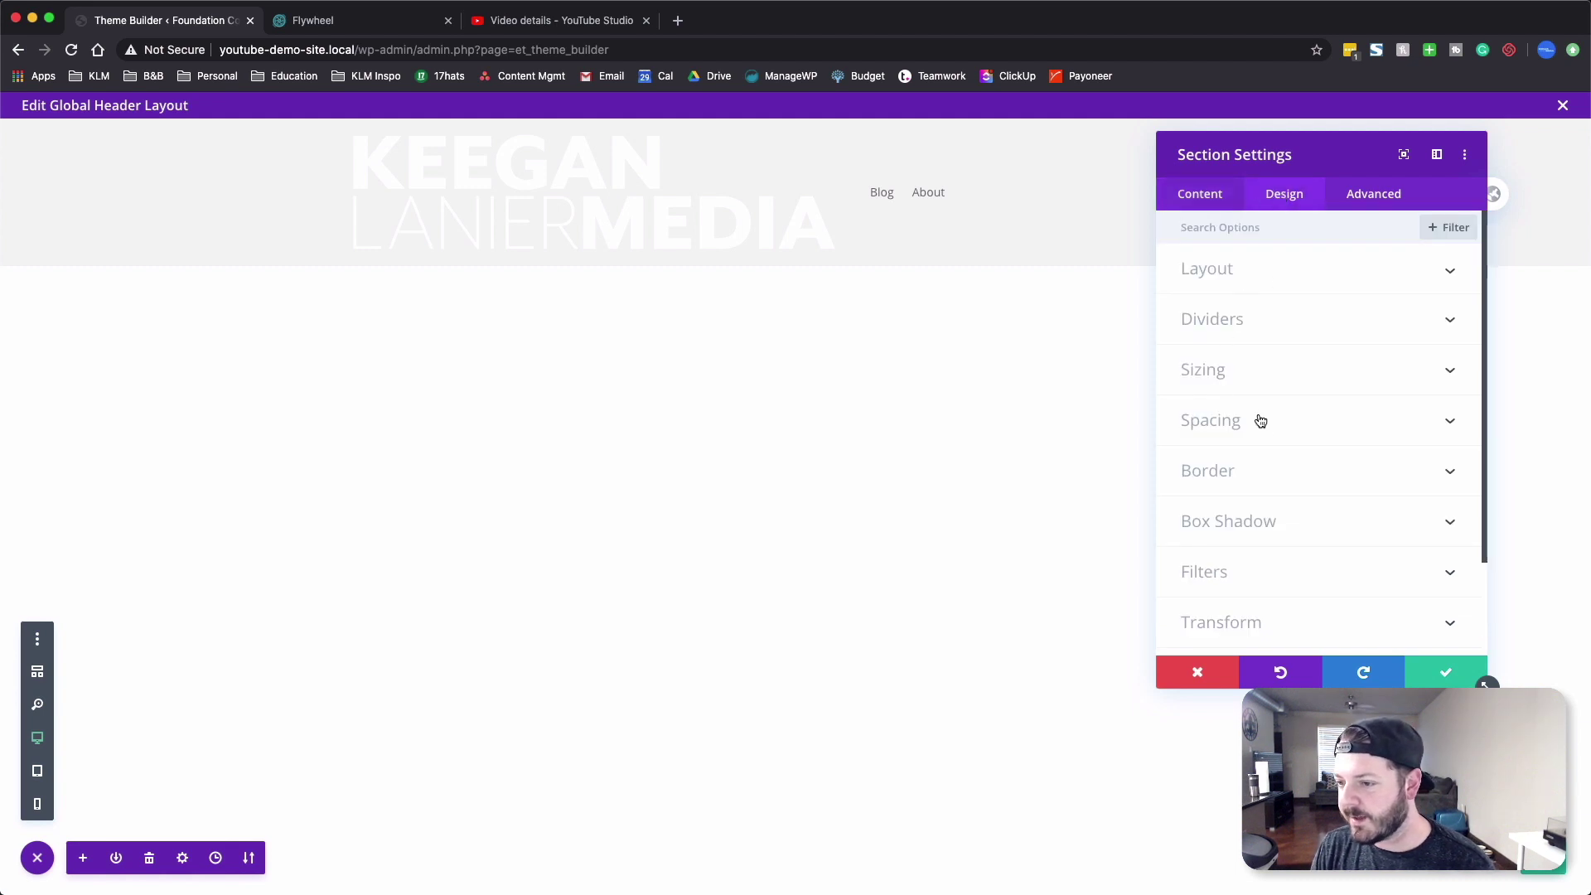
click(1277, 390)
scroll(1318, 430, down, 5)
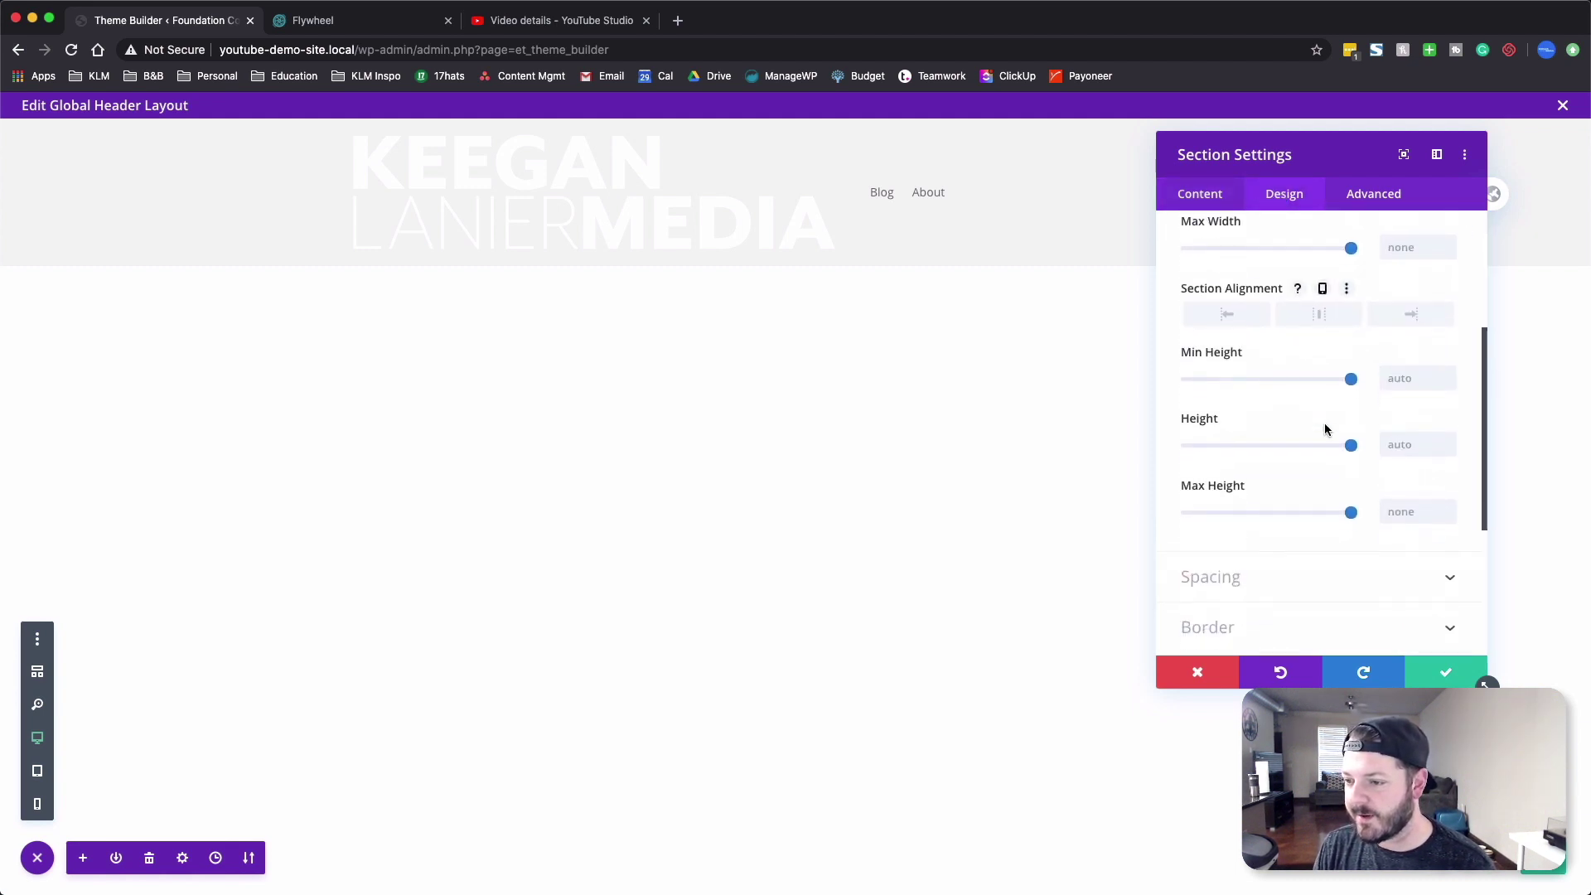
scroll(1310, 435, up, 5)
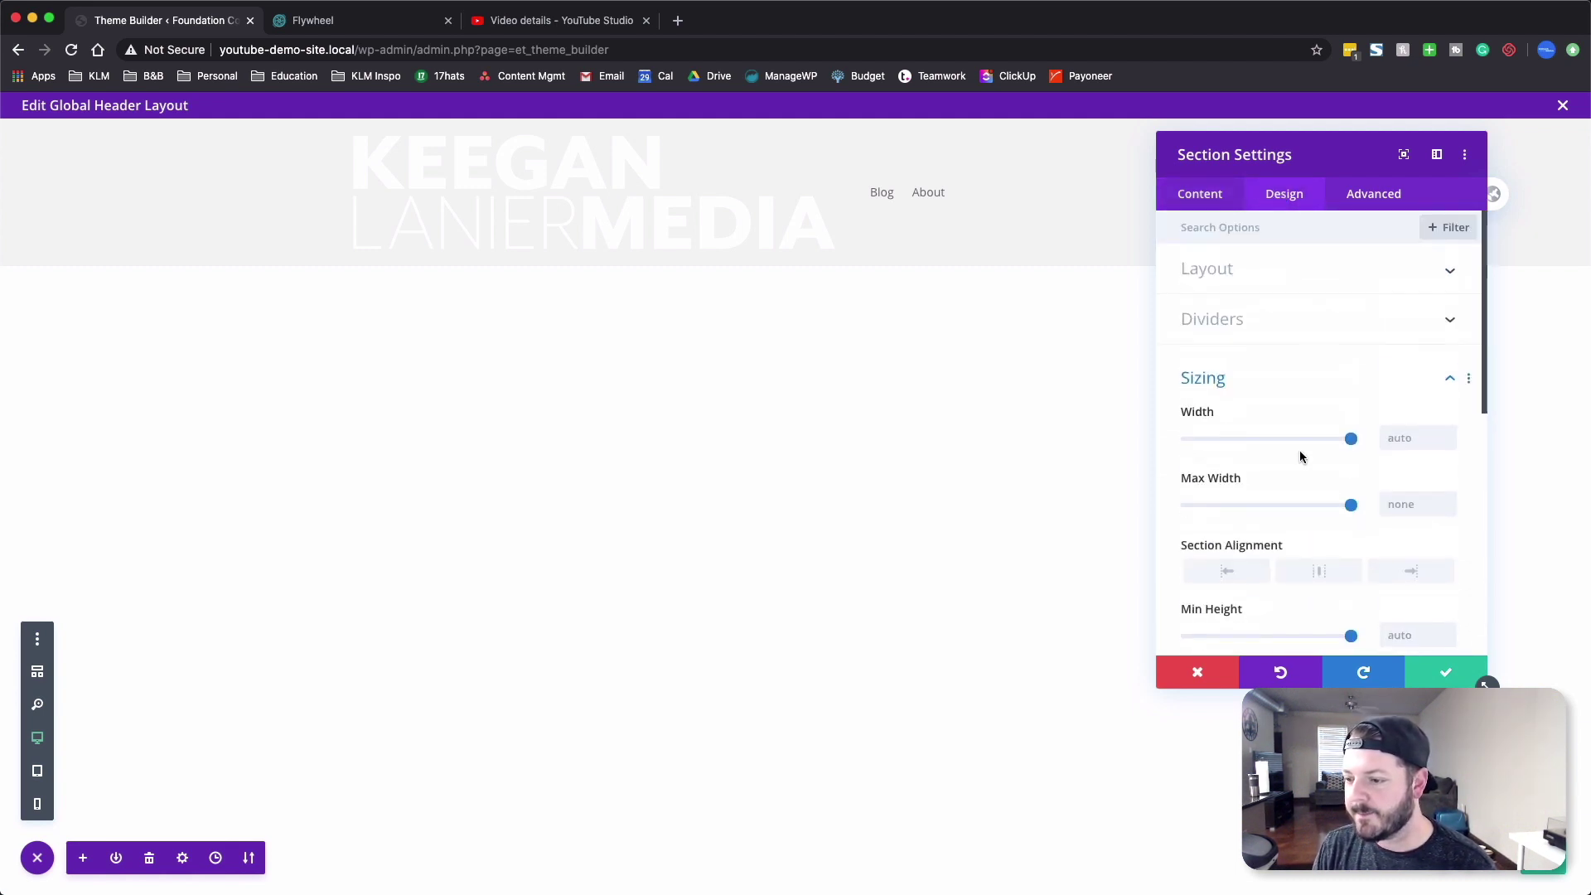
click(1204, 673)
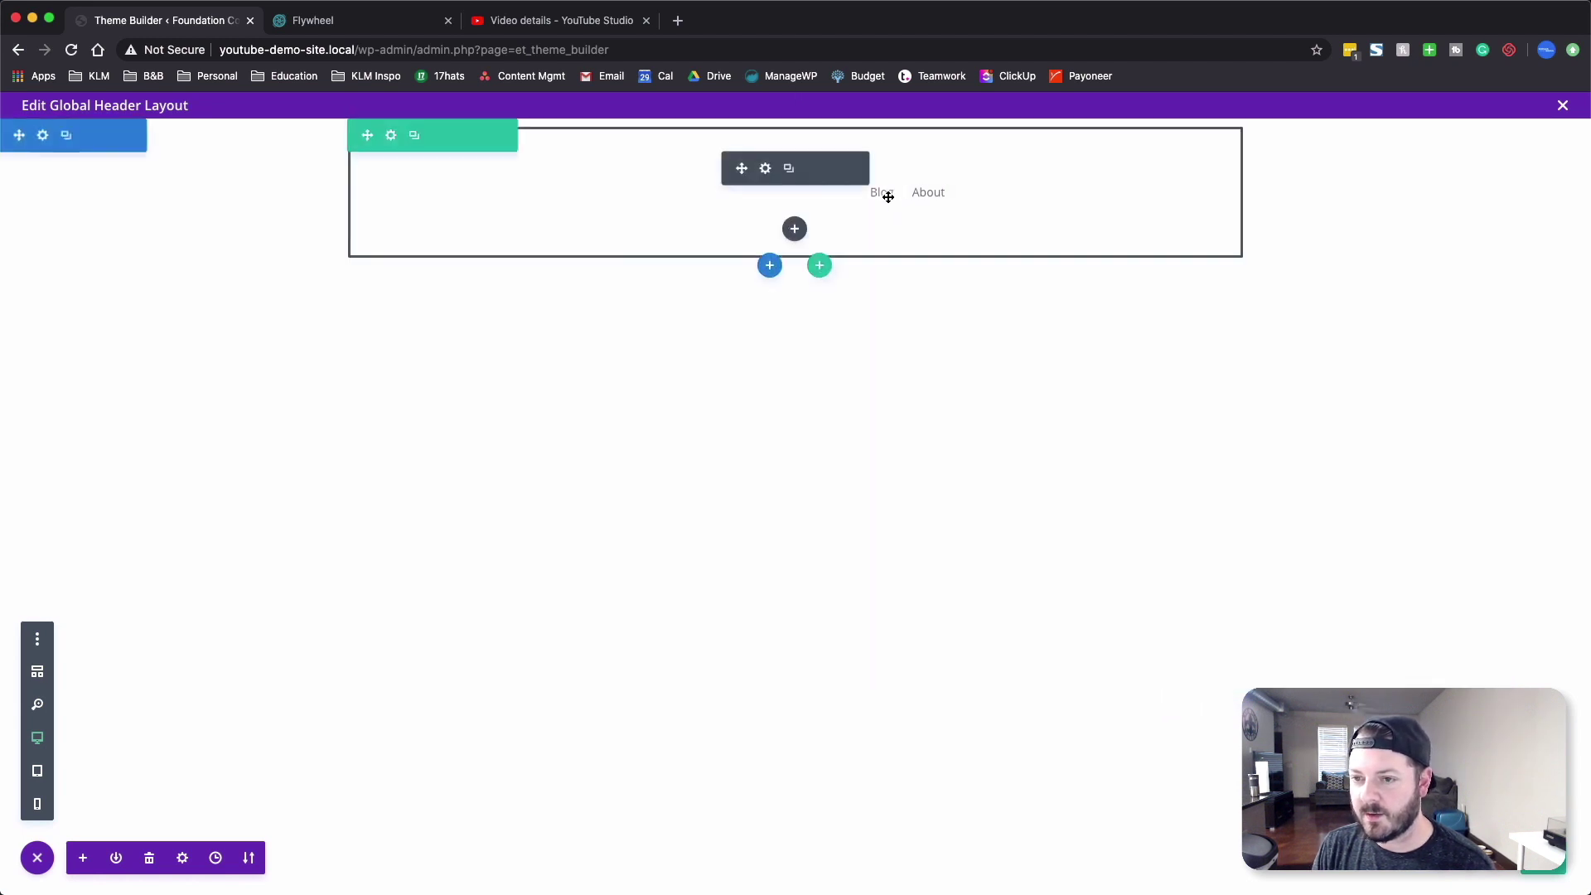
- Give the desktop header section the saved light grey background colour #f4f4f4 and save the section
click(43, 137)
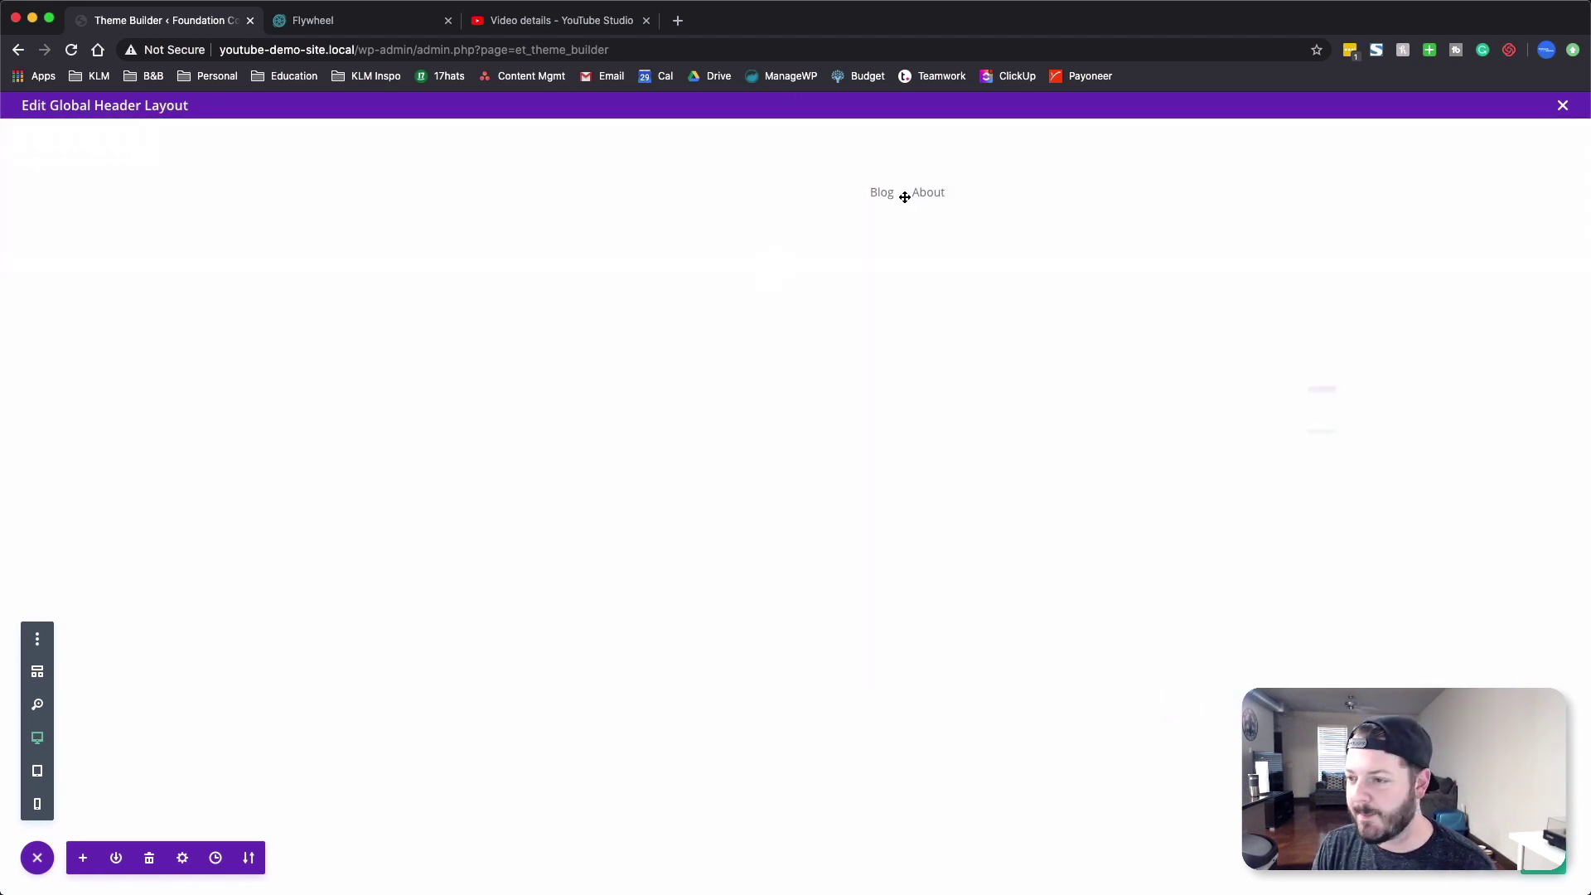
click(1252, 319)
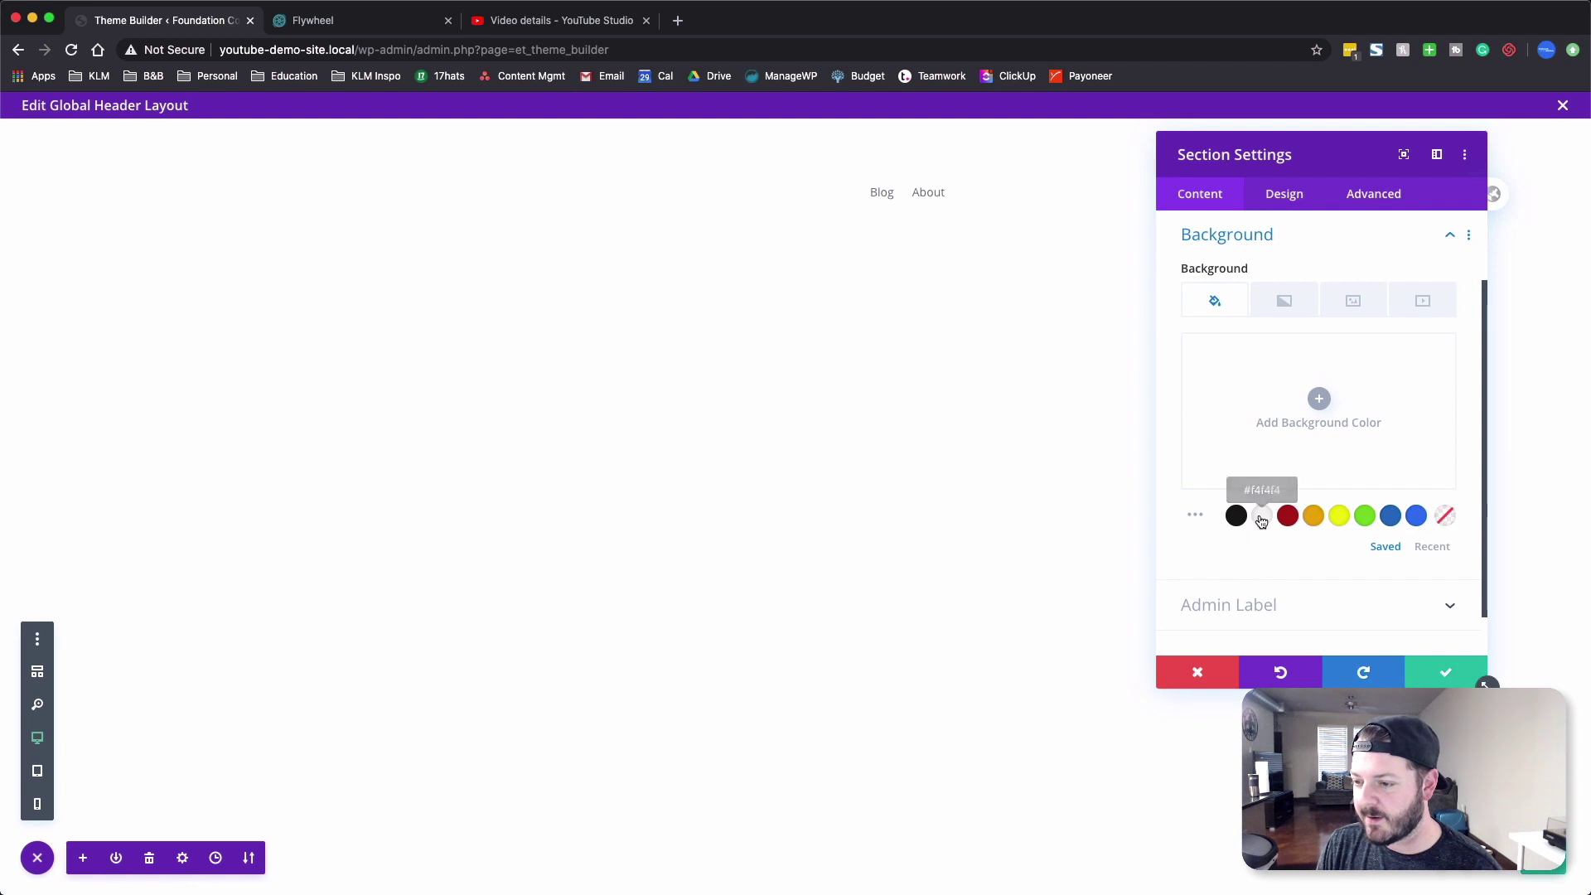
click(1261, 517)
click(1440, 671)
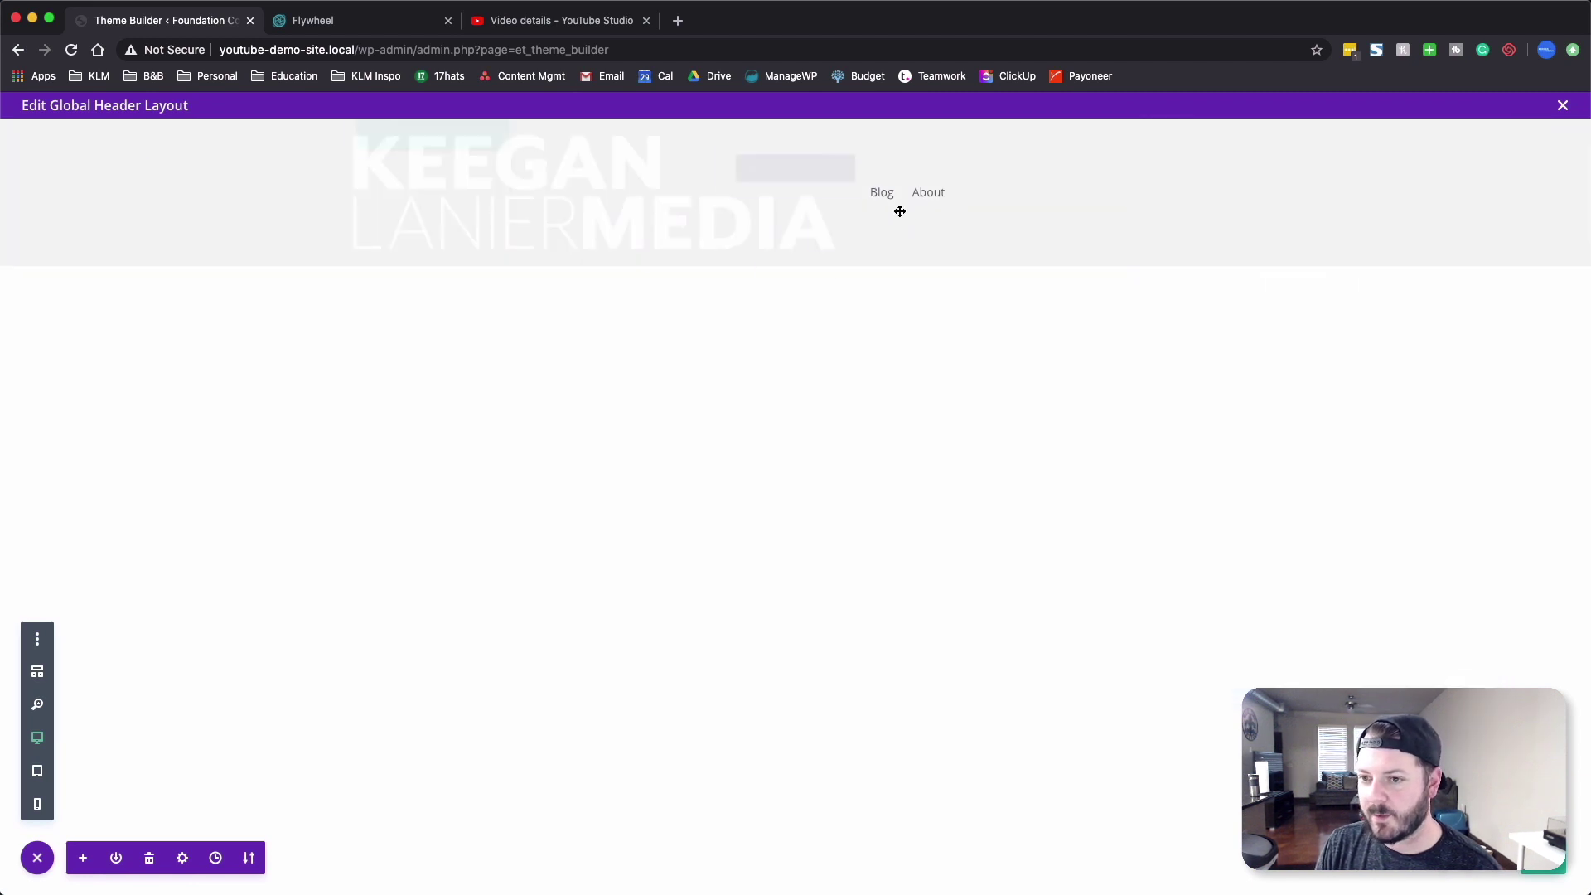
- Set the Logo Max Width of the desktop header's Menu module to 30% and save the module
click(767, 170)
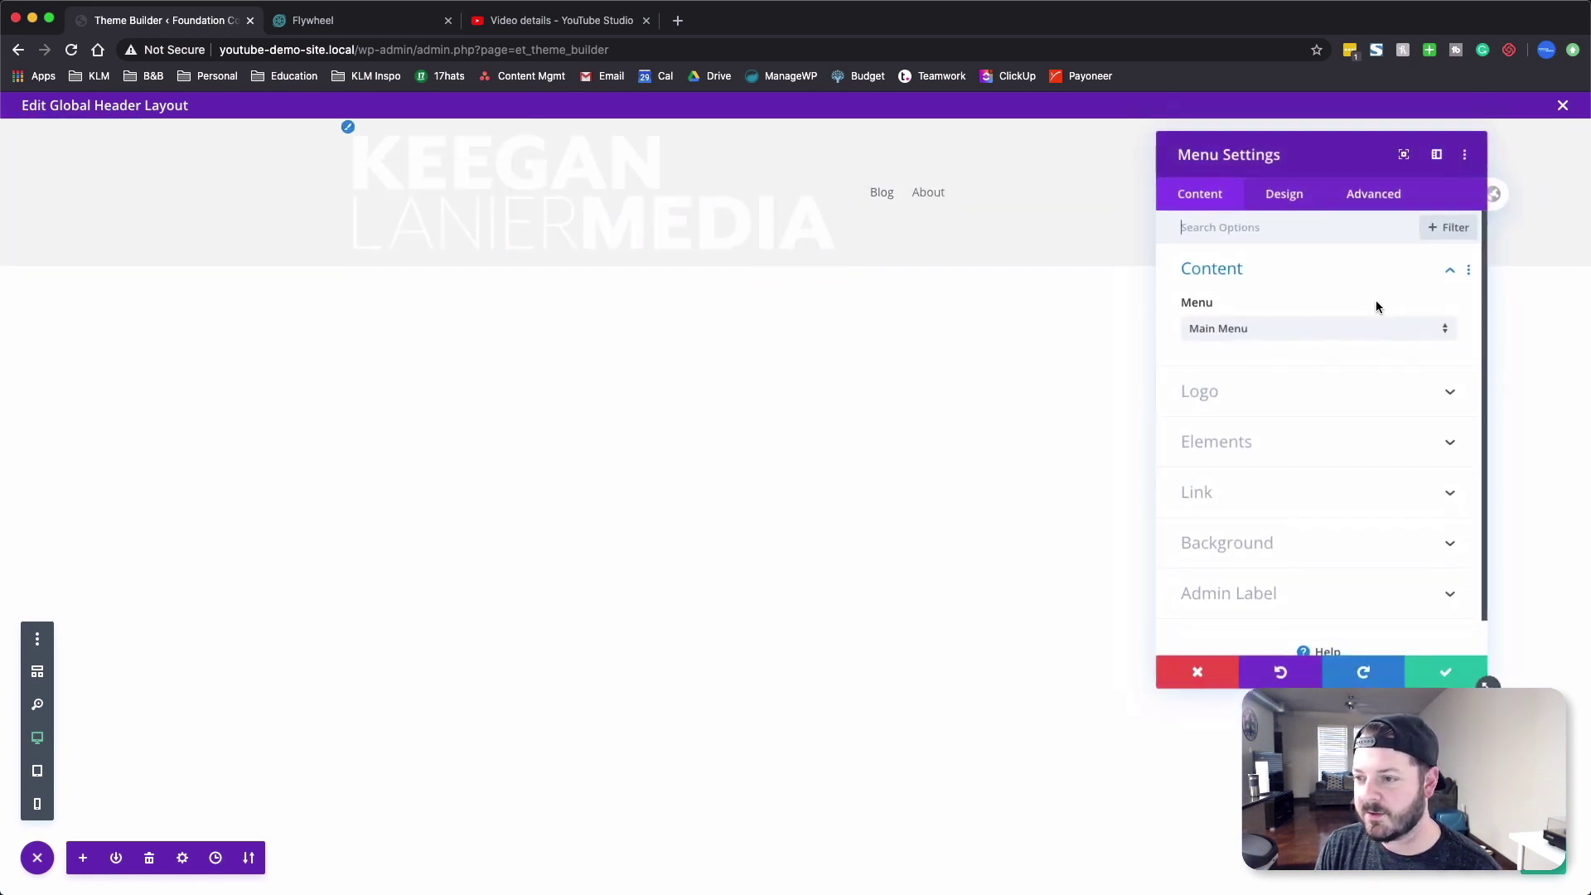
click(1258, 199)
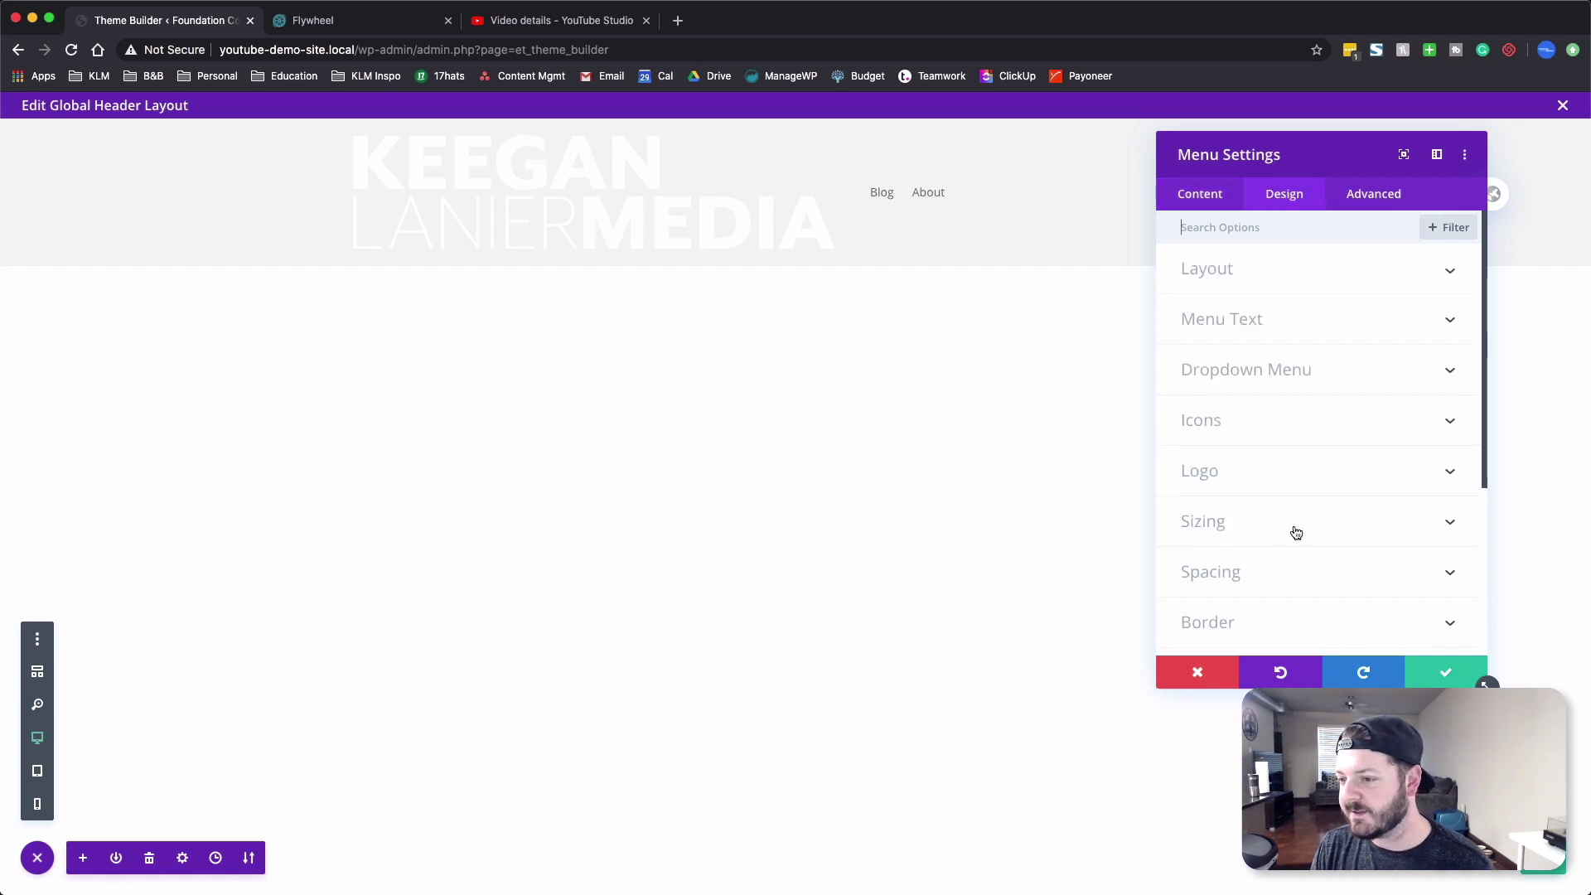
click(1236, 537)
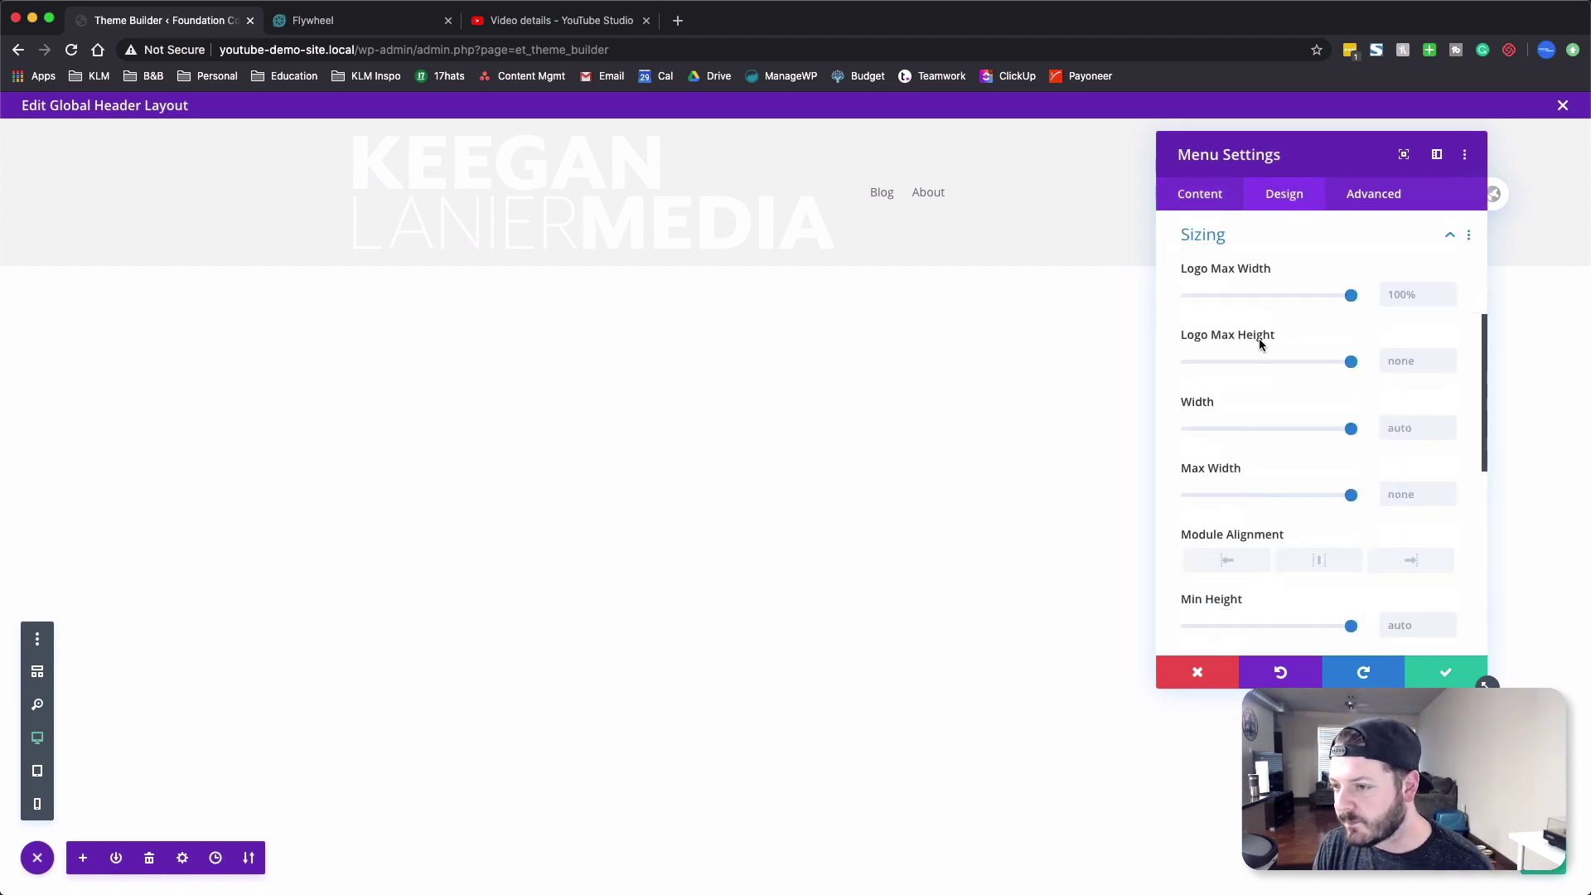
drag(1335, 300, 1233, 295)
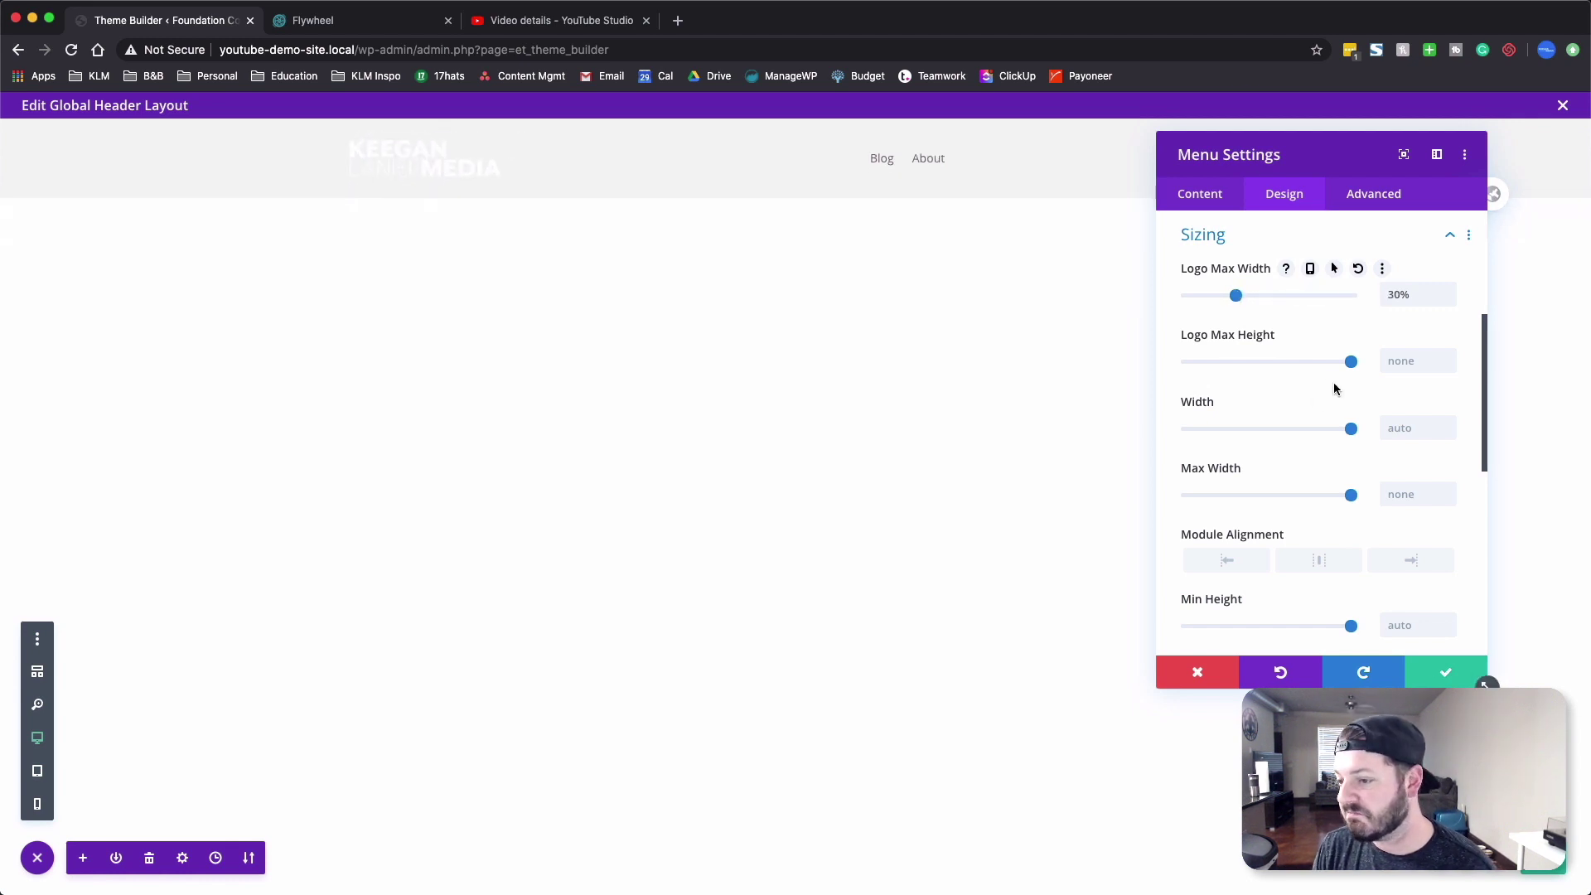
scroll(1334, 389, down, 8)
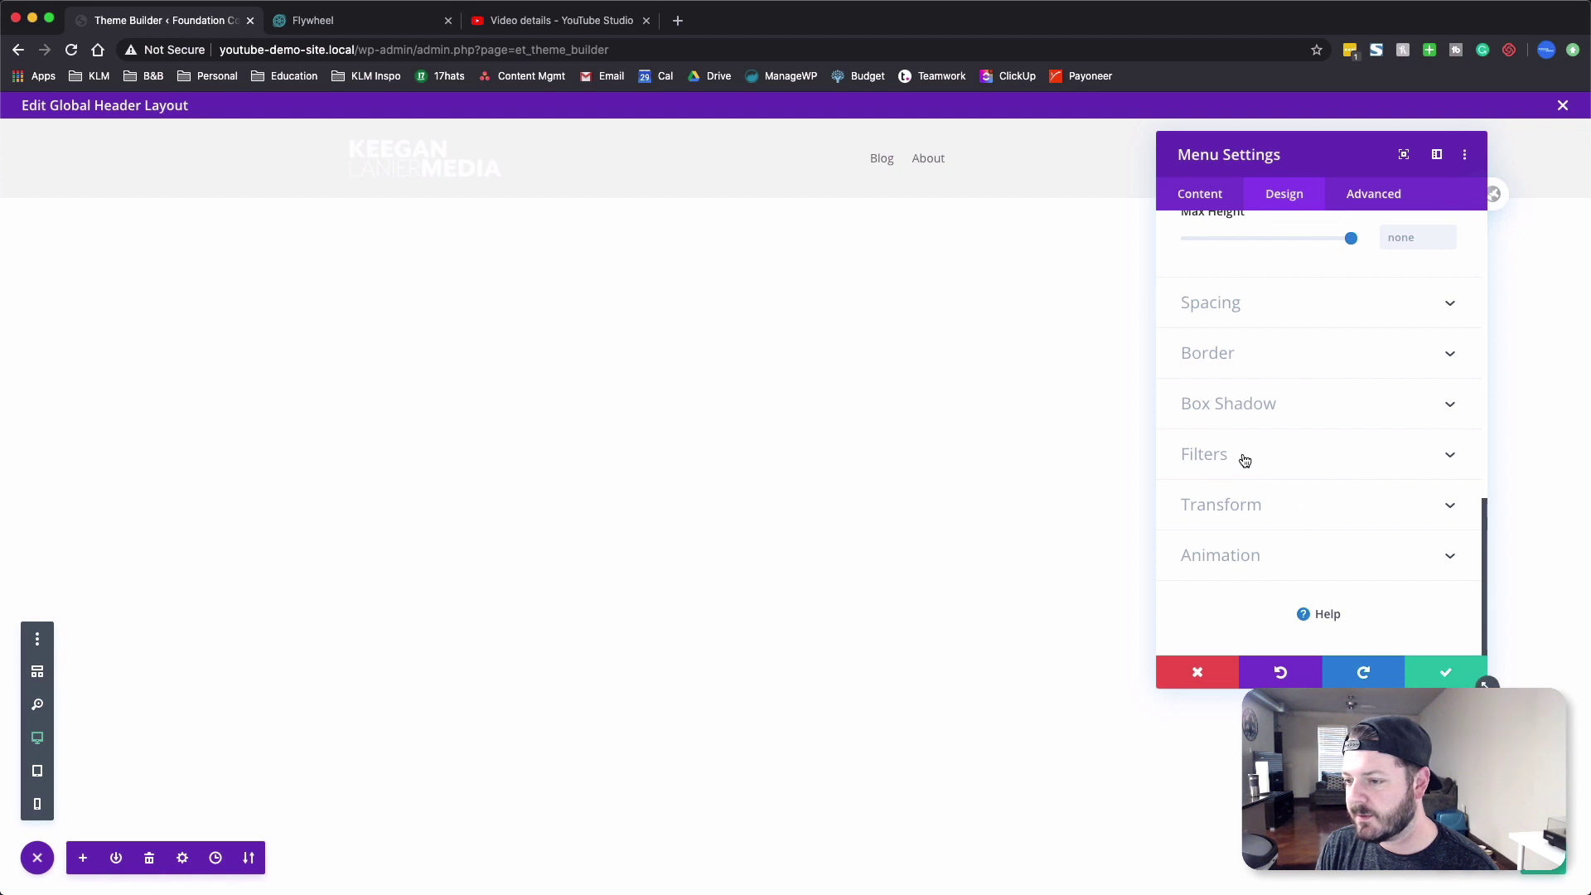
key(Return)
- Change the desktop header section's background to the saved black, lighten it to a mid-dark grey and save the section
click(44, 137)
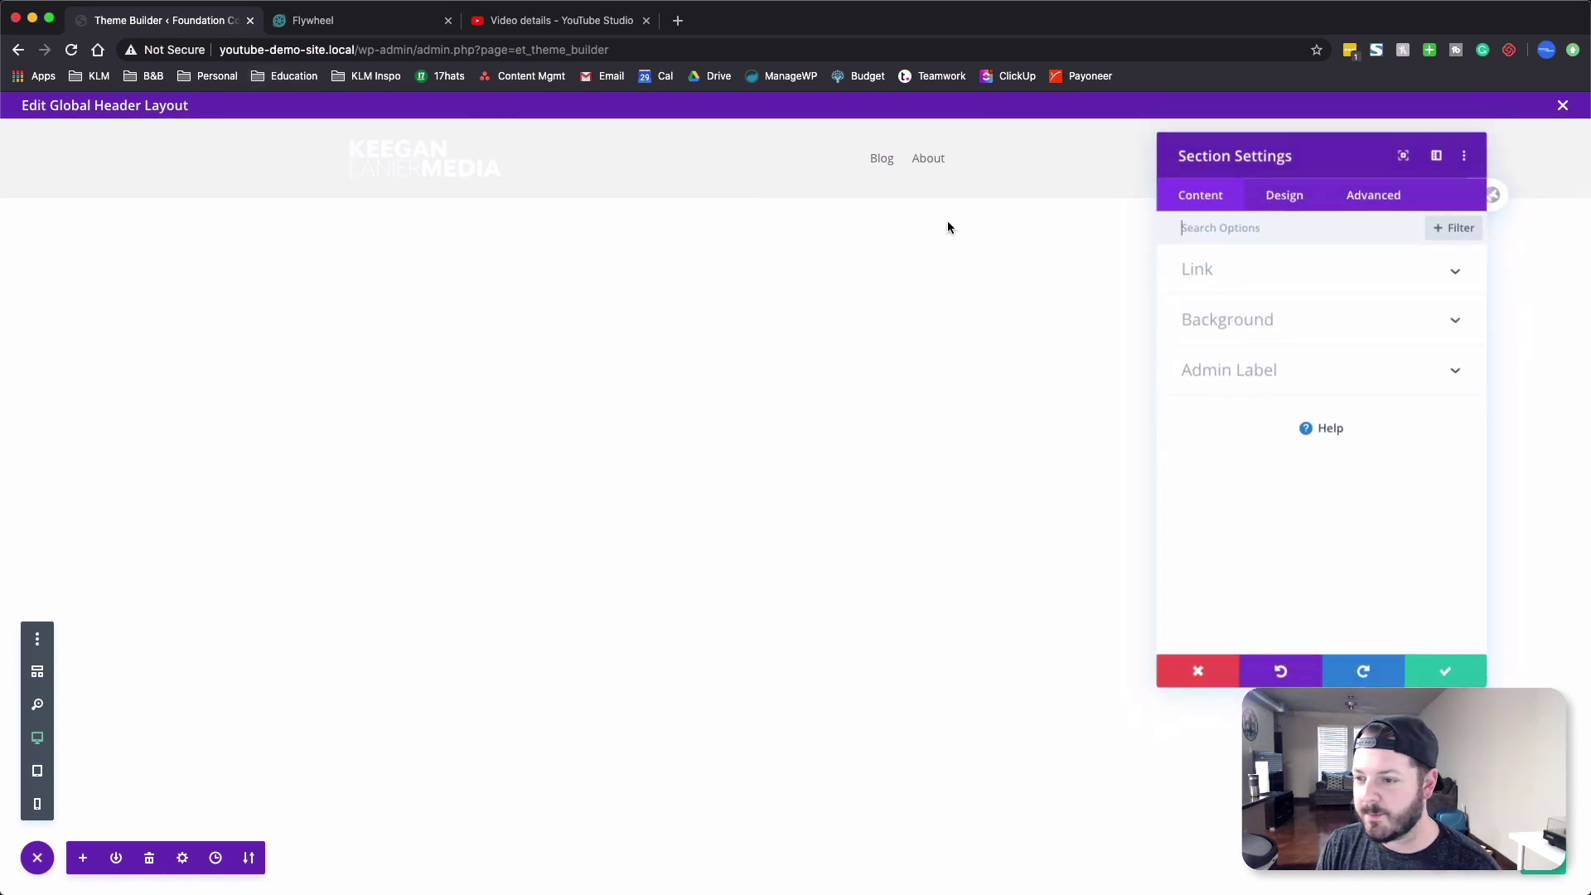
click(1243, 319)
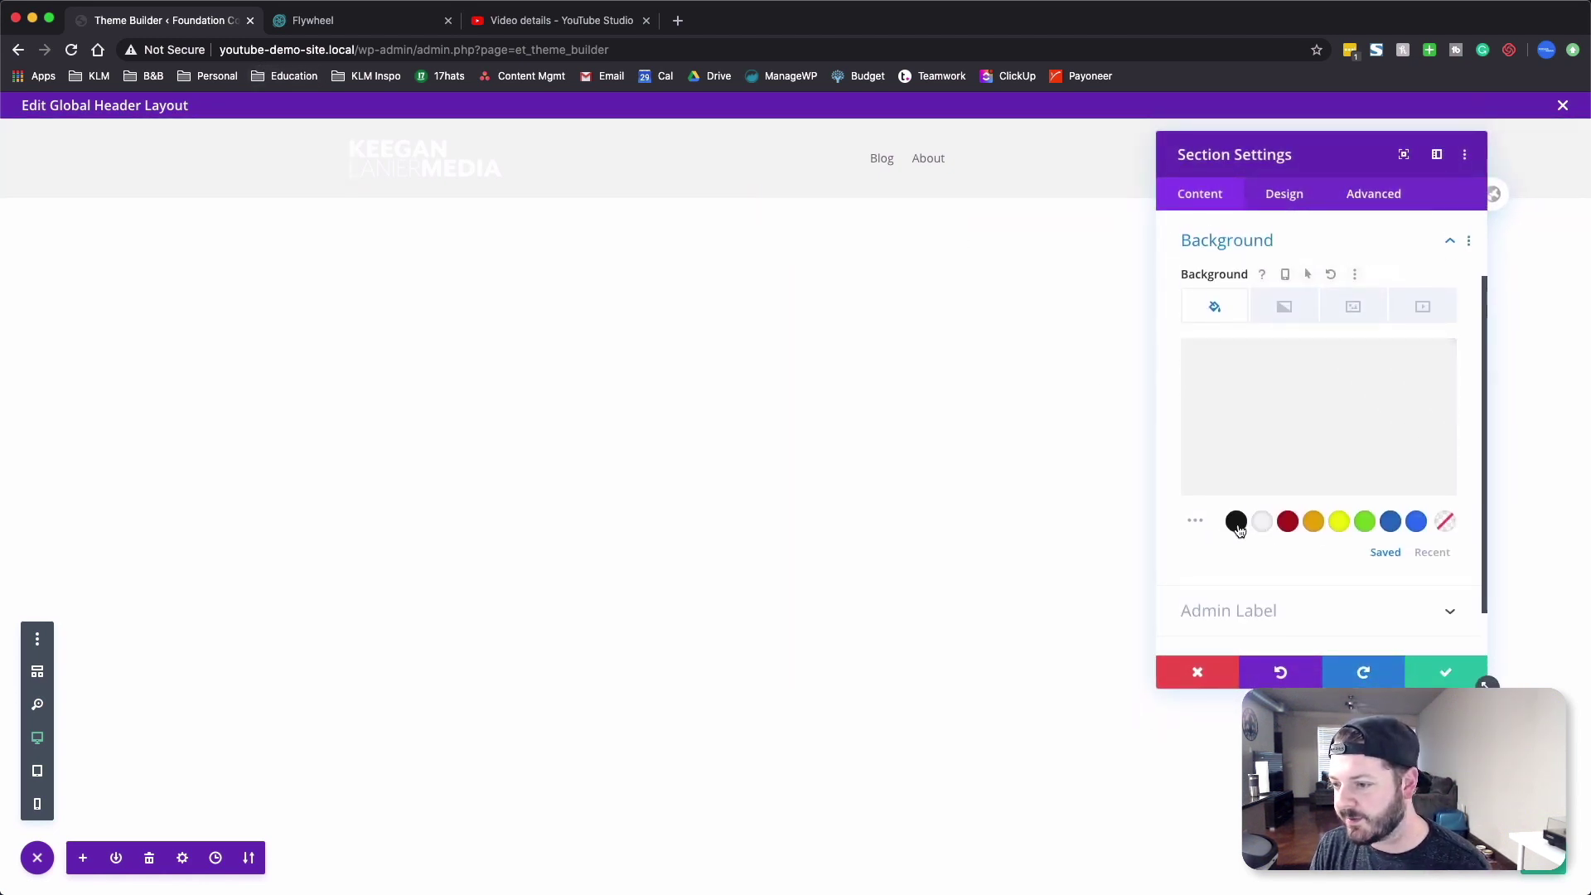
click(1236, 522)
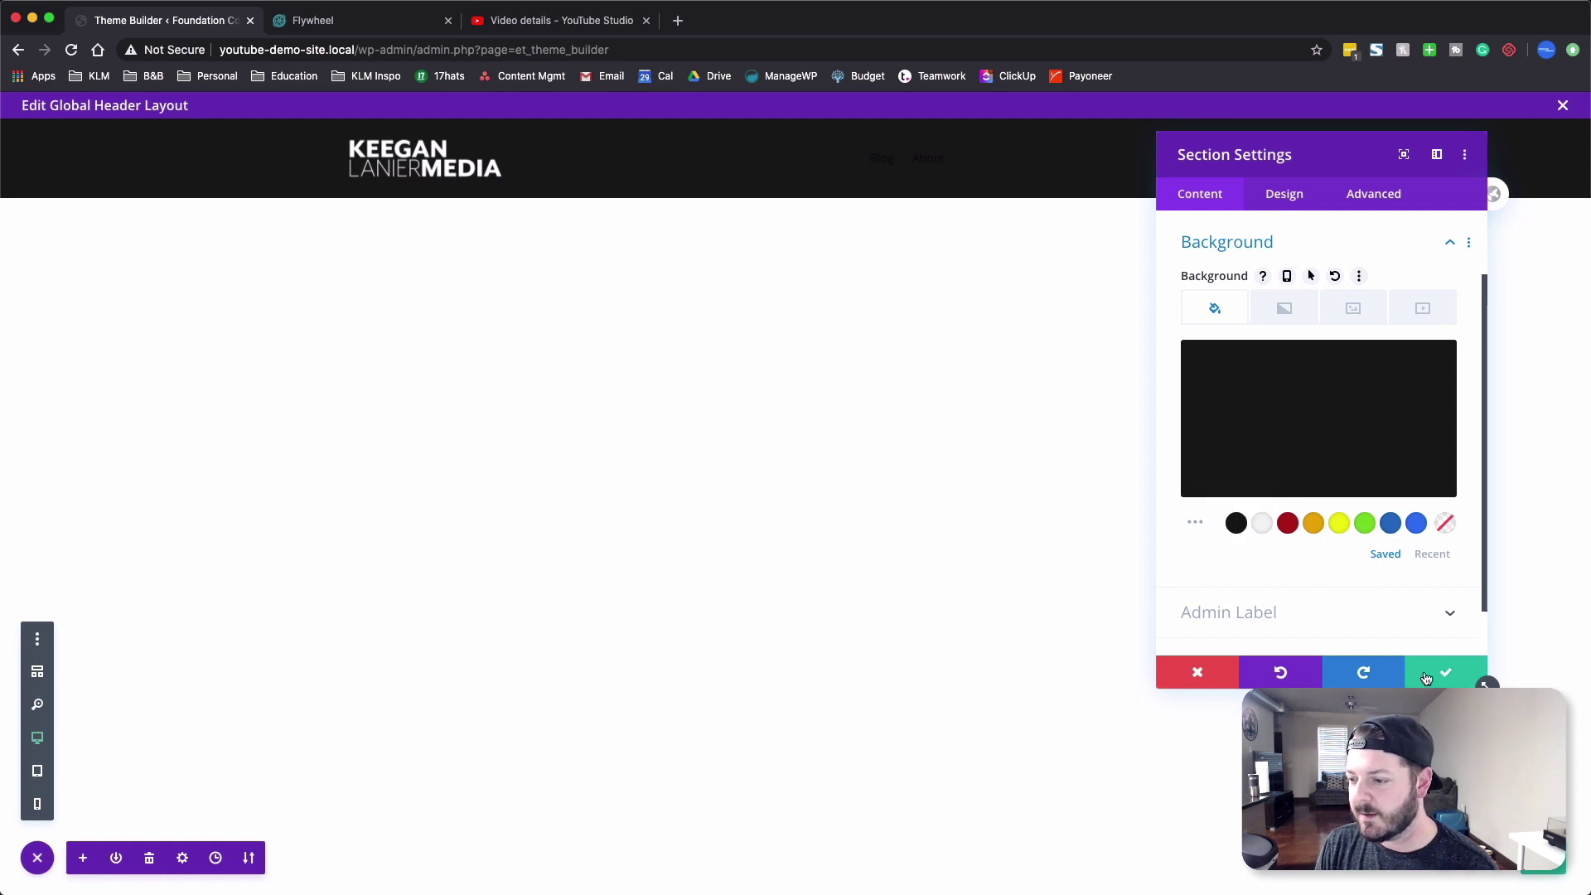
click(1221, 423)
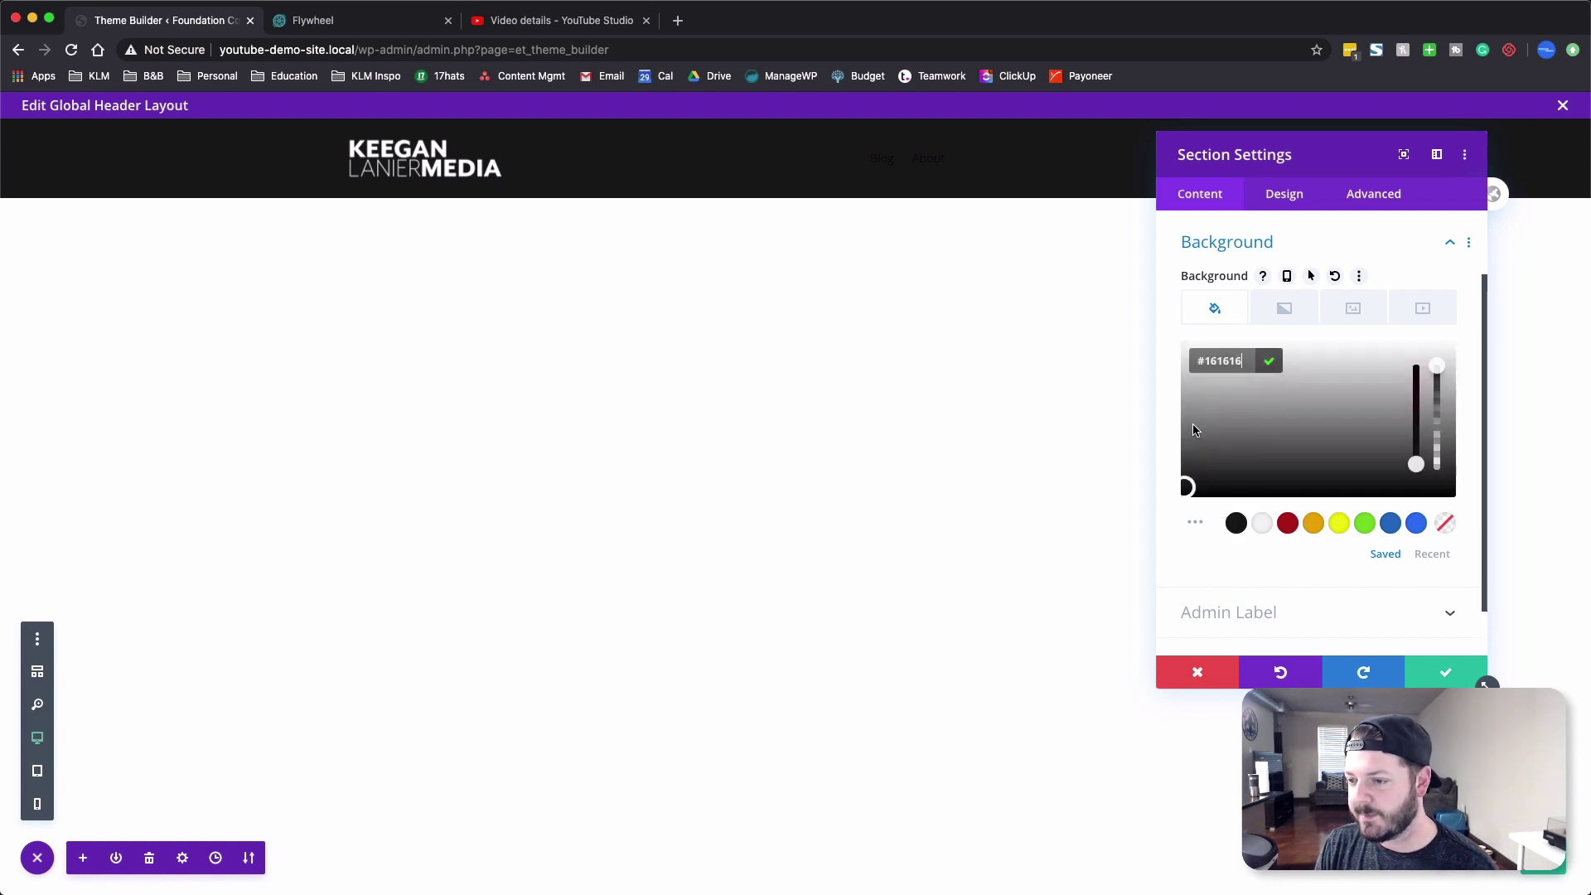
drag(1197, 433, 1166, 429)
click(1443, 668)
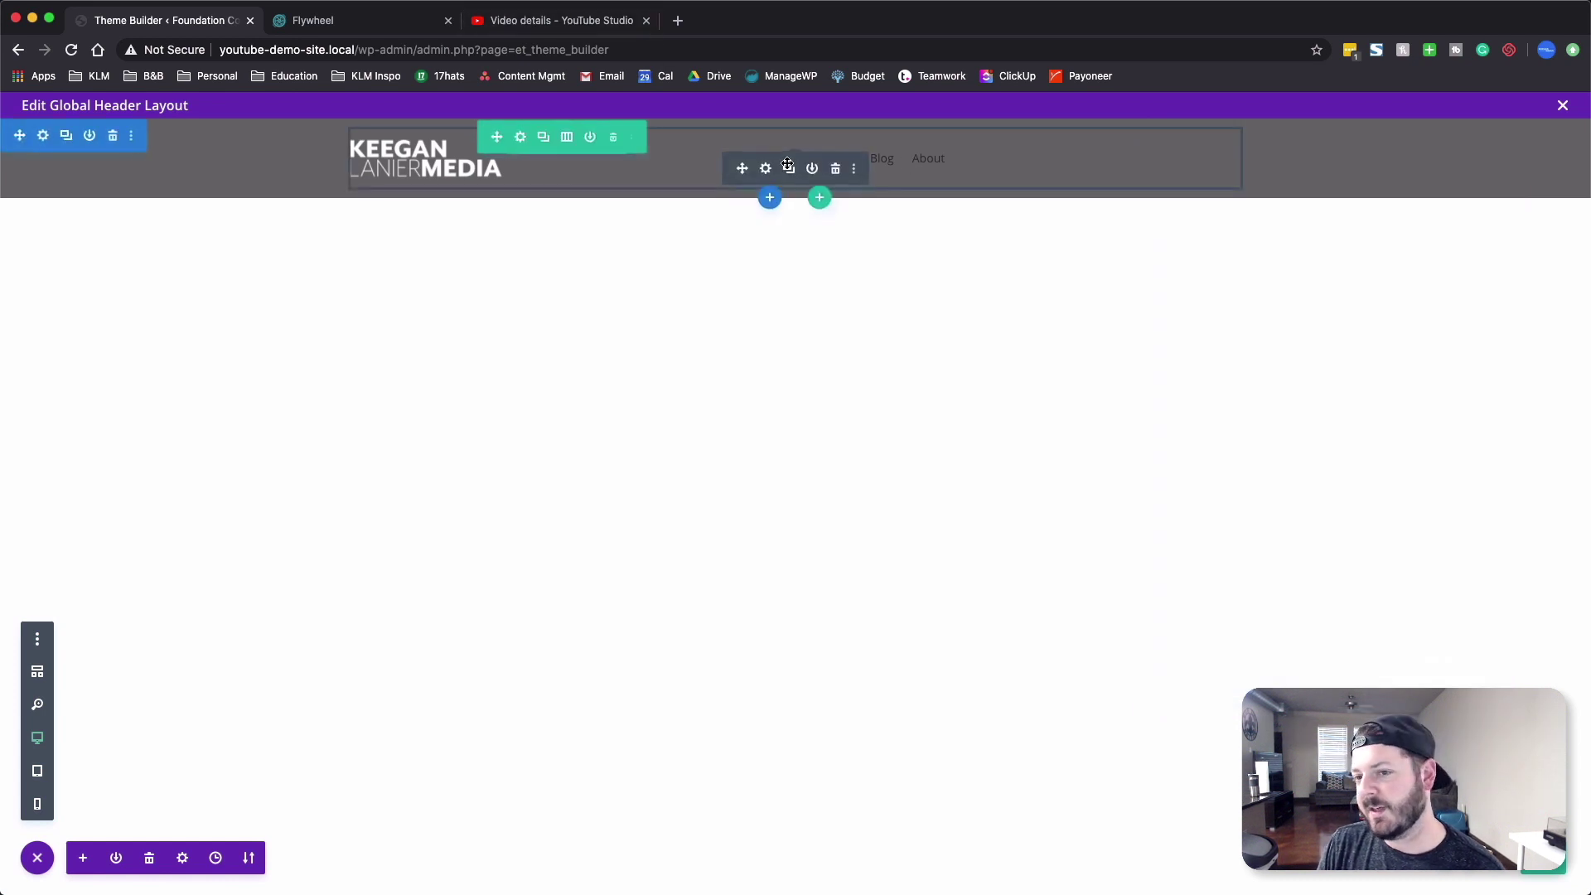
- Set the desktop header menu's active link colour and menu text colour to the saved near-white swatch
click(764, 166)
click(1306, 195)
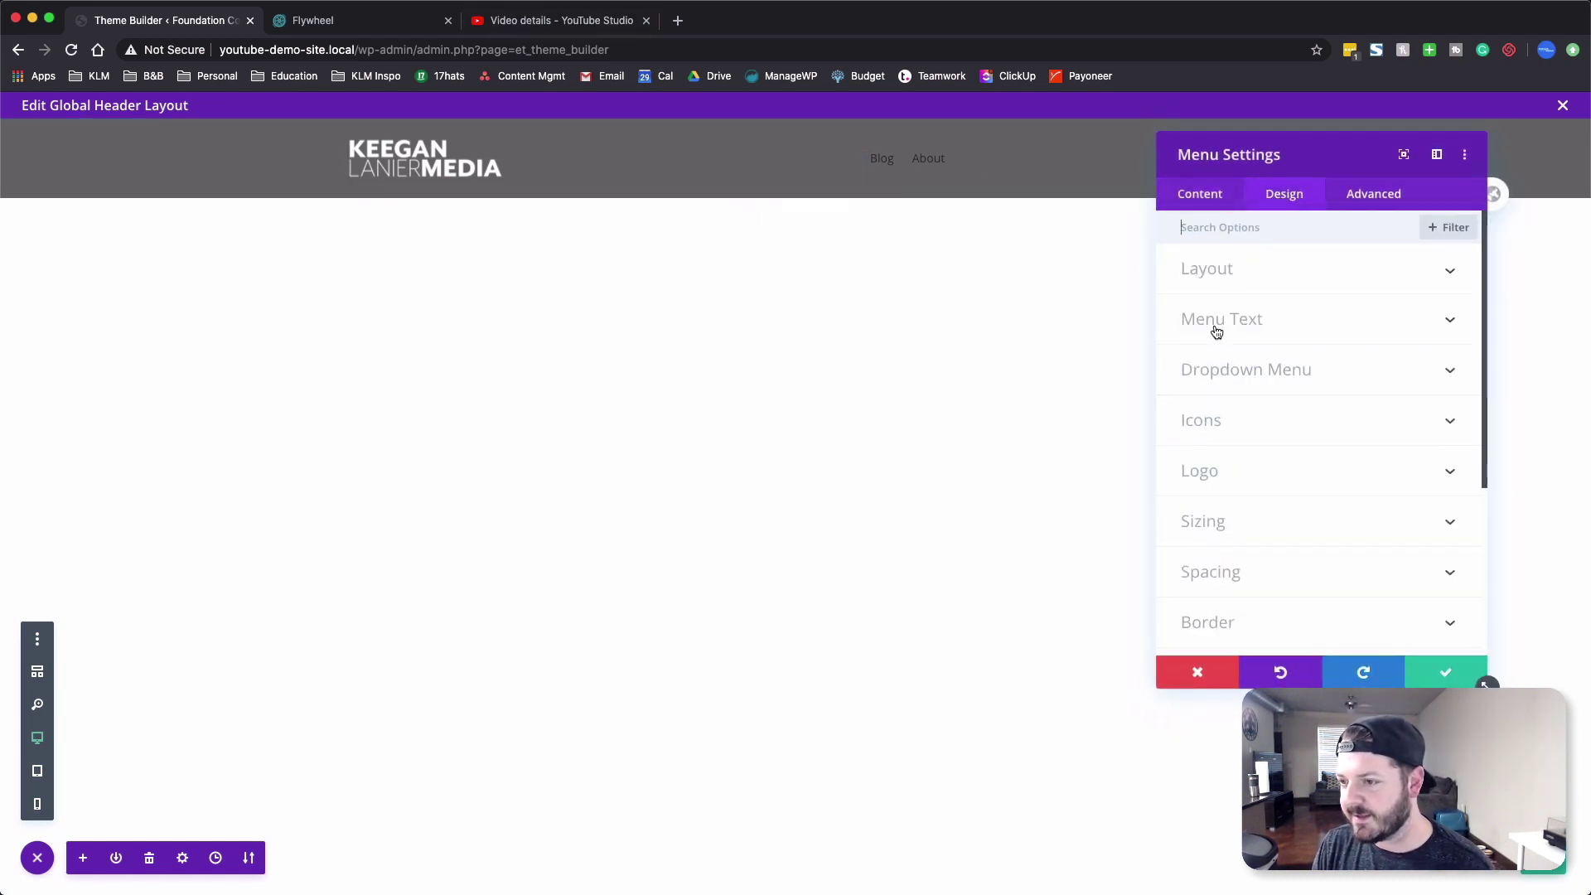
click(1227, 329)
scroll(1340, 361, down, 3)
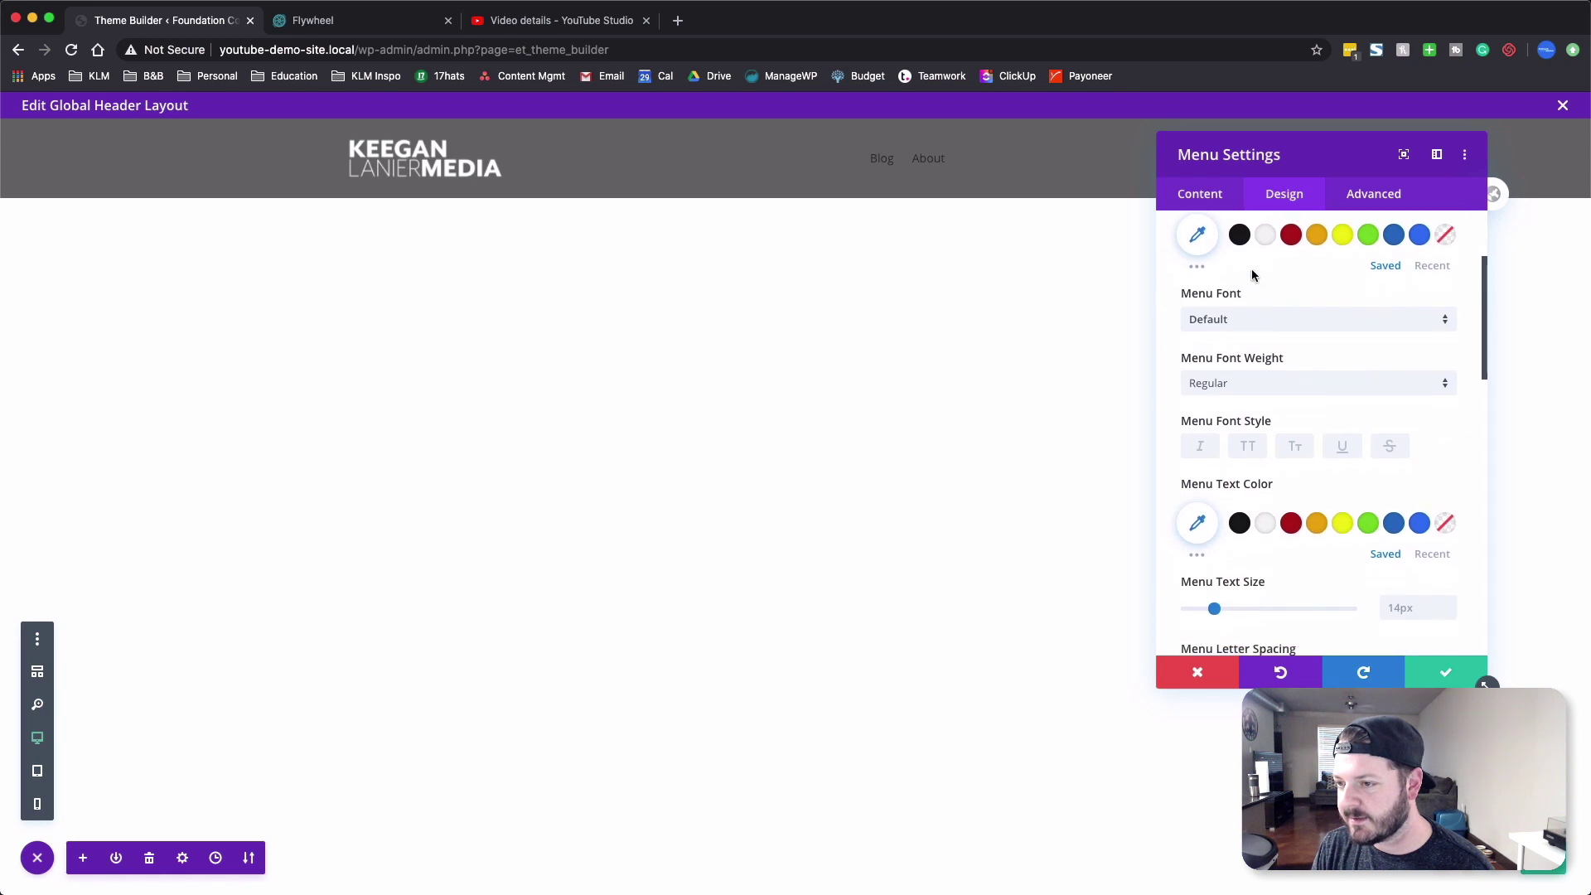
scroll(1253, 280, up, 1)
scroll(1401, 390, down, 3)
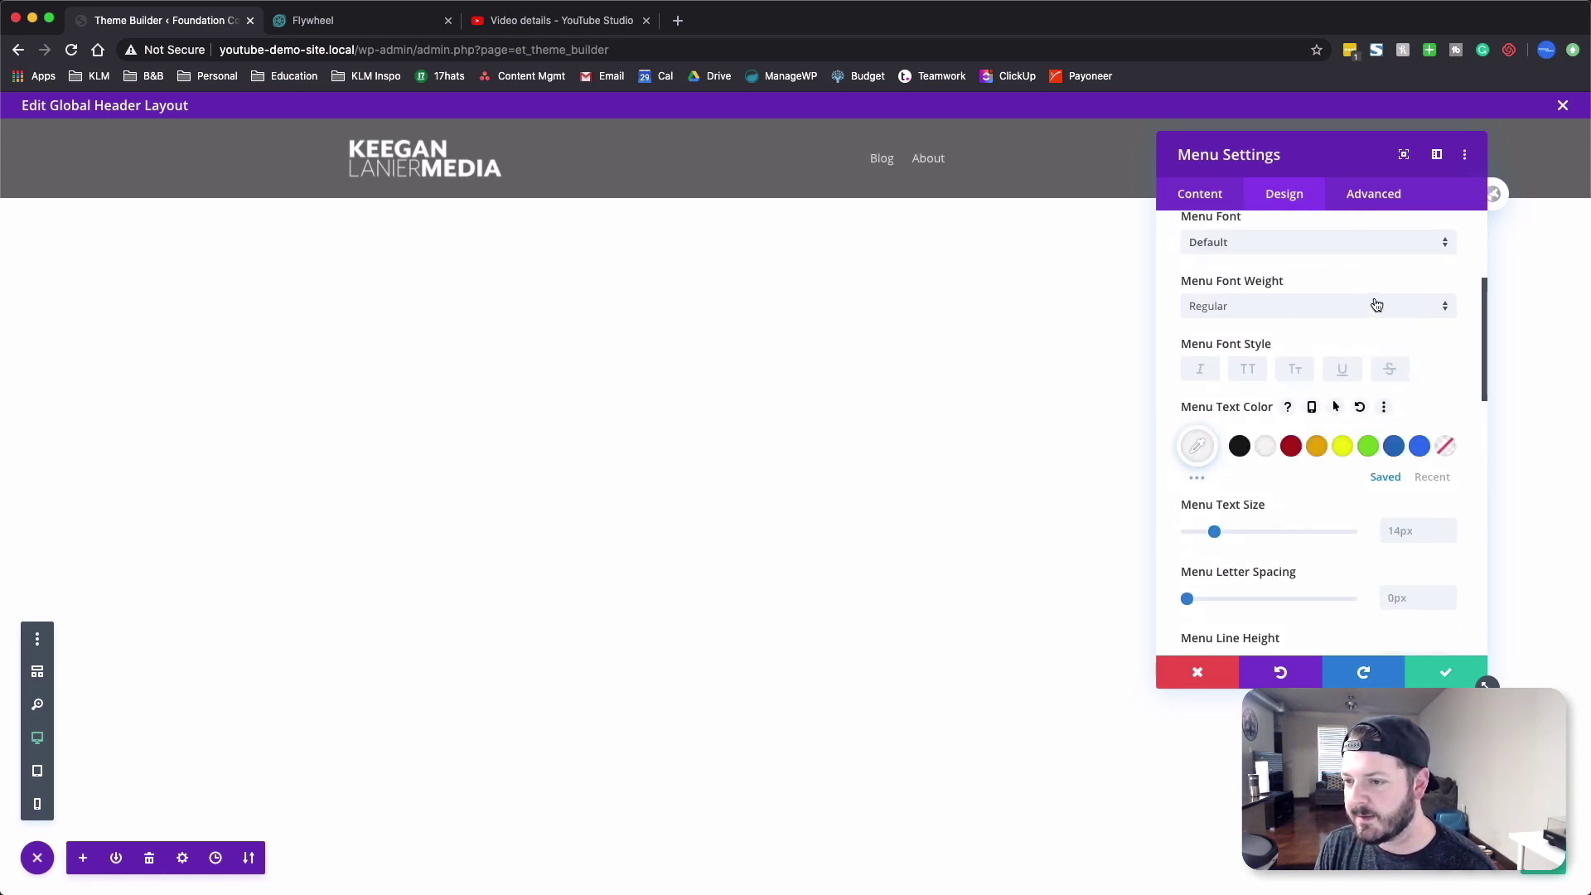
scroll(1251, 442, up, 2)
- Set the desktop menu's font weight to Bold and its text size to 18px, and save the module
click(1239, 415)
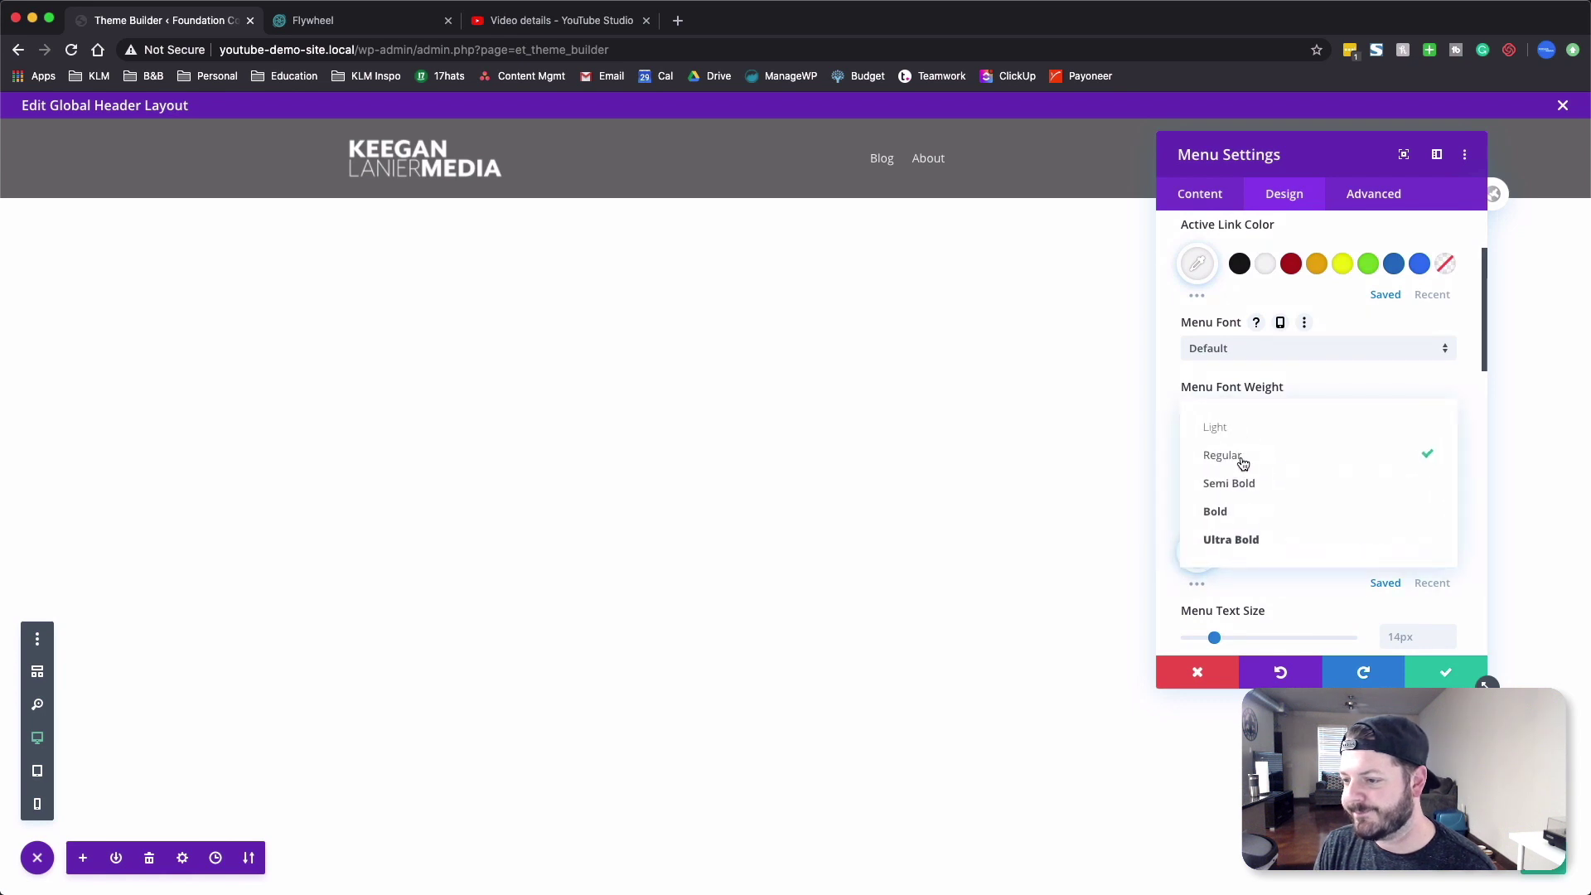
click(1231, 512)
scroll(1352, 572, down, 2)
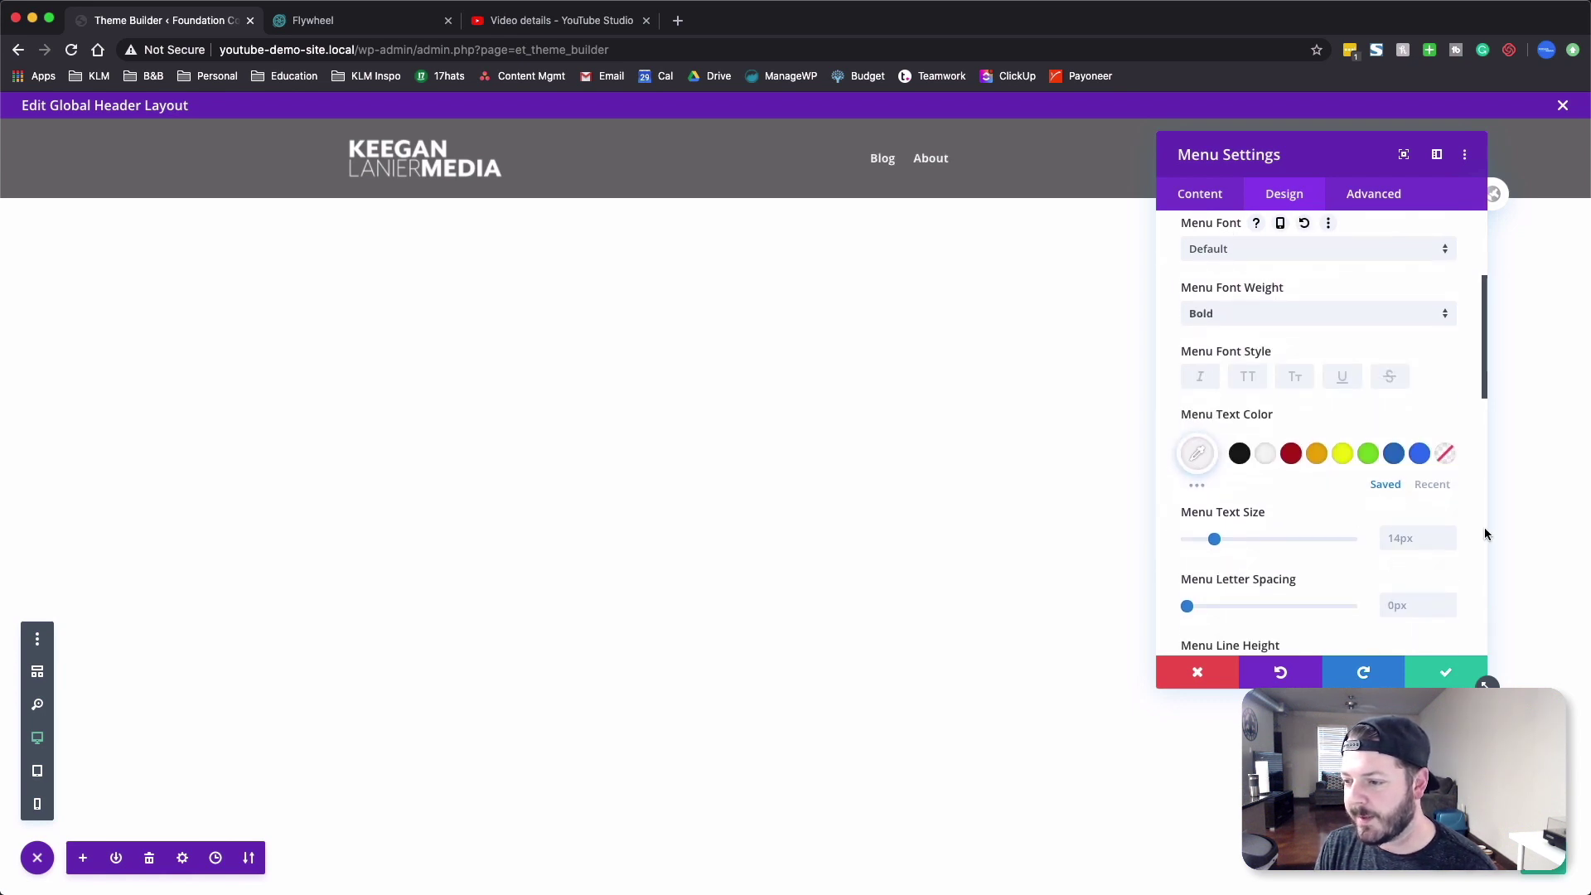
click(1447, 536)
click(1447, 535)
click(1447, 535)
click(1447, 536)
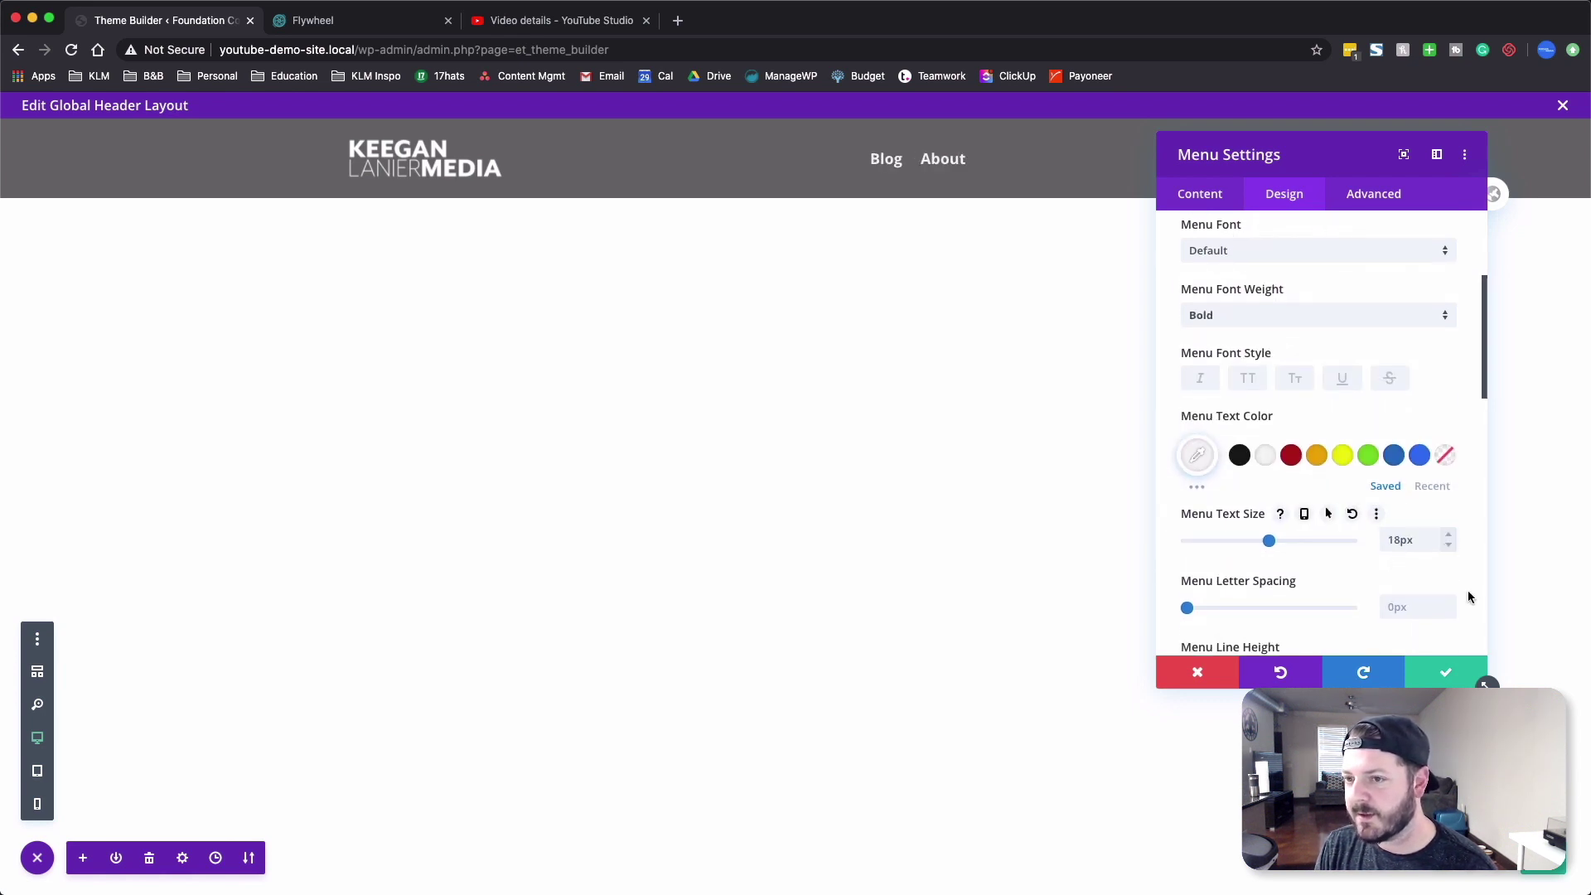
click(1452, 670)
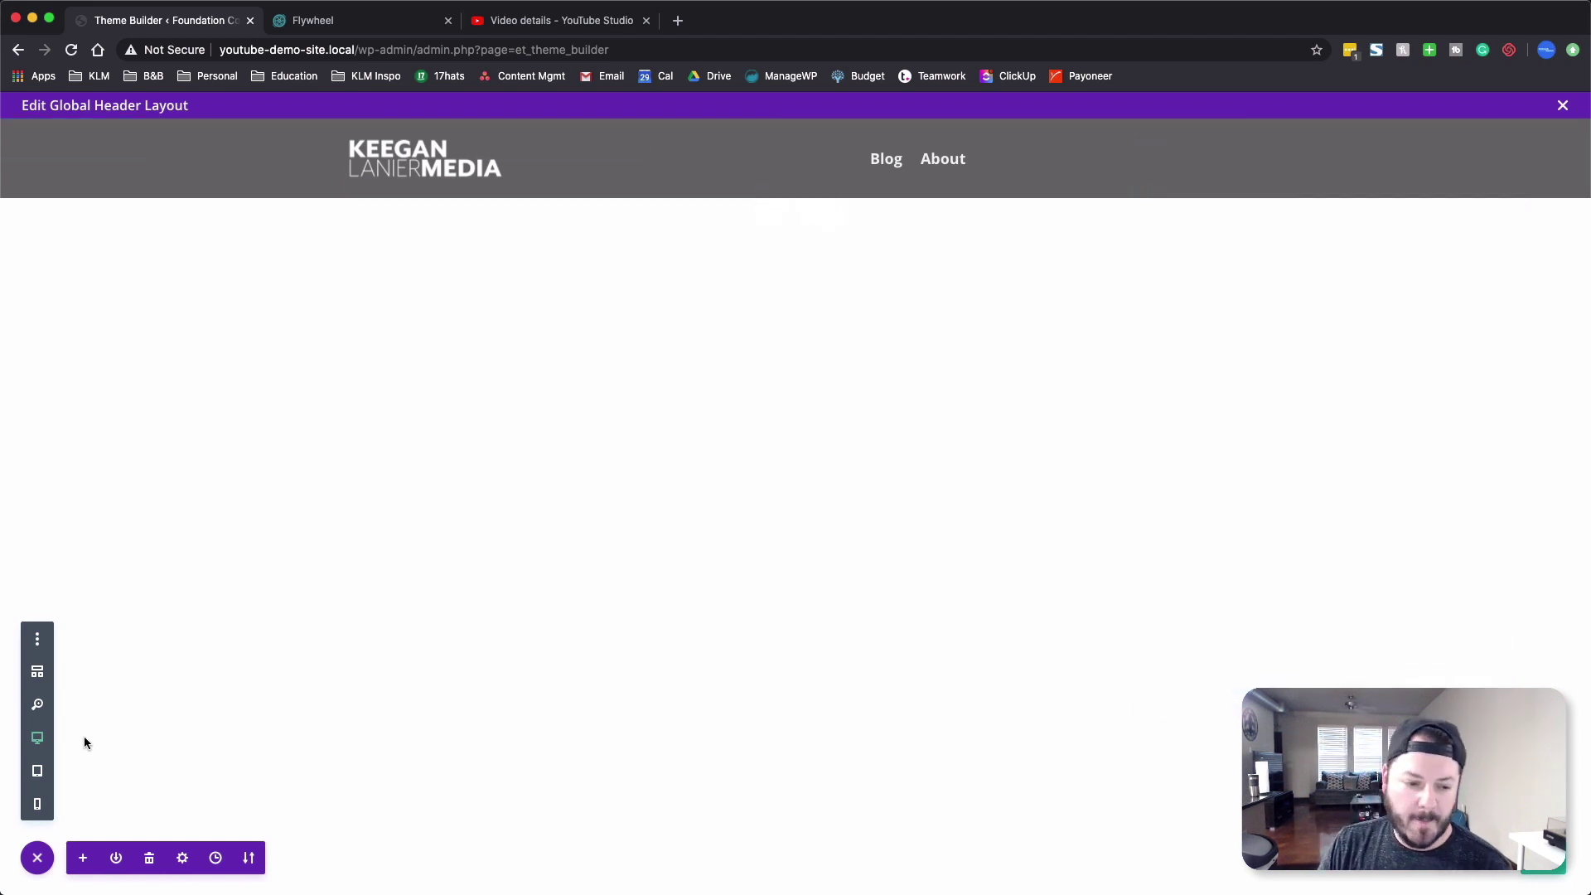
- Open the bottom bar's Menu module in Tablet View and look through its Menu Text and Dropdown Menu design options
click(37, 772)
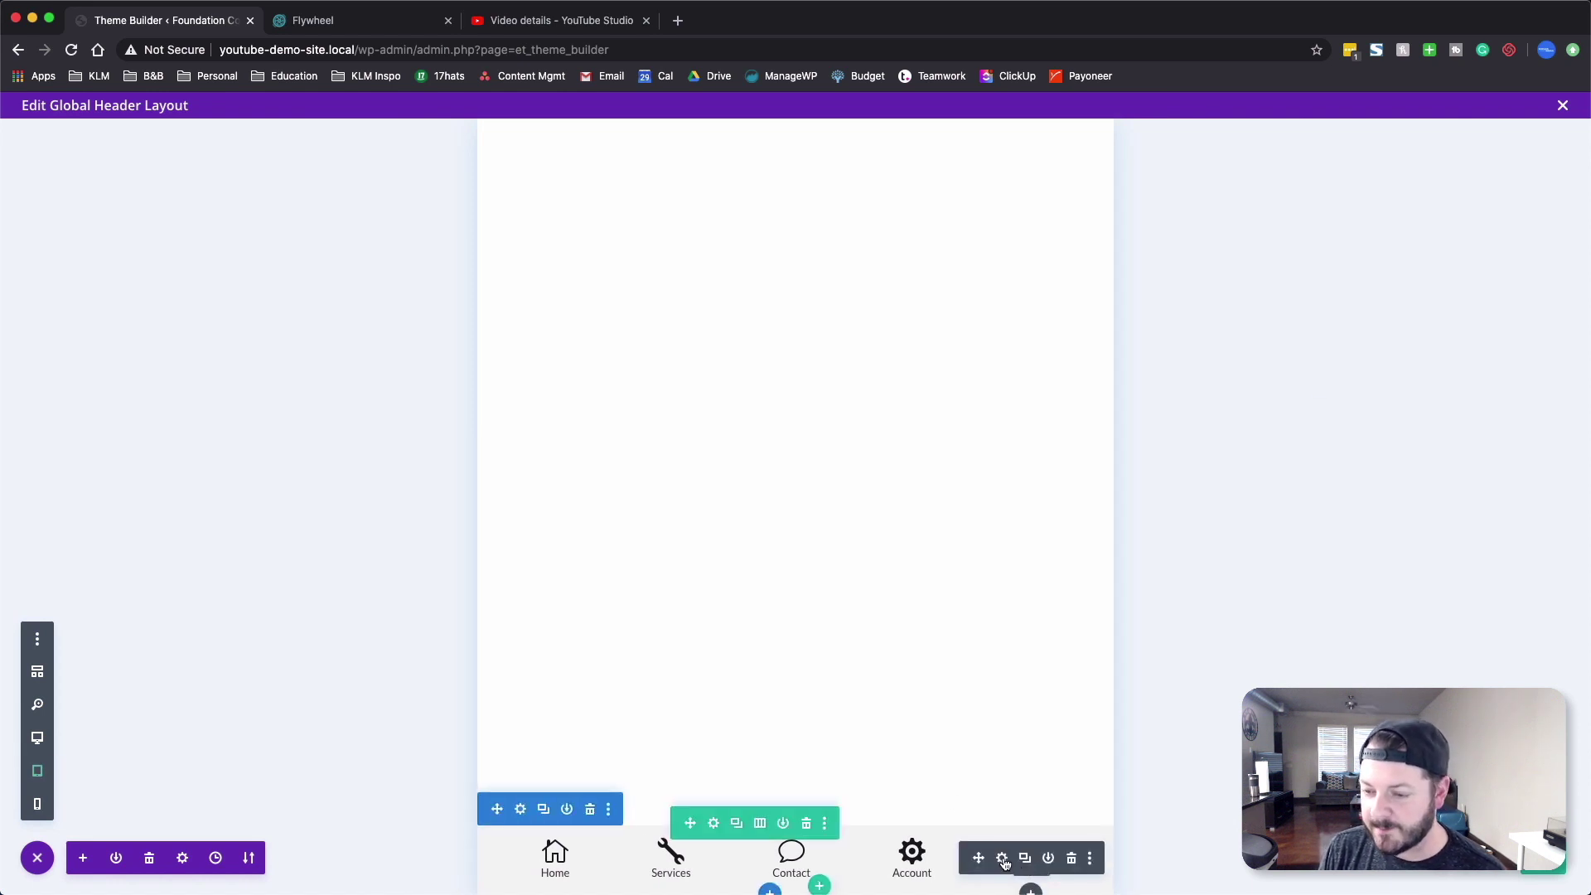
click(1002, 862)
click(1293, 206)
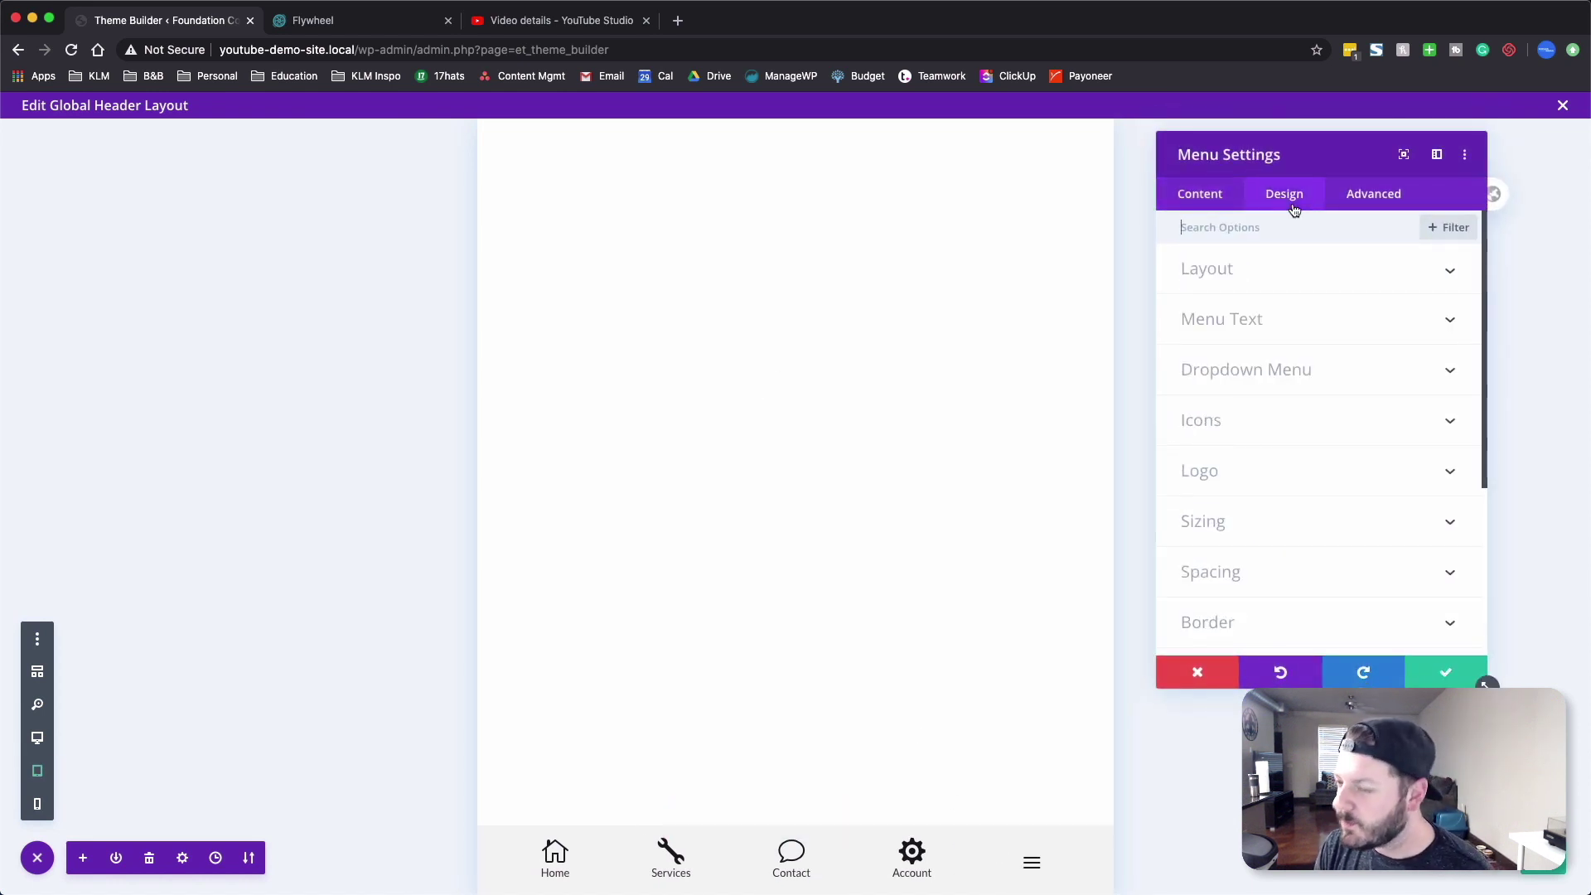
click(1324, 346)
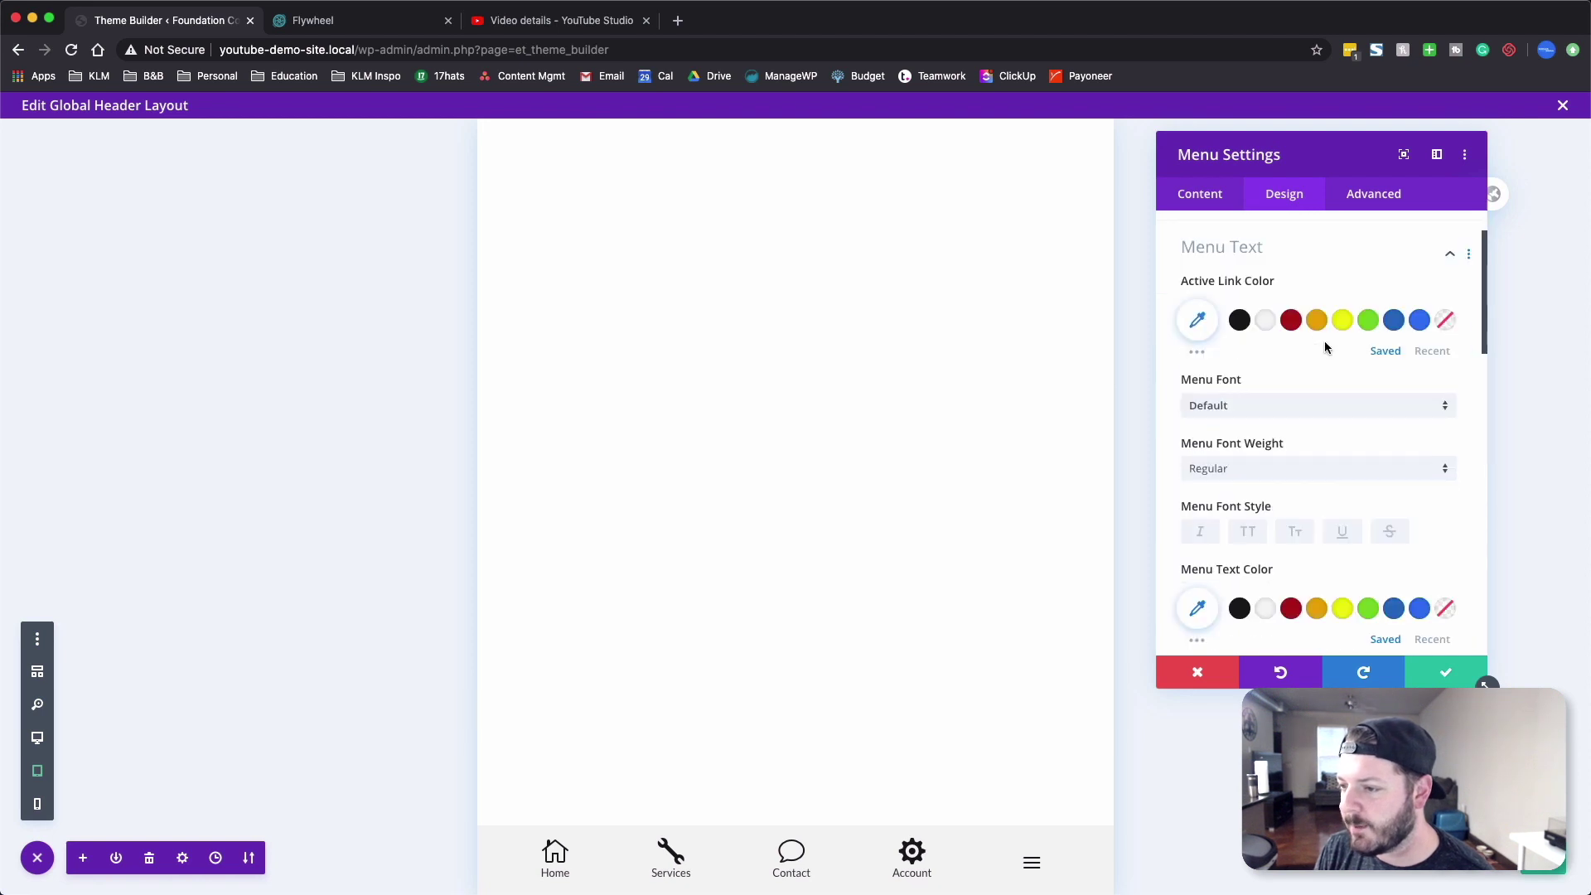
click(1299, 255)
click(1308, 267)
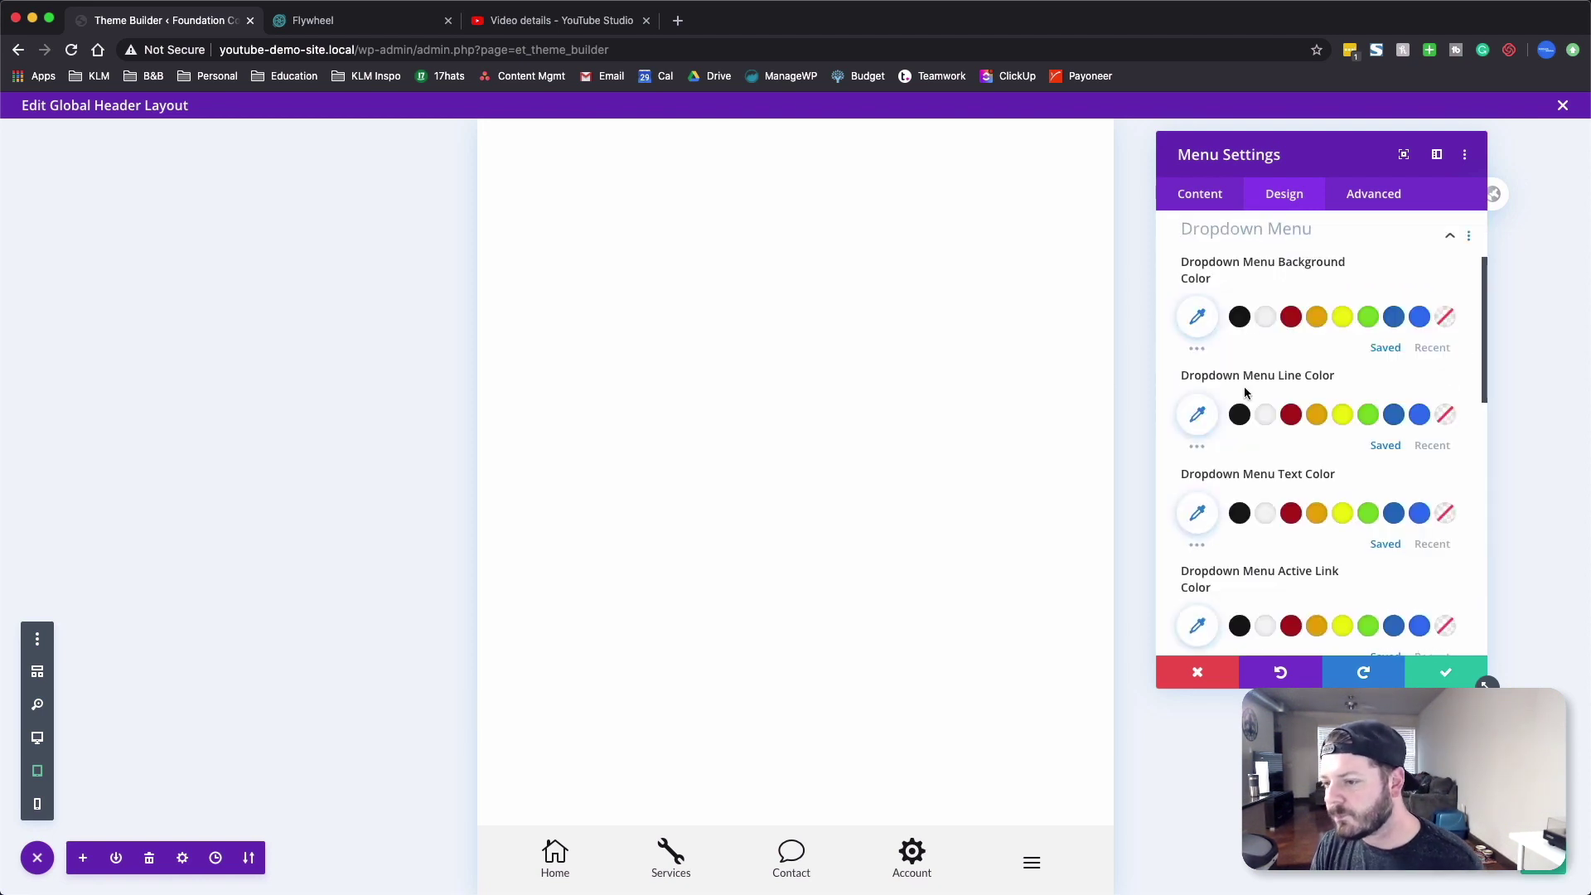
scroll(1243, 390, down, 5)
scroll(1243, 389, down, 3)
scroll(1243, 332, up, 10)
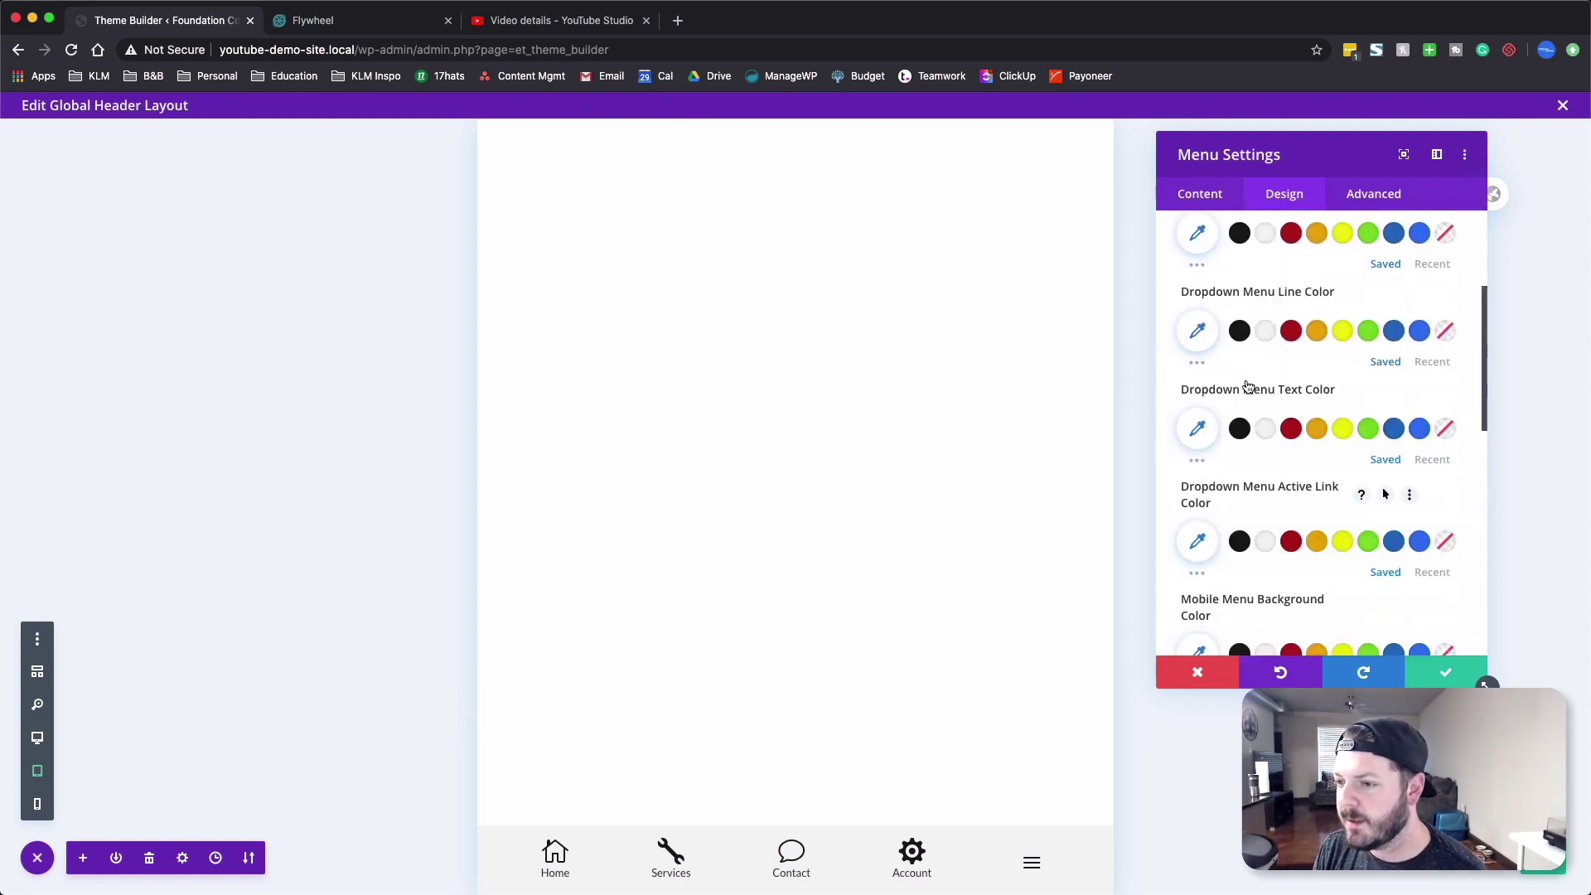
- Set the bottom bar menu's Dropdown Menu Direction to Upwards and save the module
click(1248, 272)
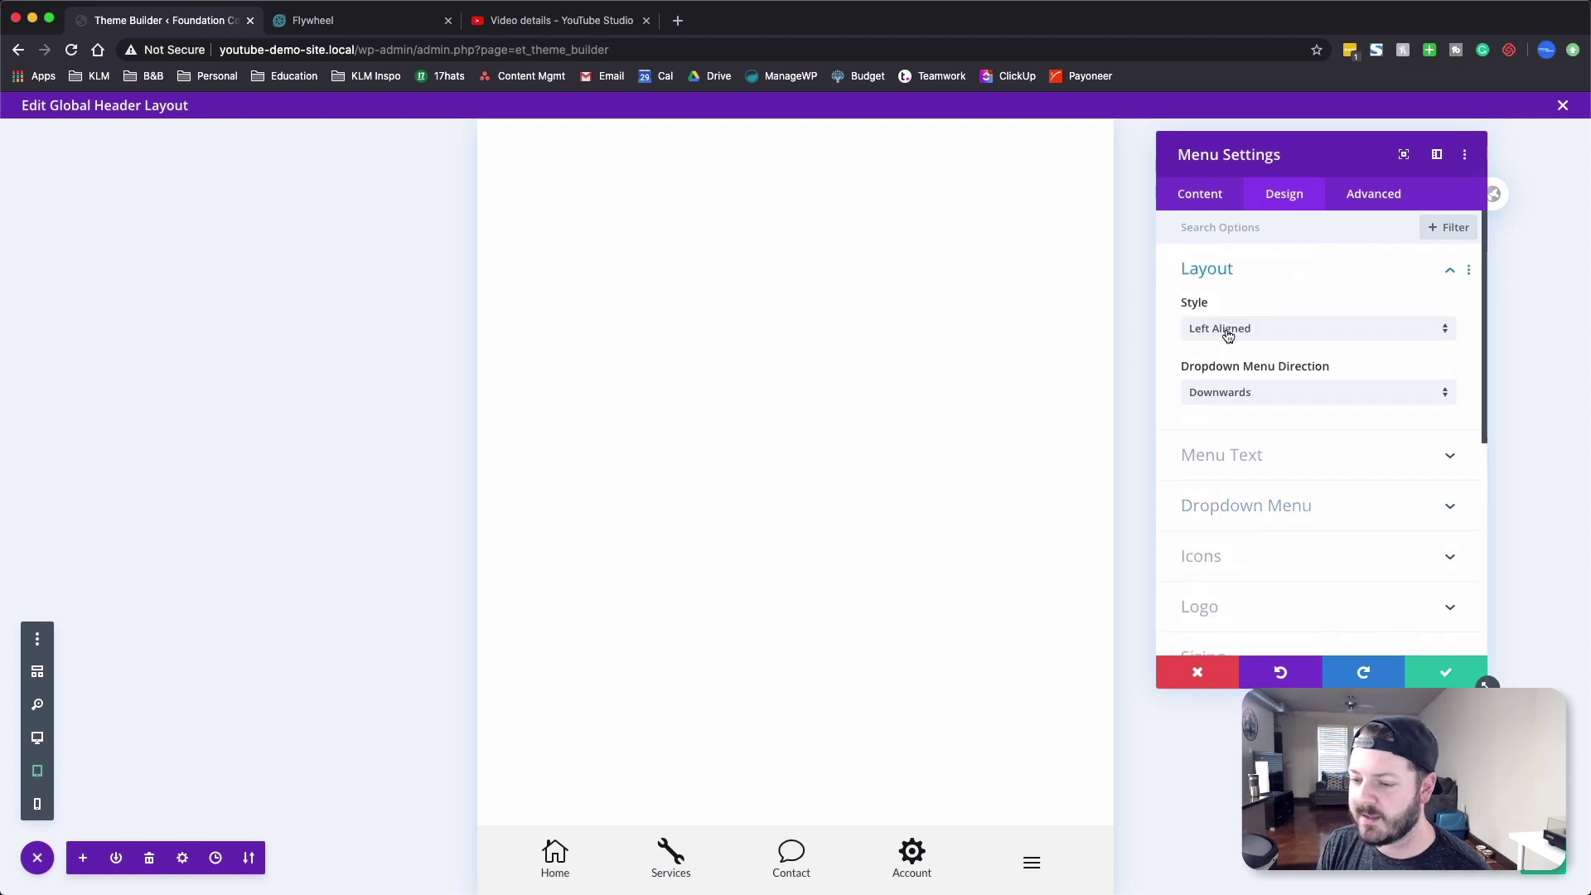
click(1275, 396)
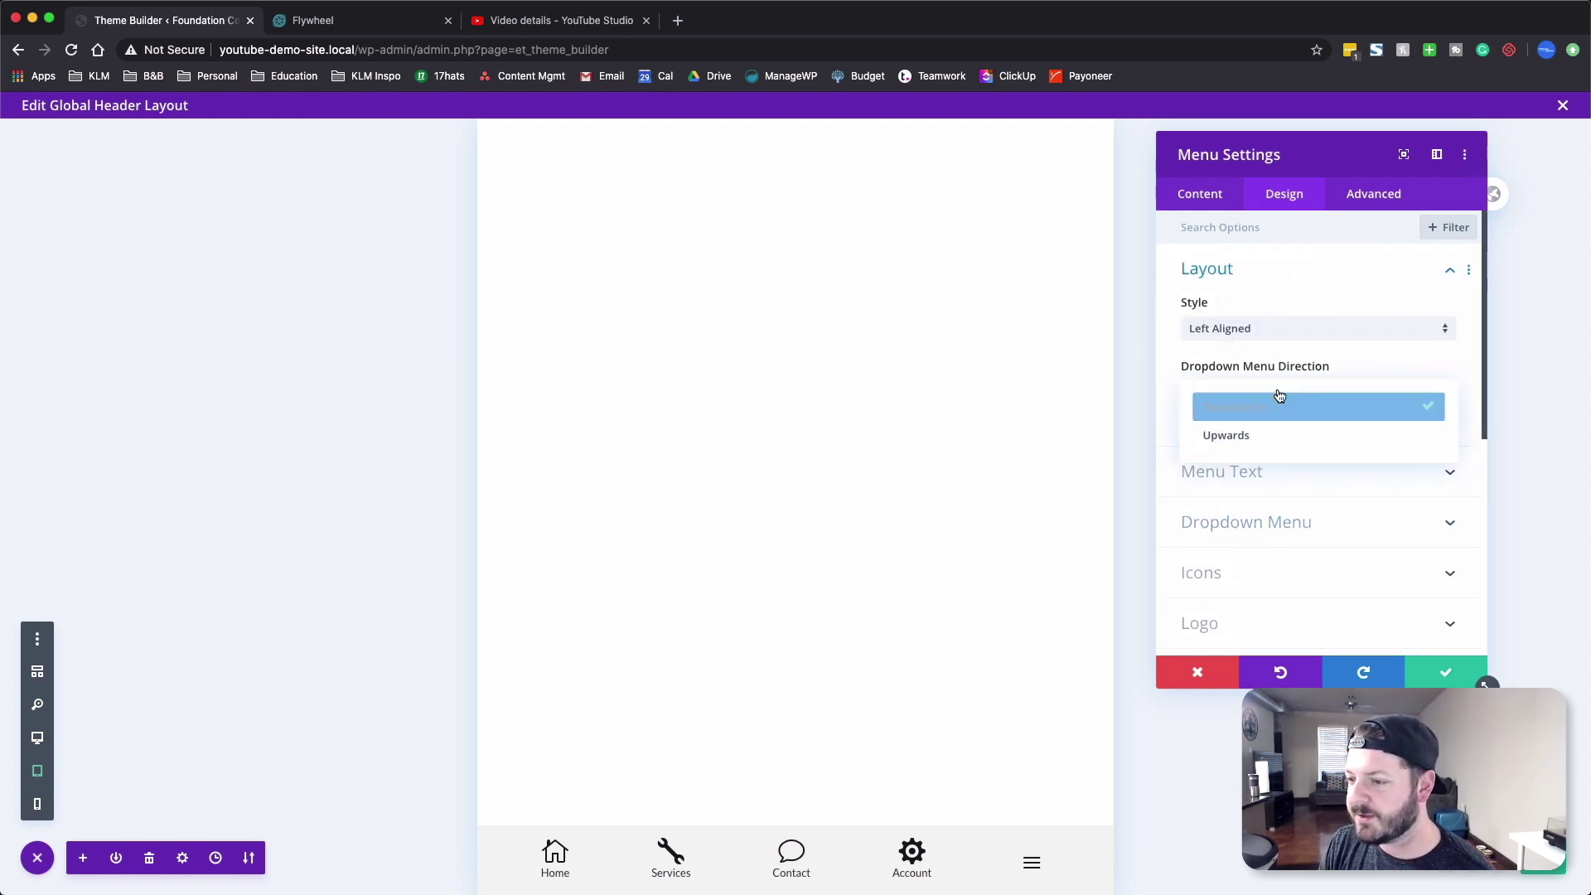
click(1272, 439)
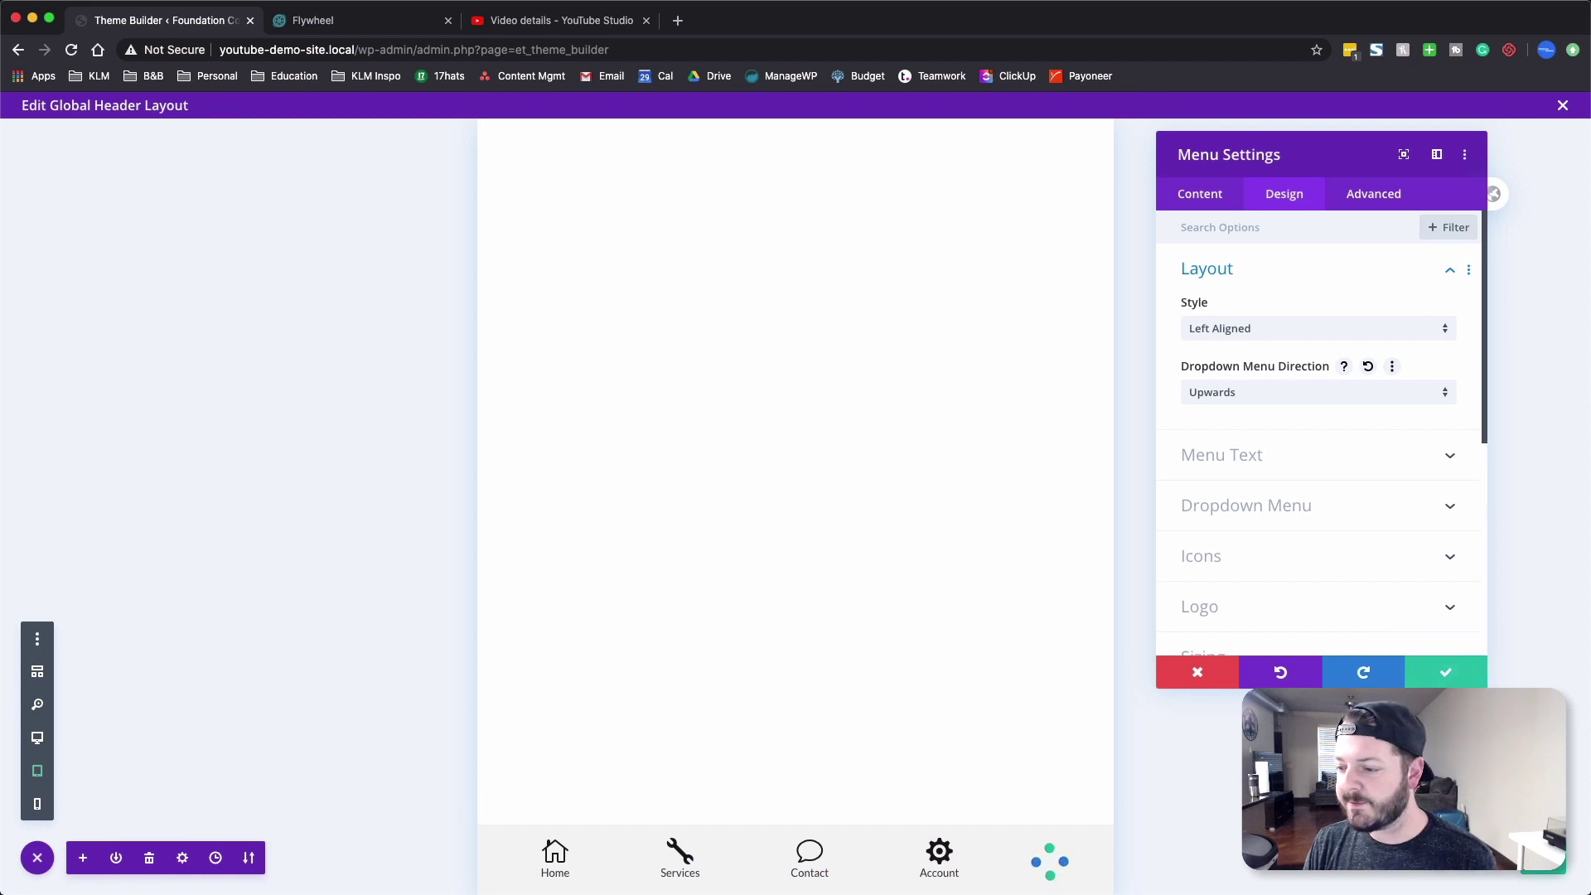
click(1446, 673)
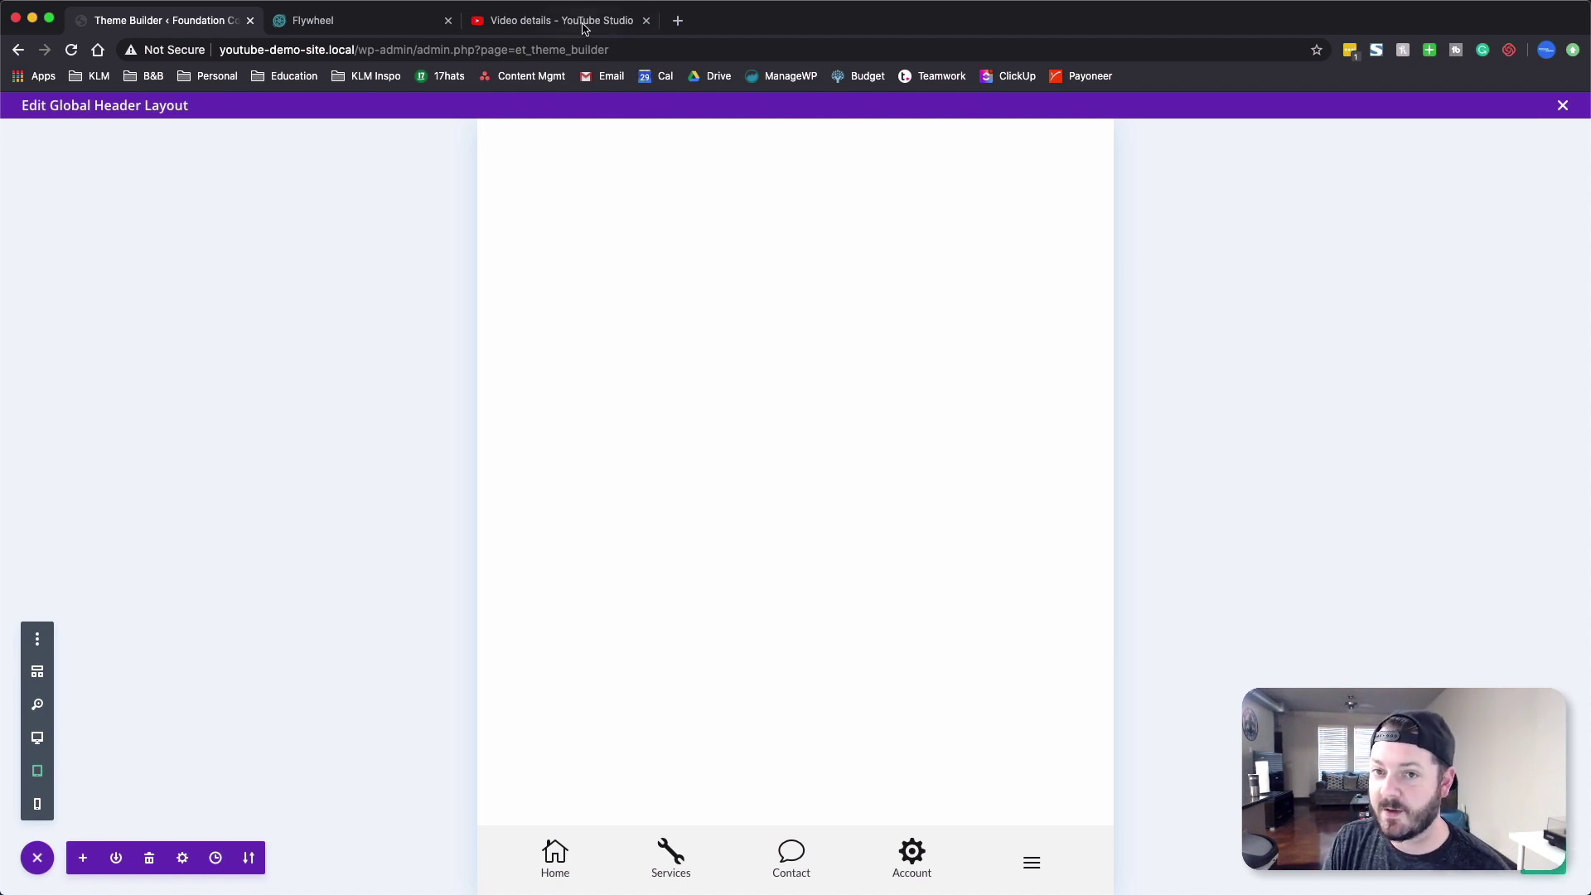
- Close the Global Header layout, save the Theme Builder changes and open the live site in a new tab
click(1564, 106)
click(274, 197)
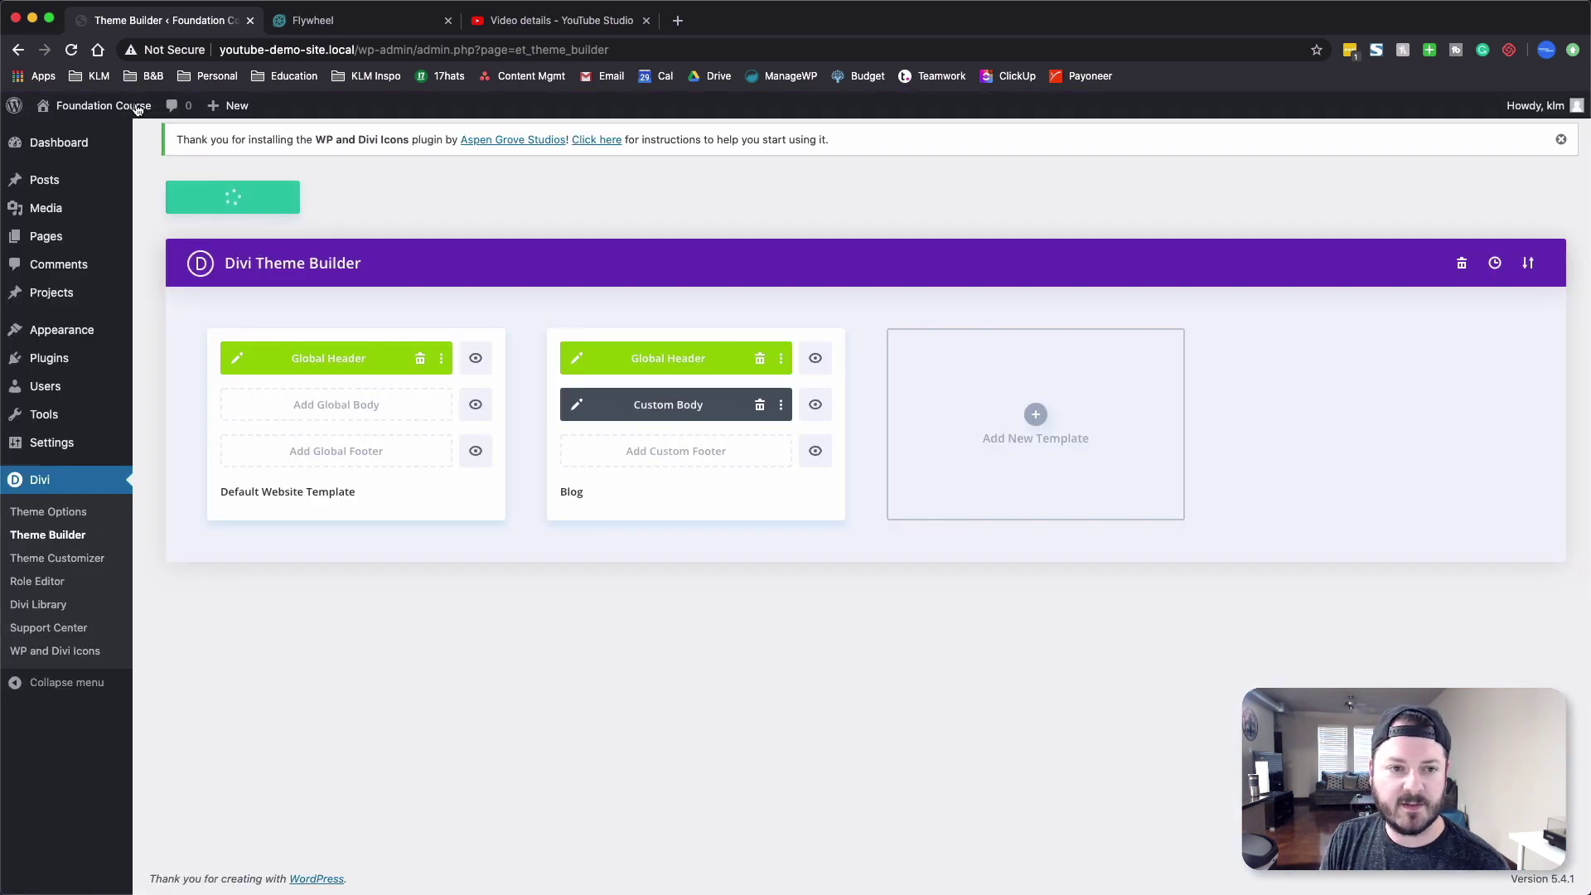
right_click(126, 103)
click(172, 110)
click(335, 25)
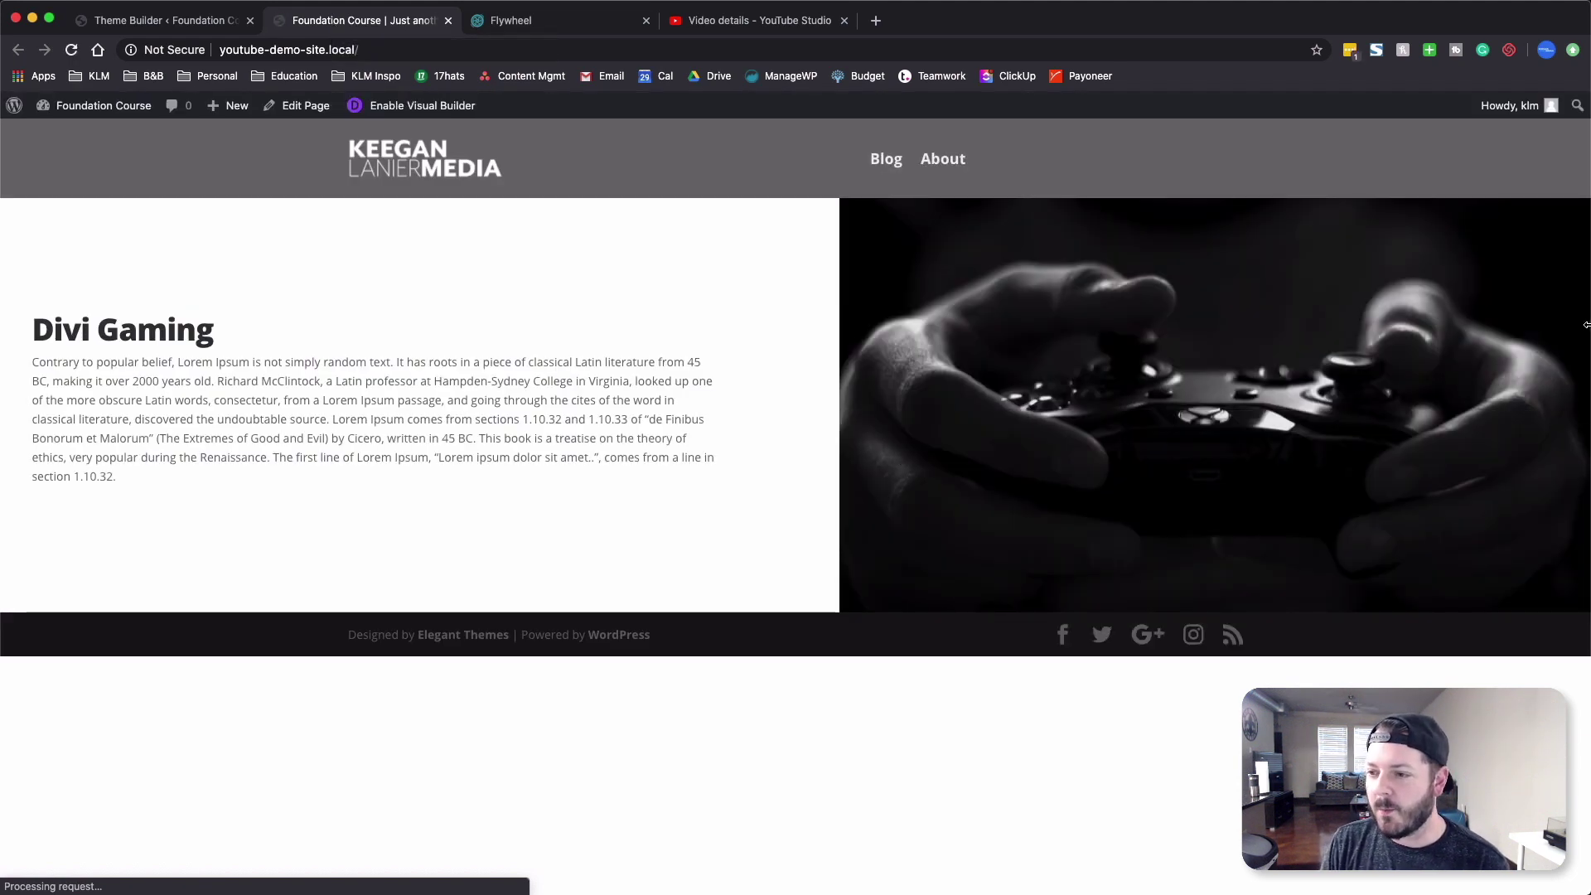
- Narrow the browser window to phone width and inspect the bottom bar's expanded mobile menu list in DevTools
drag(1587, 324, 507, 327)
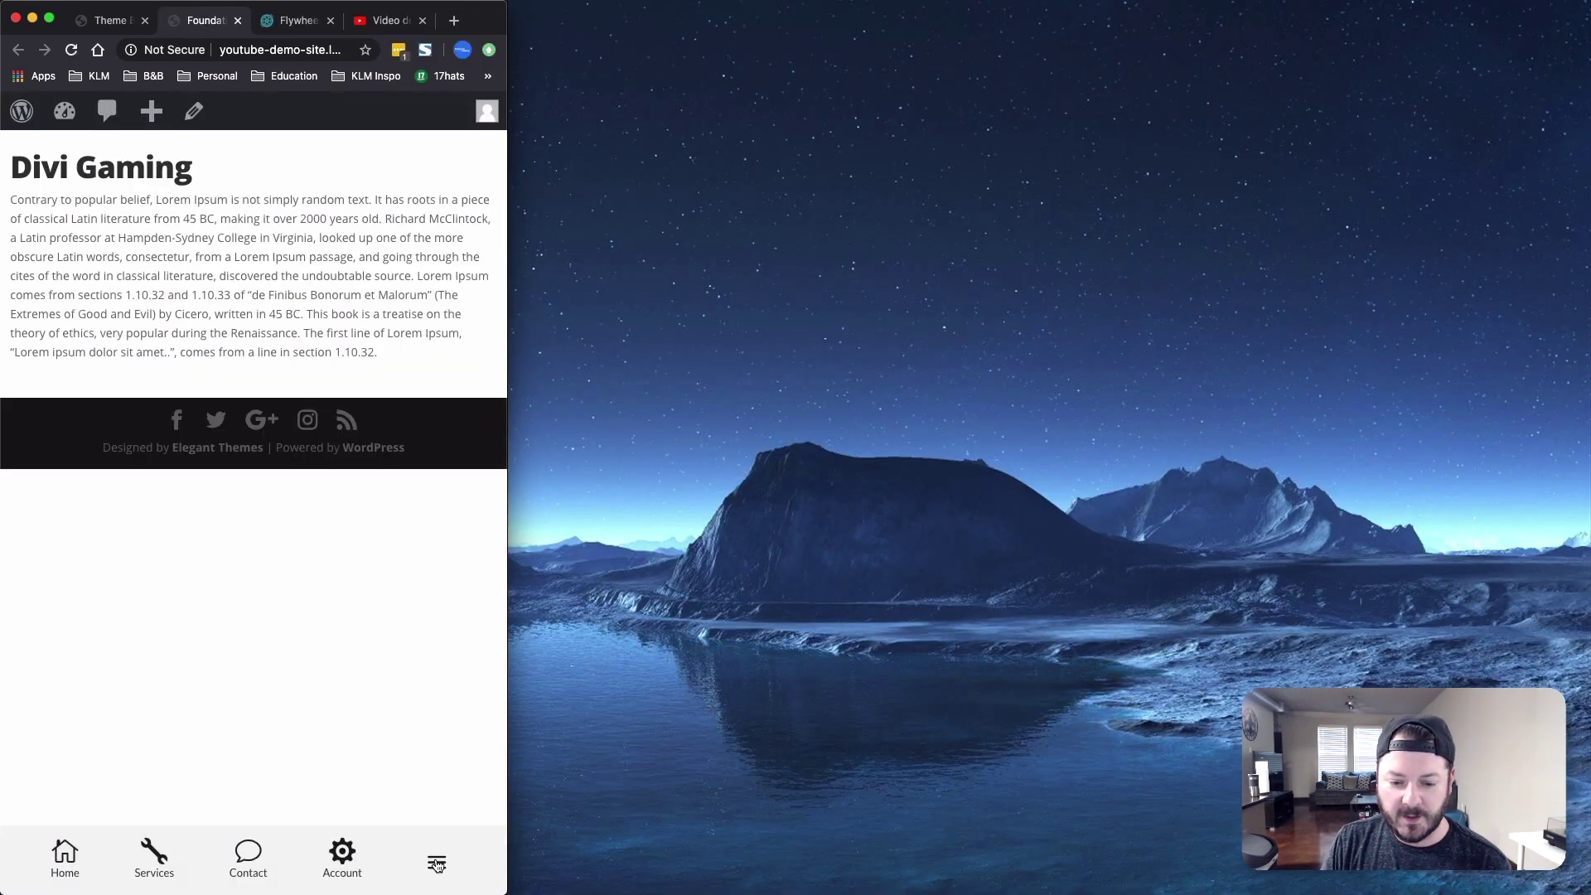
mouse_move(437, 864)
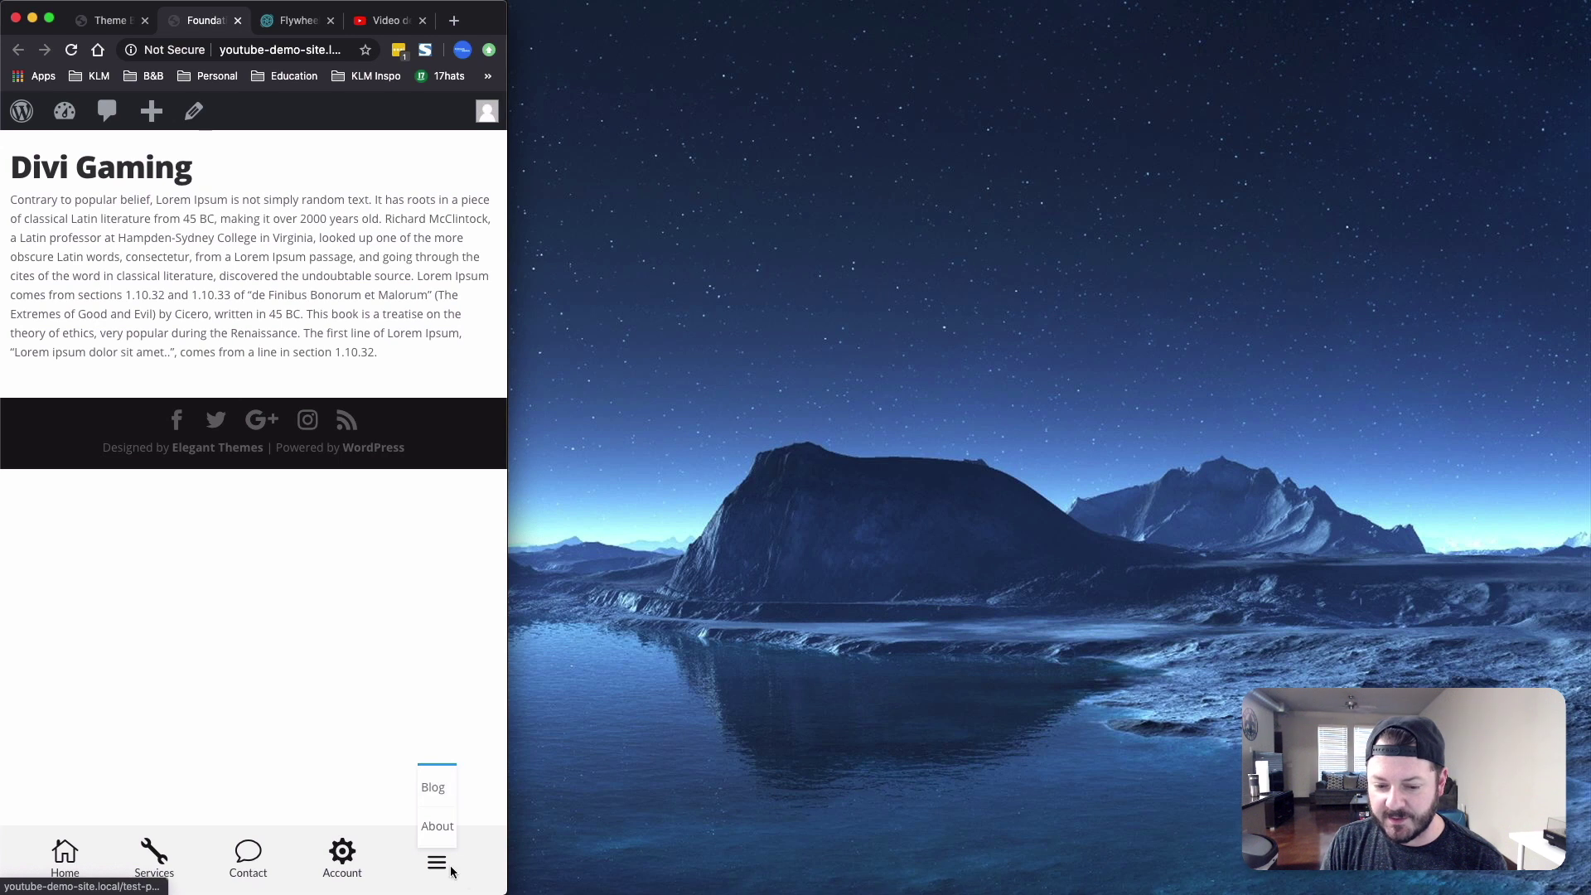
right_click(455, 779)
click(501, 853)
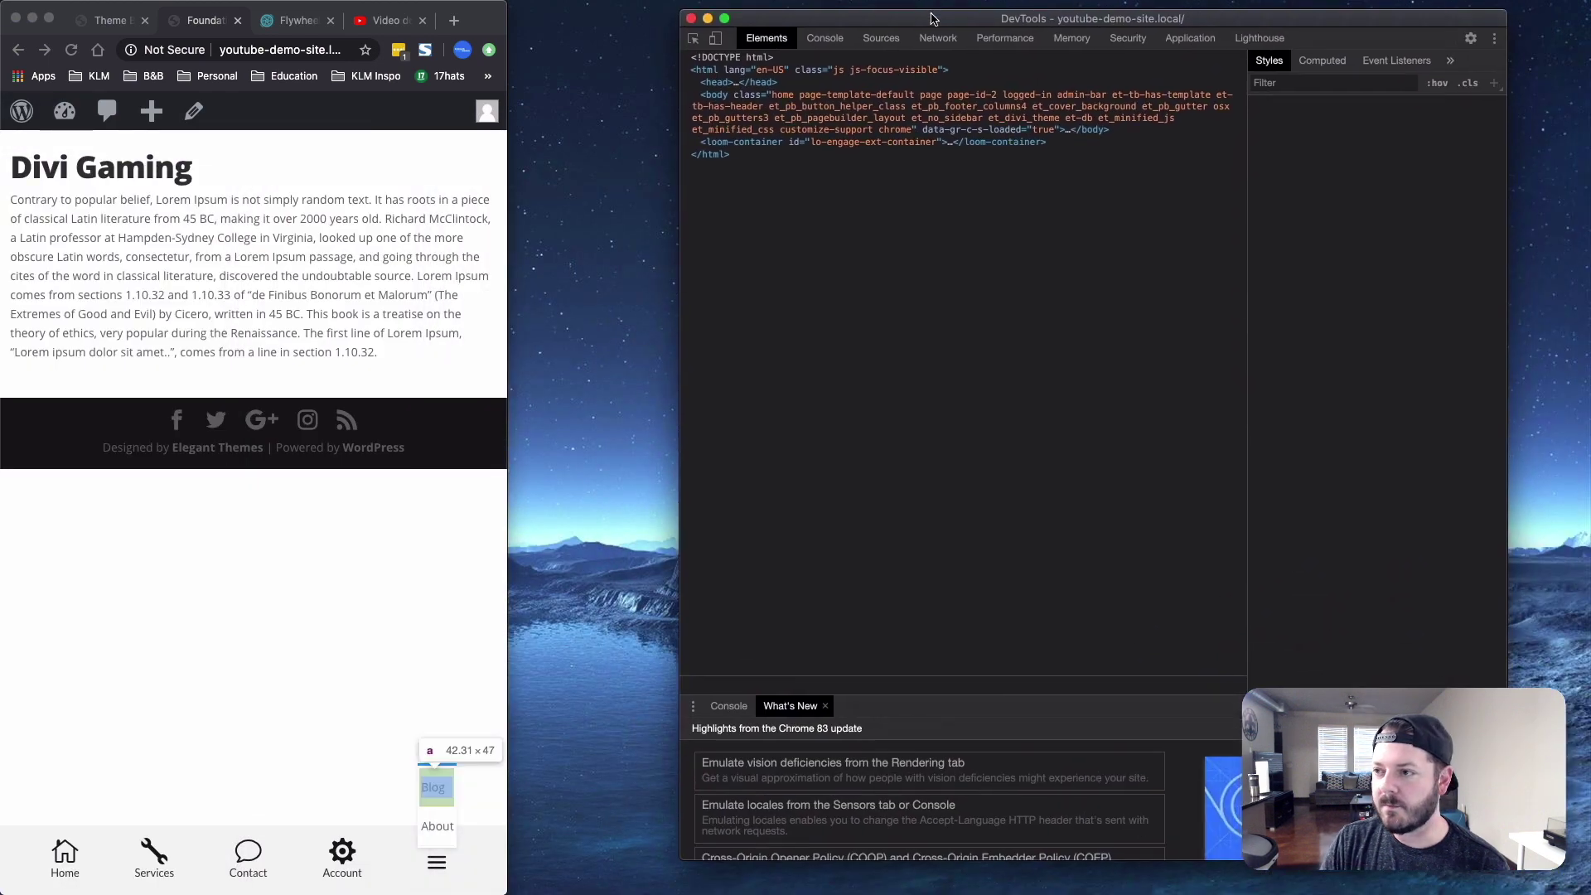
drag(932, 18, 1001, 10)
click(506, 74)
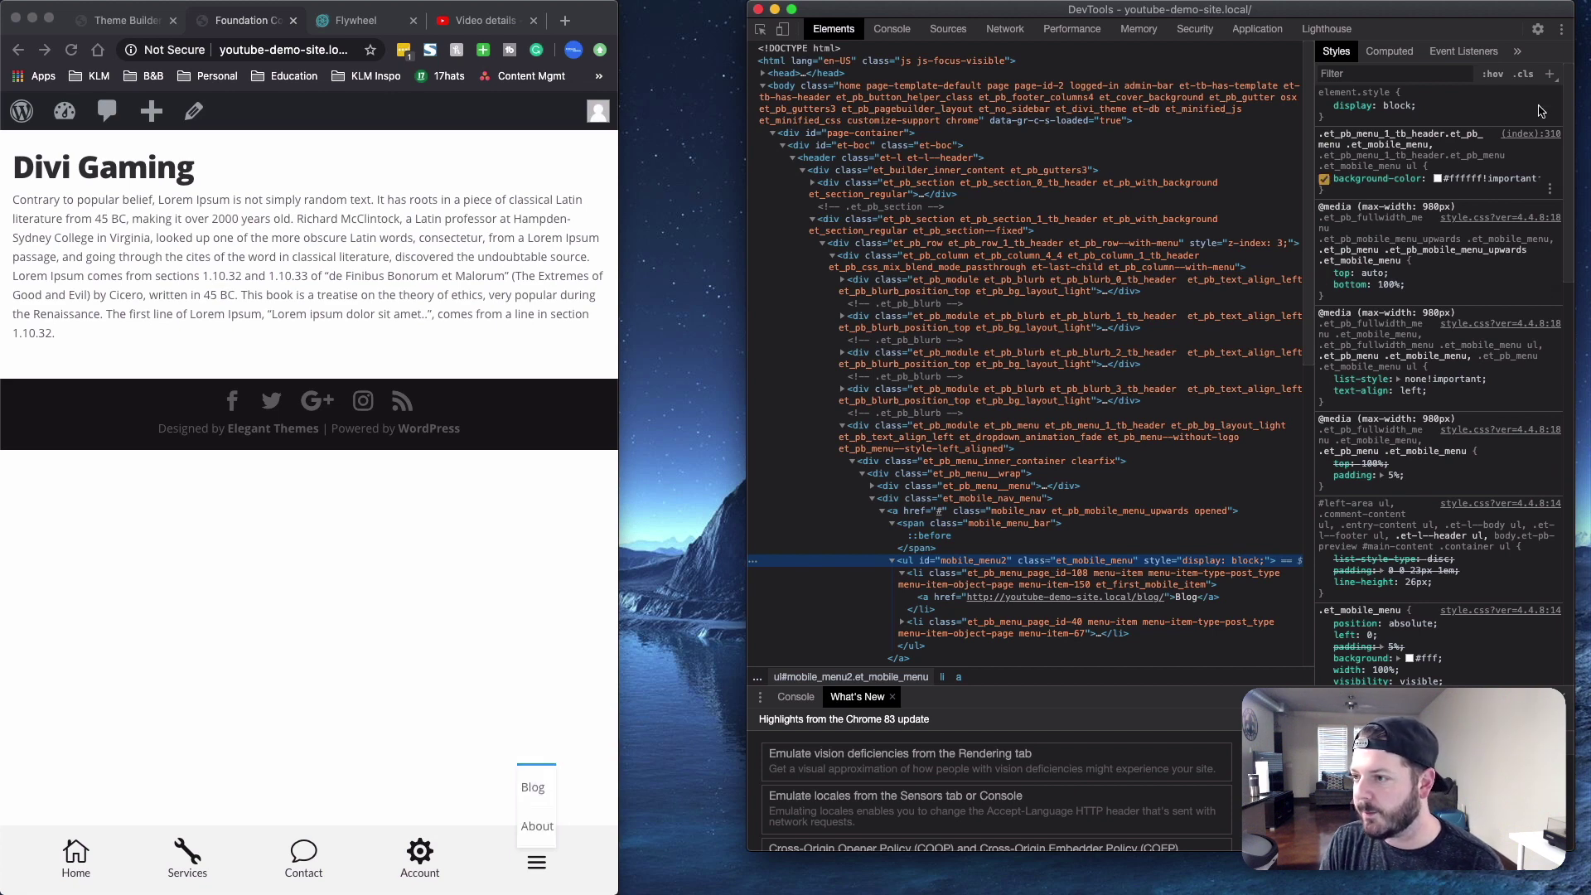
- Create a DevTools style rule for ul#mobile_menu2 with transform: translateY(-30px) and margin-left: -10vw
click(1548, 74)
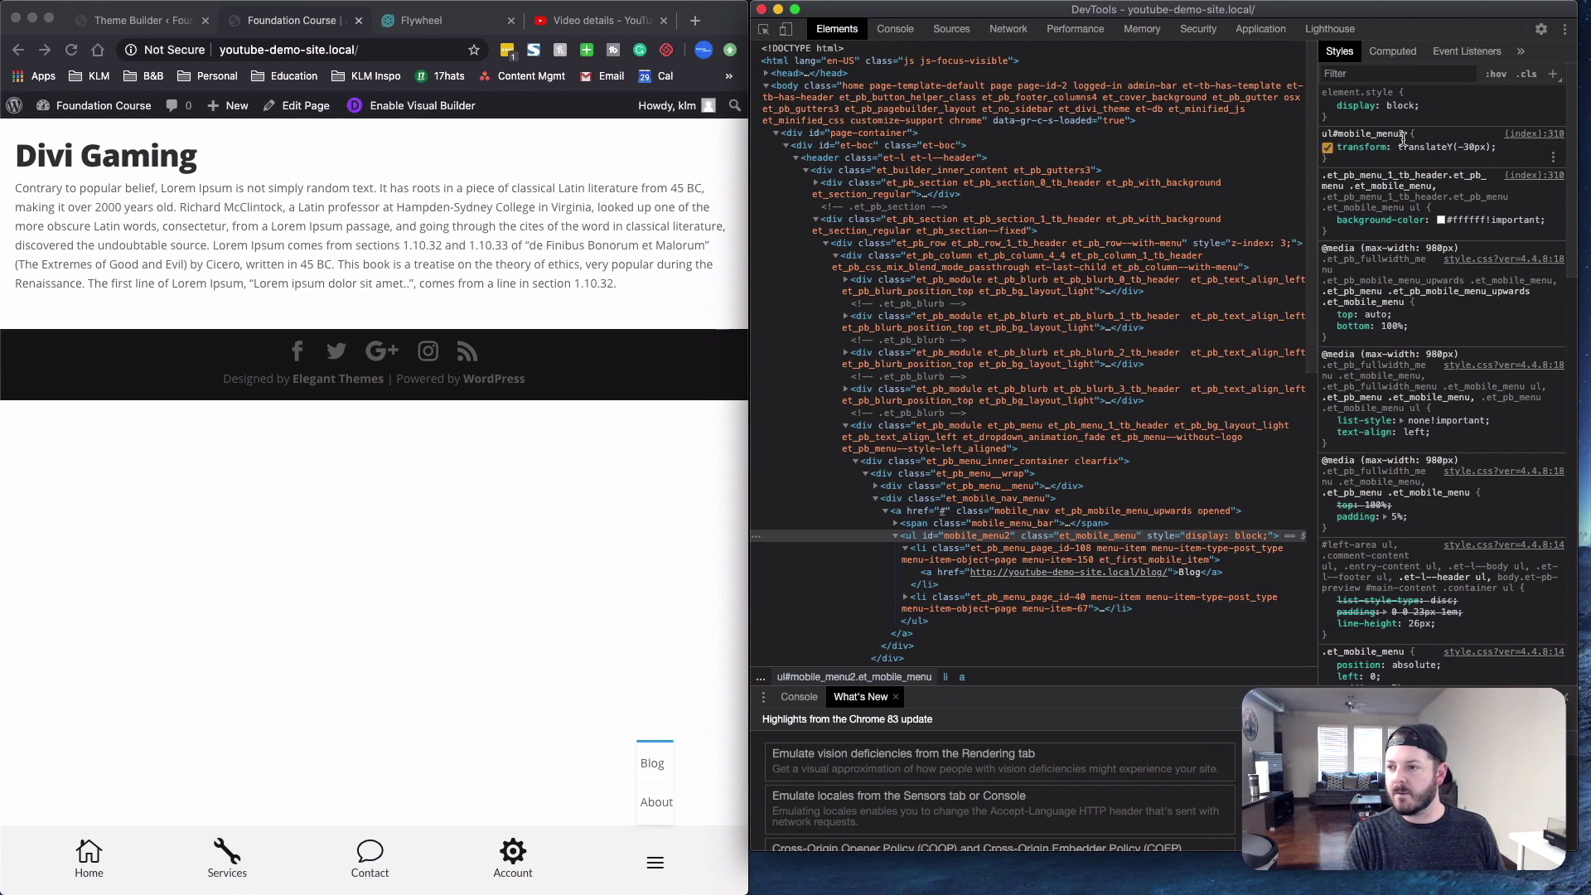
click(1419, 147)
key(Return)
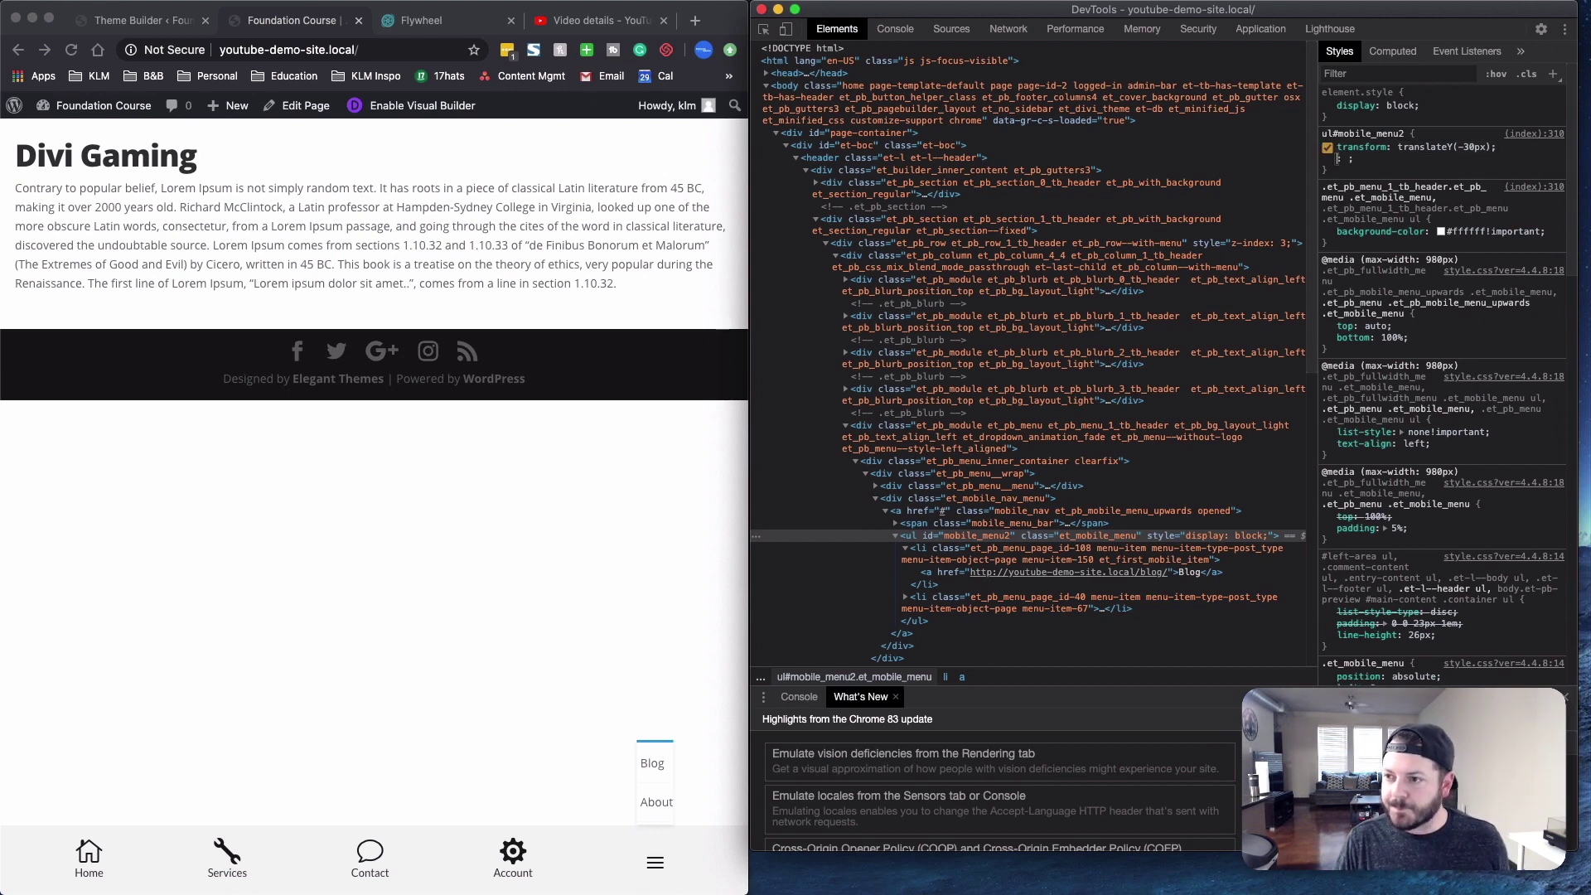
text(margin)
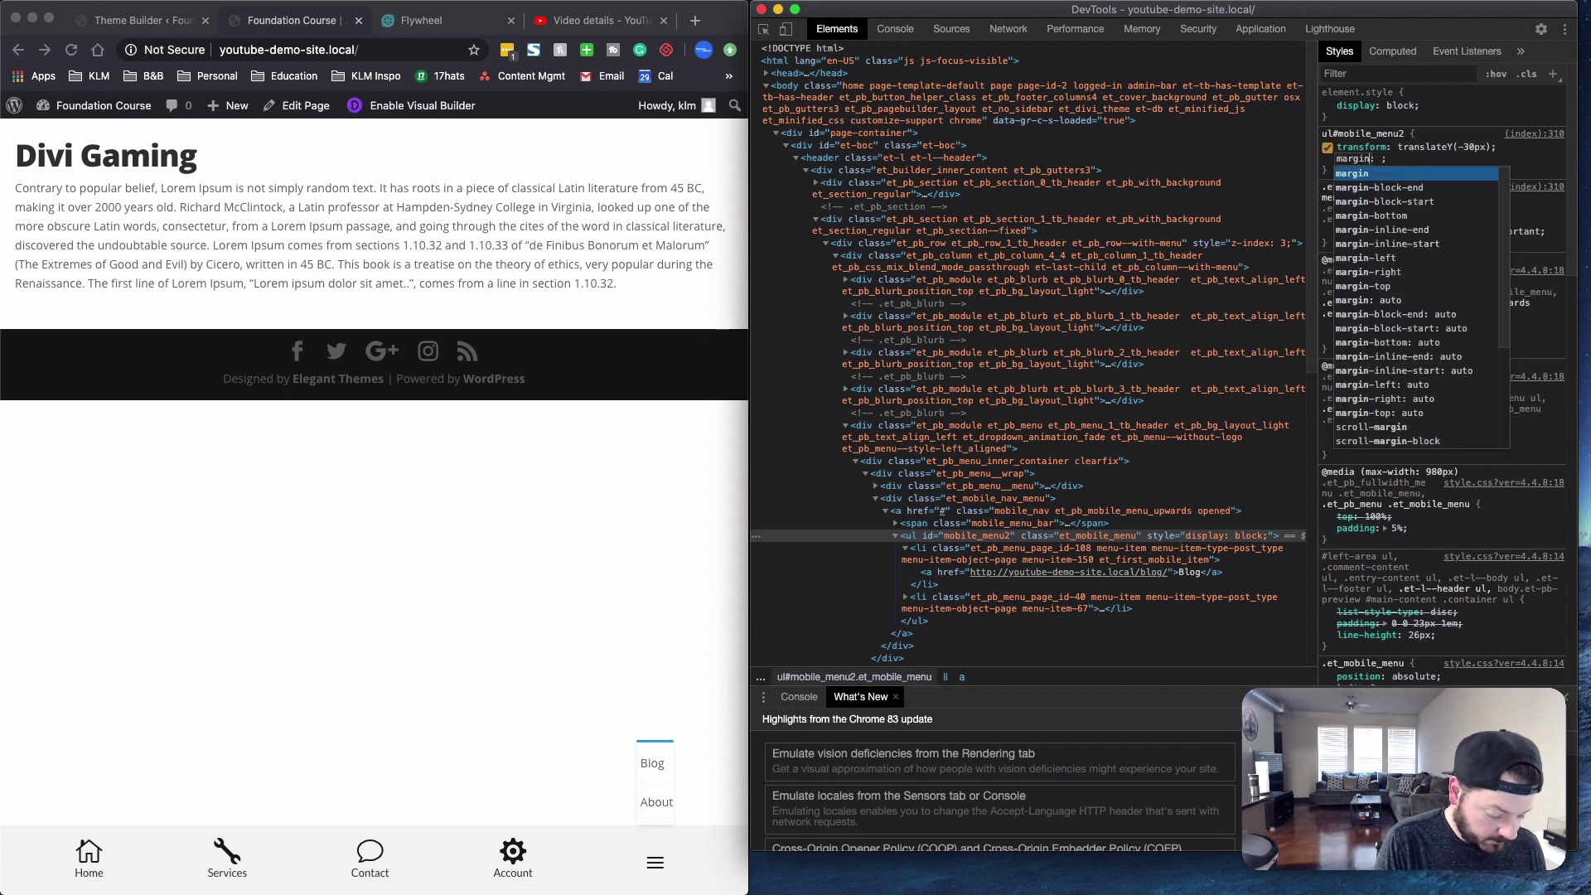
text(-left: -10)
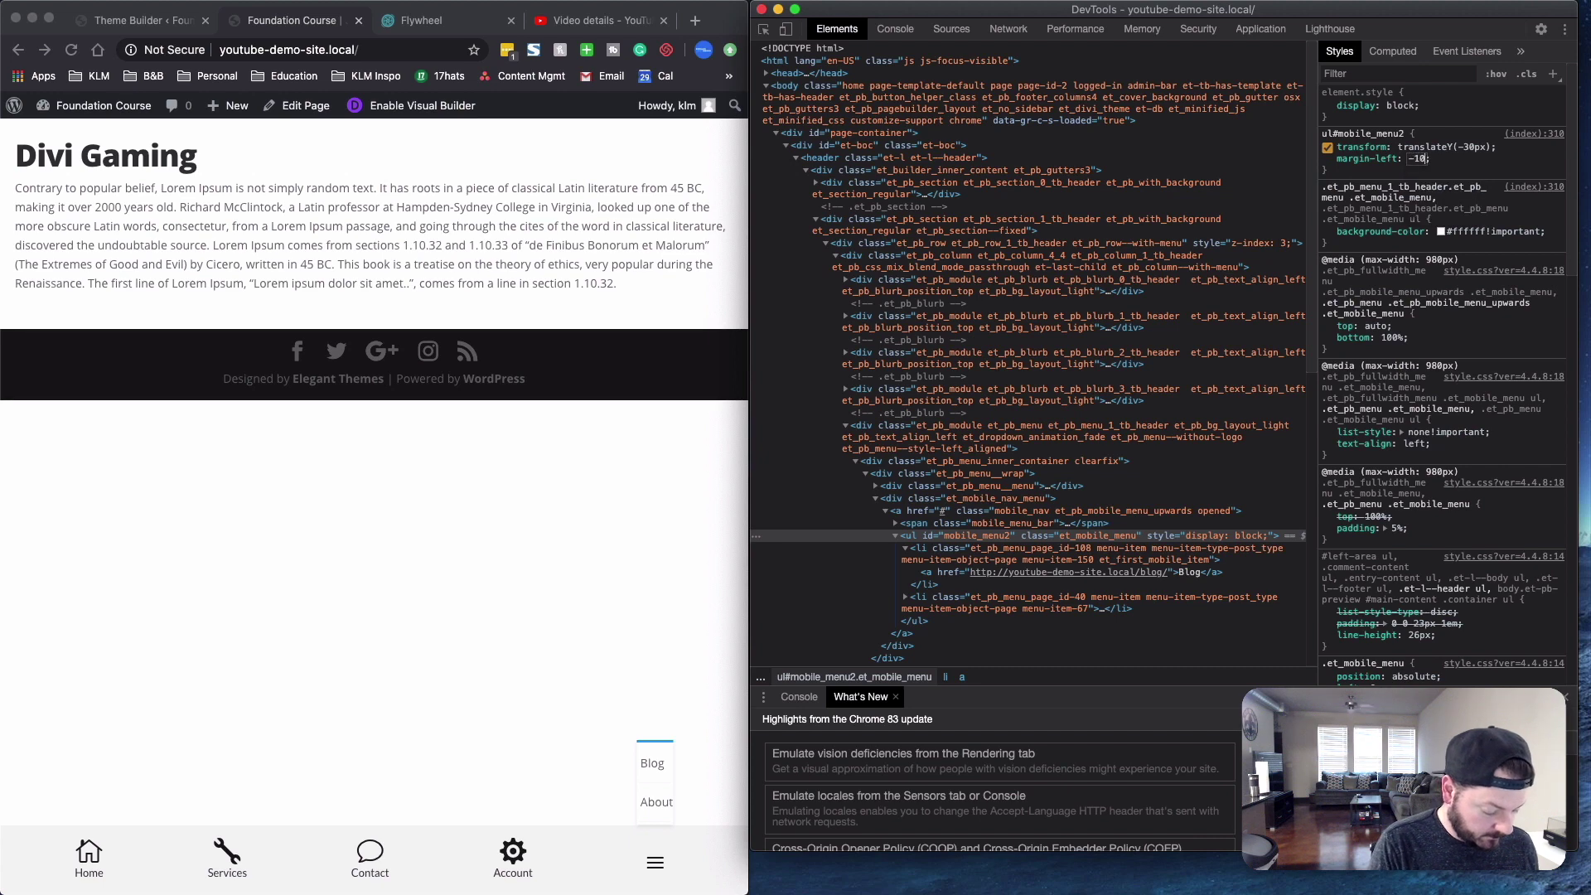
text(vw)
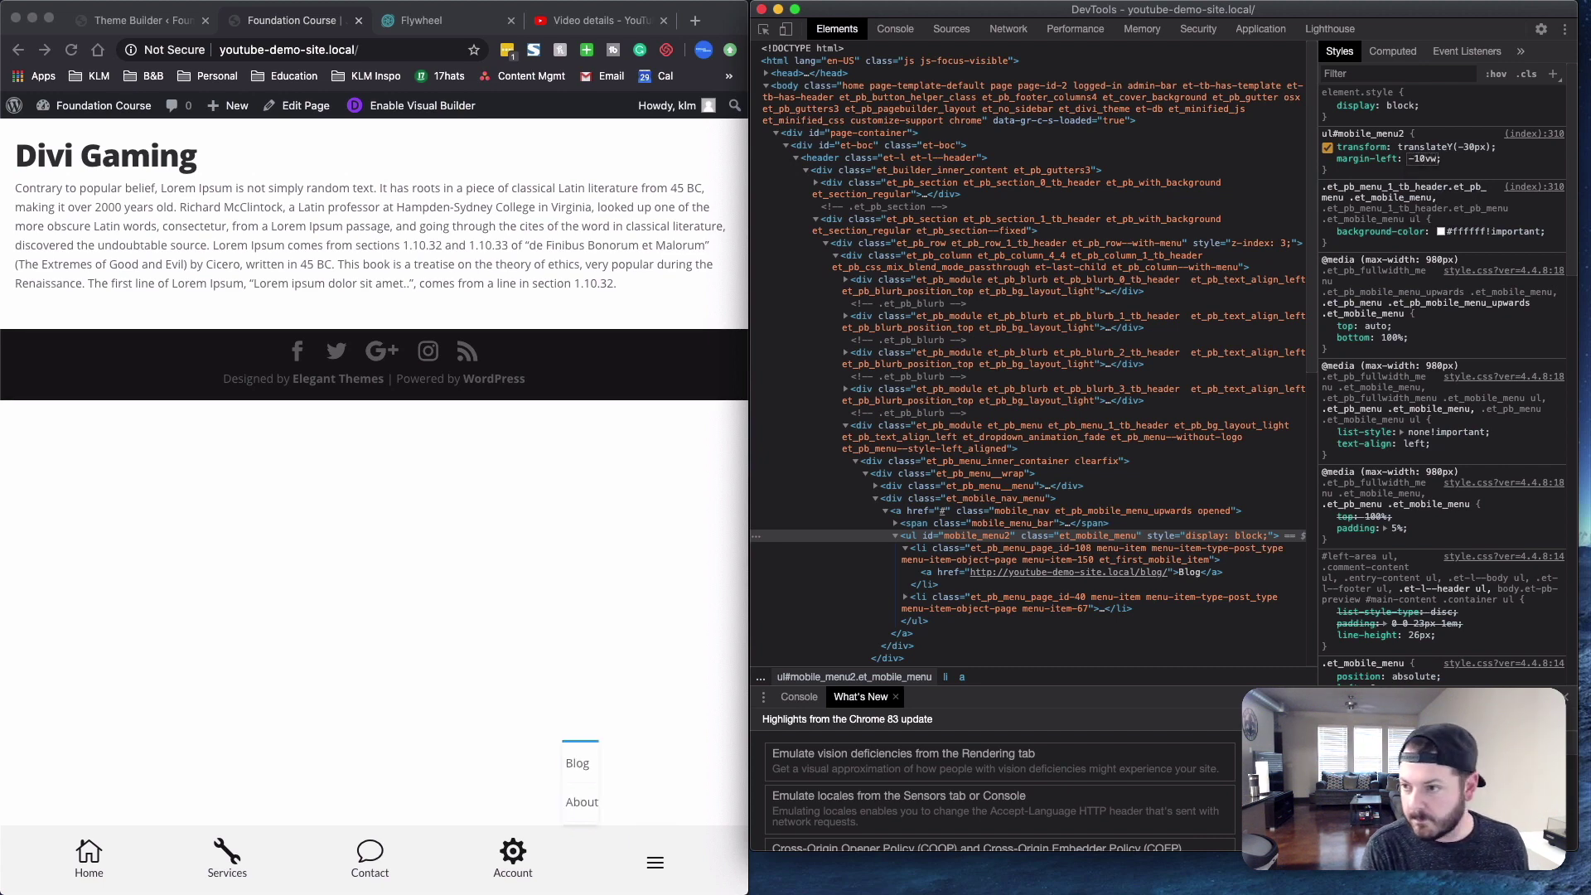
- Gradually shift the expanded mobile menu by lowering the ul#mobile_menu2 margin-left value to -75vw
key(shift+Down)
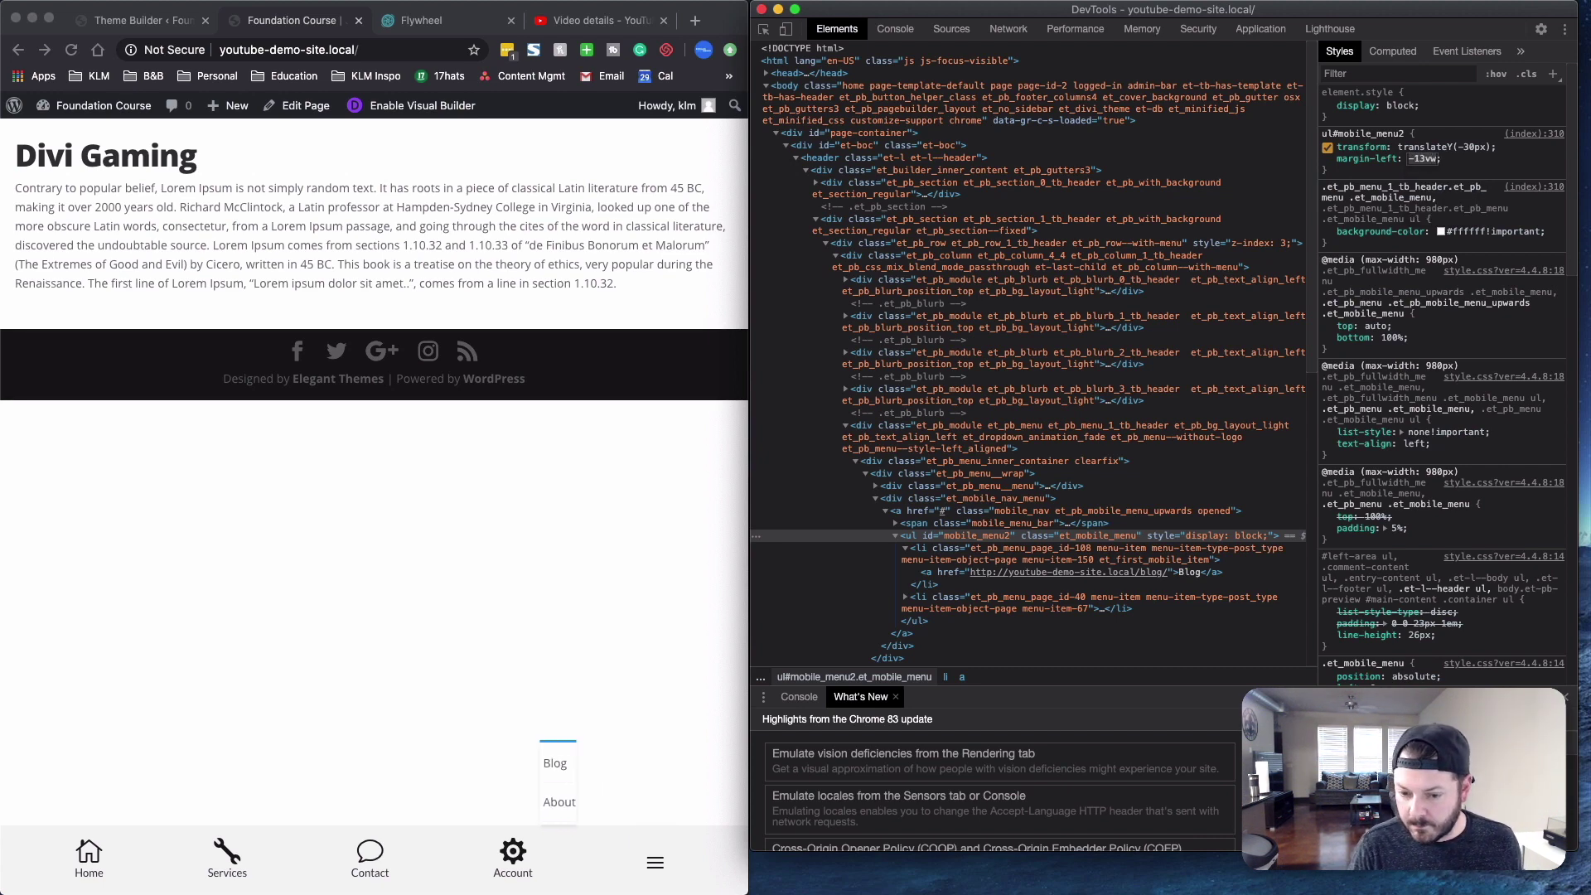
key(Down)
key(Down)
key(Down)
key(Down)
key(Down)
key(Down)
key(Down)
key(Down)
key(Down)
key(Down)
key(Down)
key(Down)
key(Down)
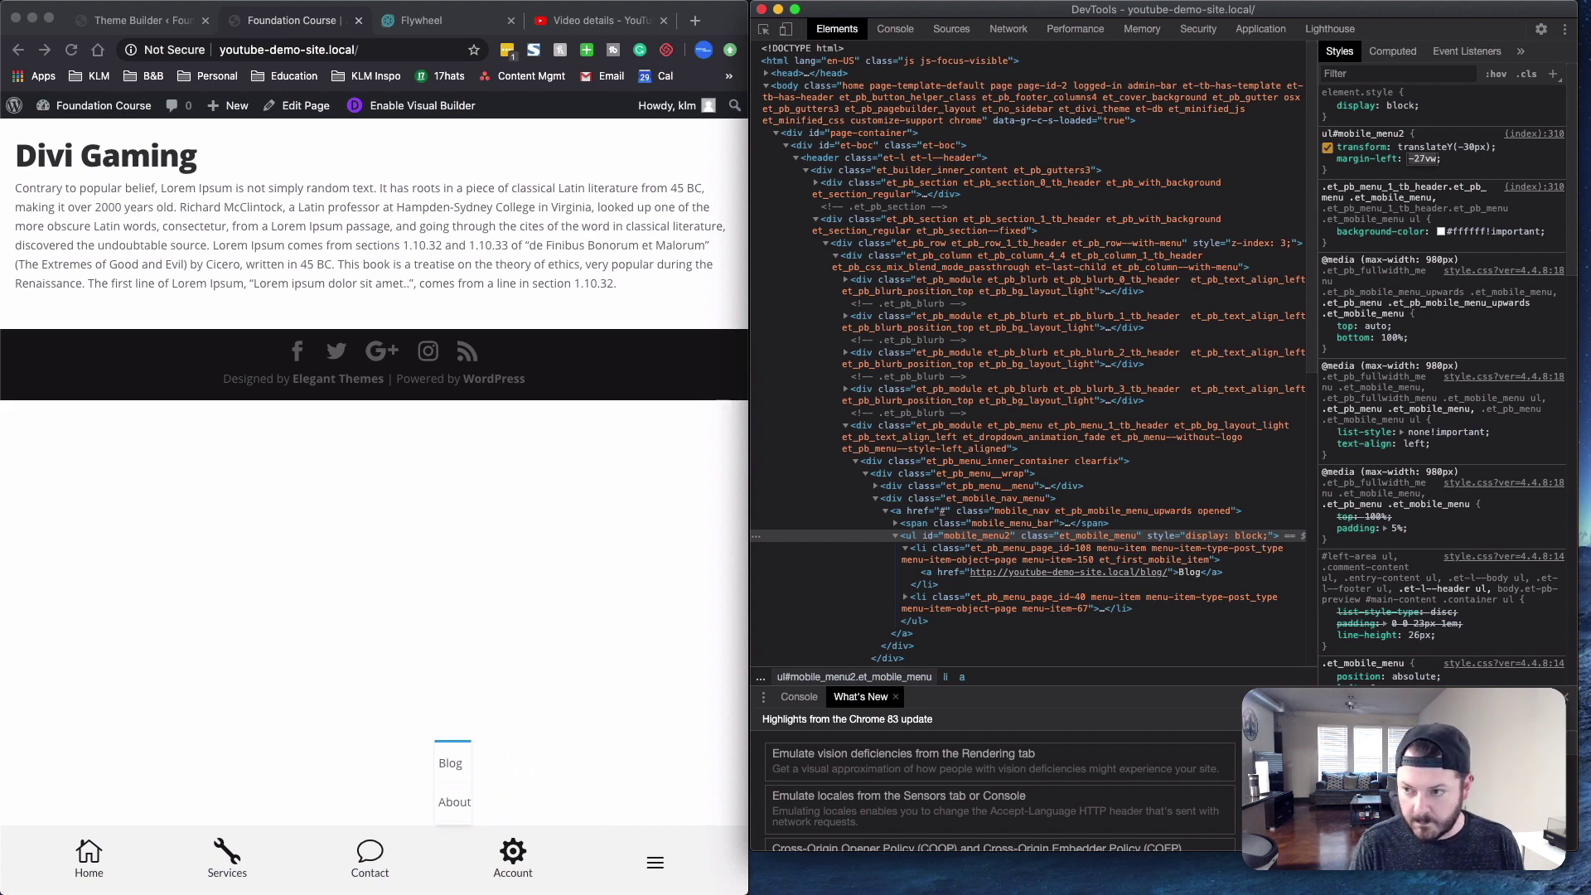
key(Down)
key(Down)
key(Down)
key(Down)
key(Down)
key(Down)
key(Down)
key(Down)
key(Down)
key(Down)
key(Down)
key(Down)
key(Down)
key(Down)
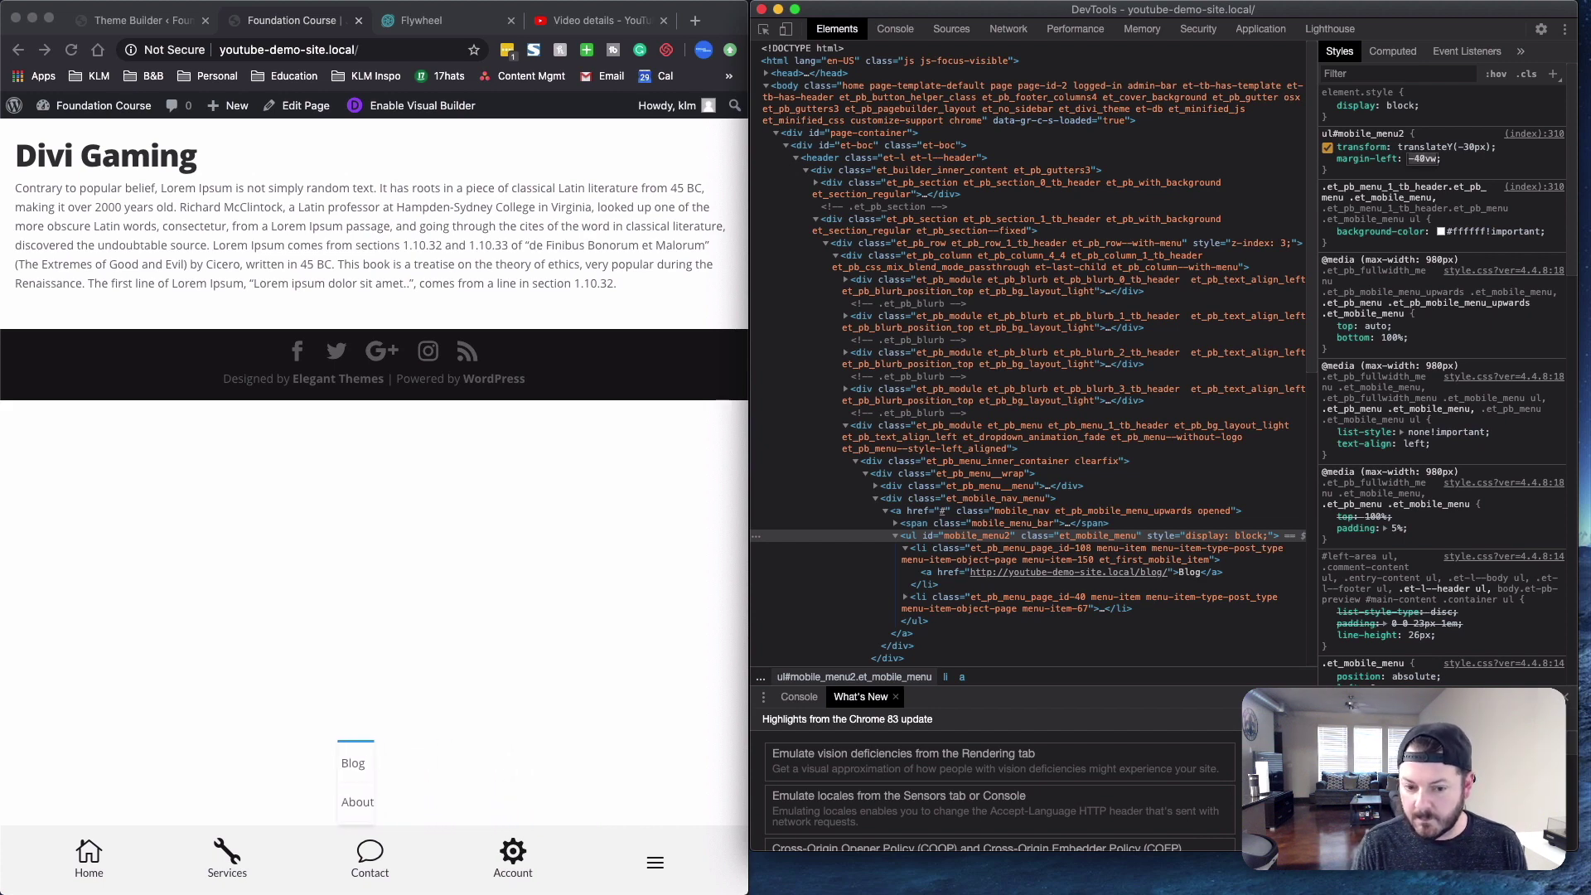
key(Down)
key(Down)
key(Down)
key(Down)
key(Down)
key(Down)
key(Down)
key(Down)
key(Down)
key(Down)
key(Down)
key(Down)
key(Down)
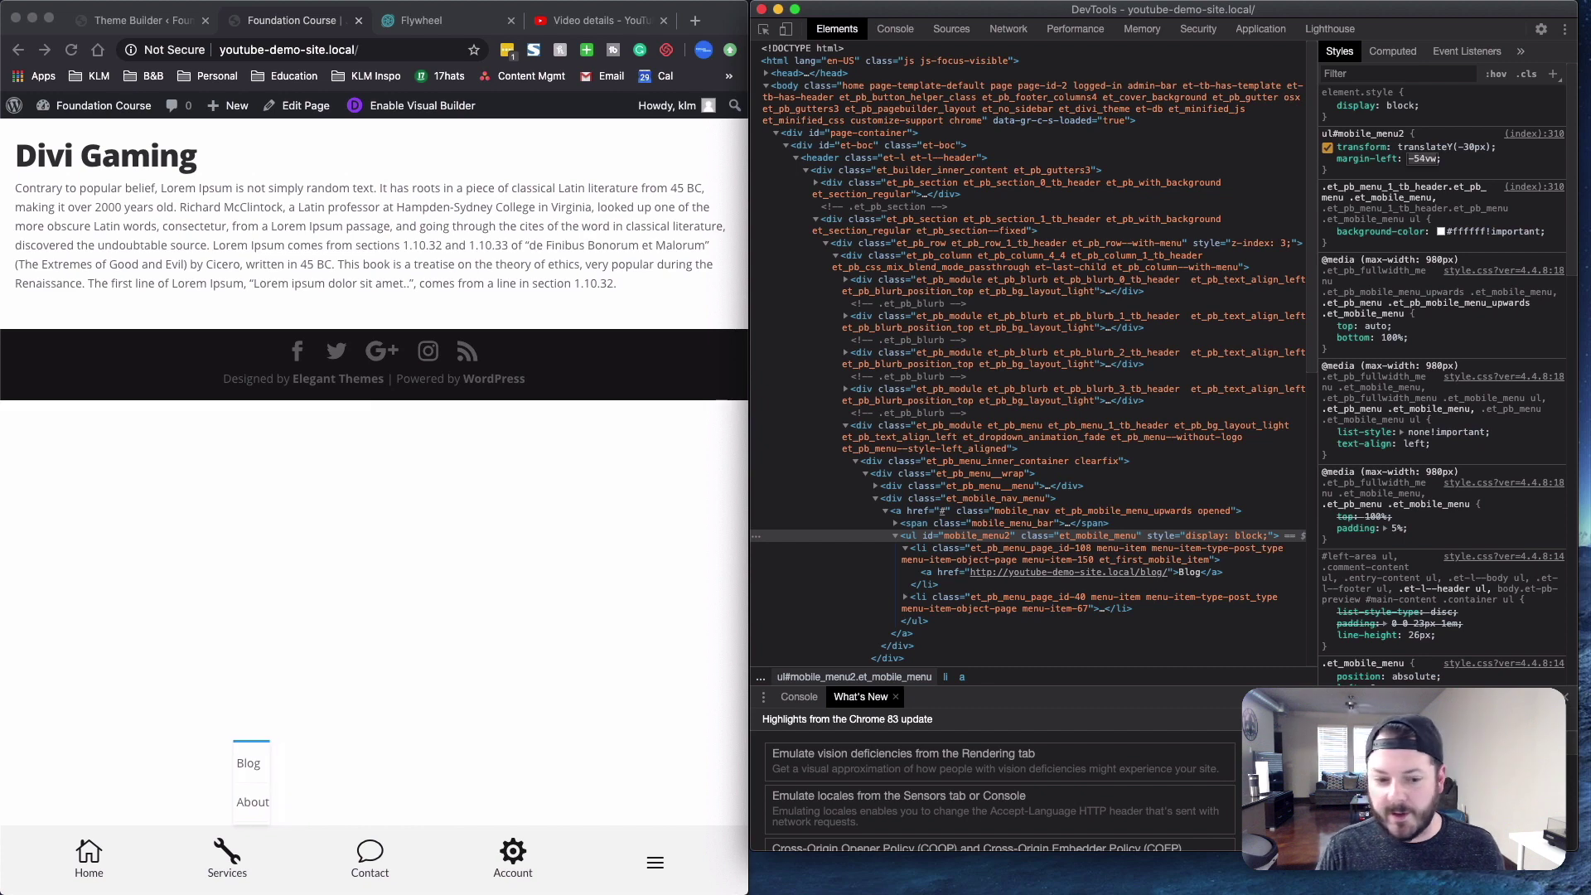
key(Down)
key(Down)
key(Down)
key(Down)
key(Down)
key(Down)
key(Down)
key(Down)
key(Down)
key(Down)
key(Down)
key(Down)
key(Down)
key(Down)
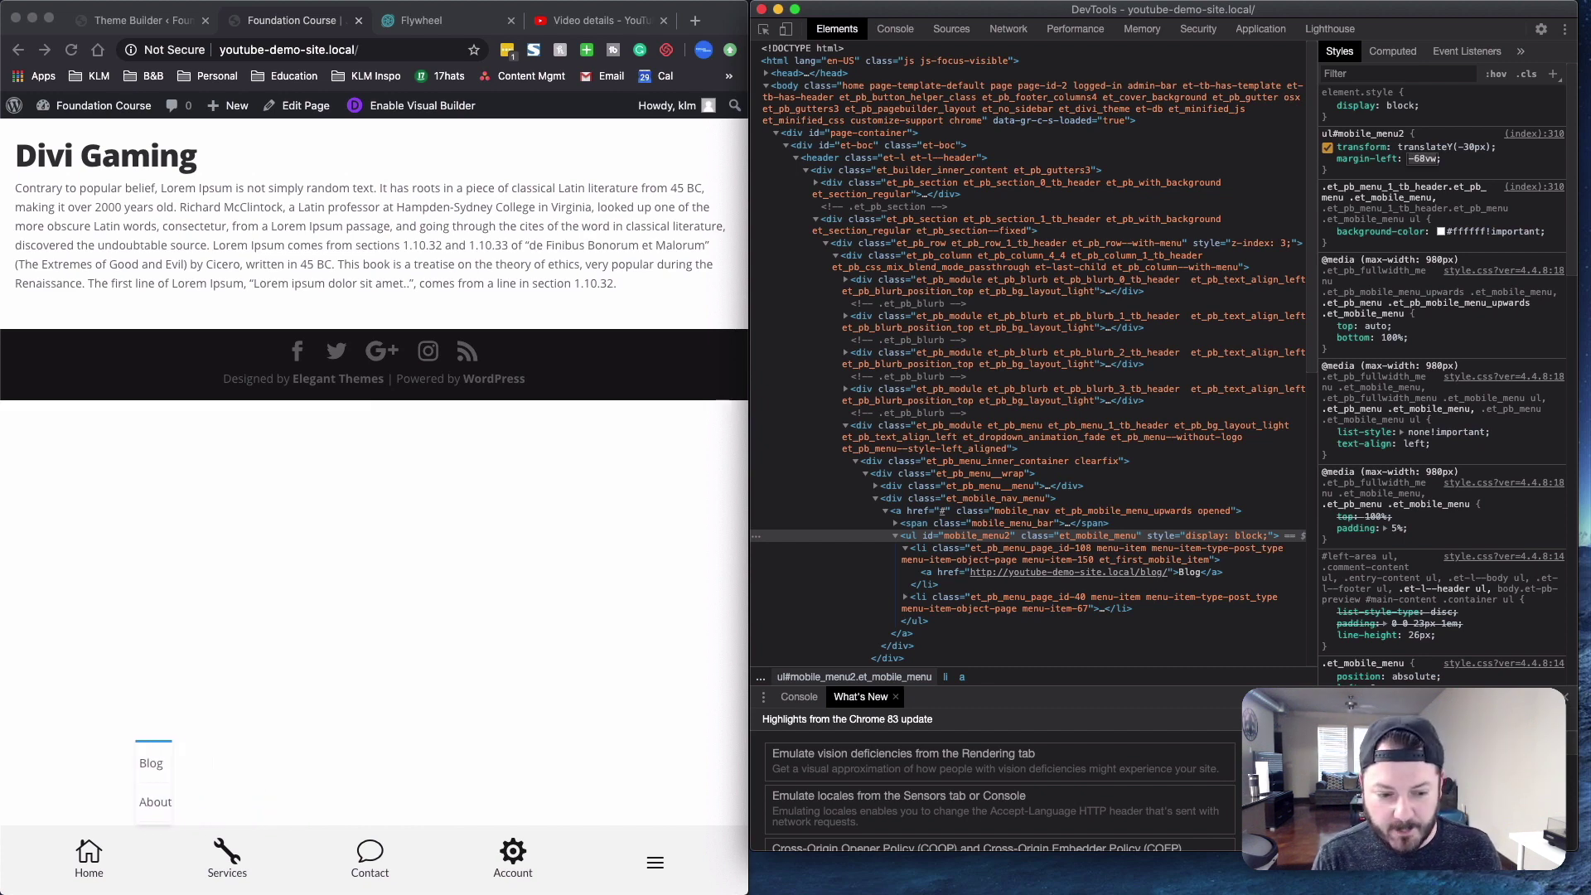
key(Down)
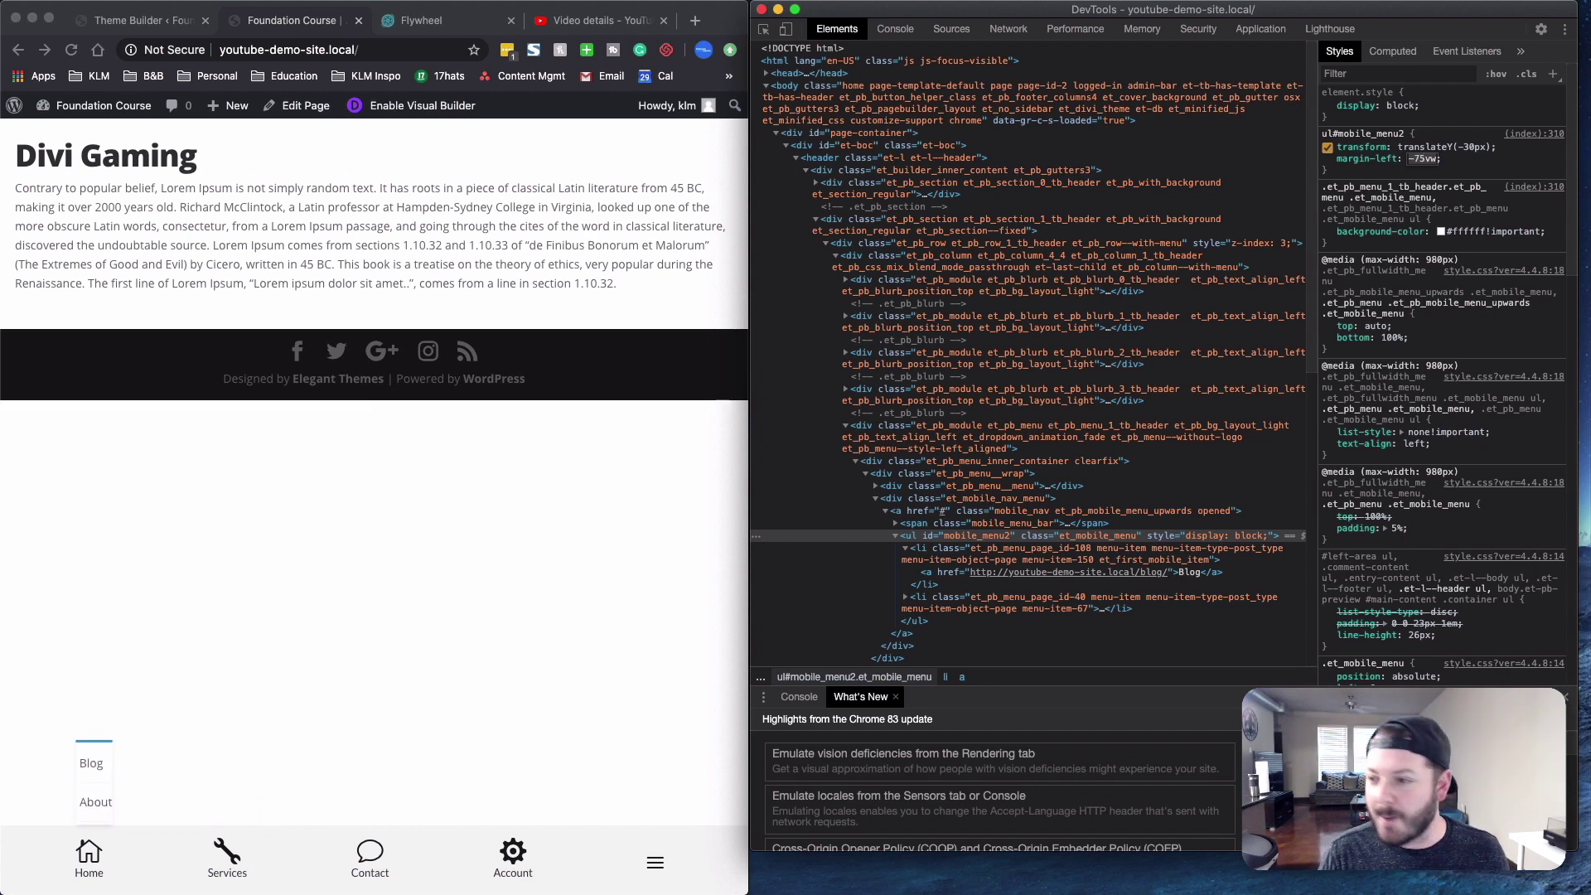
key(Return)
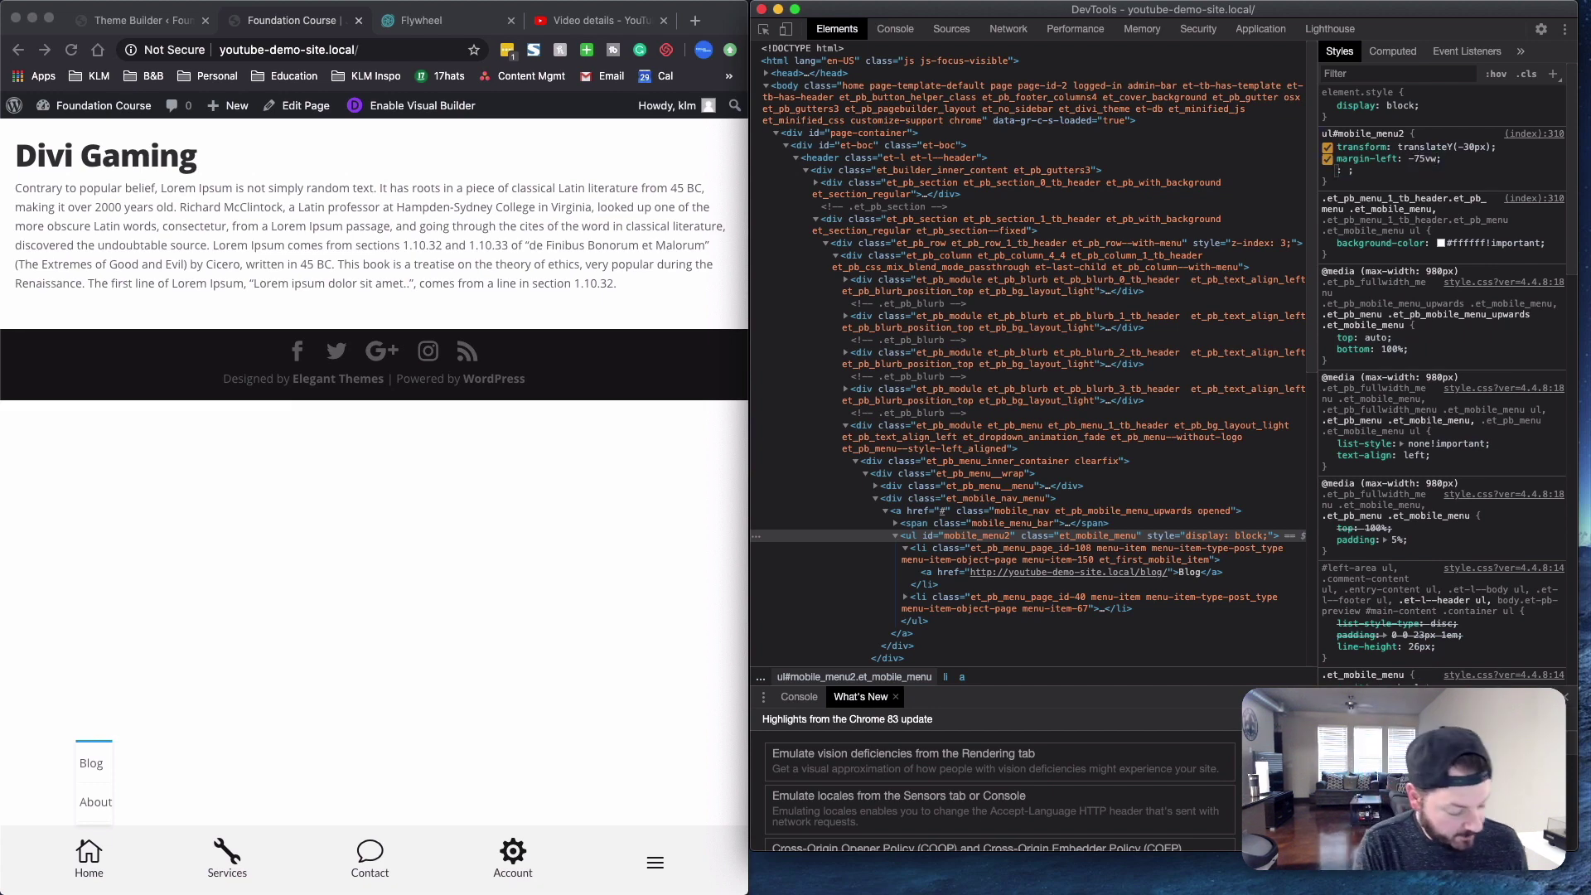
- Add a width declaration to the ul#mobile_menu2 rule, trying 100vw and 50vw before setting it to 80vw
text(width: ;)
key(Tab)
text(100vw)
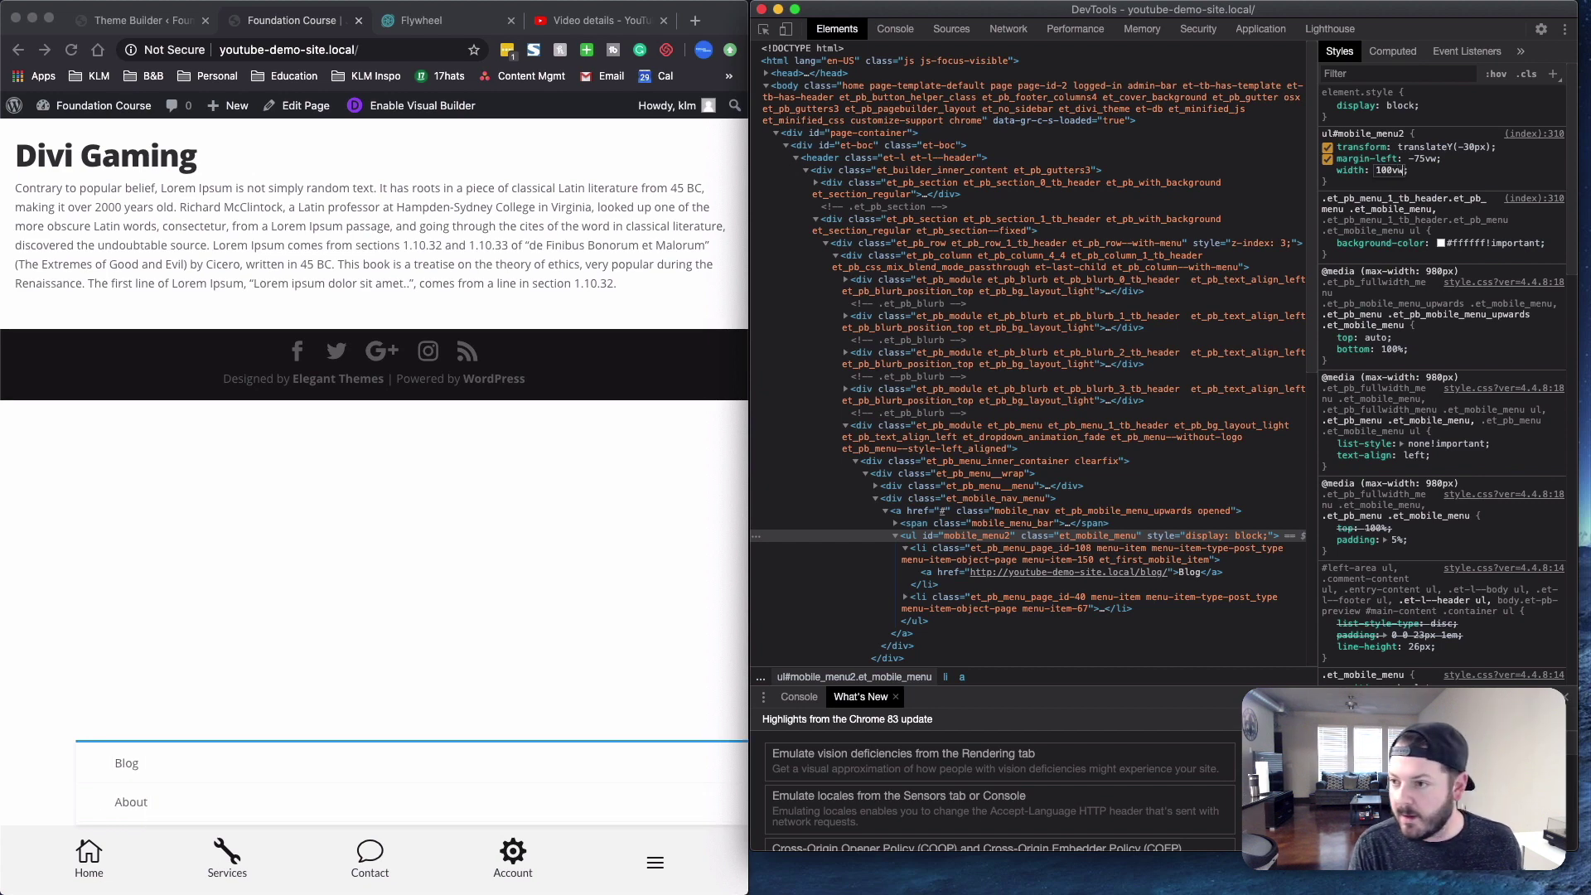
key(BackSpace)
key(BackSpace)
text(50)
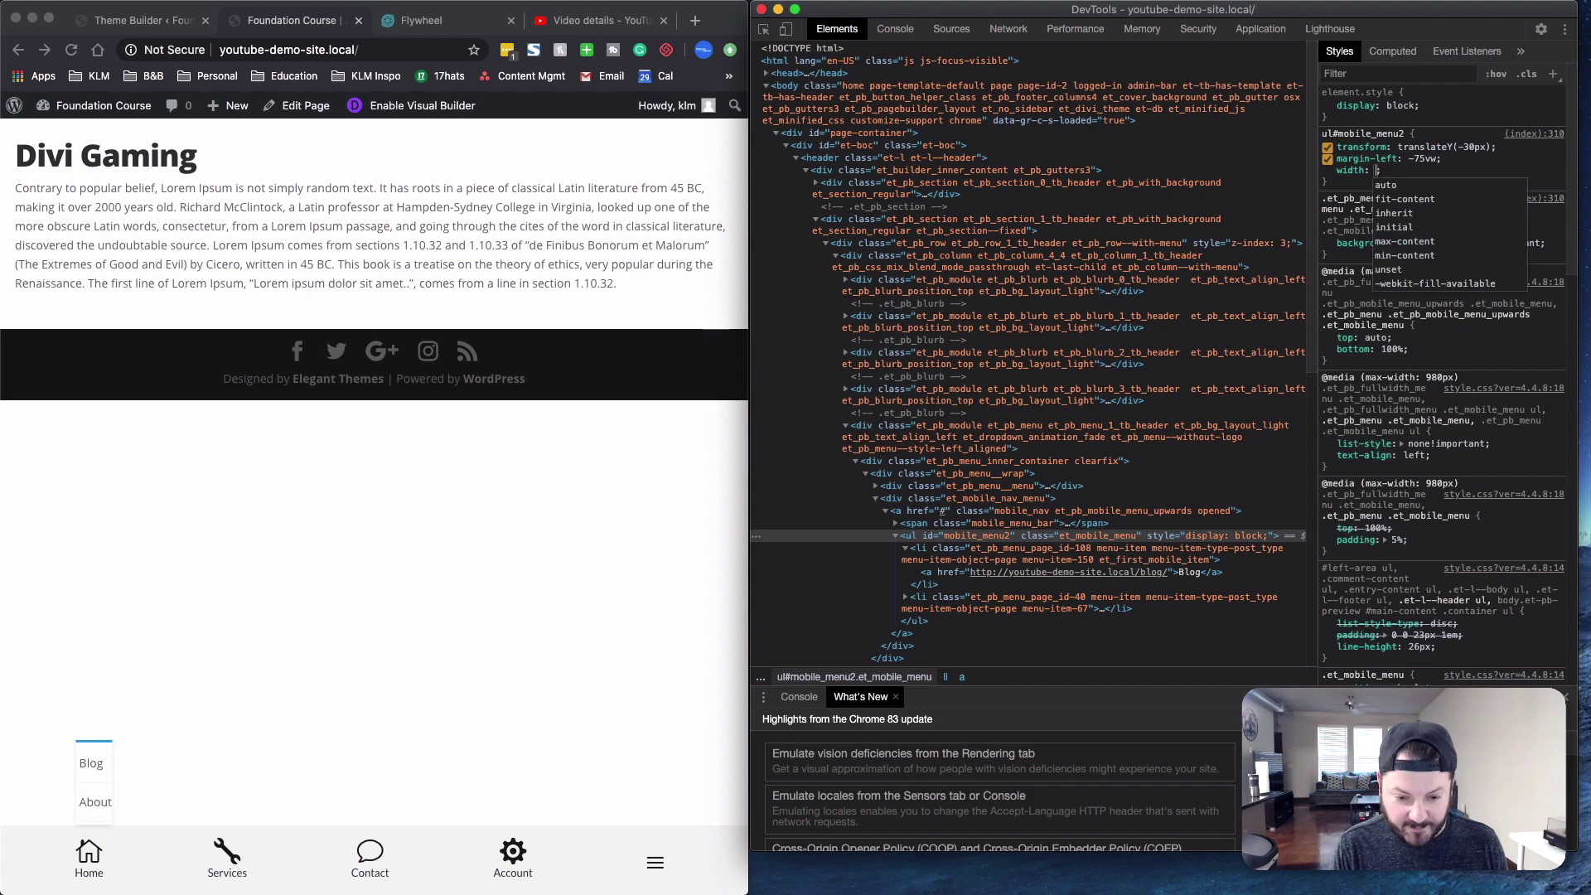
text(vw)
key(Return)
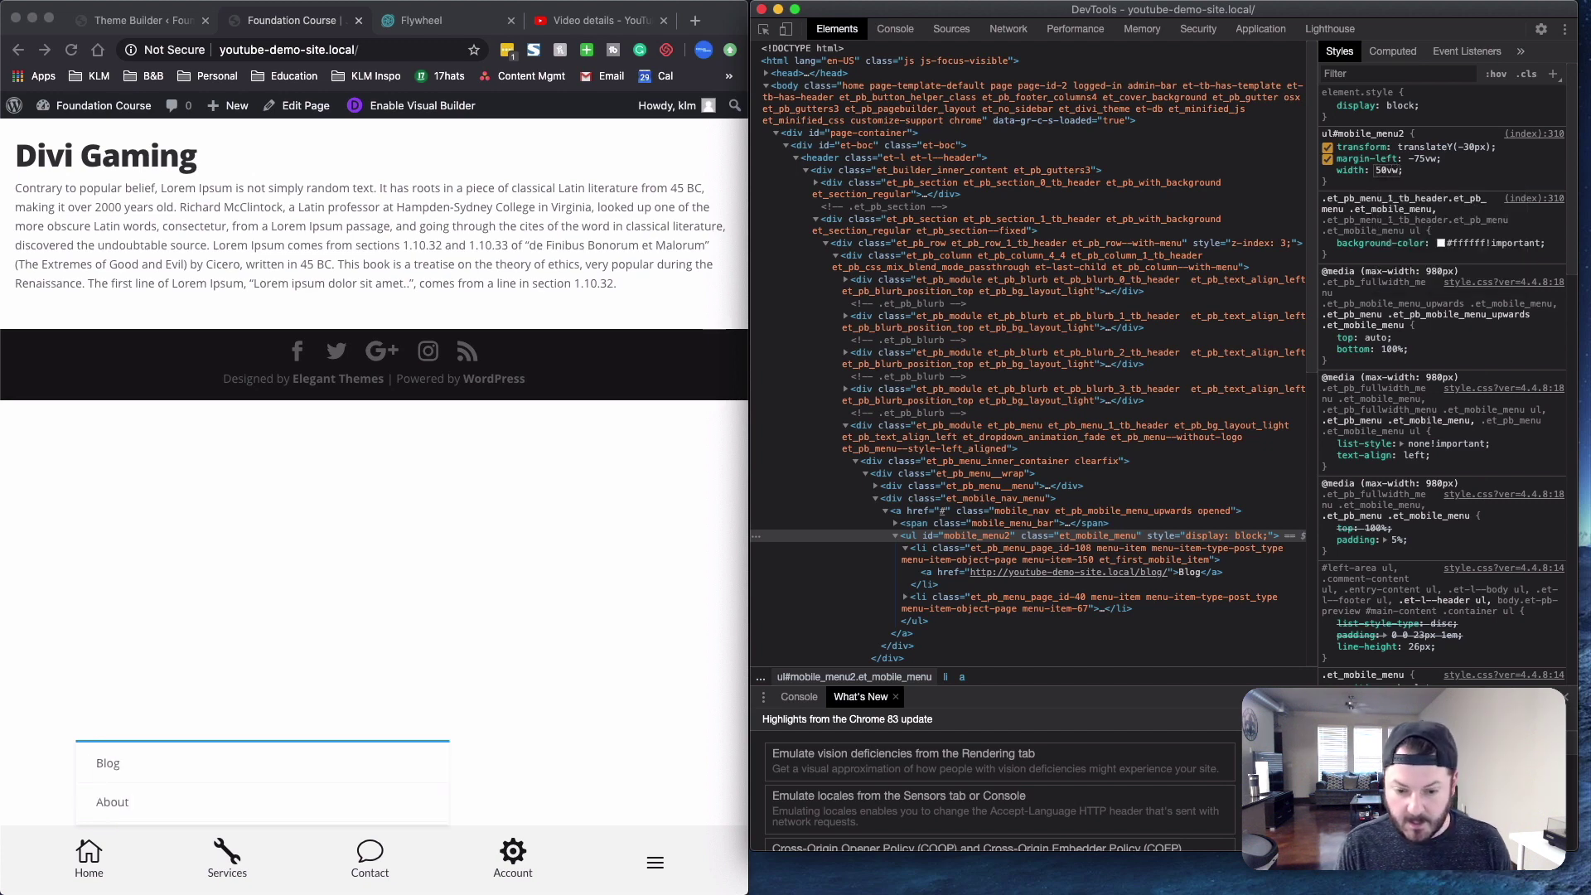
key(Up)
key(Up)
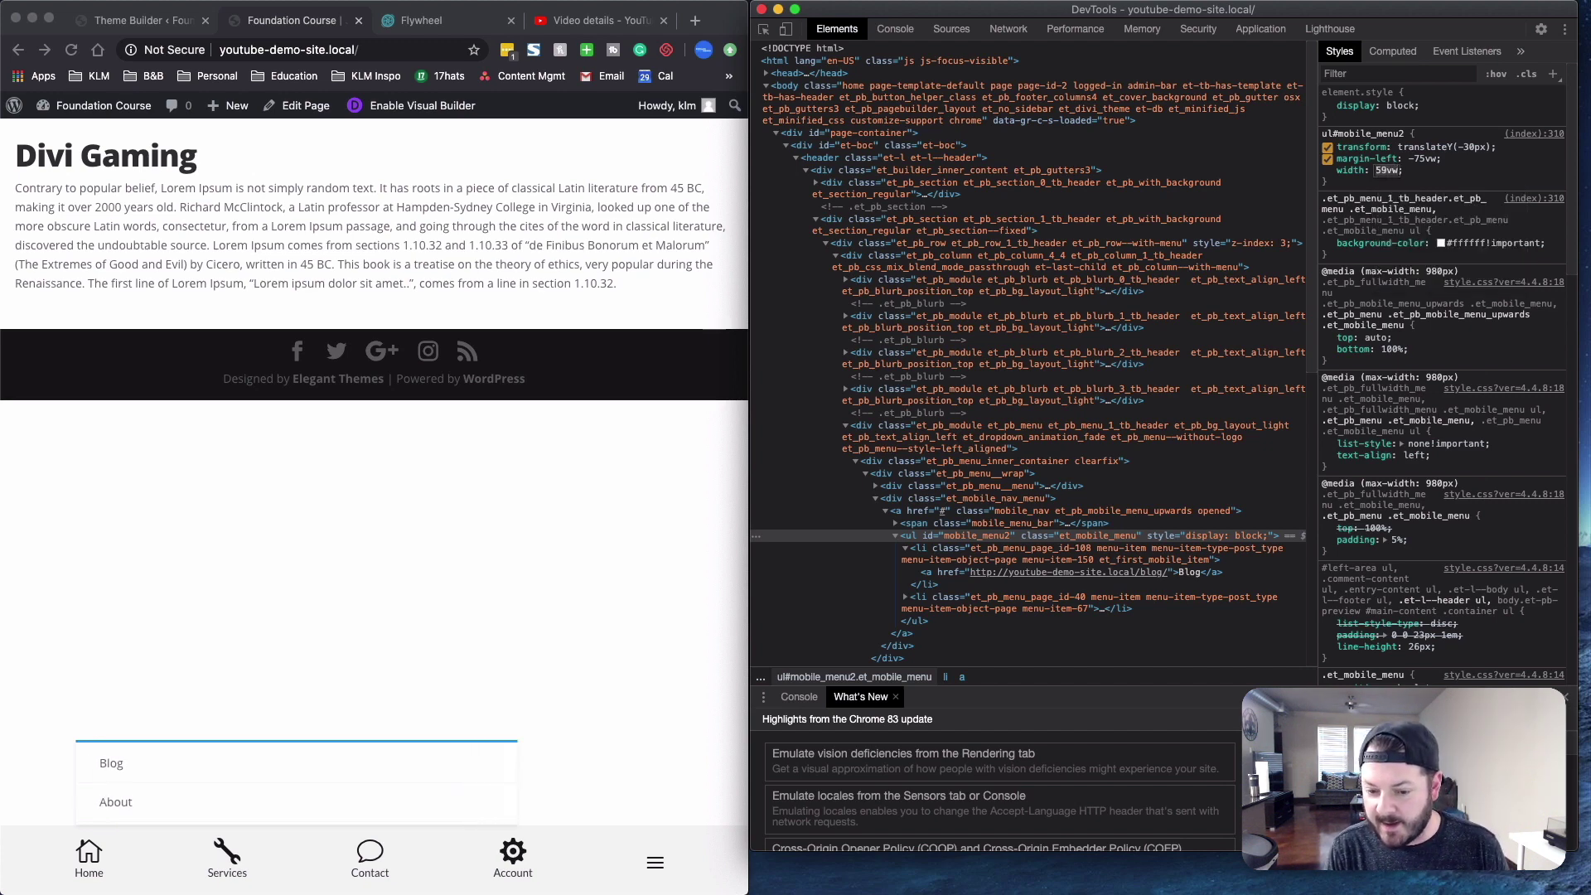
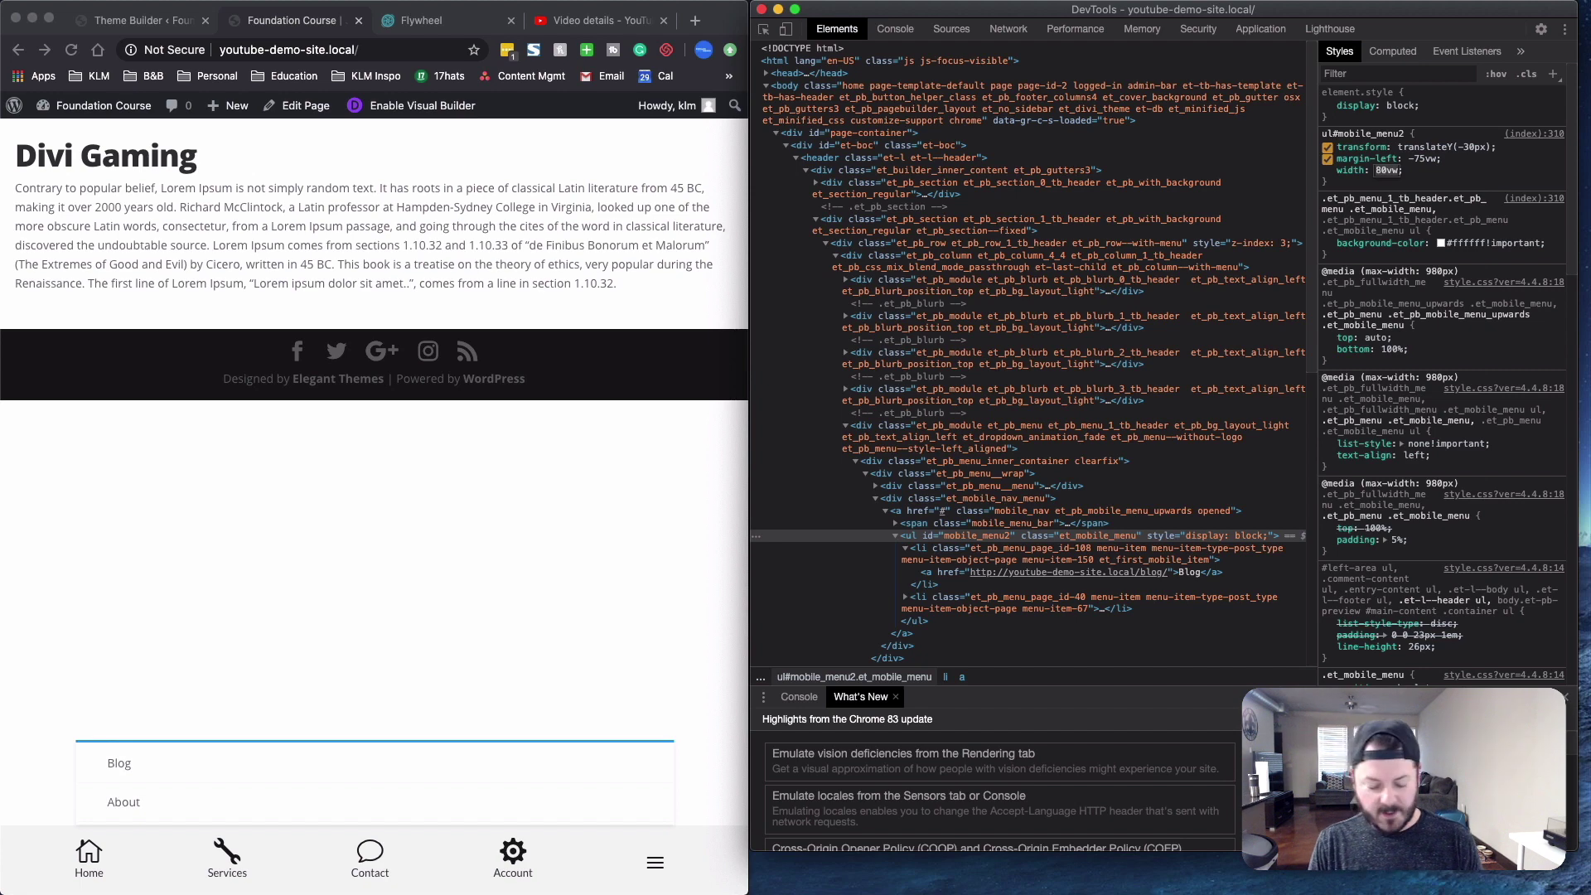
click(1390, 183)
- Narrow the browser window and widen it again to check how the expanded mobile menu scales
click(711, 296)
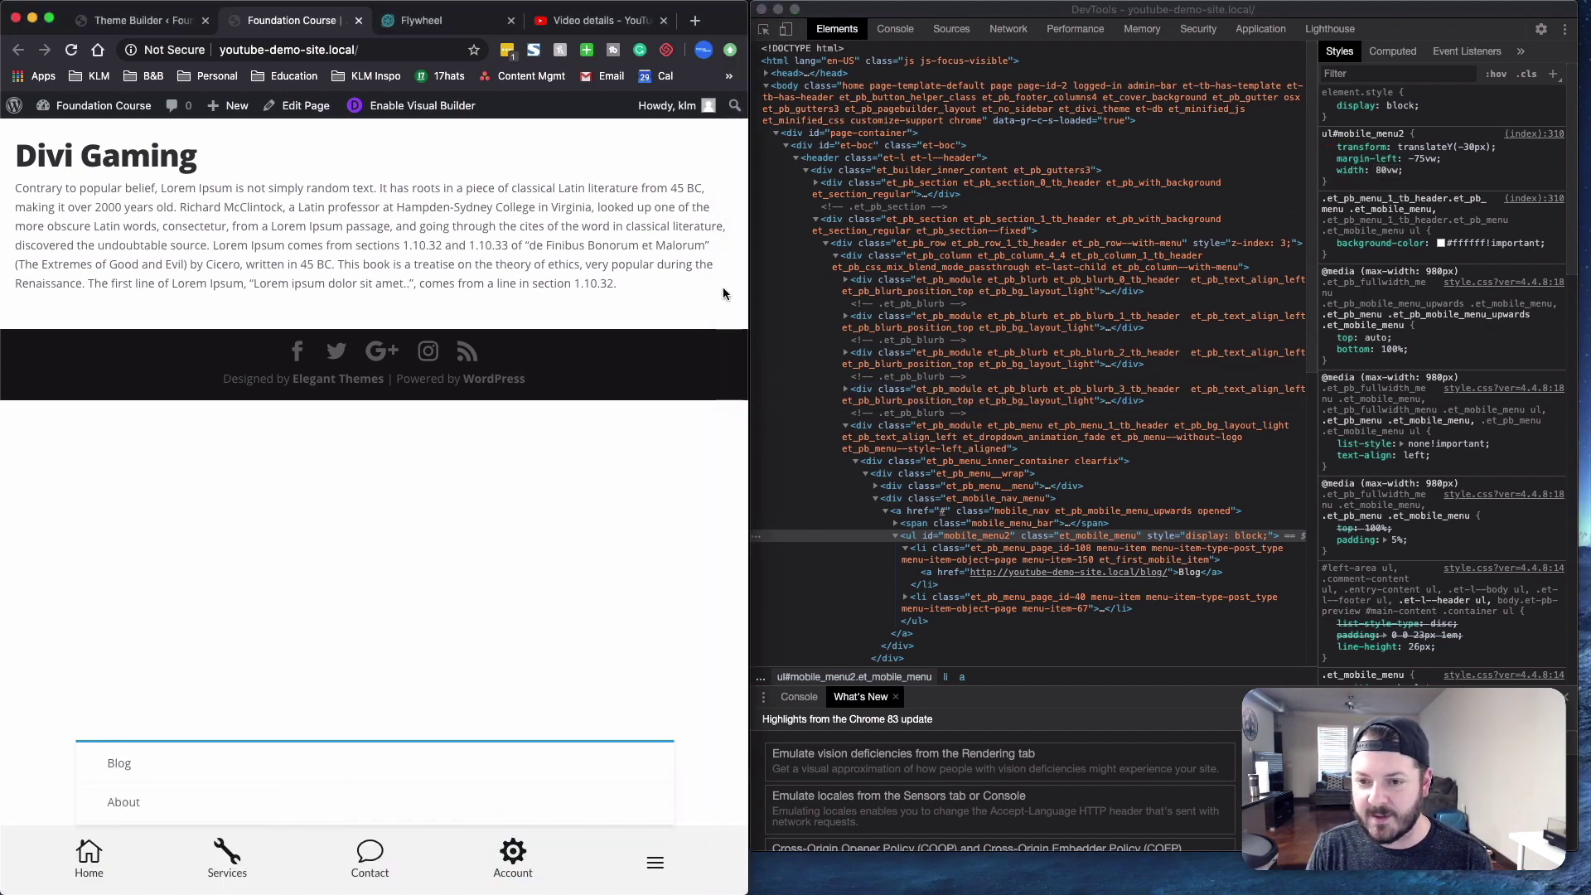
drag(747, 240, 415, 421)
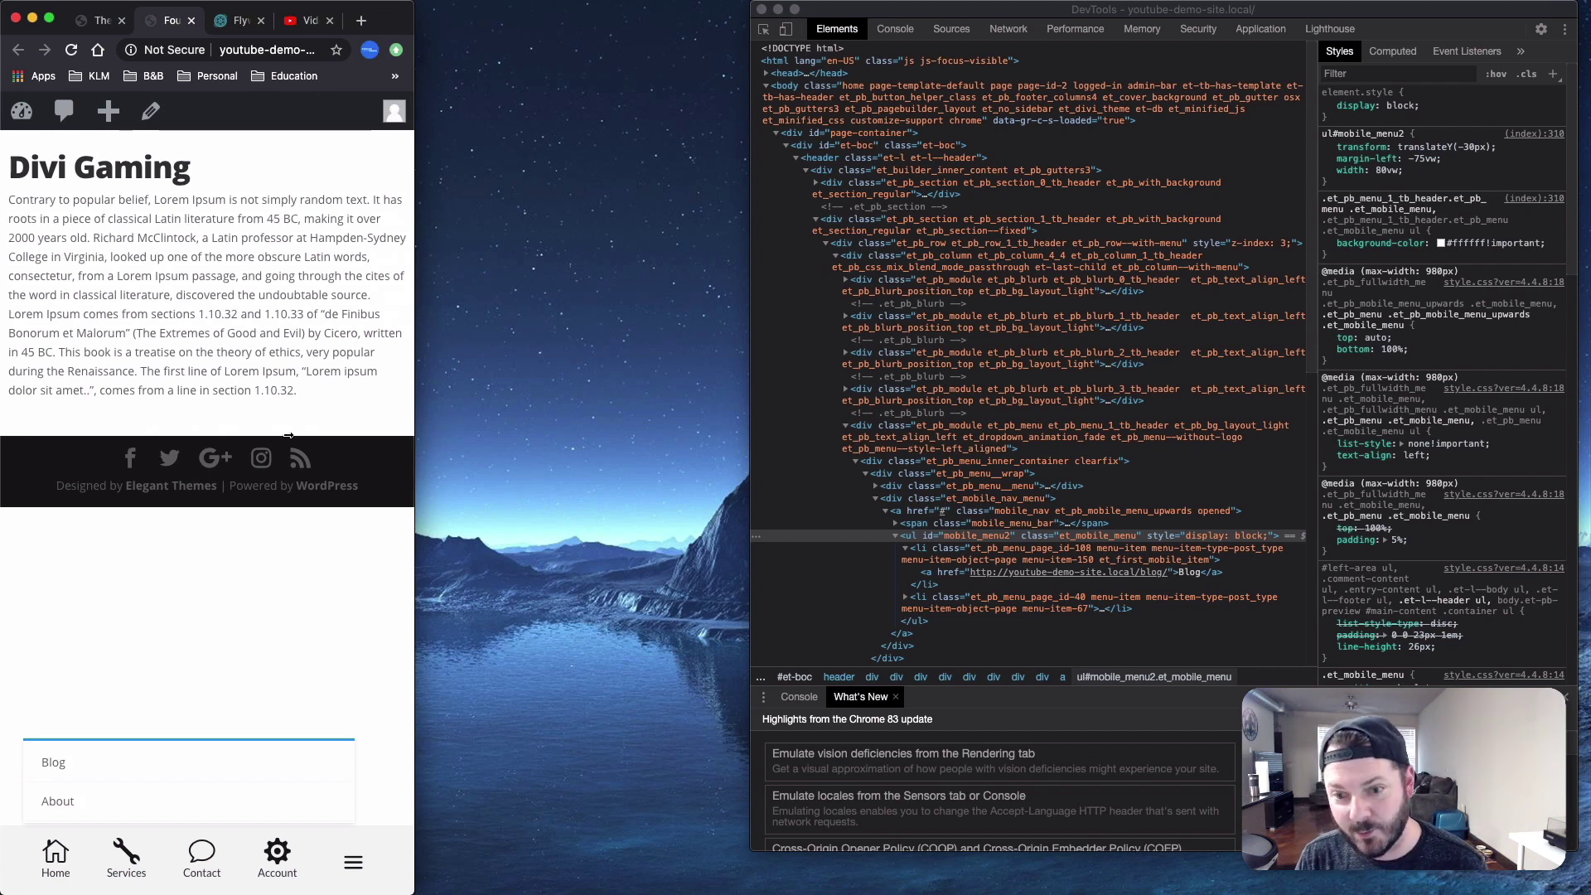
drag(415, 427, 750, 453)
- Replace the Global Header layout's Custom CSS with the ul#mobile_menu2 rule (translateY(-30px), margin-left -75vw, width 80vw) copied from DevTools and save the layout
click(1390, 173)
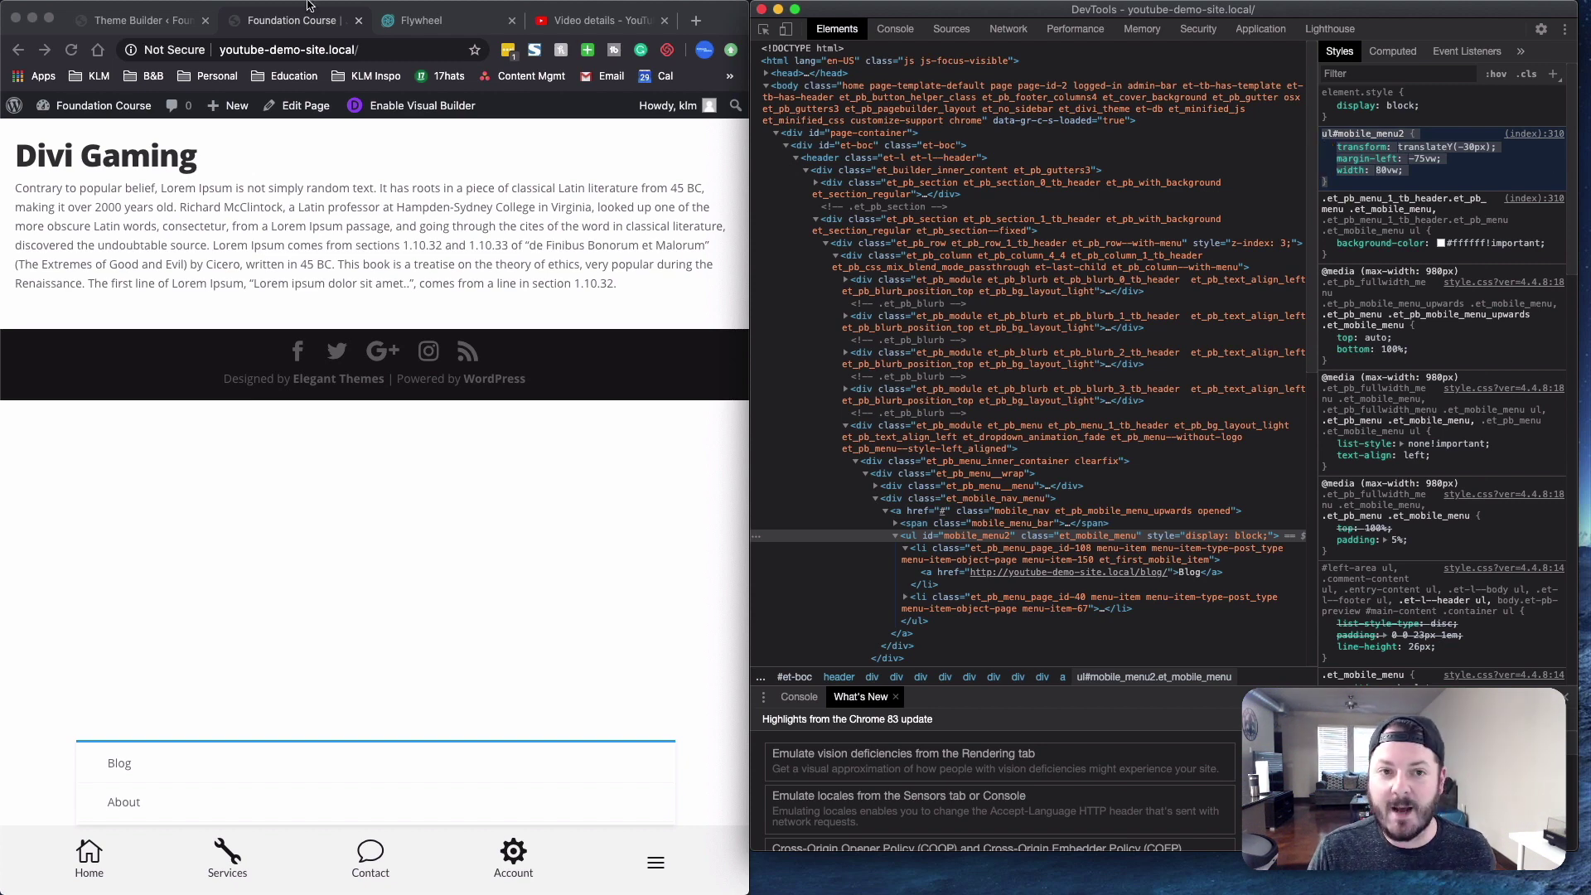
click(170, 26)
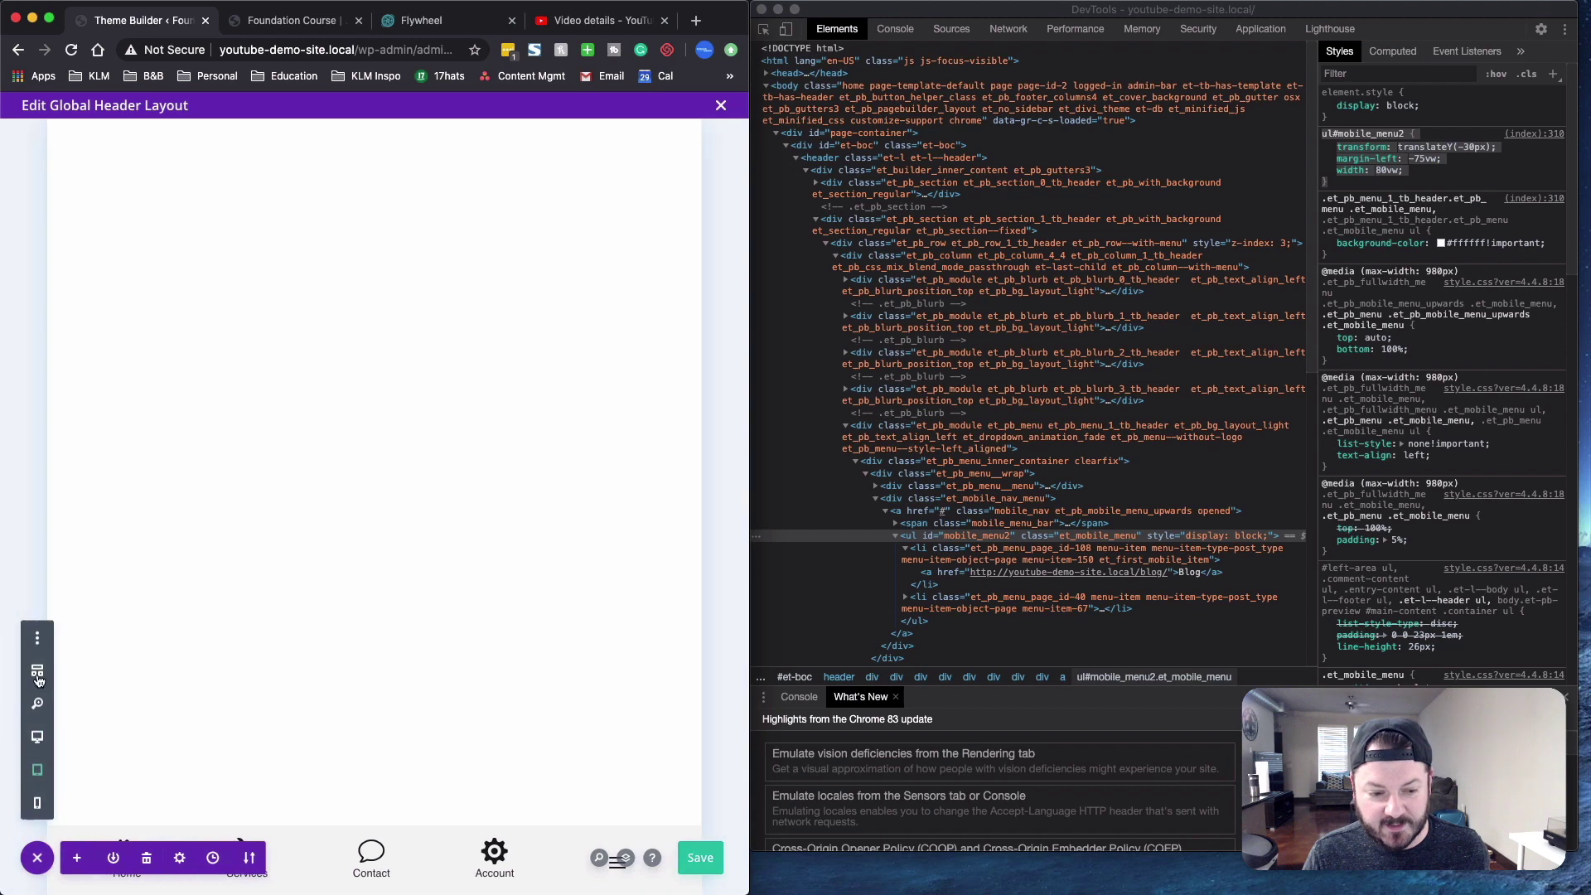
click(186, 860)
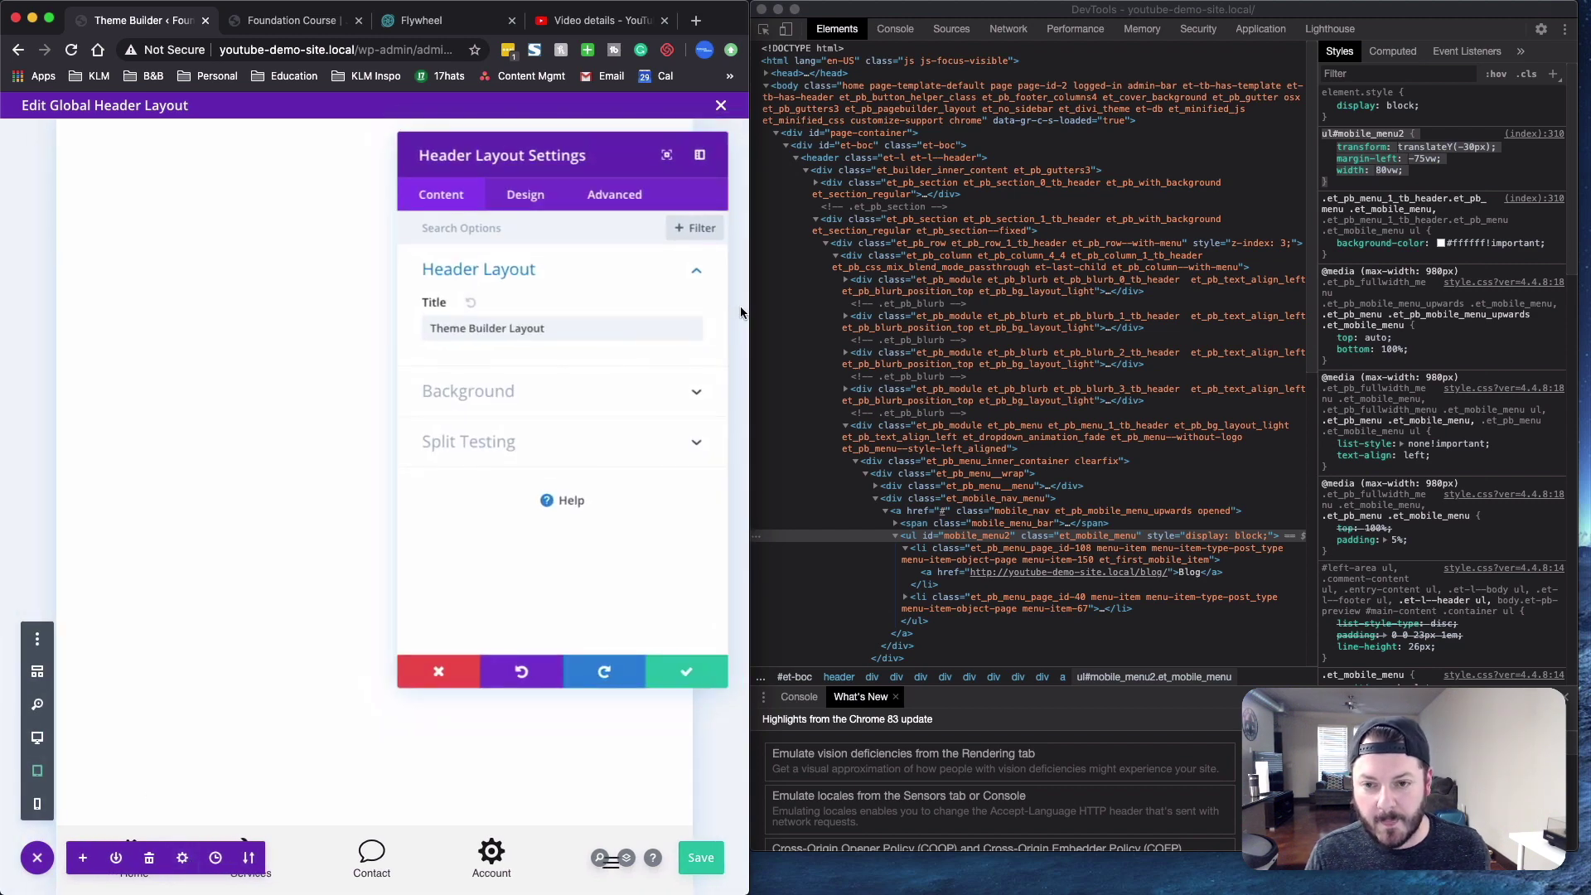
click(622, 195)
click(468, 270)
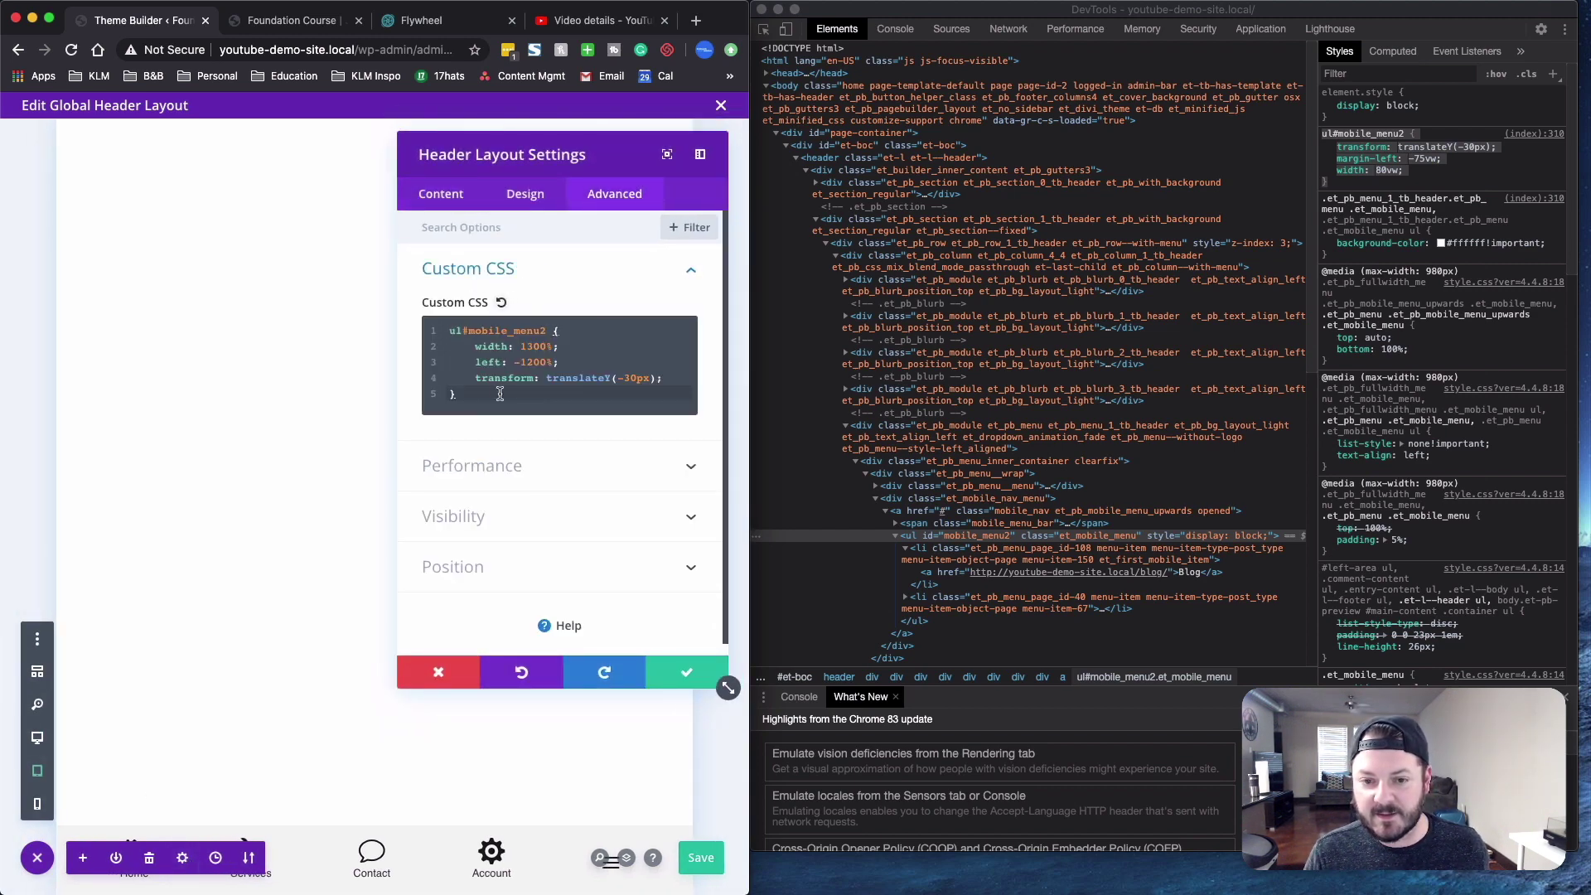
key(ctrl+a)
text(ul#mobile_menu2 {     transform: translateY(-30px);     margin-left: -75vw;     width: 80vw; })
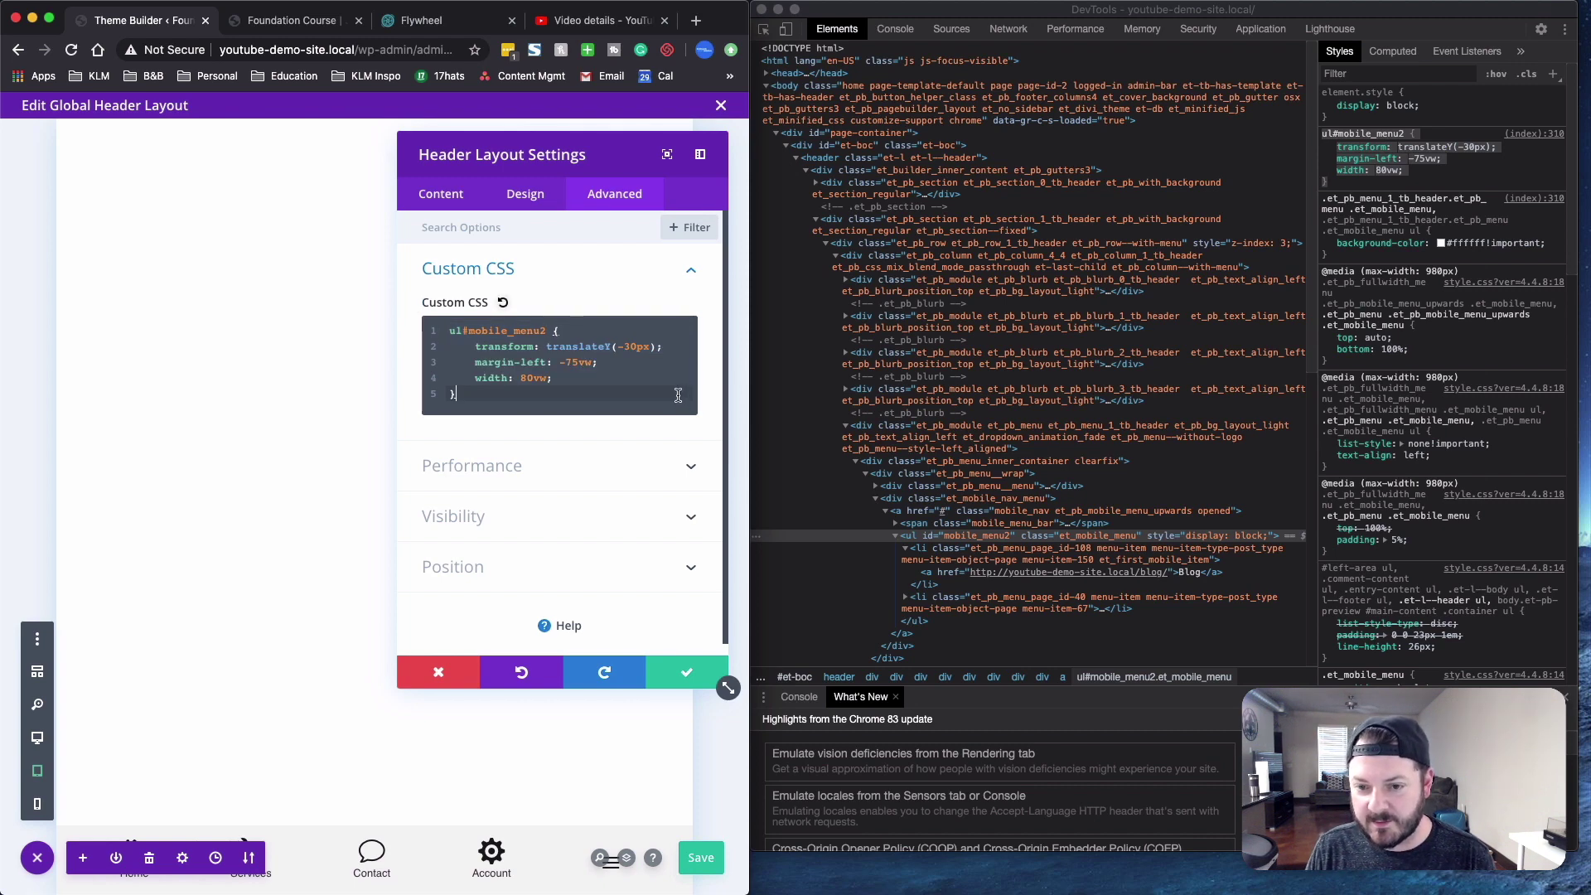
click(714, 676)
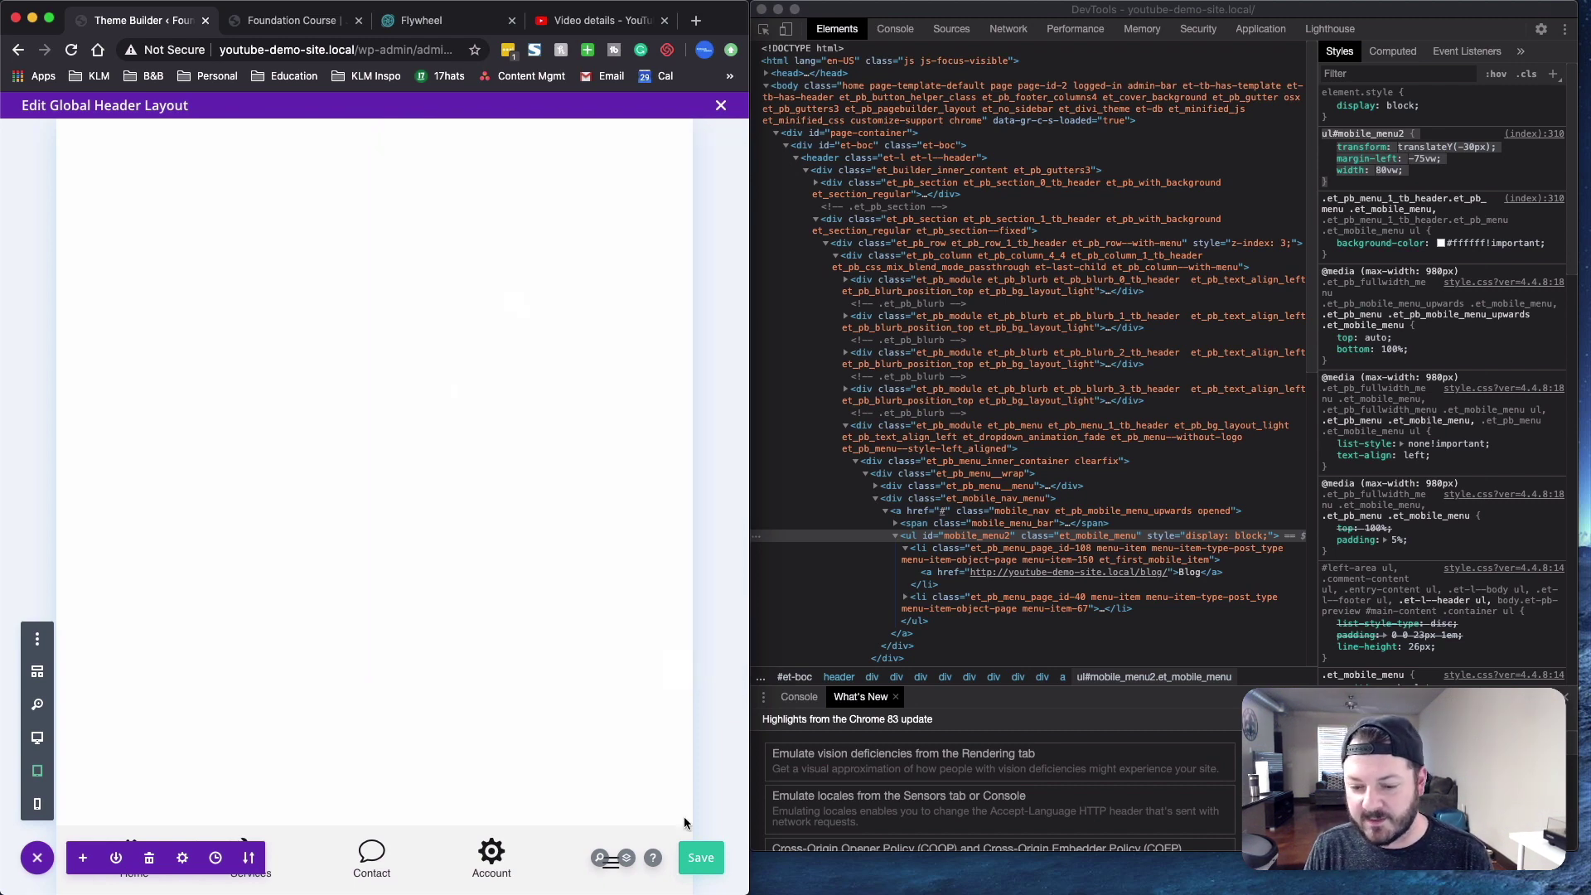
click(703, 859)
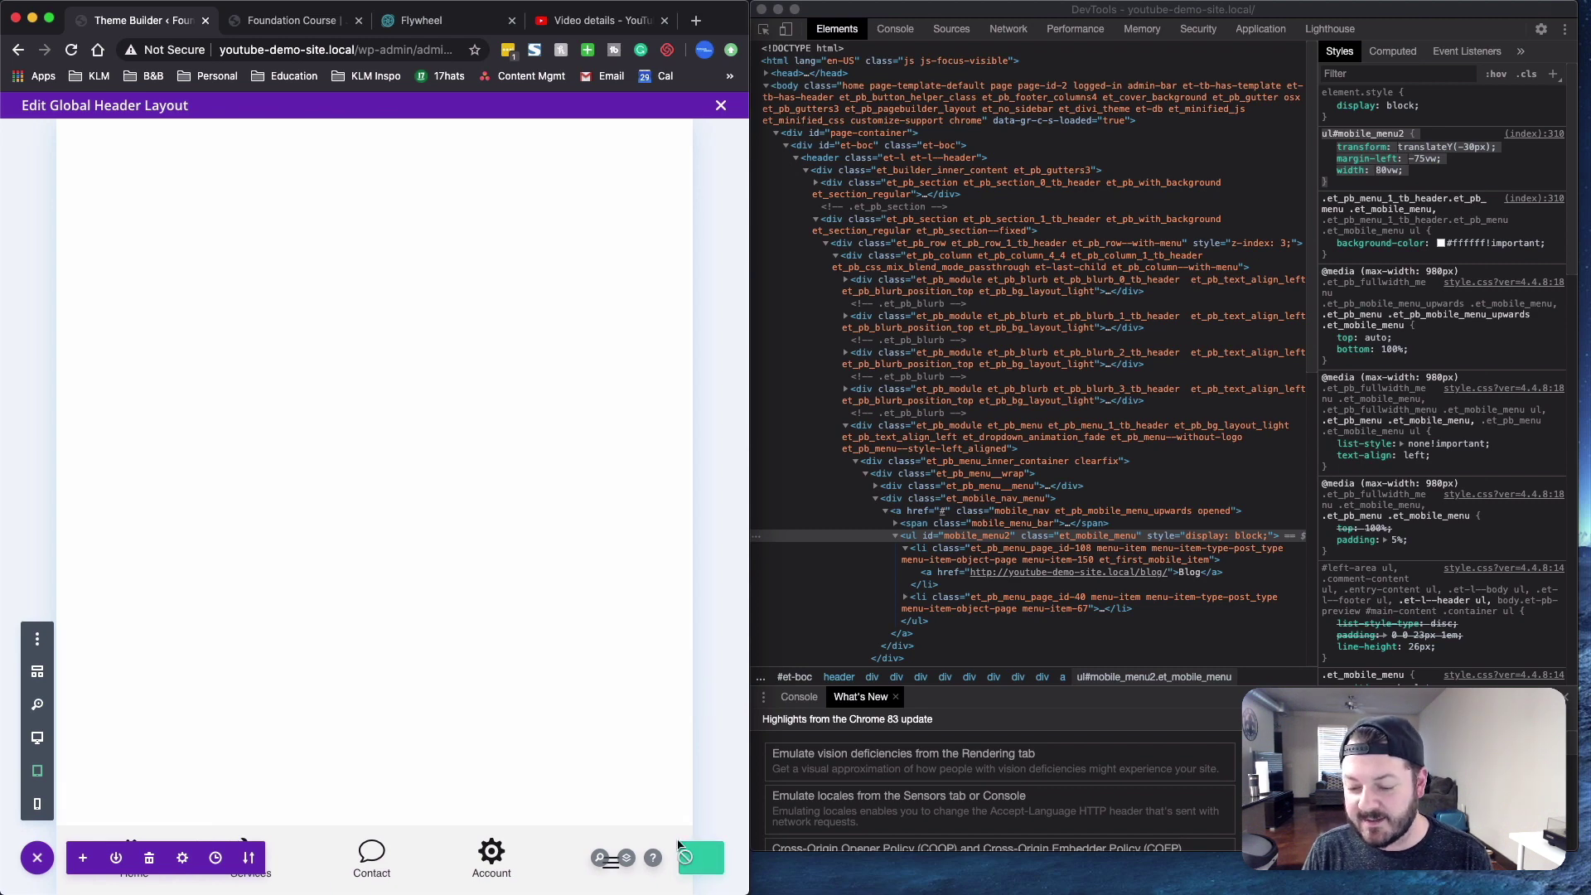
- Close DevTools and maximize the browser window showing the Global Header layout
click(760, 9)
double_click(725, 19)
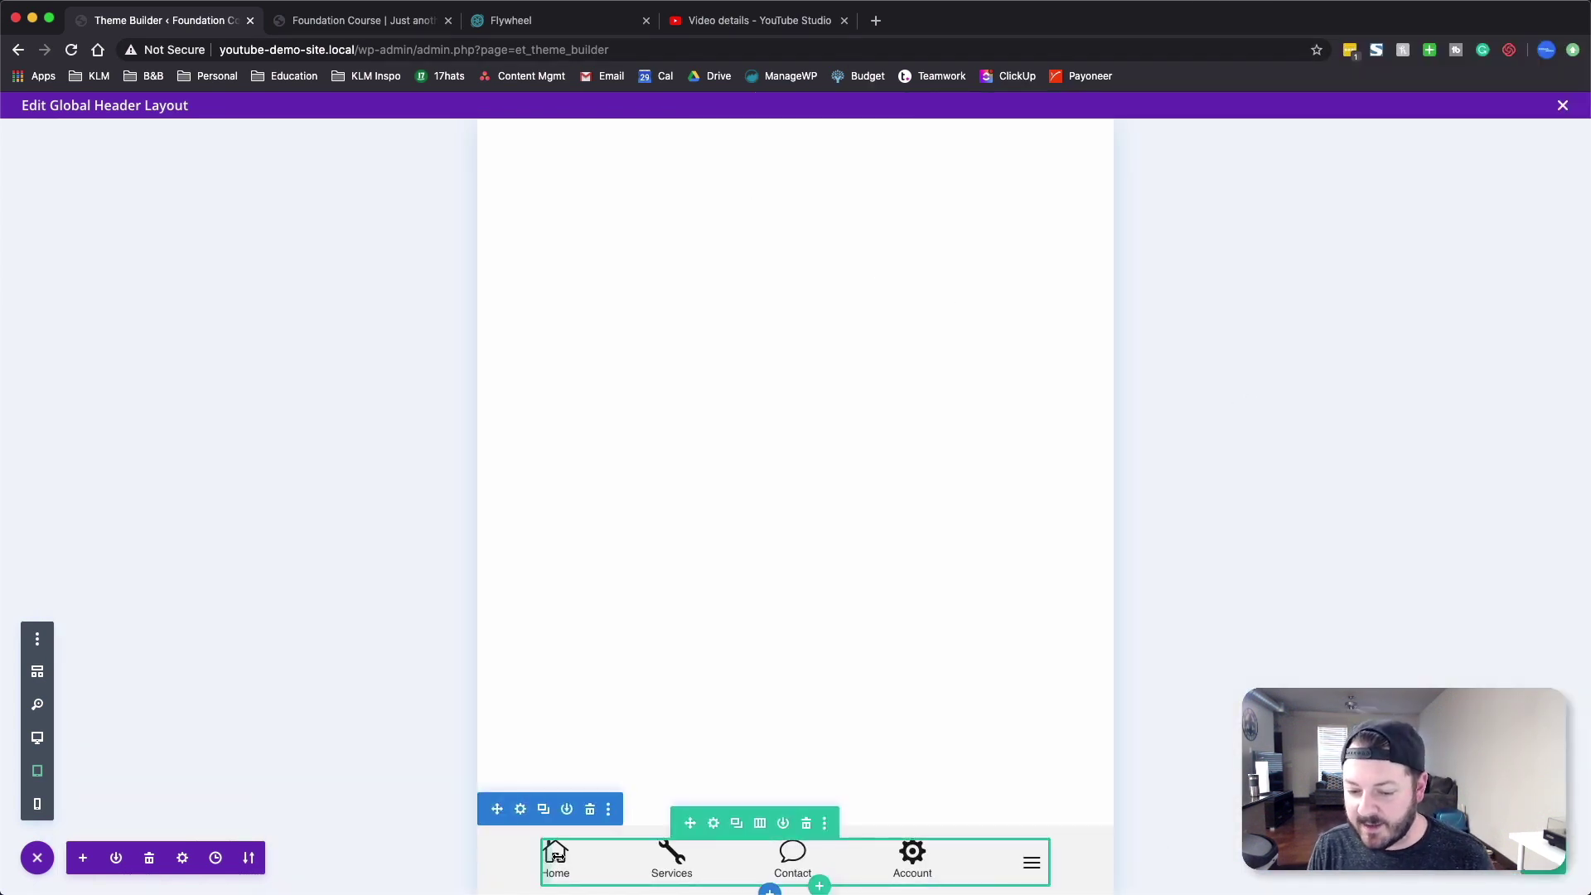
- In the Home blurb's Image & Icon design settings, enable hover options for Icon Color and set the color to bright blue
mouse_move(557, 861)
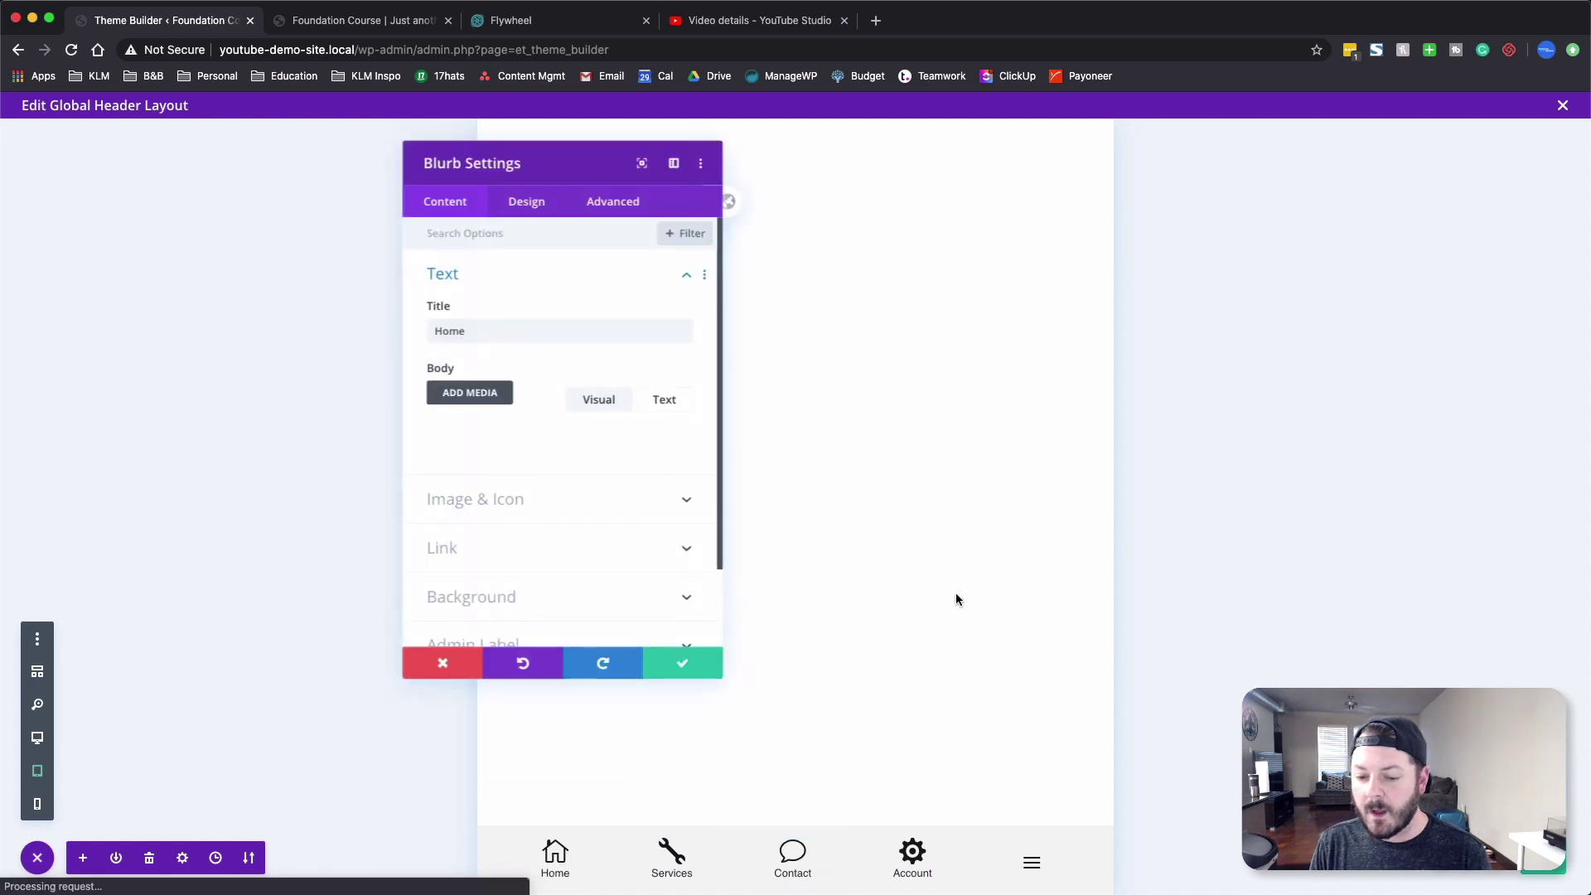
drag(587, 151, 1263, 208)
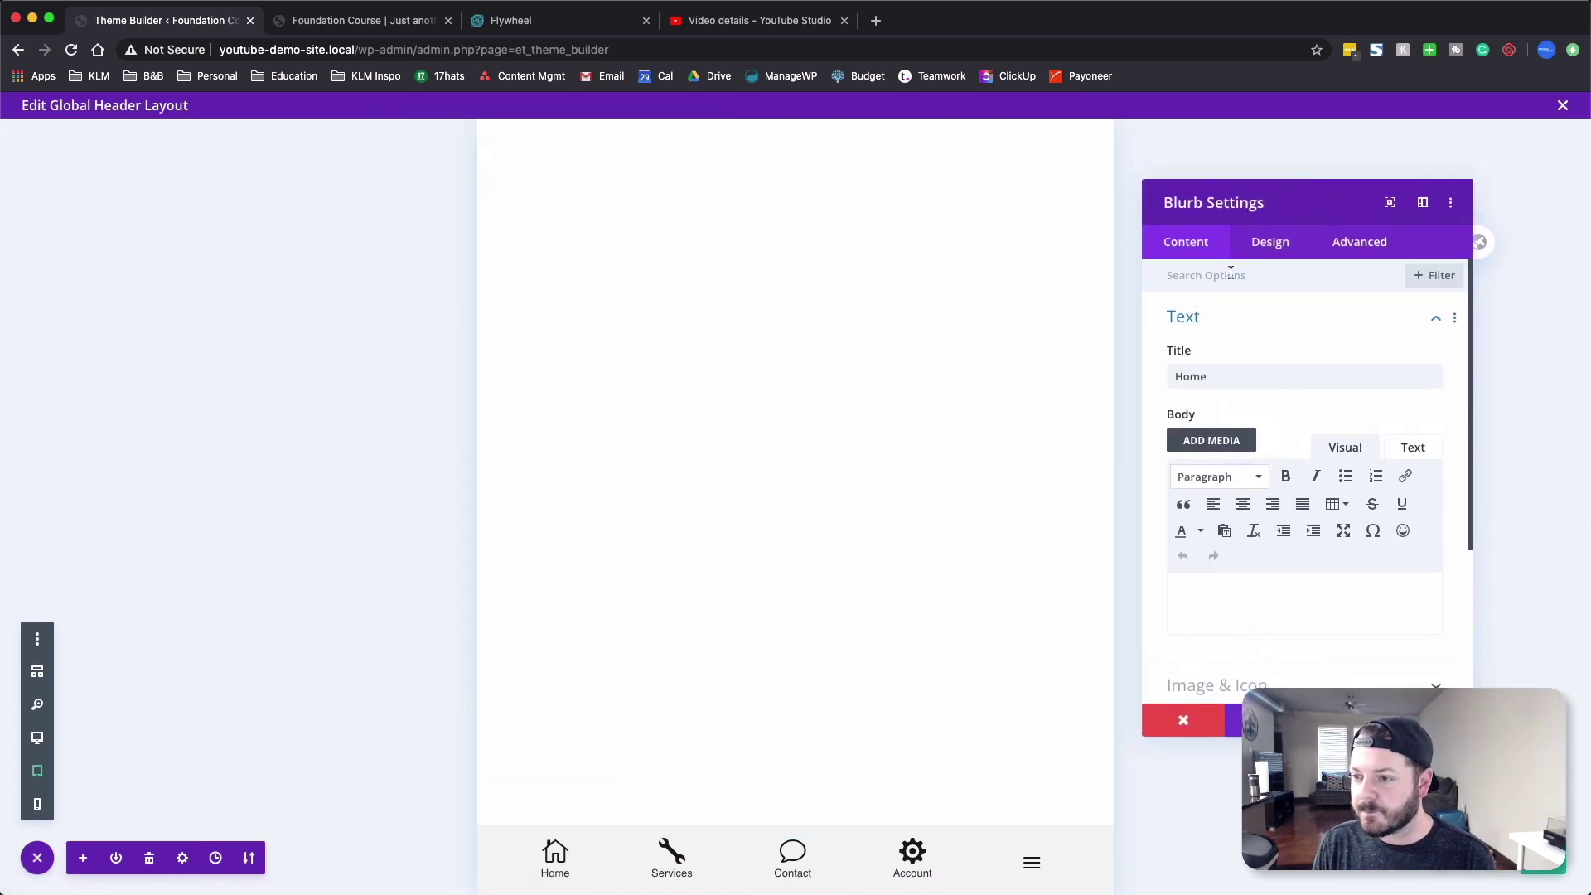
click(1271, 243)
click(1226, 322)
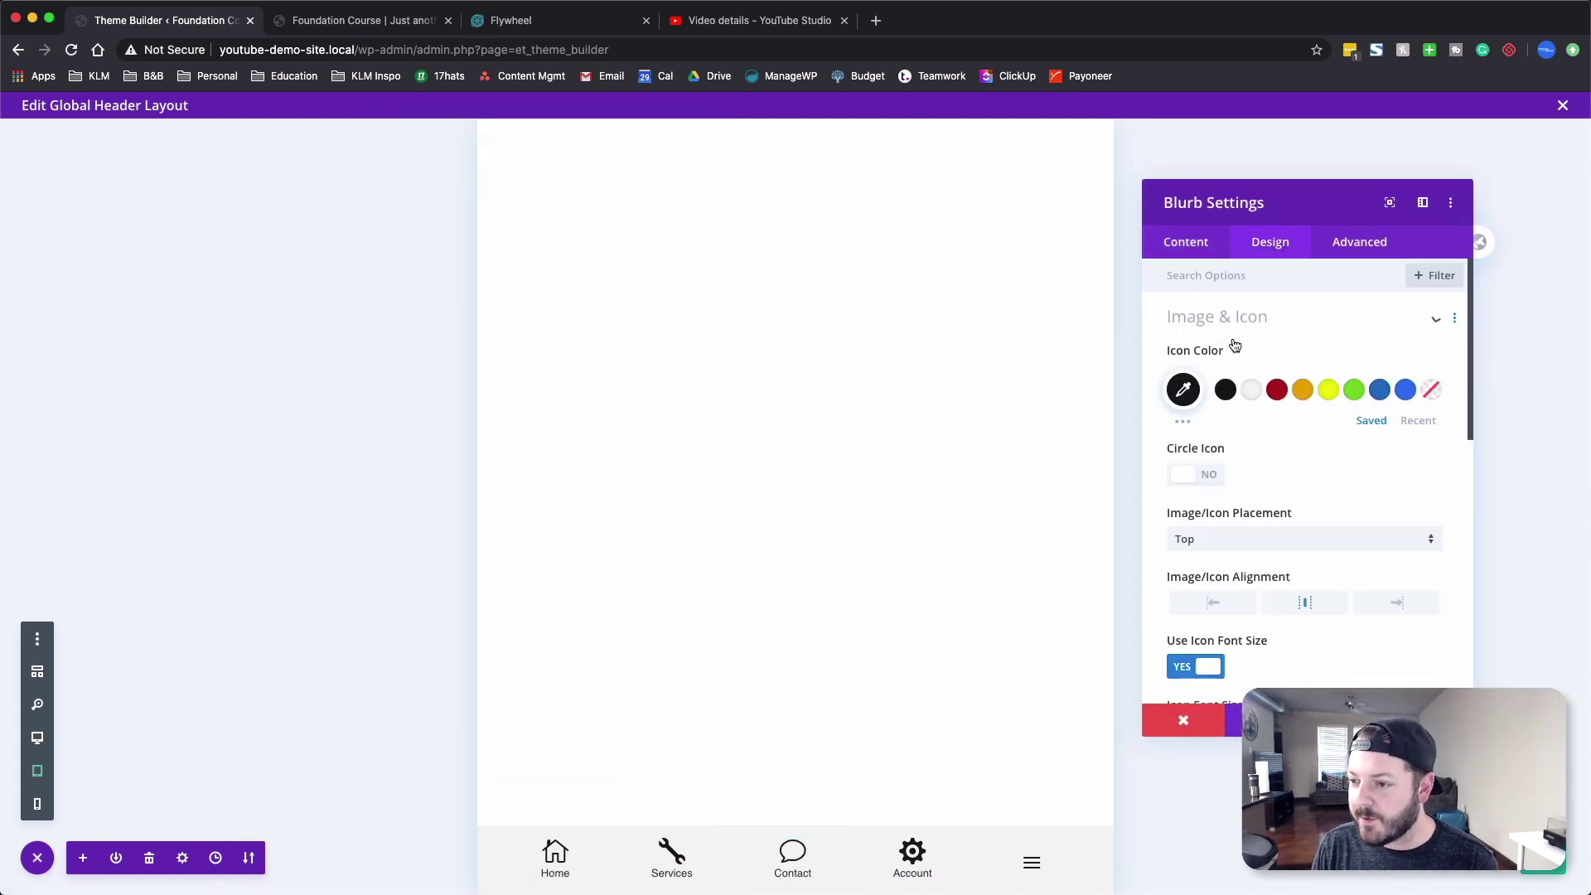
mouse_move(1263, 357)
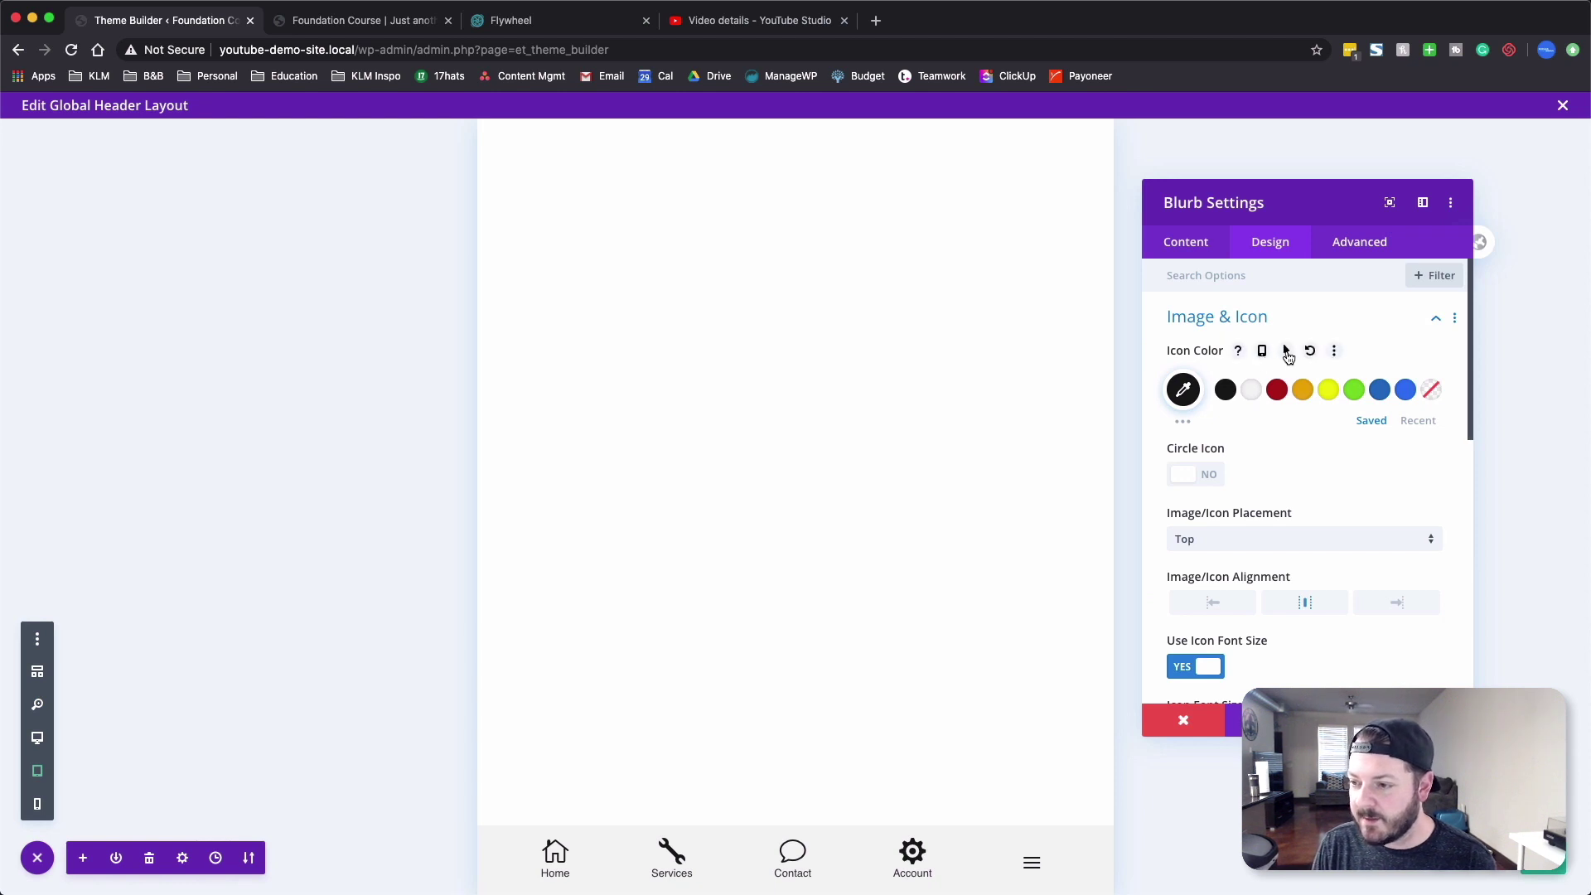
click(1287, 351)
click(1390, 395)
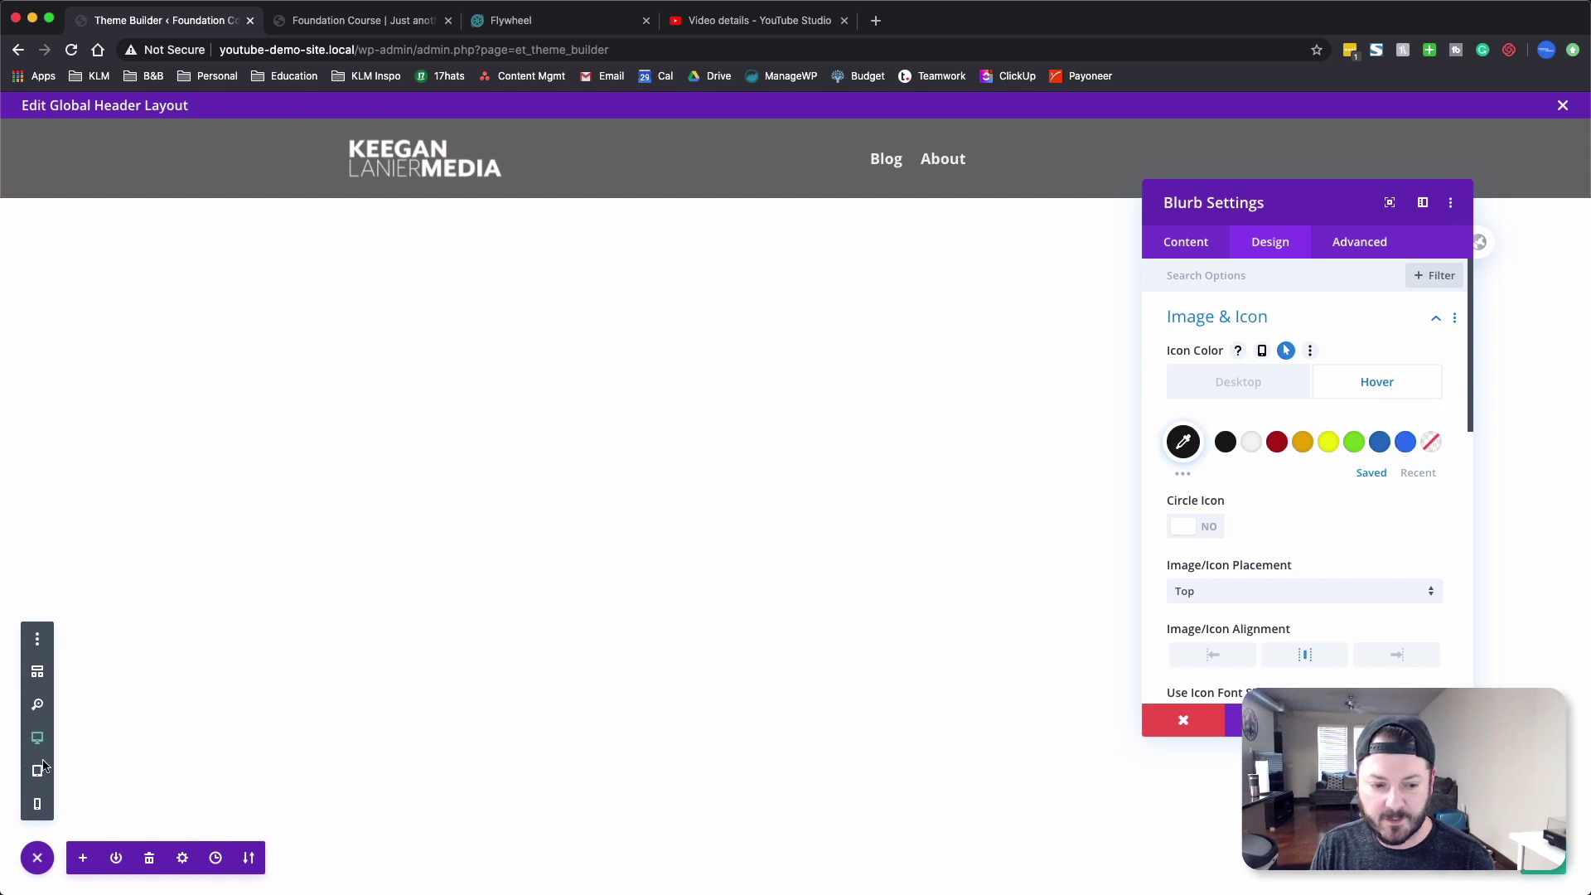
click(1408, 443)
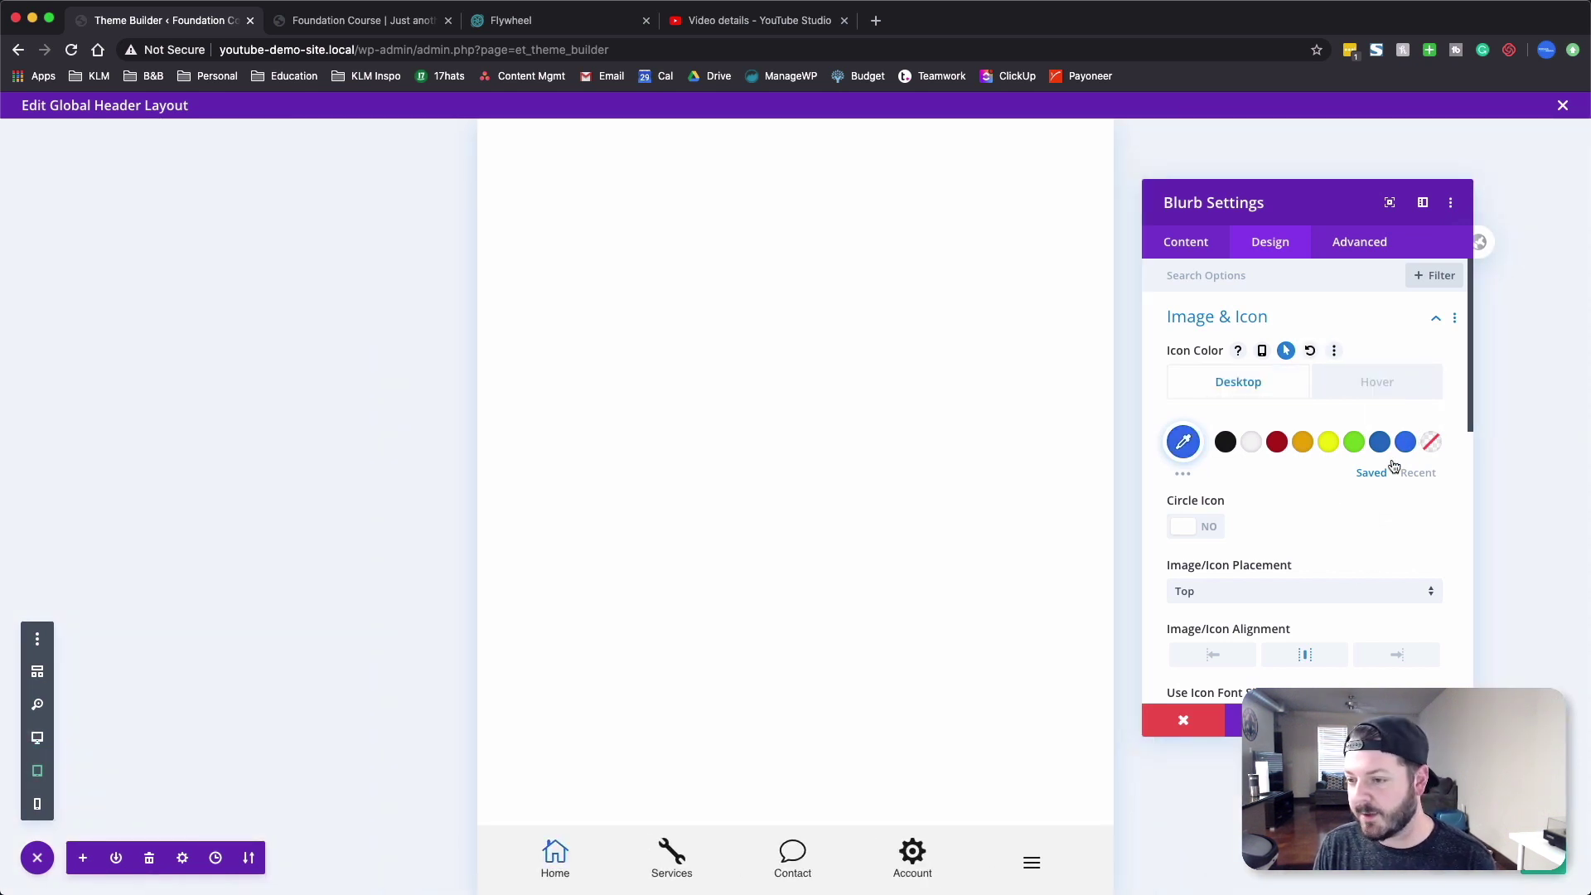
- In the Home blurb's Title Text design settings, enable hover options for Title Text Color and set the color to bright blue
click(1218, 319)
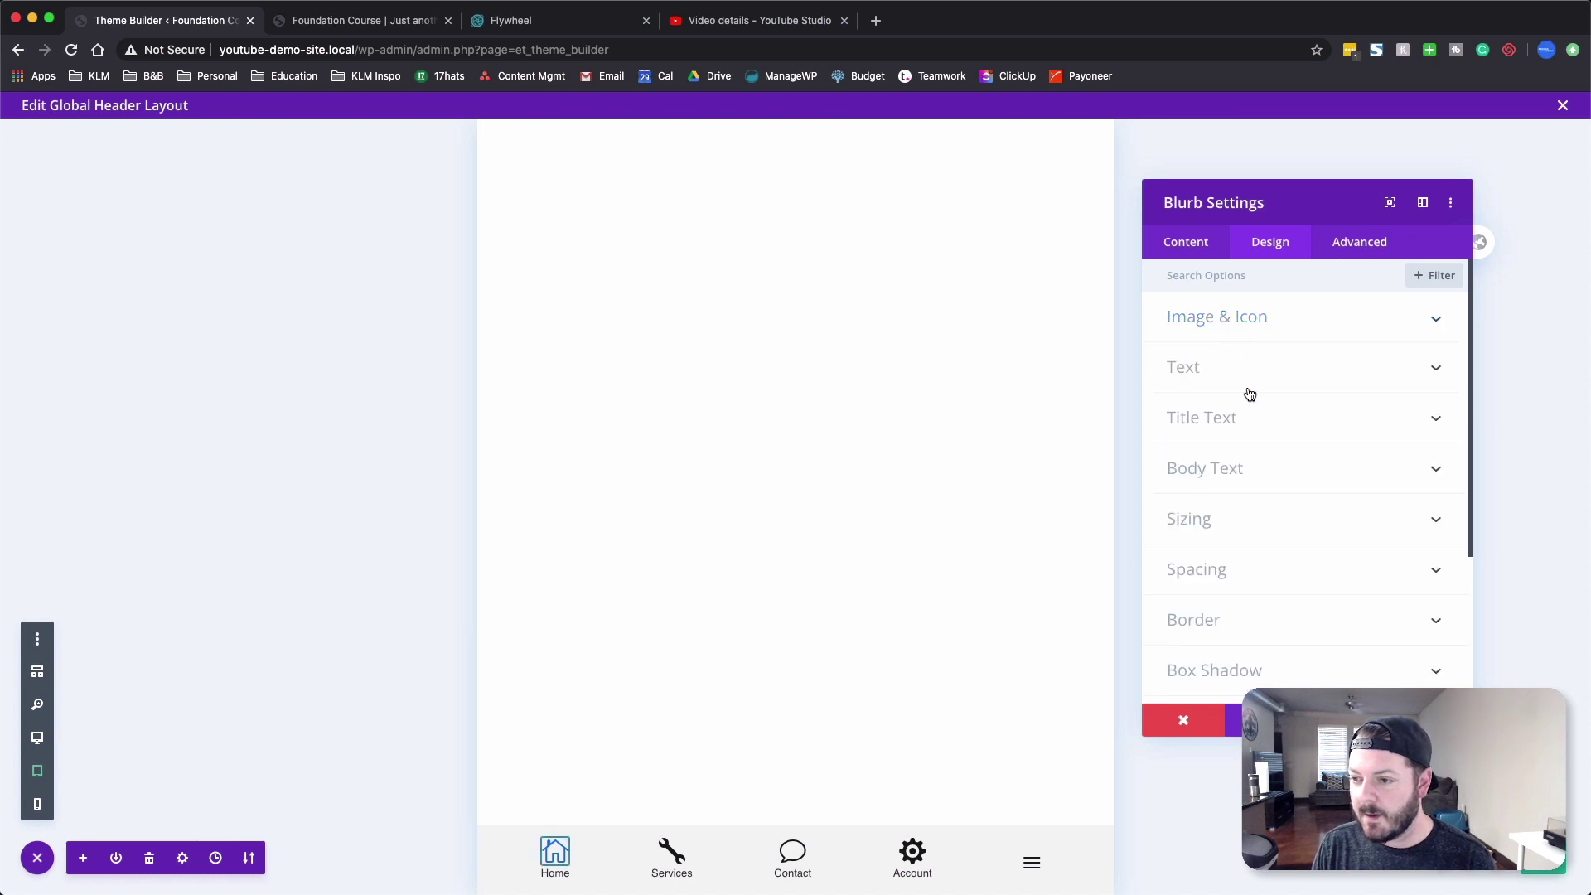
click(1216, 423)
scroll(1248, 487, down, 5)
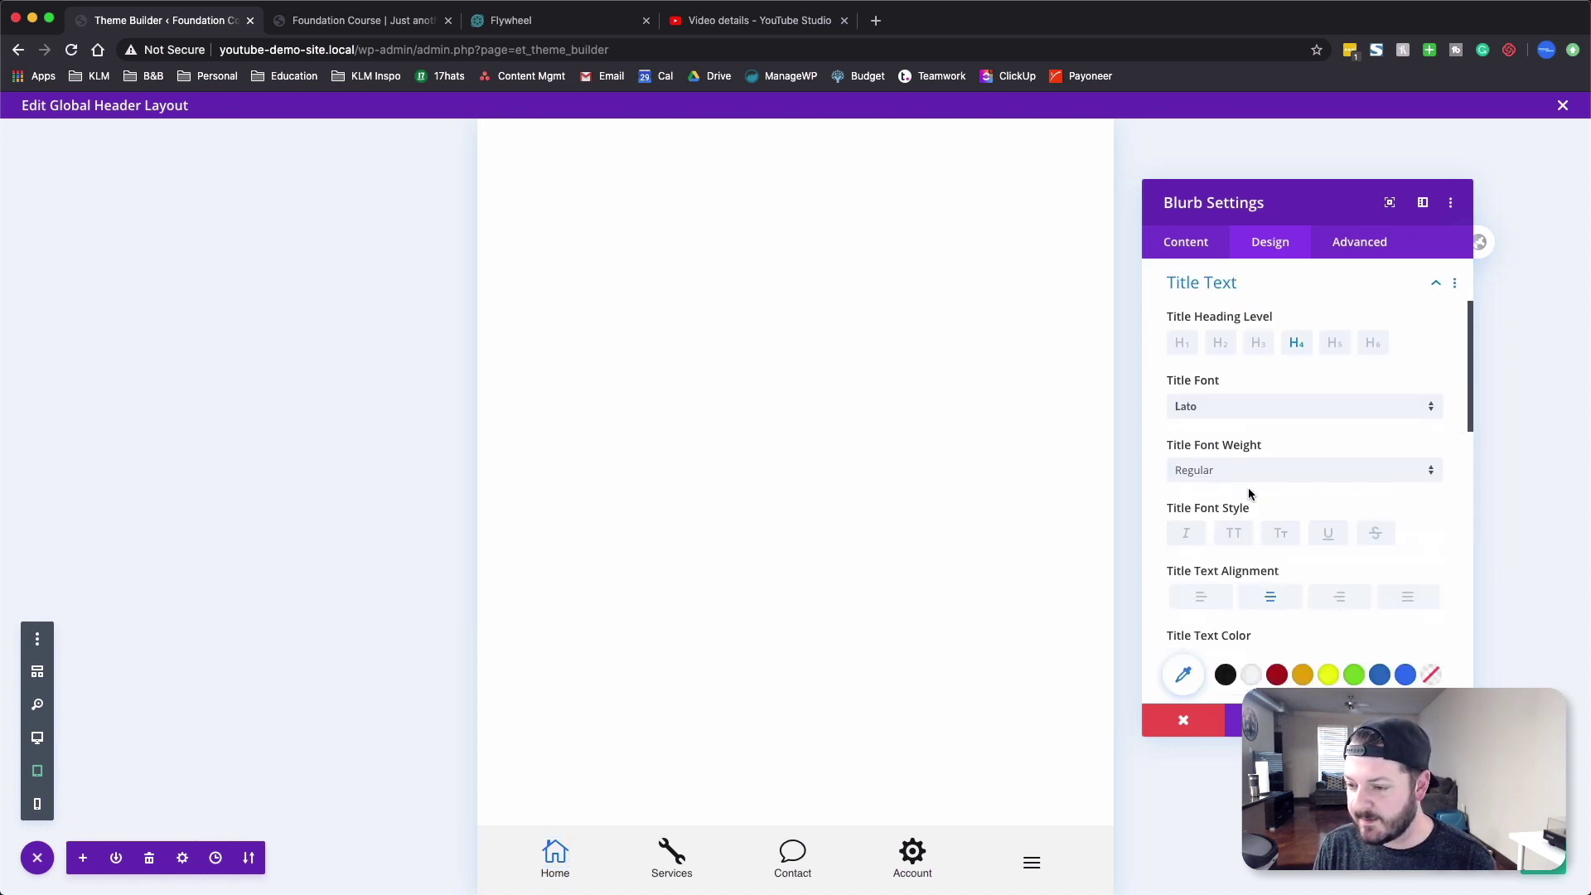
click(1314, 500)
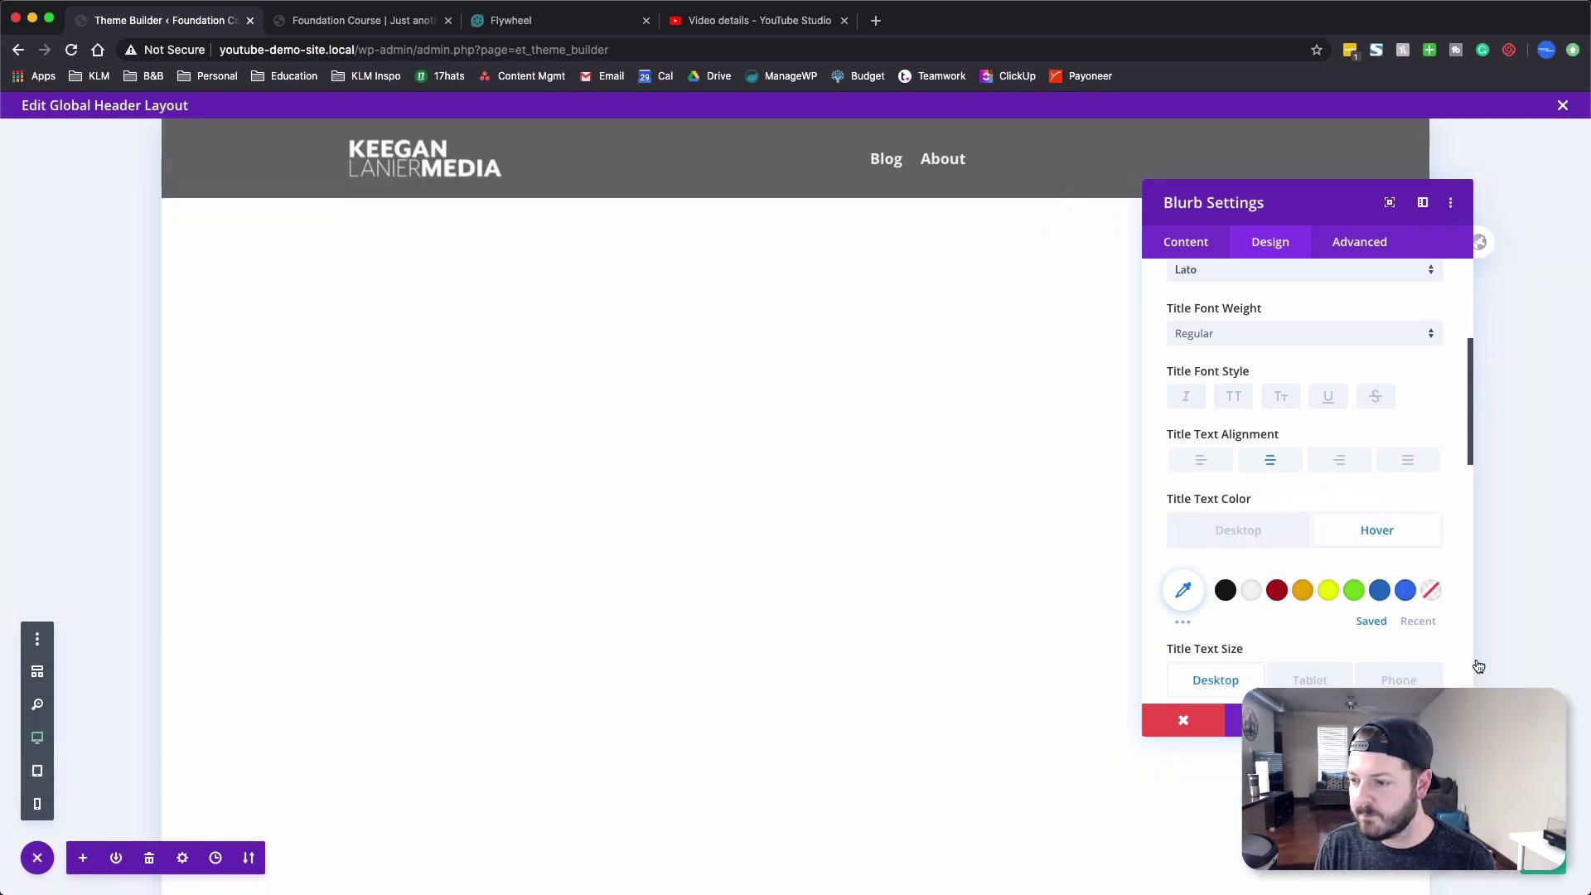
click(1403, 597)
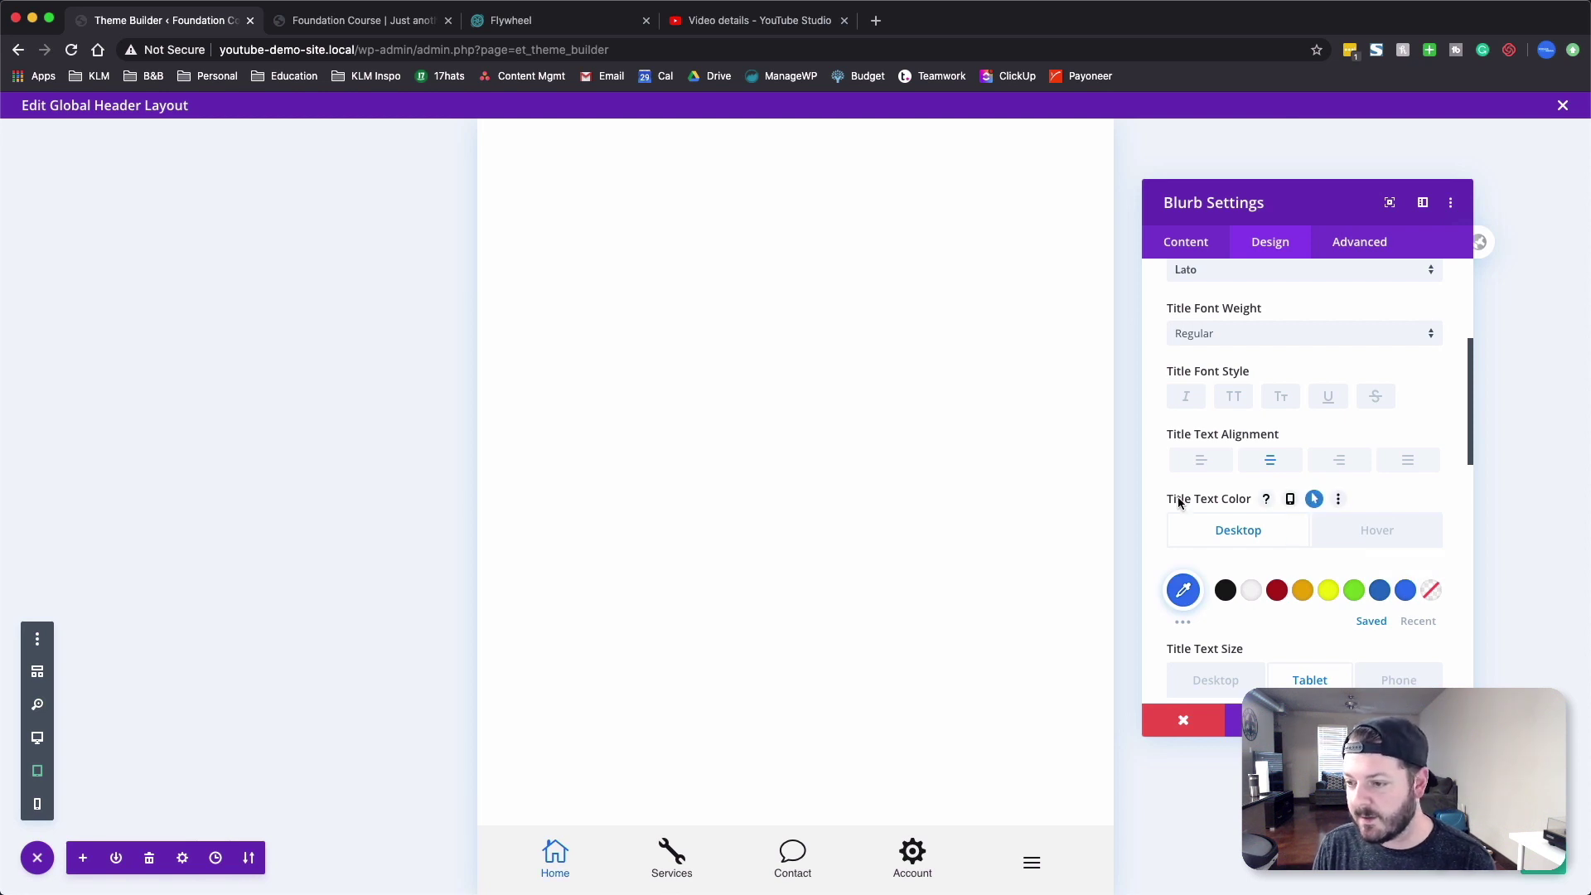
- Extend the Home blurb's Title Text styles to all blurbs throughout this page
scroll(1179, 501, up, 4)
right_click(1206, 429)
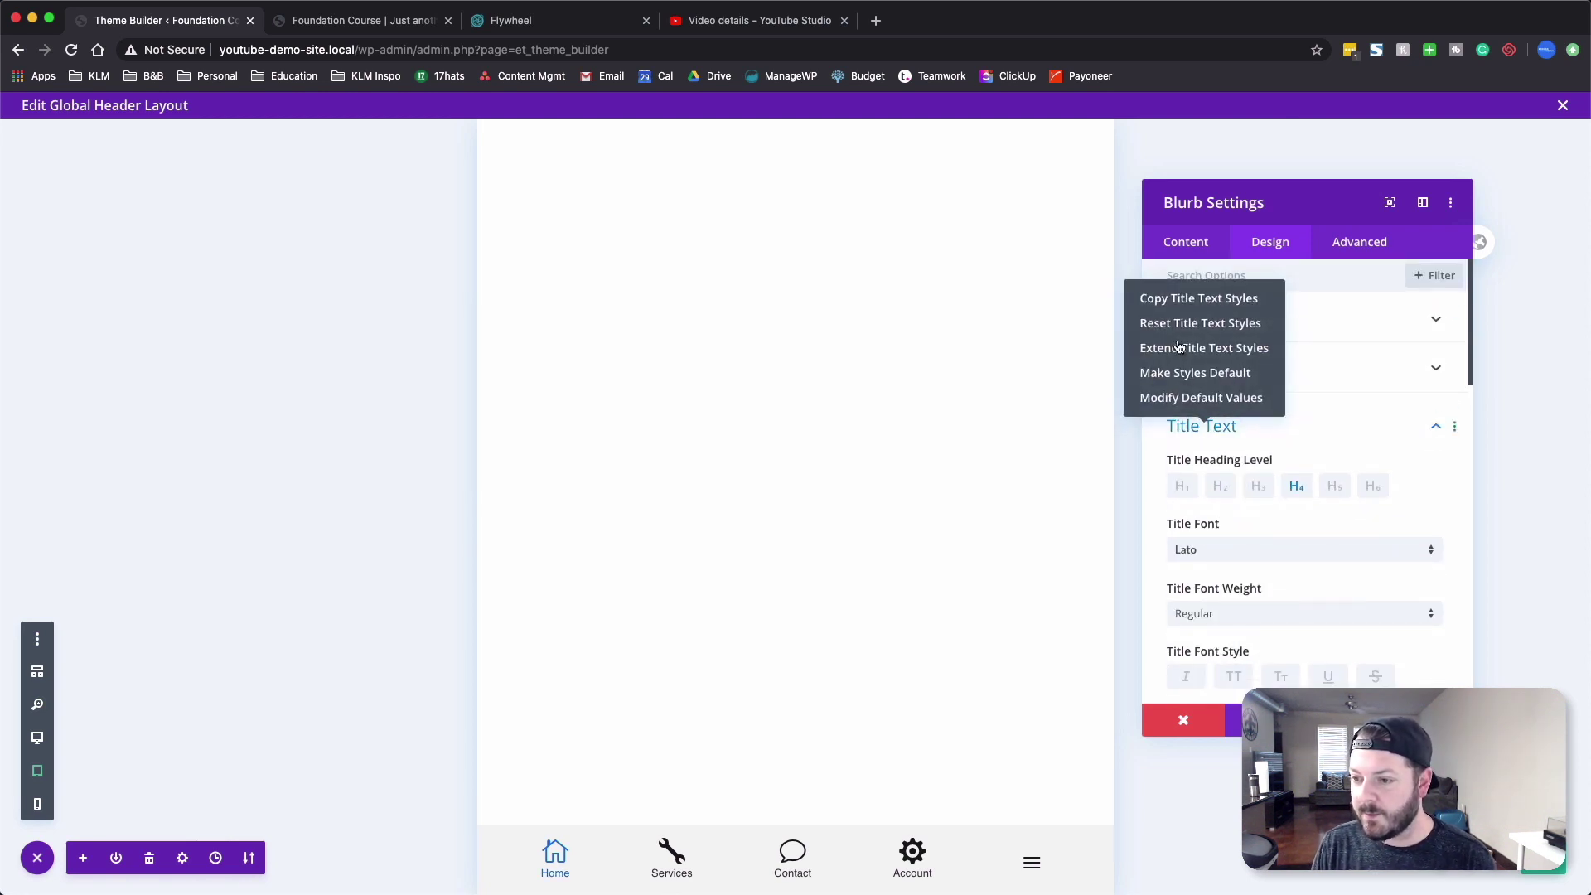
click(1190, 348)
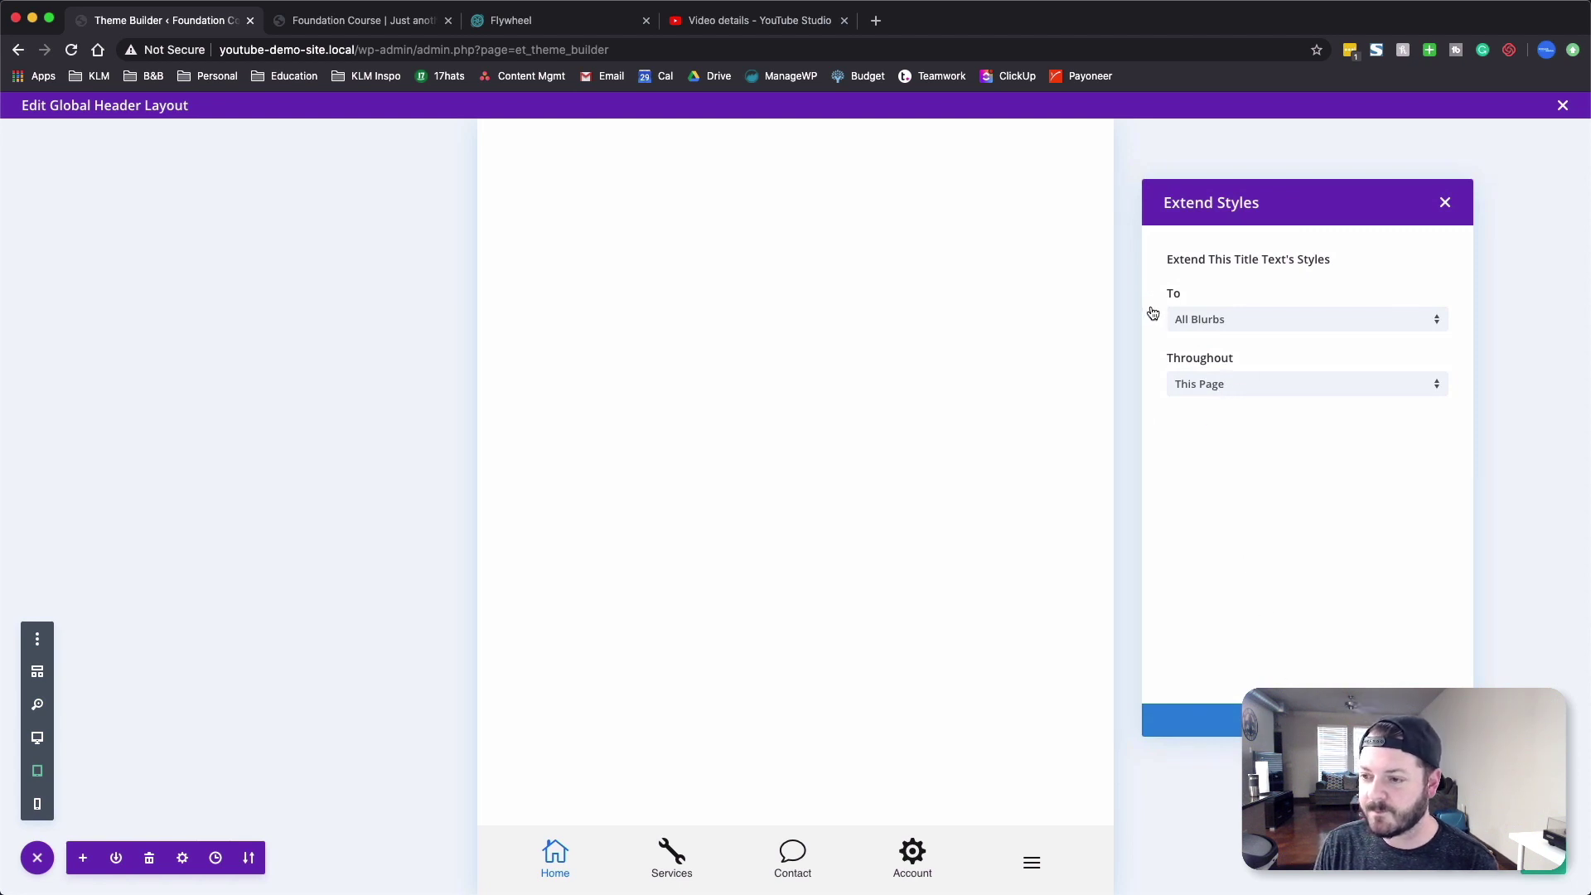
click(1219, 286)
- Extend the Home blurb's Image & Icon styles to all blurbs throughout this page and save the blurb settings
scroll(1243, 316, up, 3)
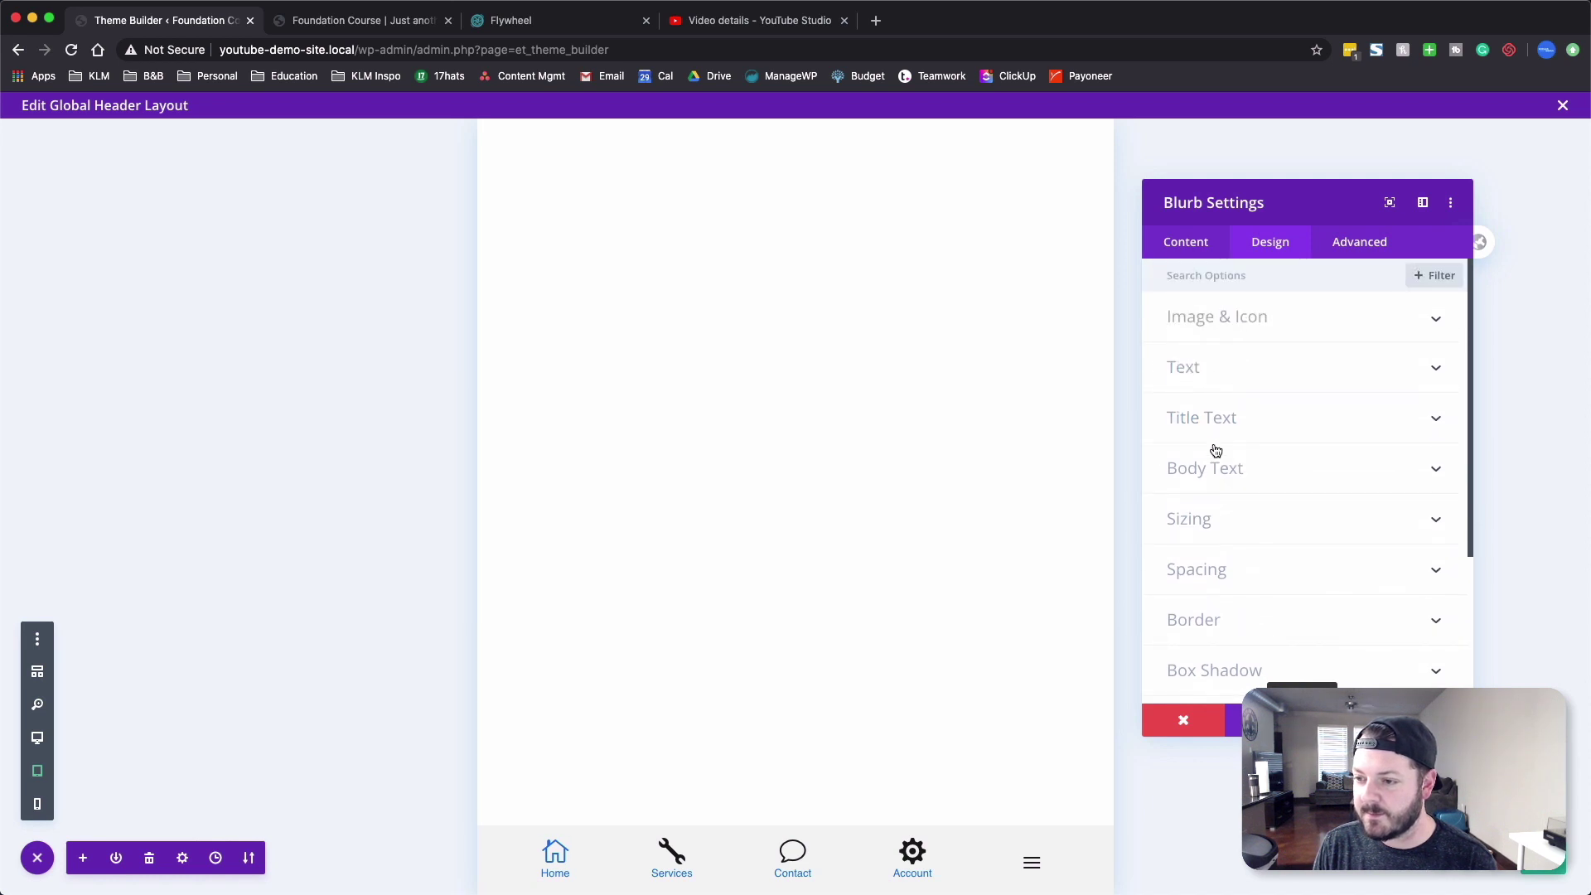
click(1229, 320)
right_click(1217, 321)
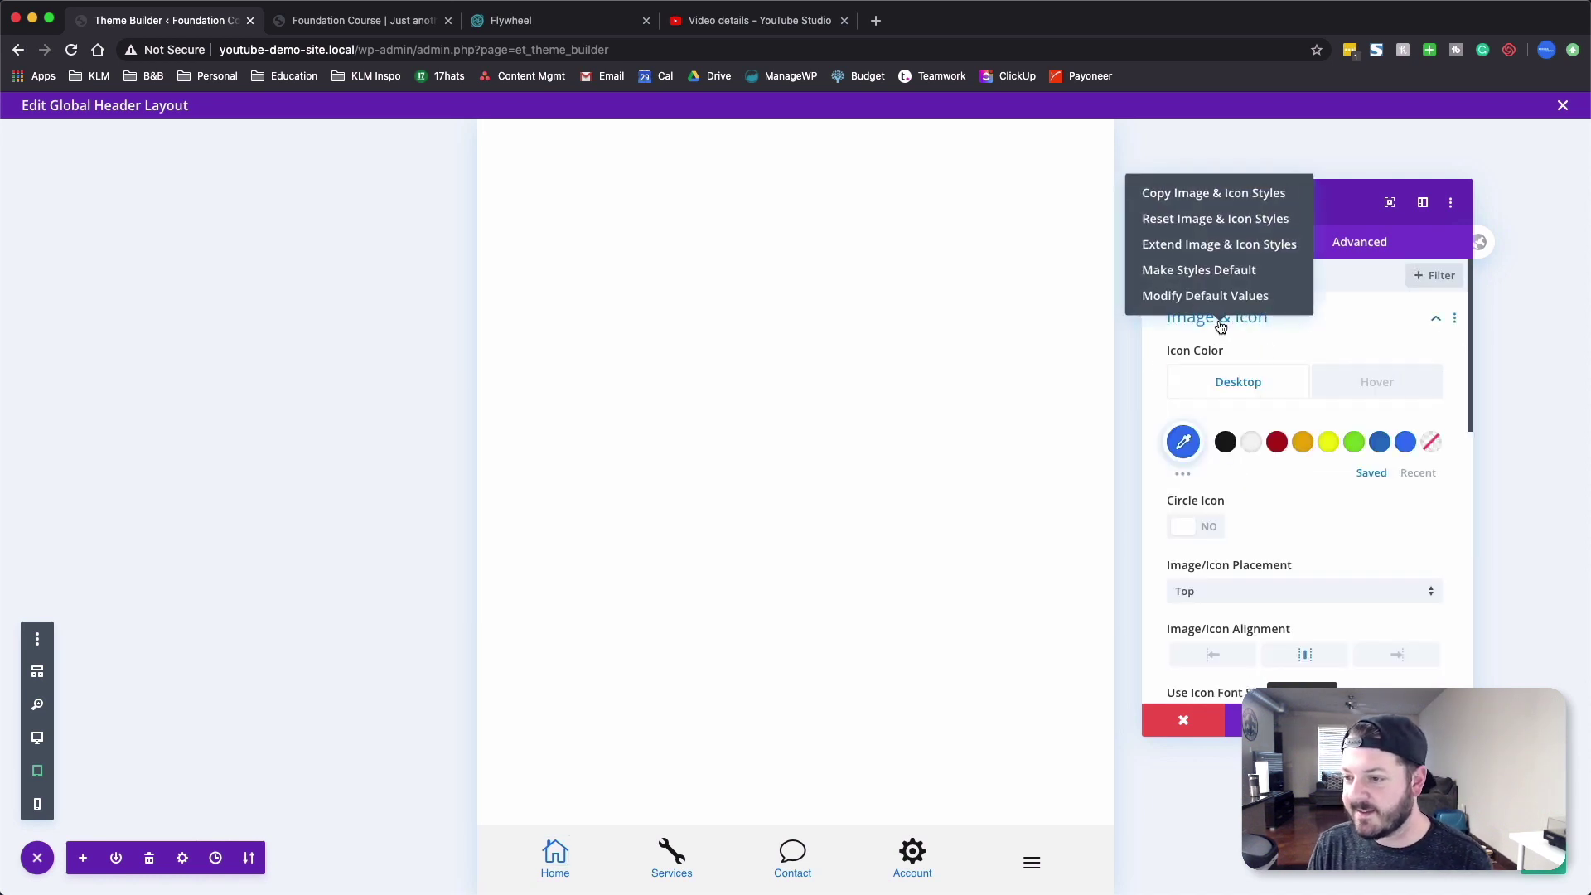
click(1219, 245)
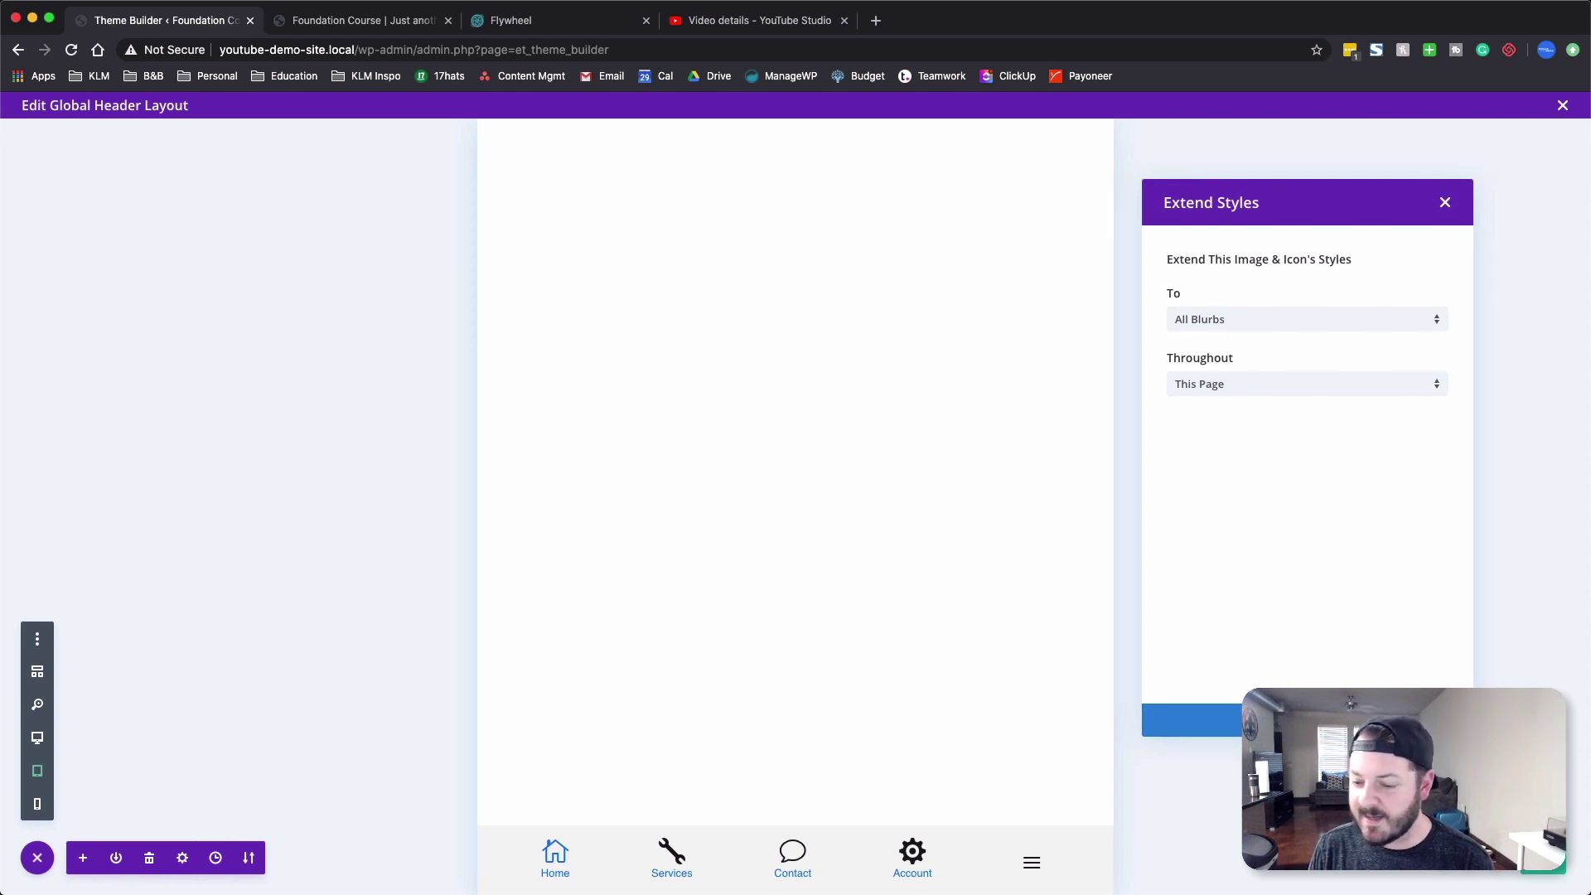
click(1308, 720)
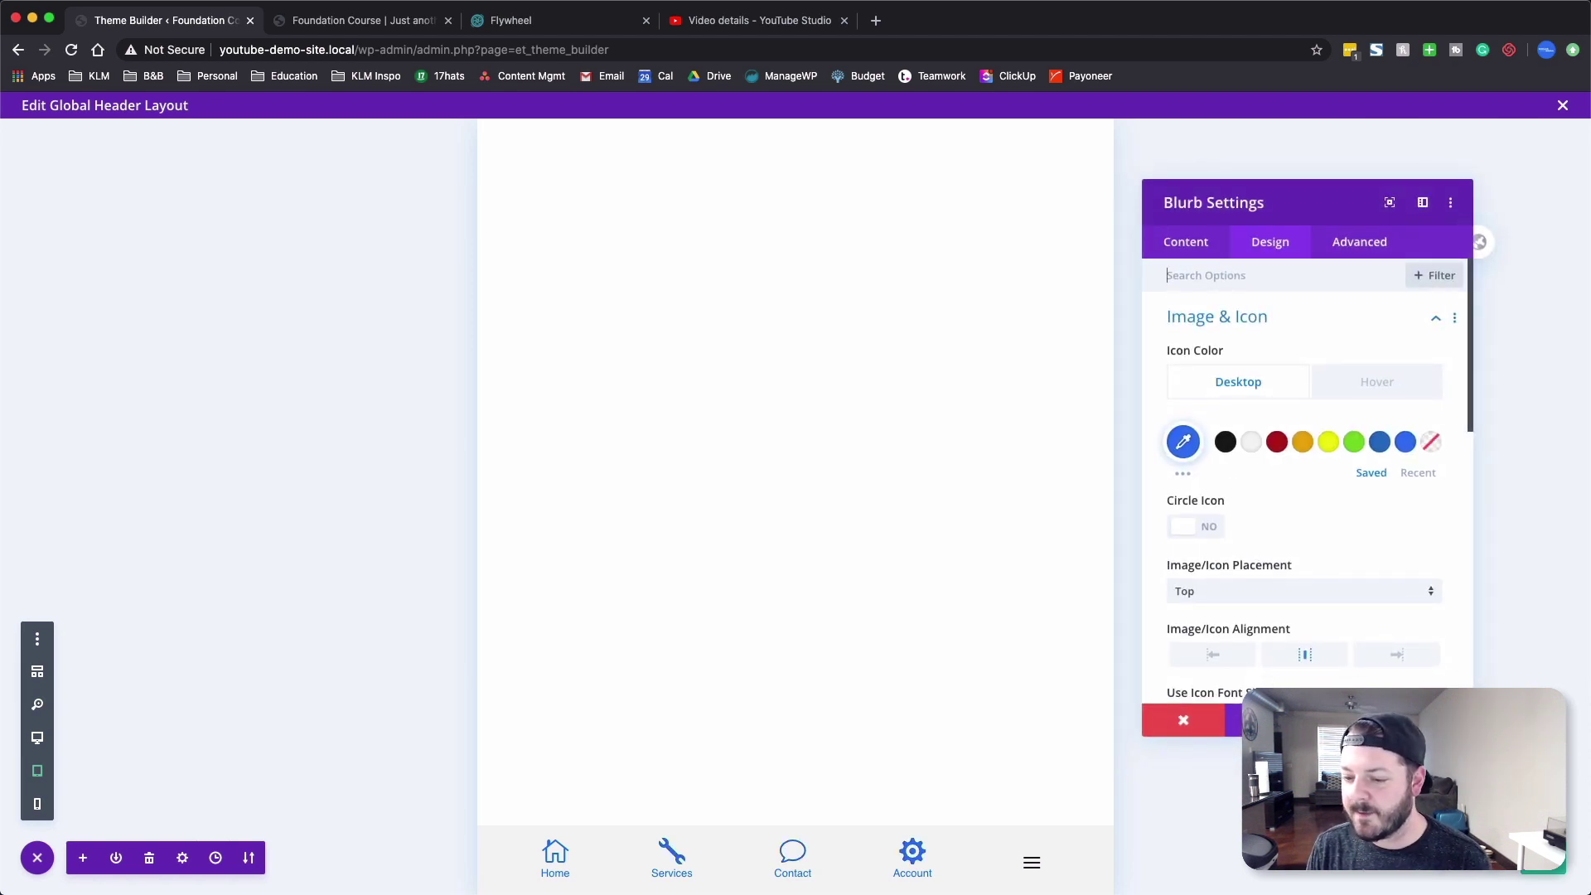
click(1432, 720)
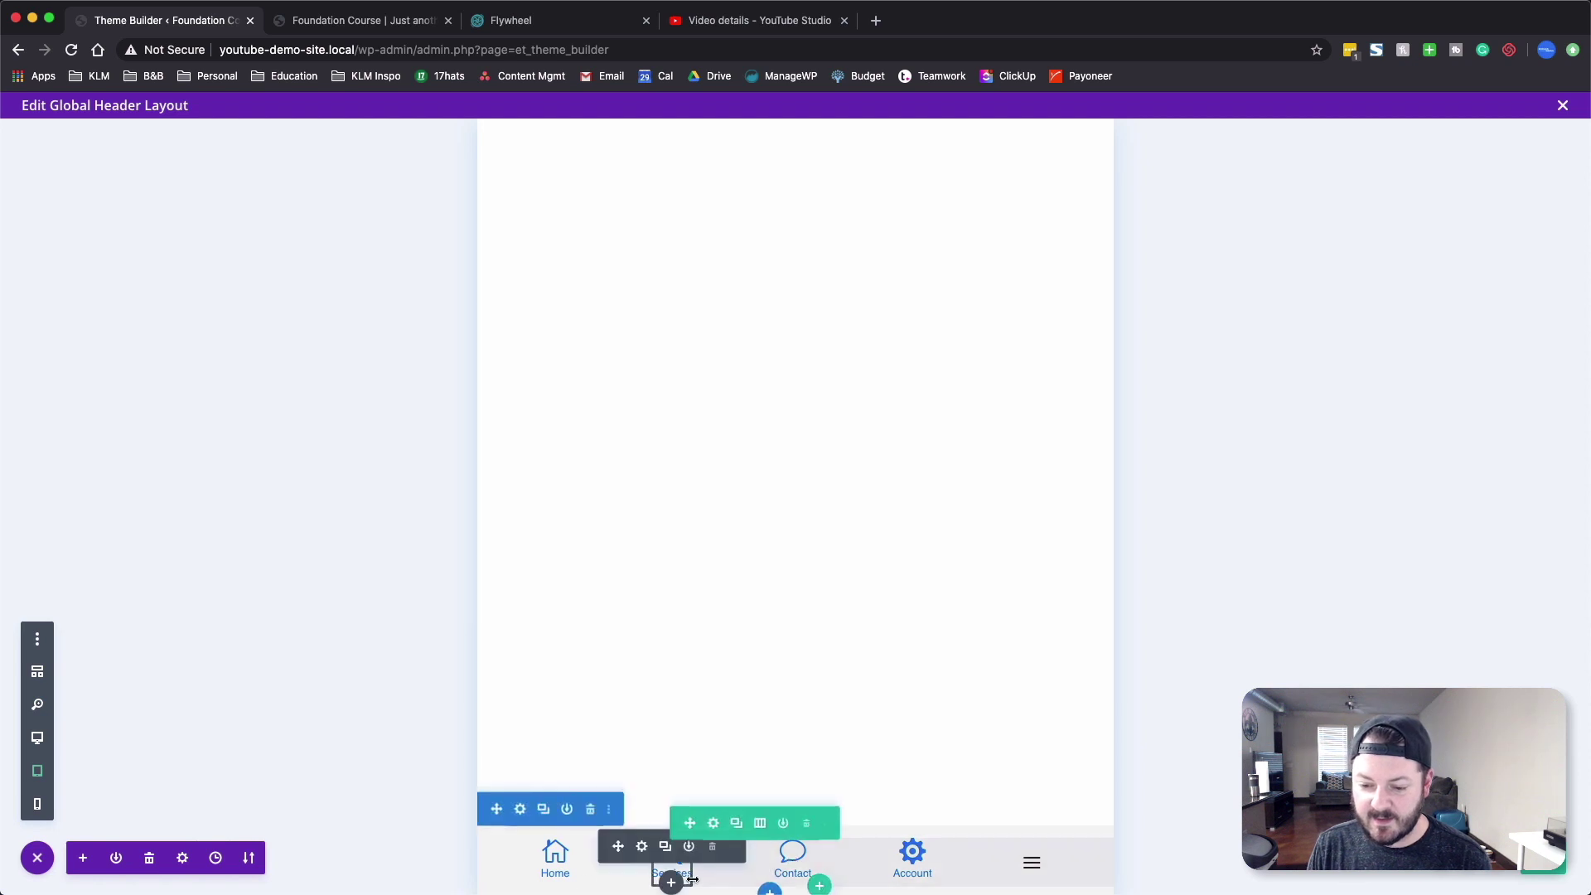
click(527, 850)
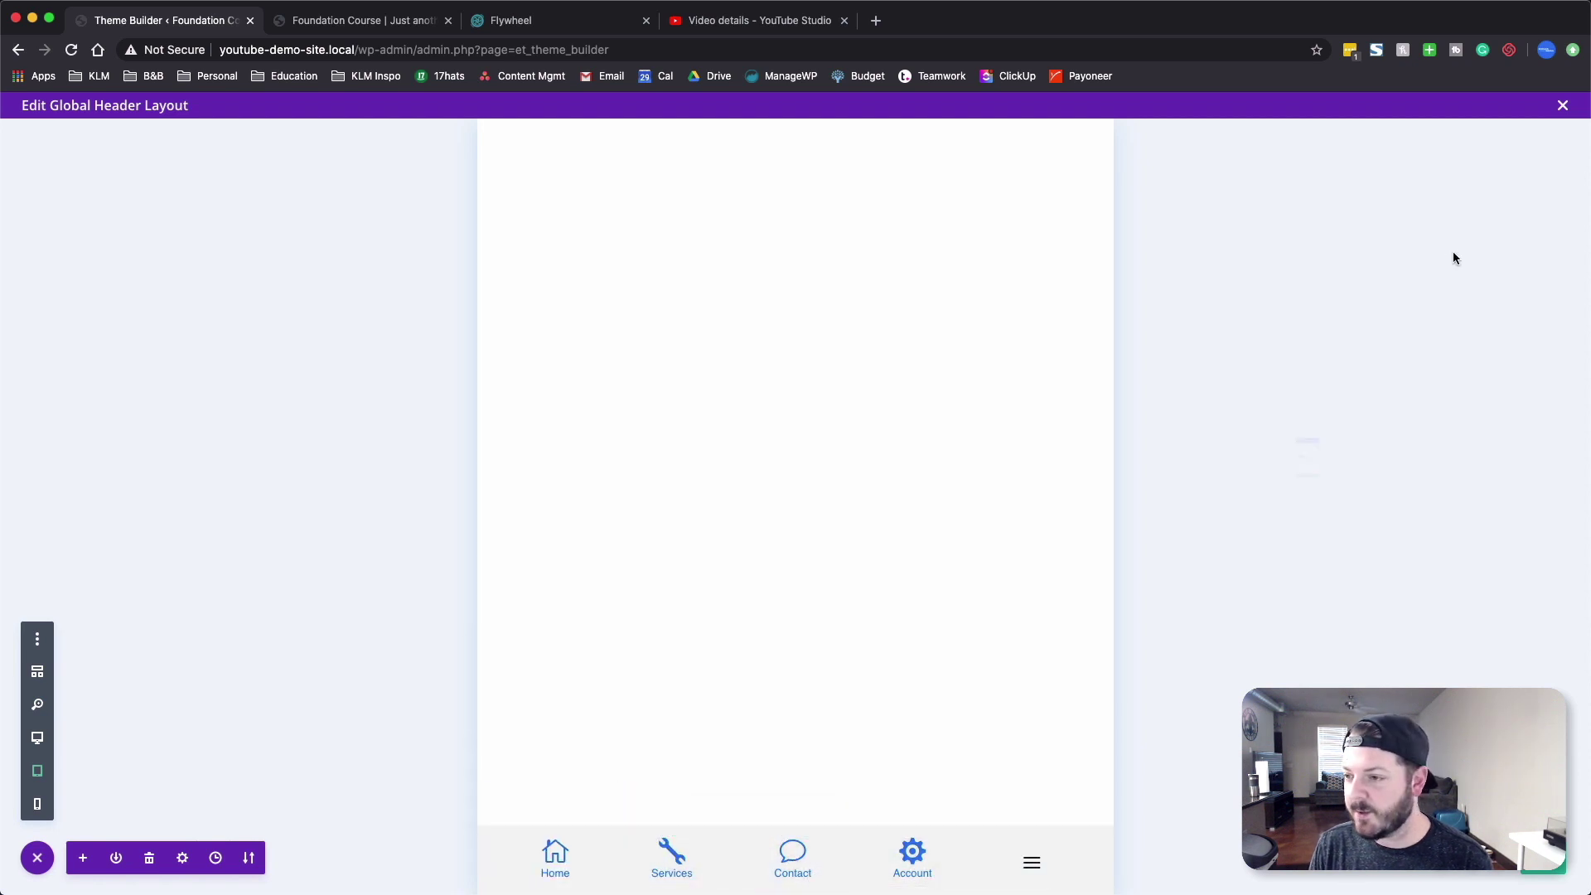
click(1270, 245)
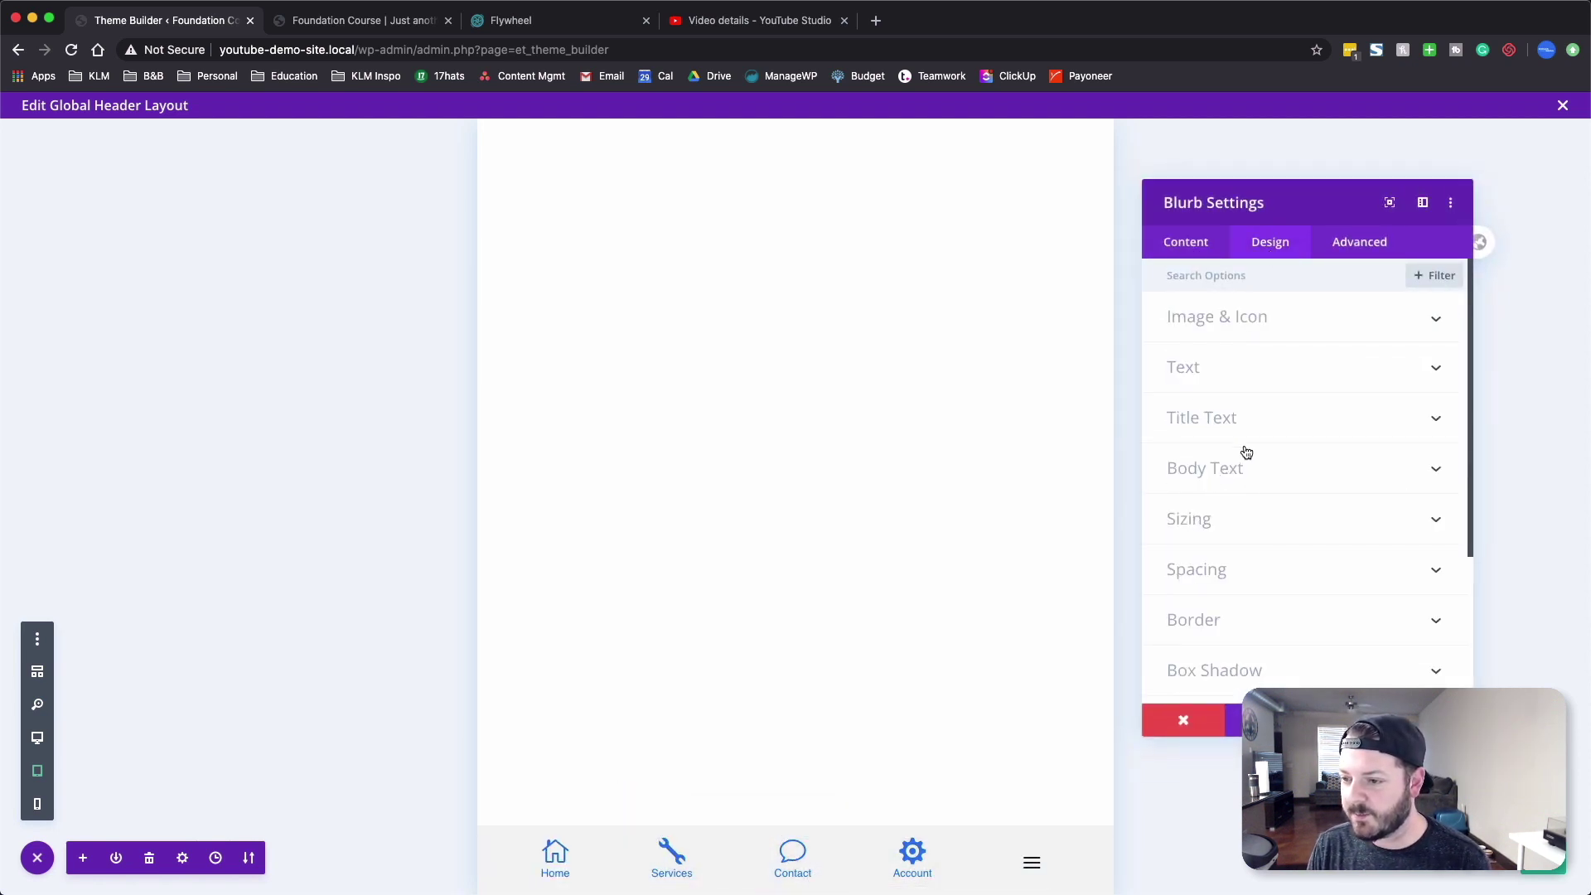
click(1208, 318)
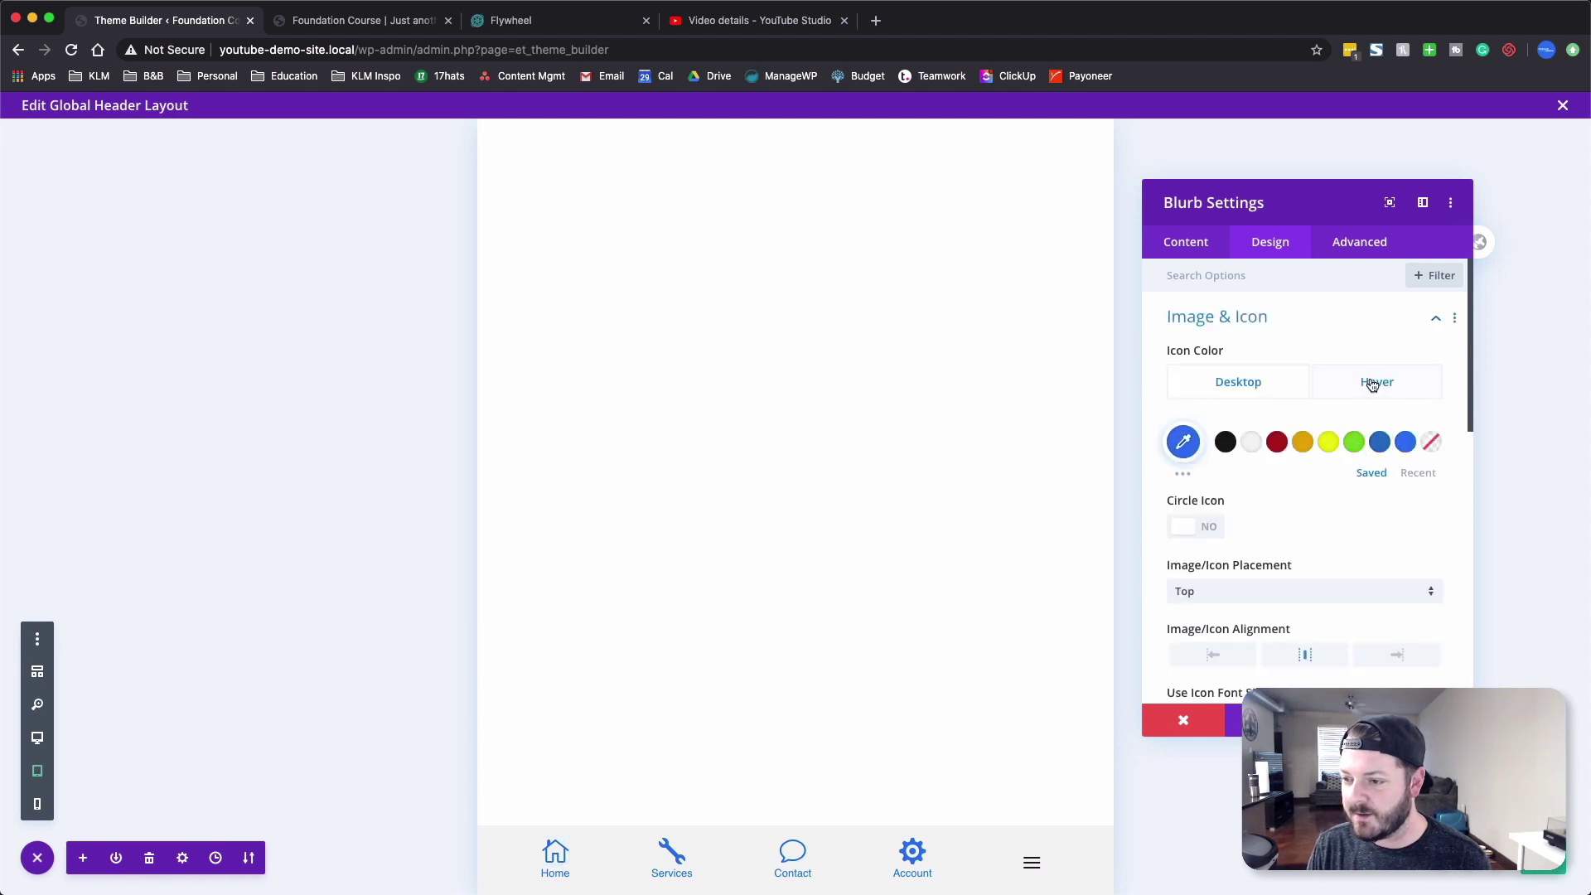
click(1319, 384)
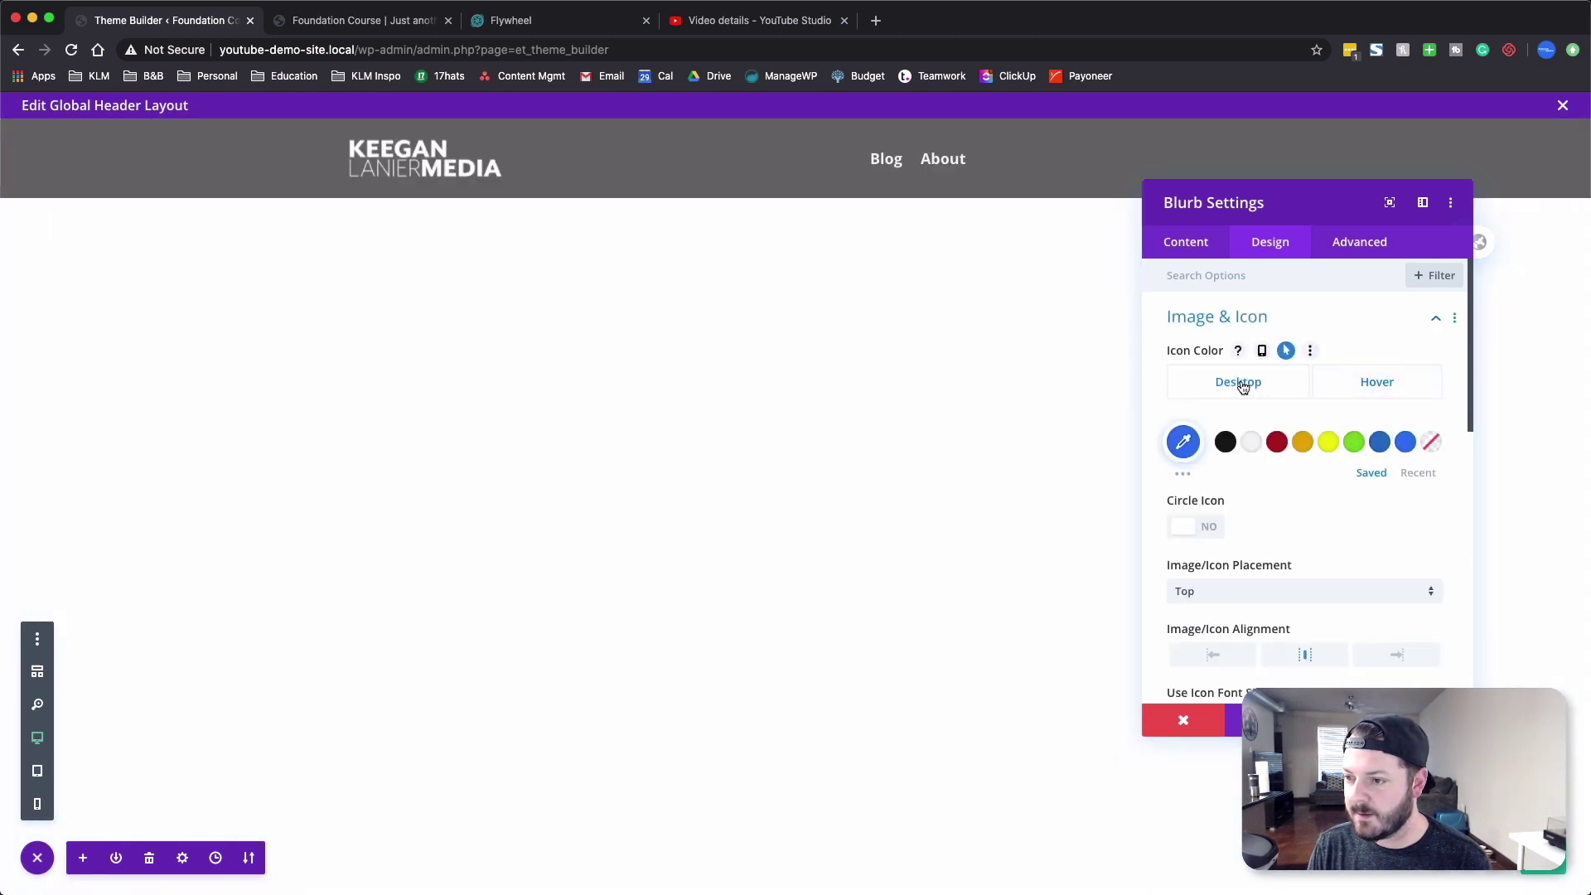
click(37, 770)
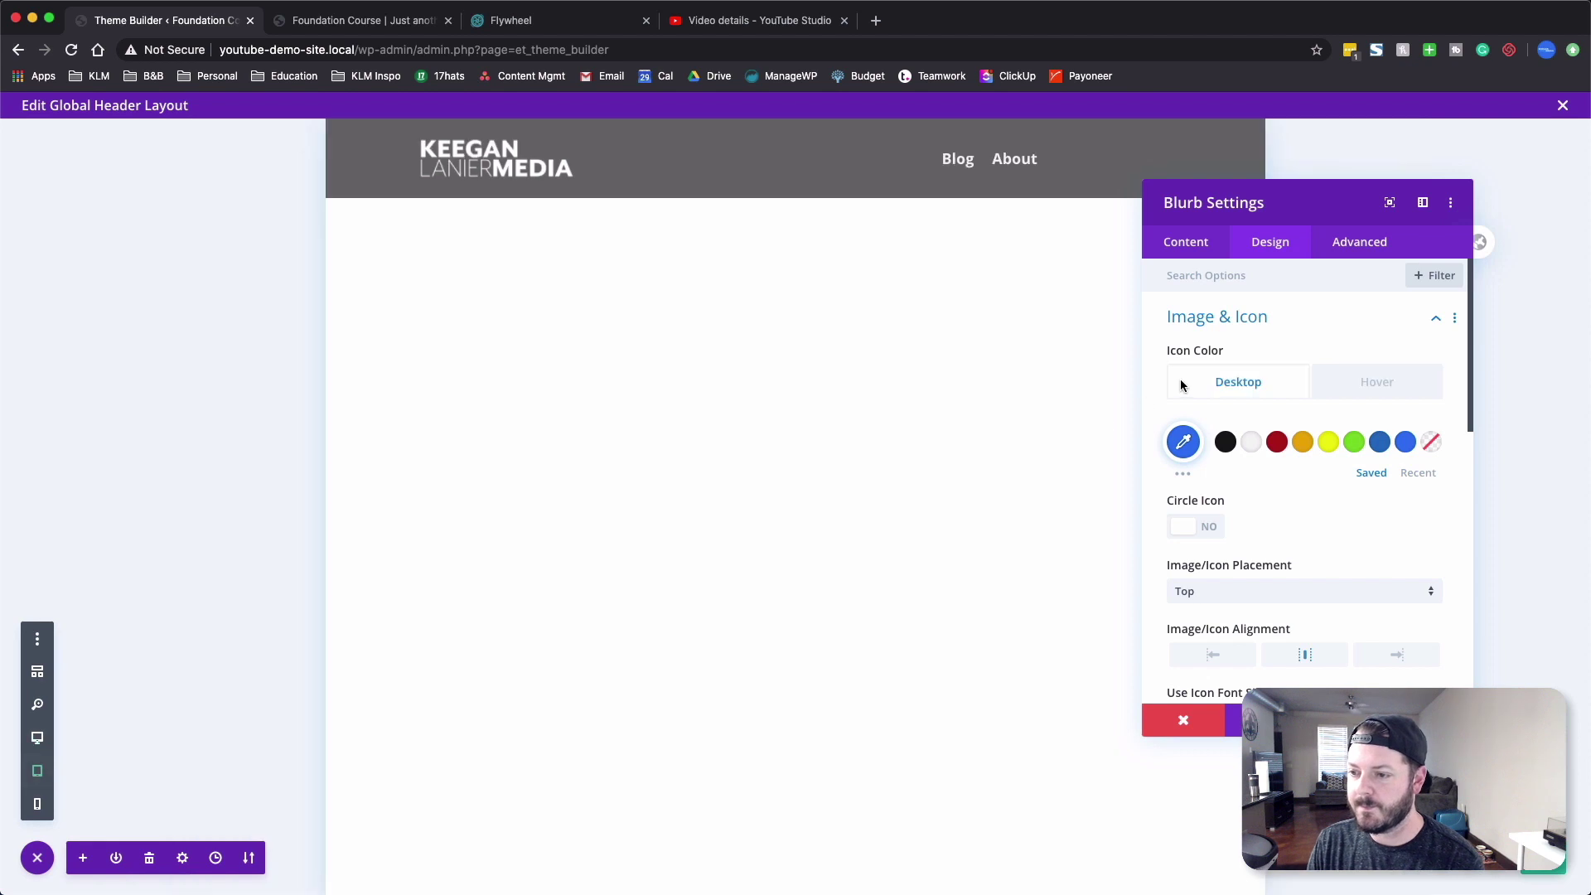
click(1226, 444)
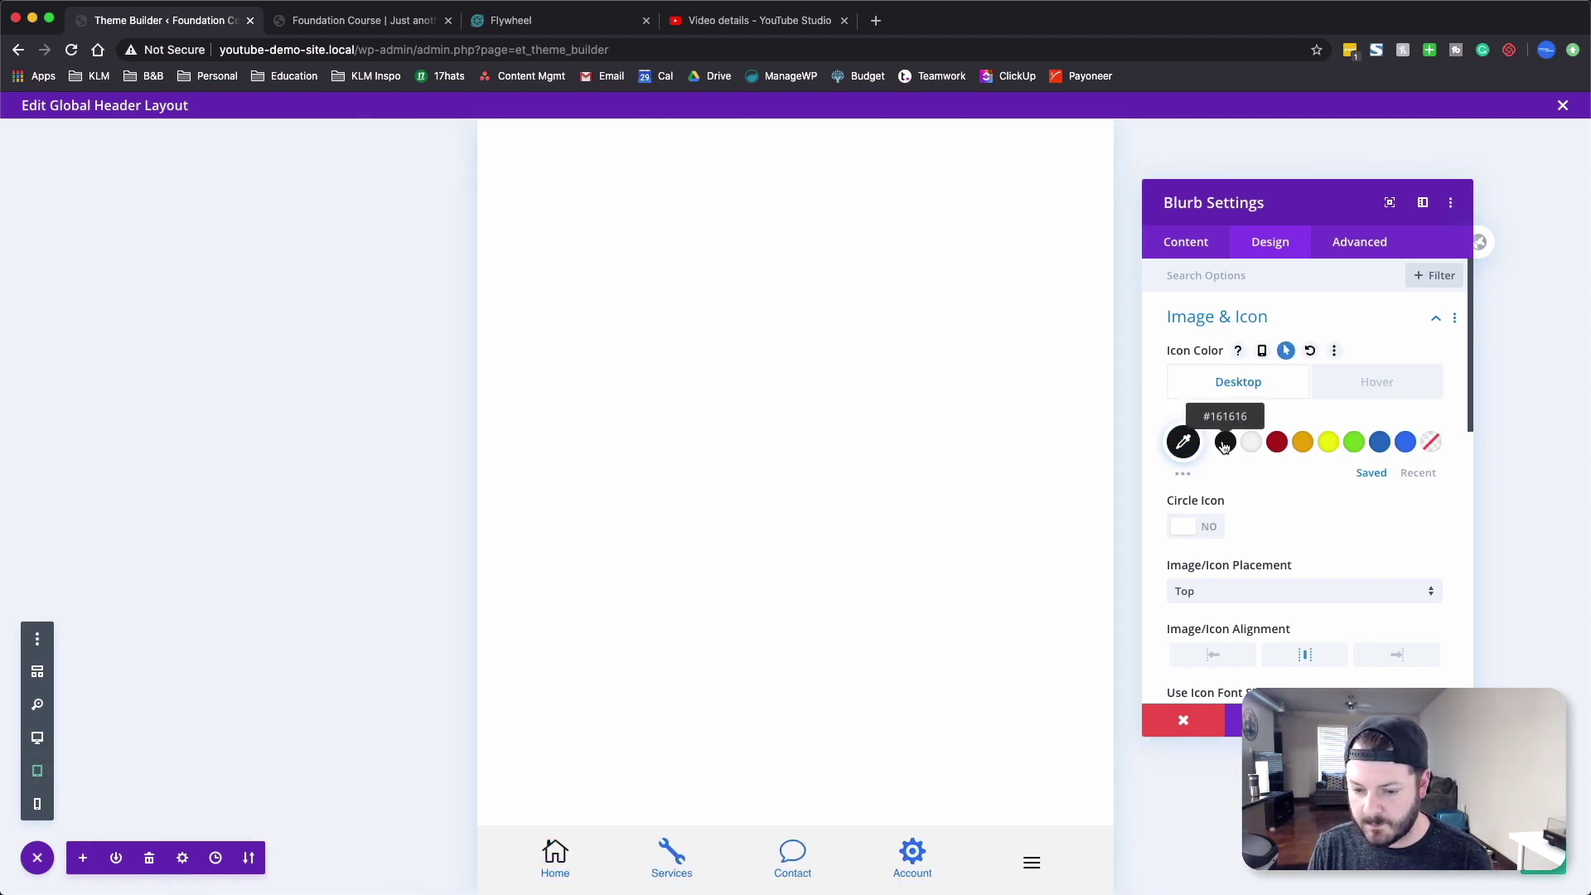
right_click(1213, 322)
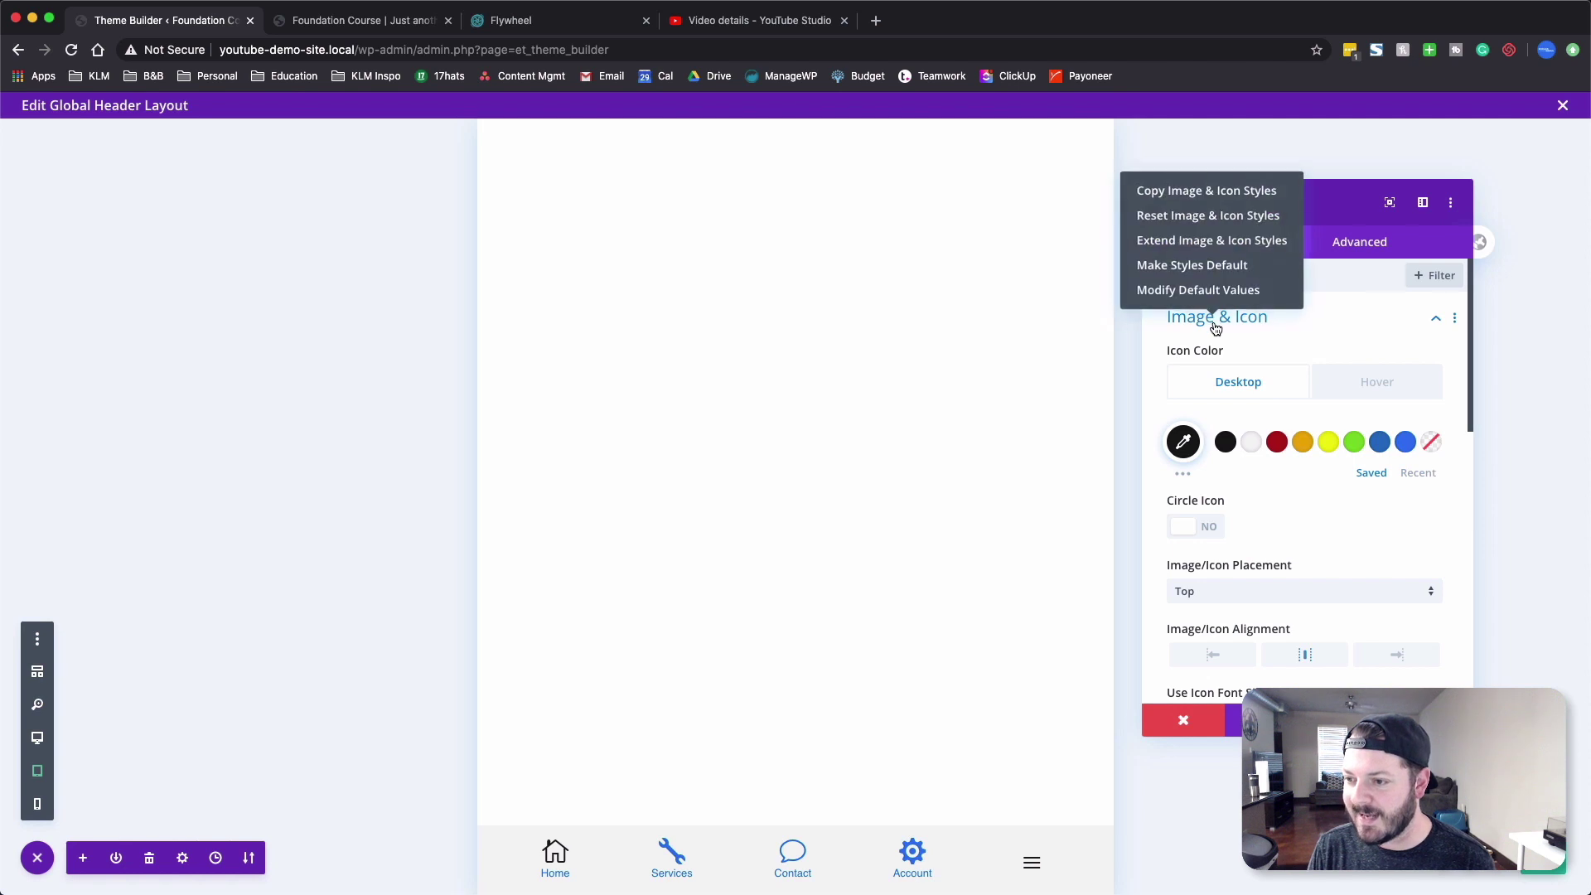
click(1200, 221)
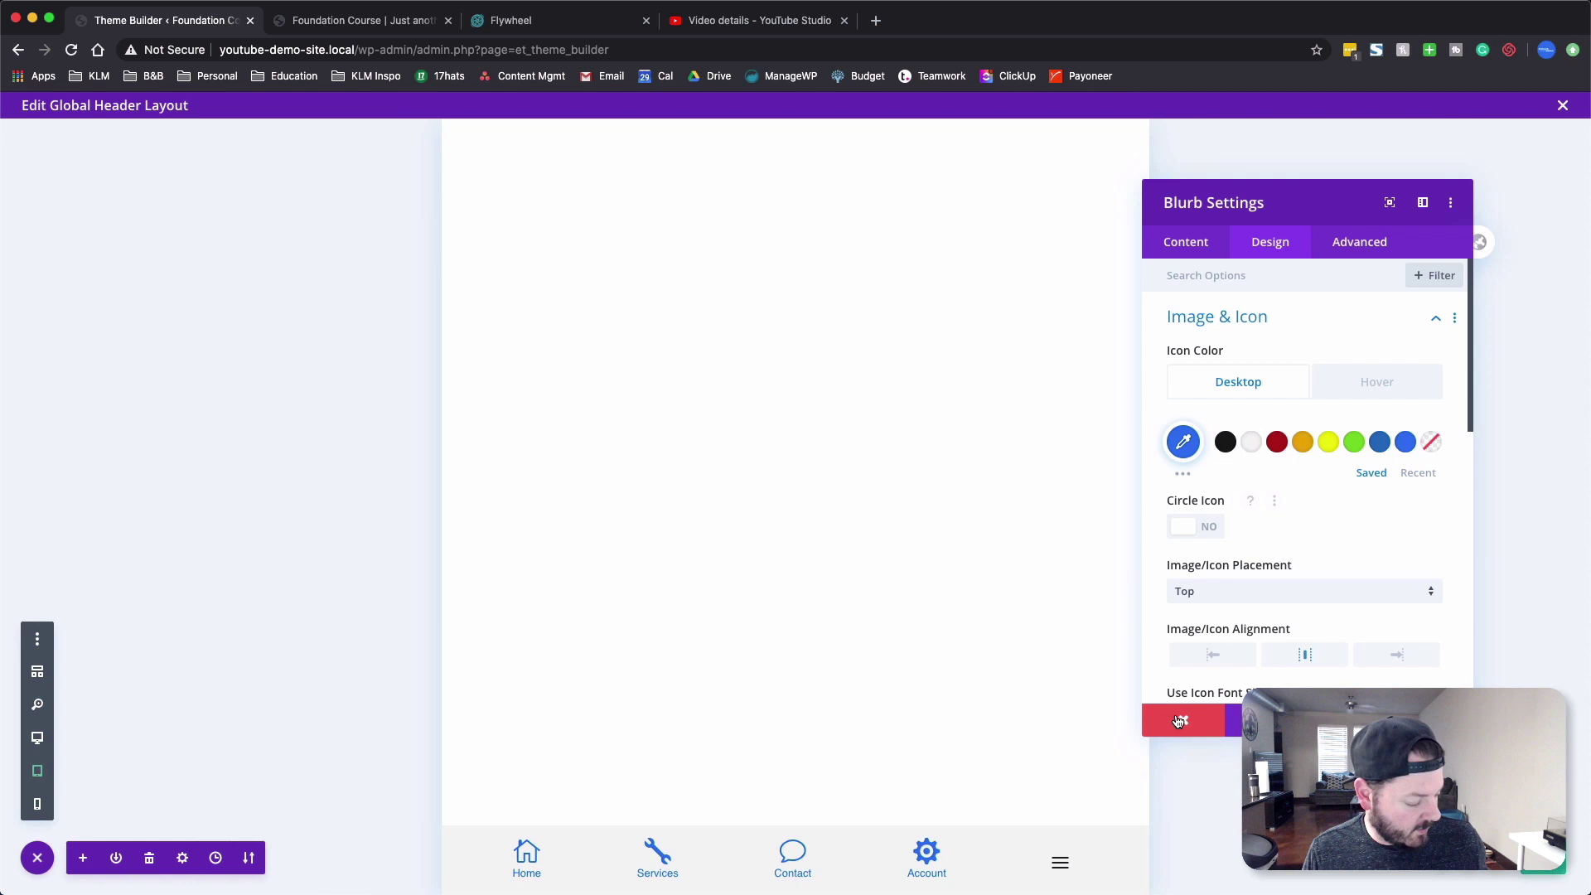
click(1180, 721)
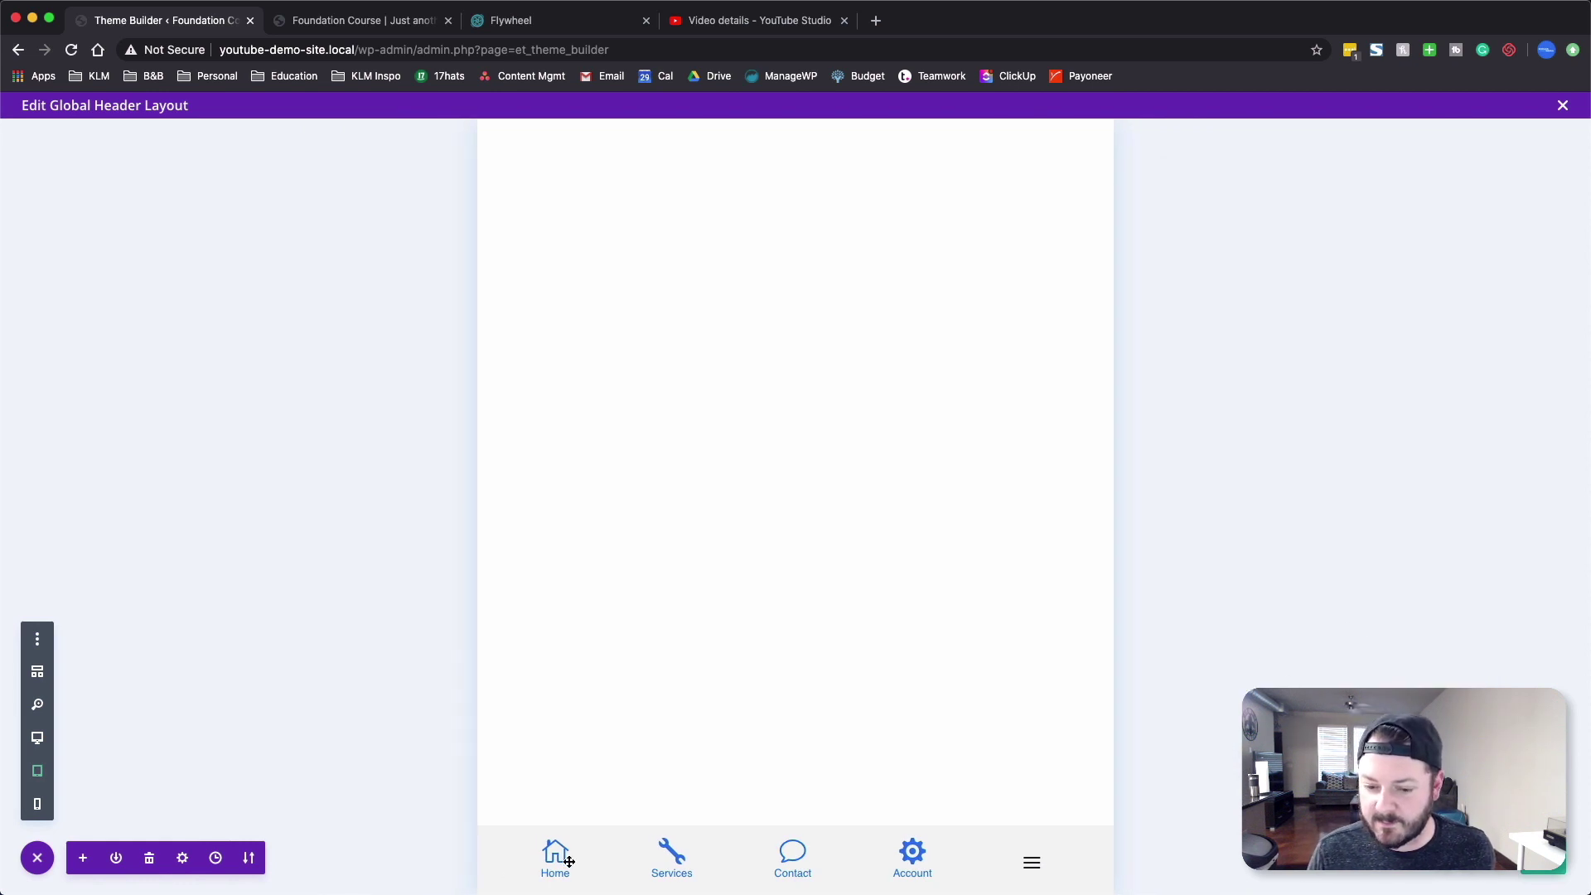
- Set the Home blurb's desktop icon color to #161616 and extend its Image & Icon styles to all blurbs on this page
click(525, 846)
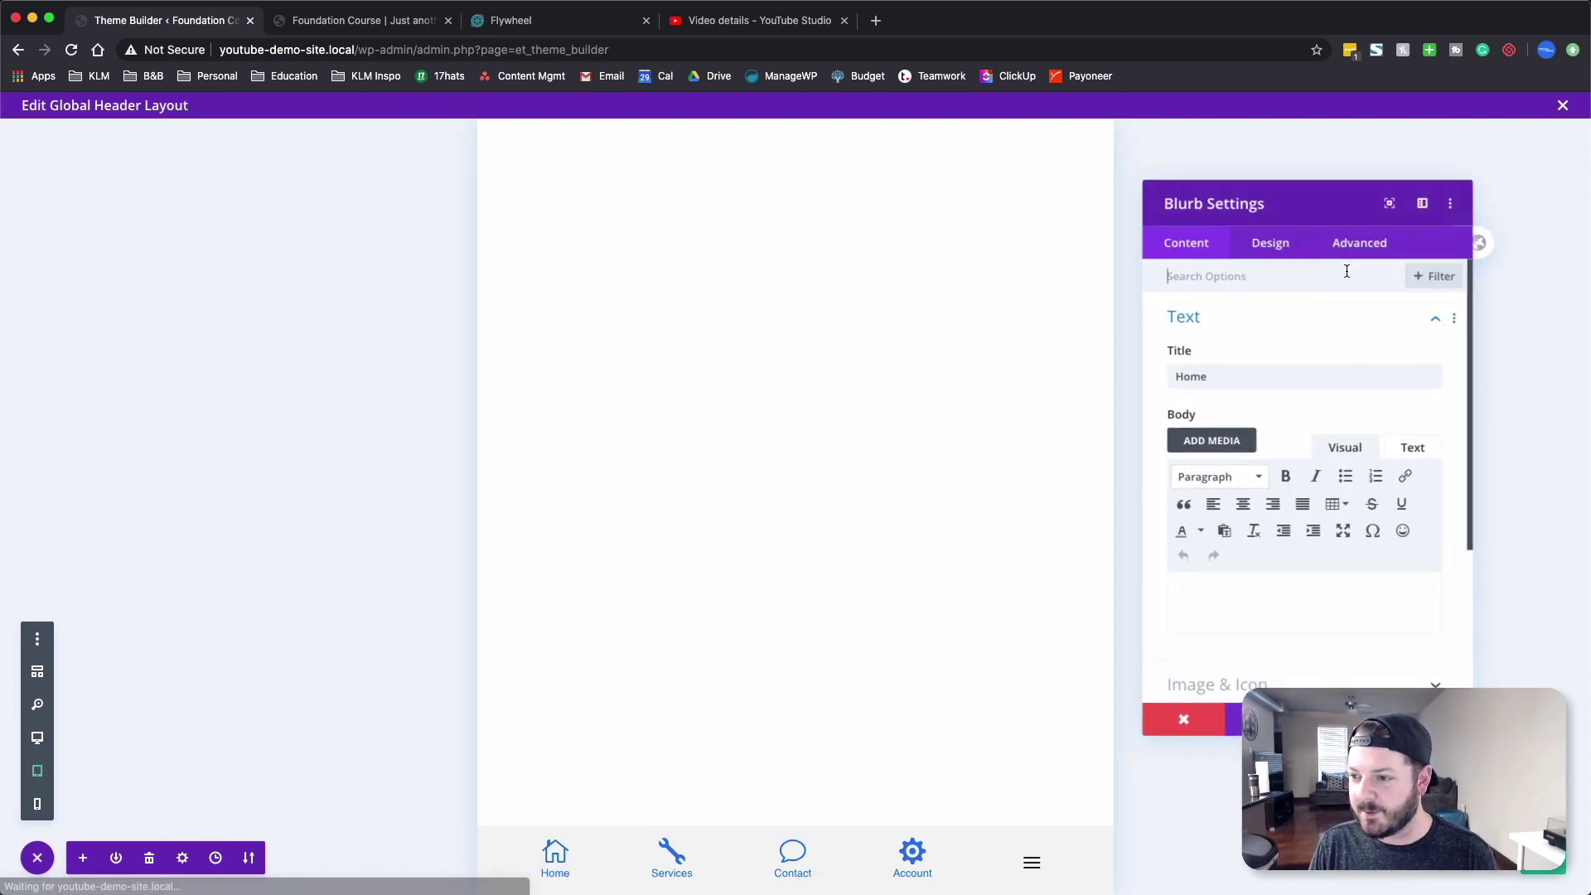
click(1264, 254)
click(1235, 318)
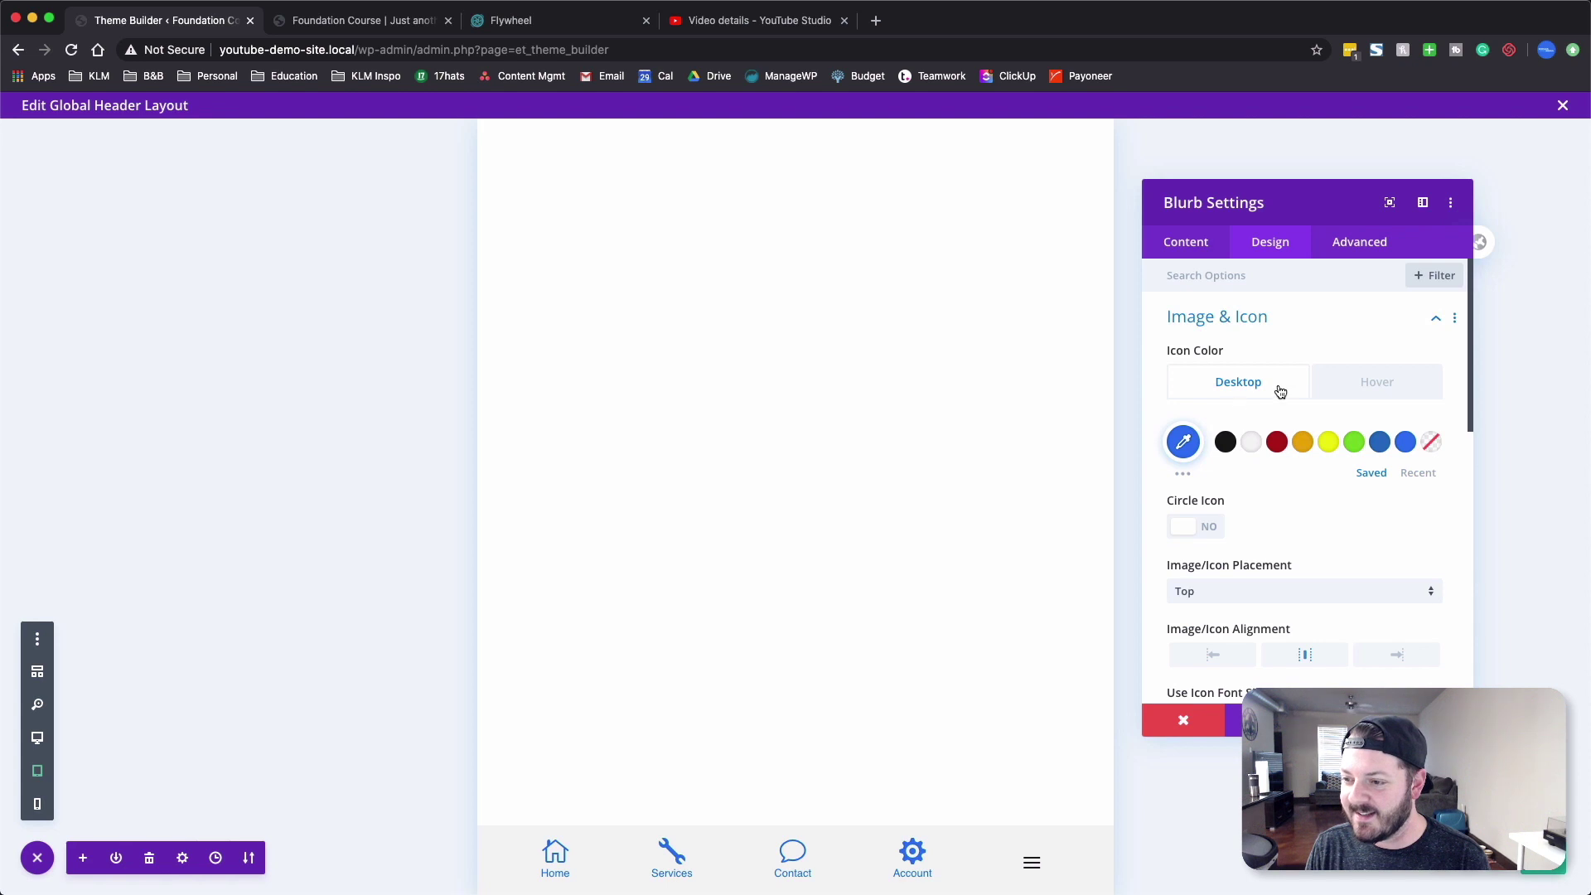
click(1228, 442)
click(1376, 388)
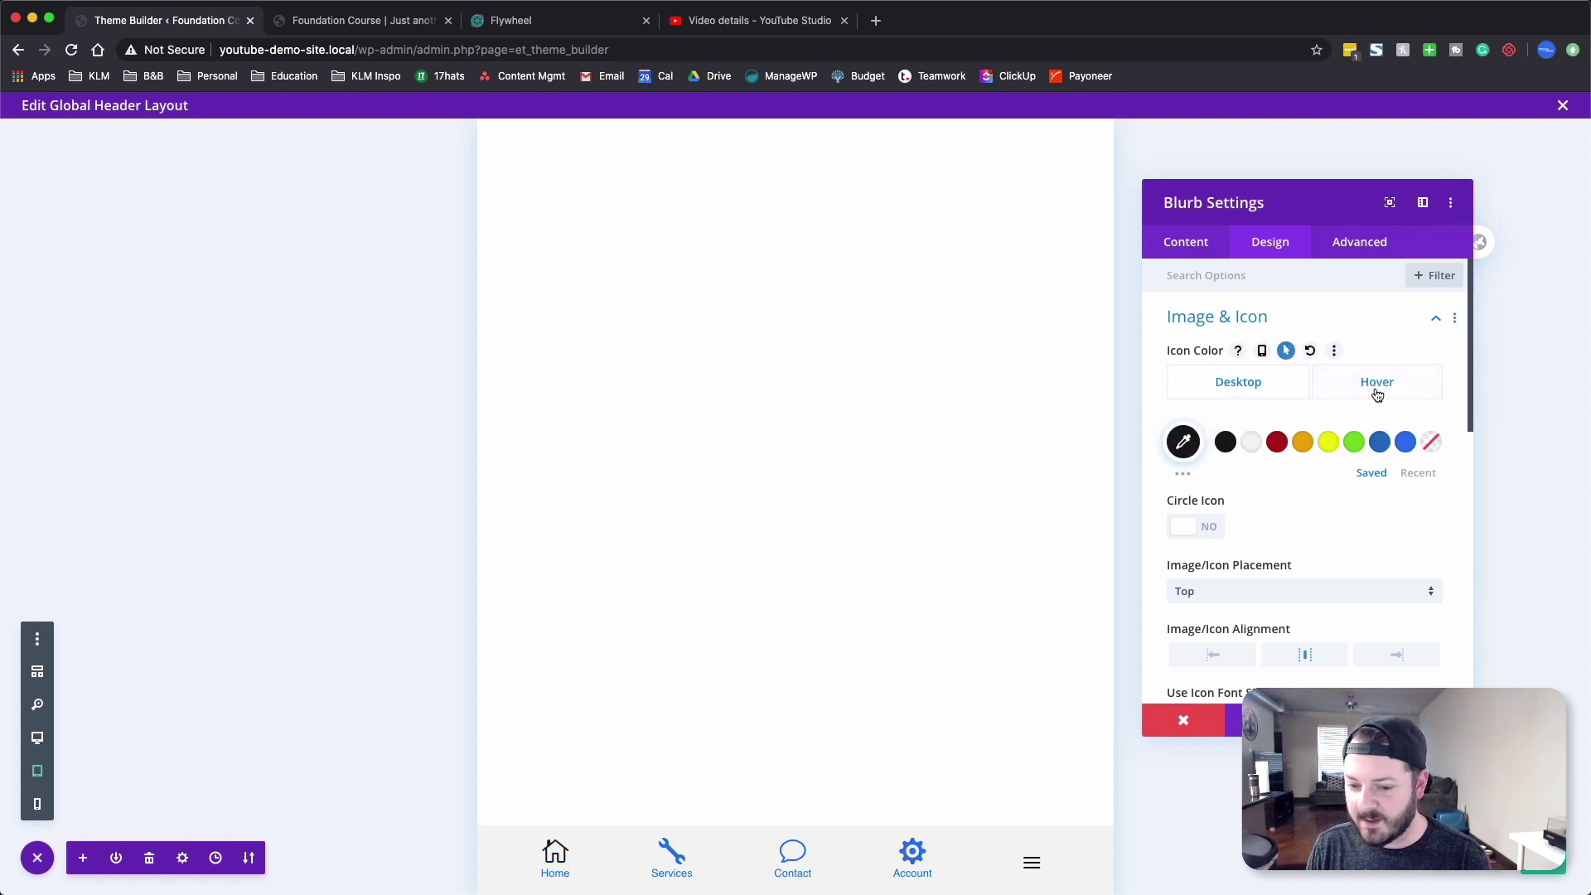
click(38, 771)
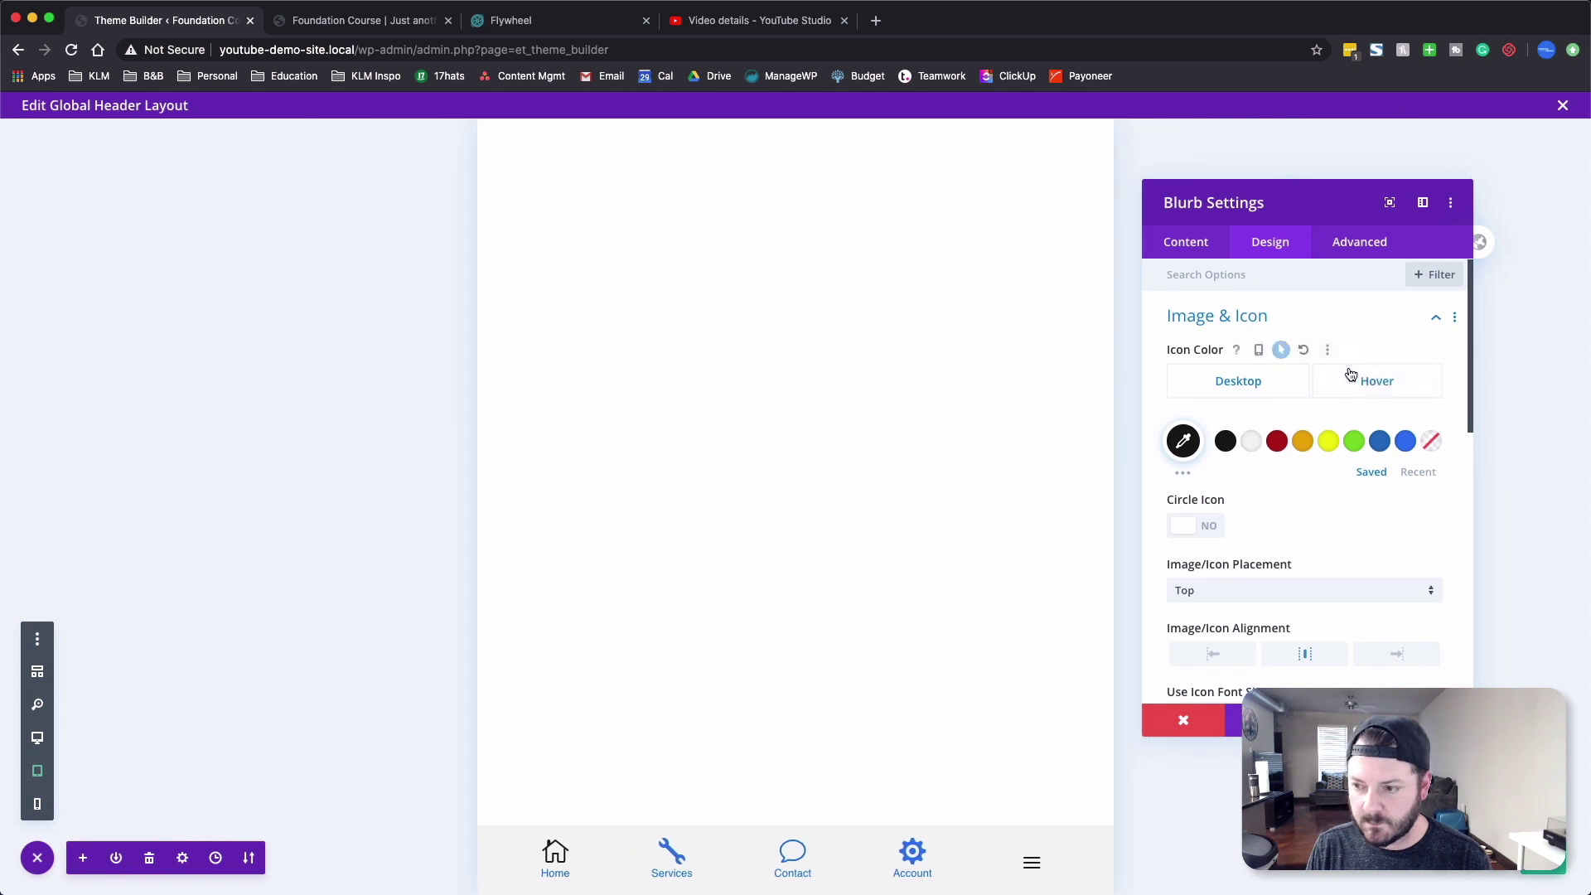
right_click(1201, 323)
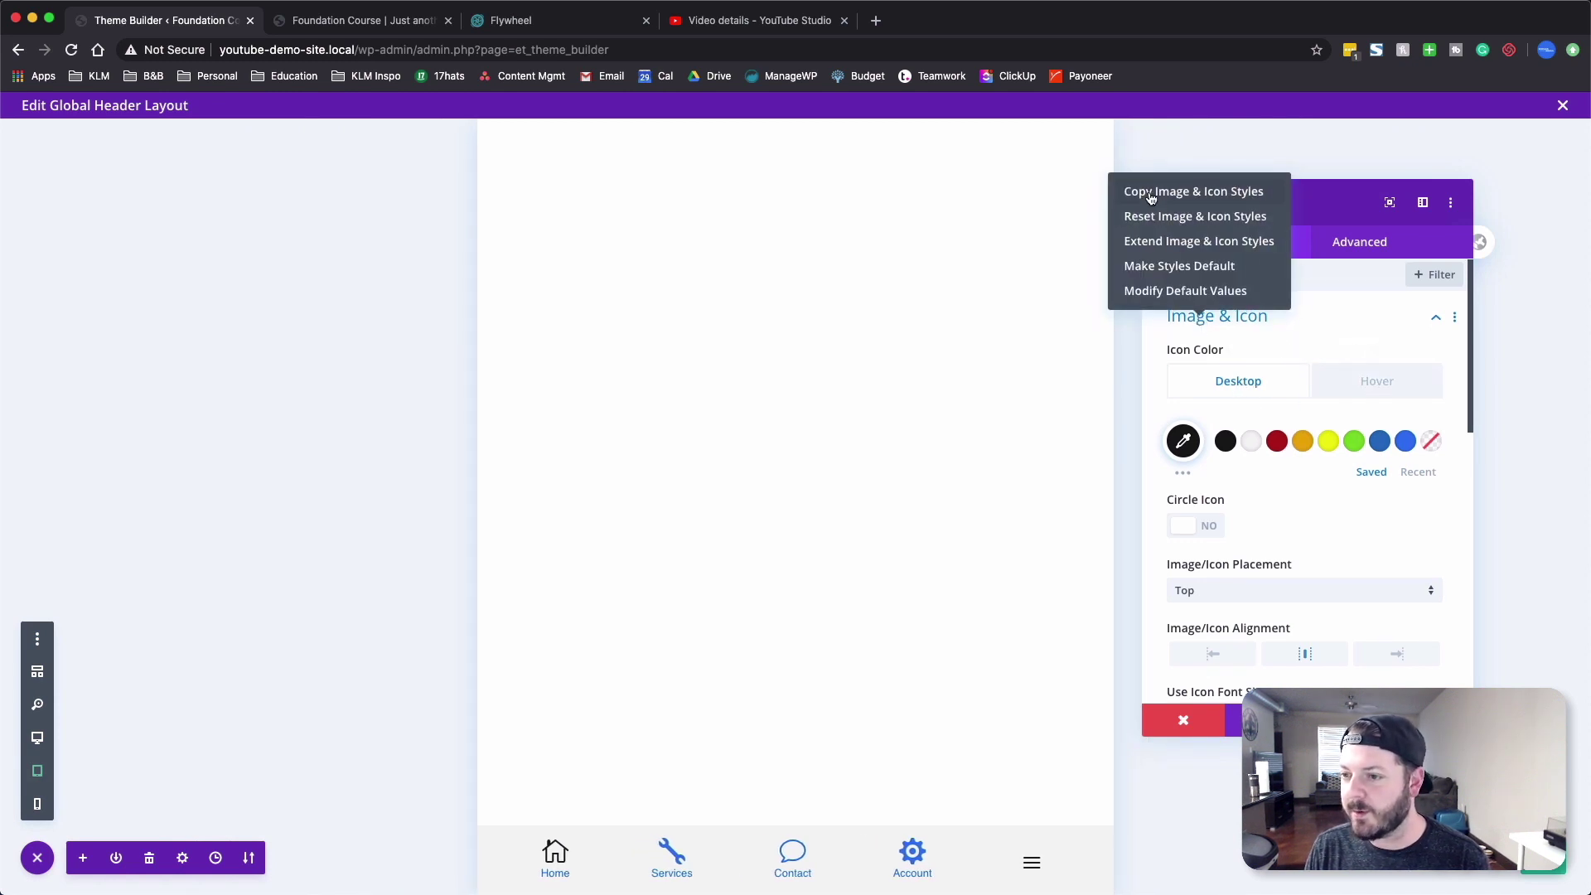
click(1193, 242)
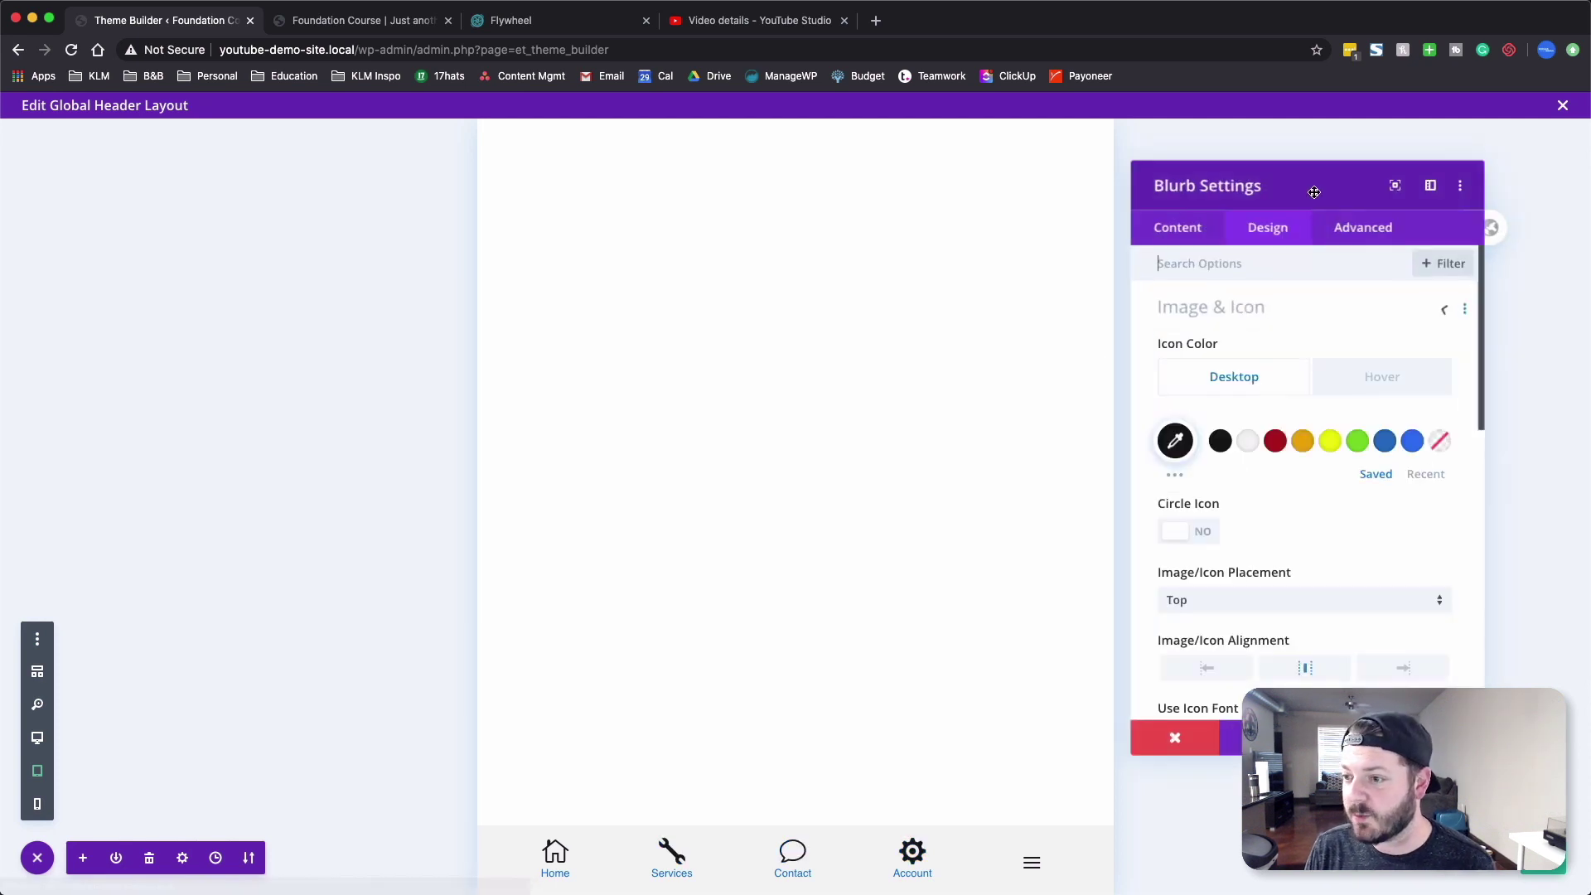
- Set the Home blurb's Title Text Color to #161616 for desktop and bright blue for hover, and return to the tablet preview
click(1263, 319)
click(1193, 417)
scroll(1283, 521, down, 5)
scroll(1297, 531, down, 1)
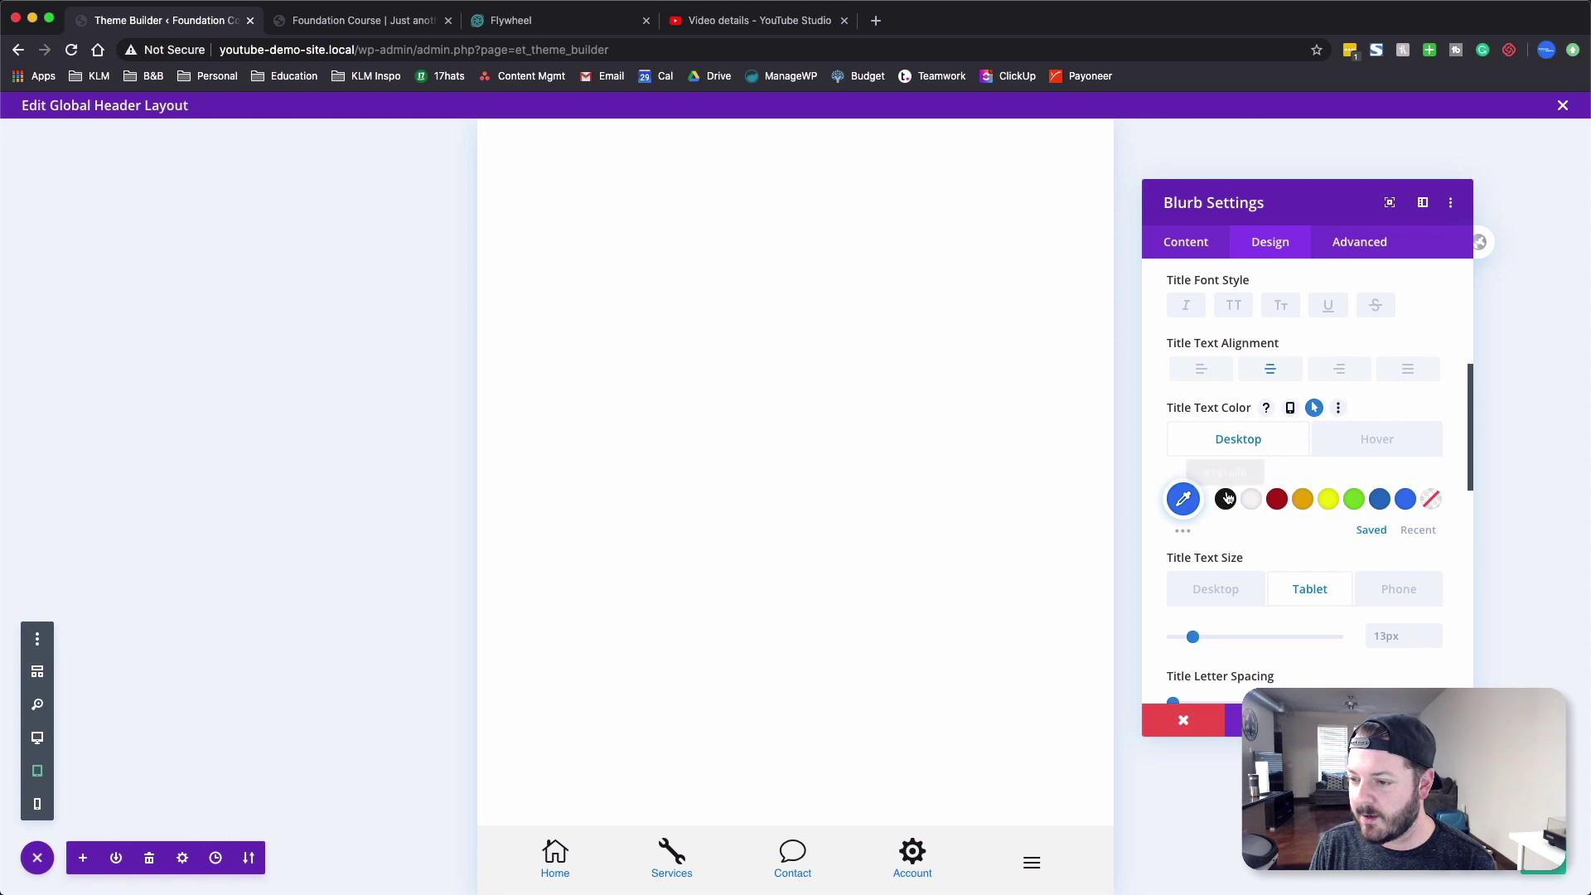
click(1371, 442)
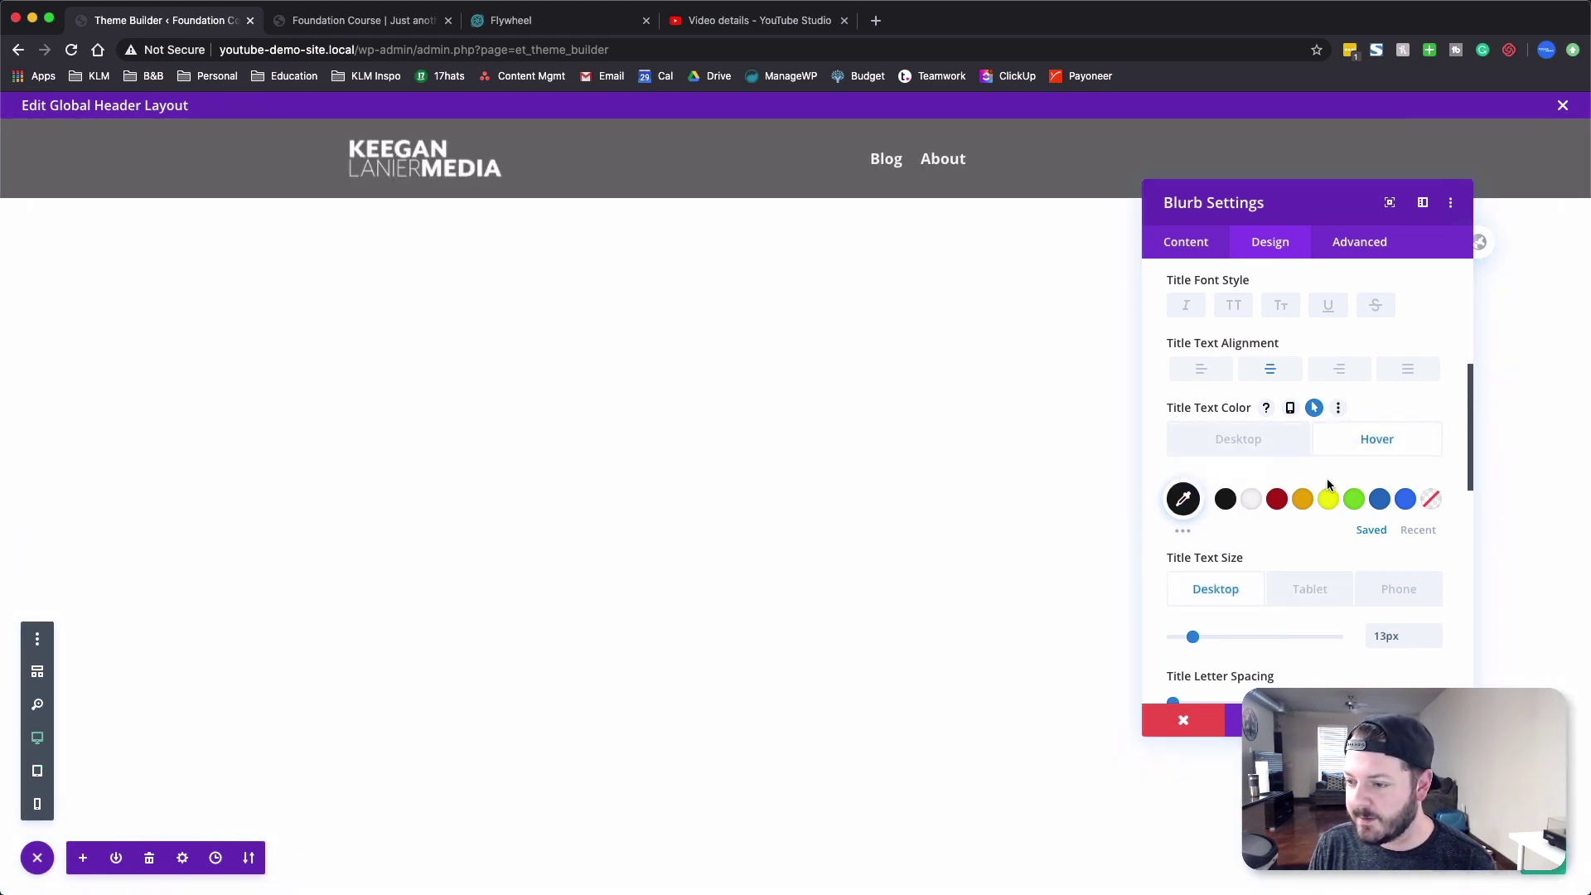
click(1405, 498)
click(37, 770)
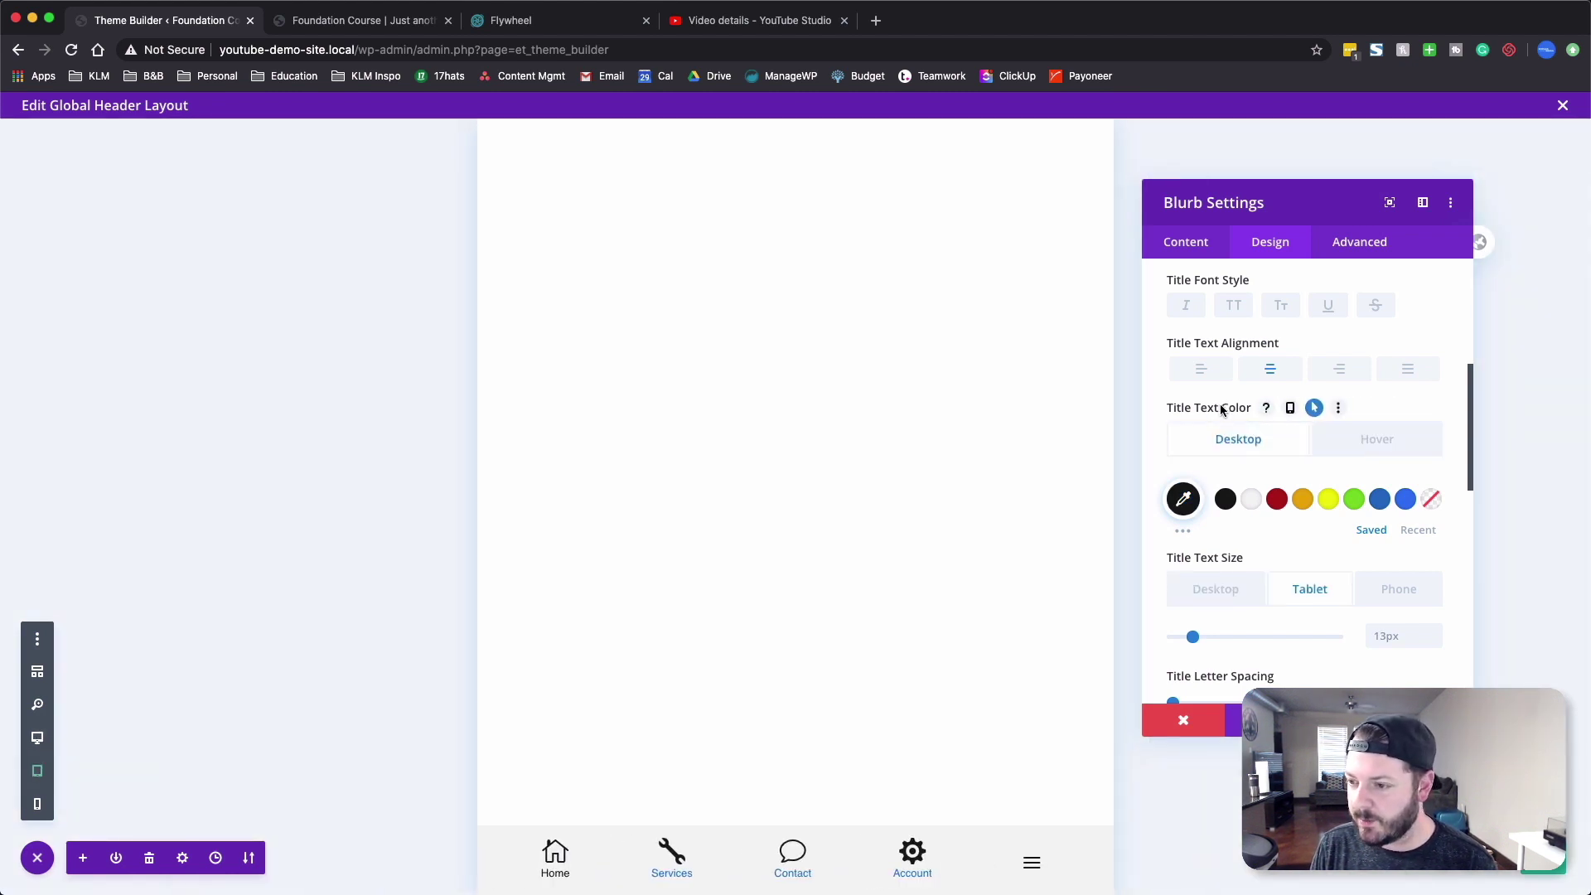
- Check the title's hover color and extend the Home blurb's styles to all blurbs throughout this page
right_click(1220, 405)
click(1376, 448)
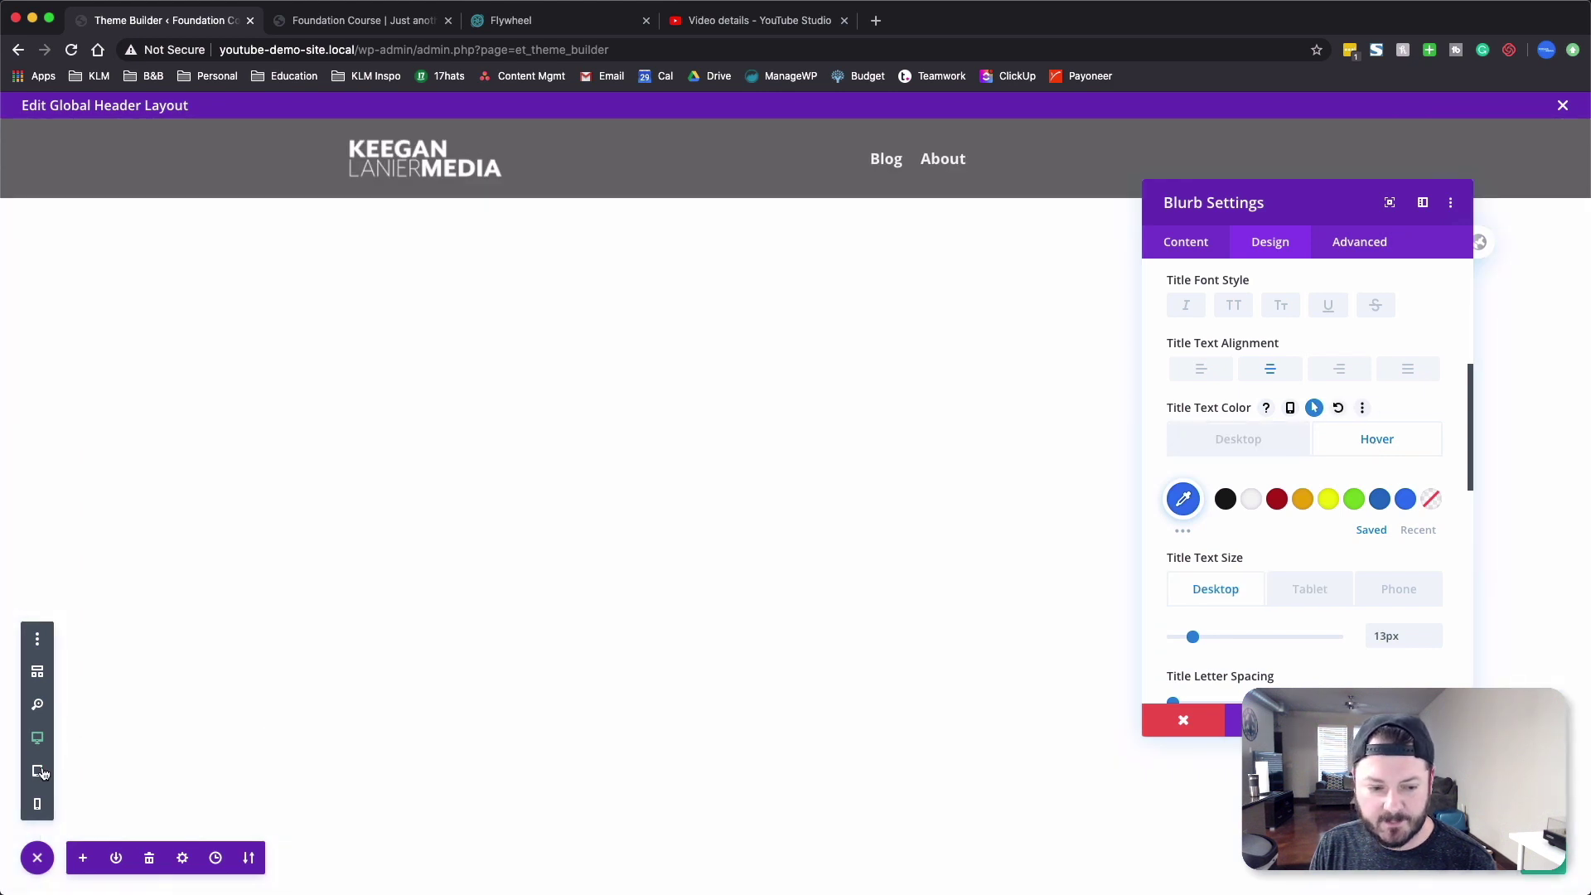
right_click(1221, 412)
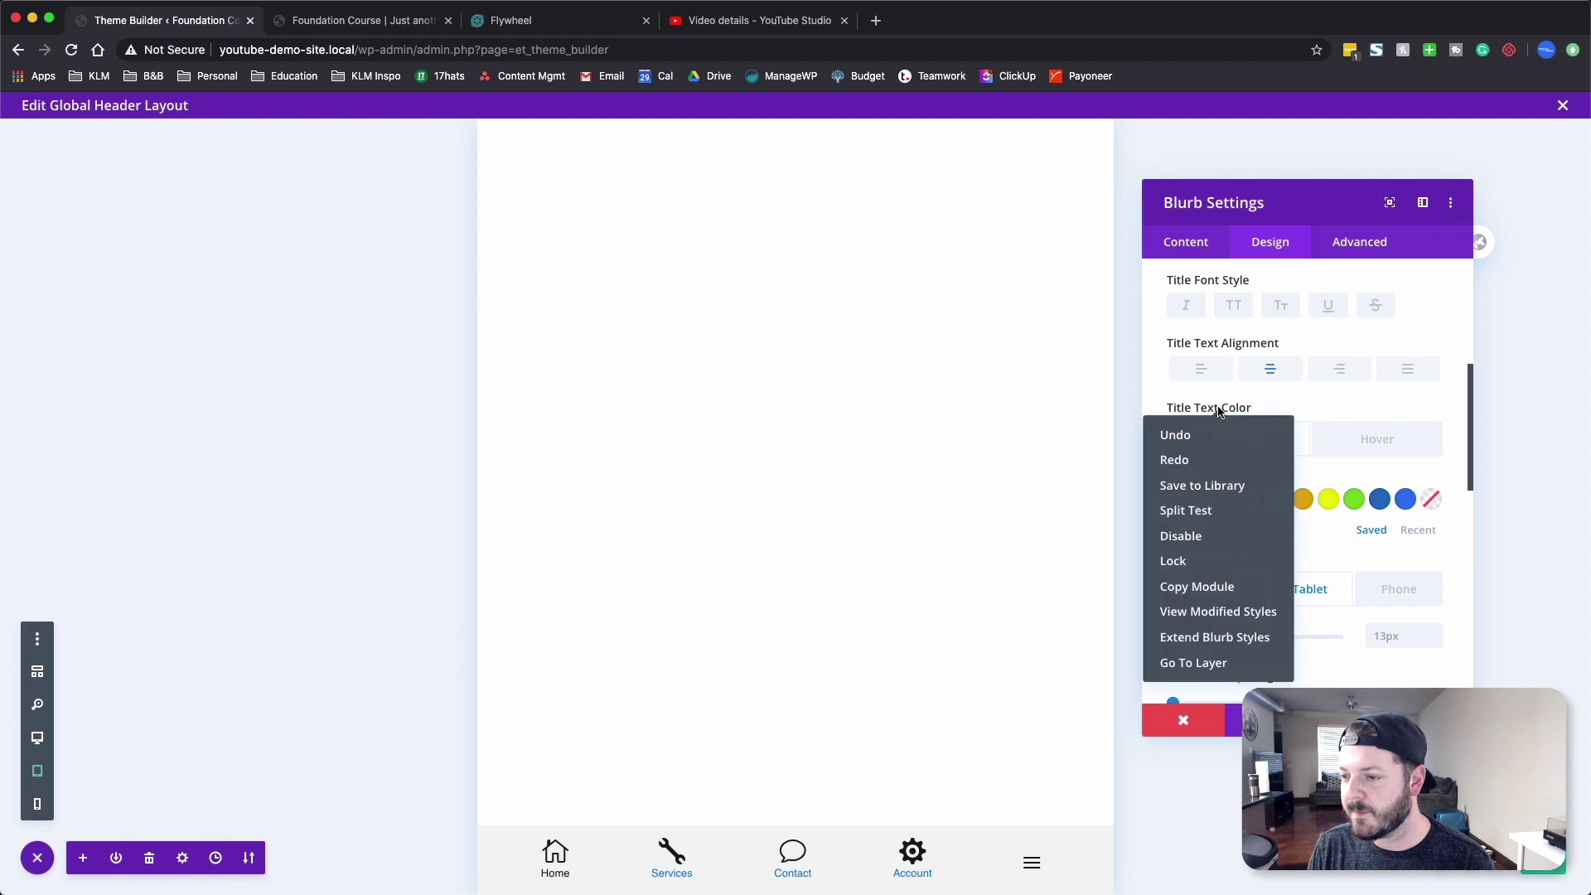
click(1212, 637)
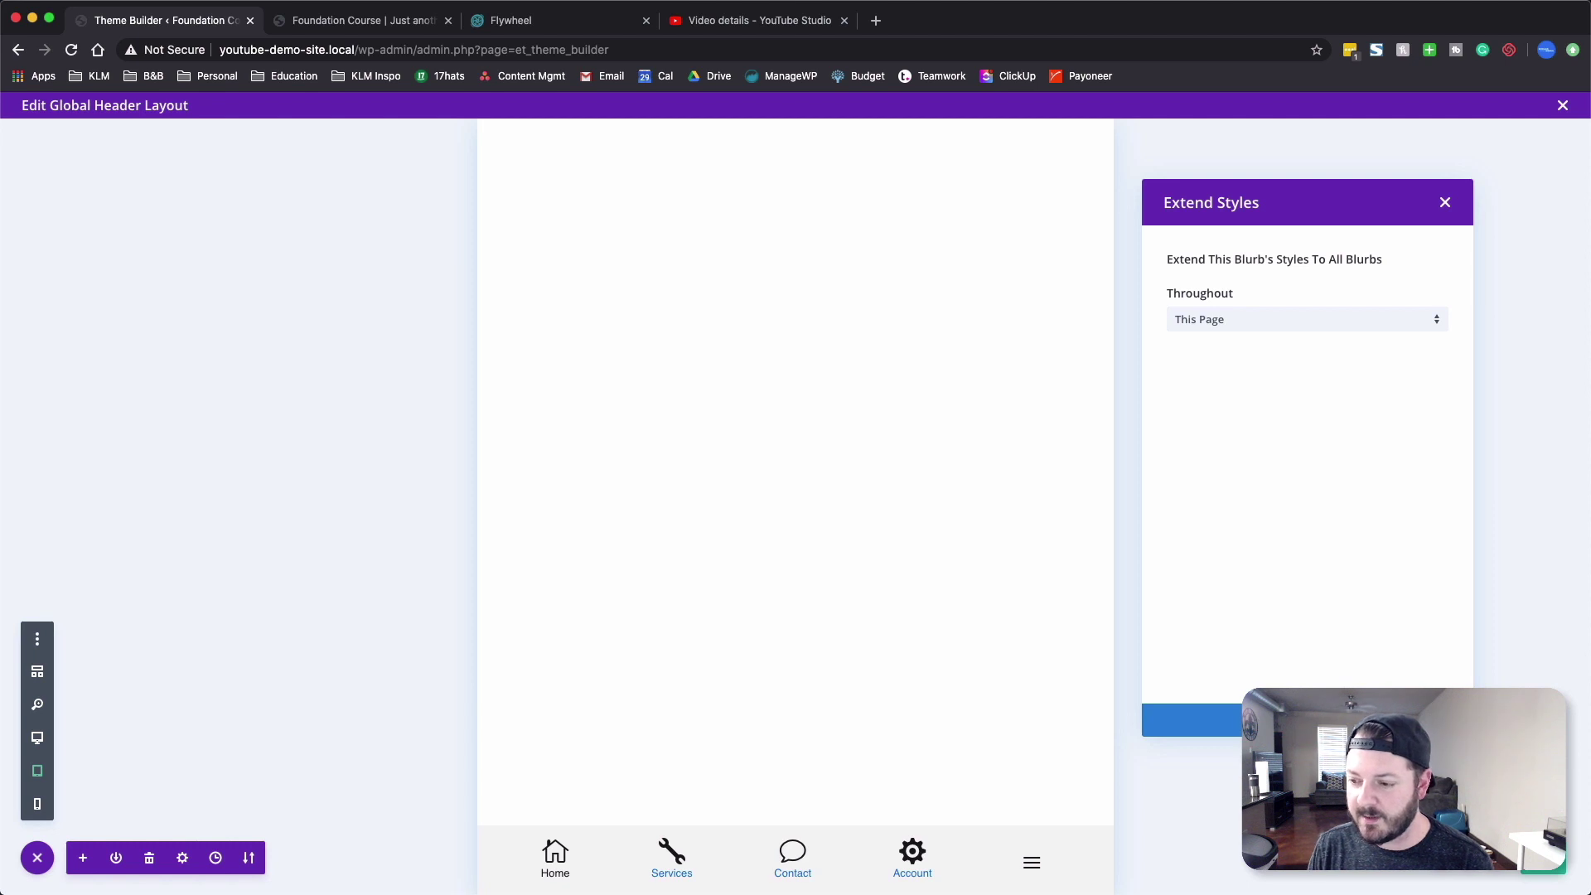
click(1307, 720)
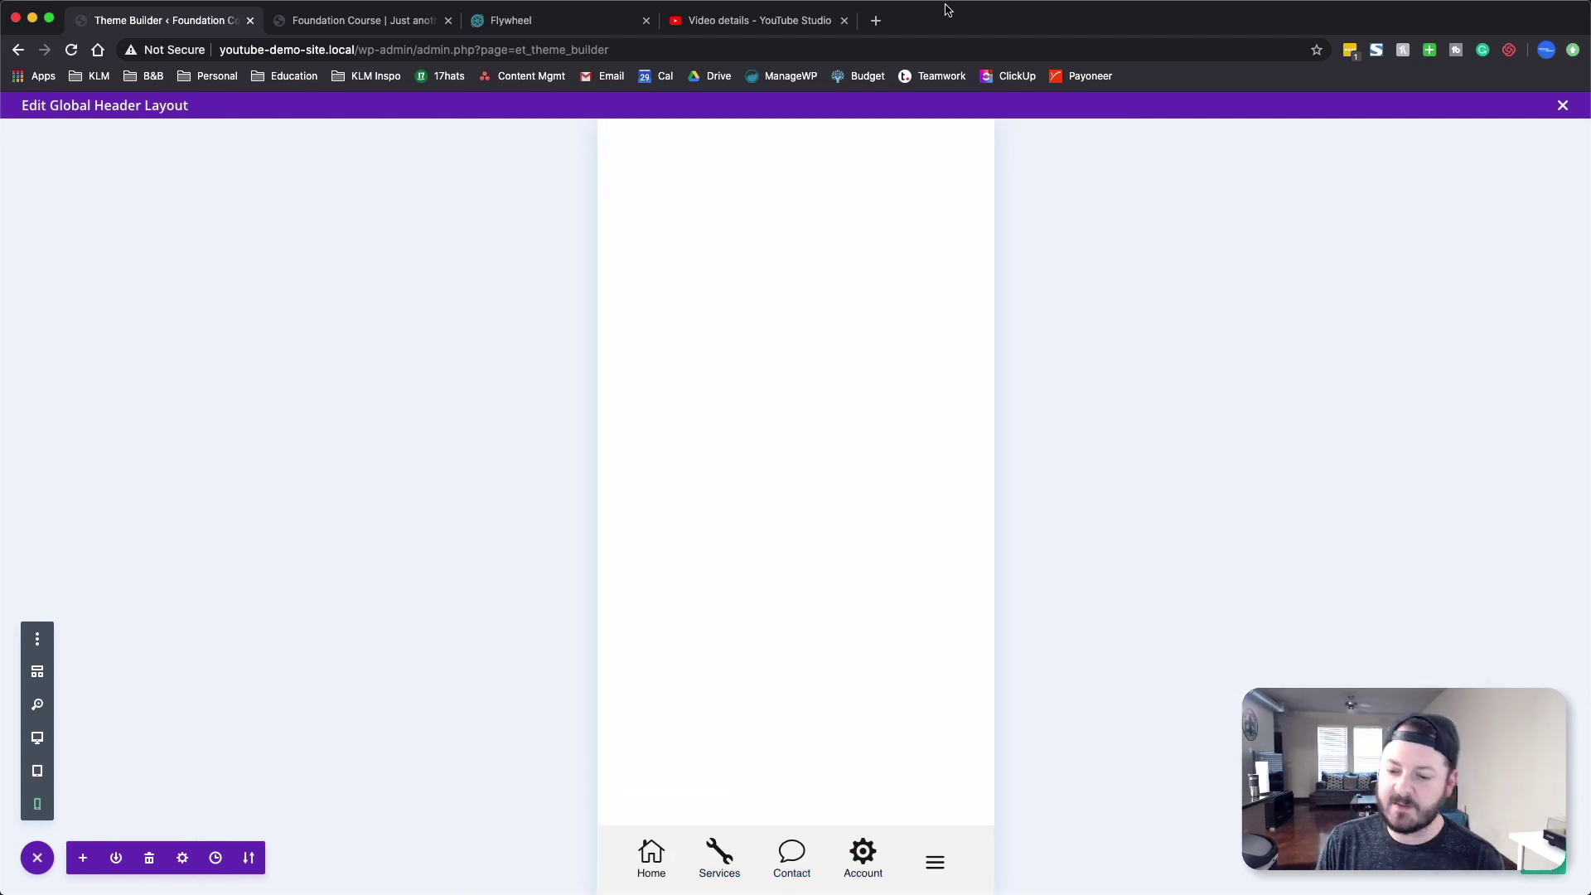
- Reload the live Foundation Course page and narrow the browser window to mobile width to check the bottom navigation bar's icons and titles
click(374, 29)
key(super+r)
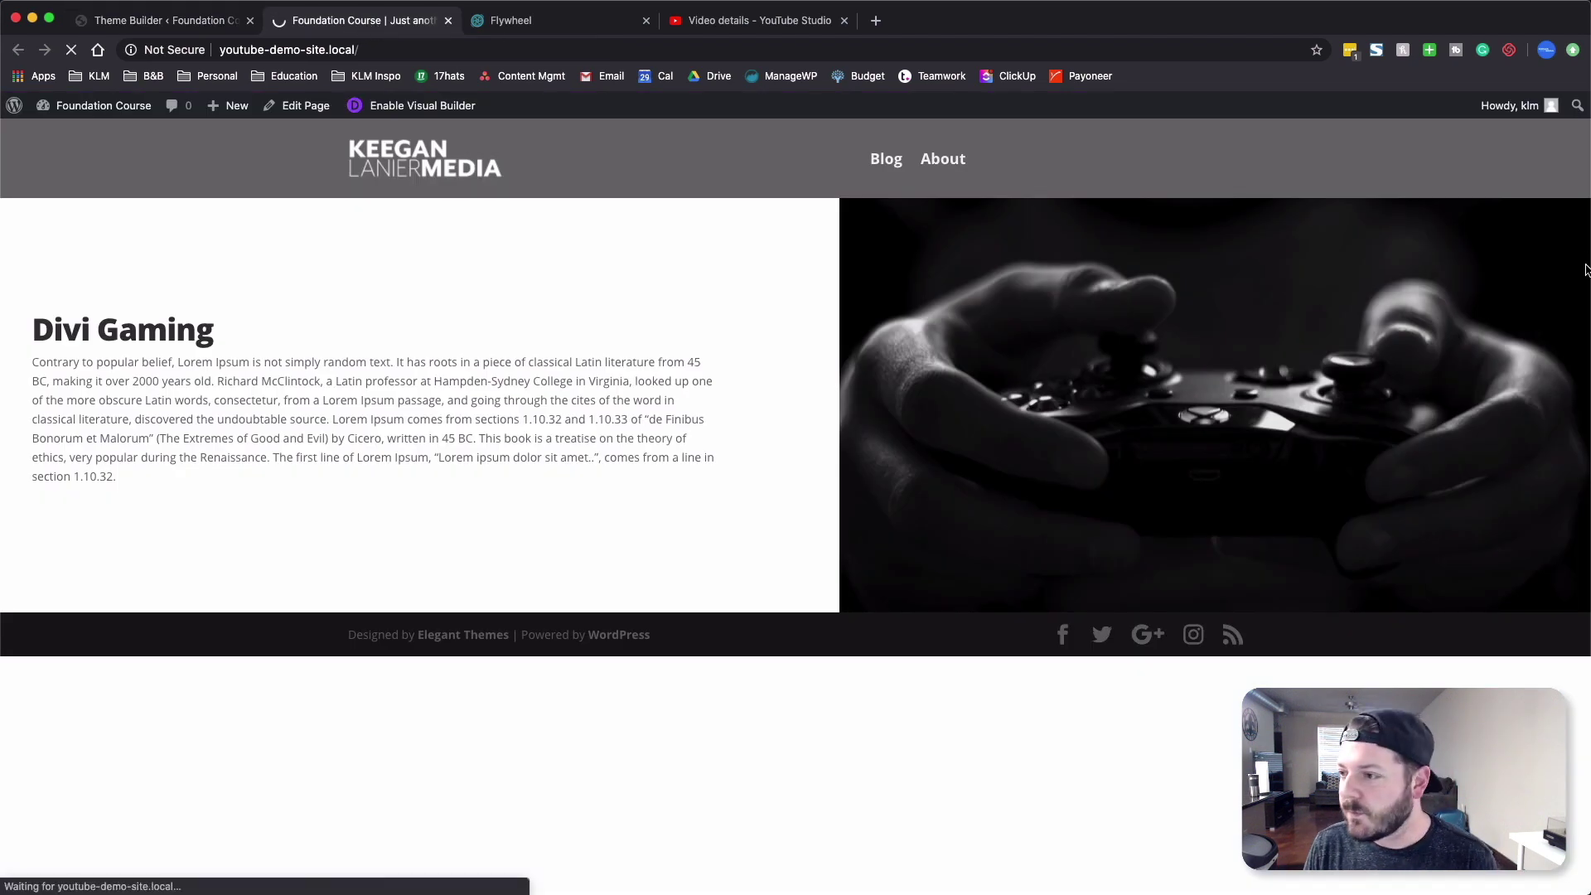
drag(1586, 242, 630, 285)
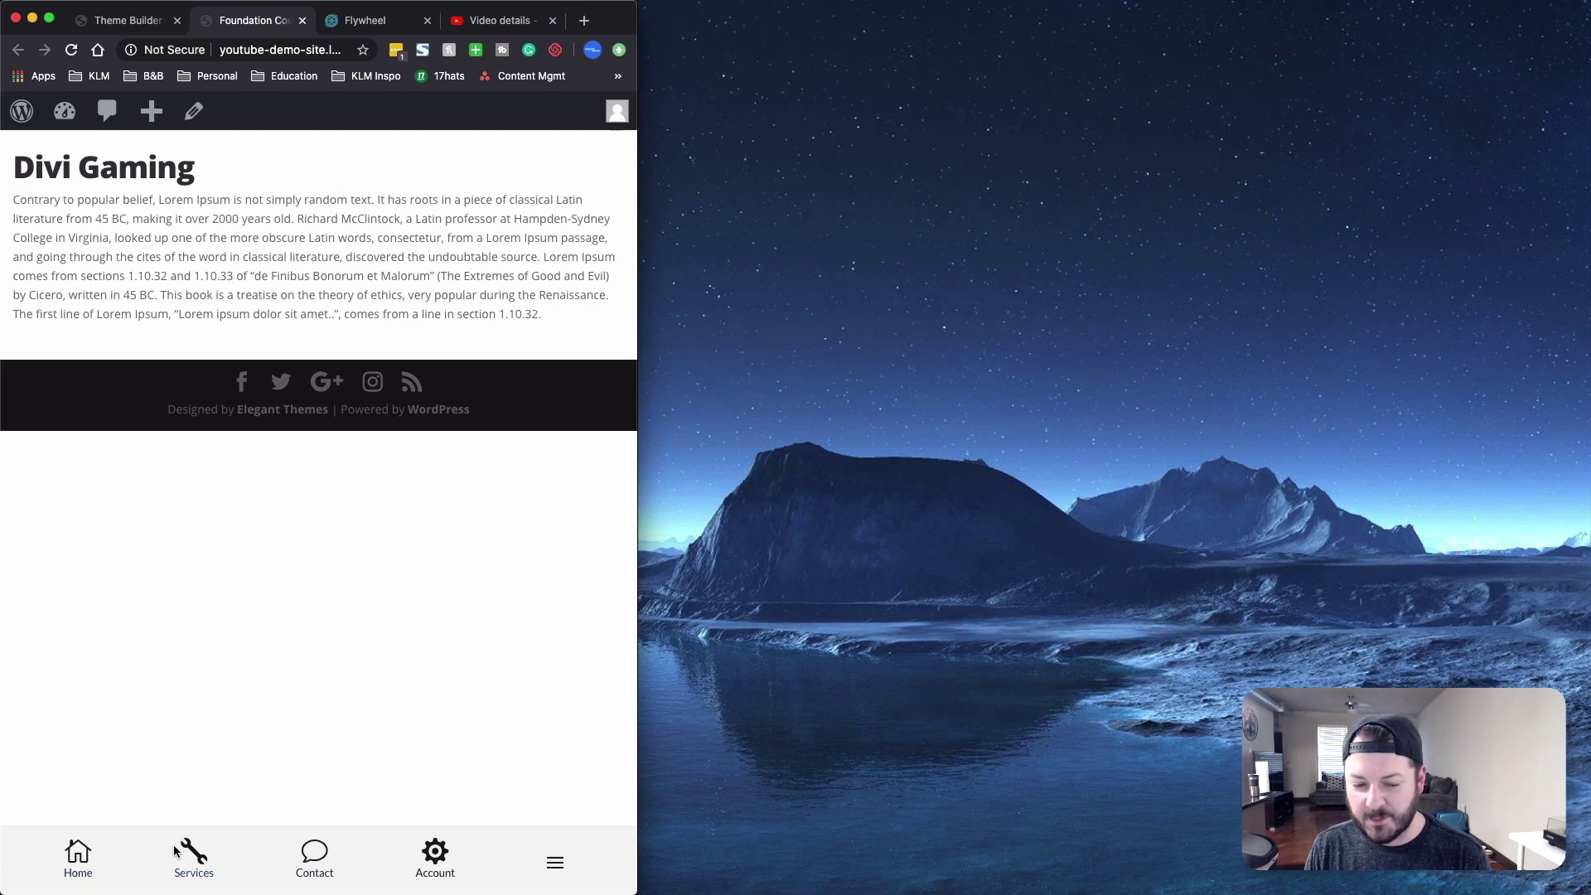
- Test opening and closing the mobile menu on the live page, and return to the Theme Builder in a full-width window
click(555, 864)
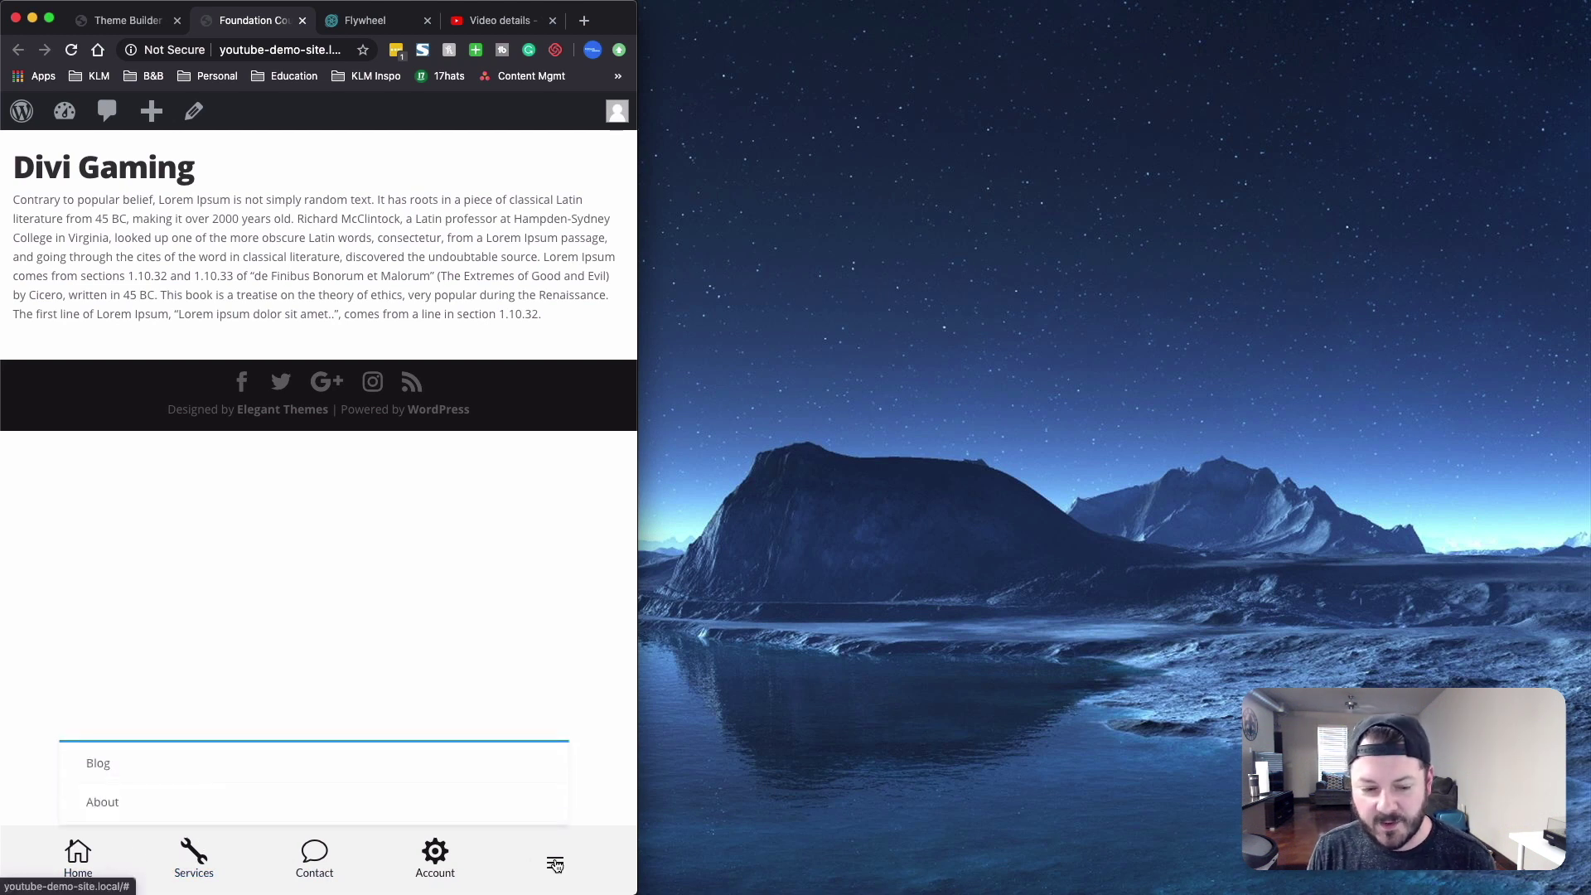
click(555, 866)
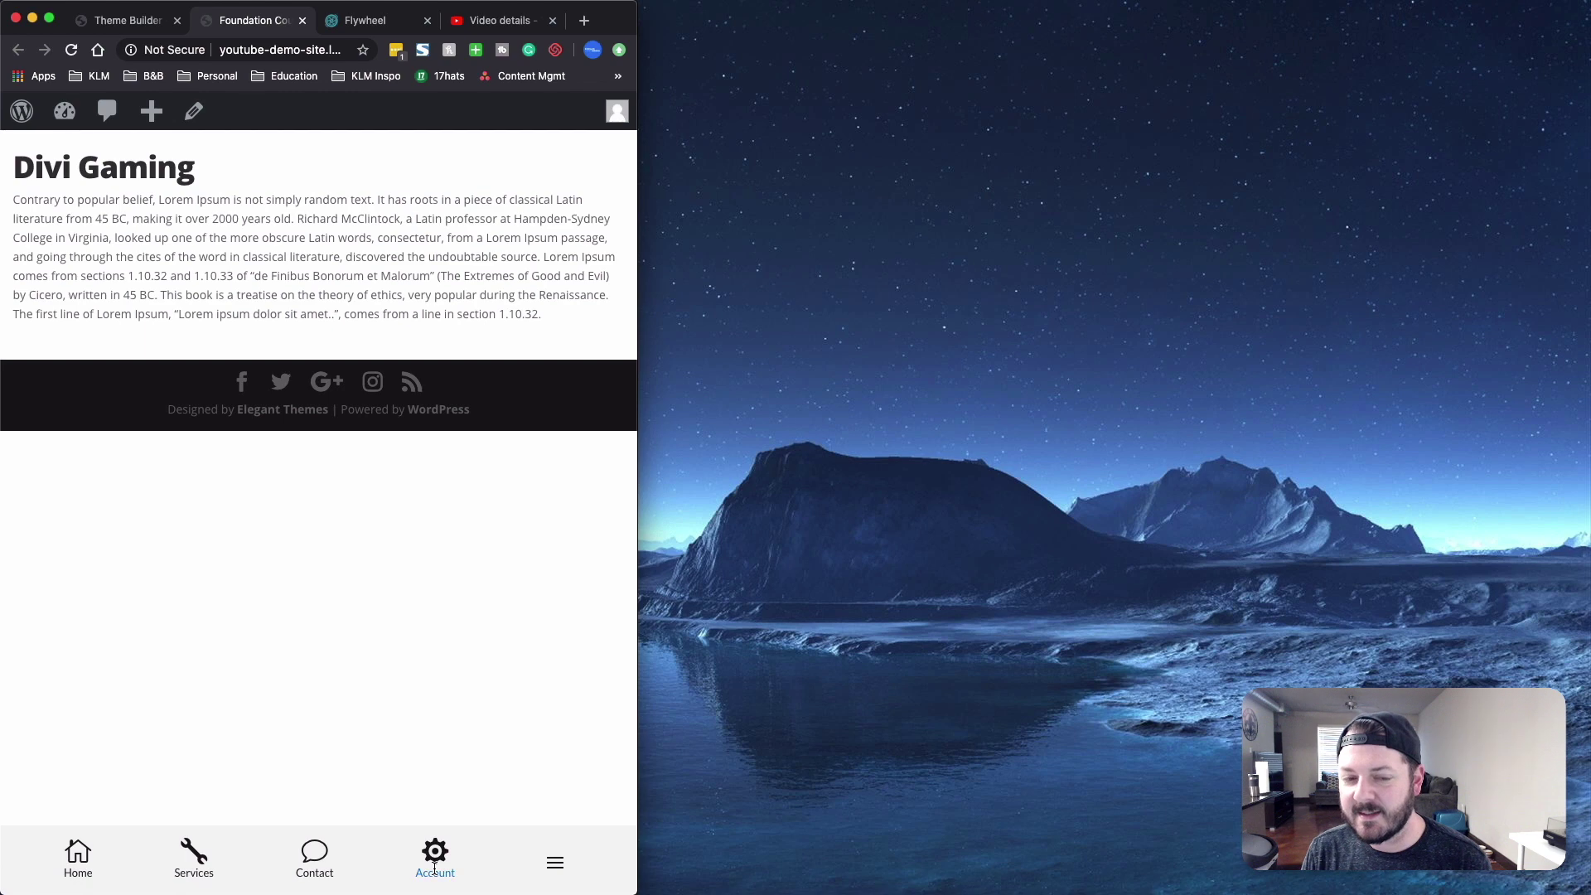
click(128, 21)
double_click(618, 21)
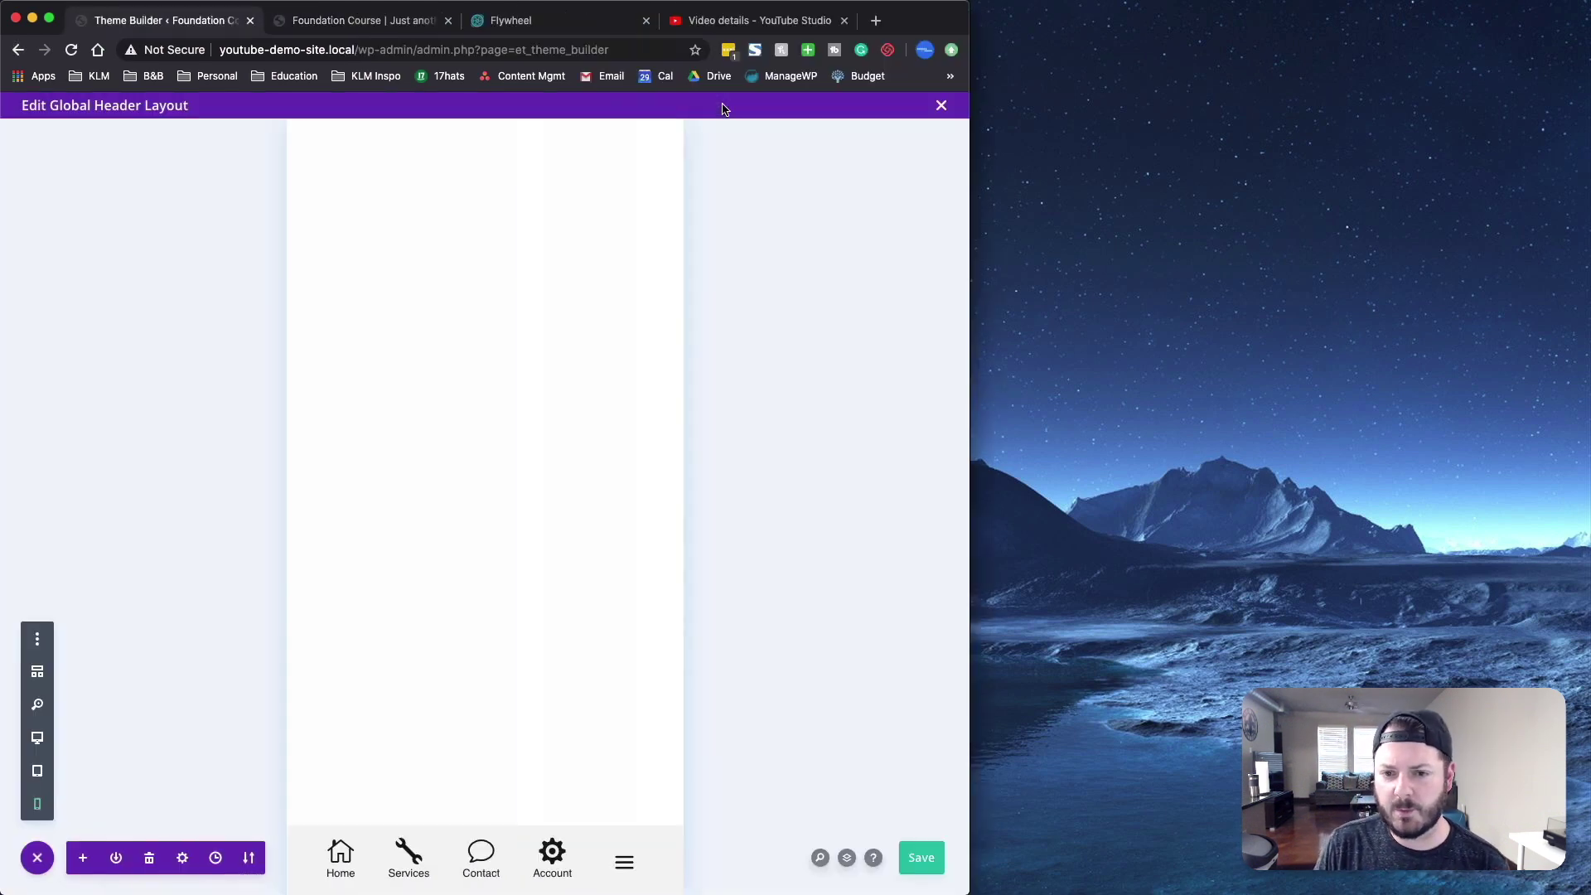
- Set the Services blurb's hover icon color to bright blue and check its desktop icon color
click(690, 847)
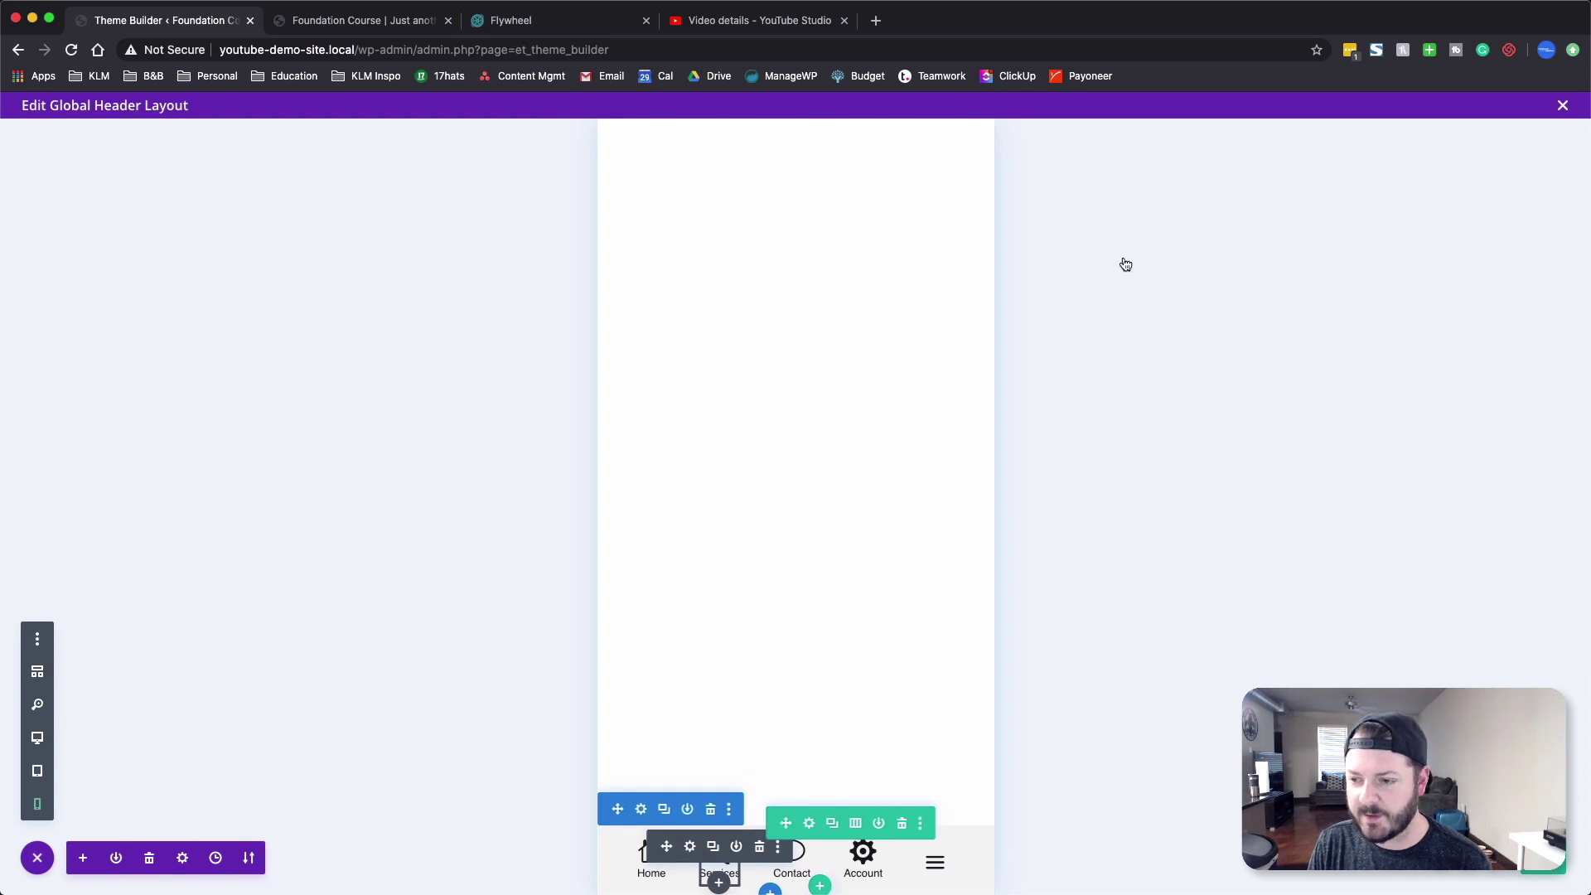
click(1265, 241)
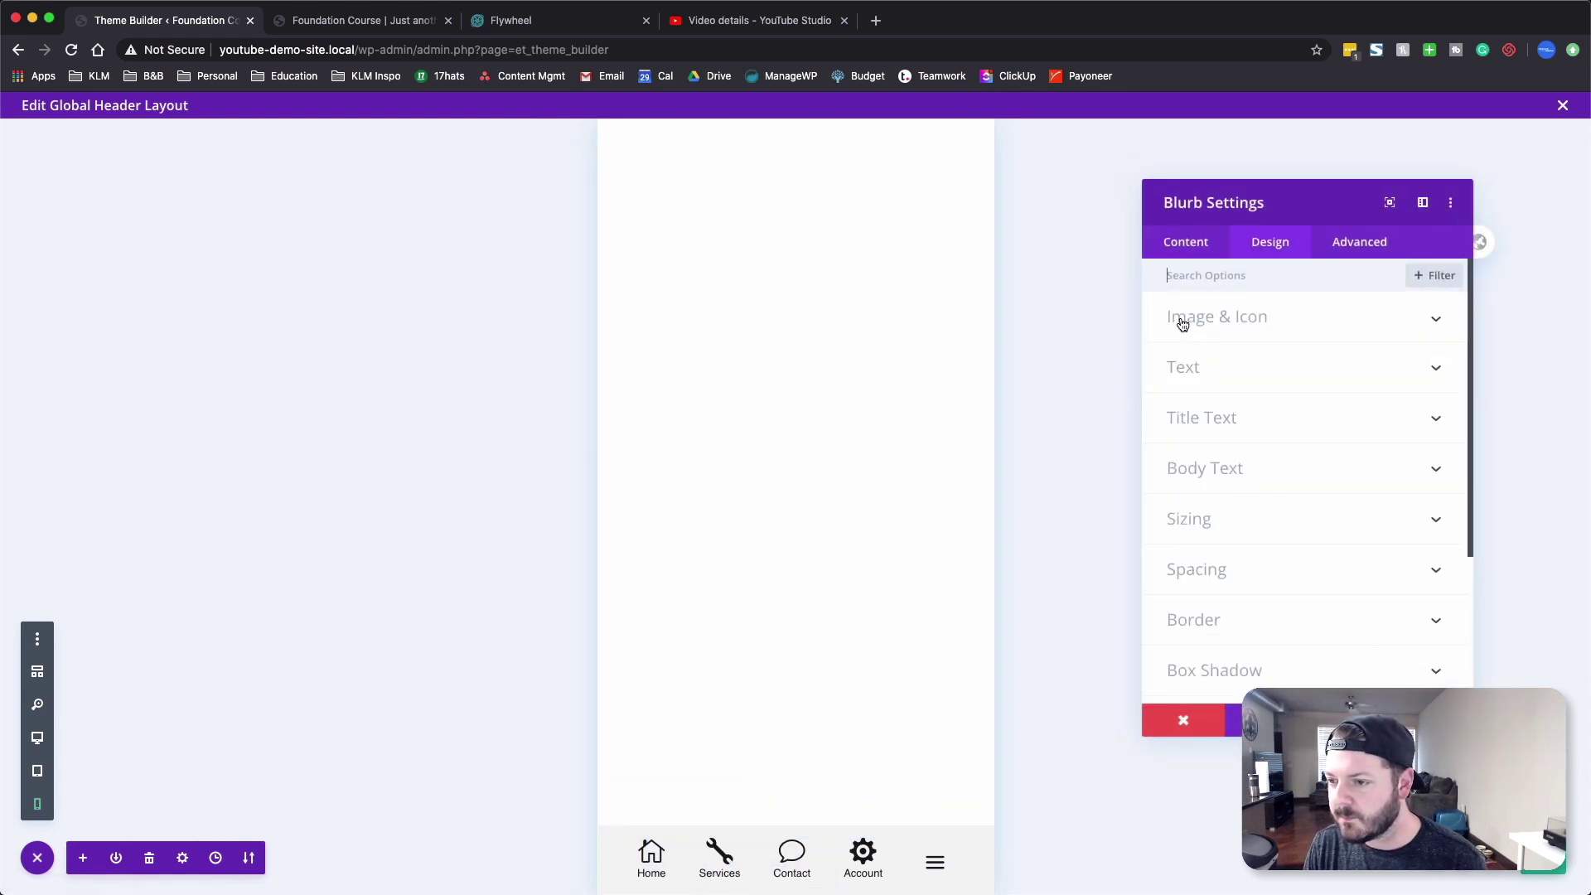
click(1183, 320)
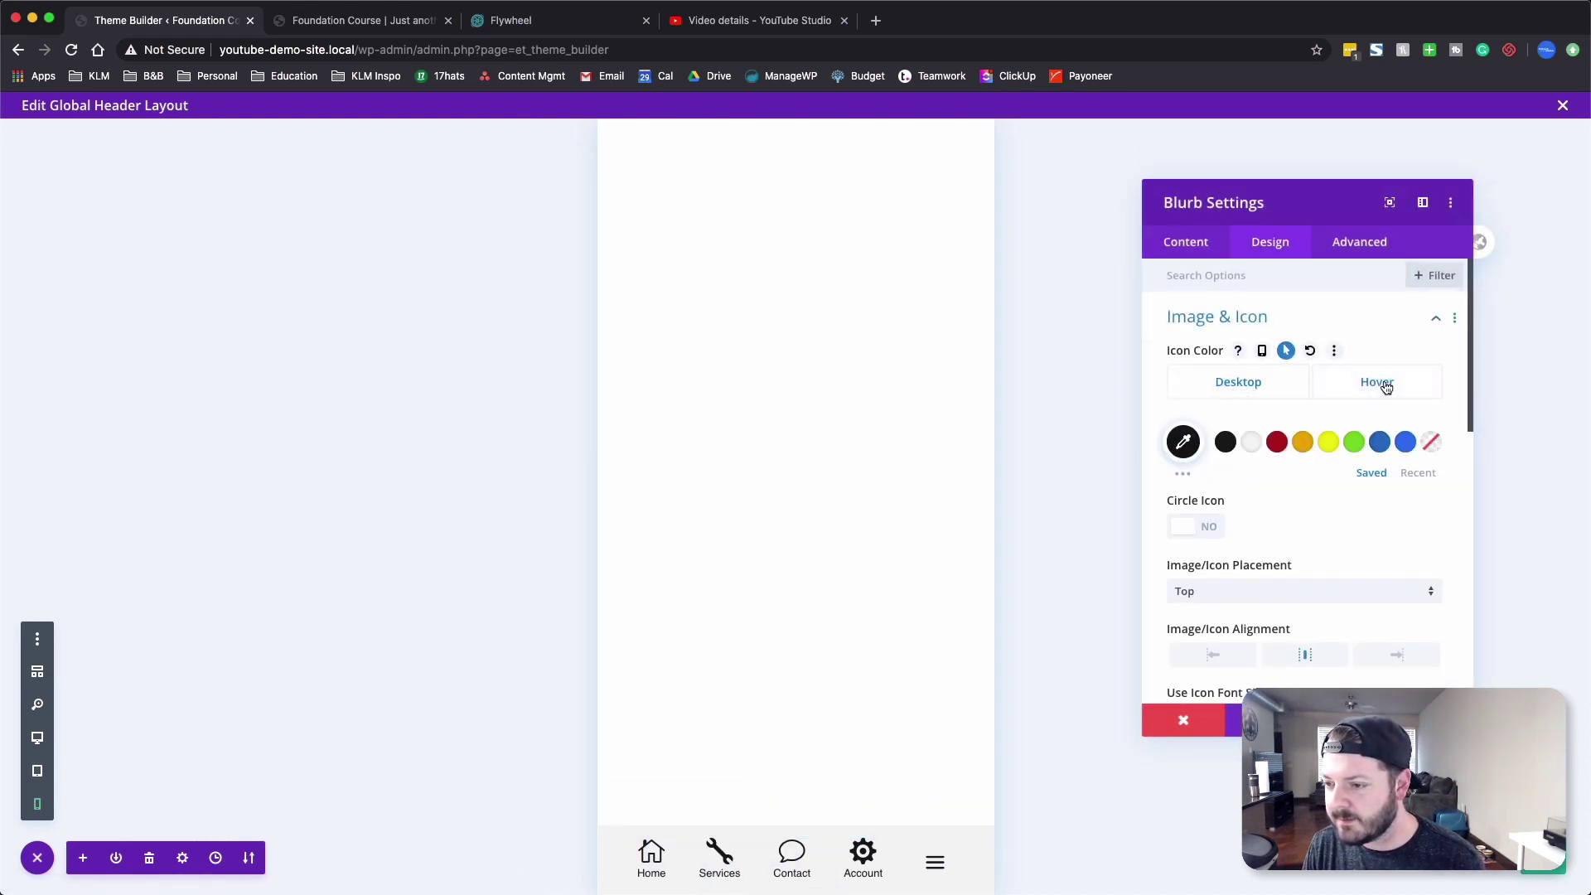
click(1384, 384)
click(1409, 443)
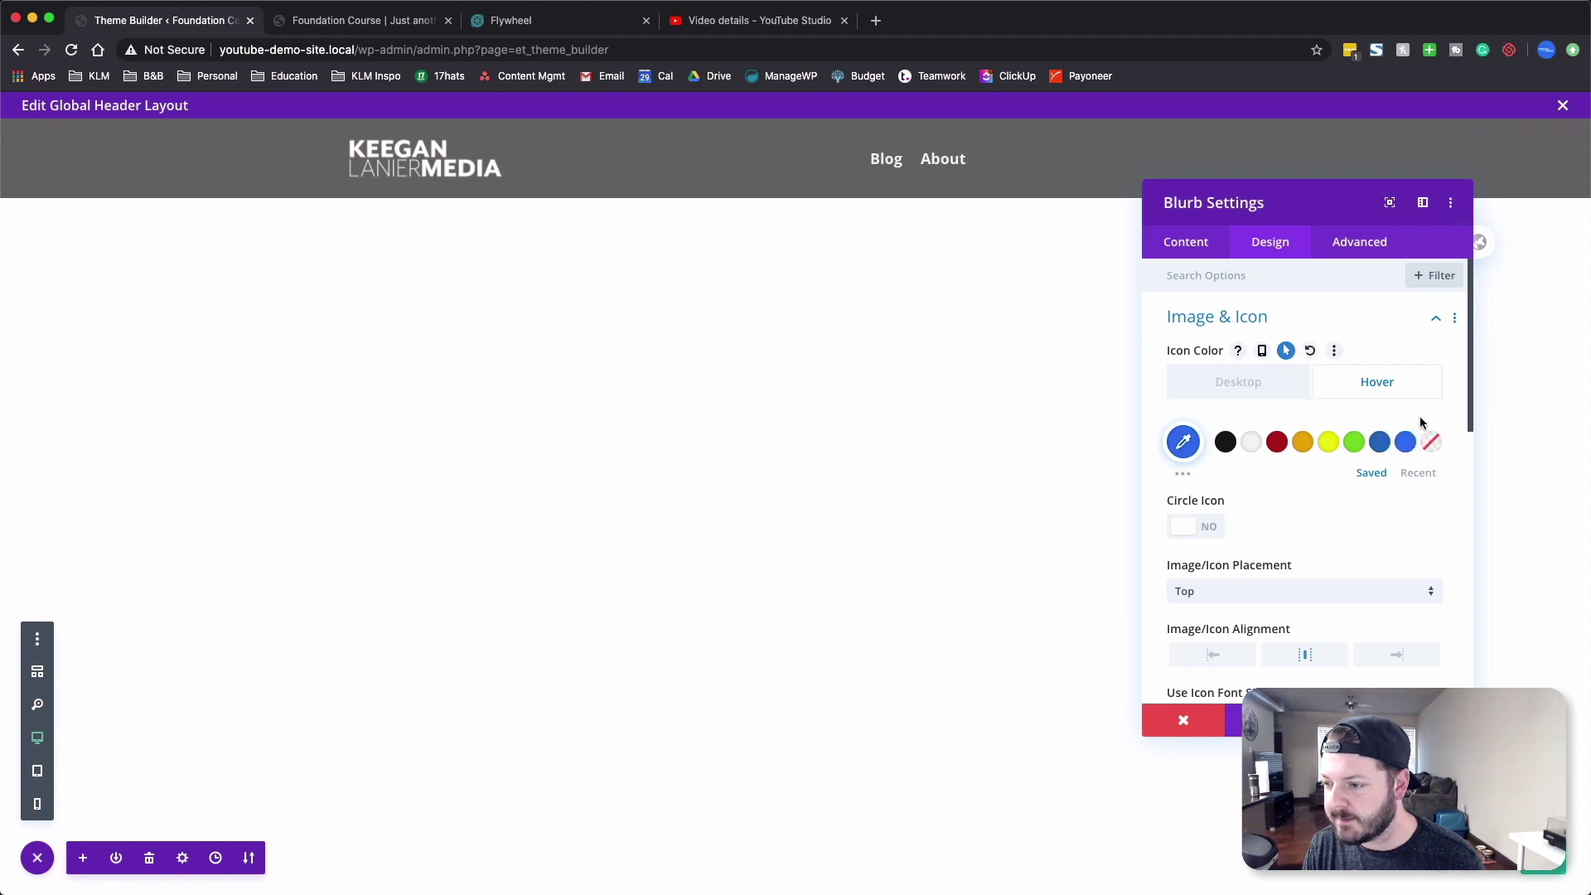
click(1225, 383)
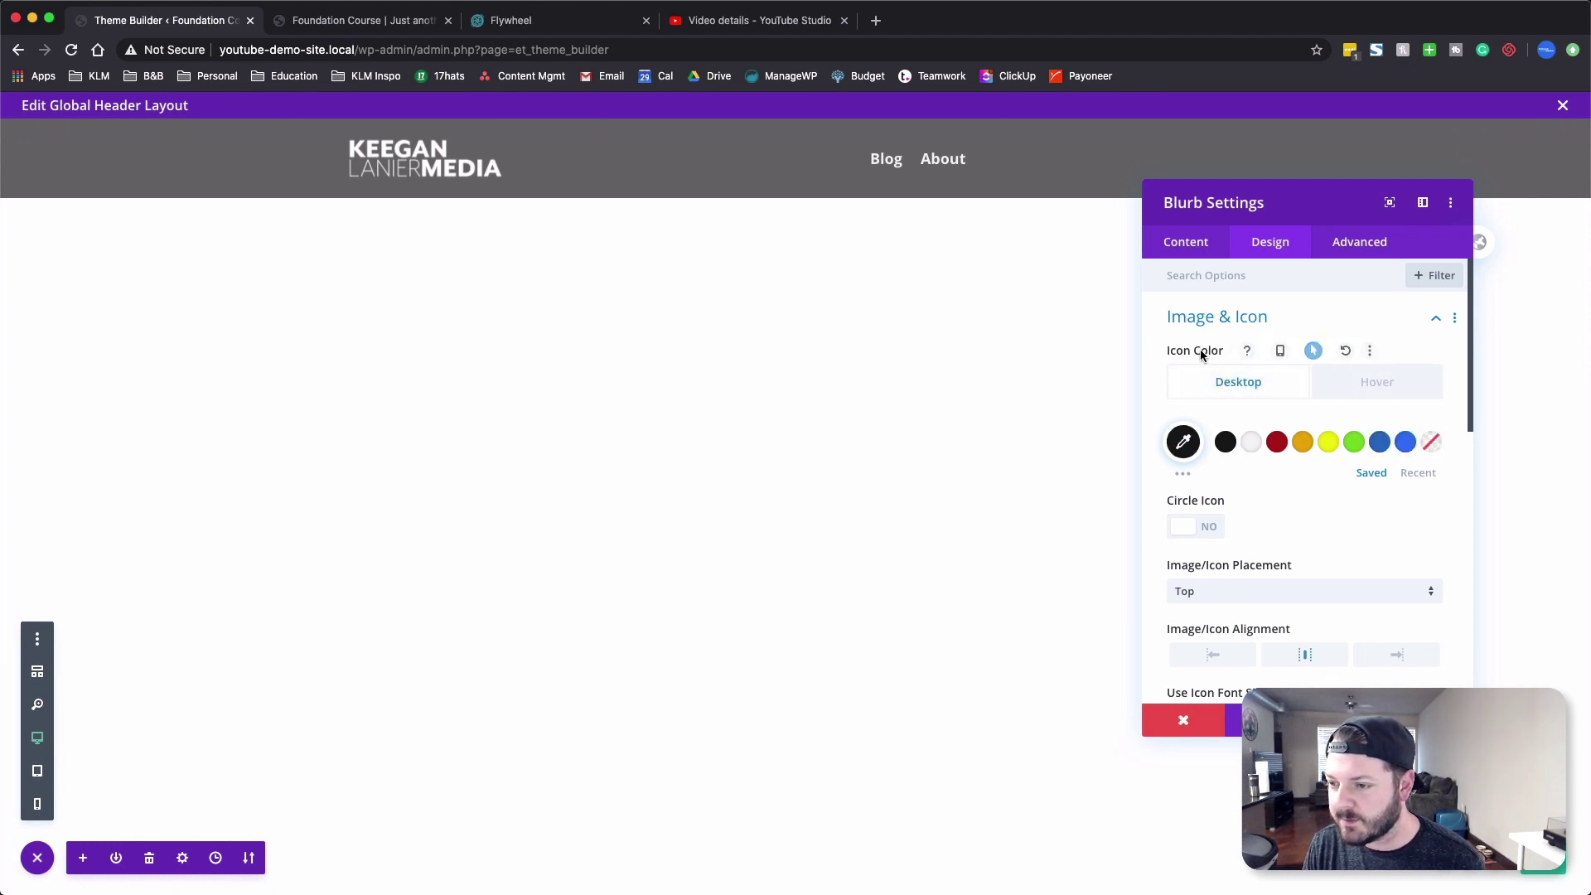
- Extend the Services blurb's Image & Icon styles to all blurbs throughout this page, and save the header layout
right_click(1200, 351)
click(1168, 276)
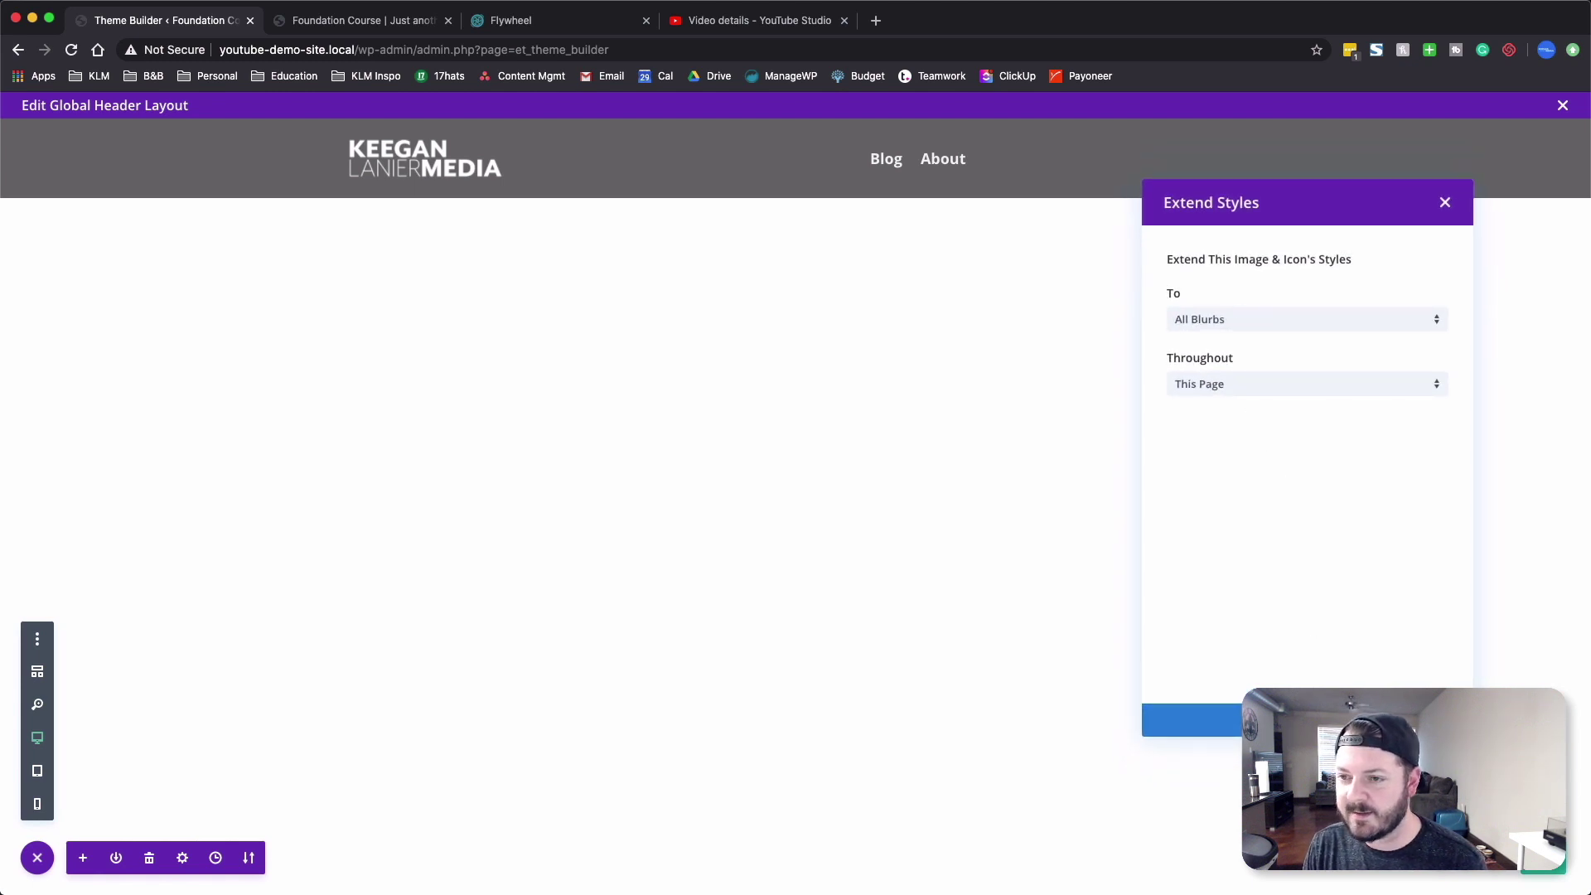
click(1308, 720)
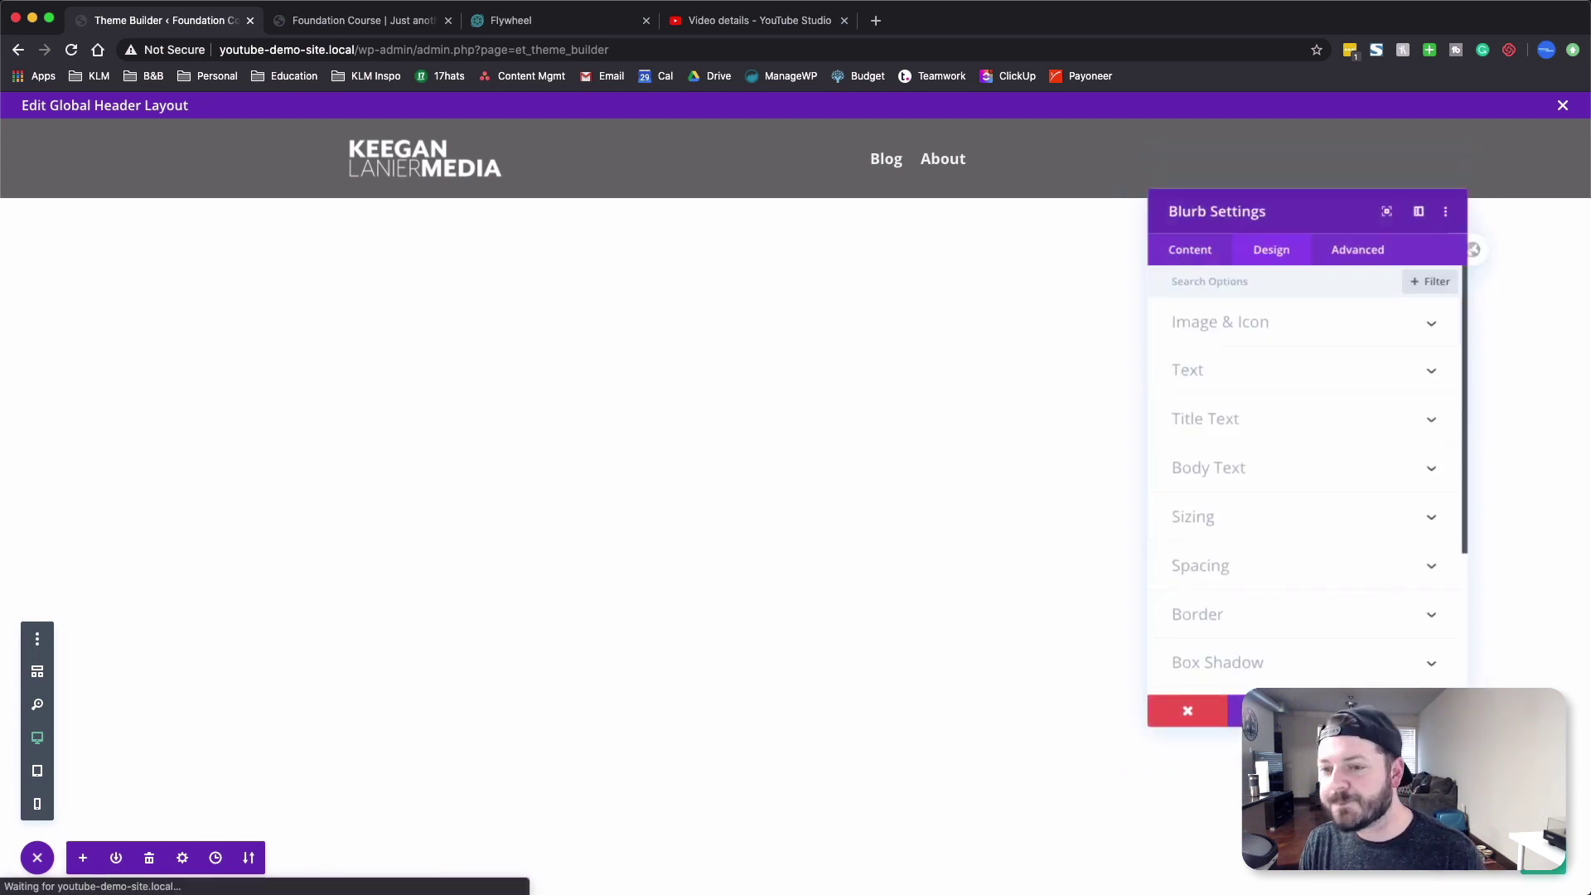
click(1560, 871)
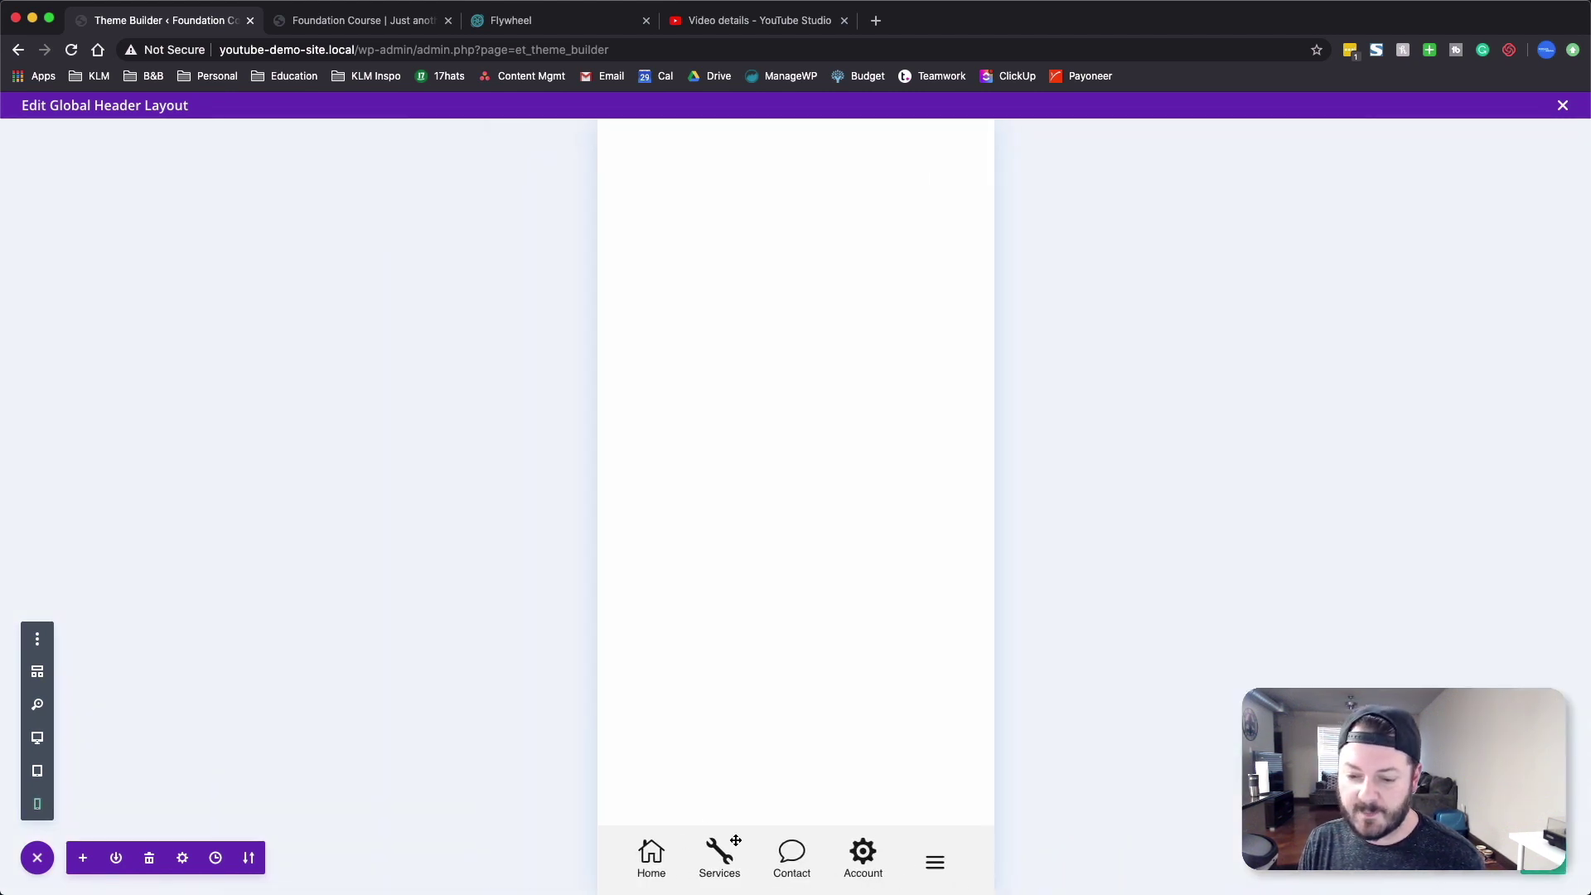
- Reload the live page at mobile width to check the bottom bar's hover colors and the opening and closing of its menu
click(369, 27)
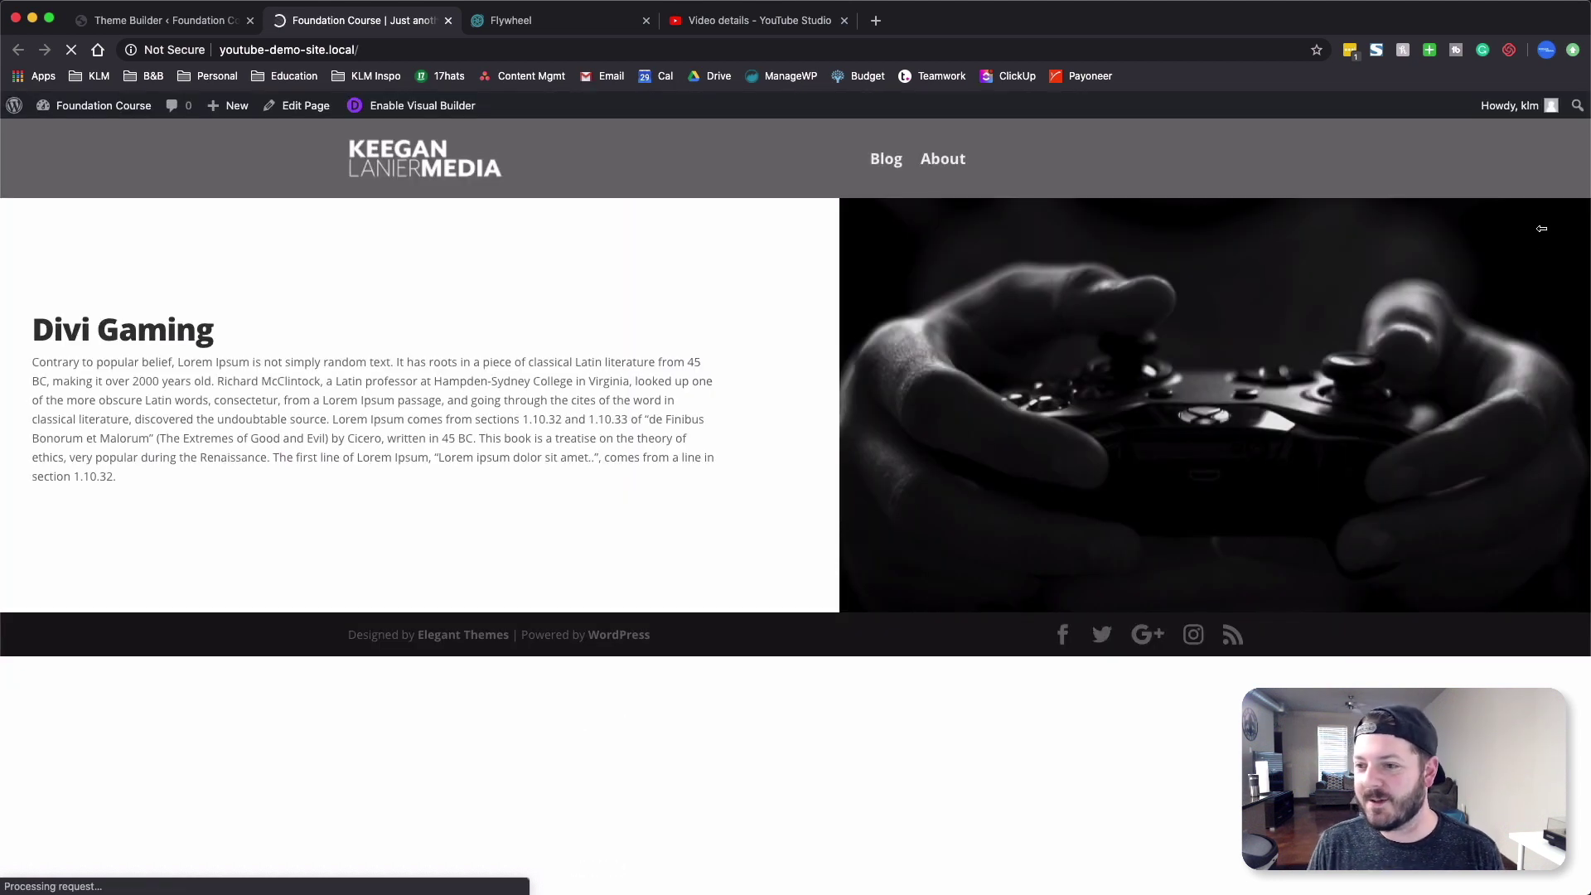
drag(1542, 229, 496, 300)
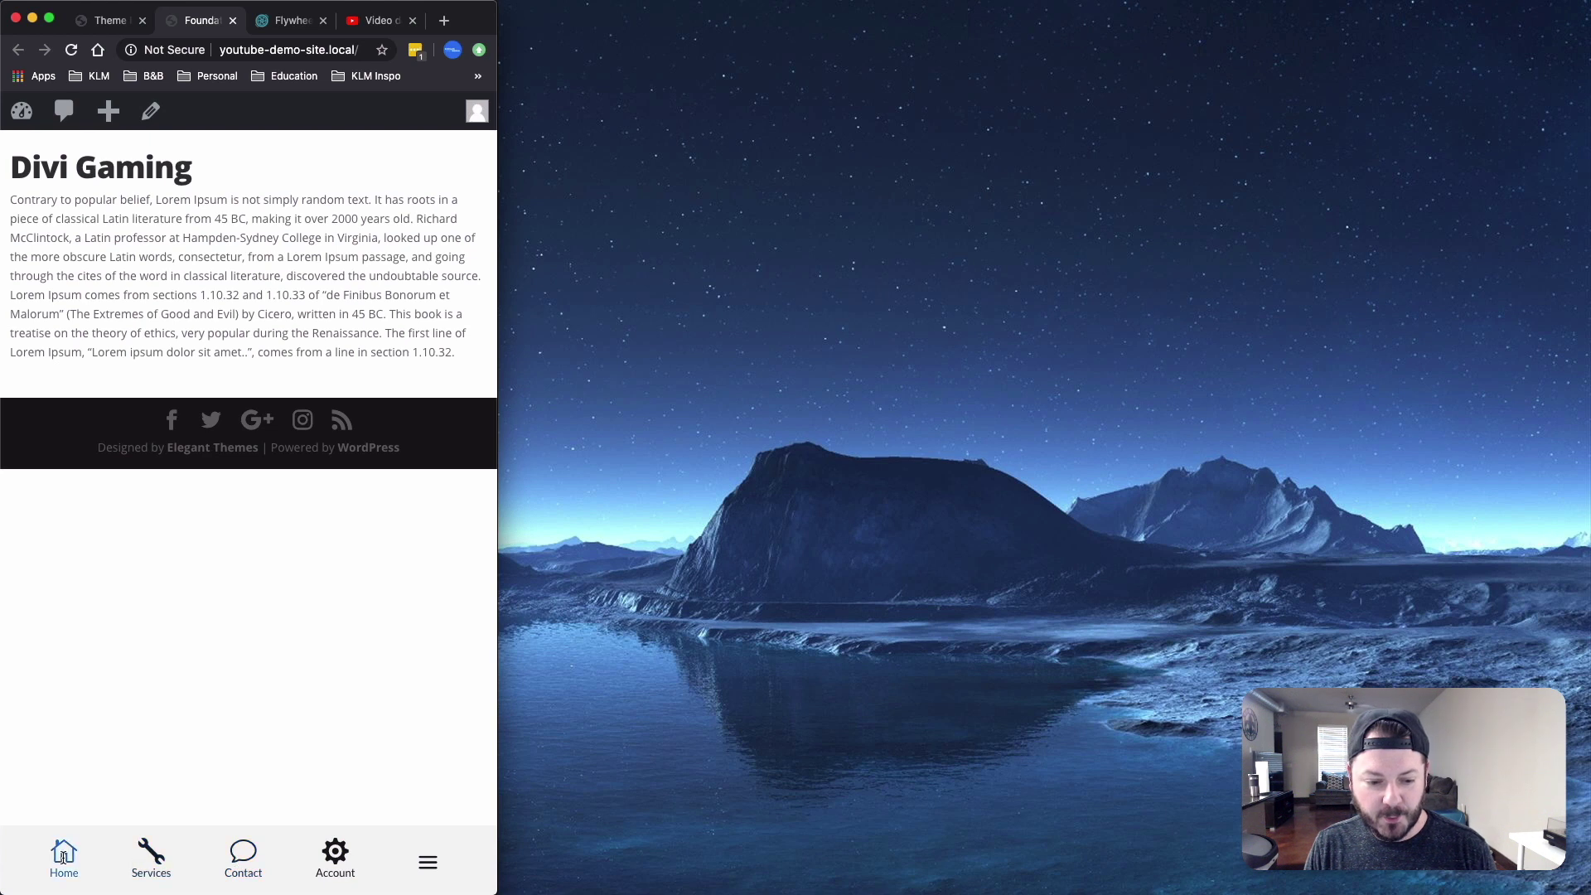
click(428, 864)
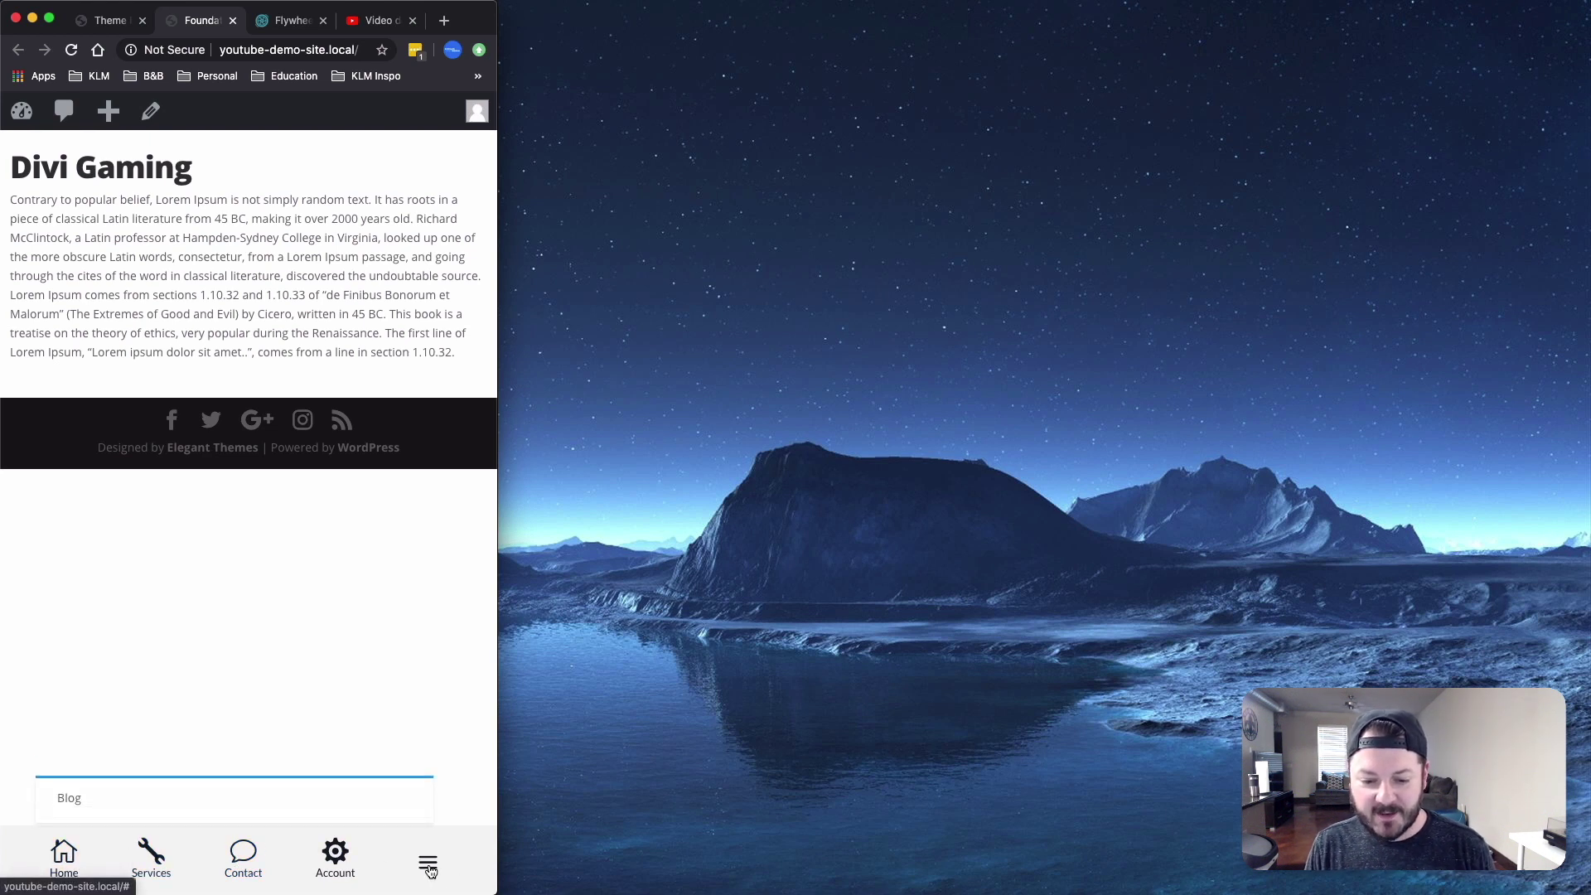
click(429, 865)
click(431, 866)
click(431, 866)
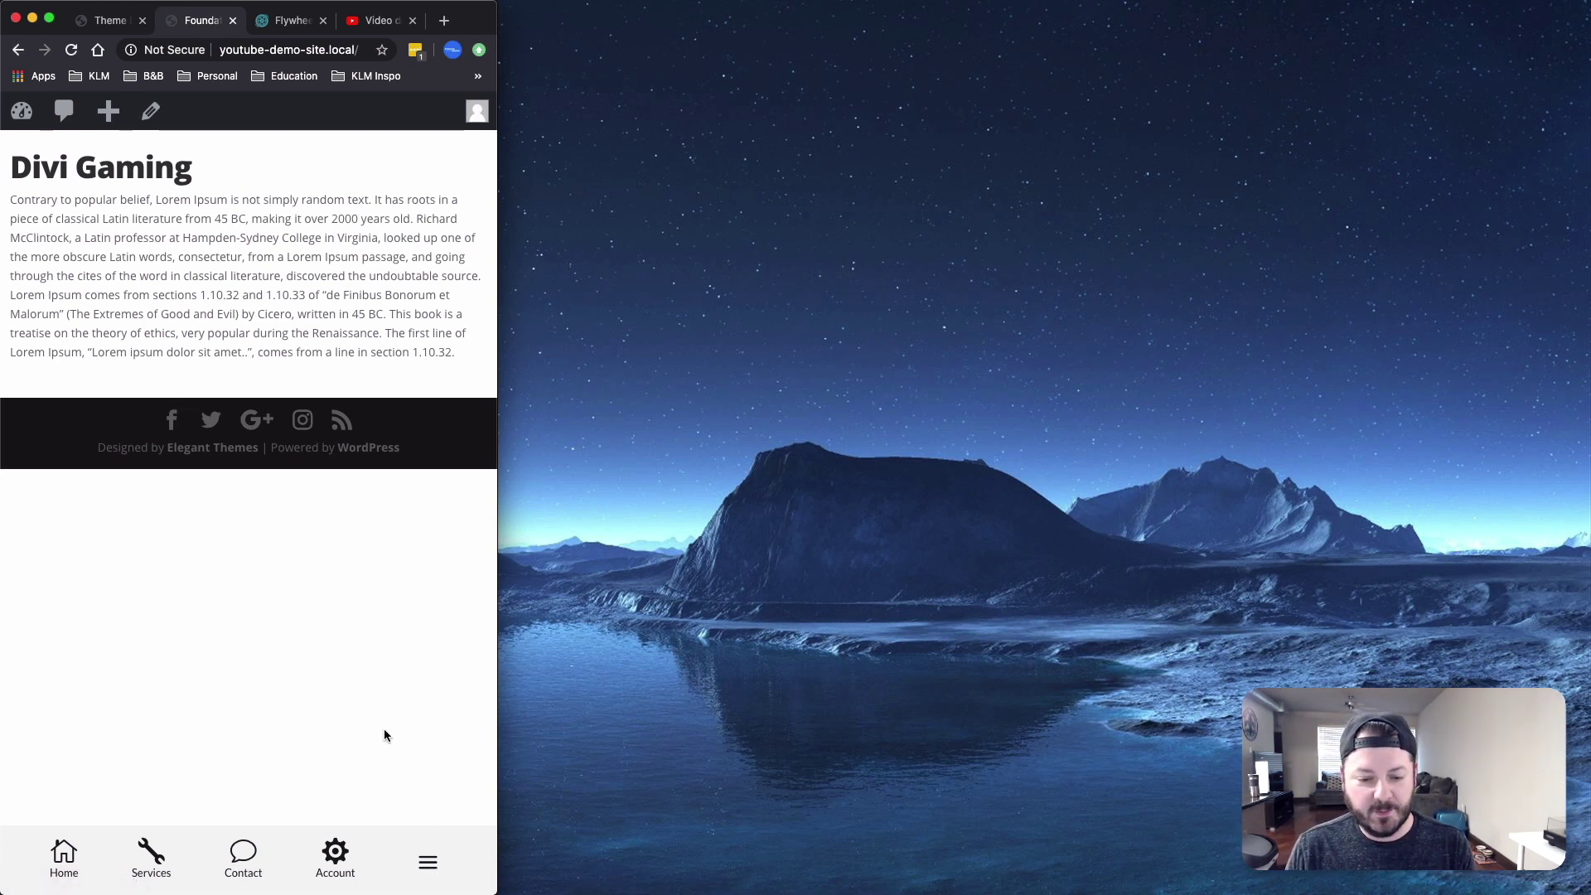
- Go to the Blog page through the mobile menu and scroll through it to check the fixed bottom navigation bar
click(426, 864)
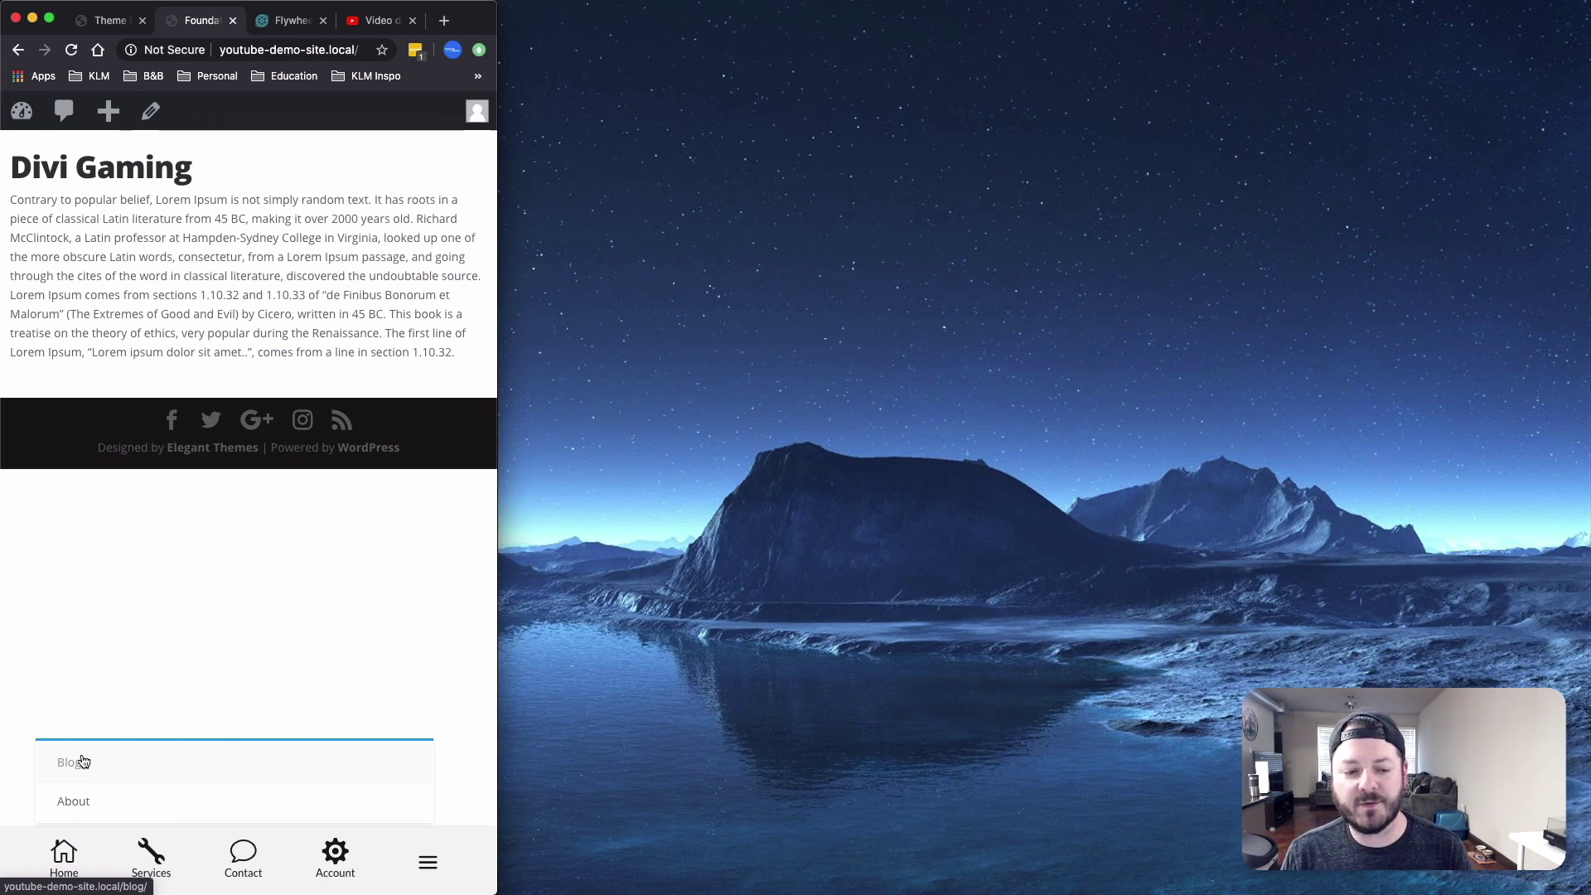
click(83, 760)
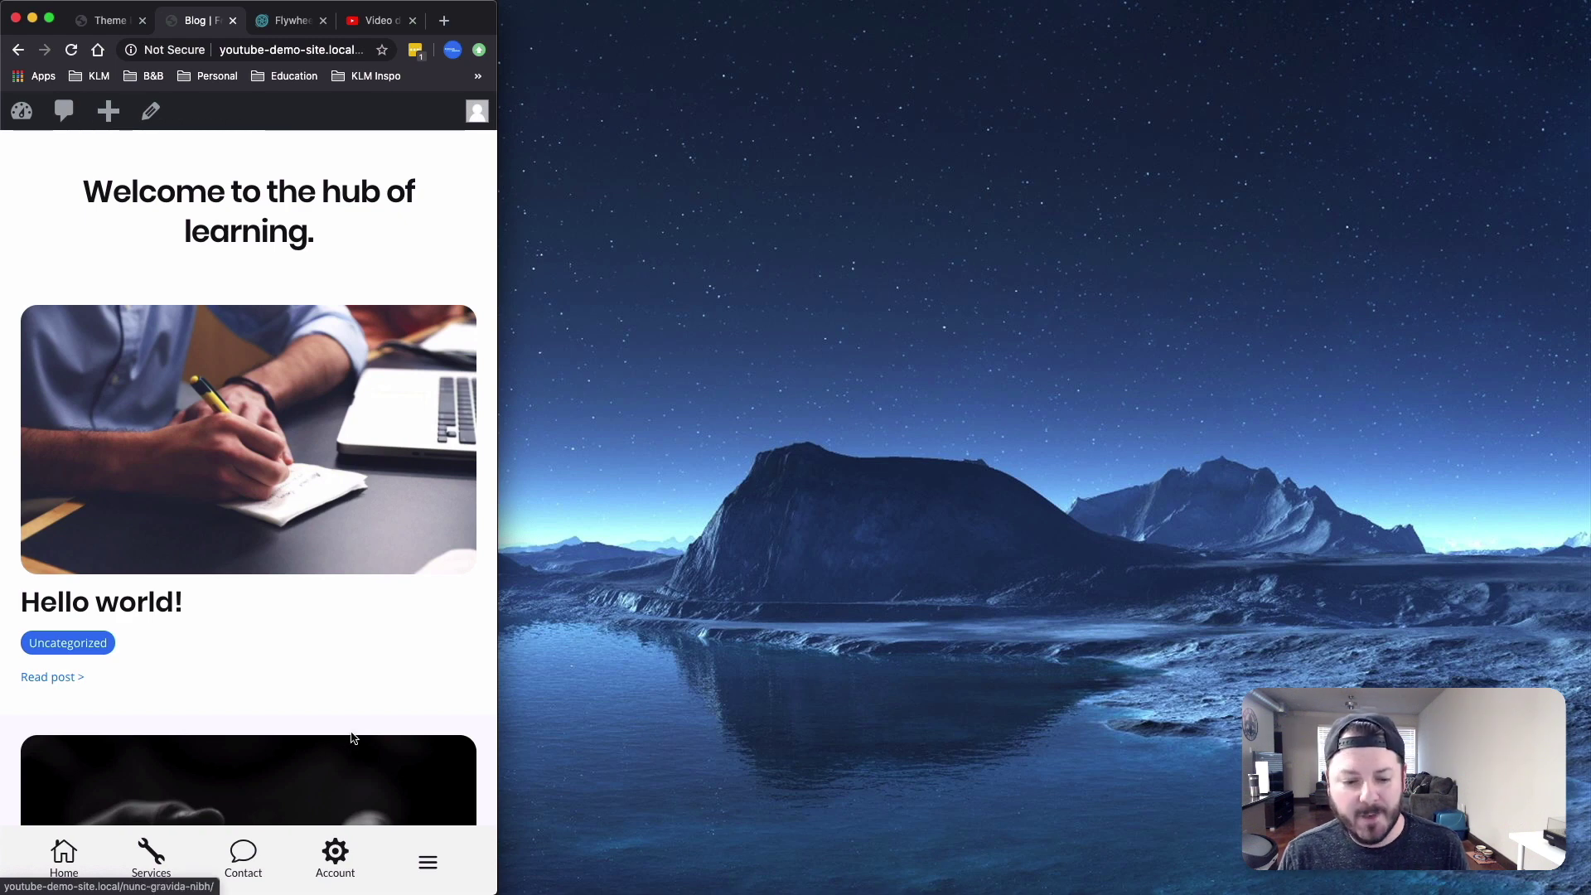
scroll(348, 738, down, 10)
scroll(349, 743, up, 12)
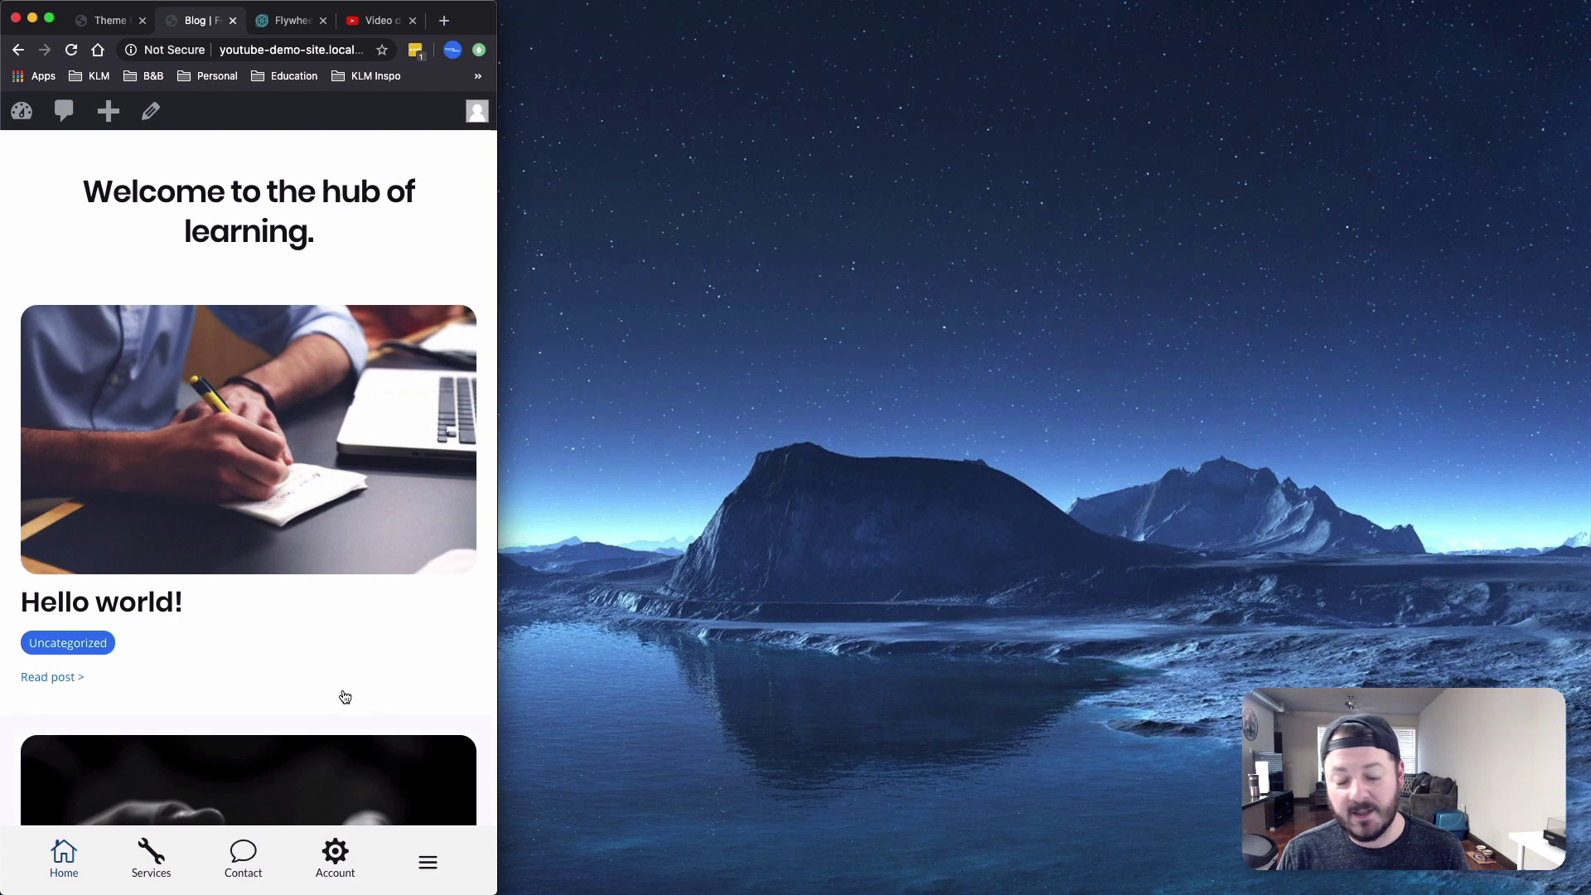
scroll(380, 519, down, 2)
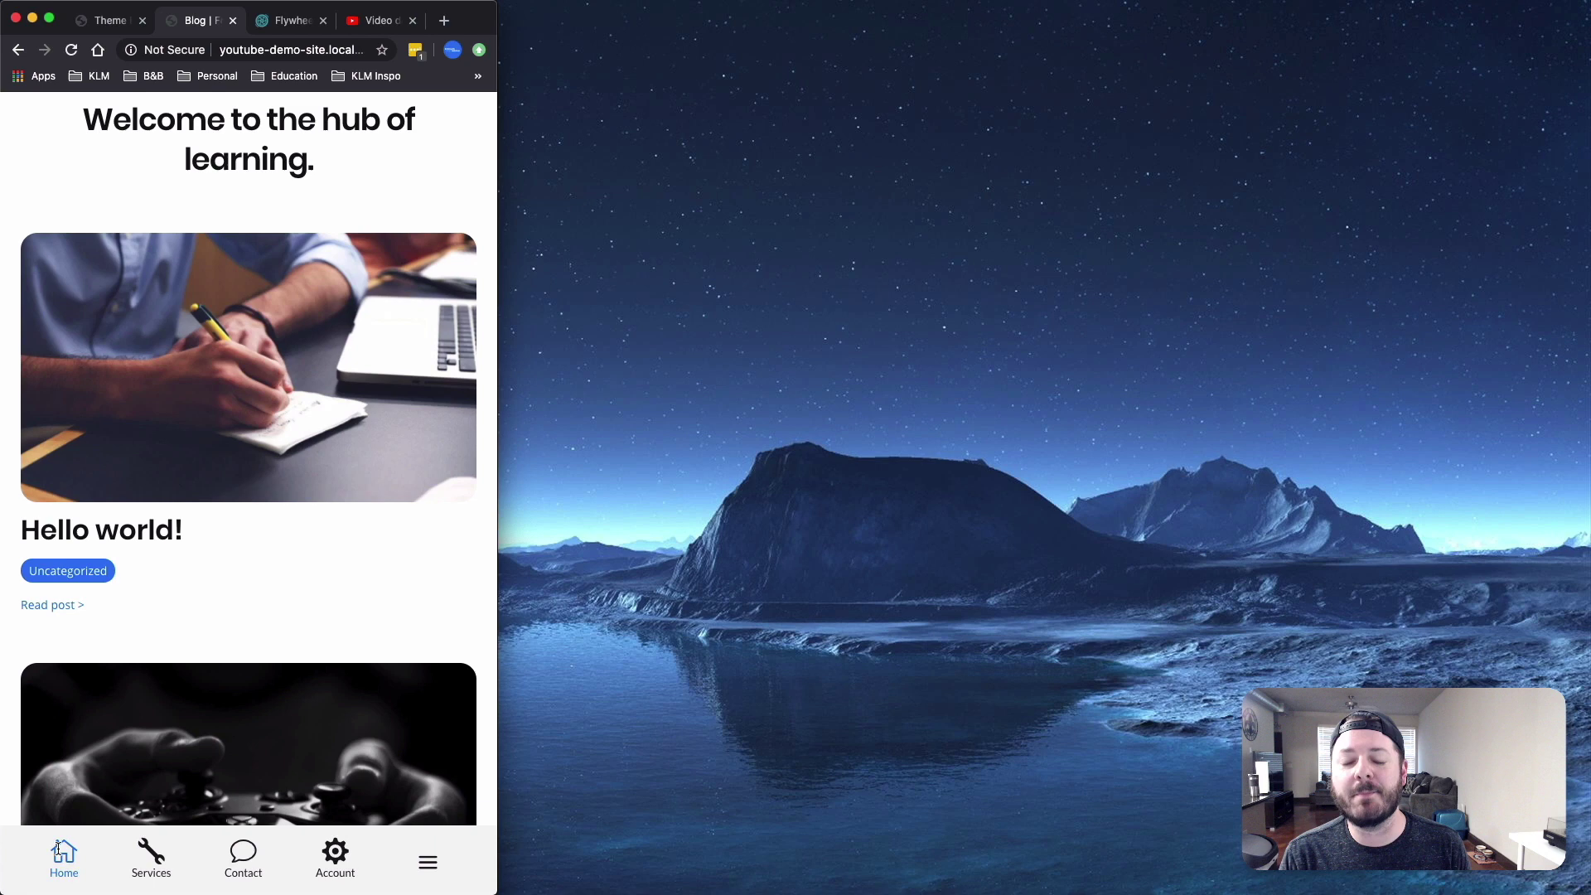
- Check the Blog page's header at desktop width, and scroll through the page at mobile width to check the bottom bar
double_click(479, 20)
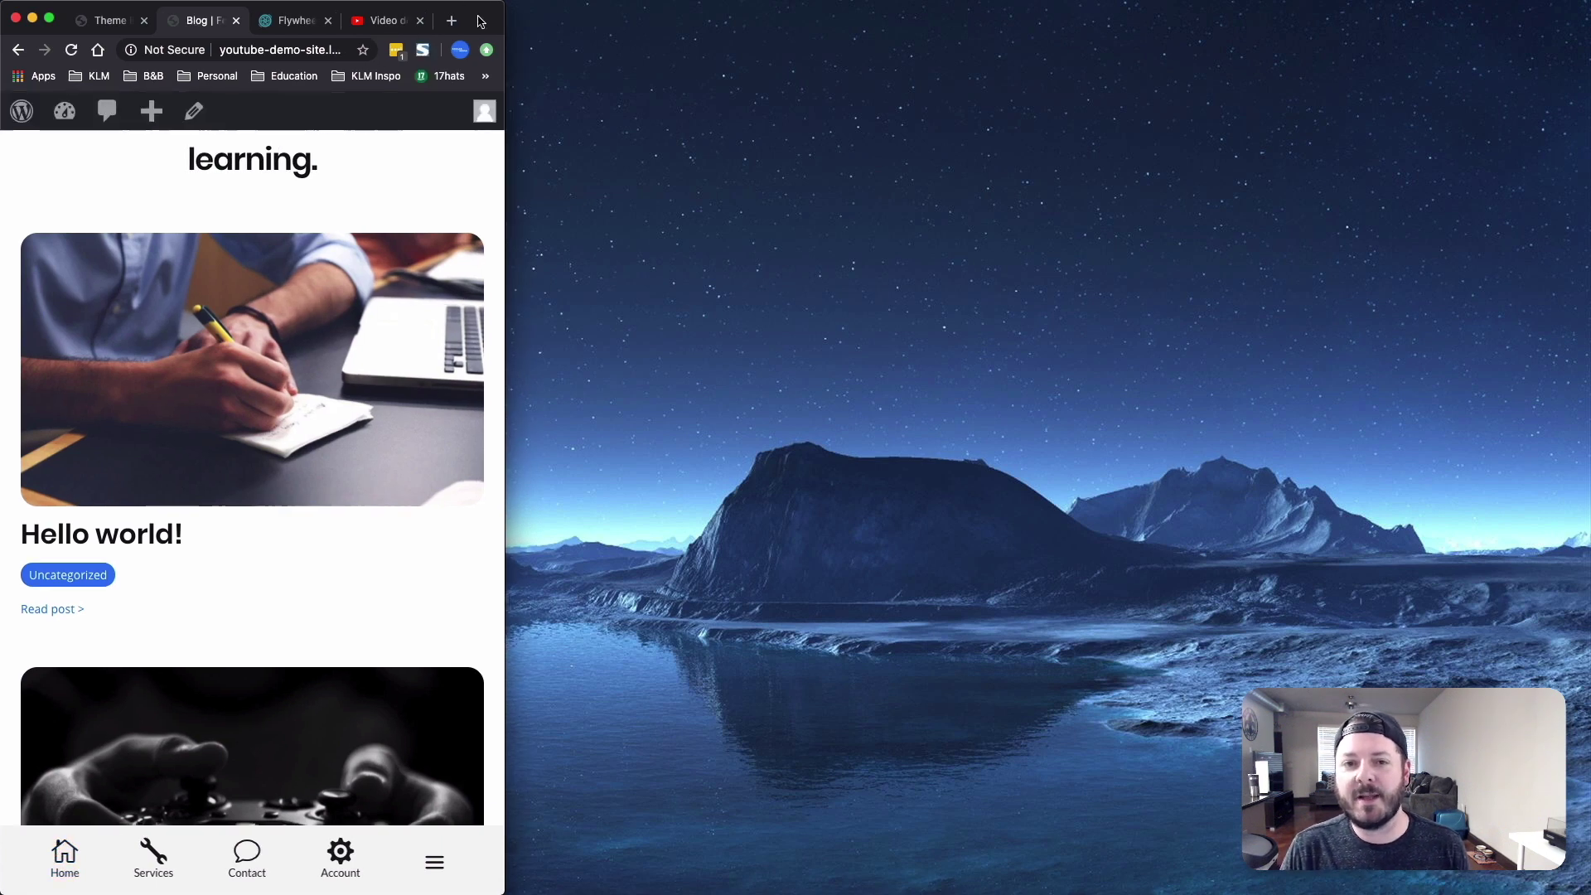
scroll(862, 445, up, 2)
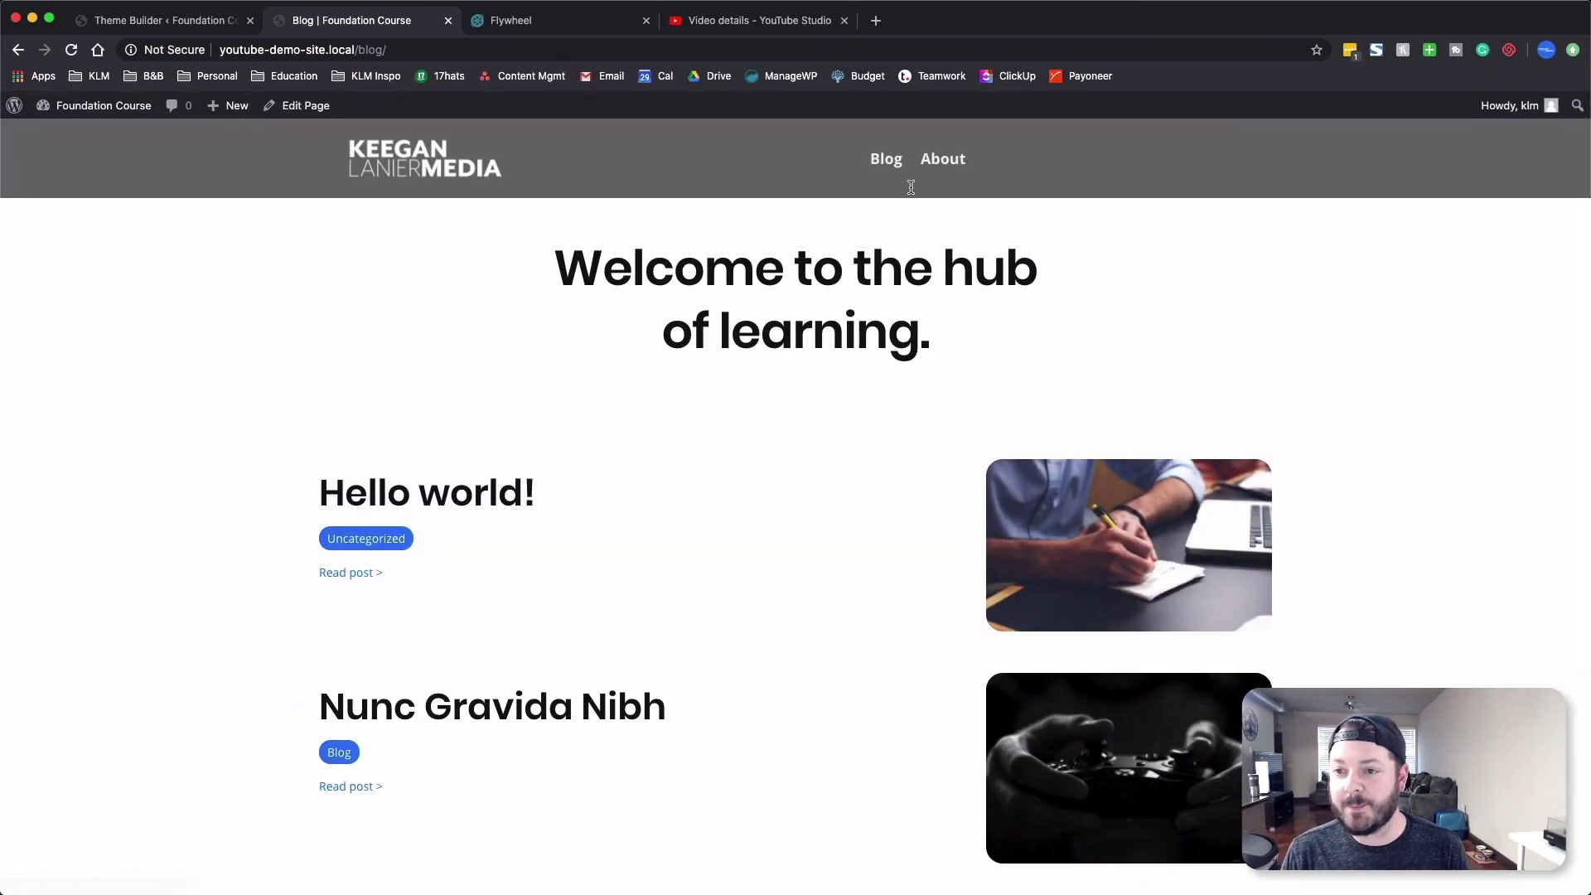
drag(1586, 268, 414, 267)
scroll(263, 390, down, 5)
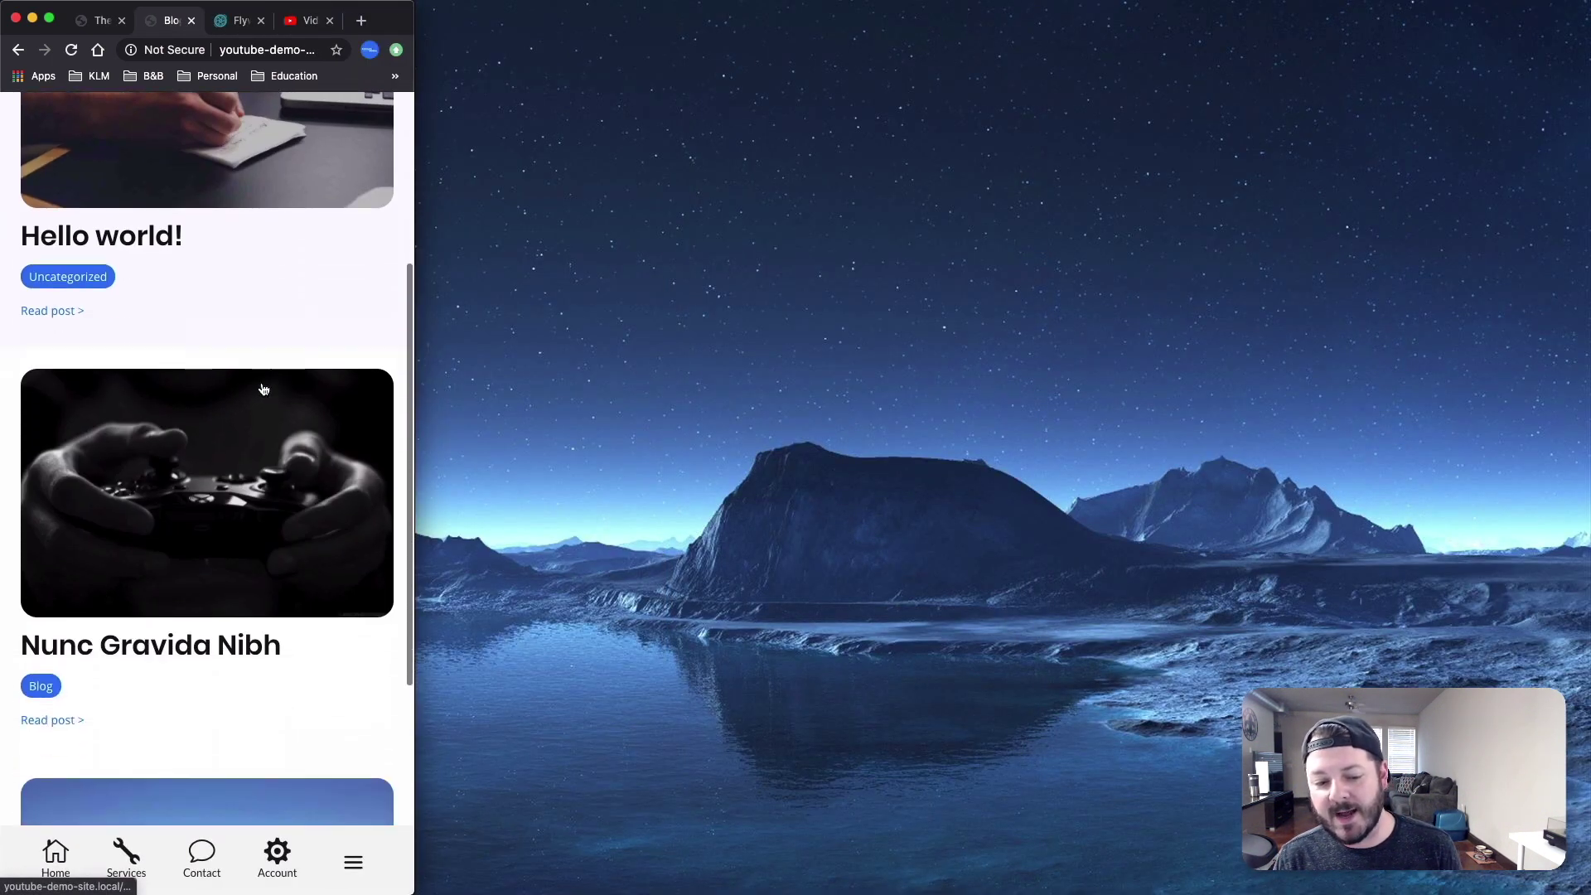
scroll(263, 389, down, 5)
scroll(256, 377, up, 1)
scroll(248, 611, up, 8)
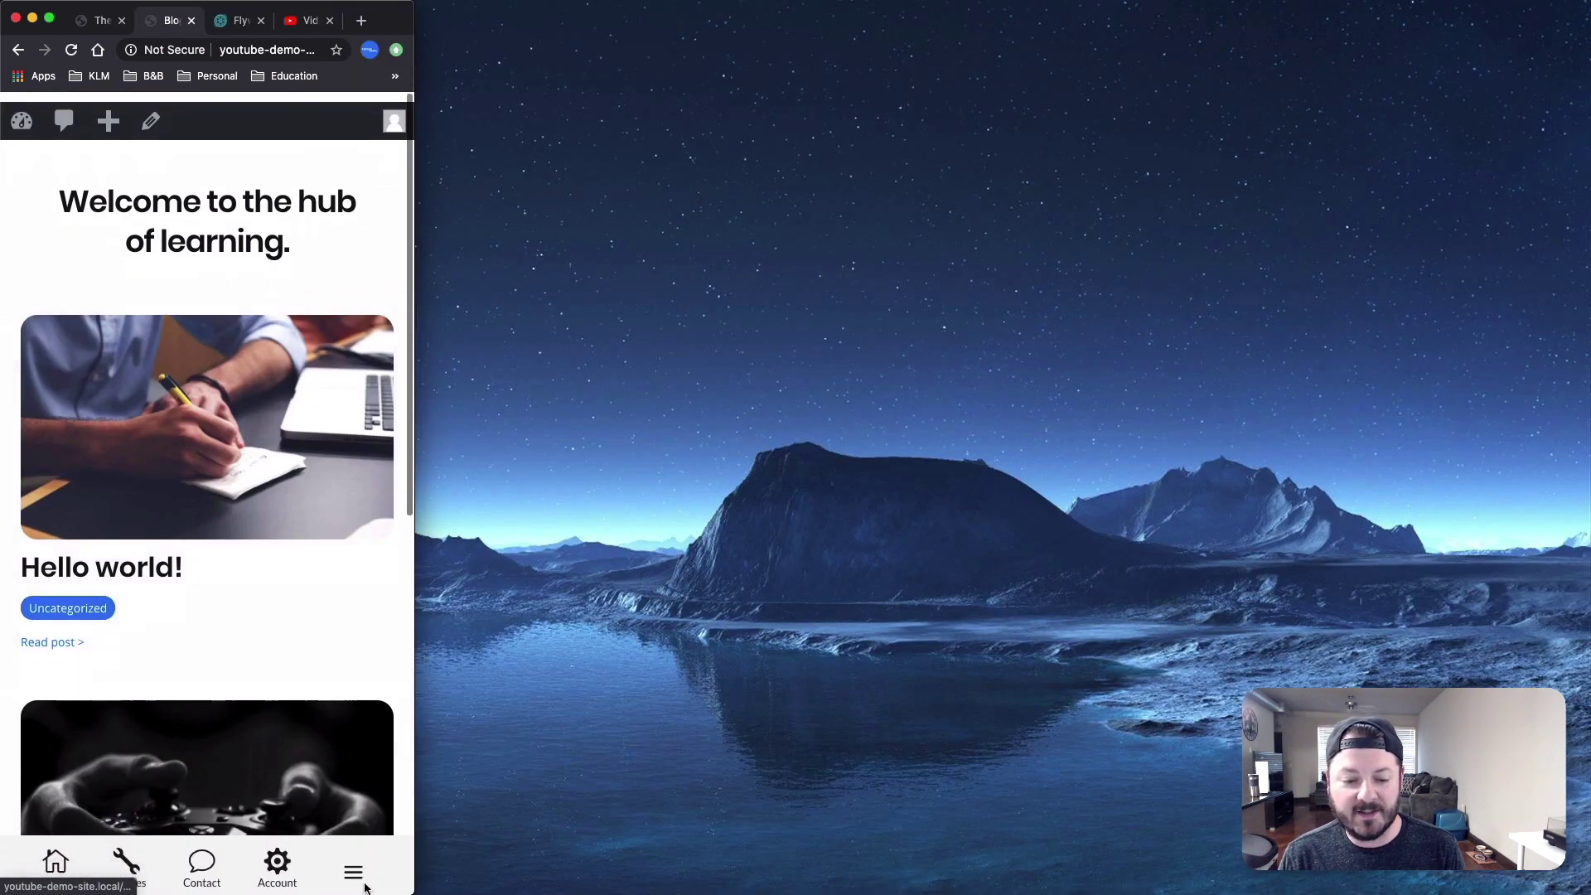
- Test opening and closing the Blog page's mobile menu, and enlarge the browser window to view the desktop layout
click(354, 867)
click(355, 867)
double_click(395, 23)
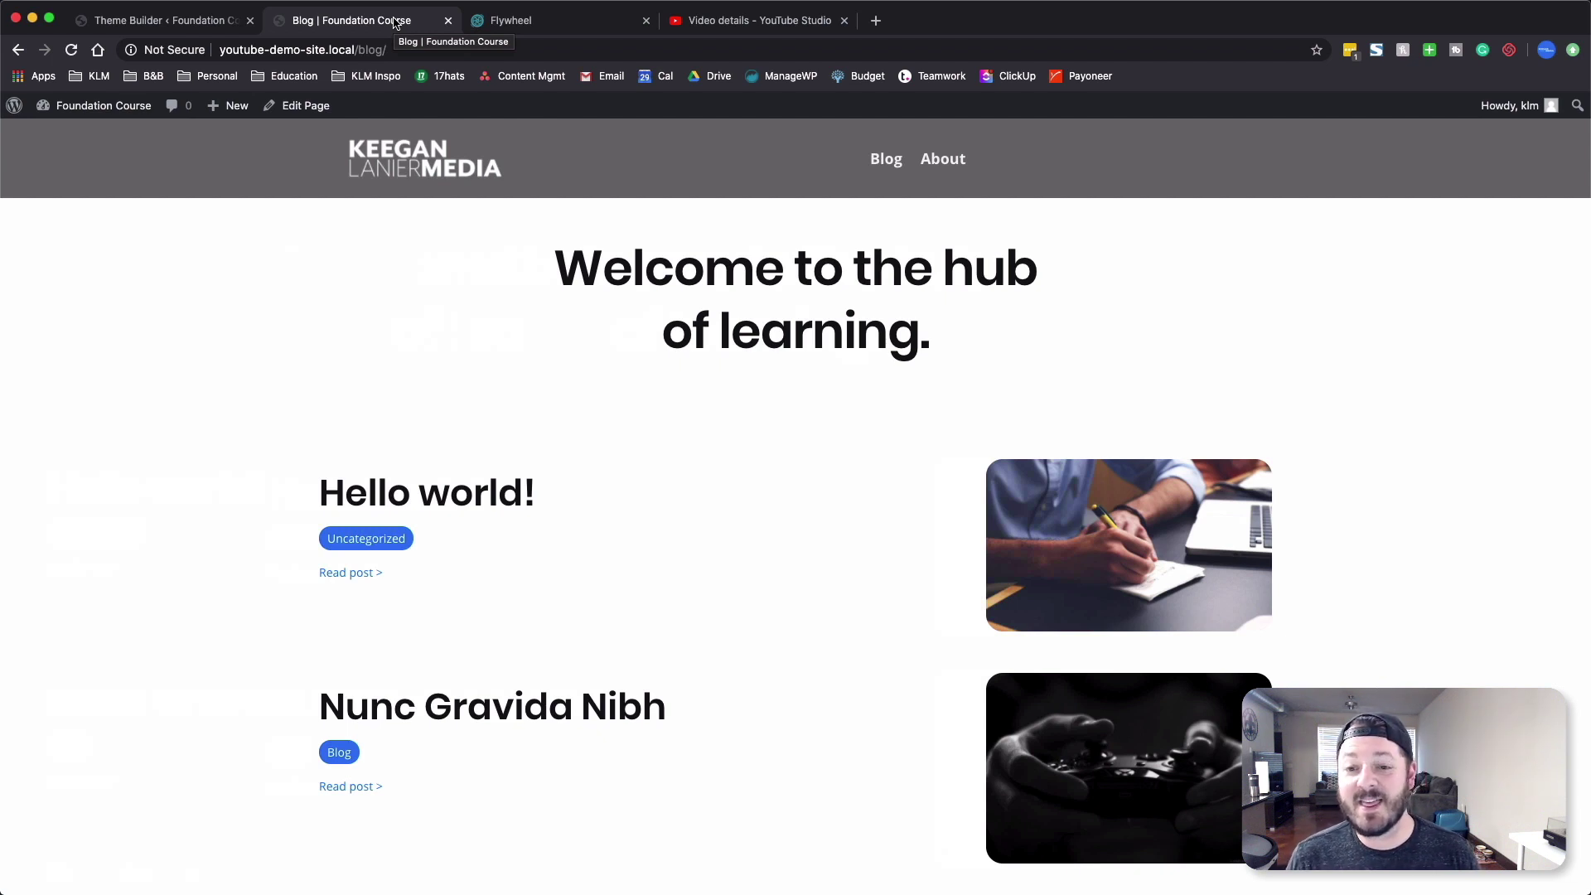
scroll(543, 209, down, 2)
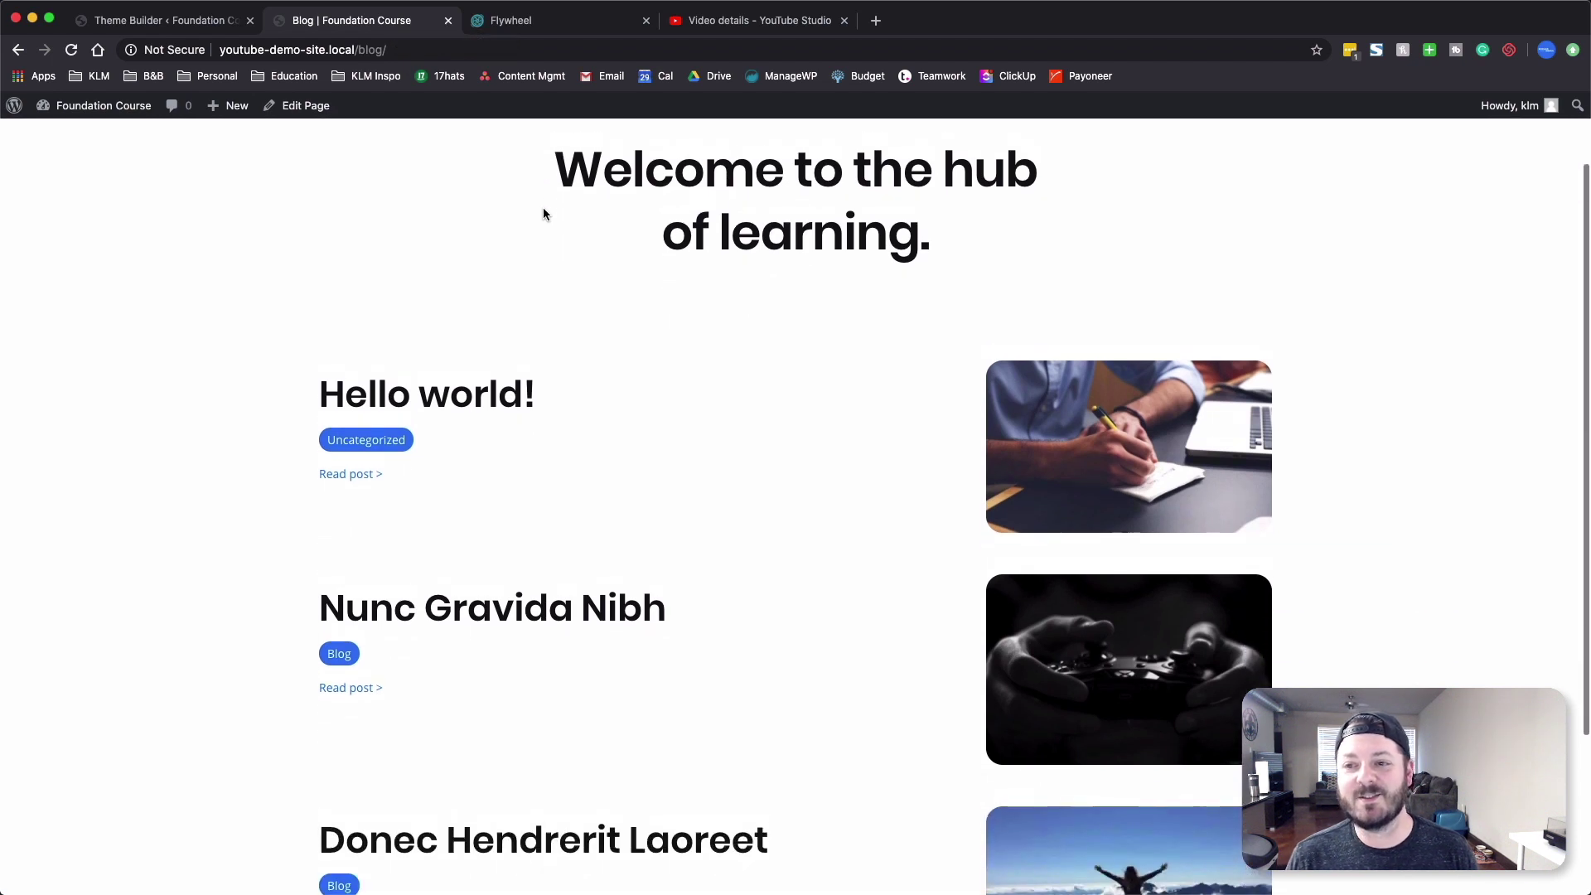